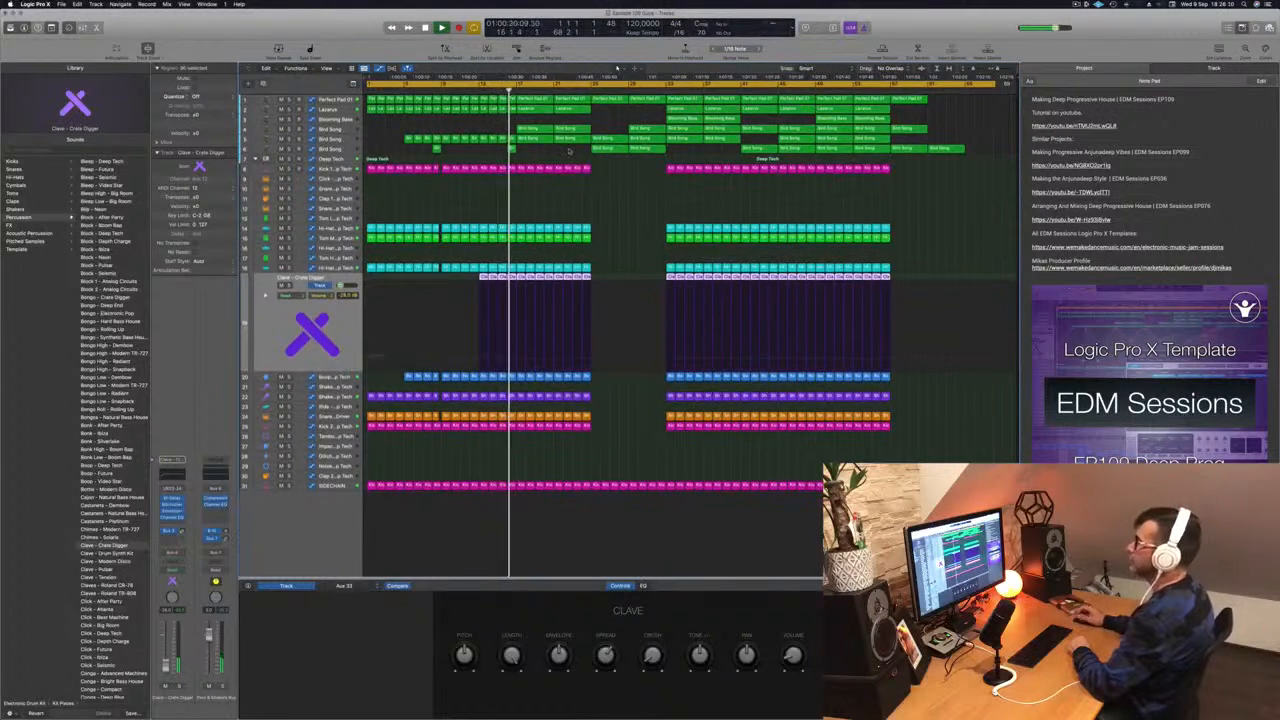
- Select the Bird Song track and briefly solo its regions to audition them, then unsolo
{"action": "left_click", "coordinate": [606, 191]}
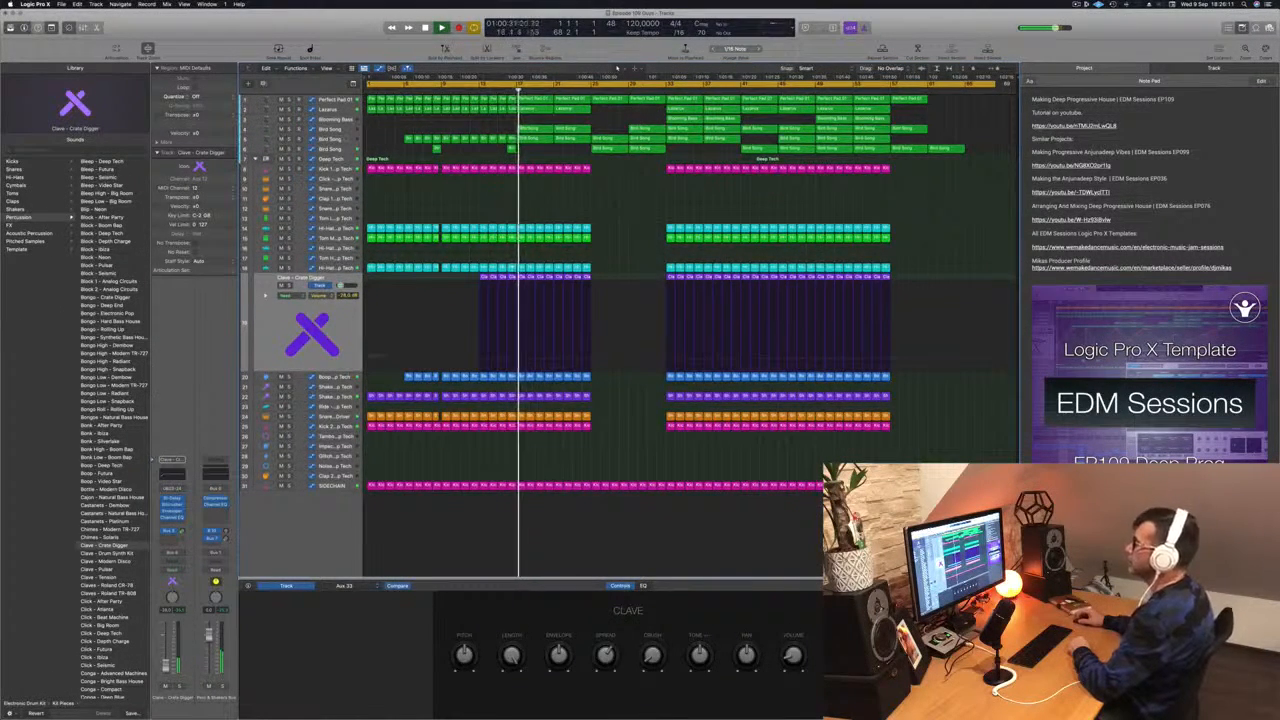
{"action": "left_click", "coordinate": [341, 130]}
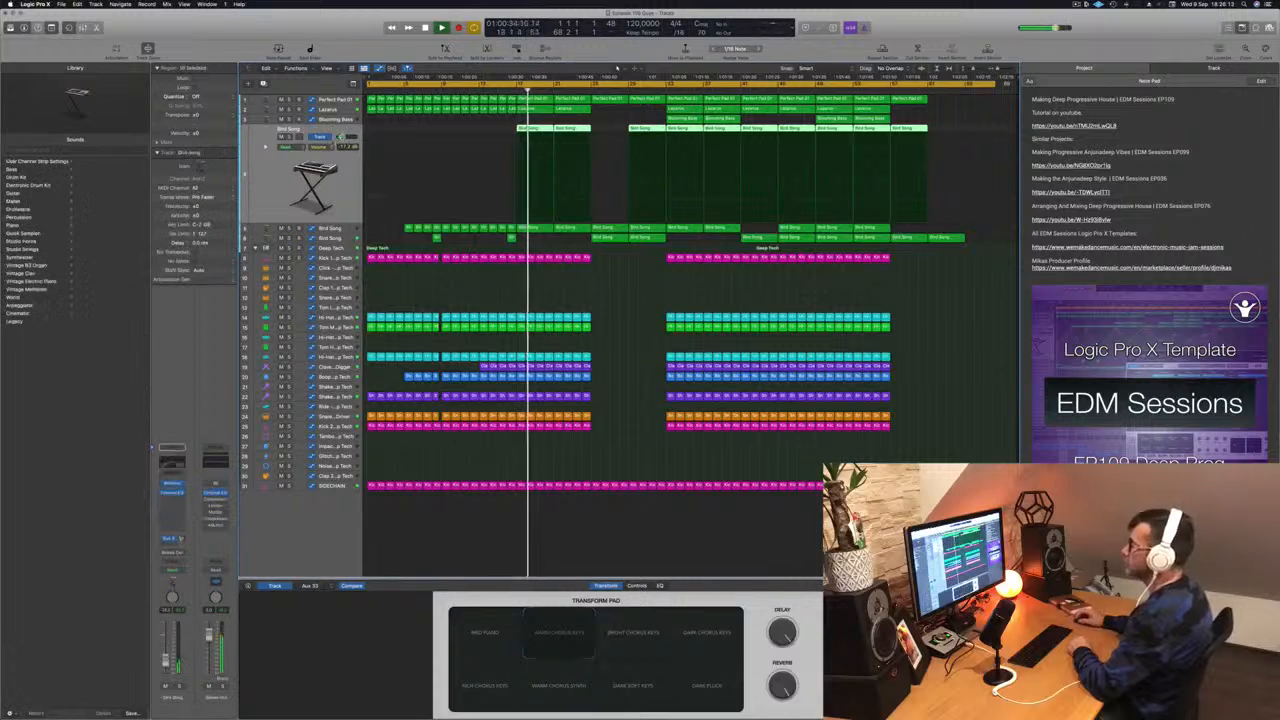
{"action": "key", "text": "ctrl+s"}
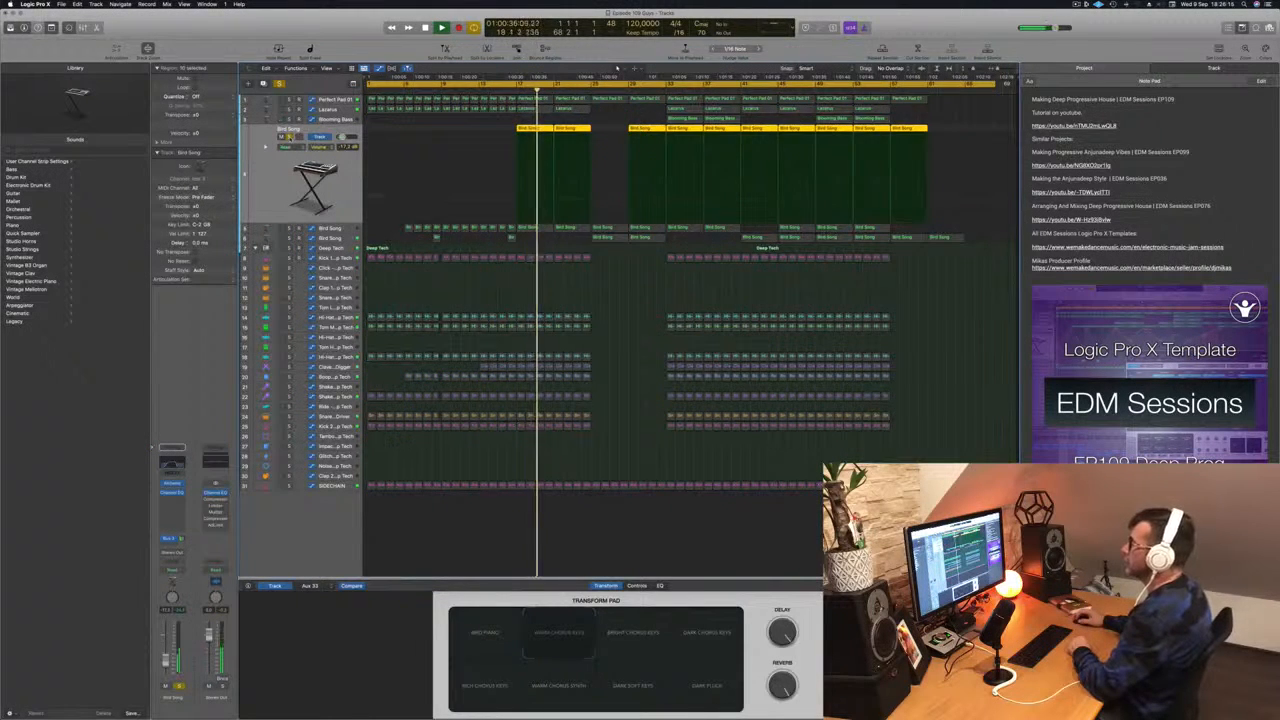
{"action": "key", "text": "ctrl+s"}
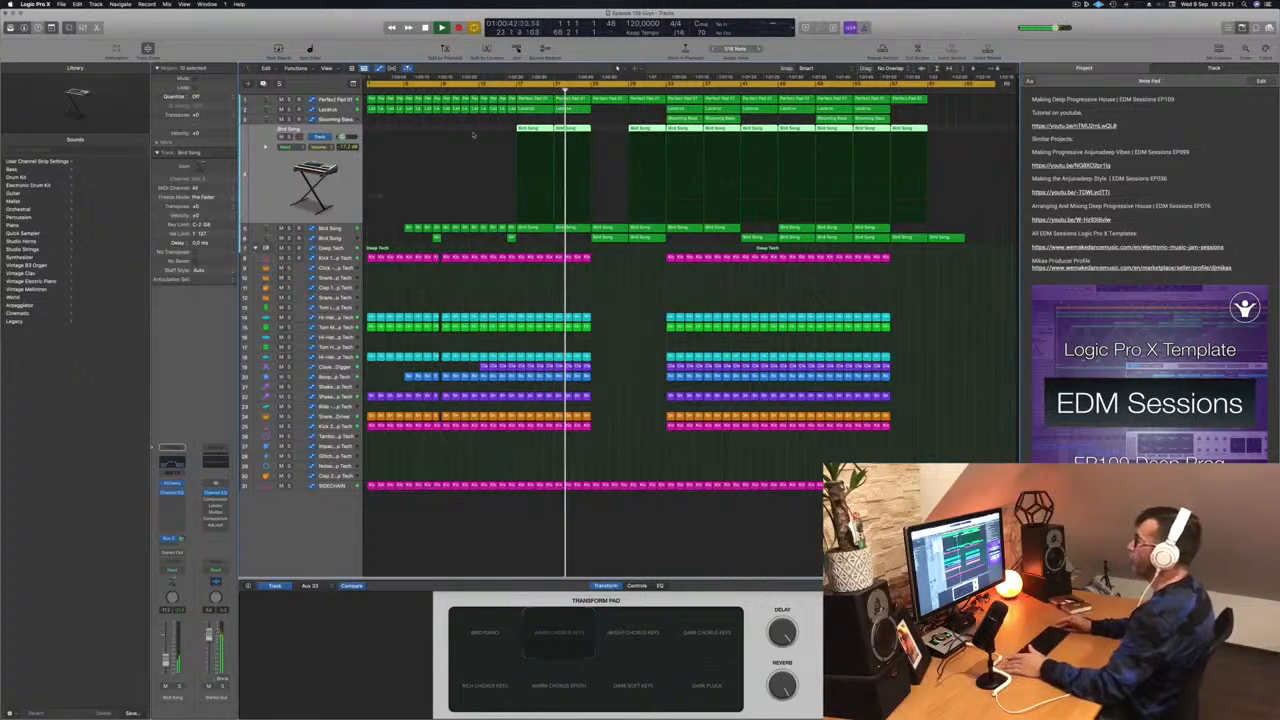
- Select the lower Bird Song track and close the project notes pane
{"action": "left_click", "coordinate": [497, 297]}
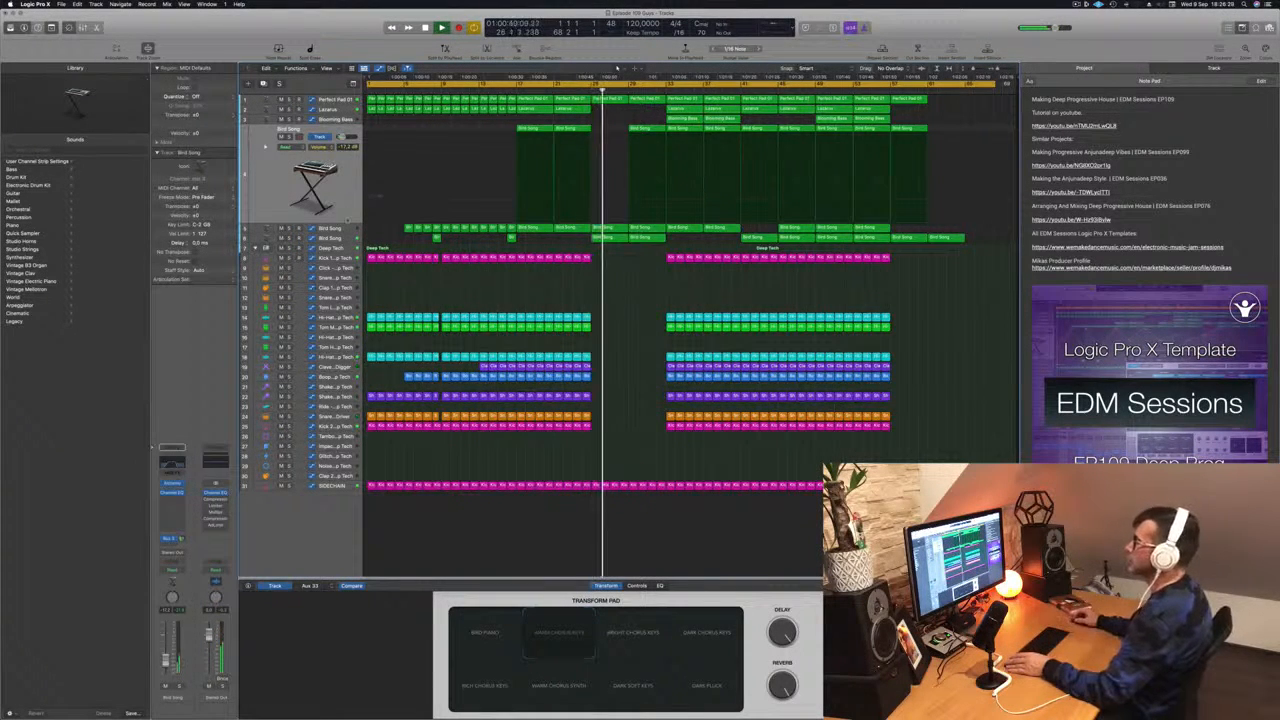
{"action": "left_click", "coordinate": [349, 239]}
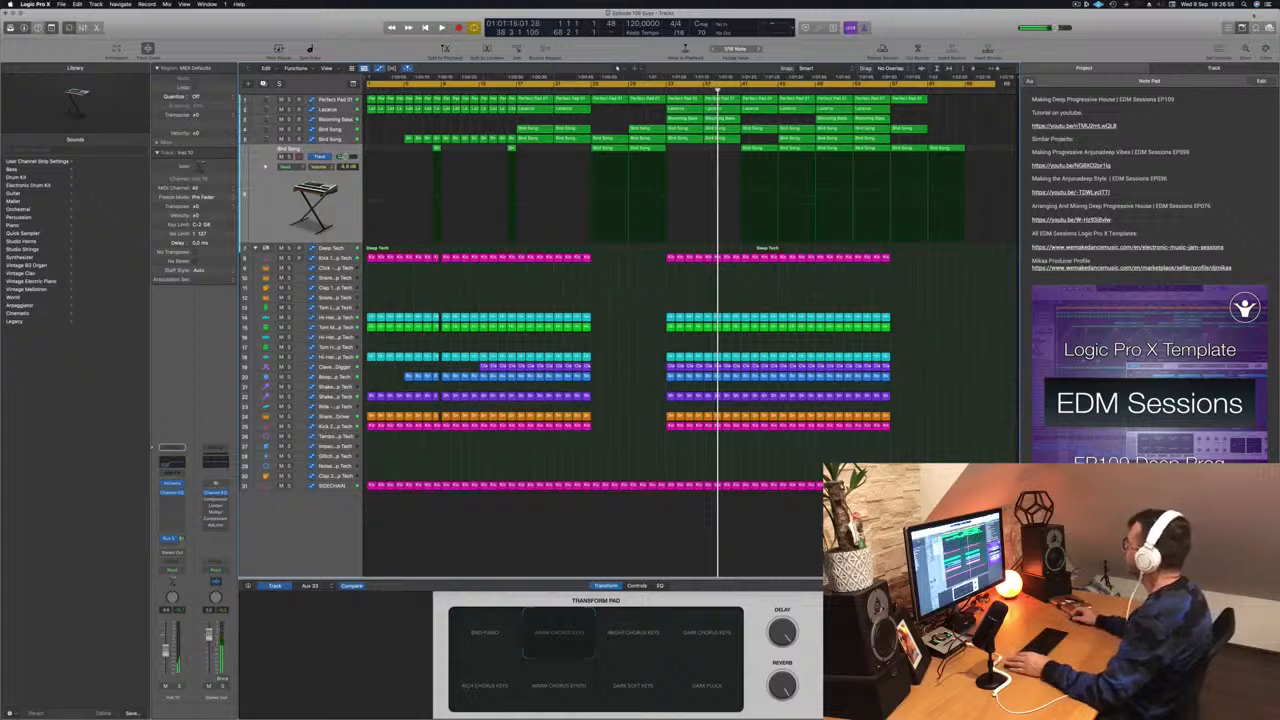
{"action": "left_click", "coordinate": [1243, 29]}
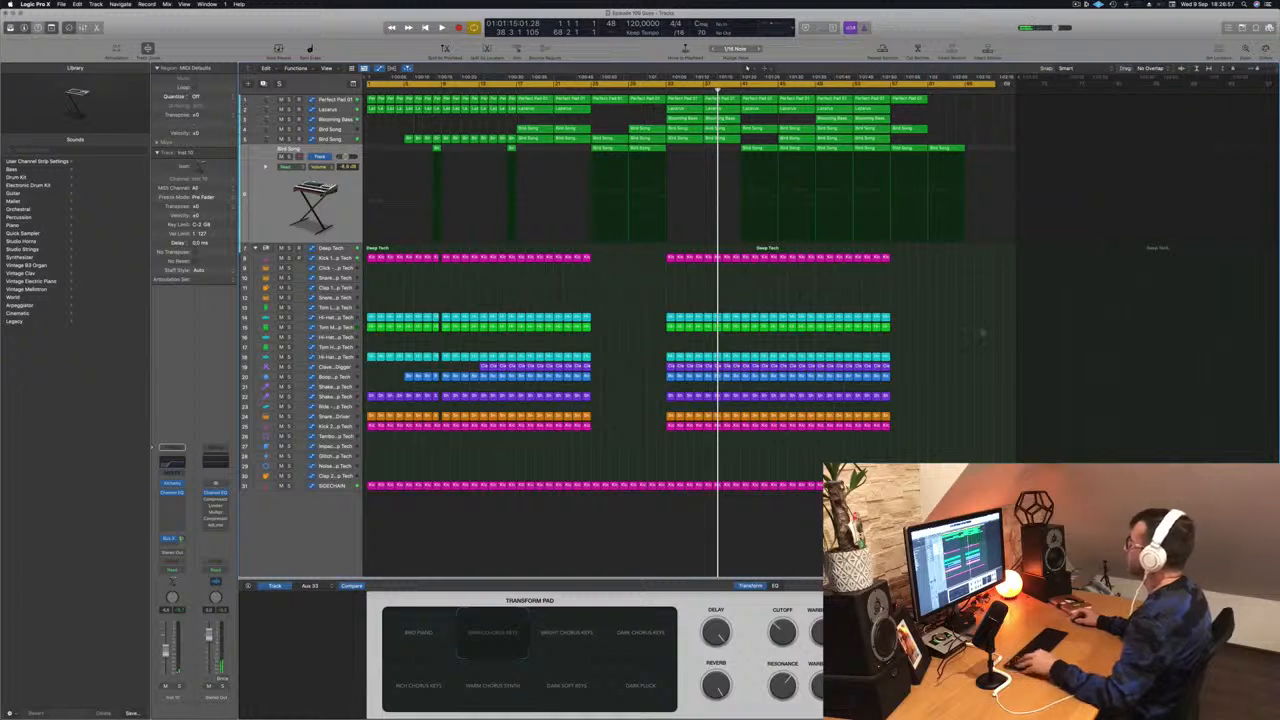
- Play the arrangement from the beginning to audition the intro
{"action": "scroll", "coordinate": [969, 303], "scroll_direction": "up", "scroll_amount": 4}
{"action": "scroll", "coordinate": [969, 303], "scroll_direction": "down", "scroll_amount": 2}
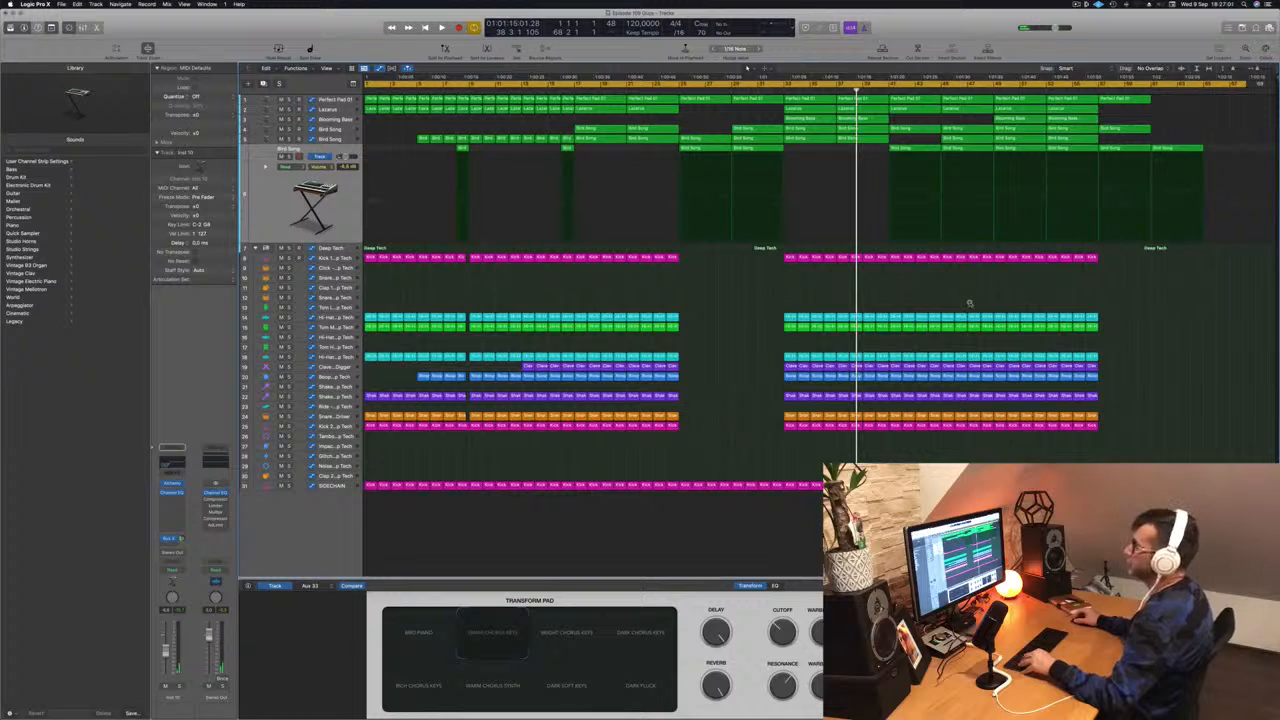
{"action": "scroll", "coordinate": [969, 303], "scroll_direction": "left", "scroll_amount": 1}
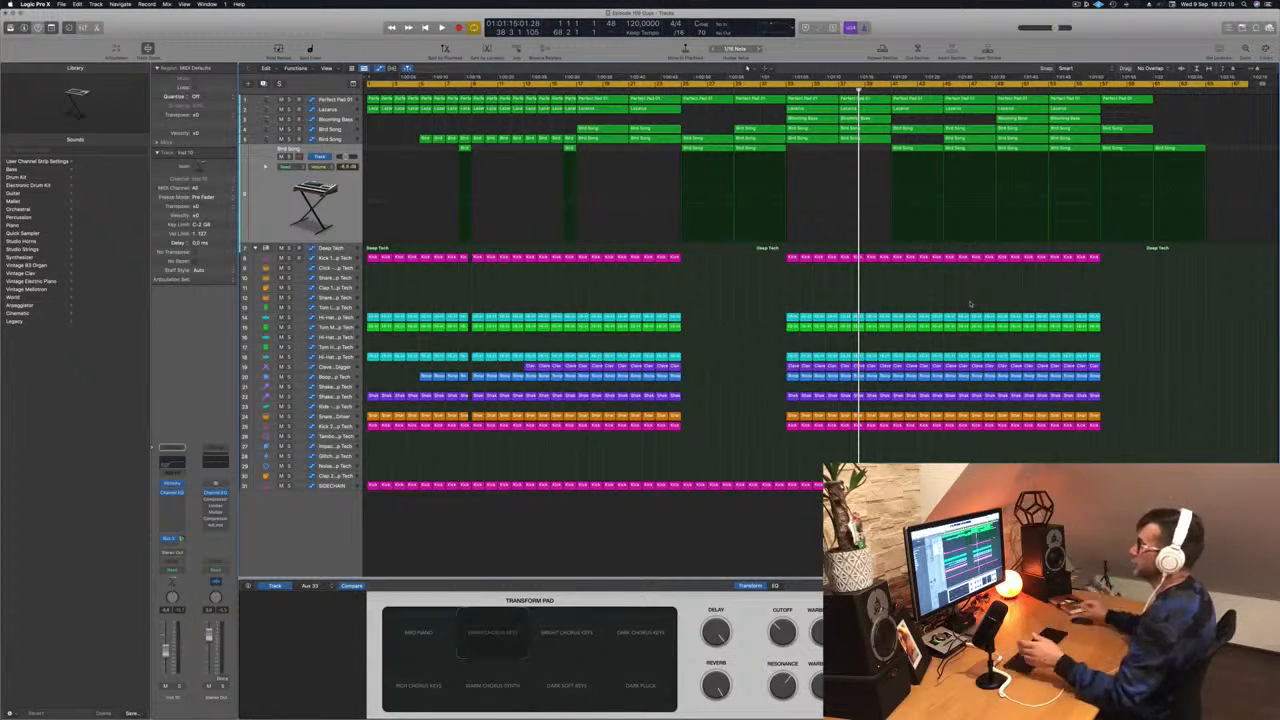
{"action": "key", "text": "Return"}
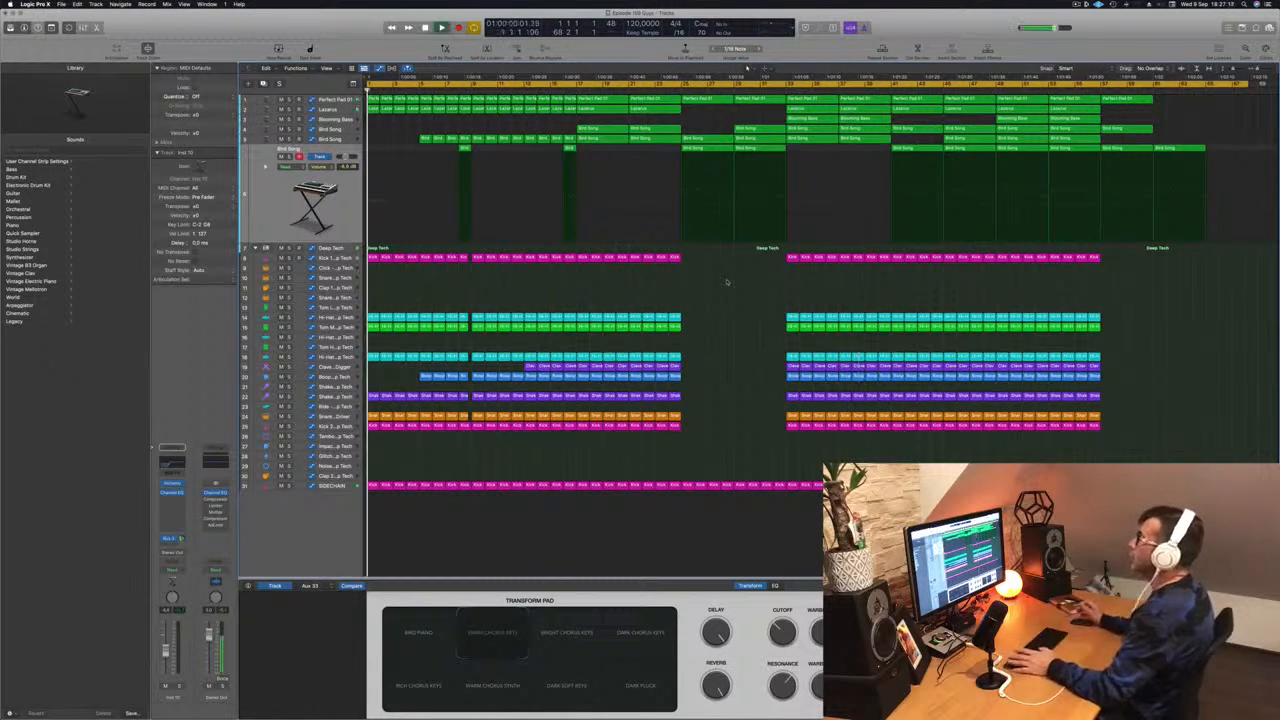
{"action": "key", "text": "space"}
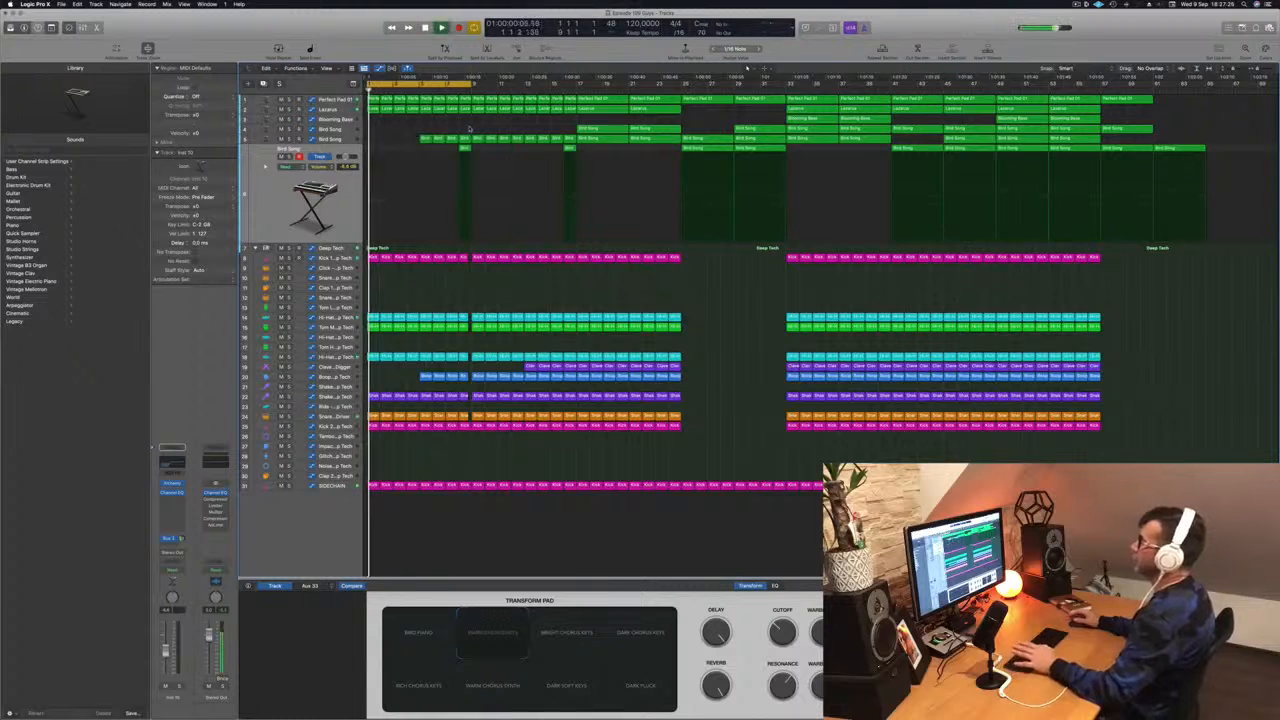
{"action": "key", "text": "space"}
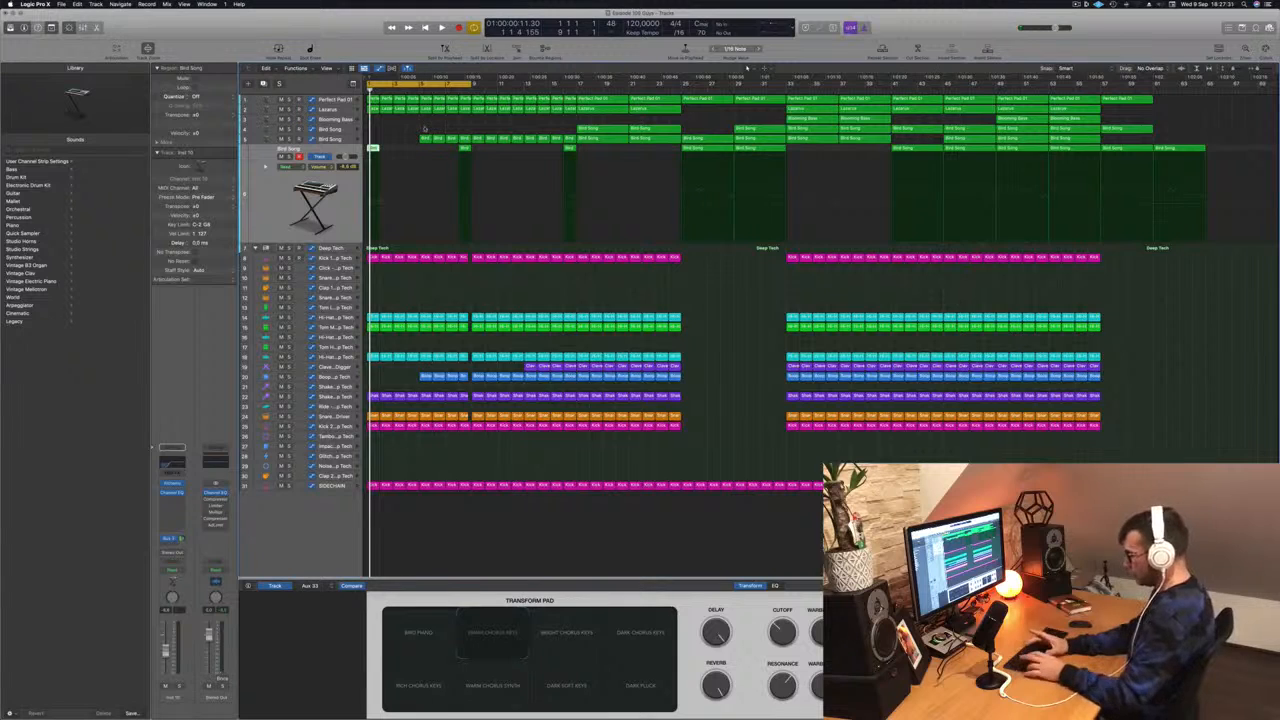
- Repeat the section between the locators three times to extend the intro
{"action": "key", "text": "ctrl+super+r"}
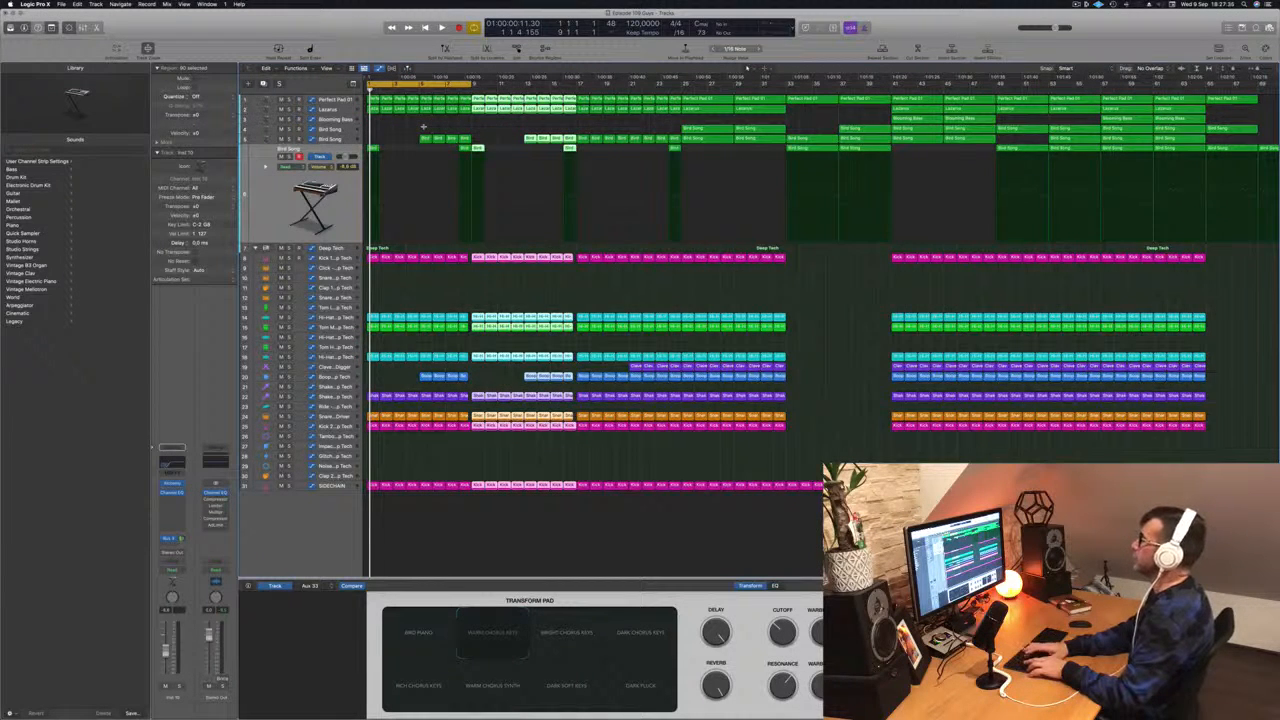
{"action": "key", "text": "ctrl+super+r"}
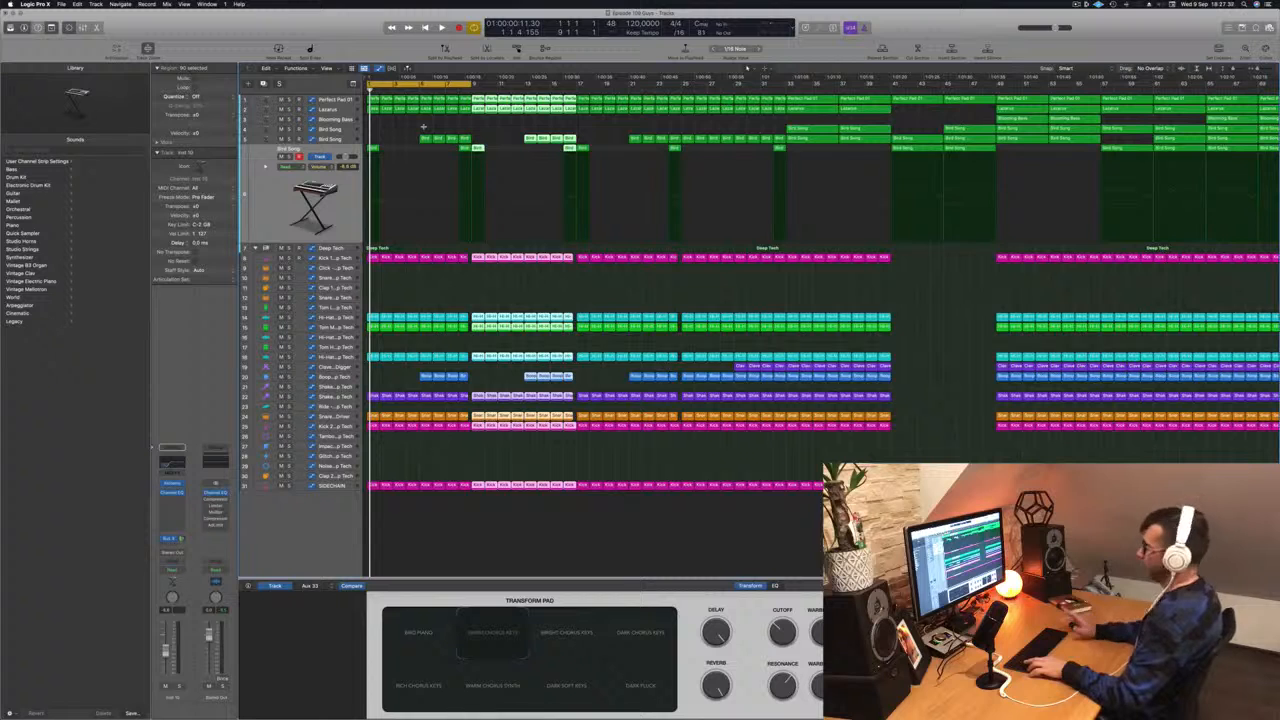
{"action": "key", "text": "ctrl+super+r"}
- Mute the selected hi-hat track regions while playing back the arrangement
{"action": "key", "text": "space"}
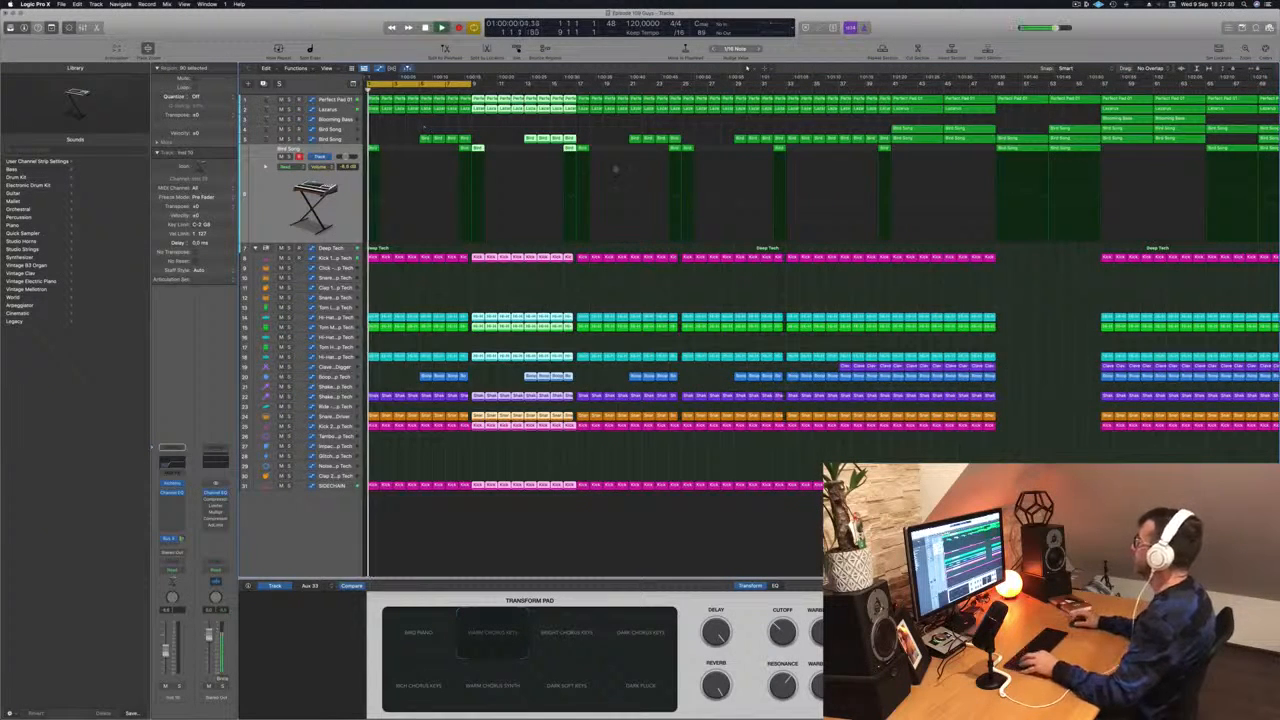
{"action": "key", "text": "super+Left"}
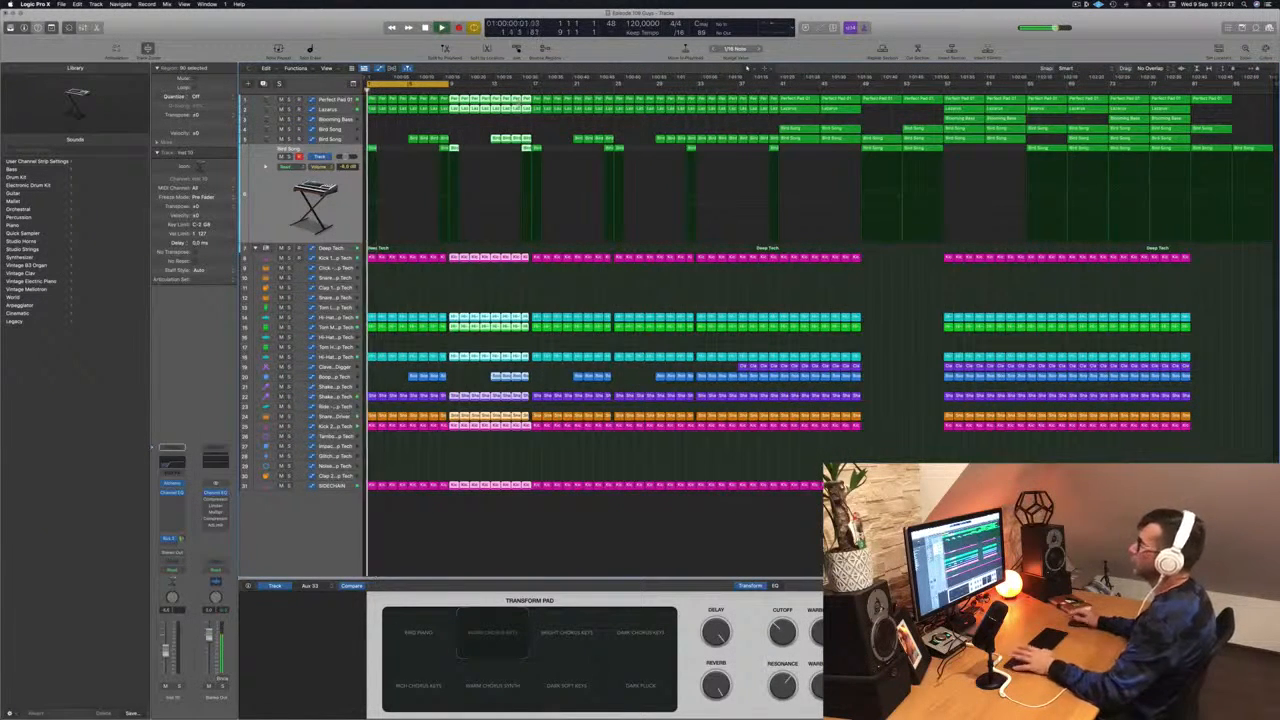
{"action": "key", "text": "space"}
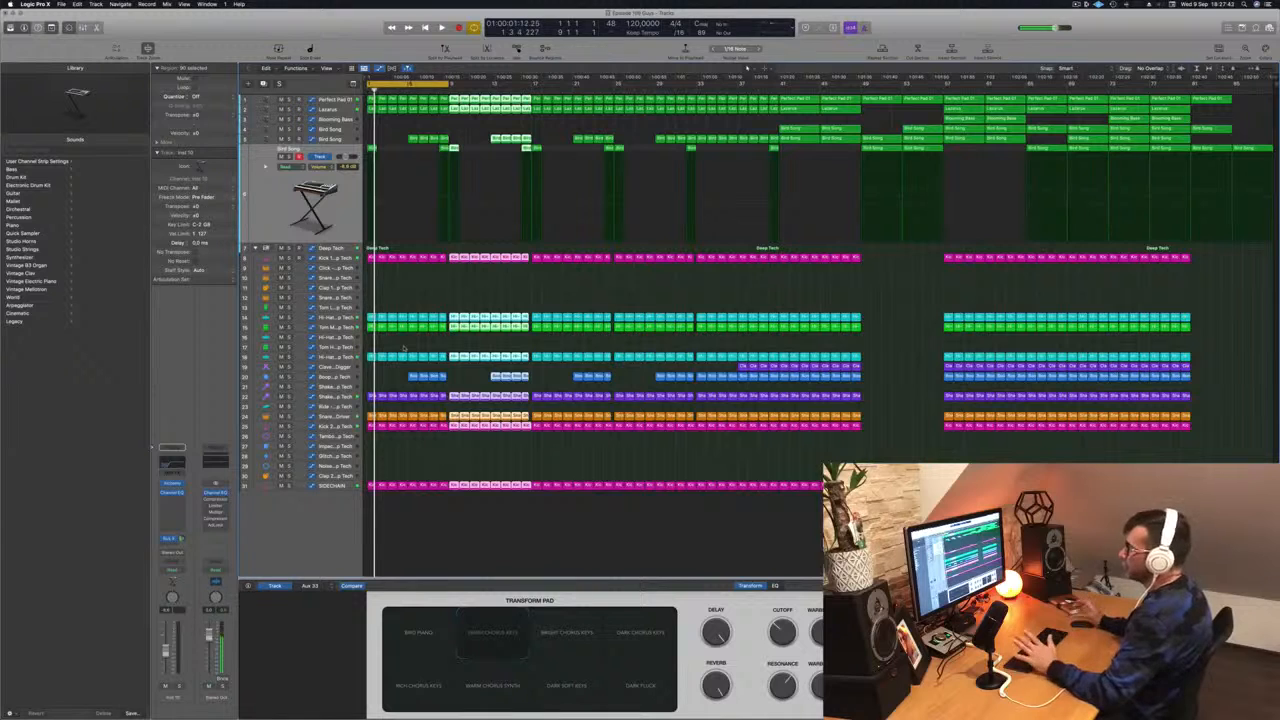
{"action": "key", "text": "ctrl+m"}
{"action": "key", "text": "space"}
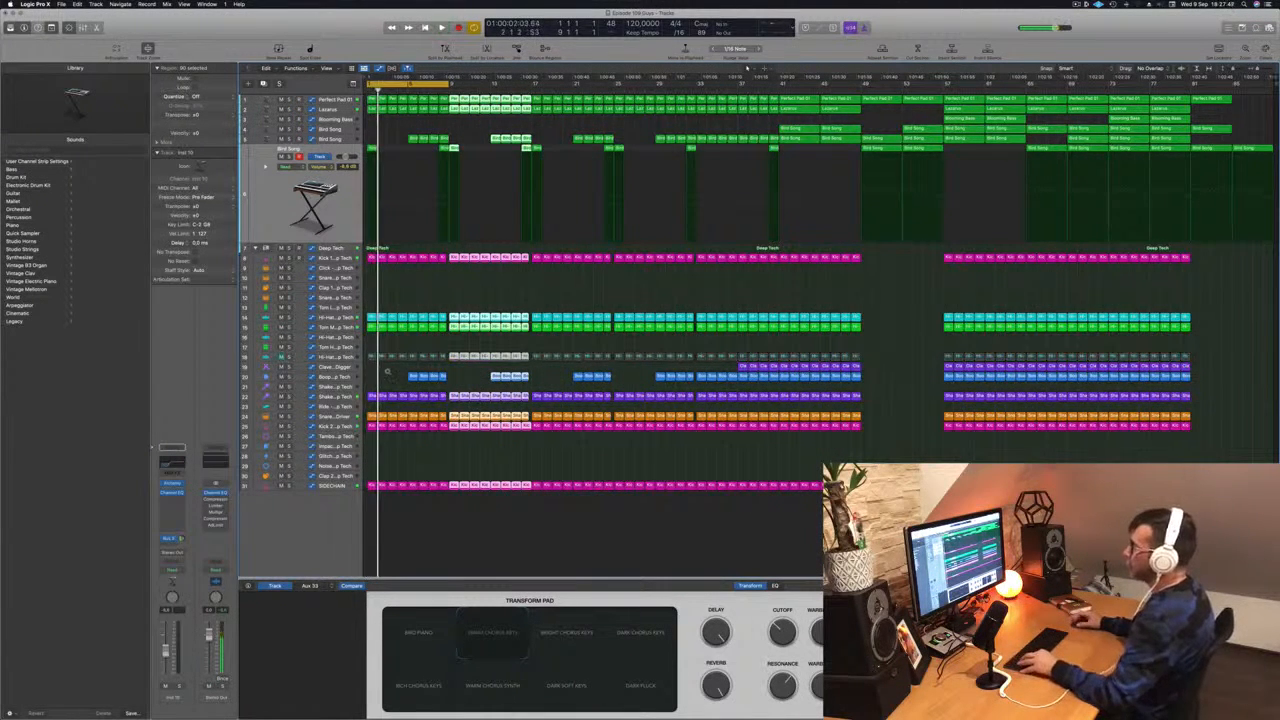
- Delete the hi-hat regions in the opening section before the first break
{"action": "key", "text": "super+Right"}
{"action": "key", "text": "super+Right"}
{"action": "key", "text": "super+Right"}
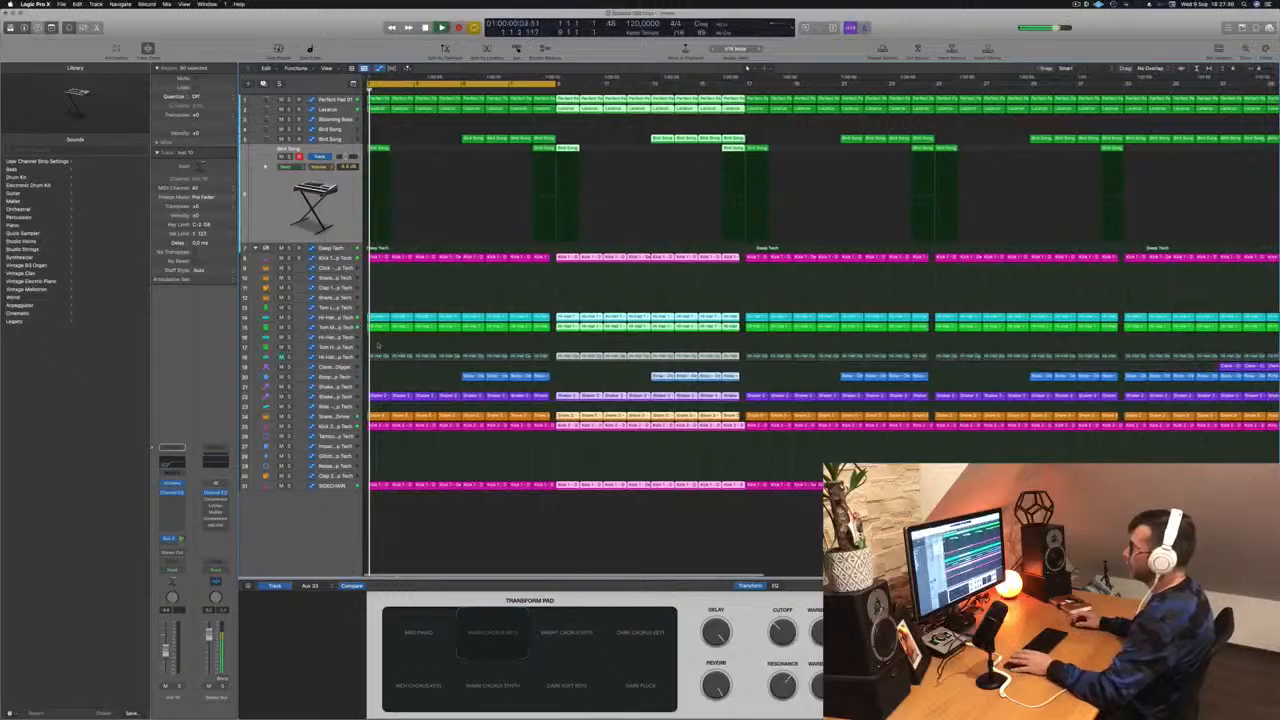
{"action": "left_click_drag", "start_coordinate": [383, 346], "coordinate": [541, 357]}
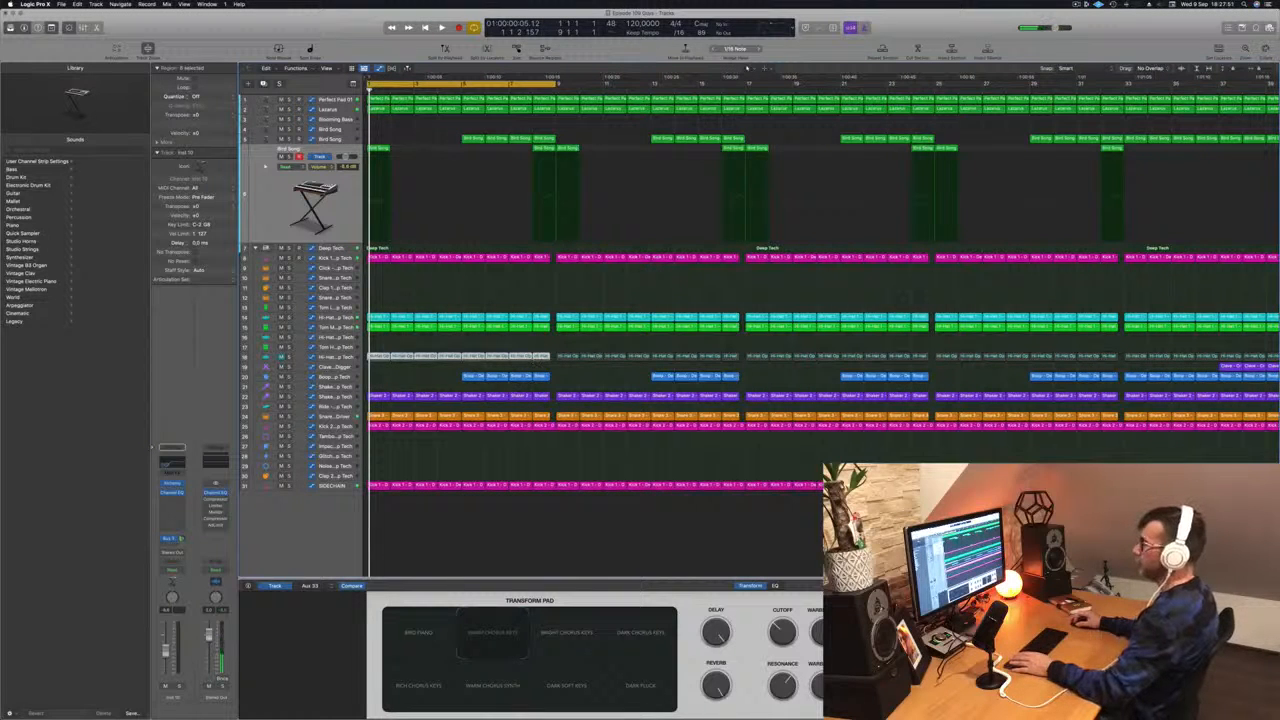
{"action": "key", "text": "m"}
{"action": "key", "text": "Delete"}
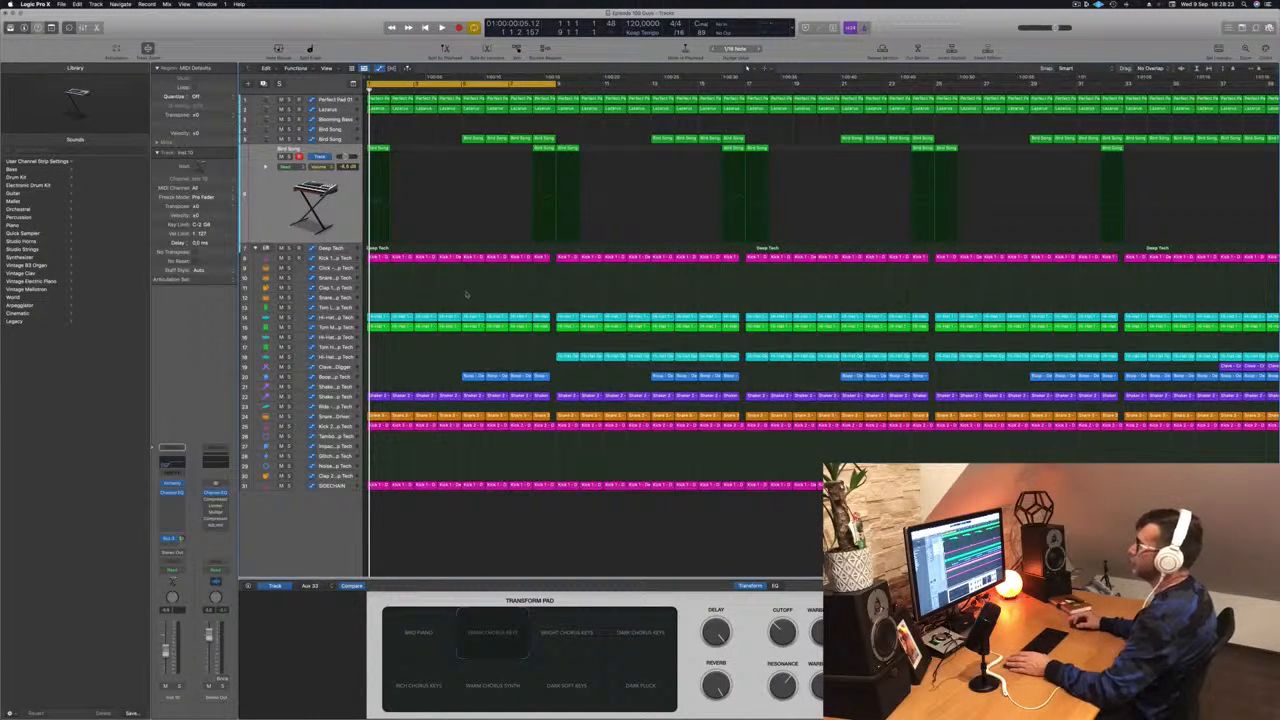
- Move the short Bird Song region to the very start of its track and audition it
{"action": "key", "text": "space"}
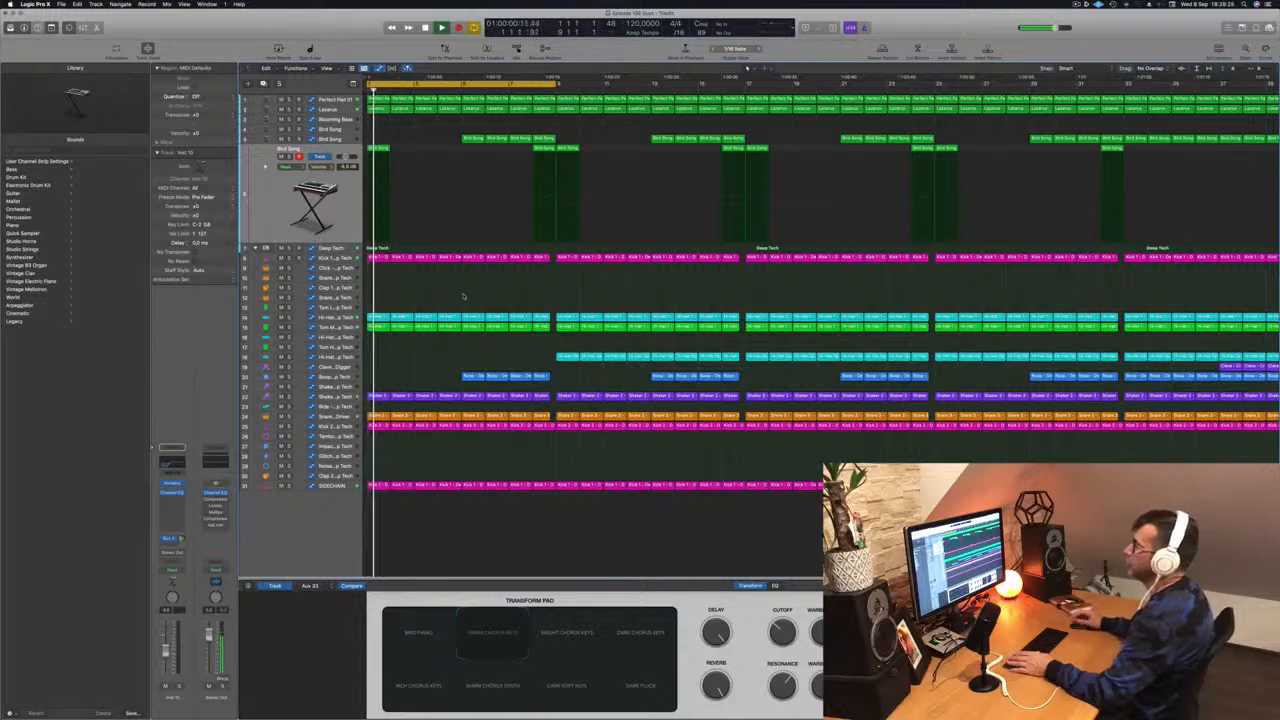
{"action": "left_click_drag", "start_coordinate": [422, 144], "coordinate": [377, 154]}
{"action": "key", "text": "space"}
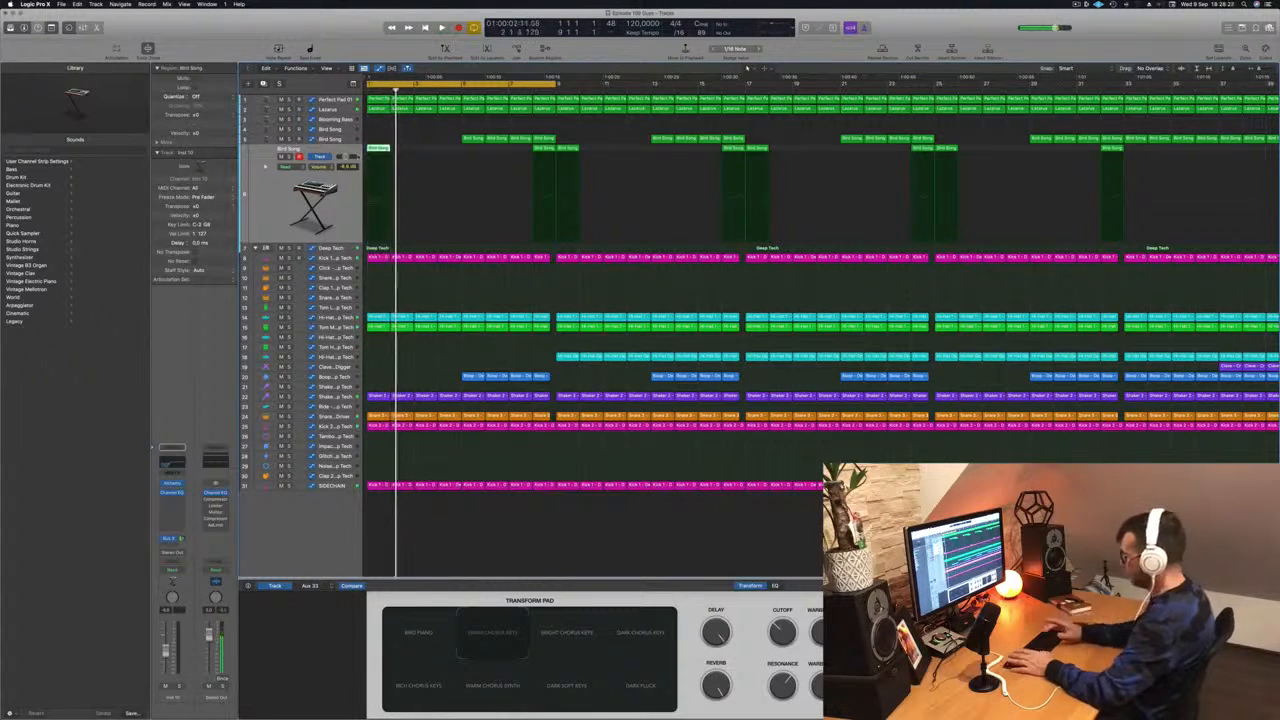
{"action": "key", "text": "space"}
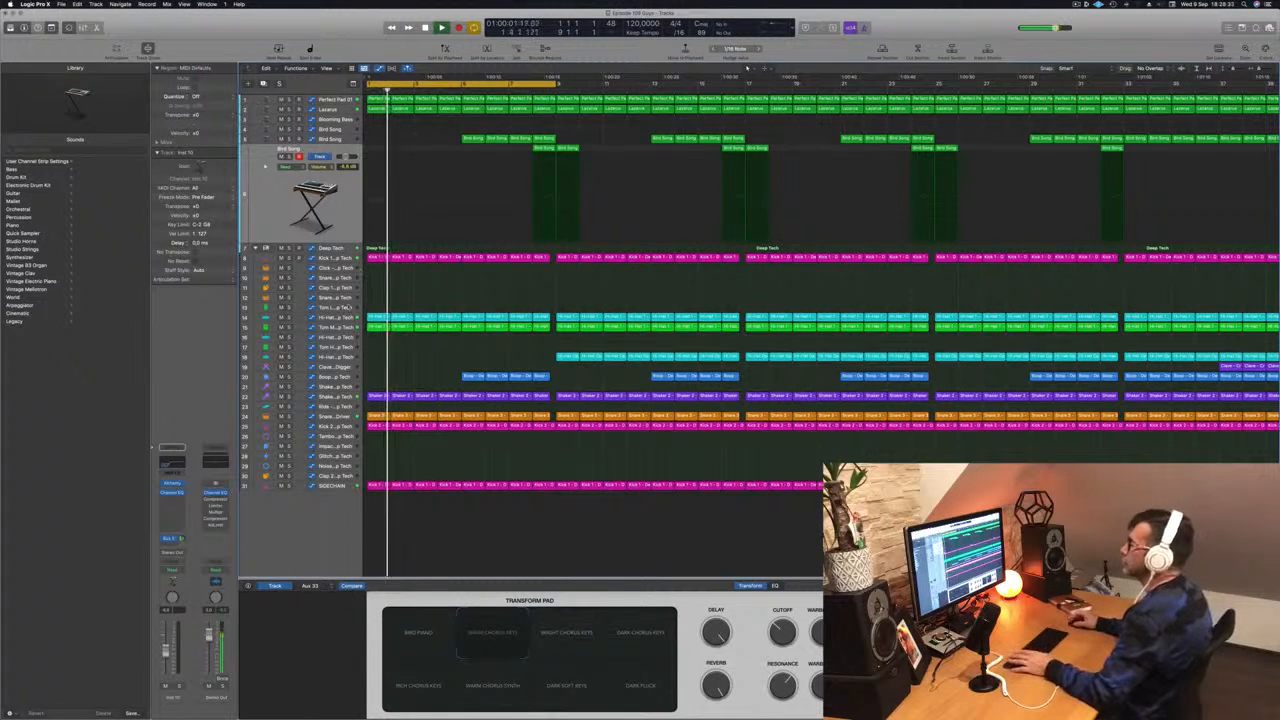
{"action": "key", "text": "Return"}
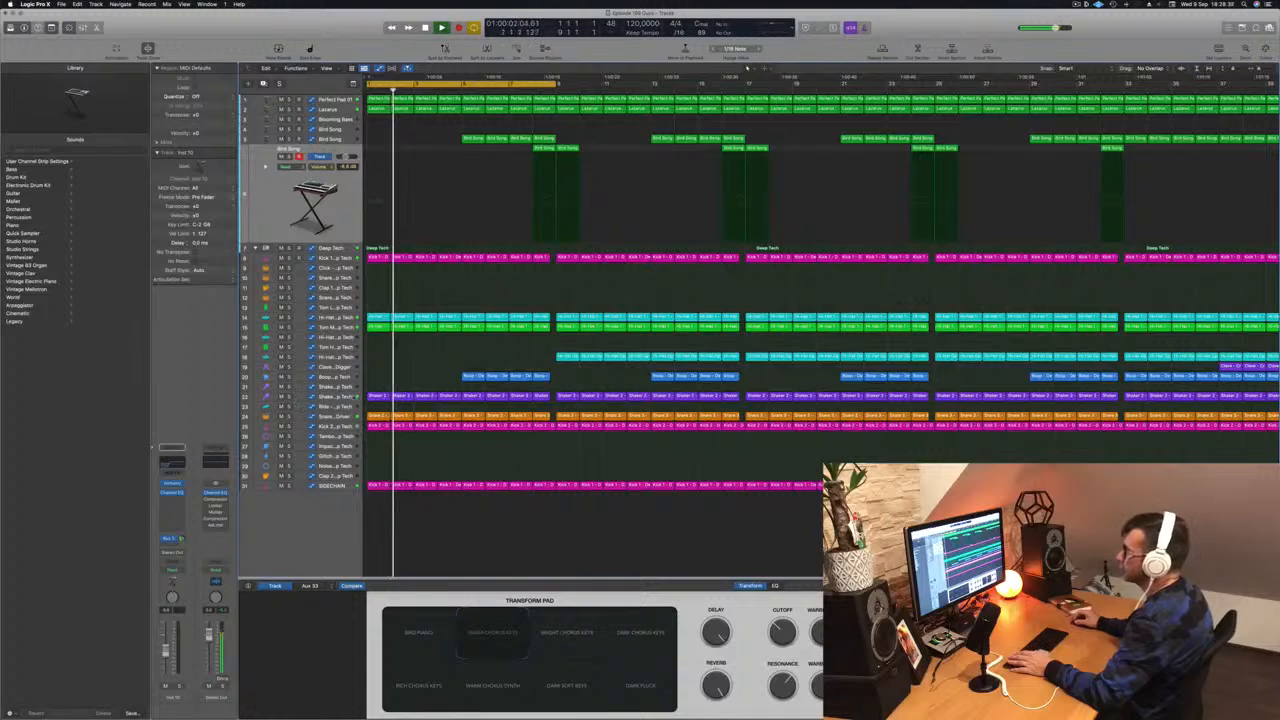
- Select the Snare 1 track and audition it by soloing and toggling mute during playback
{"action": "left_click", "coordinate": [345, 397]}
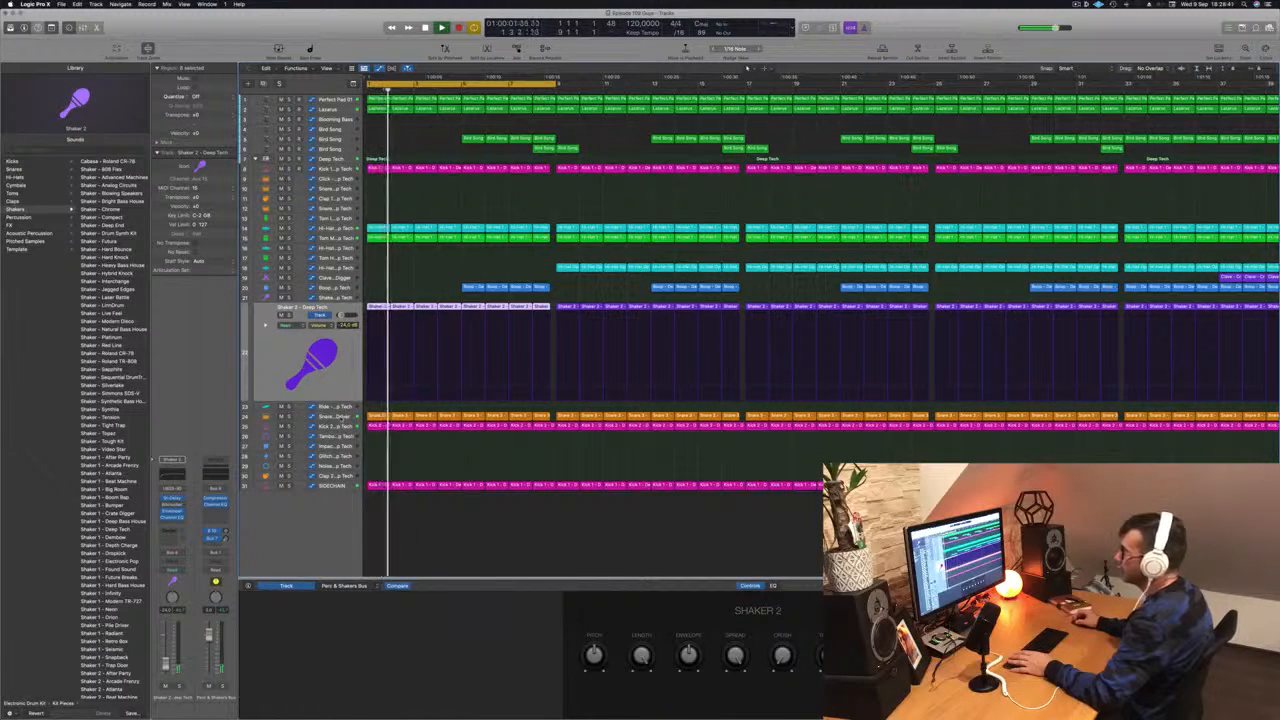
{"action": "left_click", "coordinate": [338, 414]}
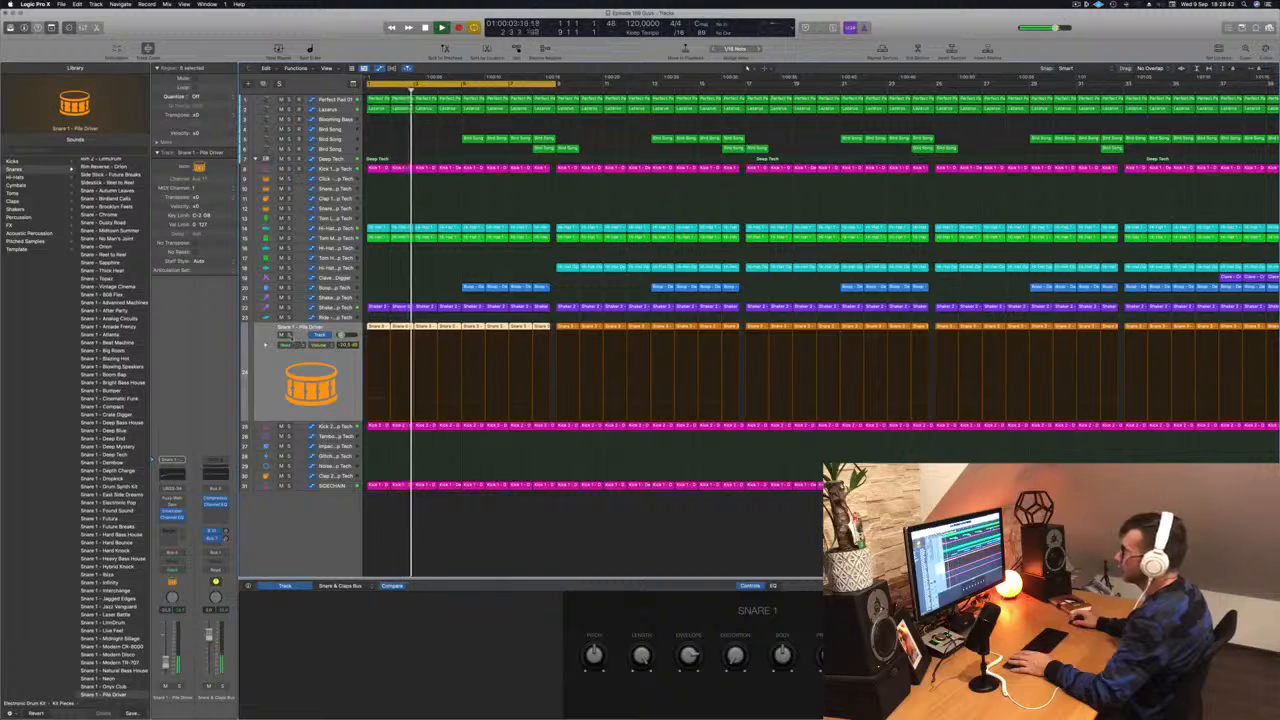
{"action": "key", "text": "s"}
{"action": "key", "text": "s"}
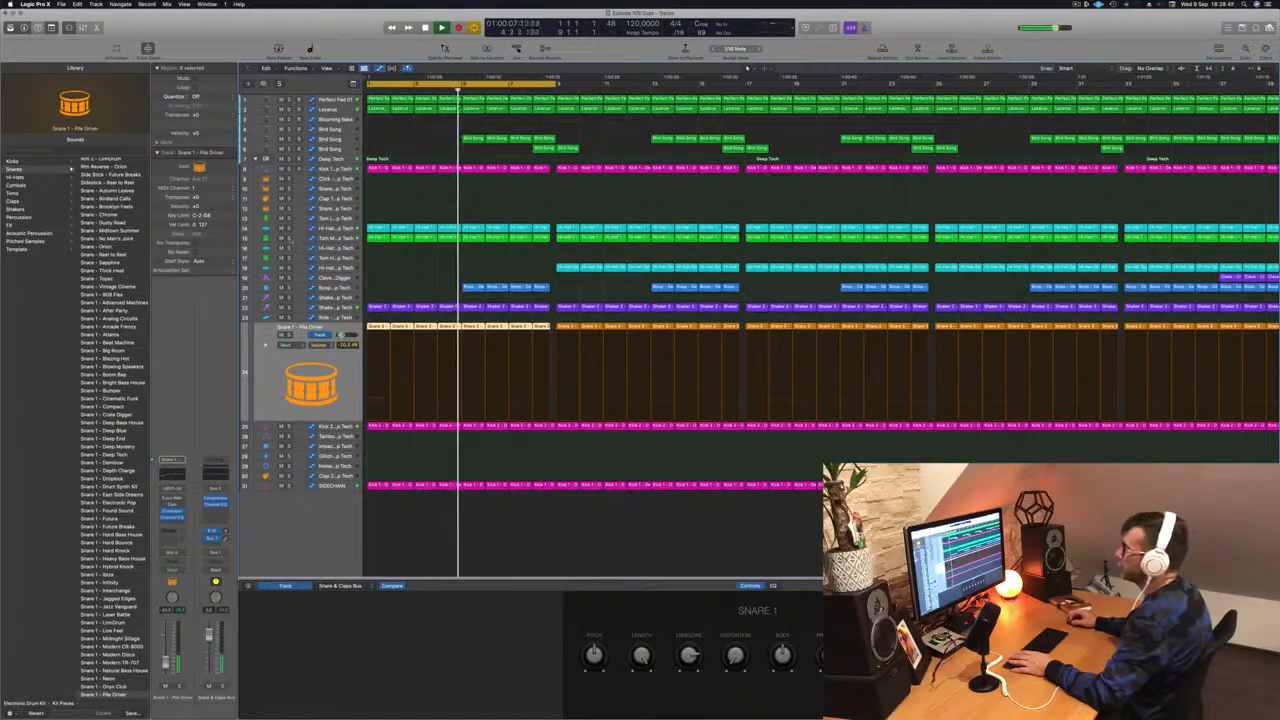
{"action": "left_click", "coordinate": [289, 238]}
{"action": "left_click", "coordinate": [289, 238]}
{"action": "key", "text": "space"}
{"action": "key", "text": "space"}
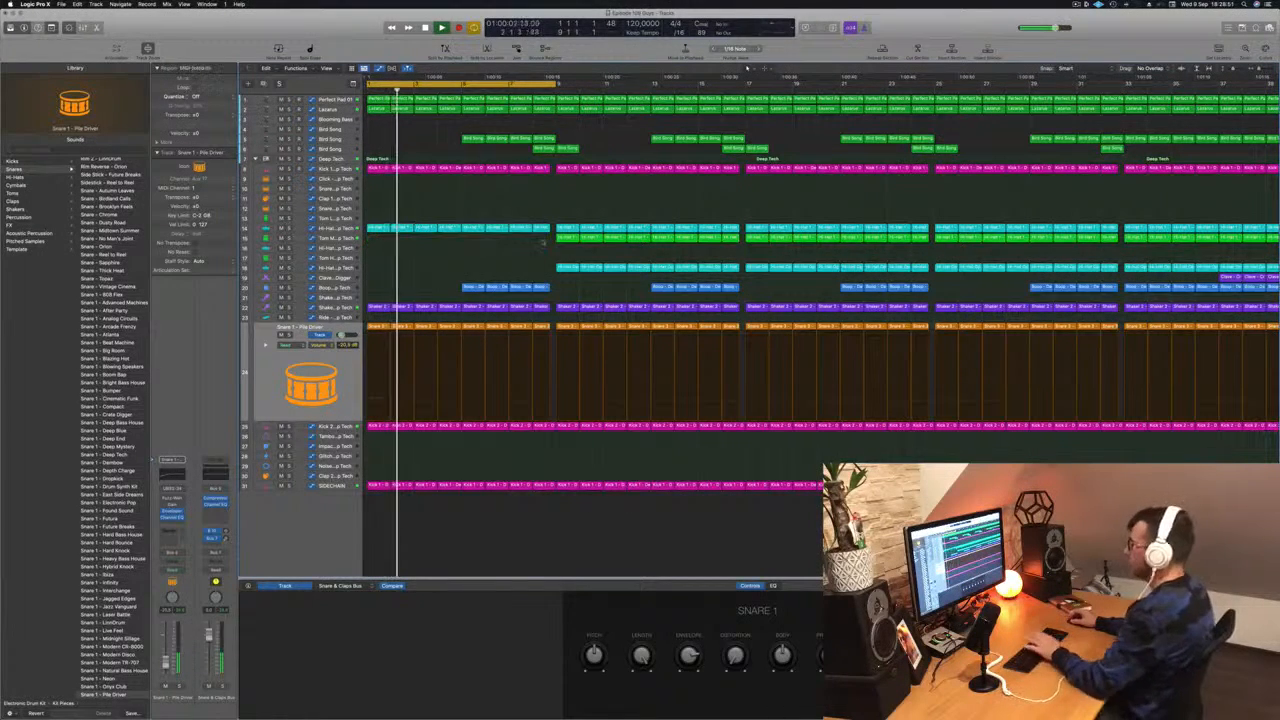
- Delete the selected bongo regions in the opening section and audition the result
{"action": "scroll", "coordinate": [449, 300], "scroll_direction": "down", "scroll_amount": 4}
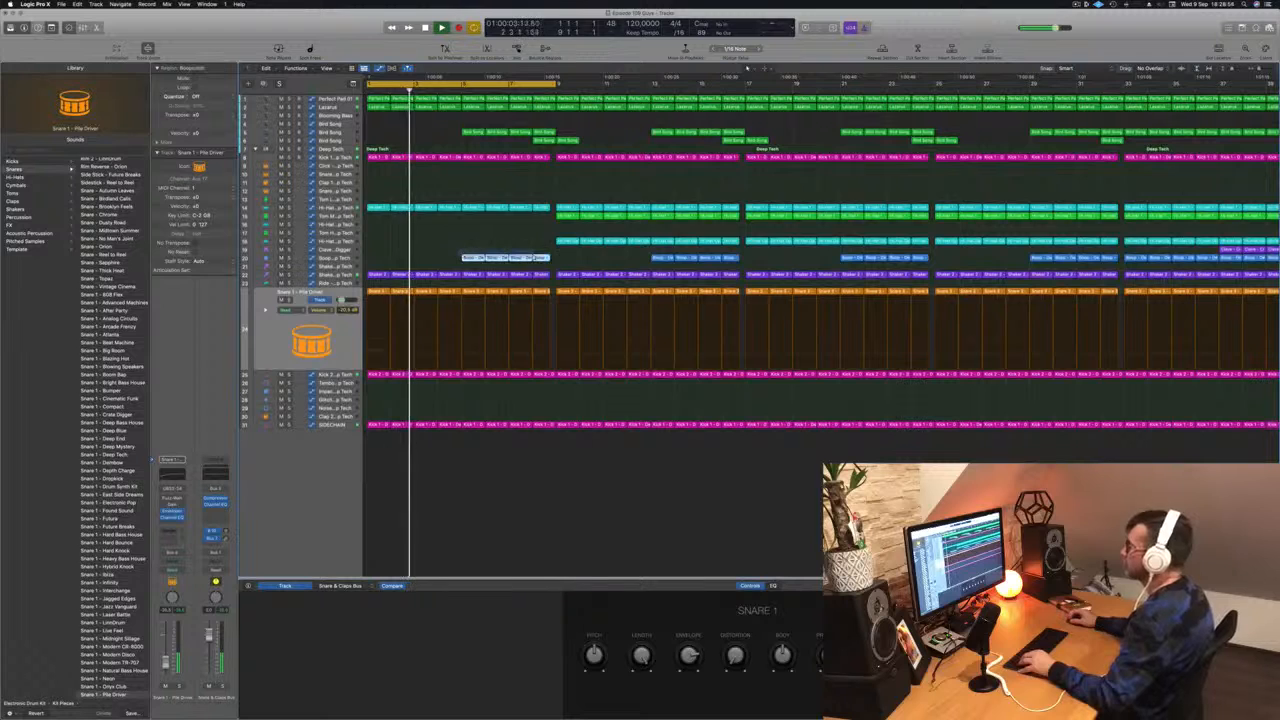
{"action": "key", "text": "Delete"}
{"action": "key", "text": "space"}
{"action": "key", "text": "space"}
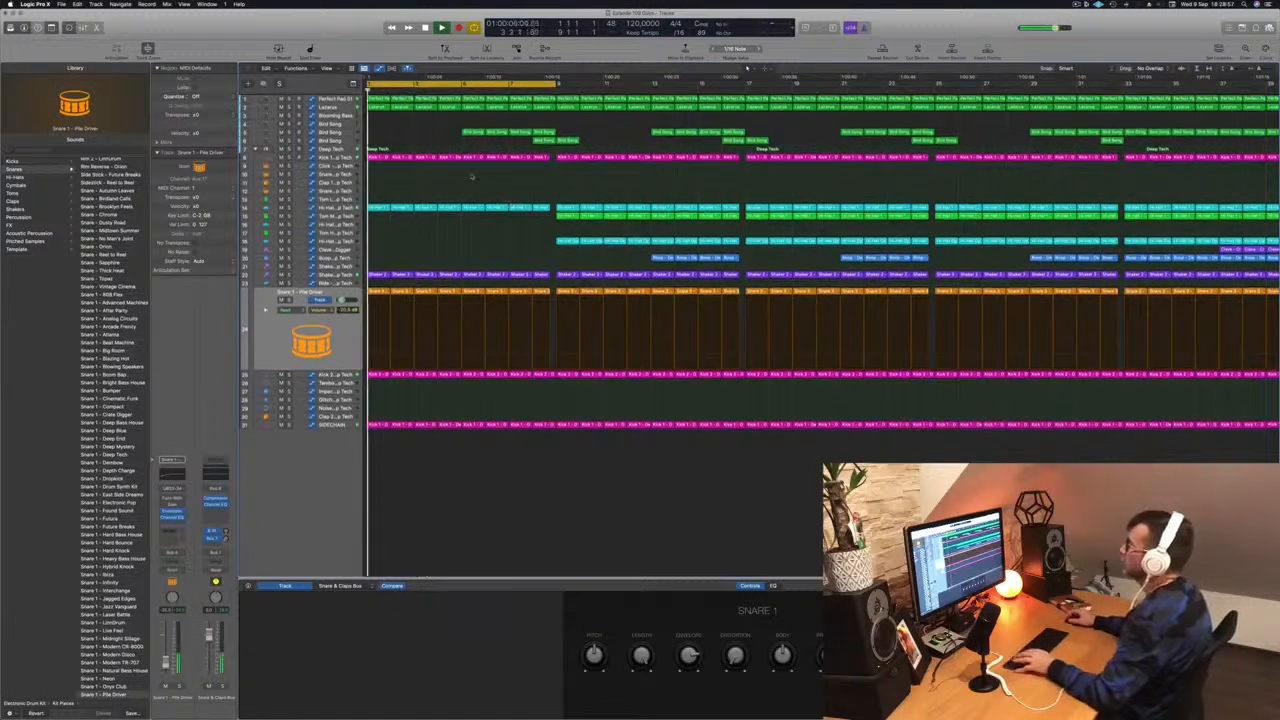
- Delete the Bird Song regions in the opening section across both Bird Song tracks
{"action": "left_click_drag", "start_coordinate": [447, 127], "coordinate": [552, 144]}
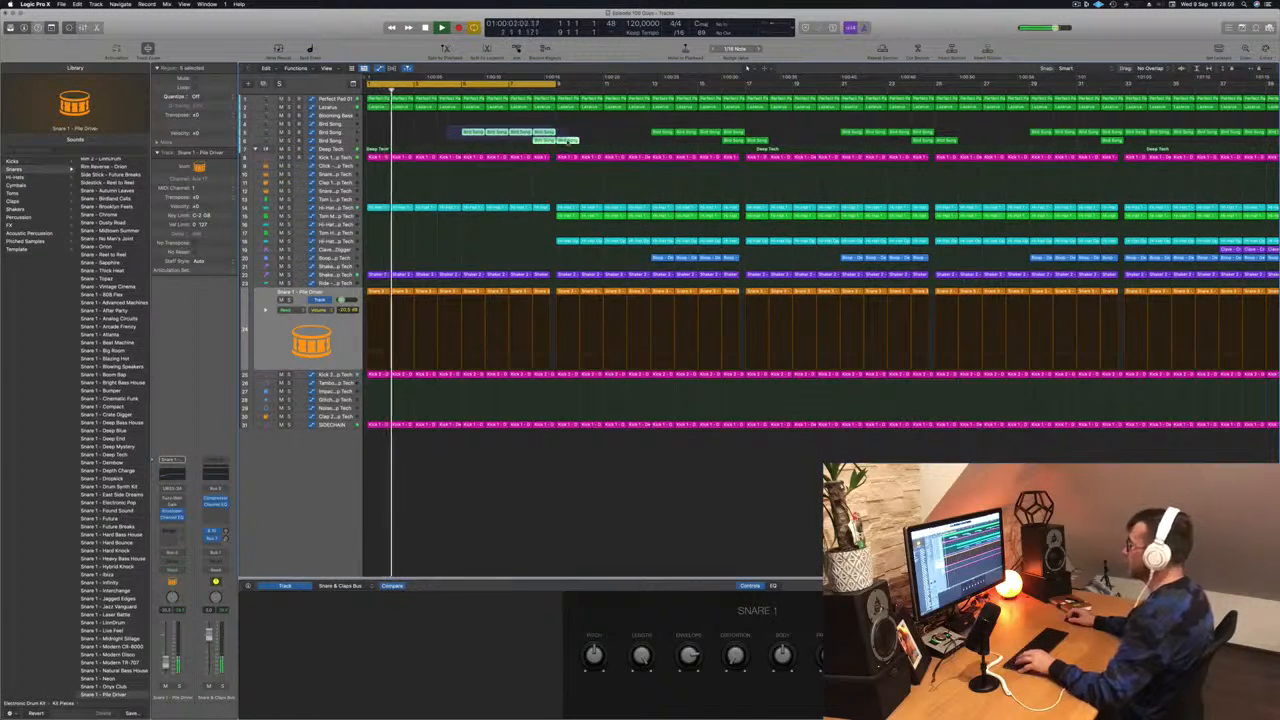
{"action": "key", "text": "Delete"}
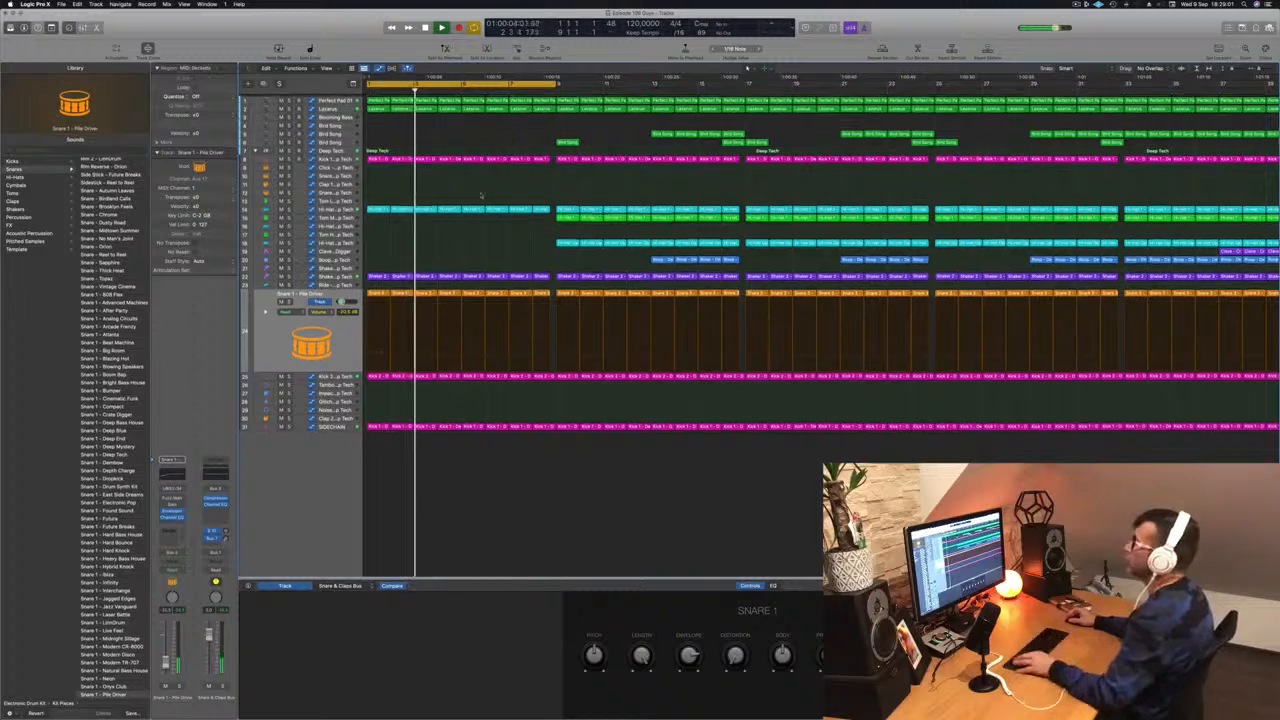
- Lower the automation peak near bar 9 on the Lazarus track
{"action": "left_click", "coordinate": [336, 108]}
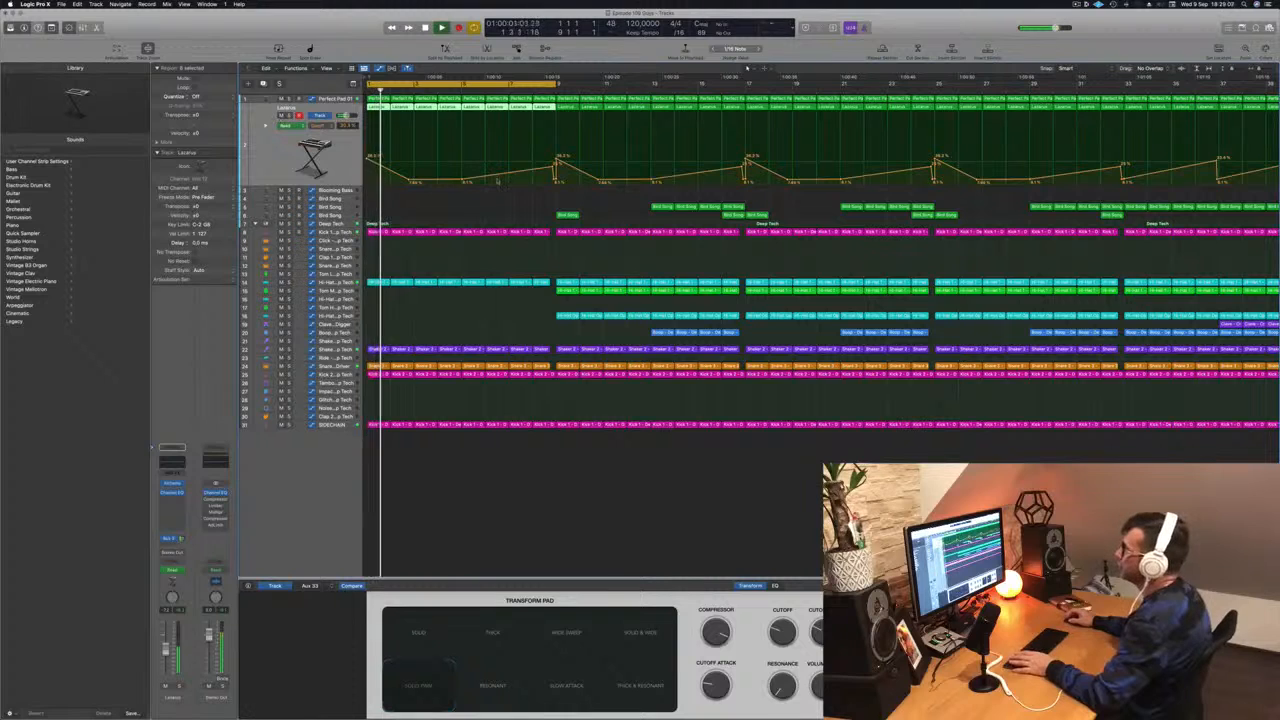
{"action": "left_click_drag", "start_coordinate": [556, 160], "coordinate": [554, 178]}
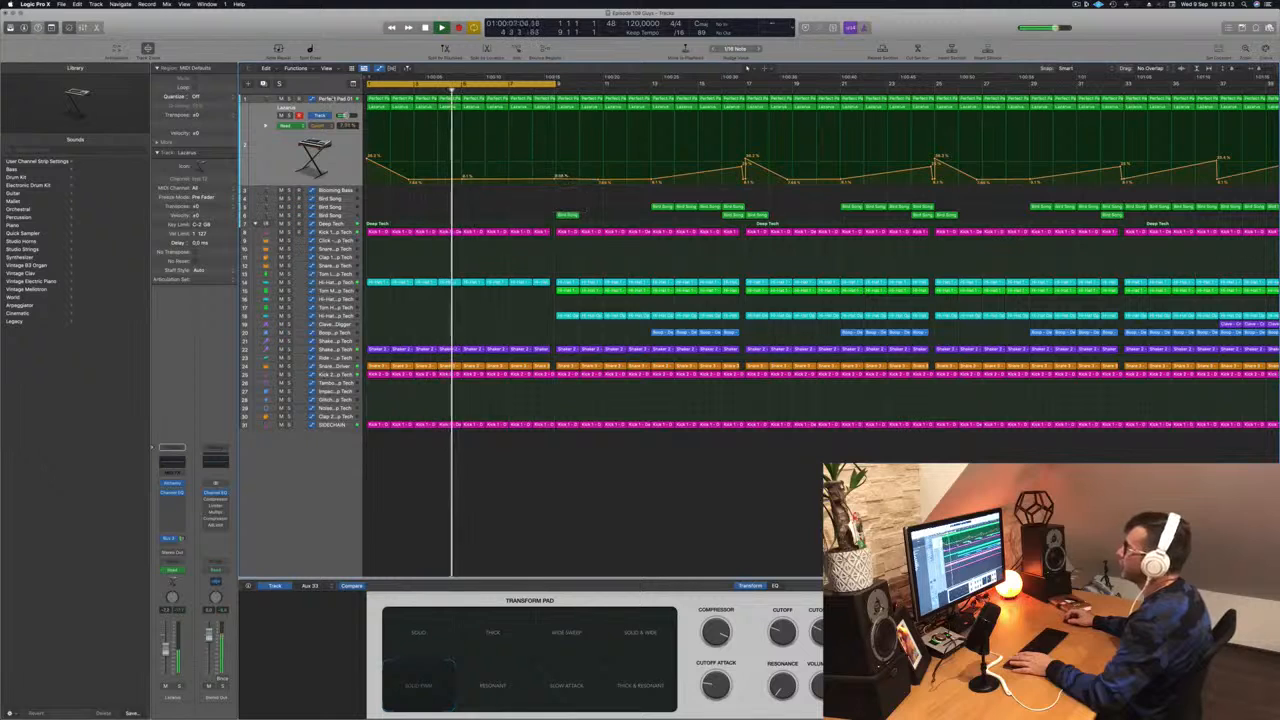
- Delete a run of regions on the lower Hi-Hat track in the opening section
{"action": "left_click", "coordinate": [336, 100]}
{"action": "key", "text": "Return"}
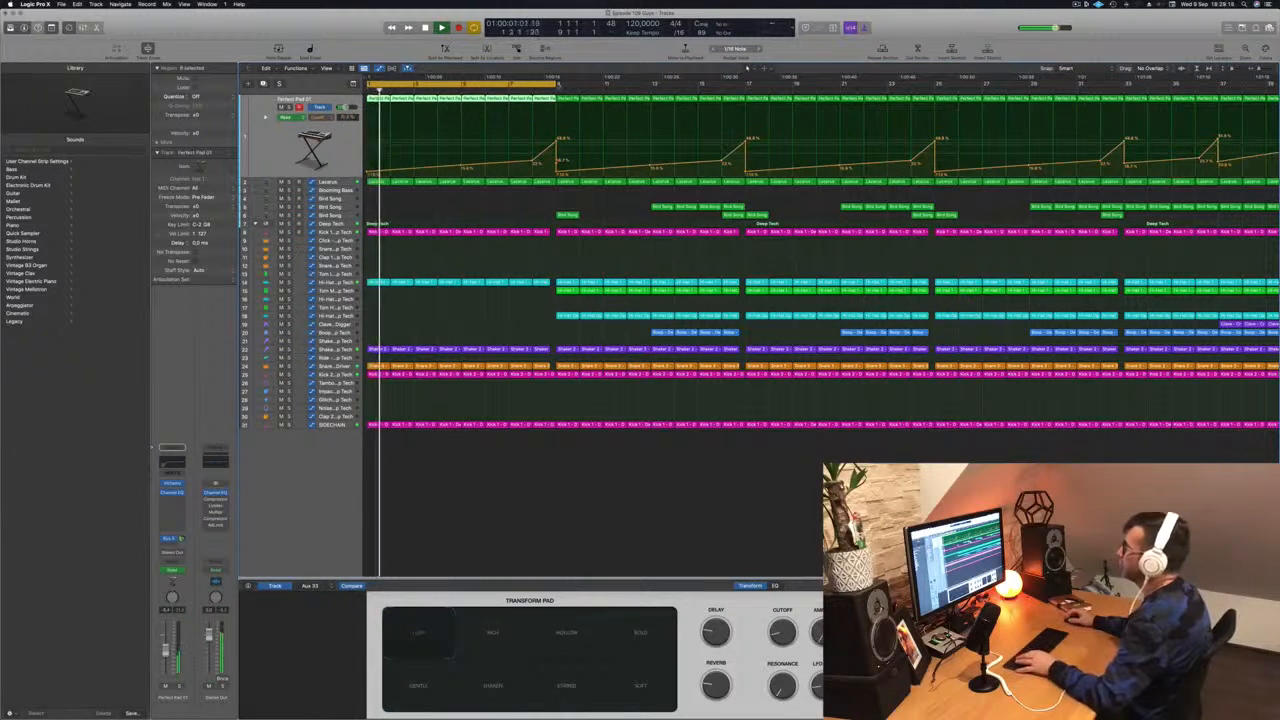
{"action": "left_click_drag", "start_coordinate": [556, 84], "coordinate": [744, 104]}
{"action": "scroll", "coordinate": [507, 213], "scroll_direction": "down", "scroll_amount": 3}
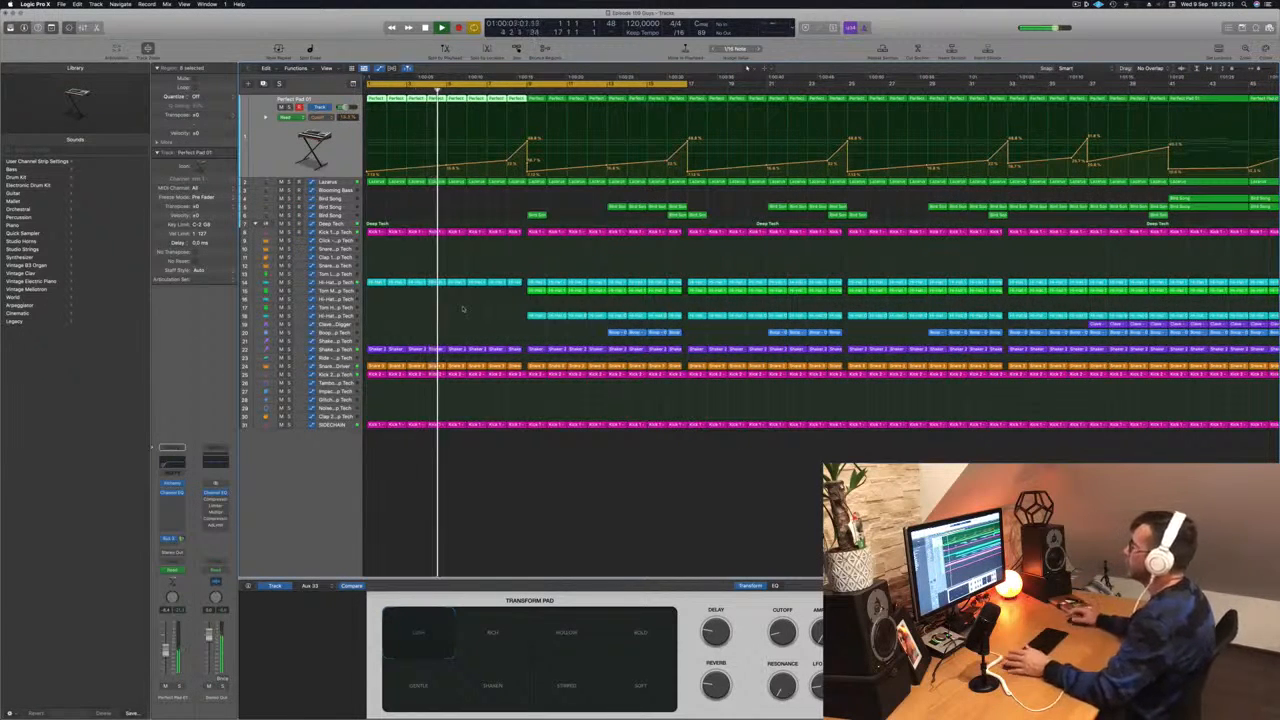
{"action": "left_click_drag", "start_coordinate": [518, 315], "coordinate": [678, 320]}
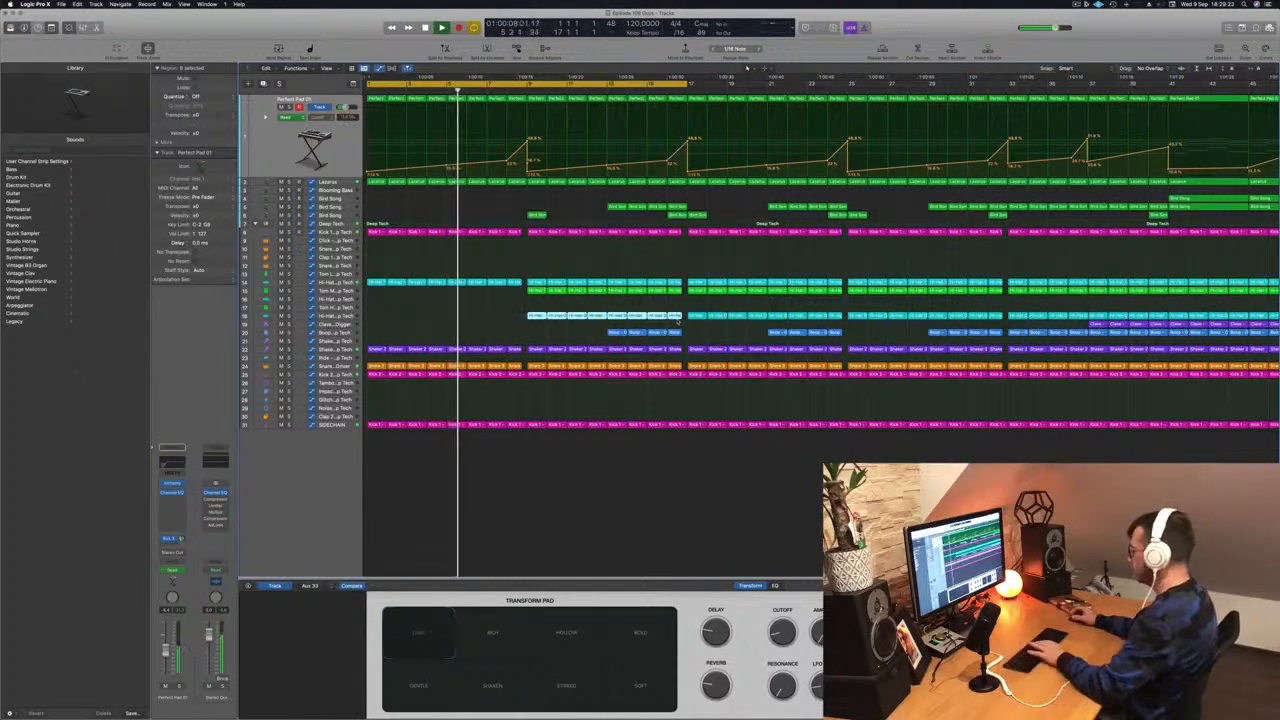
{"action": "key", "text": "Delete"}
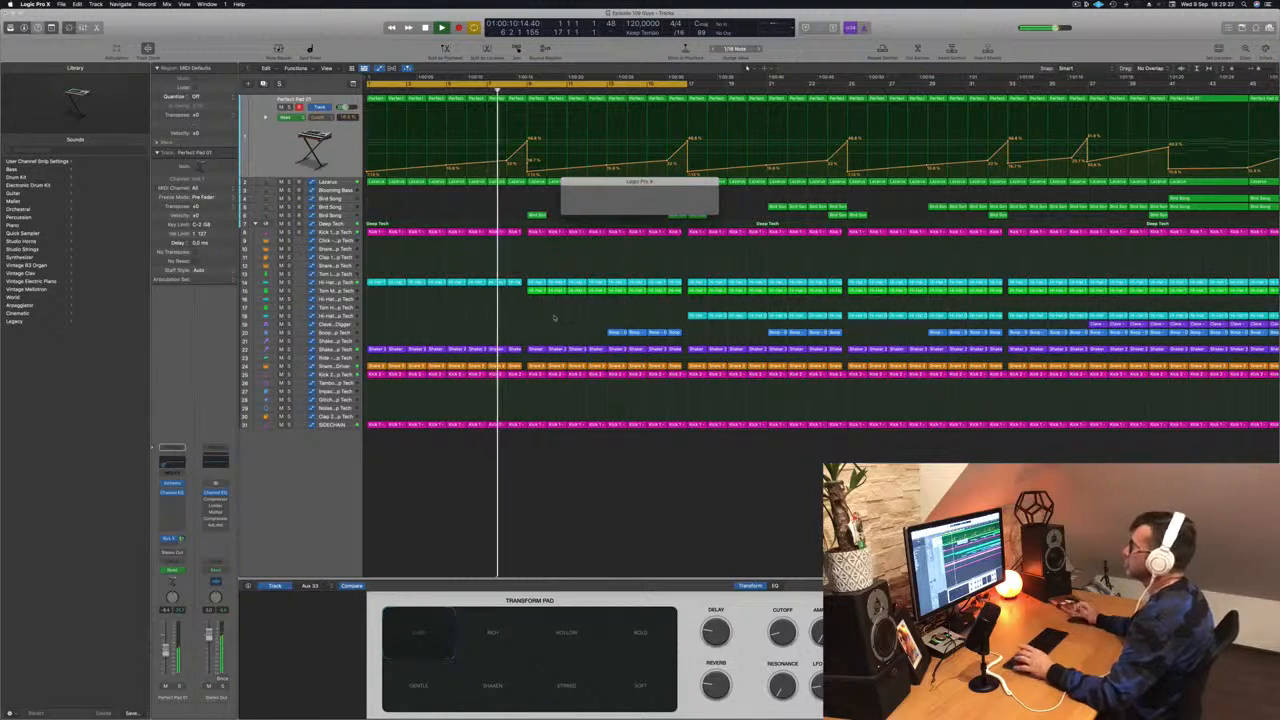
- Zoom out on the arrangement and step through the Bird Song, Tom Mid and Kick 1 tracks
{"action": "key", "text": "super+Left"}
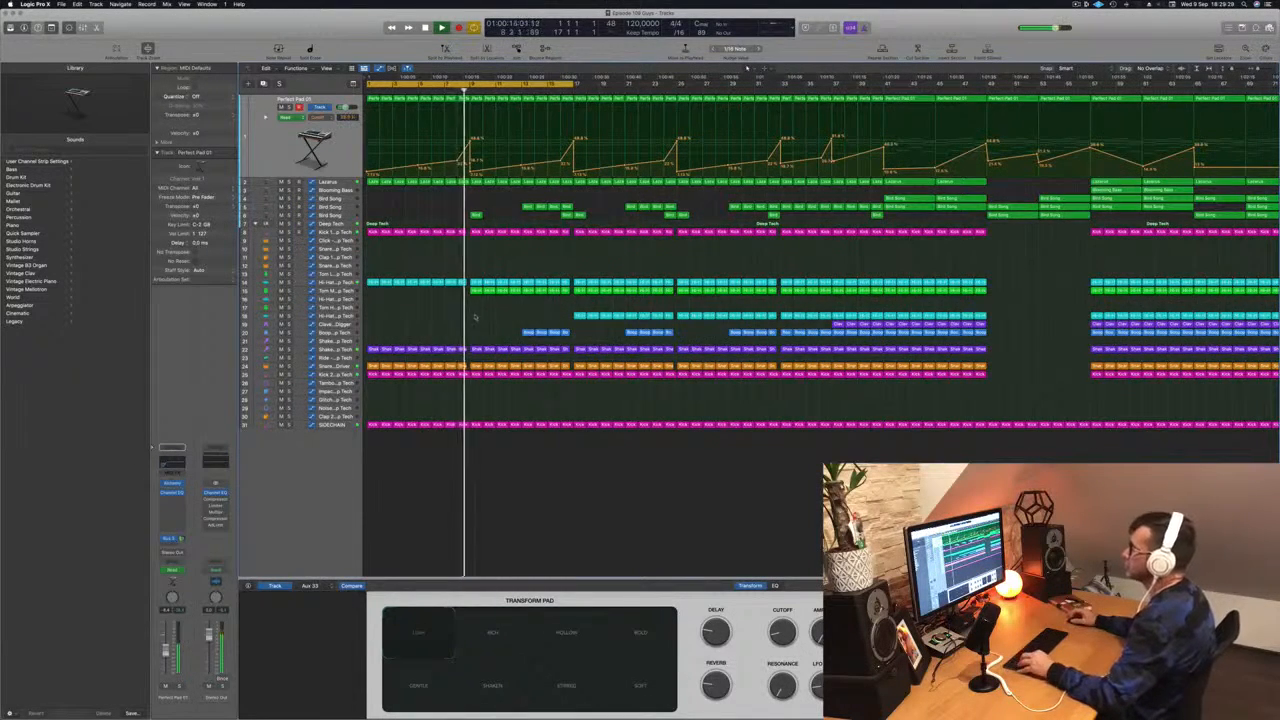
{"action": "key", "text": "super+Left"}
{"action": "key", "text": "super+Left"}
{"action": "key", "text": "super+Left"}
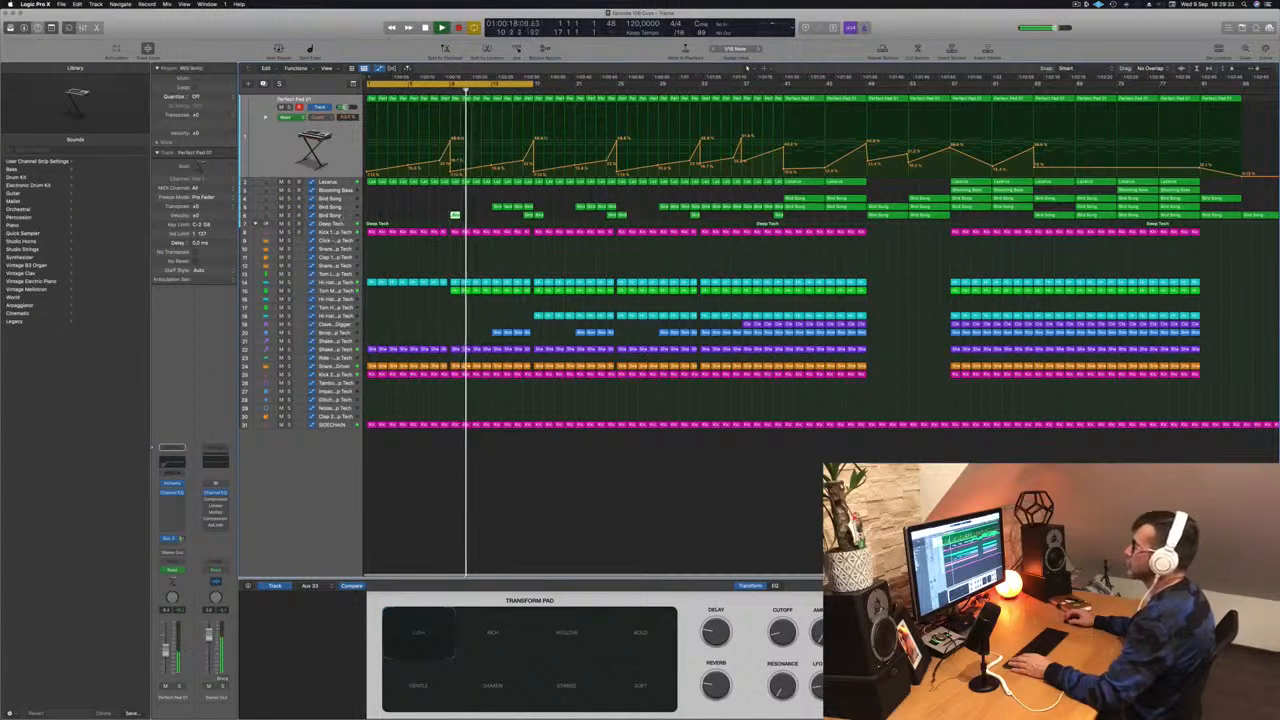
{"action": "left_click", "coordinate": [455, 215]}
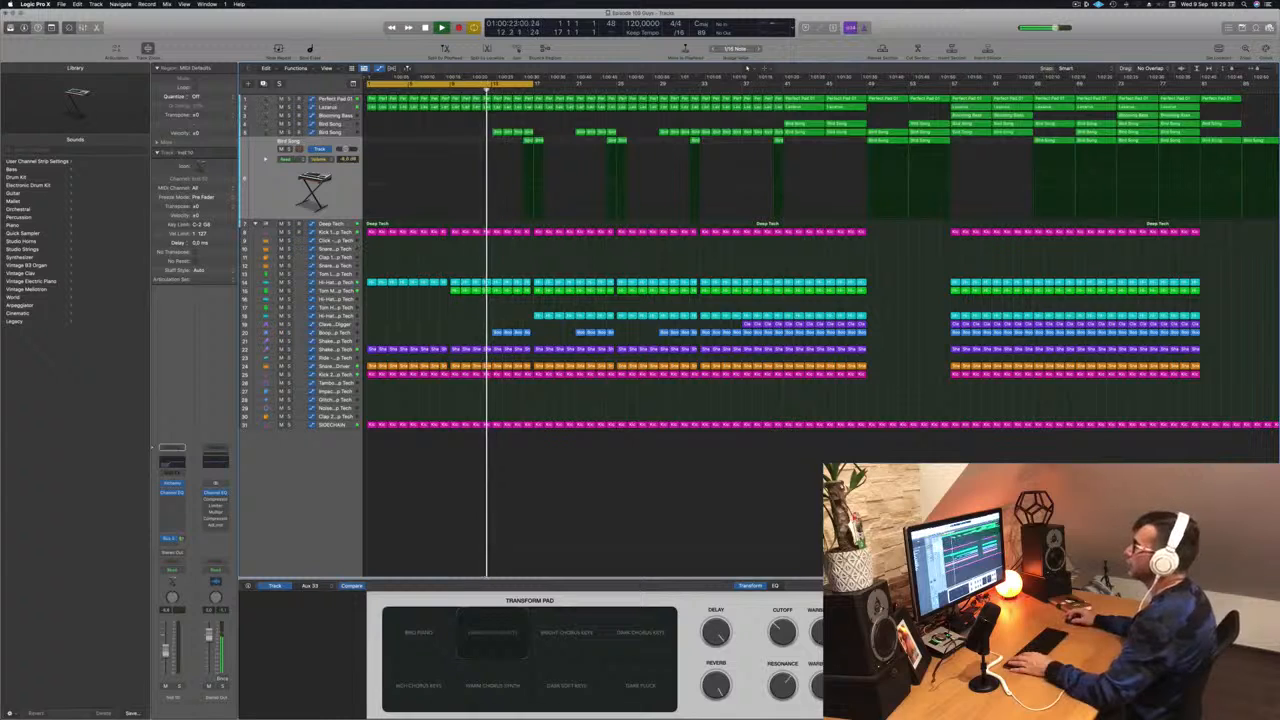
{"action": "left_click", "coordinate": [336, 291]}
{"action": "key", "text": "Return"}
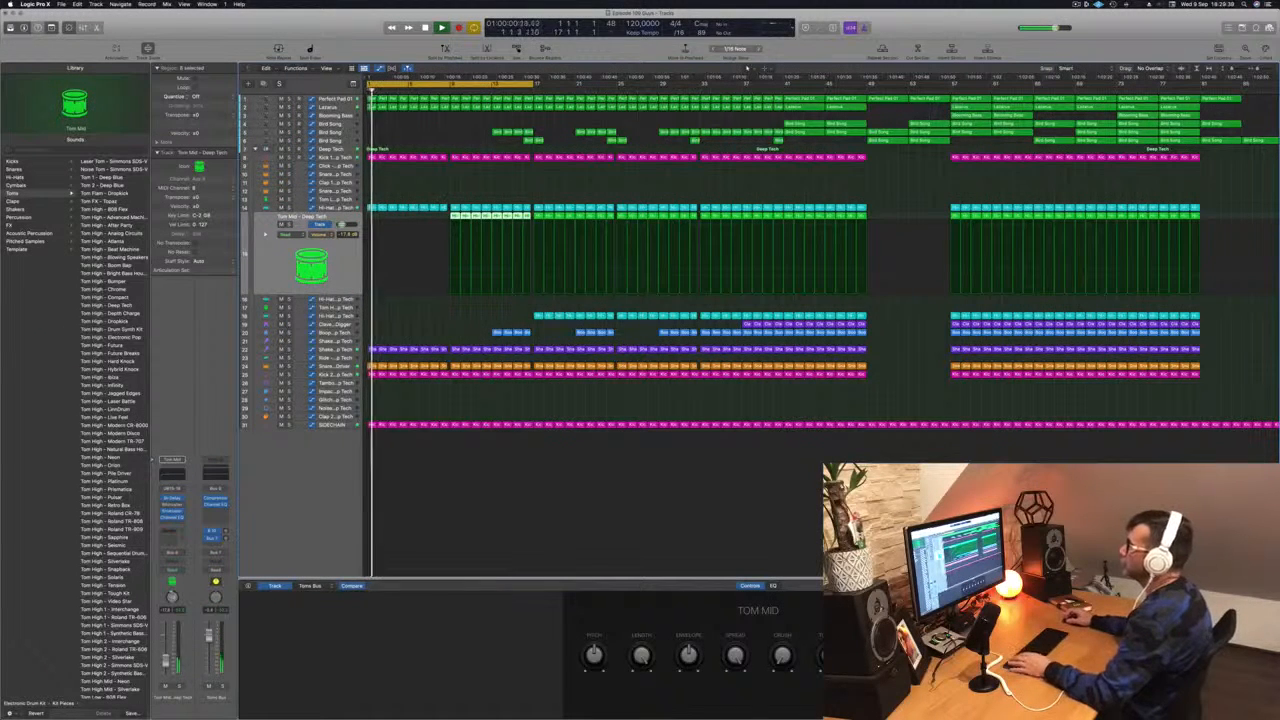
{"action": "left_click", "coordinate": [325, 158]}
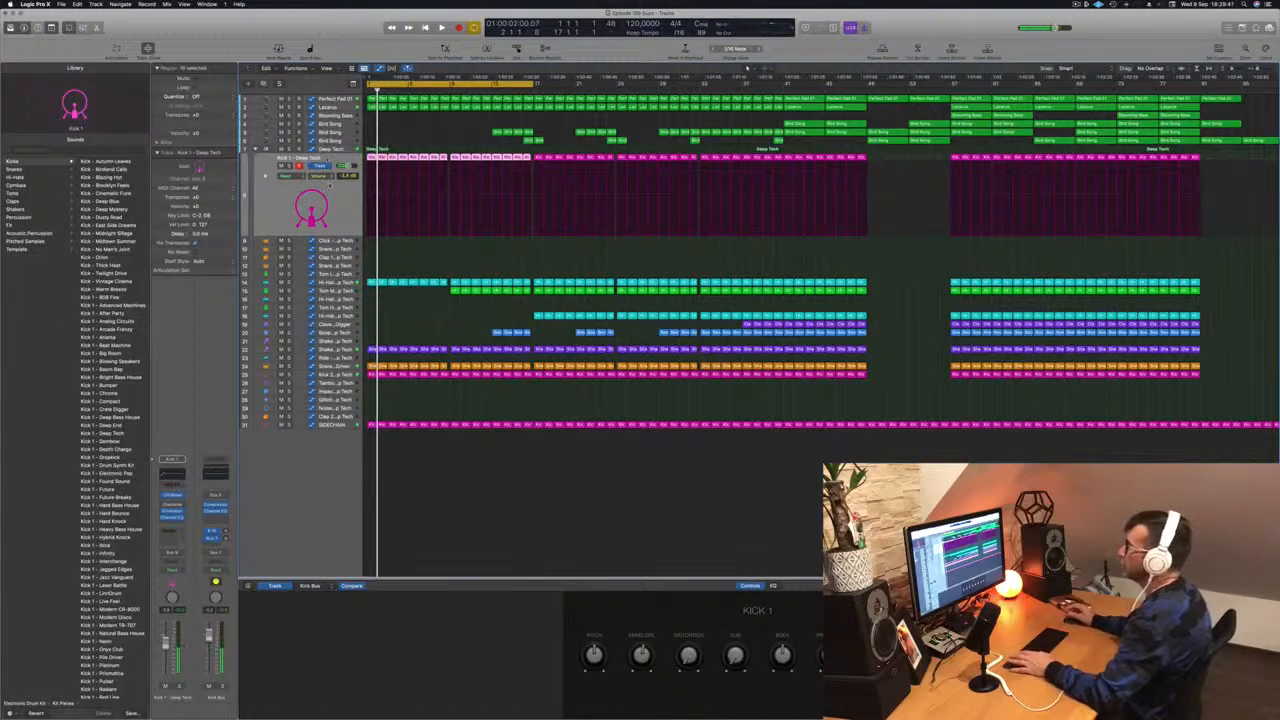
{"action": "key", "text": "Return"}
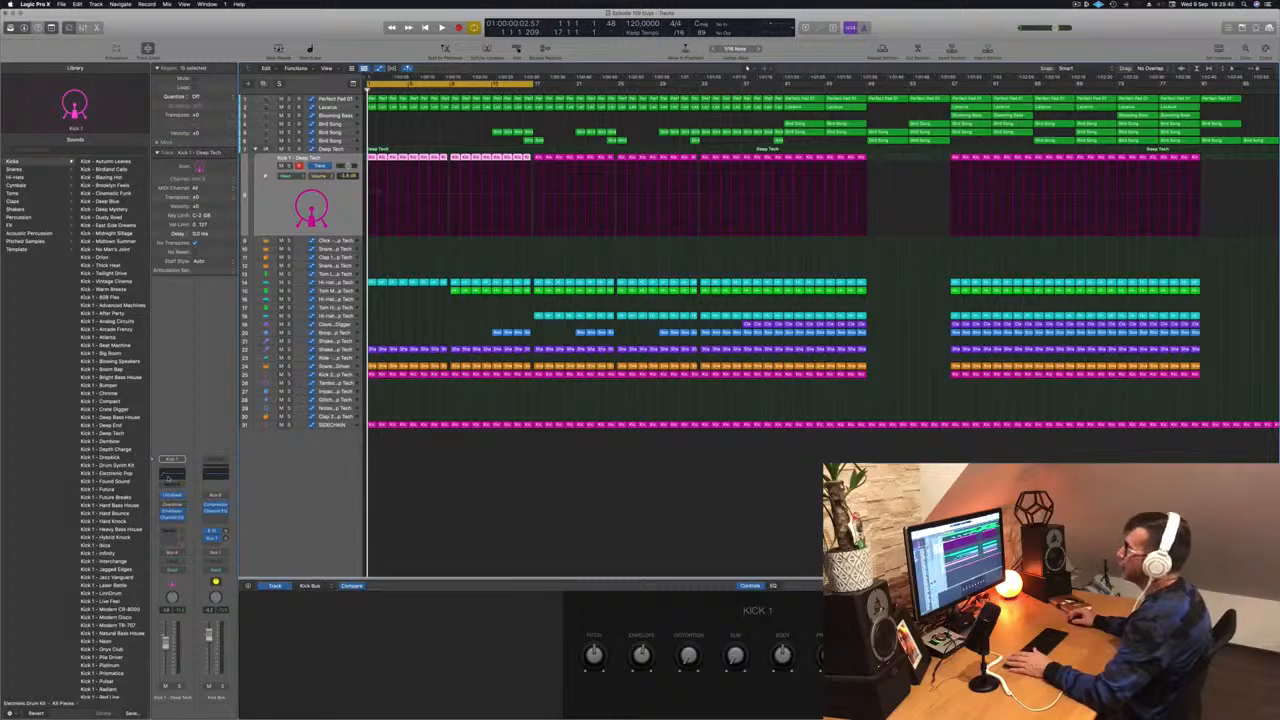
- Open the Channel EQ on the Kick 1 track and adjust its low-cut frequency during playback
{"action": "left_click", "coordinate": [172, 476]}
{"action": "left_click_drag", "start_coordinate": [596, 114], "coordinate": [822, 141]}
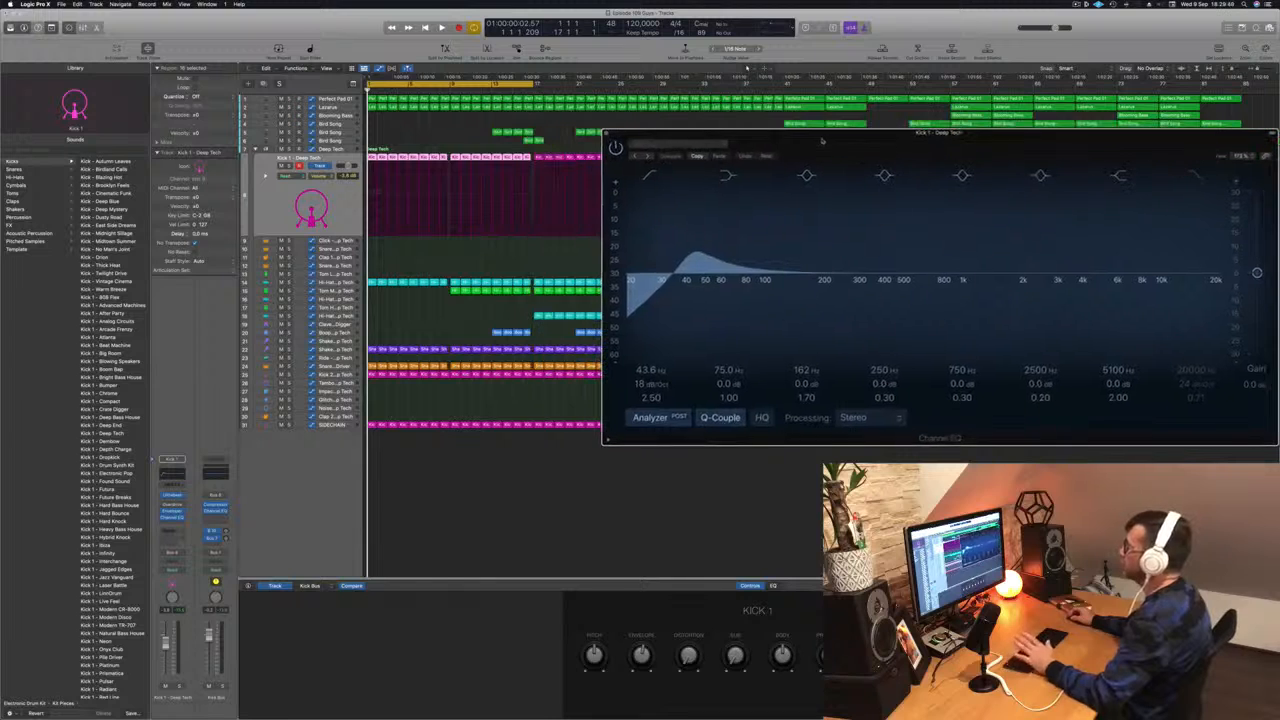
{"action": "key", "text": "space"}
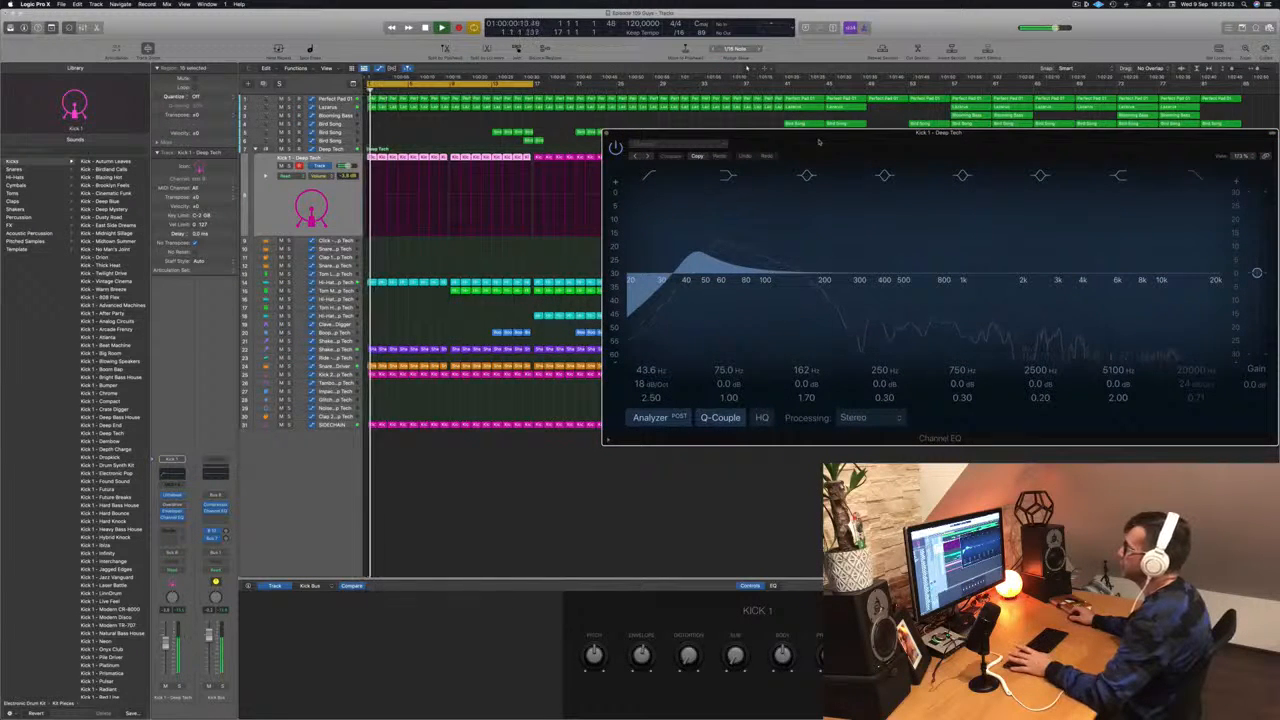
{"action": "mouse_move", "coordinate": [648, 370]}
{"action": "left_mouse_down"}
{"action": "mouse_move", "coordinate": [648, 400]}
{"action": "mouse_move", "coordinate": [648, 340]}
{"action": "mouse_move", "coordinate": [648, 362]}
{"action": "left_mouse_up"}
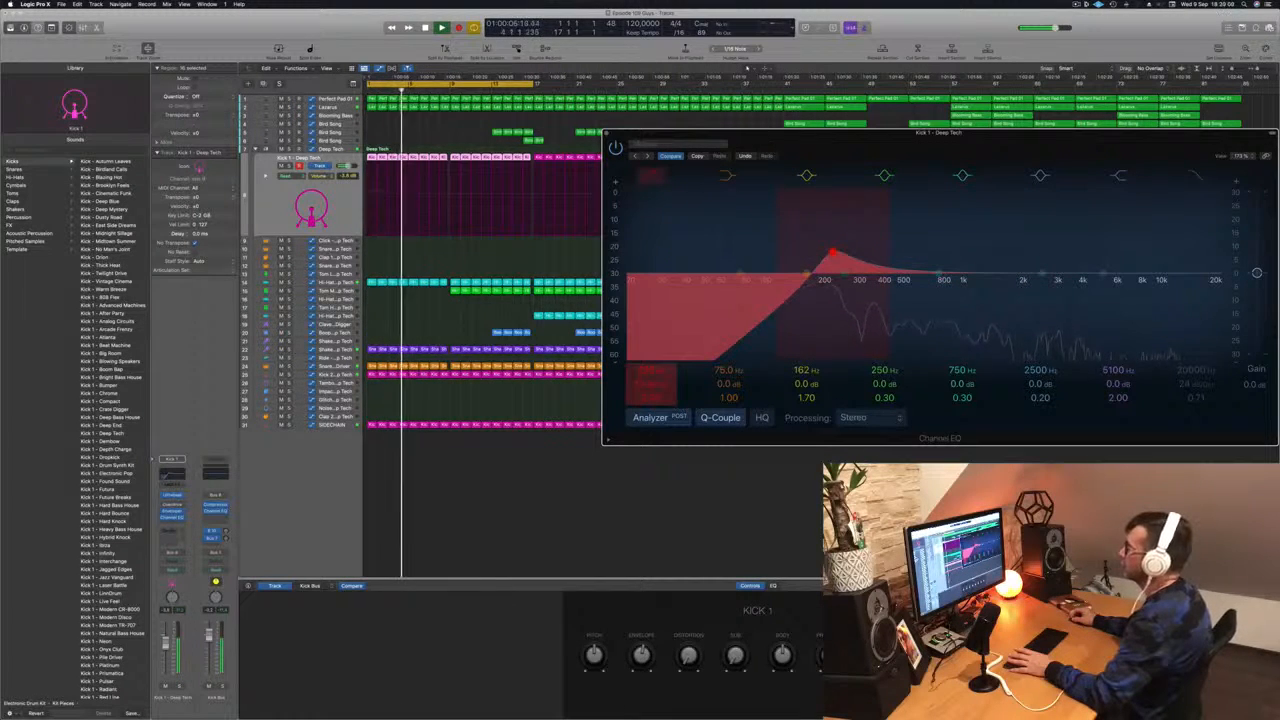
{"action": "mouse_move", "coordinate": [648, 362]}
{"action": "left_mouse_down"}
{"action": "mouse_move", "coordinate": [648, 395]}
{"action": "mouse_move", "coordinate": [650, 361]}
{"action": "left_mouse_up"}
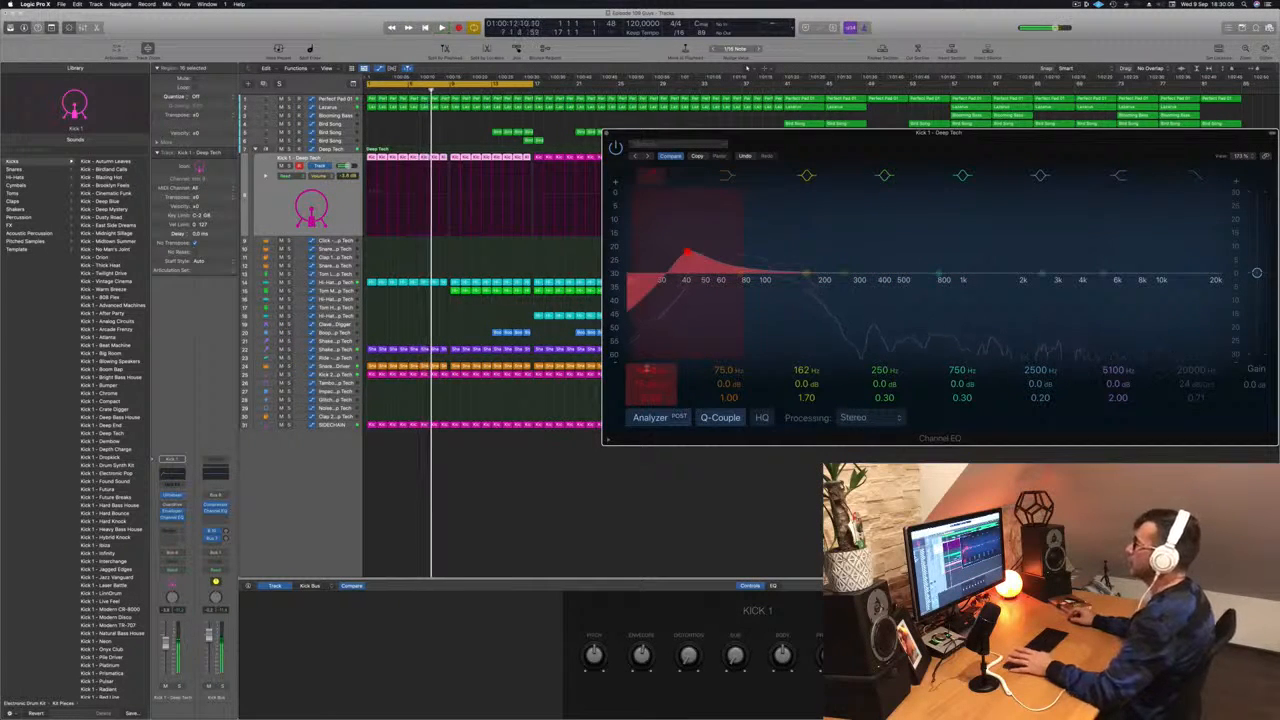
{"action": "key", "text": "super+w"}
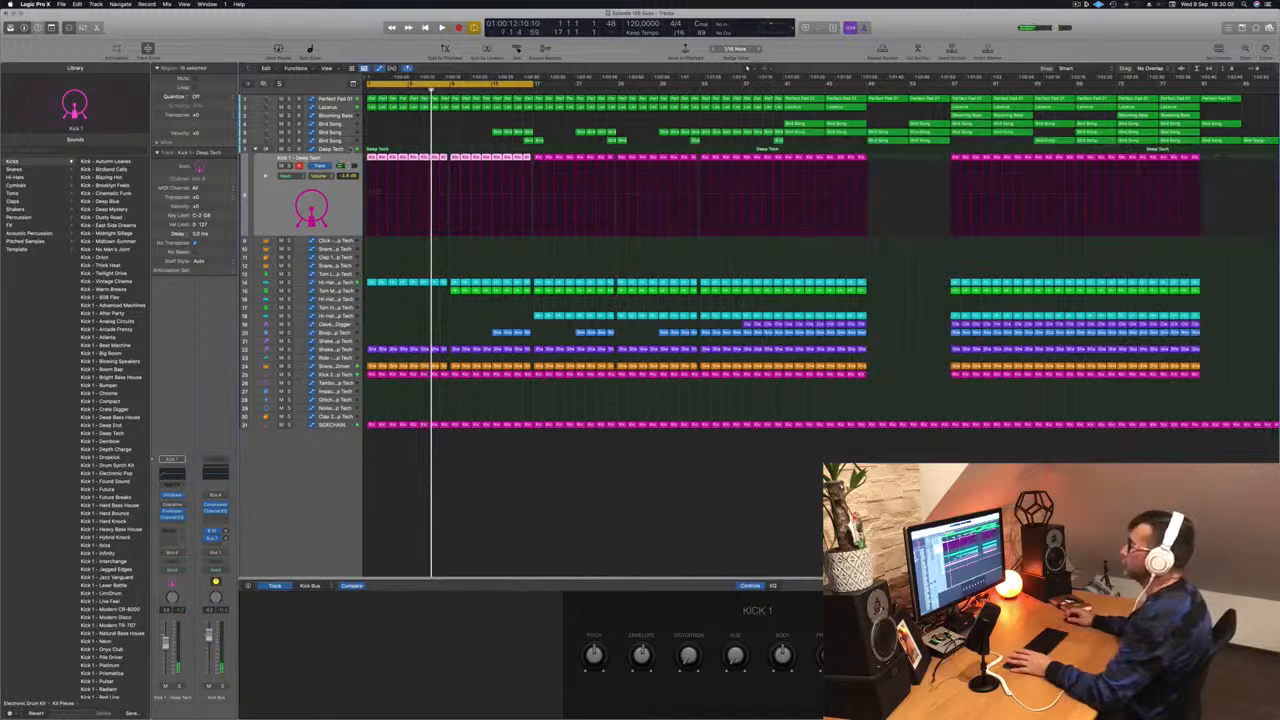
- Record Touch-mode automation of the low-cut filter knob on the Deep Tech track during playback
{"action": "left_click", "coordinate": [333, 149]}
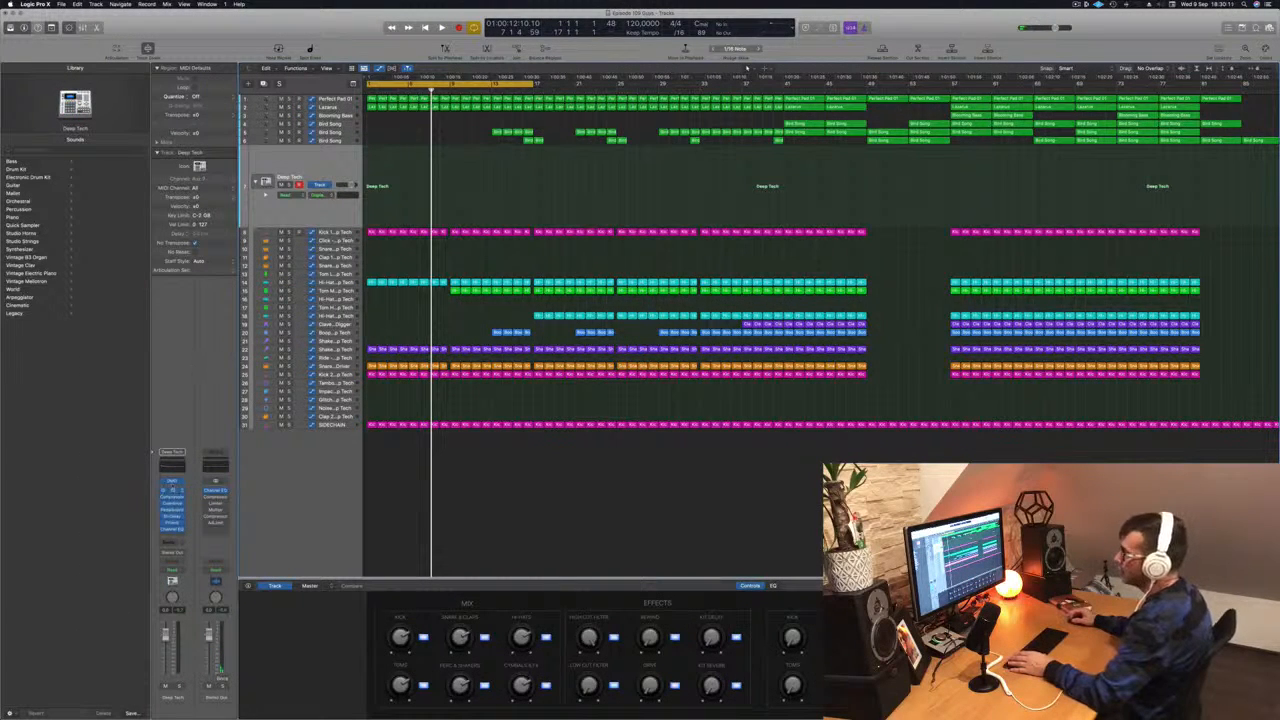
{"action": "left_click", "coordinate": [172, 484]}
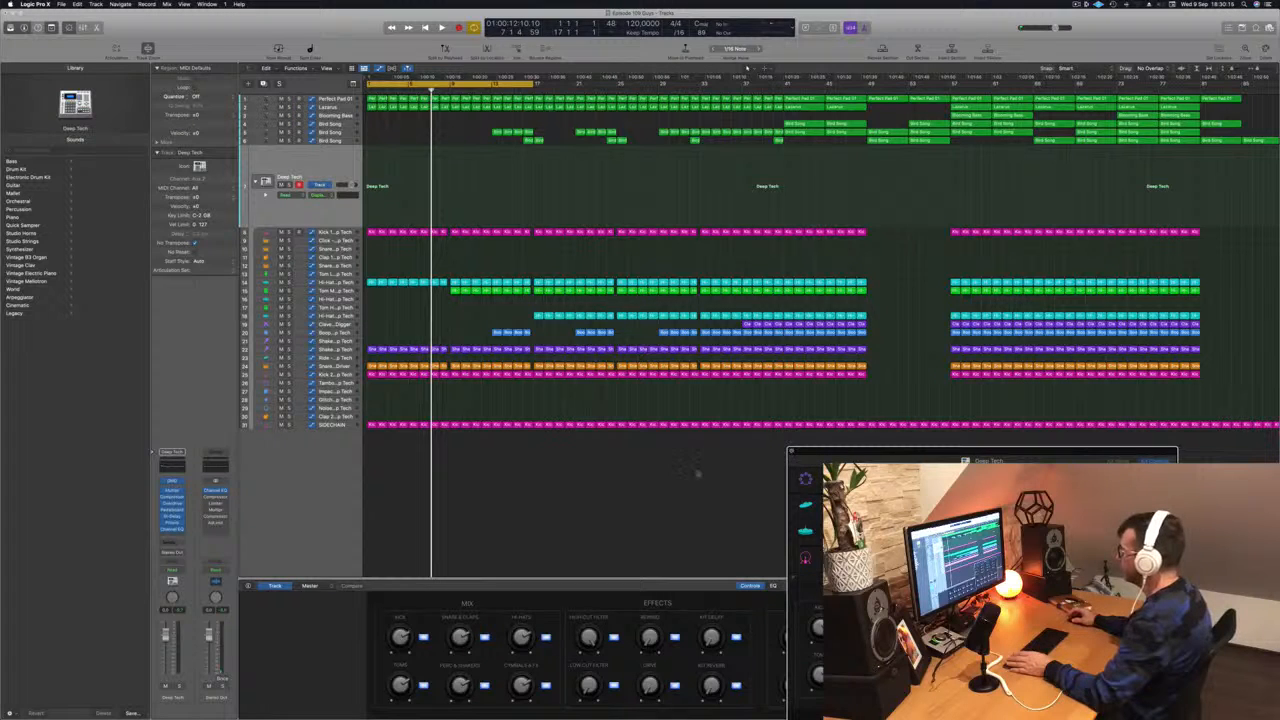
{"action": "key", "text": "super+w"}
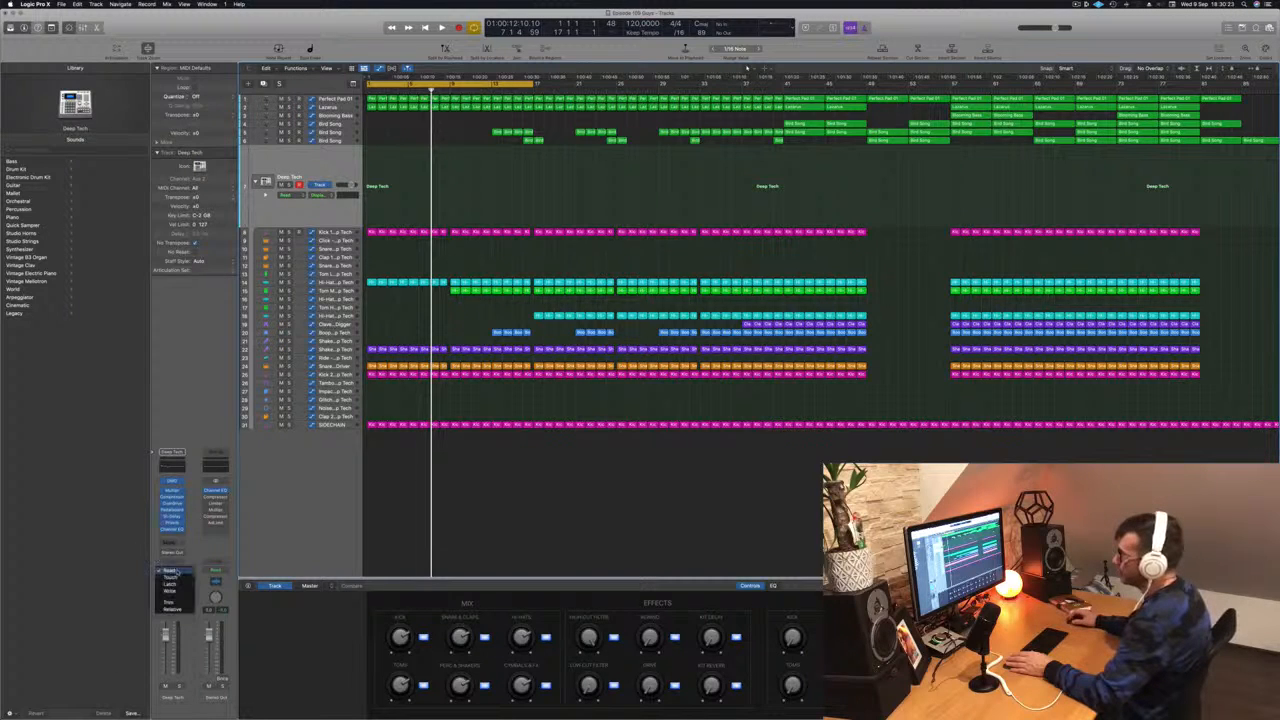
{"action": "left_click", "coordinate": [172, 577]}
{"action": "key", "text": "Return"}
{"action": "key", "text": "space"}
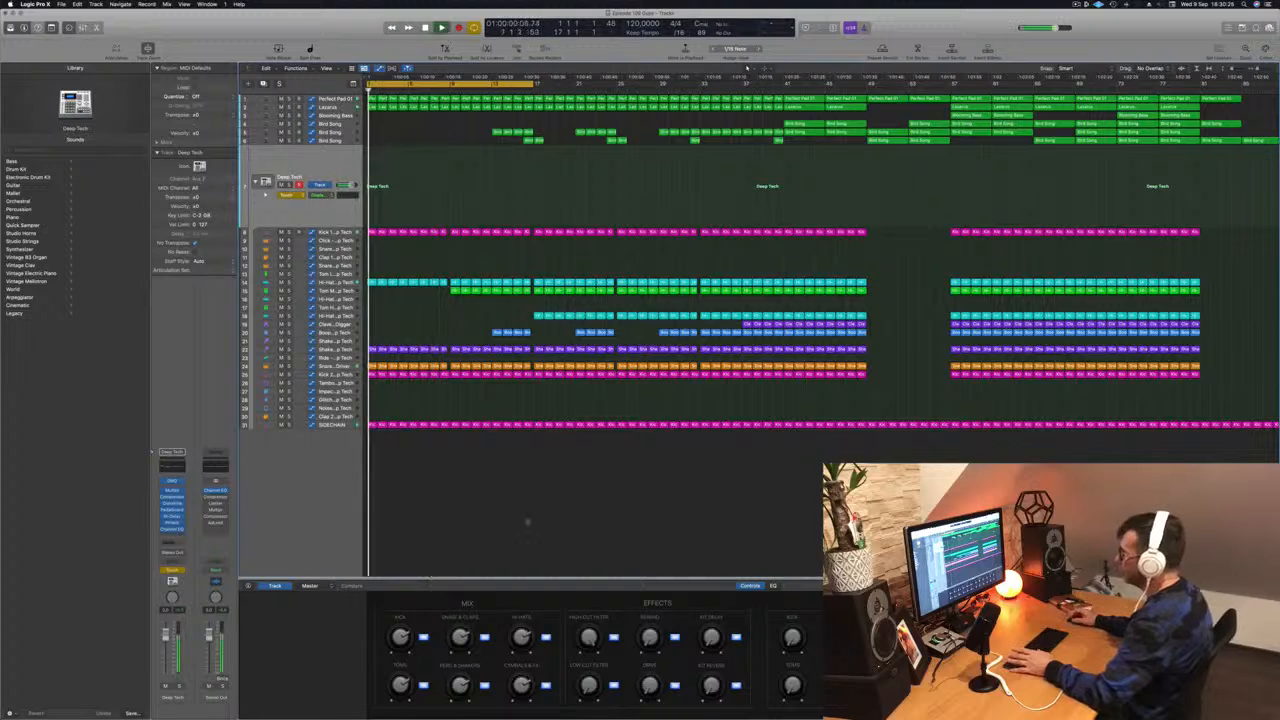
{"action": "left_click_drag", "start_coordinate": [588, 687], "coordinate": [589, 658]}
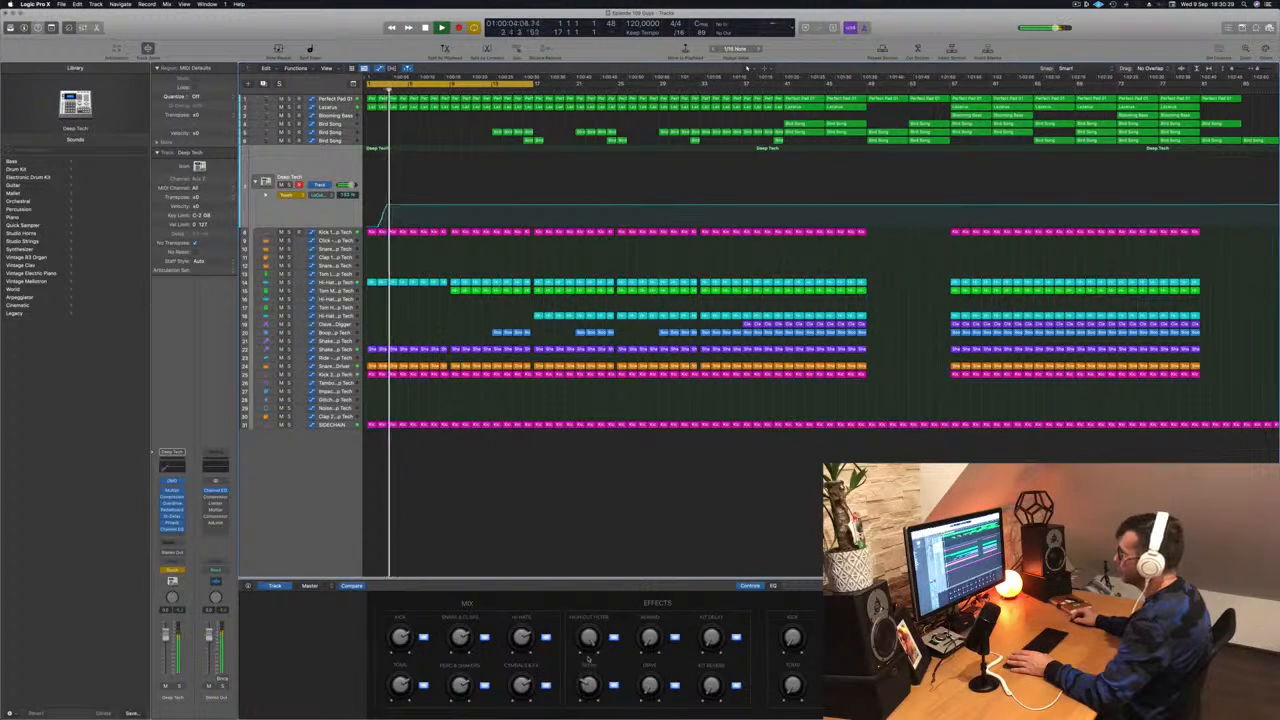
{"action": "key", "text": "space"}
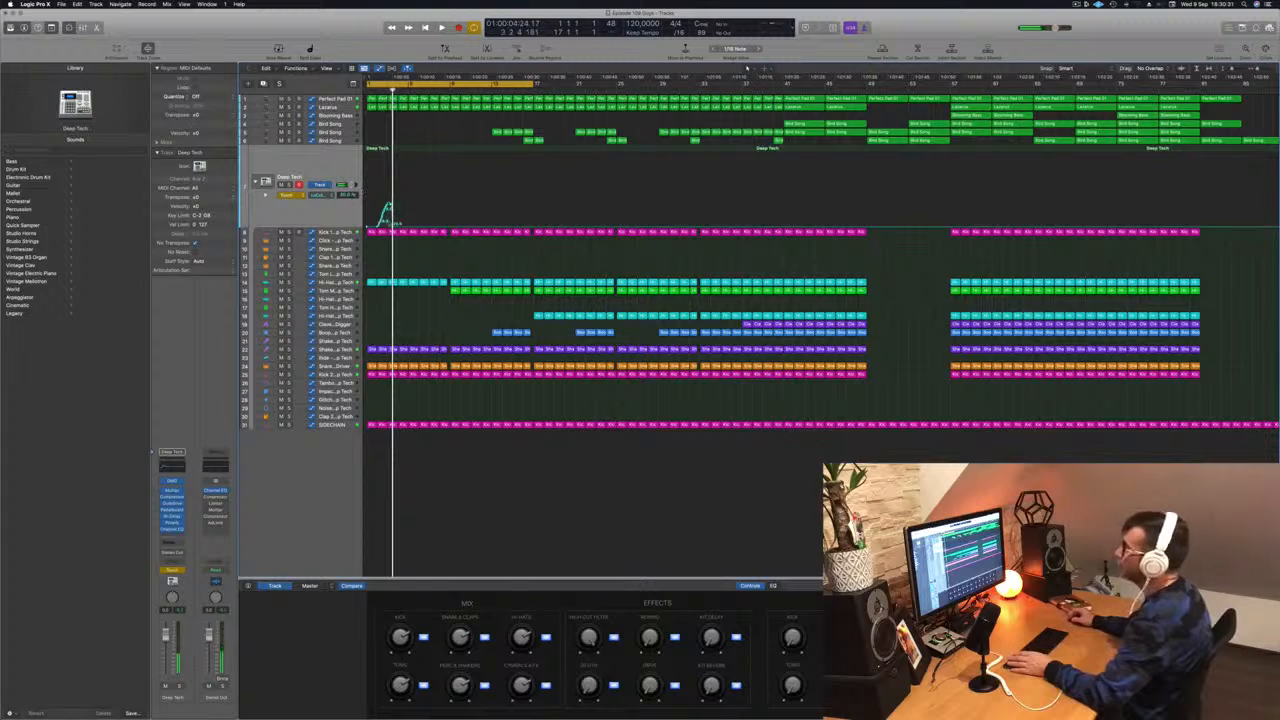
- Reshape the start of the Deep Tech filter automation and switch the track back to Read mode
{"action": "left_click_drag", "start_coordinate": [394, 226], "coordinate": [369, 206]}
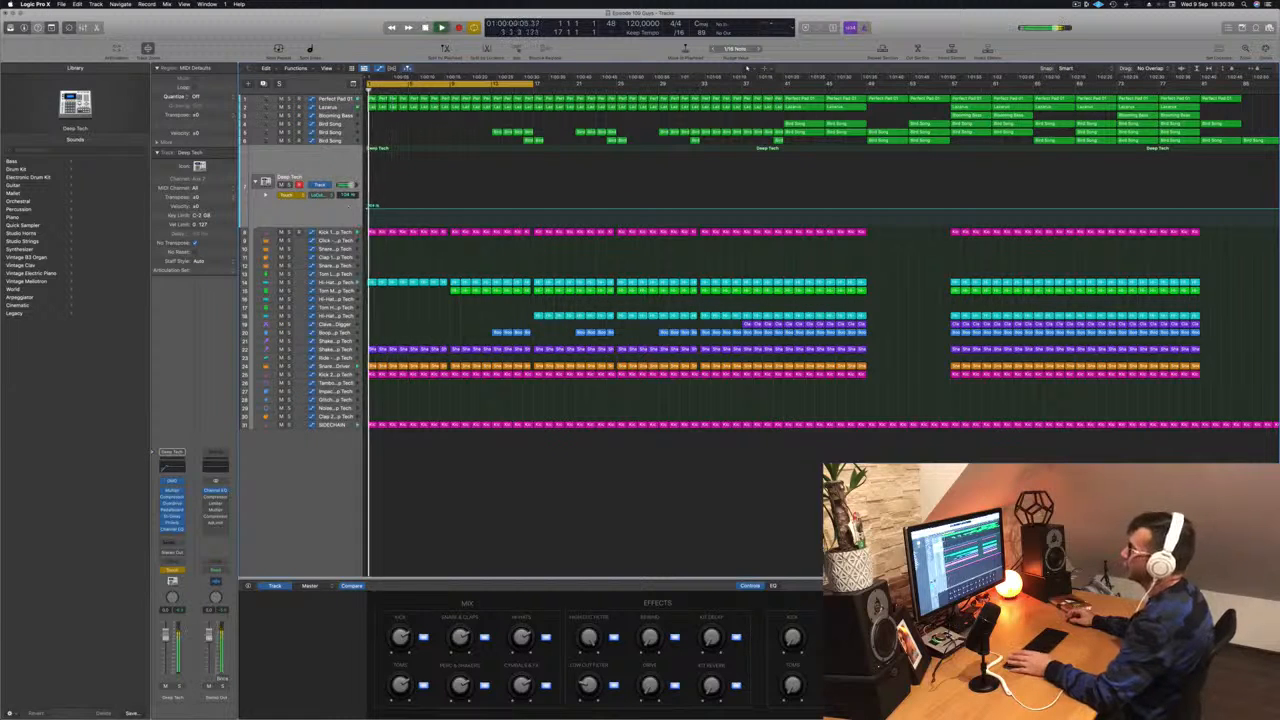
{"action": "left_click", "coordinate": [286, 194]}
{"action": "left_click", "coordinate": [286, 187]}
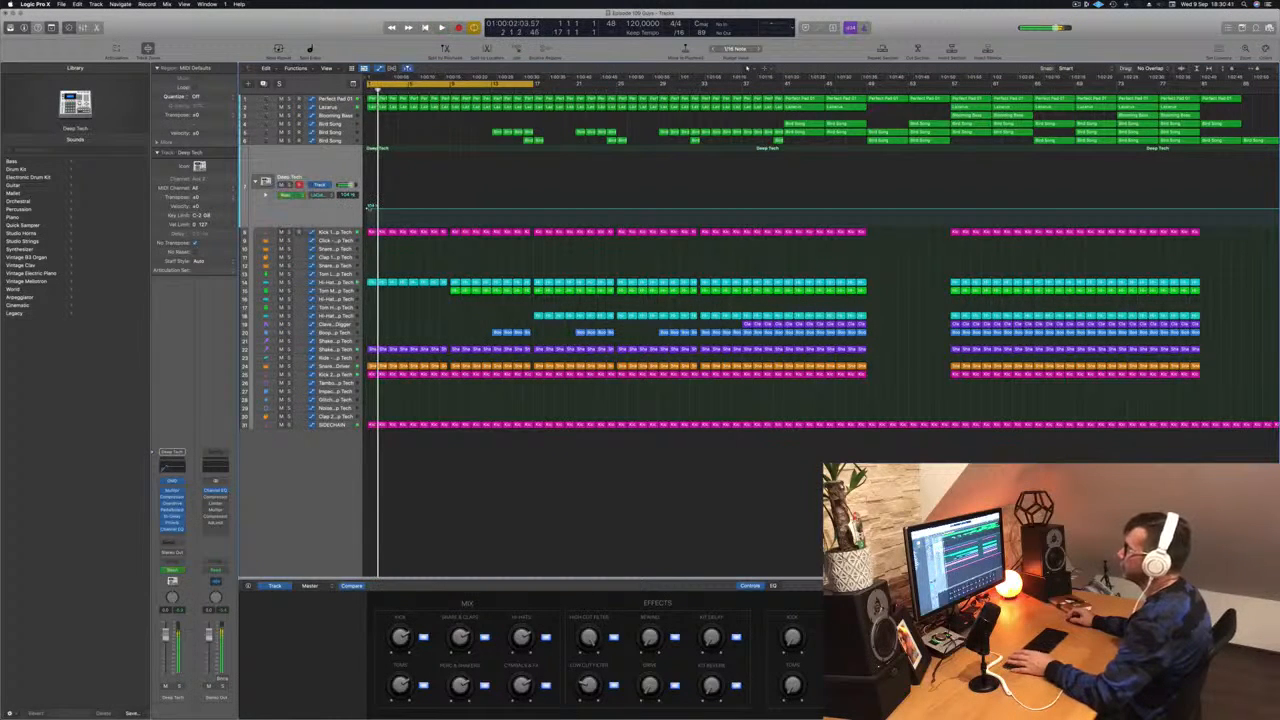
{"action": "left_click_drag", "start_coordinate": [368, 209], "coordinate": [367, 206]}
- Raise the Deep Tech filter automation point near bar 9 to form a rising ramp
{"action": "key", "text": "space"}
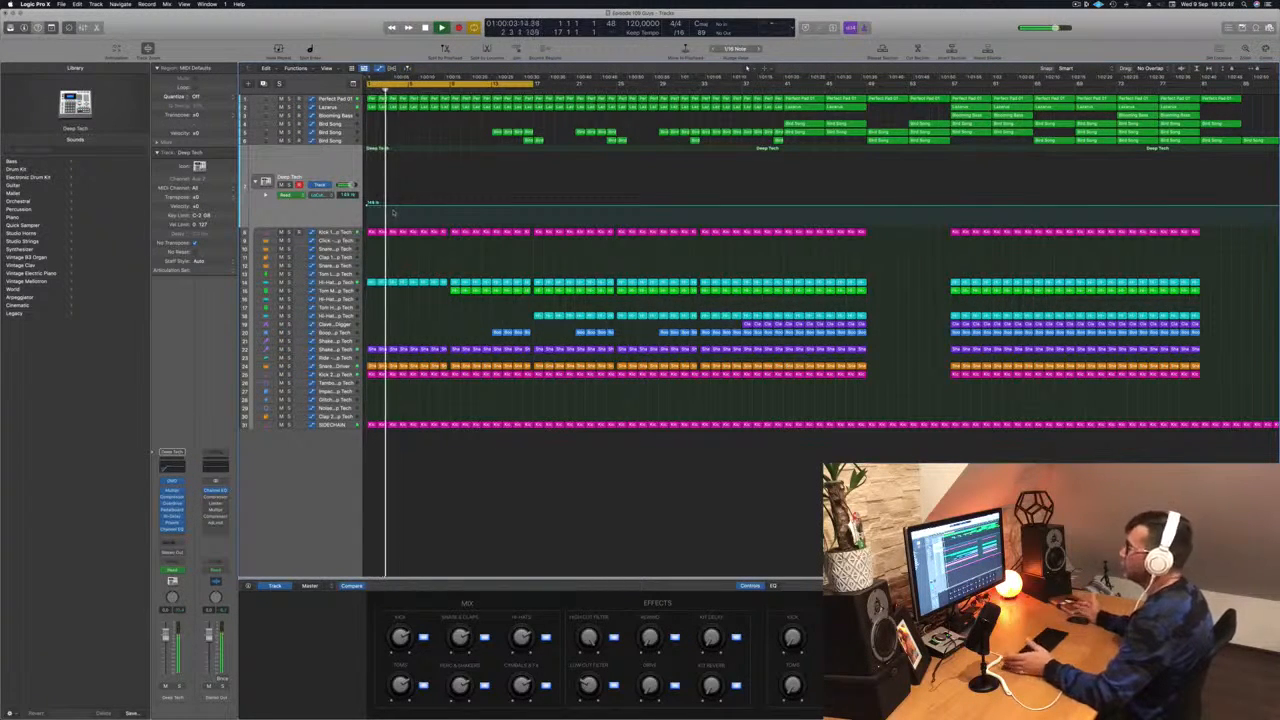
{"action": "key", "text": "space"}
{"action": "key", "text": "Return"}
{"action": "key", "text": "space"}
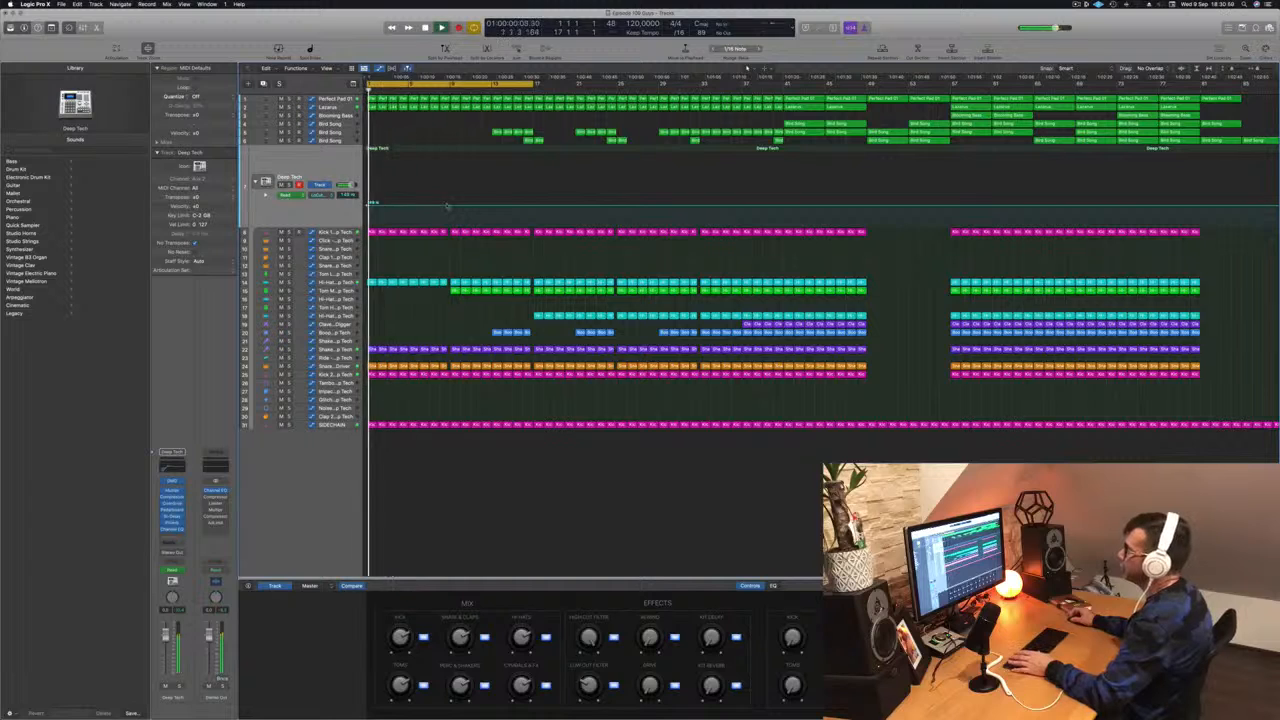
{"action": "left_click_drag", "start_coordinate": [449, 206], "coordinate": [449, 187]}
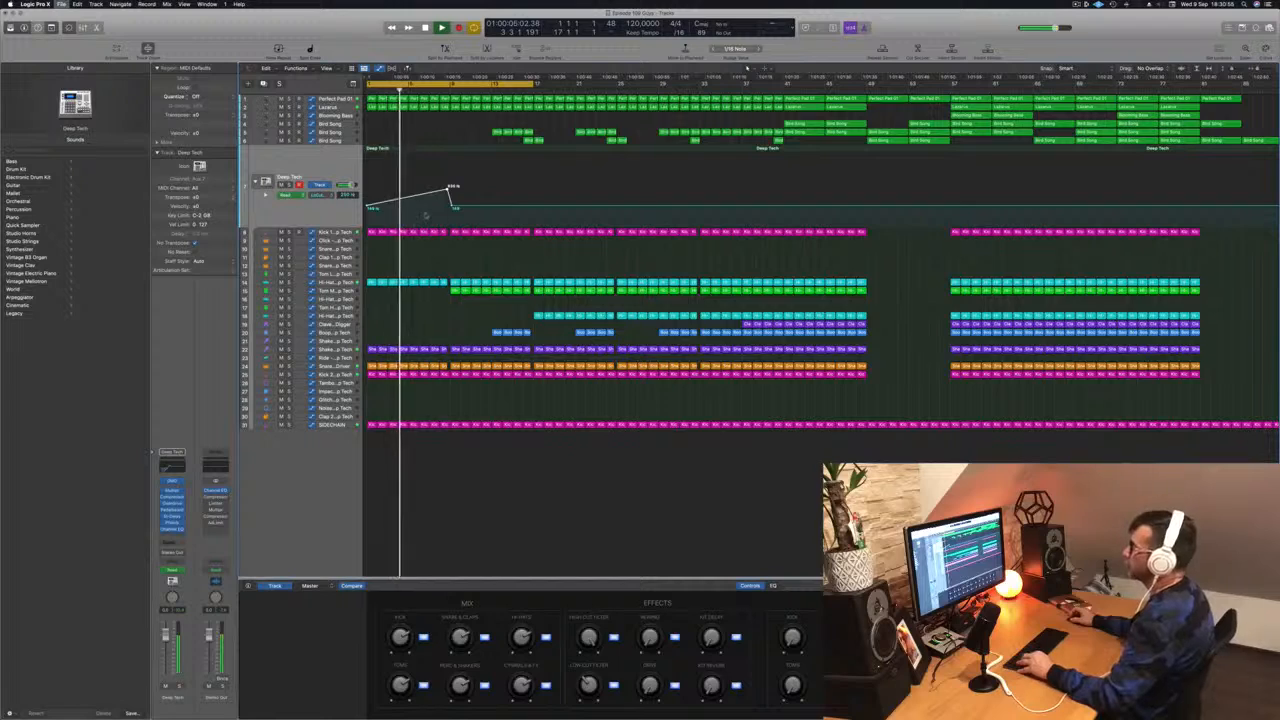
- Lower the automation point just after the bar 9 peak on the Deep Tech filter lane
{"action": "scroll", "coordinate": [430, 215], "scroll_direction": "up", "scroll_amount": 5}
{"action": "scroll", "coordinate": [432, 214], "scroll_direction": "down", "scroll_amount": 3}
{"action": "scroll", "coordinate": [432, 214], "scroll_direction": "down", "scroll_amount": 2}
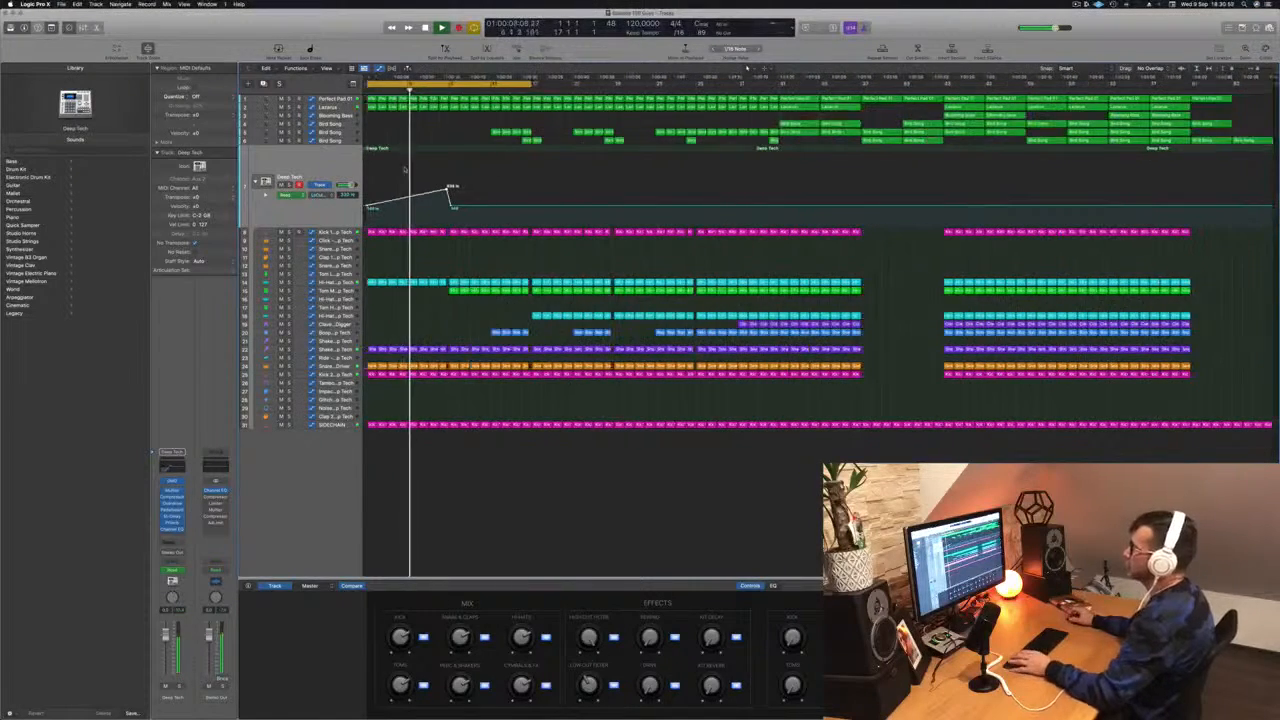
{"action": "left_click", "coordinate": [337, 100]}
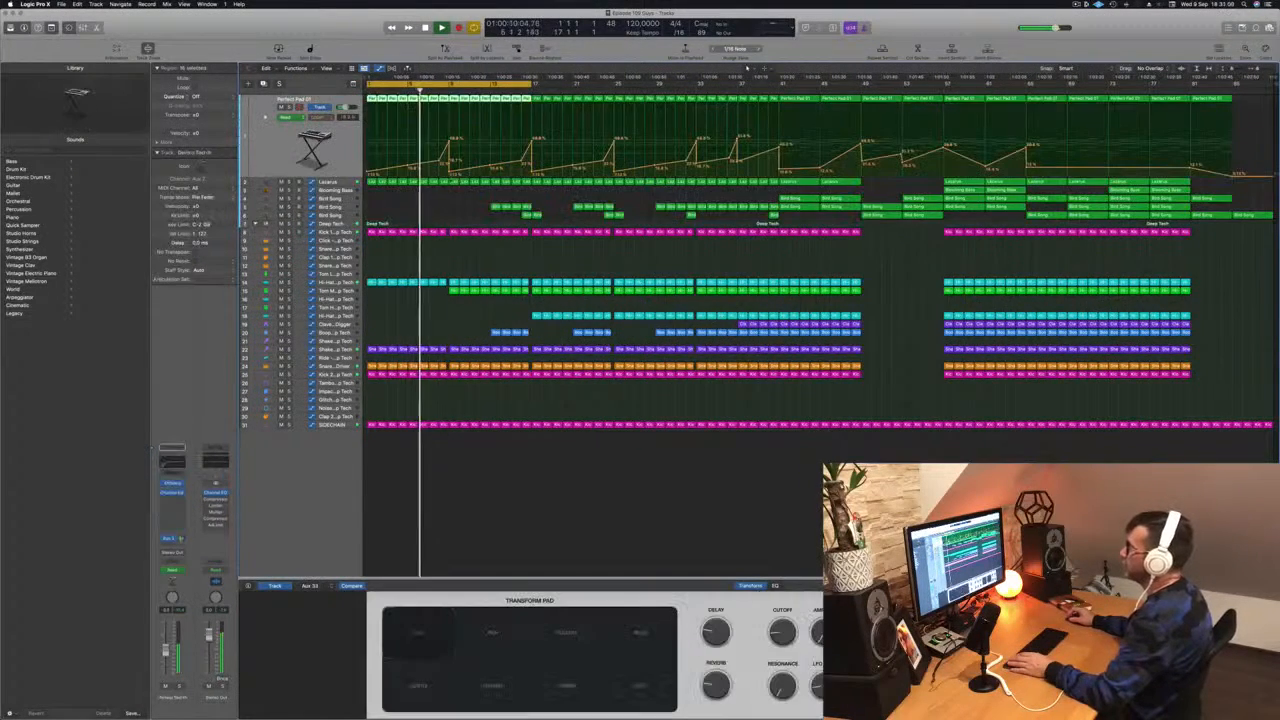
{"action": "left_click", "coordinate": [342, 233]}
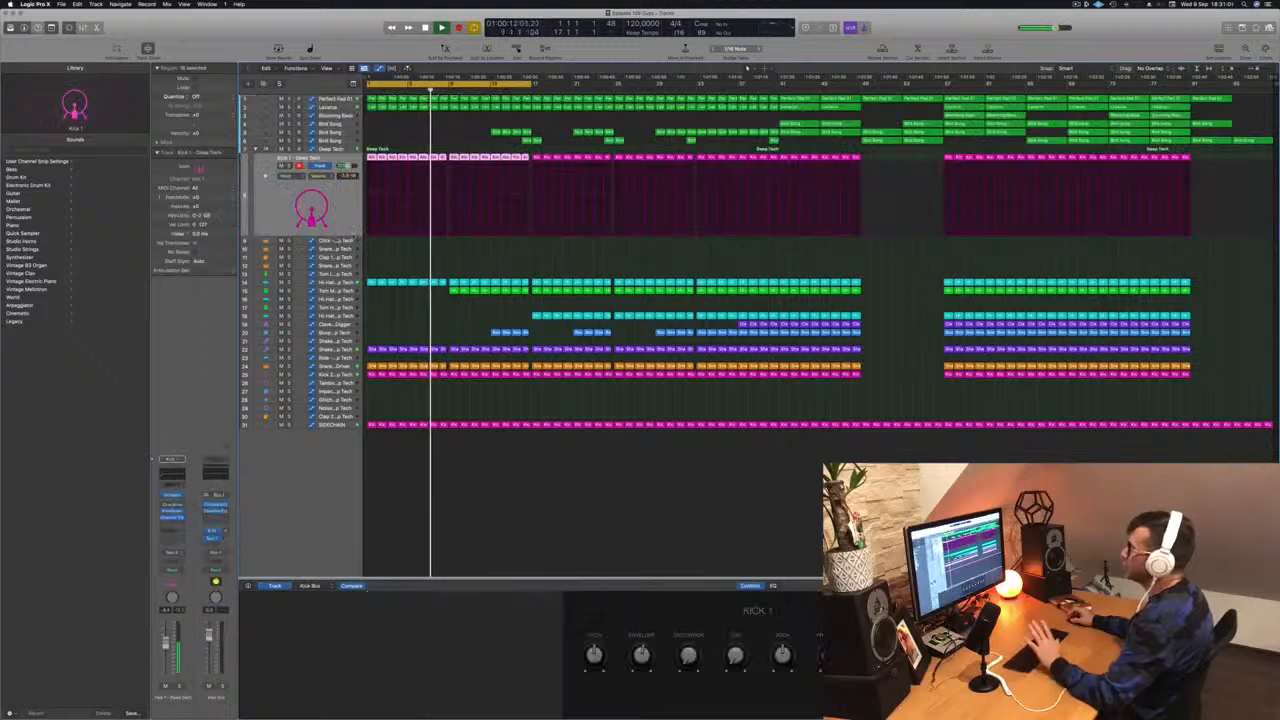
{"action": "left_click", "coordinate": [330, 149]}
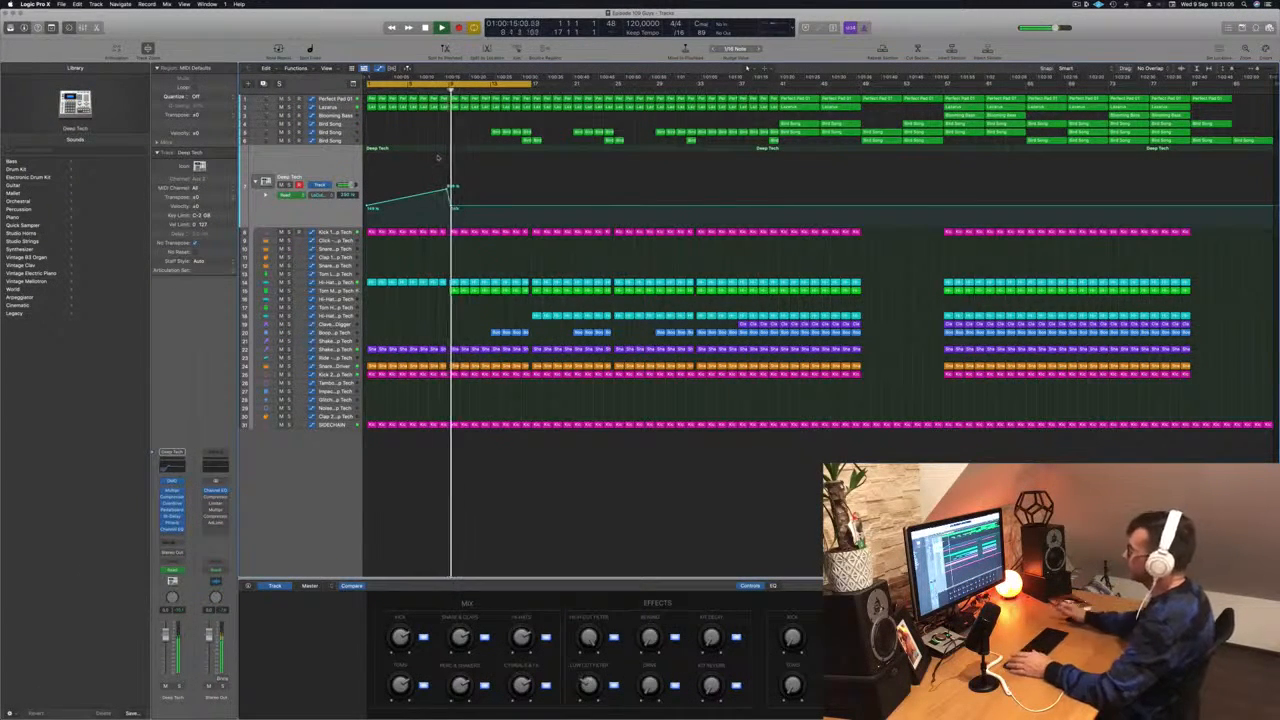
{"action": "key", "text": "space"}
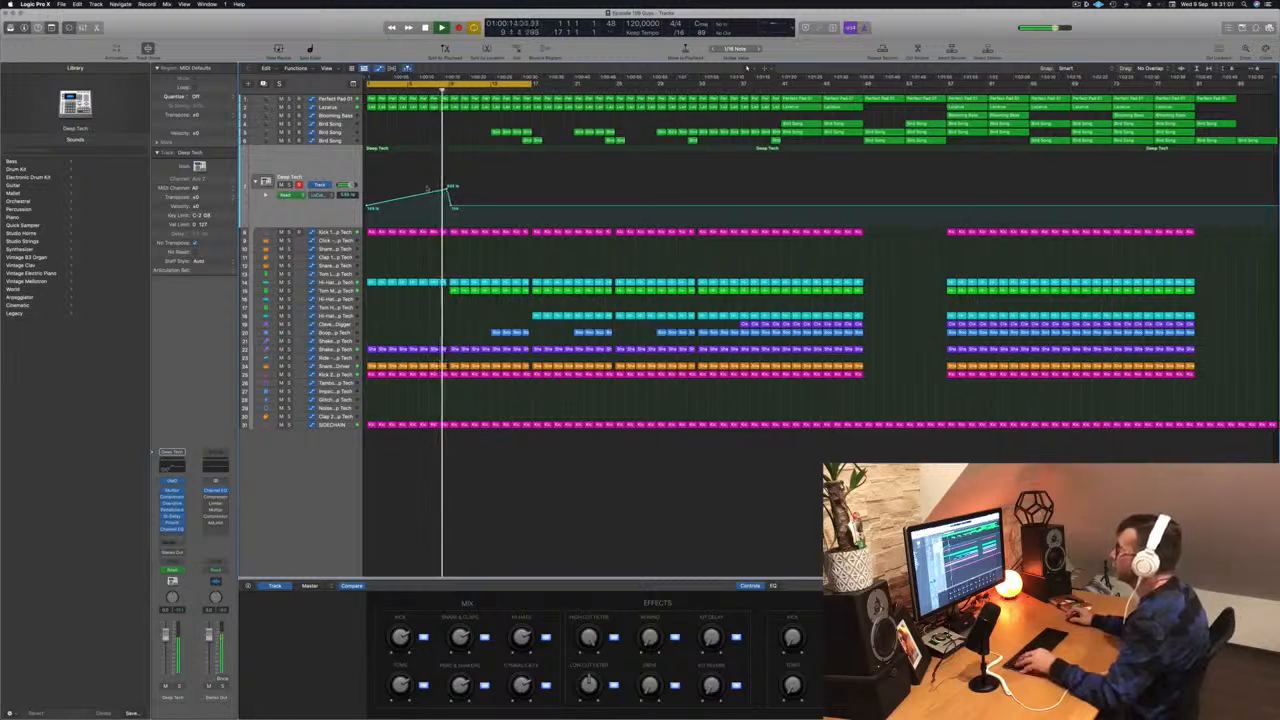
{"action": "key", "text": "super+Right"}
{"action": "left_click_drag", "start_coordinate": [563, 207], "coordinate": [562, 212]}
{"action": "key", "text": "Return"}
{"action": "key", "text": "space"}
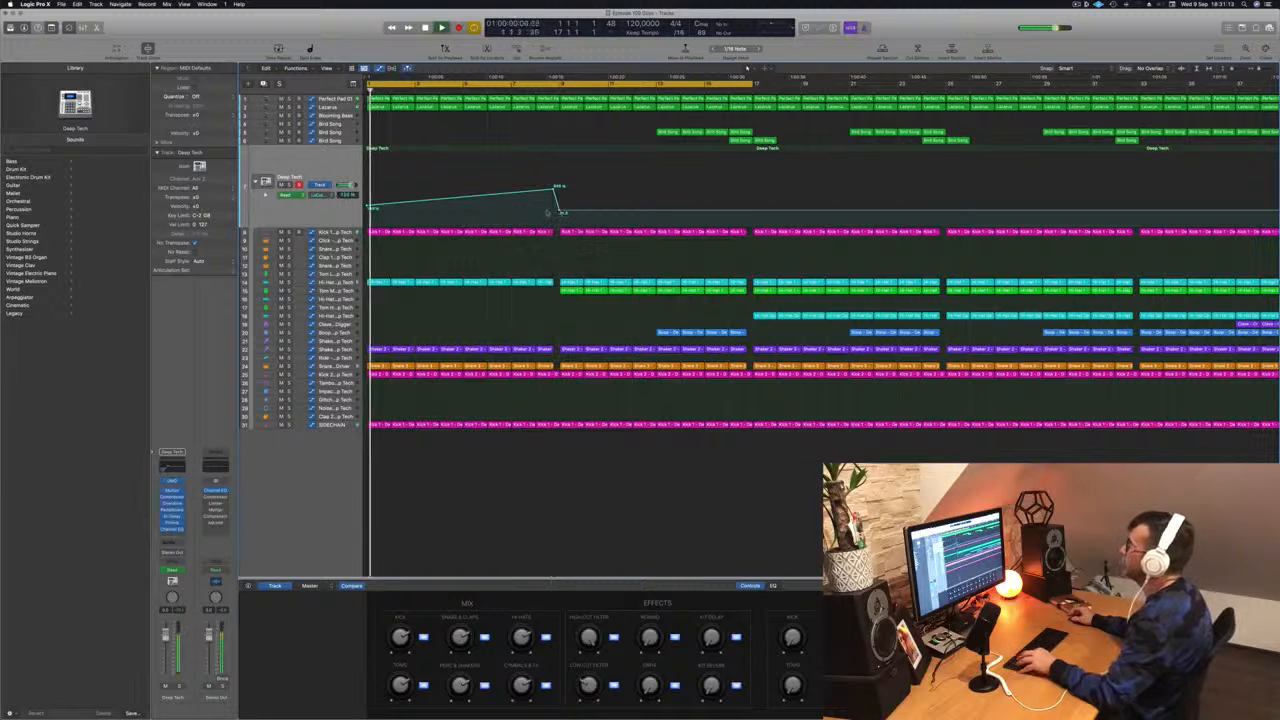
- Open the compressor plugin on the Deep Tech channel strip to inspect its settings, then close it
{"action": "key", "text": "super+Left"}
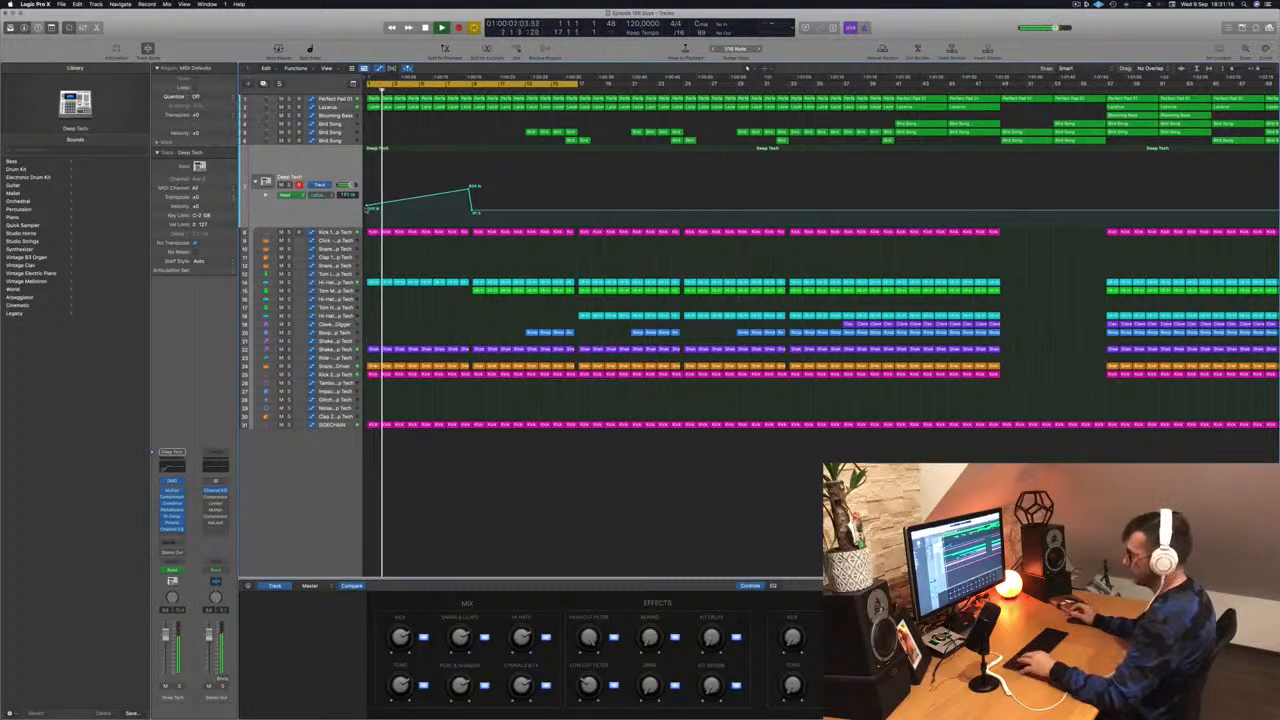
{"action": "key", "text": "Return"}
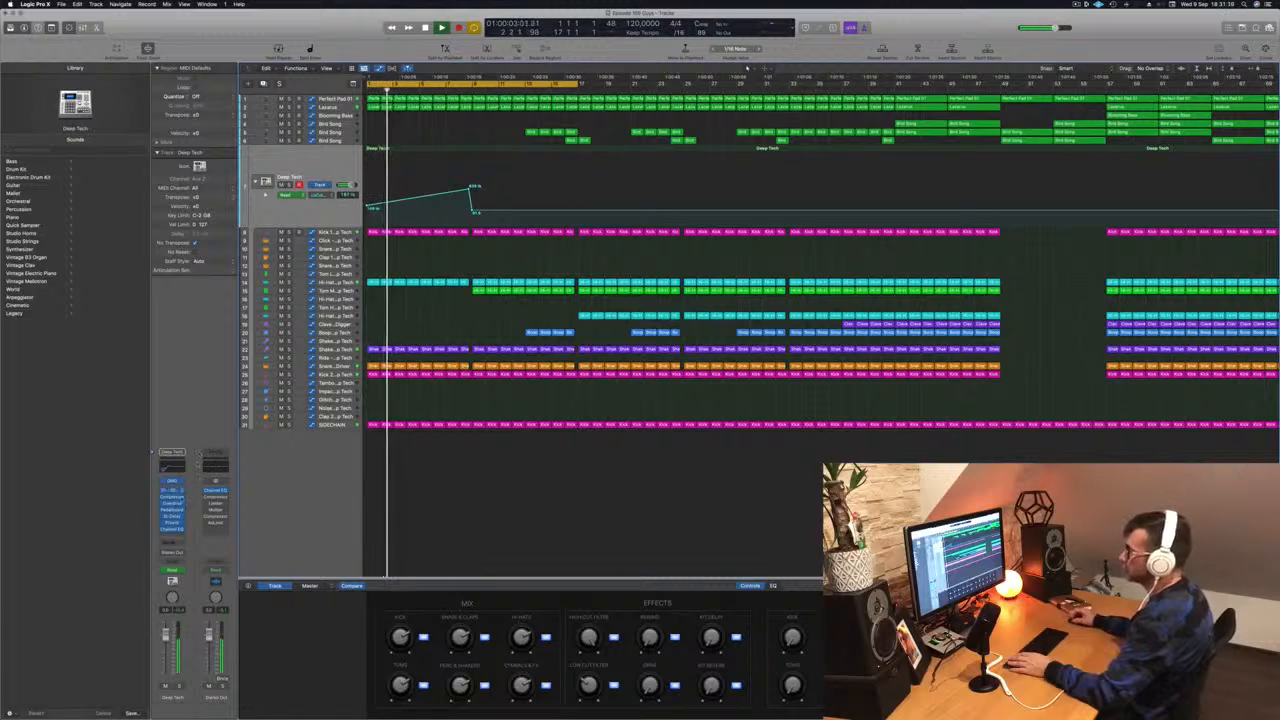
{"action": "left_click", "coordinate": [172, 497]}
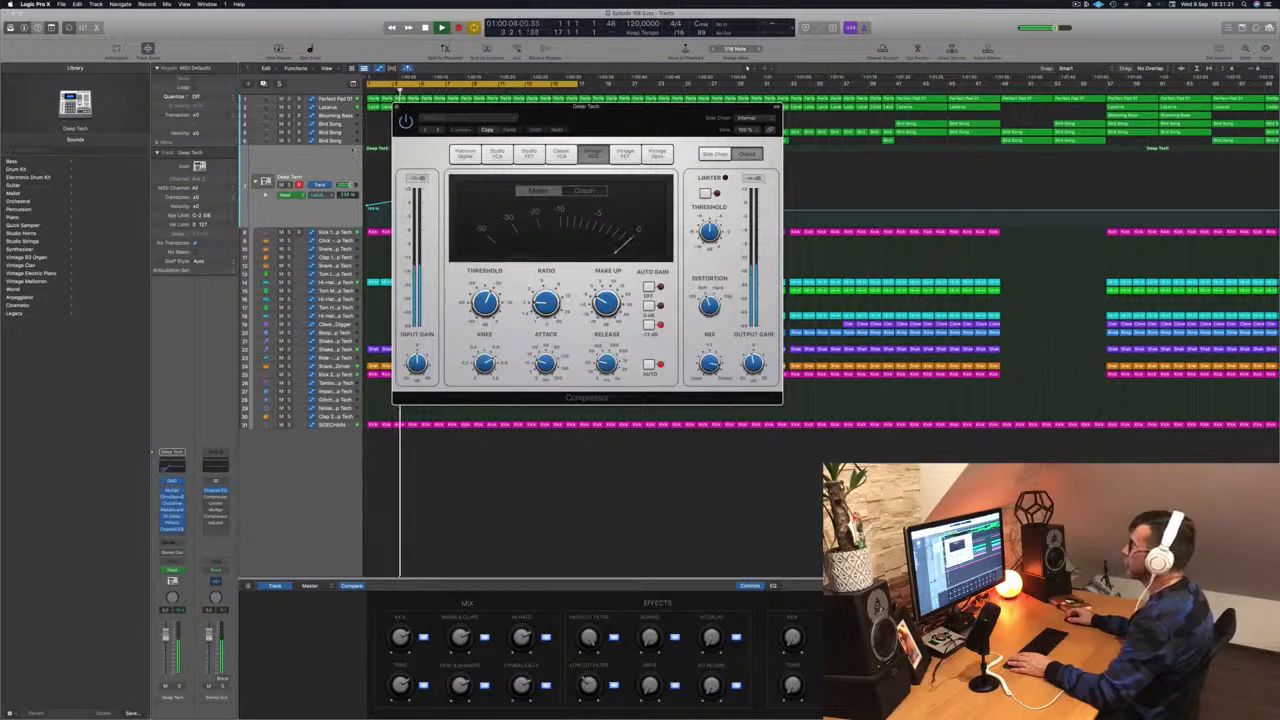
{"action": "key", "text": "super+w"}
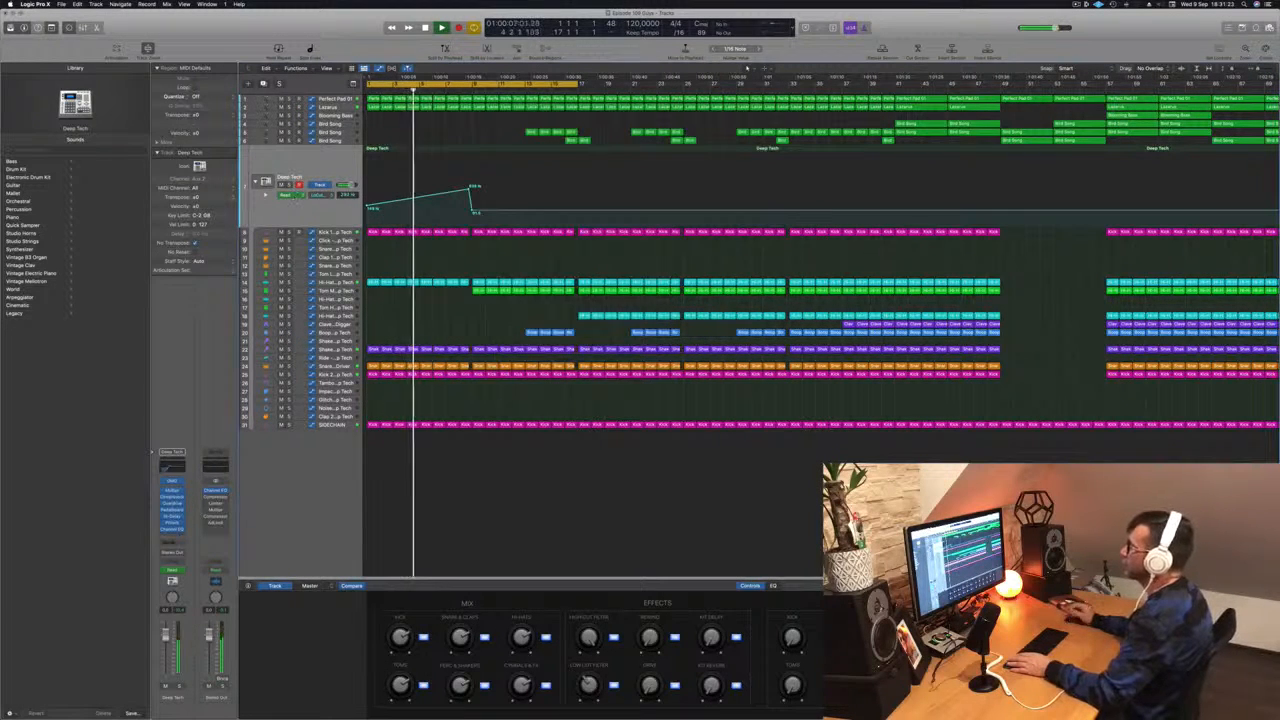
- Move an automation point near bar 17 on the Lazarus track's automation lane slightly later and higher
{"action": "key", "text": "Up"}
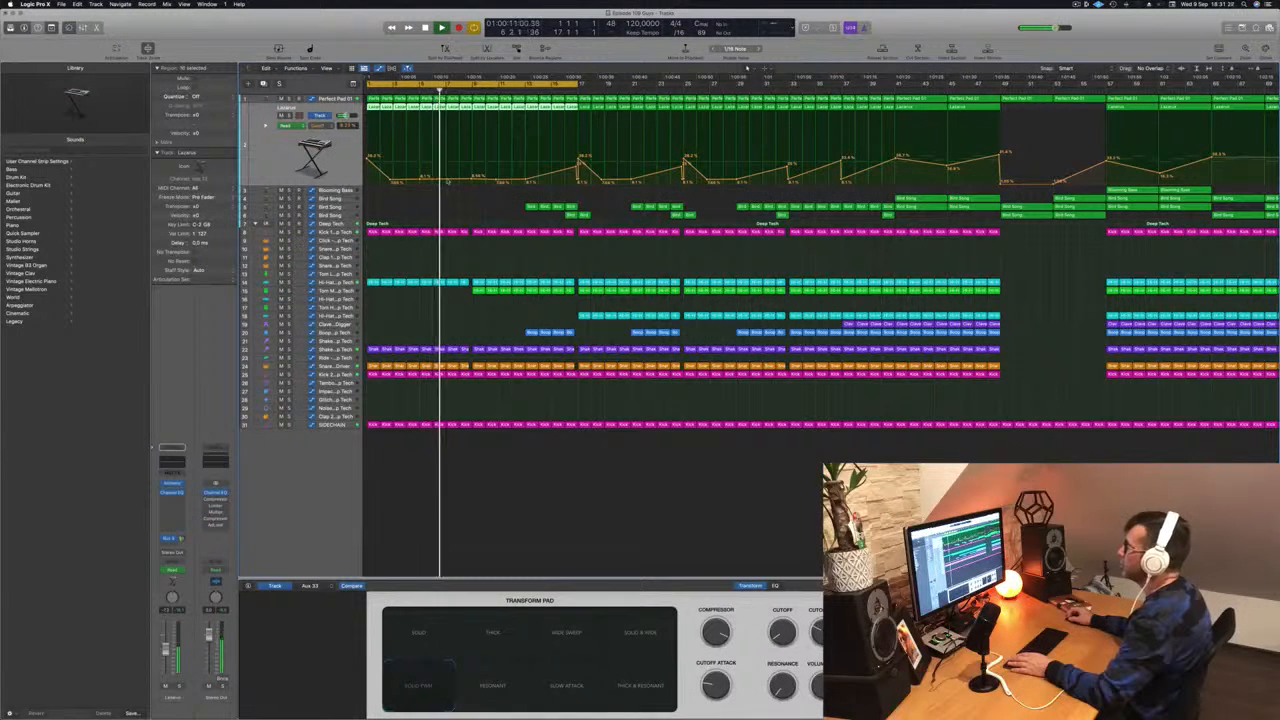
{"action": "left_click_drag", "start_coordinate": [452, 178], "coordinate": [478, 173]}
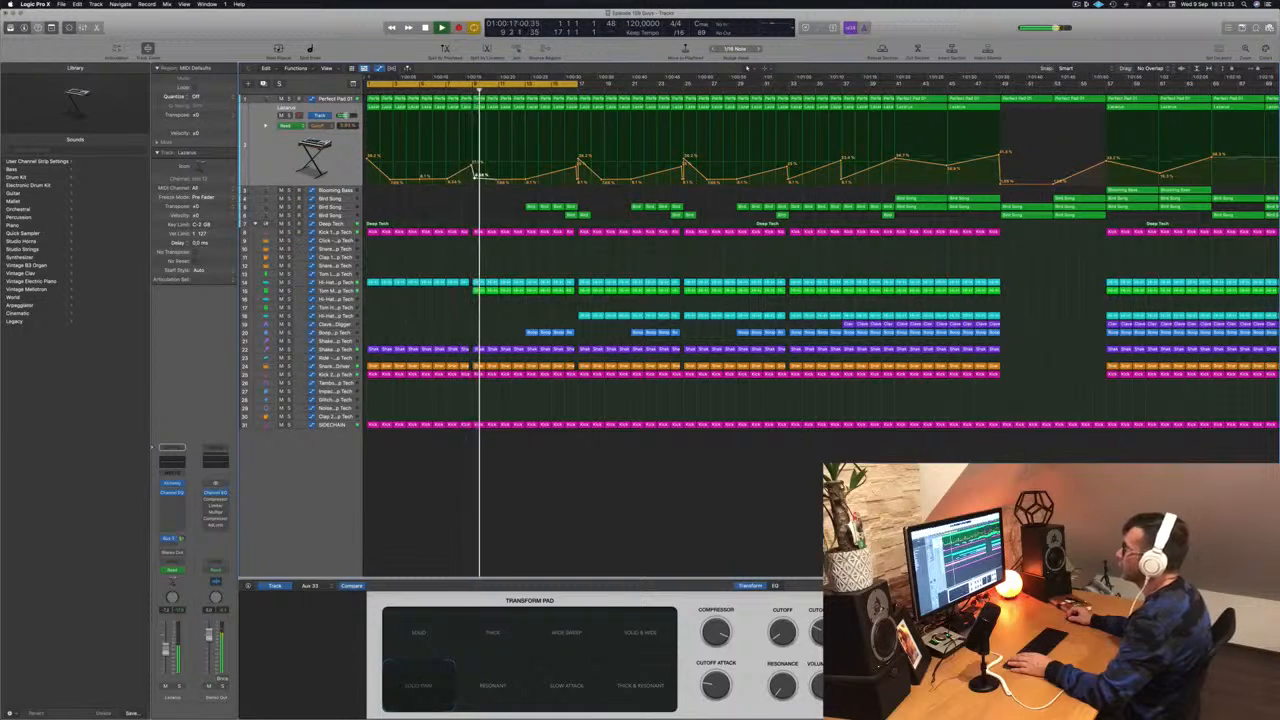
{"action": "key", "text": "comma"}
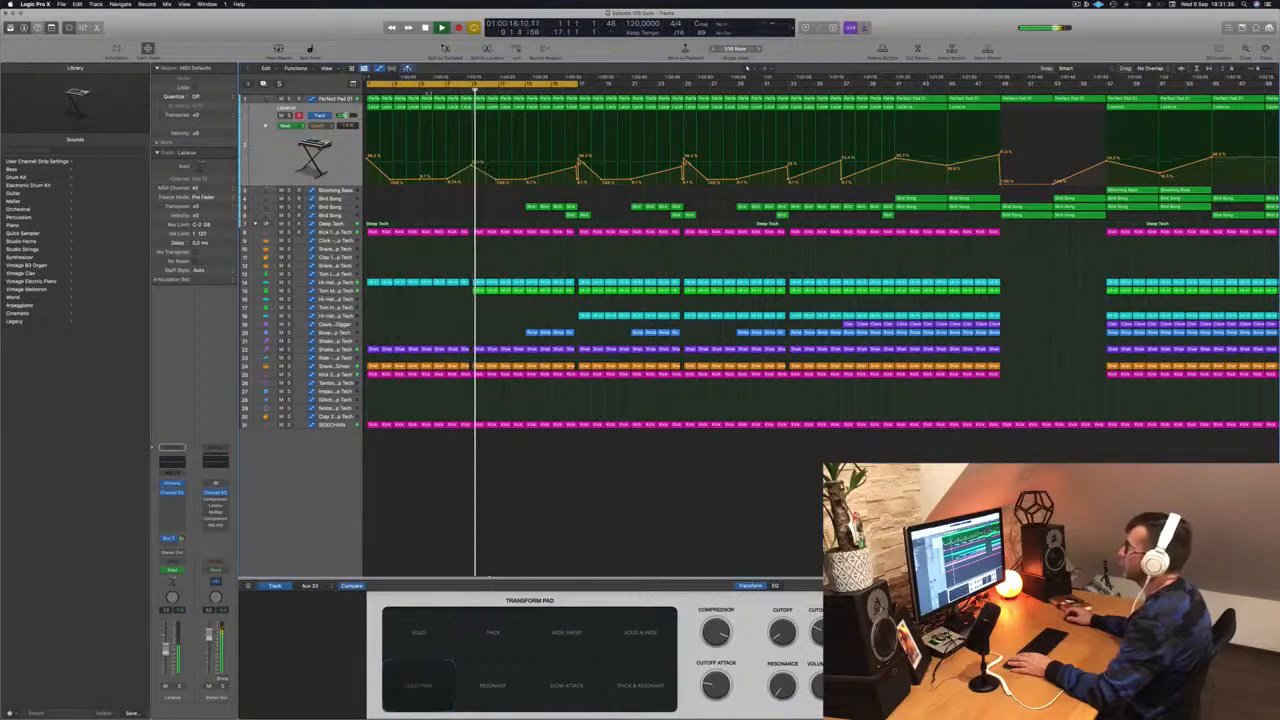
{"action": "key", "text": "Return"}
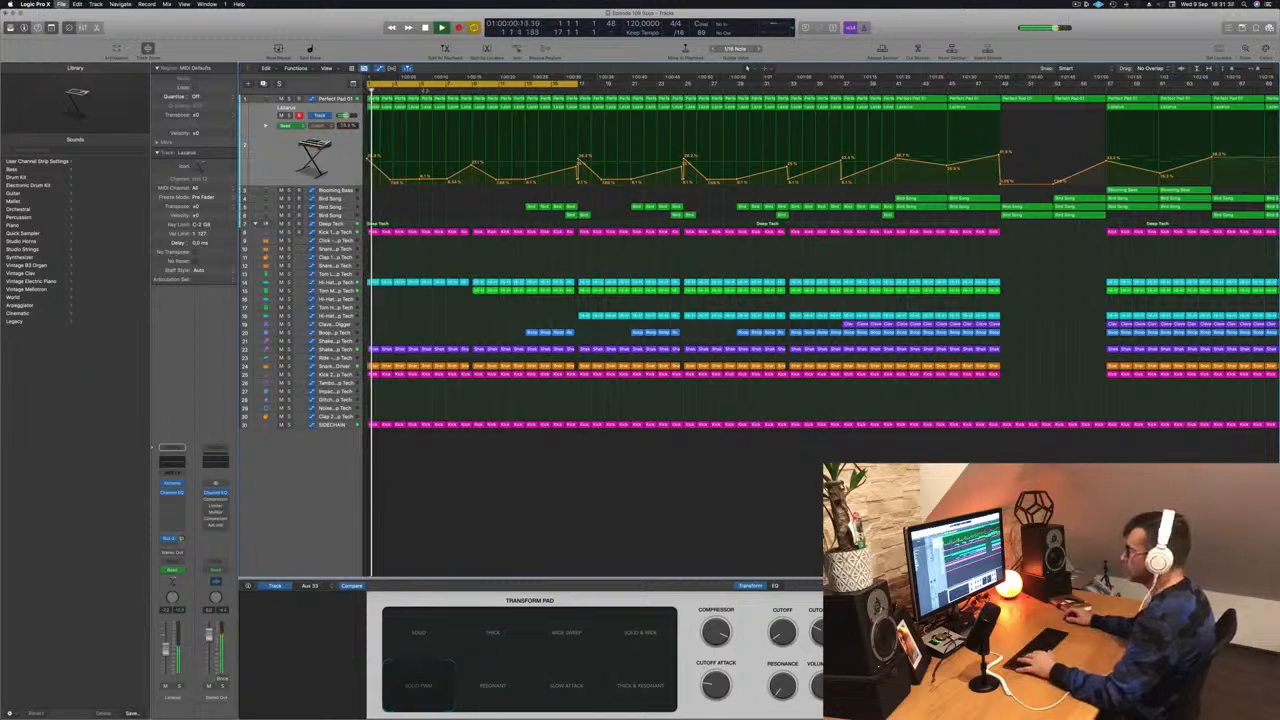
- Delete the first short region on the percussion track below the Claves track
{"action": "key", "text": "super+Left"}
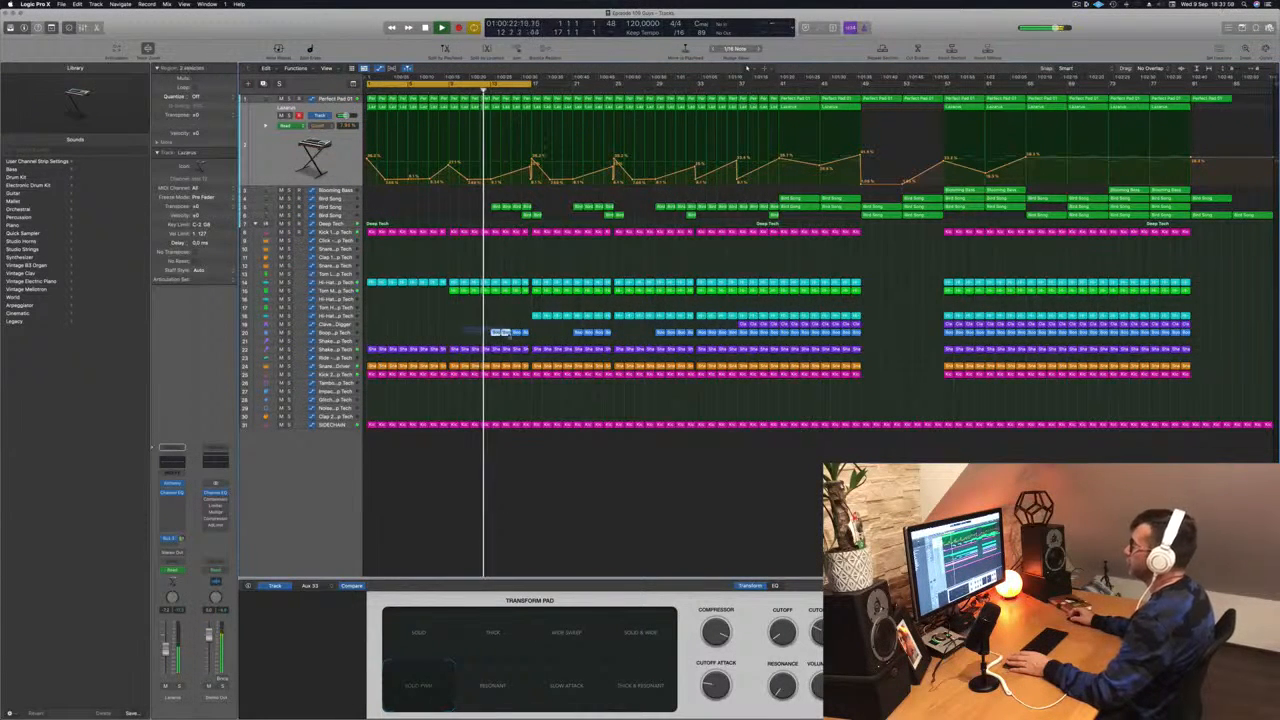
{"action": "left_click", "coordinate": [520, 332]}
{"action": "key", "text": "Delete"}
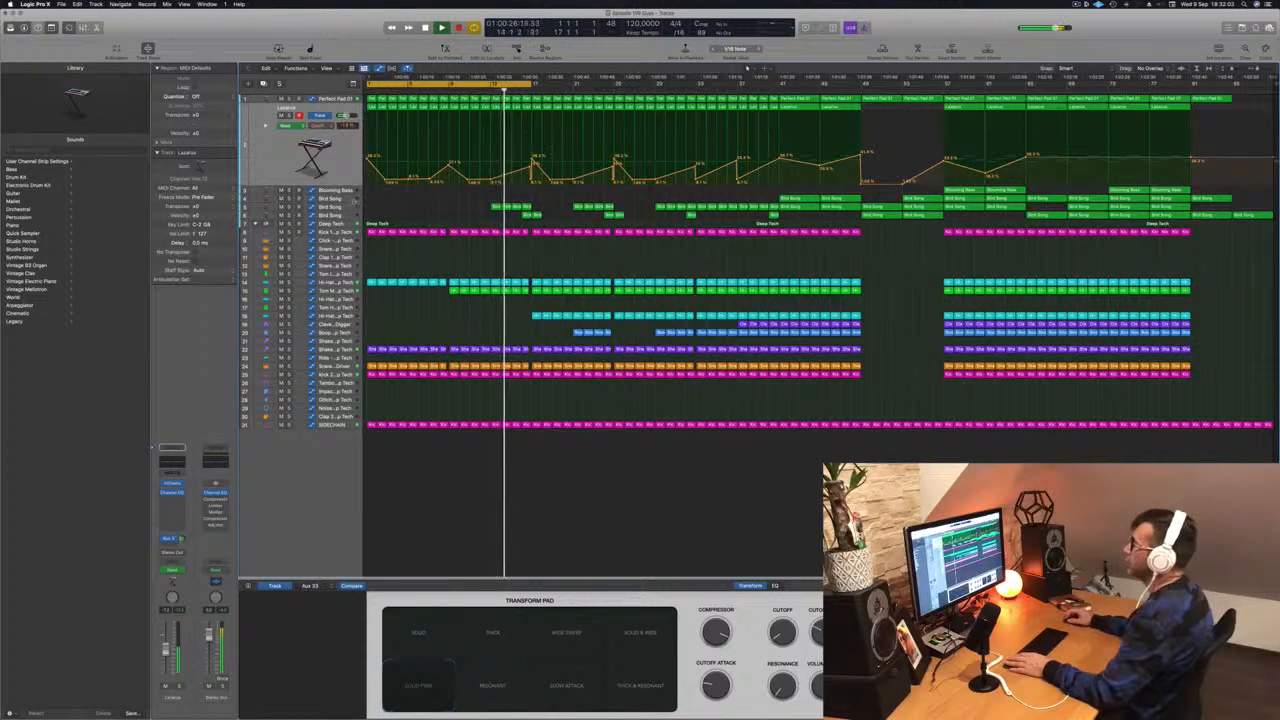
- Delete the Bird Song region near bar 17 on the lower Bird Song track
{"action": "left_click", "coordinate": [425, 200]}
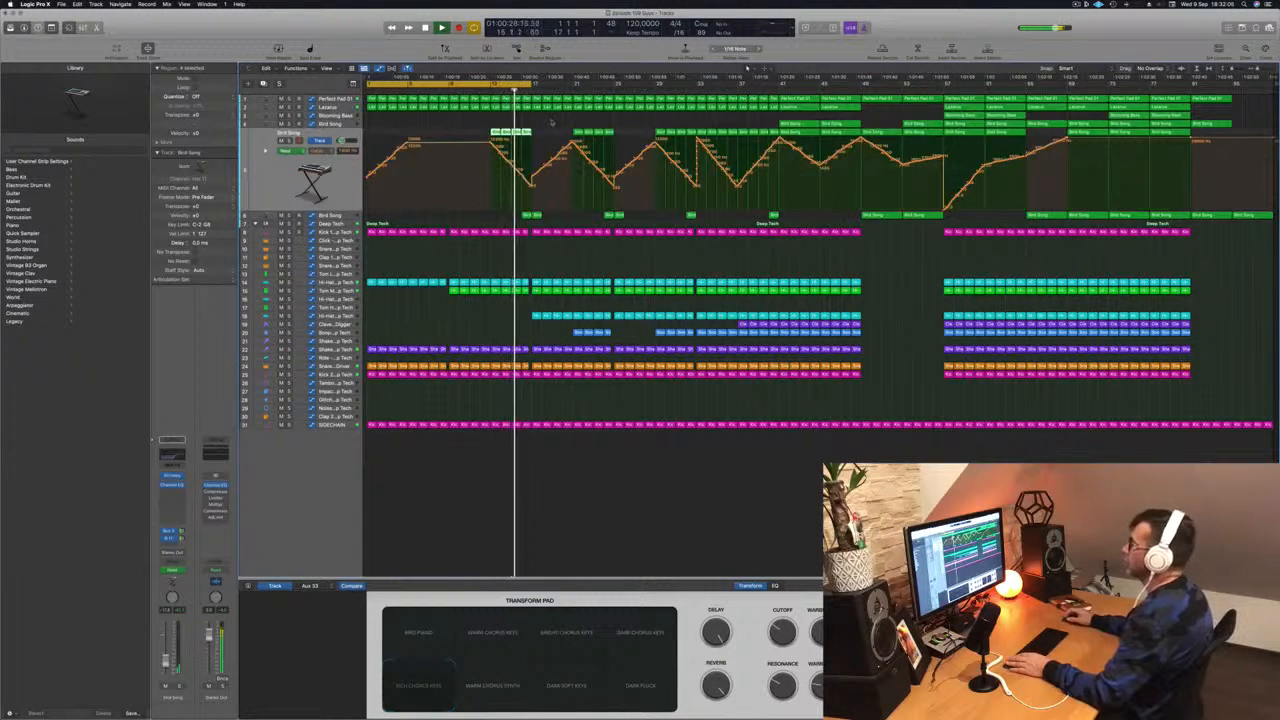
{"action": "left_click", "coordinate": [522, 215]}
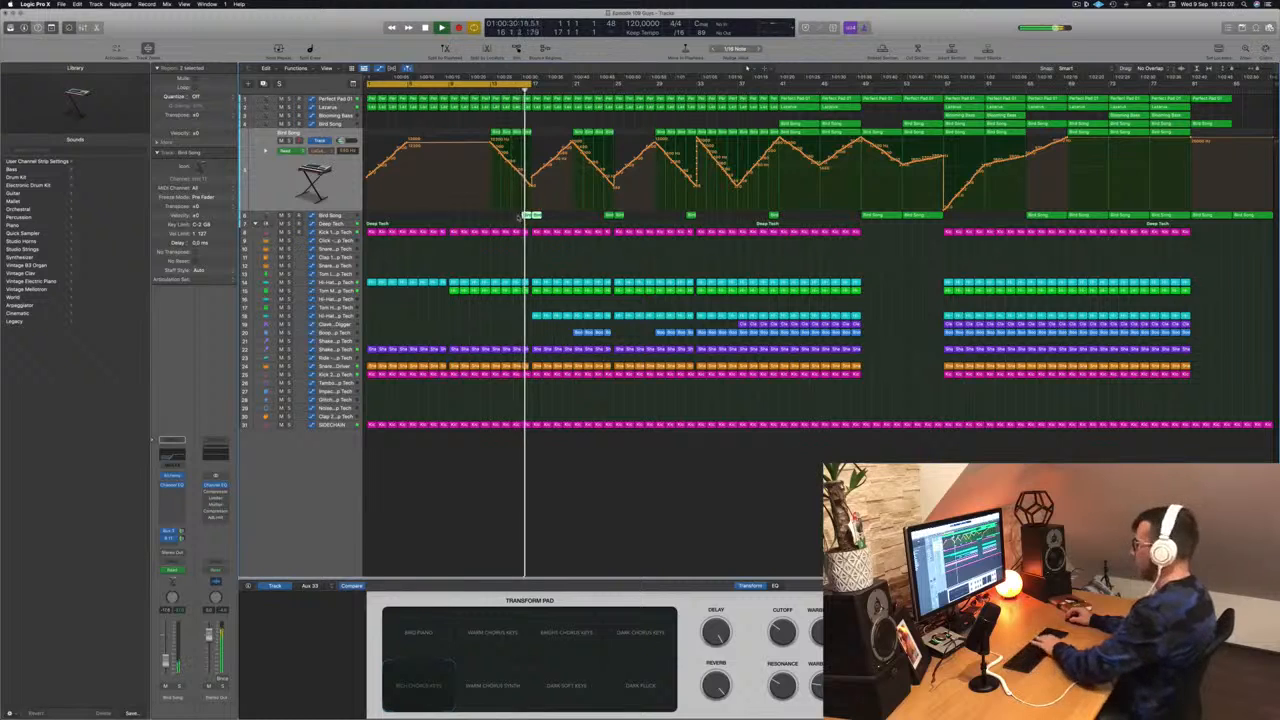
{"action": "key", "text": "Delete"}
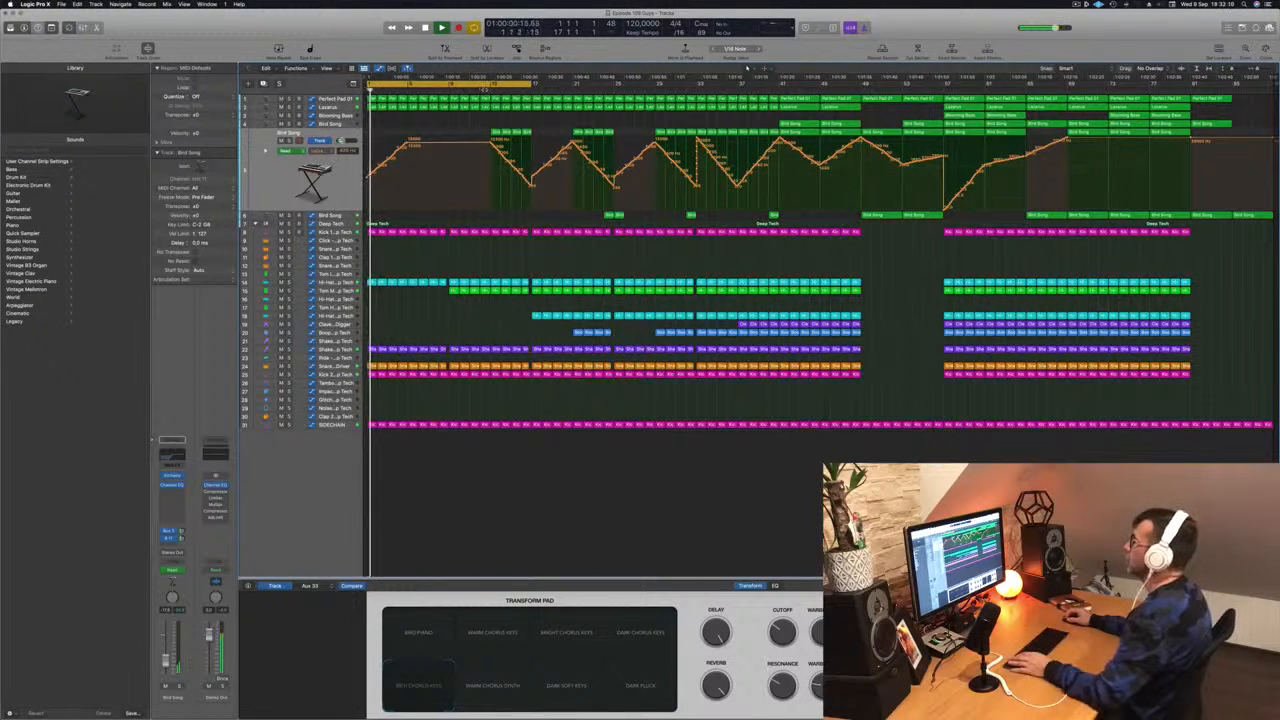
- Play the arrangement from around bar 17 to review the edited section
{"action": "left_click", "coordinate": [481, 90]}
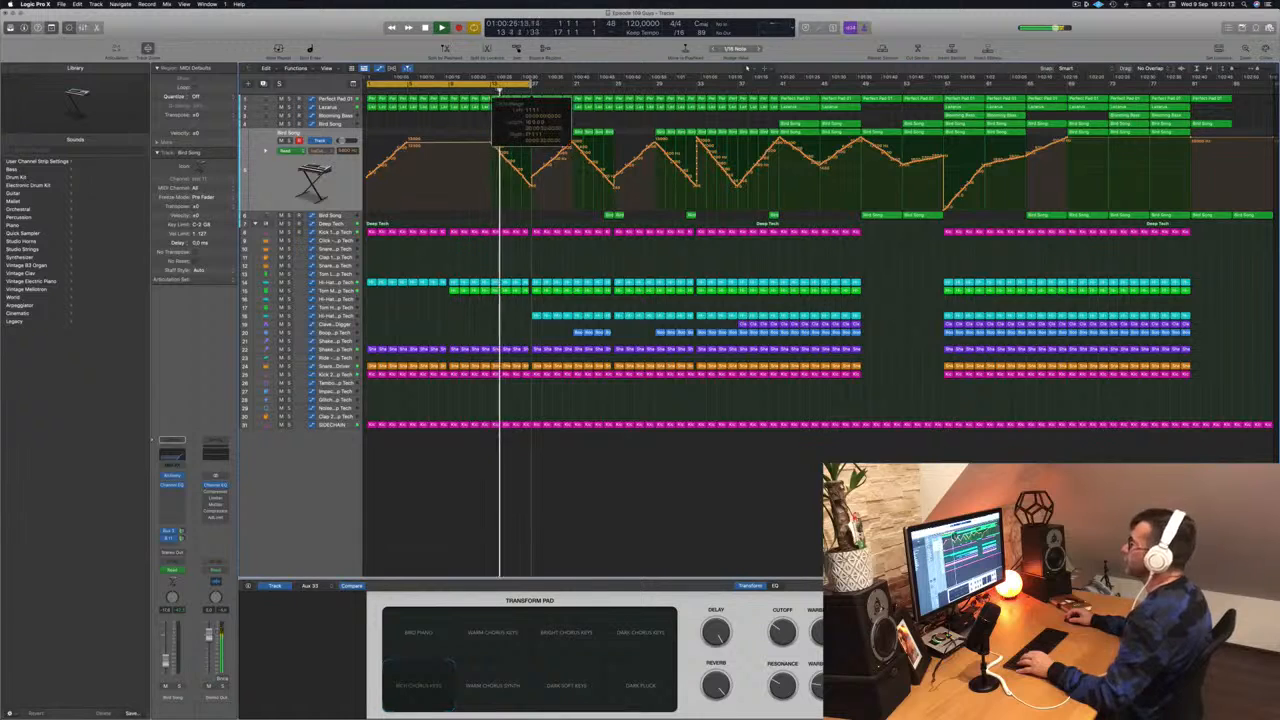
{"action": "left_click_drag", "start_coordinate": [500, 90], "coordinate": [655, 88]}
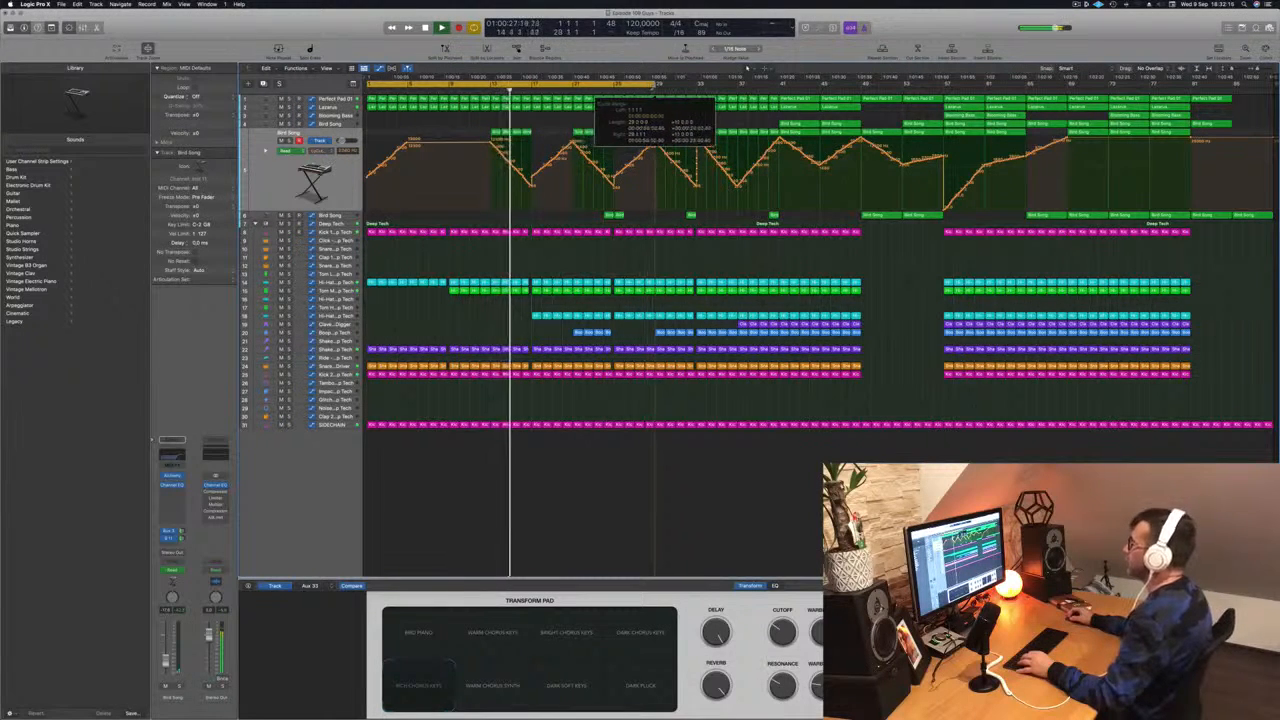
{"action": "scroll", "coordinate": [572, 221], "scroll_direction": "up", "scroll_amount": 4}
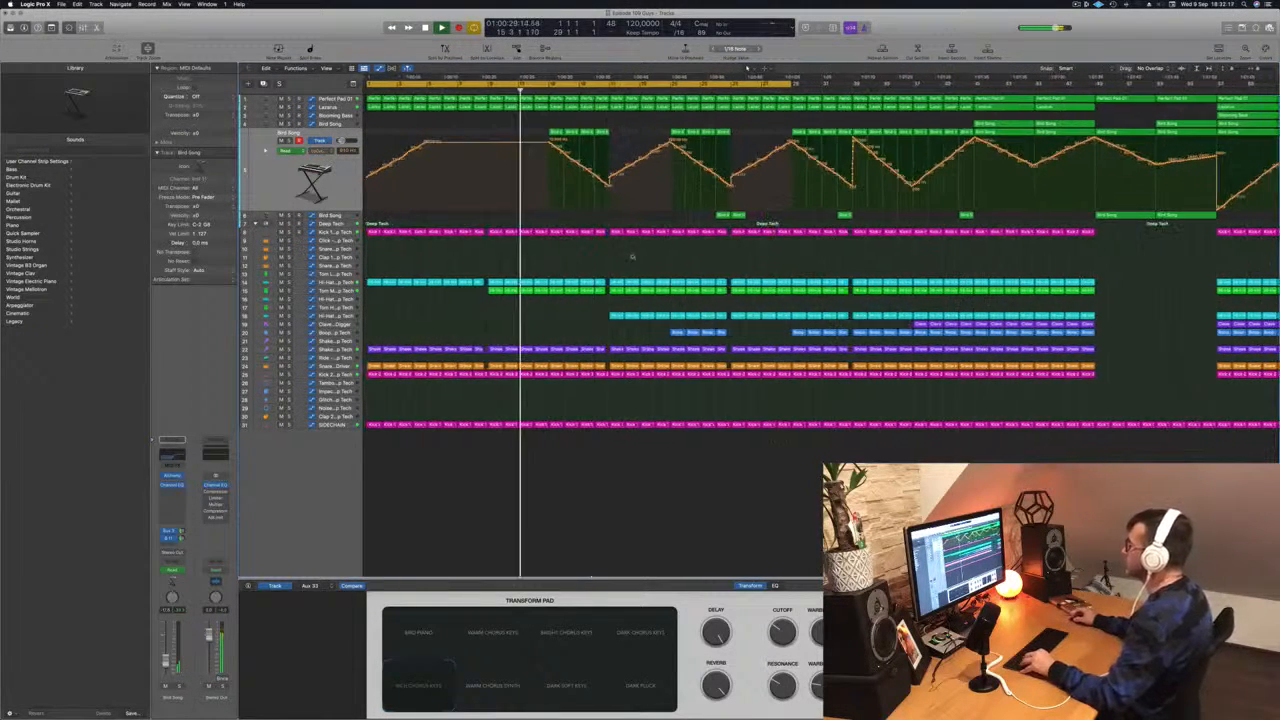
{"action": "scroll", "coordinate": [632, 257], "scroll_direction": "down", "scroll_amount": 3}
{"action": "scroll", "coordinate": [594, 266], "scroll_direction": "up", "scroll_amount": 3}
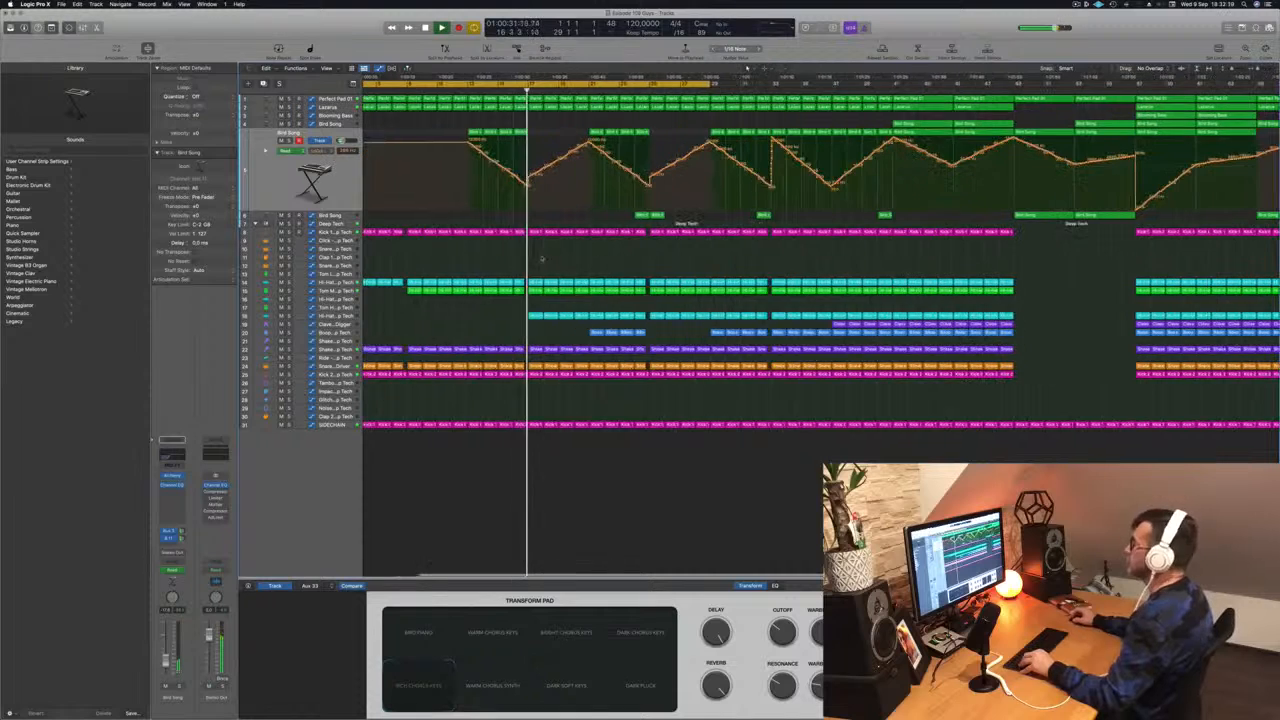
{"action": "scroll", "coordinate": [572, 251], "scroll_direction": "down", "scroll_amount": 2}
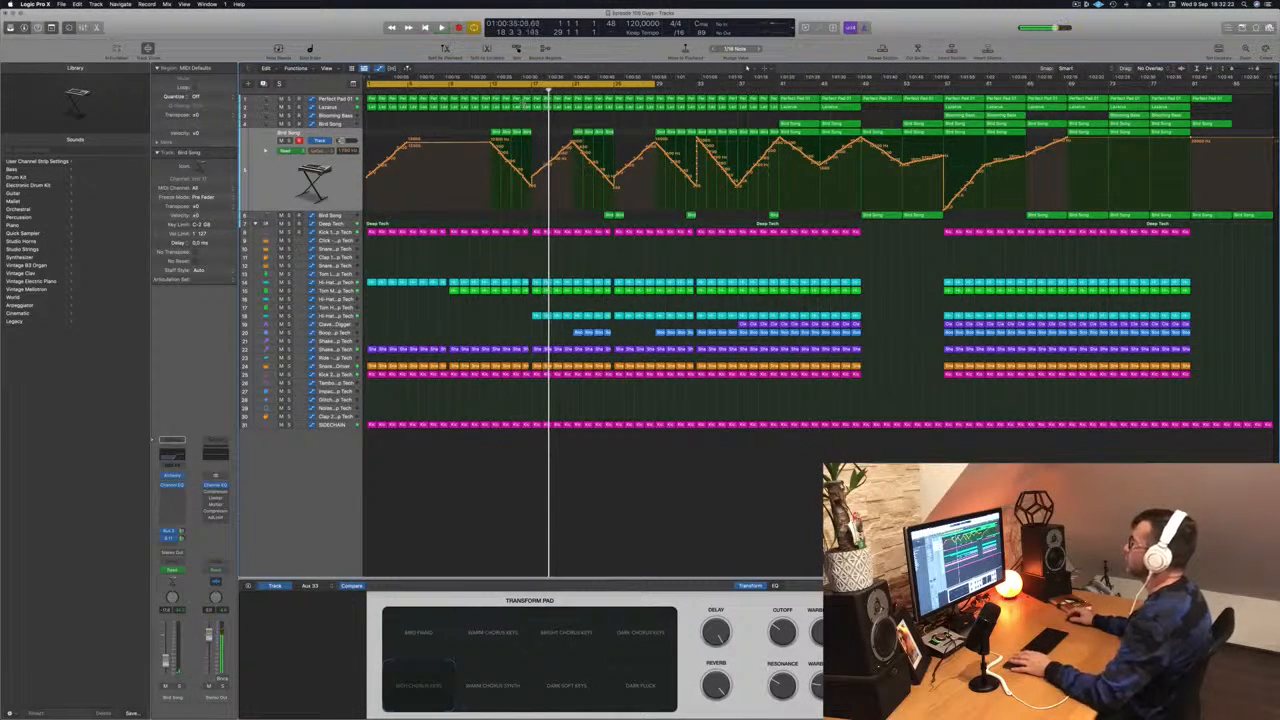
{"action": "left_click", "coordinate": [490, 90]}
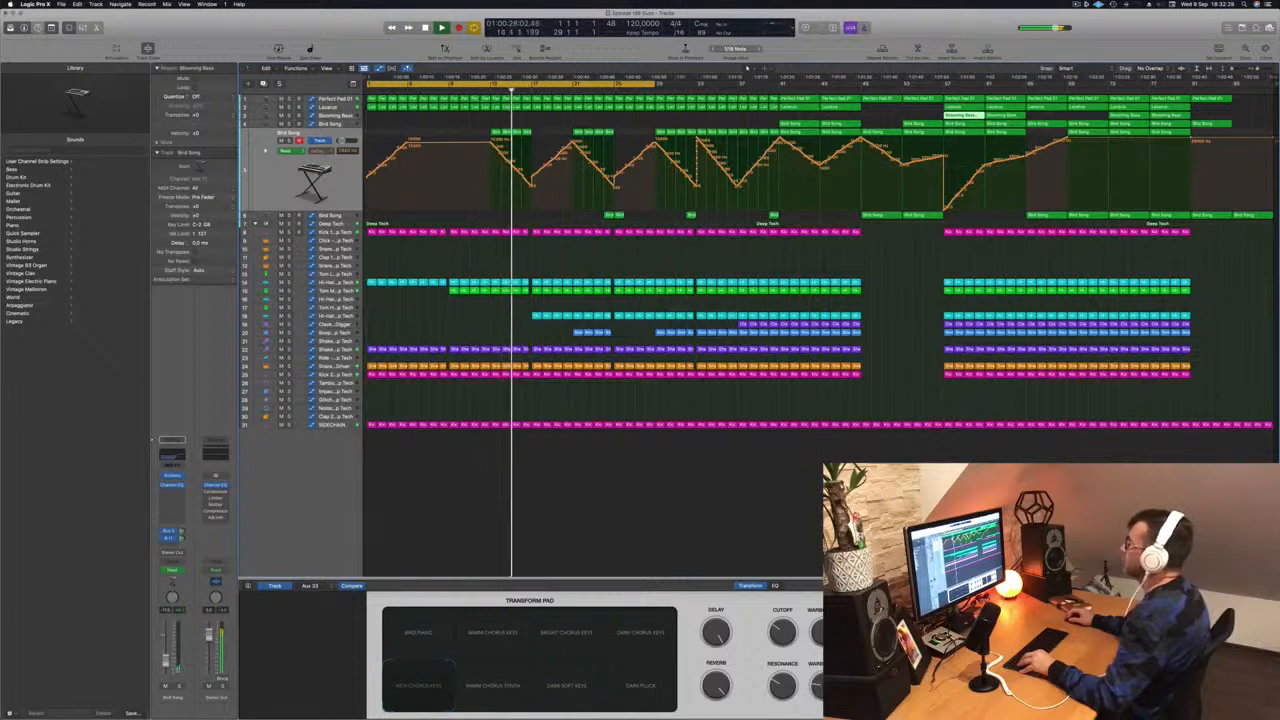
- Solo the Lazarus track briefly to audition it, then unsolo it
{"action": "left_click", "coordinate": [314, 108]}
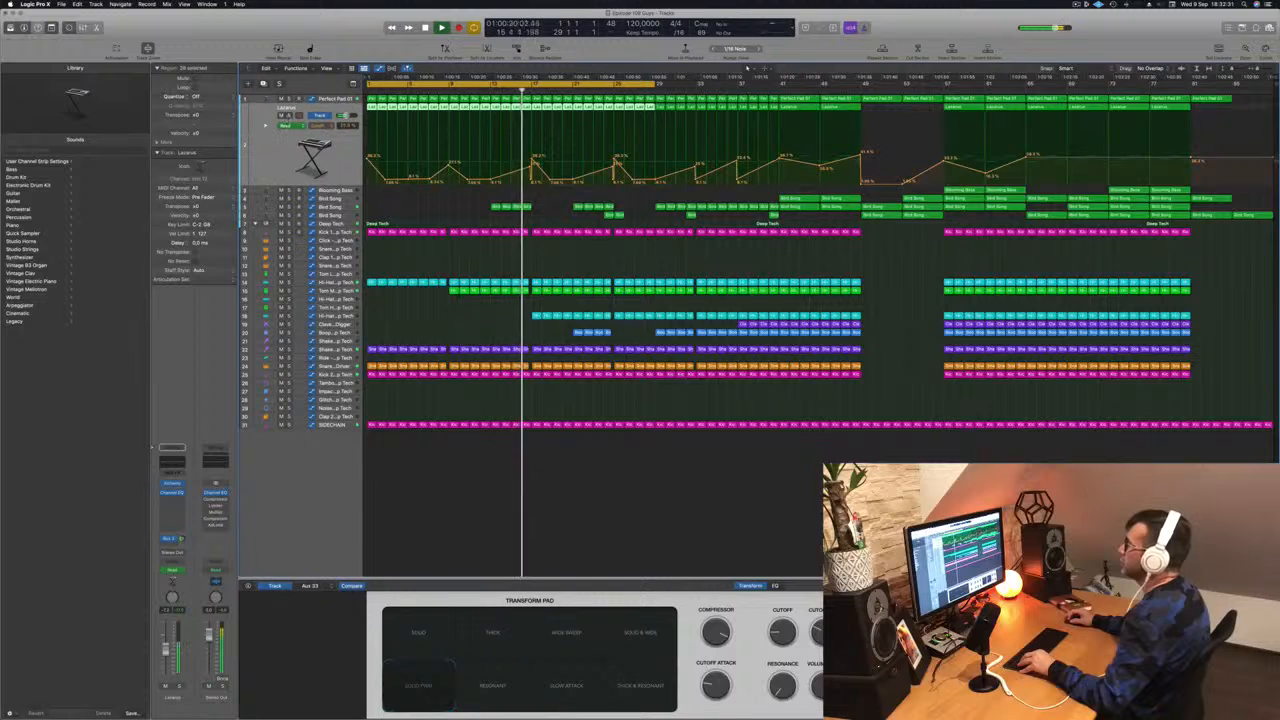
{"action": "left_click", "coordinate": [289, 115]}
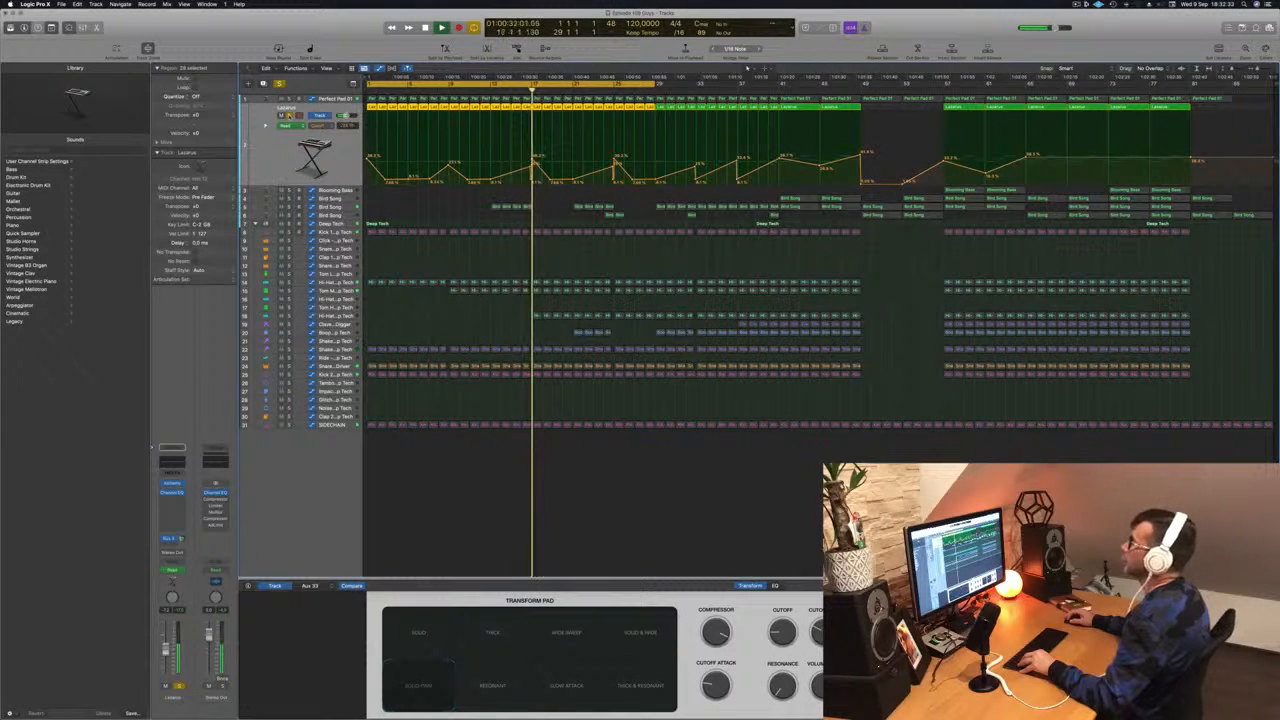
{"action": "left_click", "coordinate": [289, 115]}
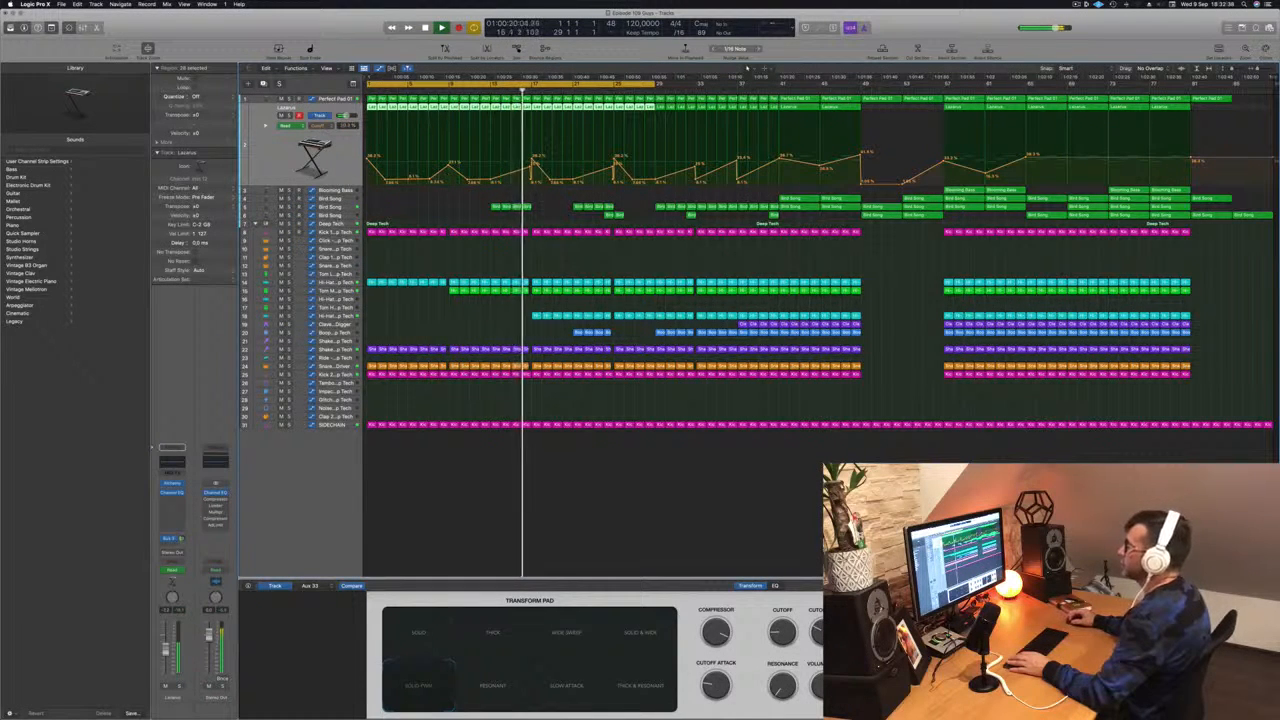
- Add automation points near bar 17 on the Deep Tech filter lane, dropping the line down sharply, and play it back
{"action": "left_click", "coordinate": [343, 224]}
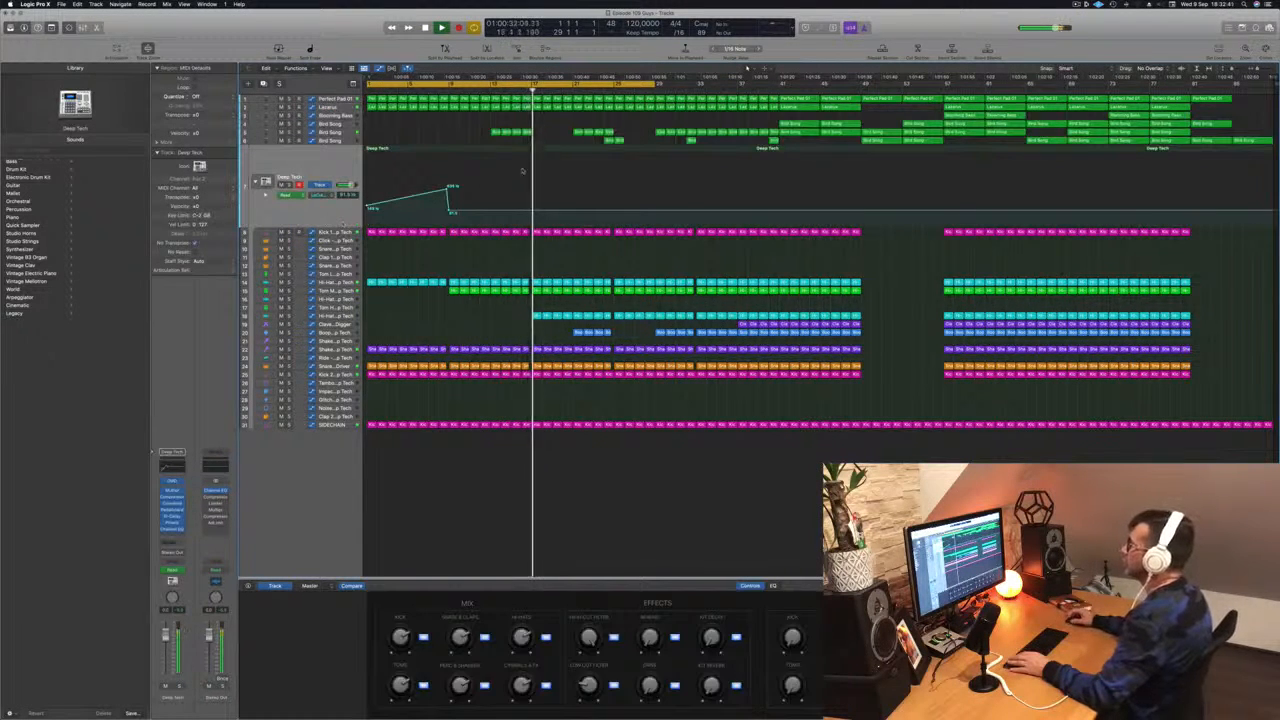
{"action": "left_click", "coordinate": [511, 92]}
{"action": "key", "text": "super+Right"}
{"action": "key", "text": "super+Right"}
{"action": "key", "text": "super+Right"}
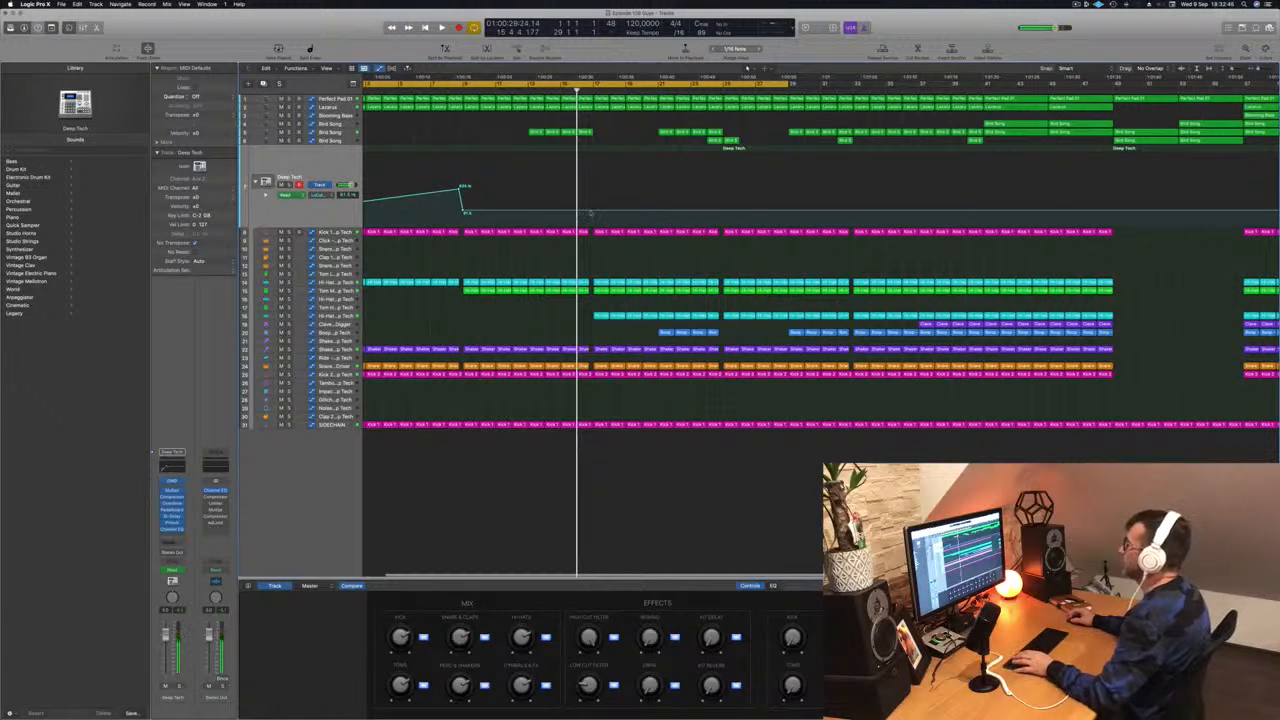
{"action": "left_click", "coordinate": [590, 212]}
{"action": "key", "text": "super+Right"}
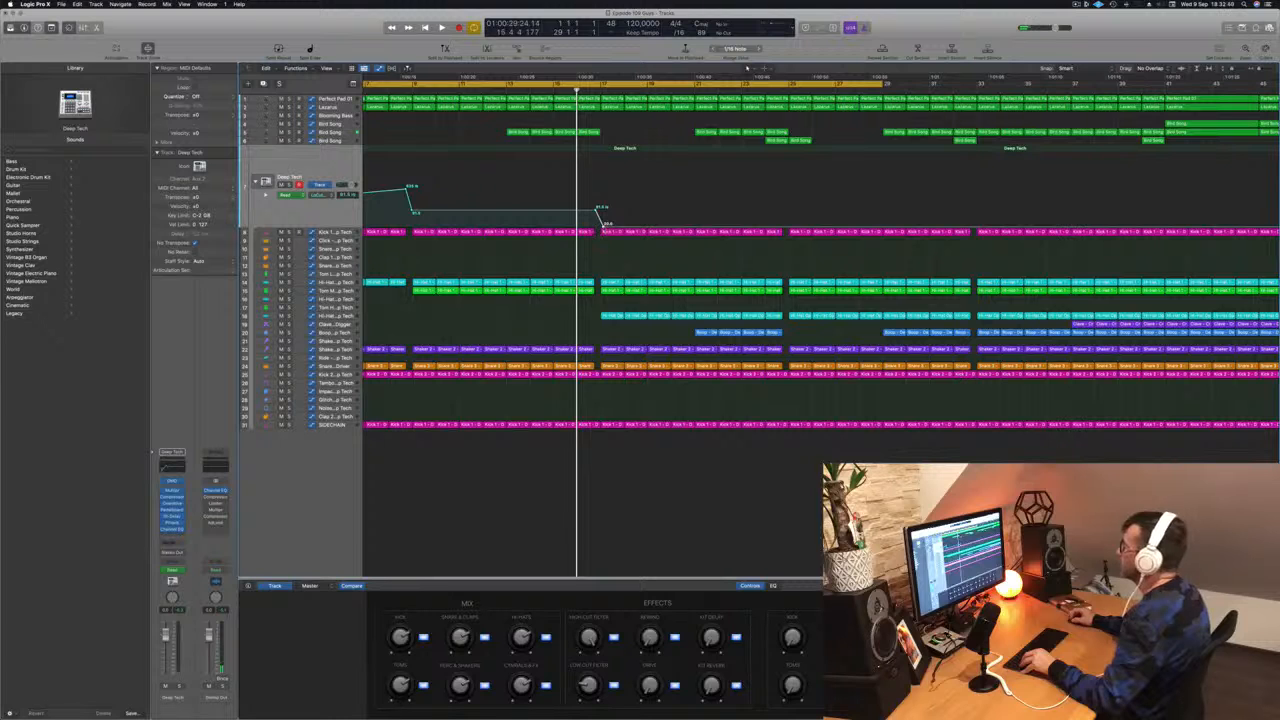
{"action": "left_click_drag", "start_coordinate": [603, 225], "coordinate": [600, 225]}
{"action": "left_click", "coordinate": [588, 92]}
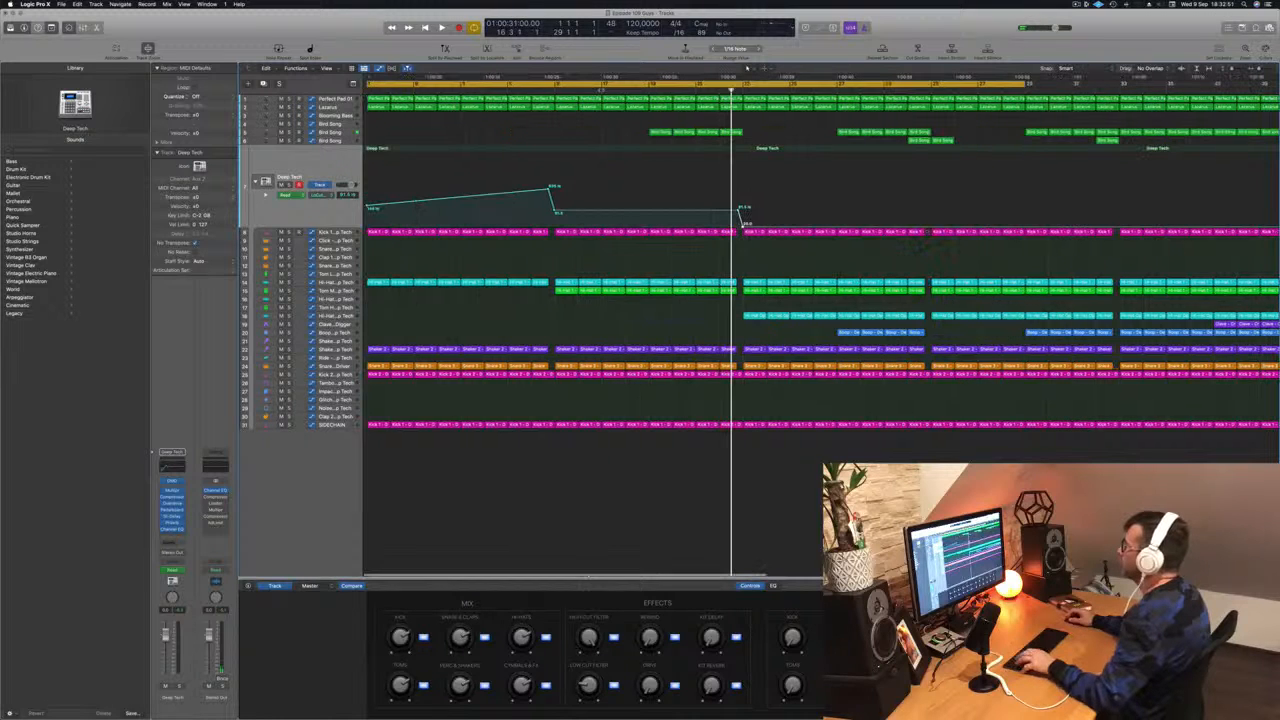
{"action": "key", "text": "space"}
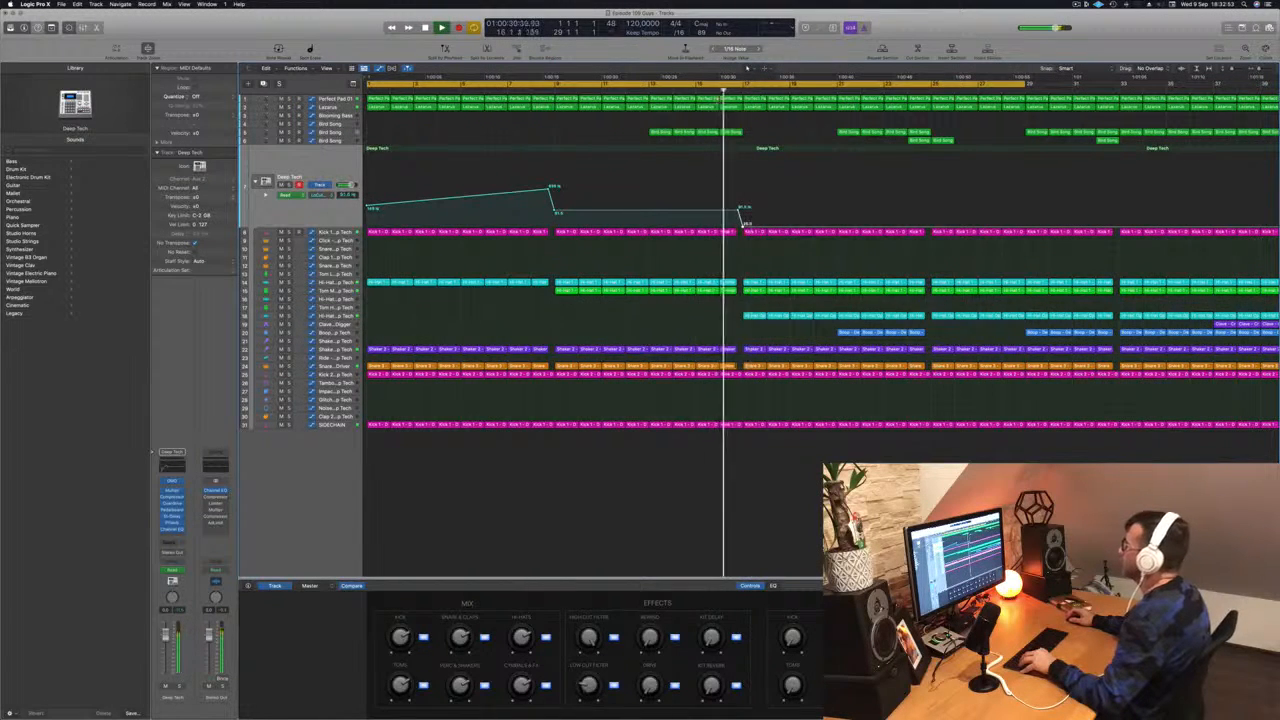
- Raise the automation point near bar 17 on the Lazarus track's automation lane
{"action": "key", "text": "super+Left"}
{"action": "key", "text": "super+Left"}
{"action": "key", "text": "super+Left"}
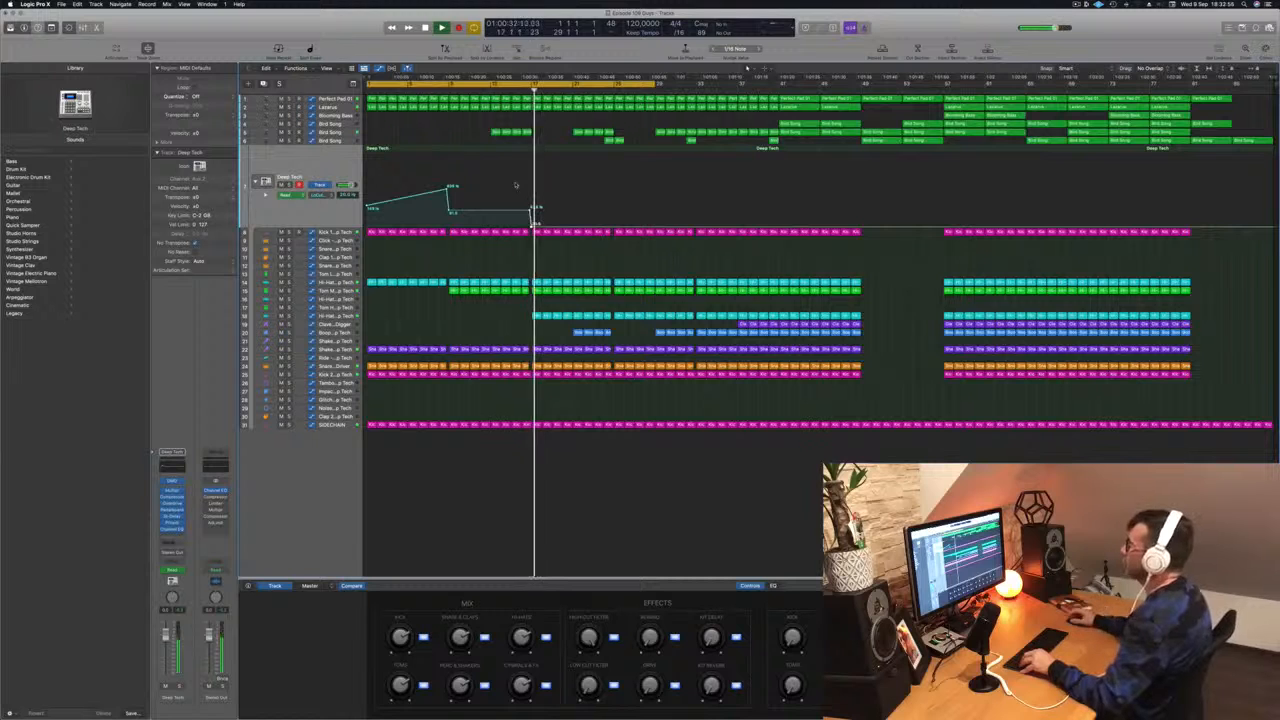
{"action": "left_click", "coordinate": [335, 107]}
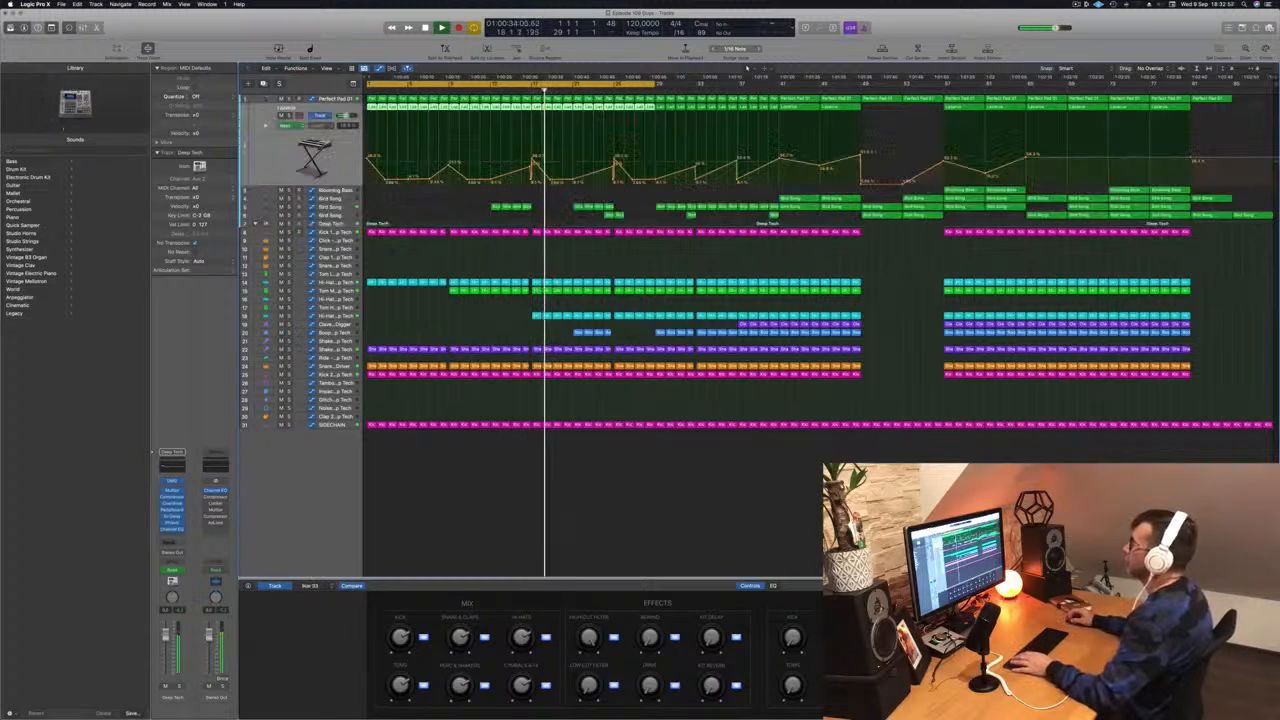
{"action": "left_click", "coordinate": [522, 91]}
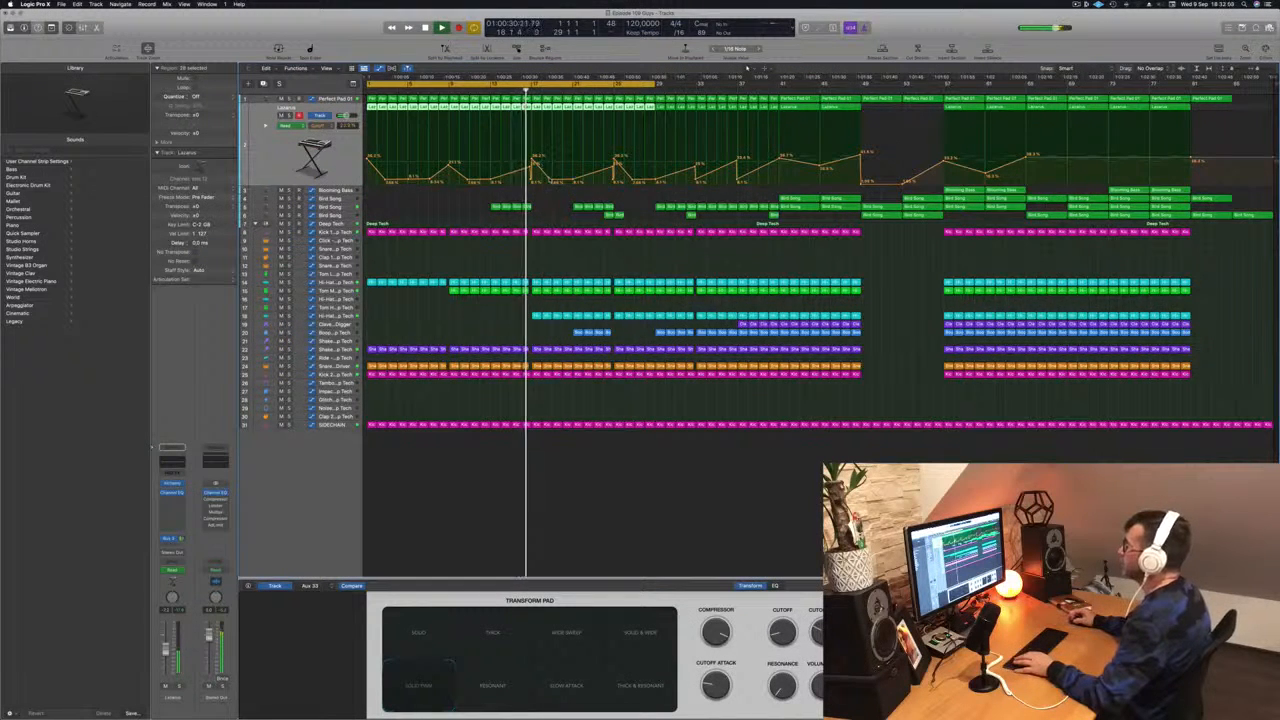
{"action": "left_click_drag", "start_coordinate": [550, 167], "coordinate": [556, 155]}
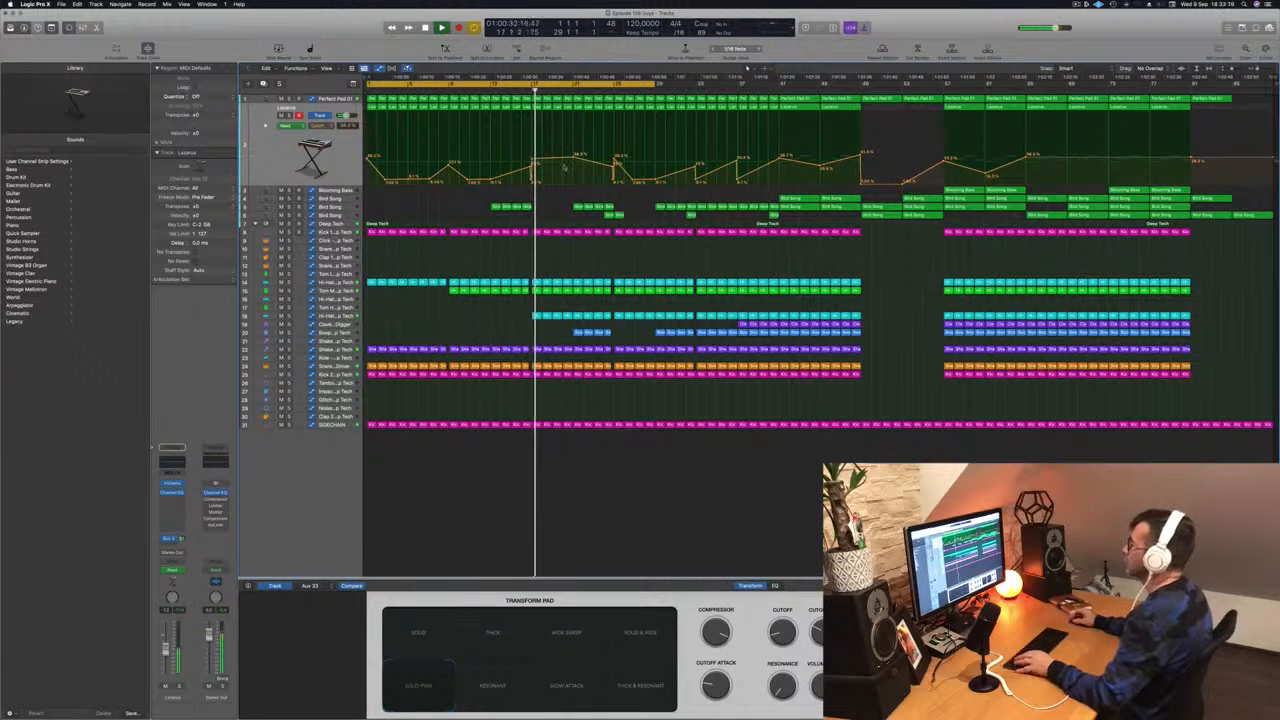
- Move the four selected Bird Song regions near bar 17 about two bars later
{"action": "left_click", "coordinate": [481, 91]}
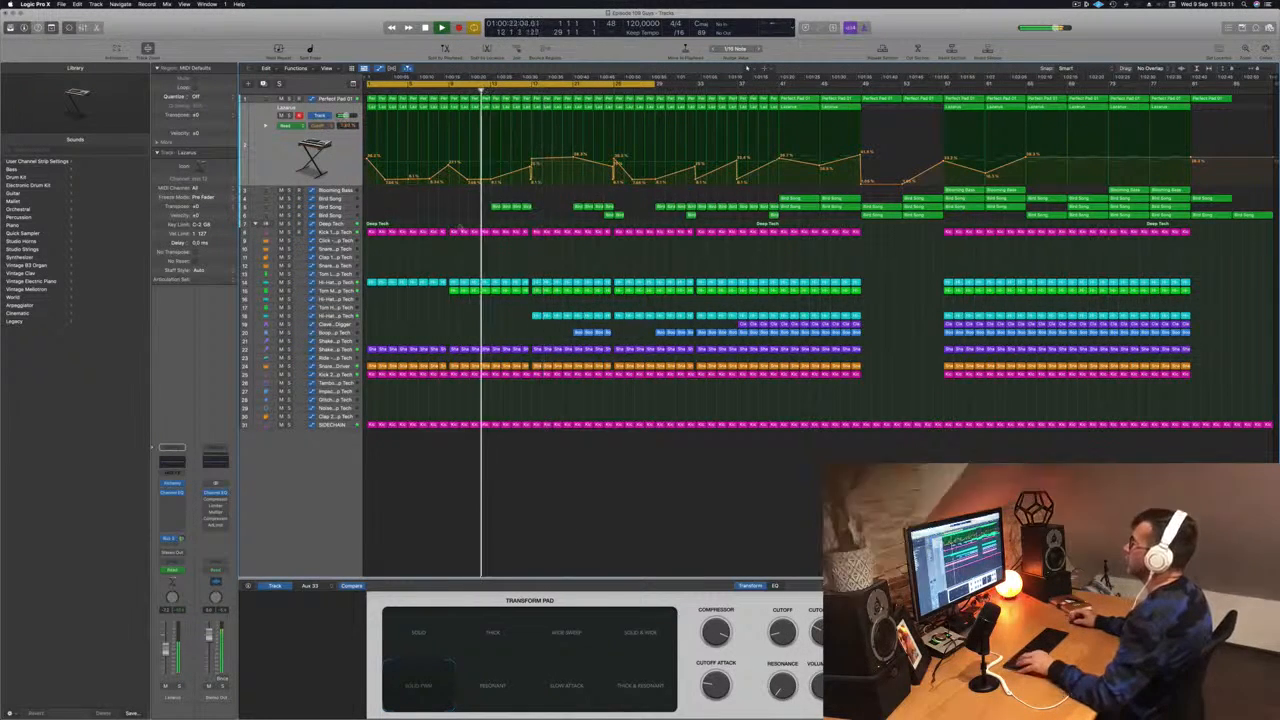
{"action": "left_click", "coordinate": [455, 205]}
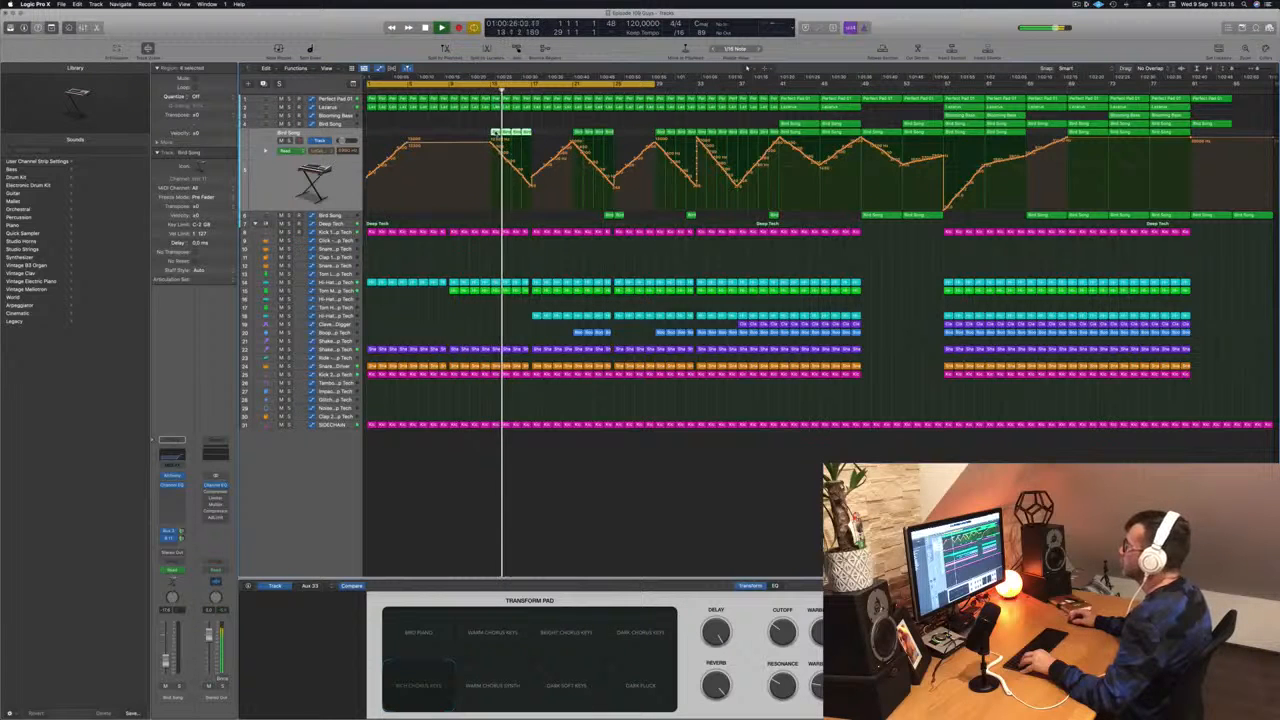
{"action": "left_click_drag", "start_coordinate": [500, 132], "coordinate": [540, 128]}
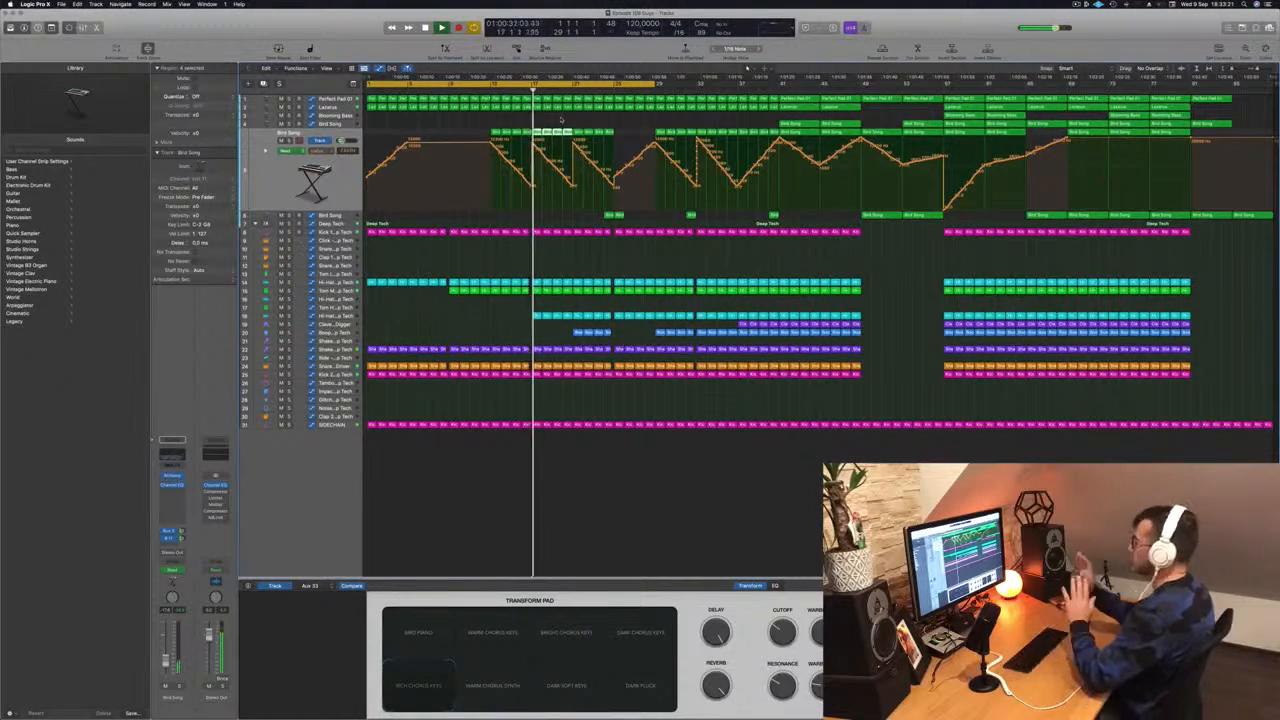
{"action": "key", "text": "super+Right"}
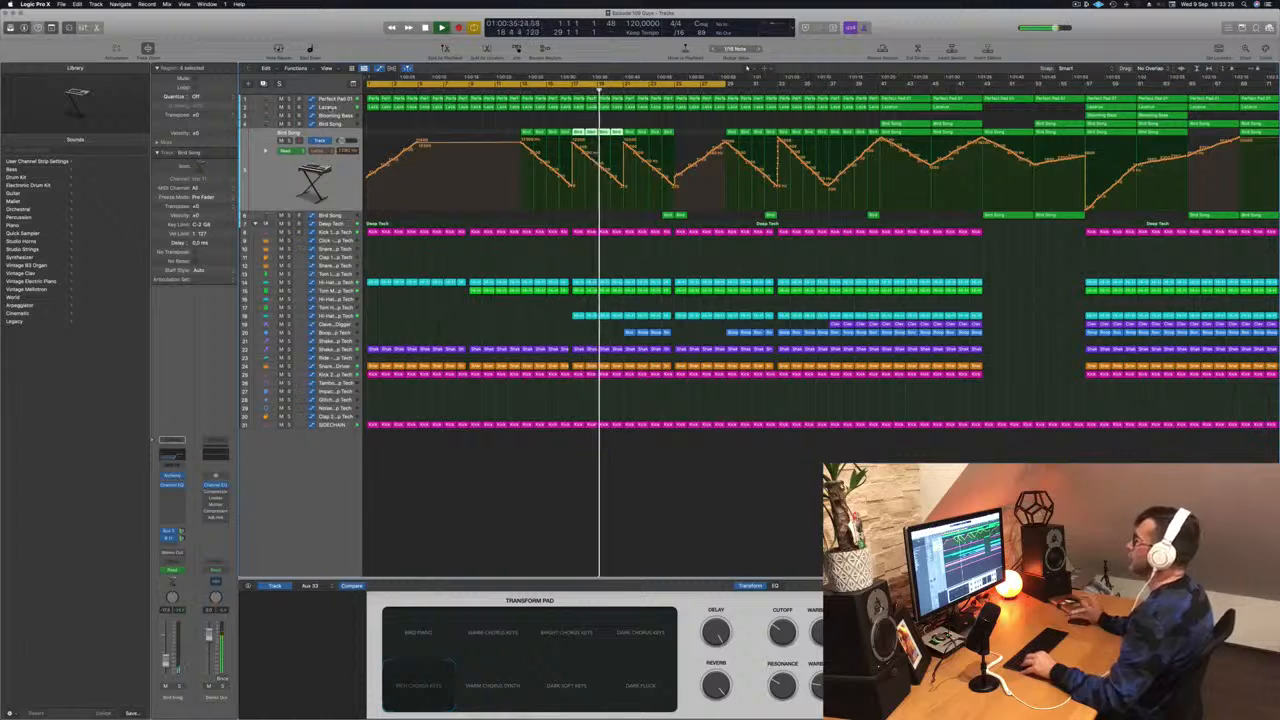
- Select the Lazarus track and lower an automation point near bar 17 on its automation lane
{"action": "left_click", "coordinate": [330, 108]}
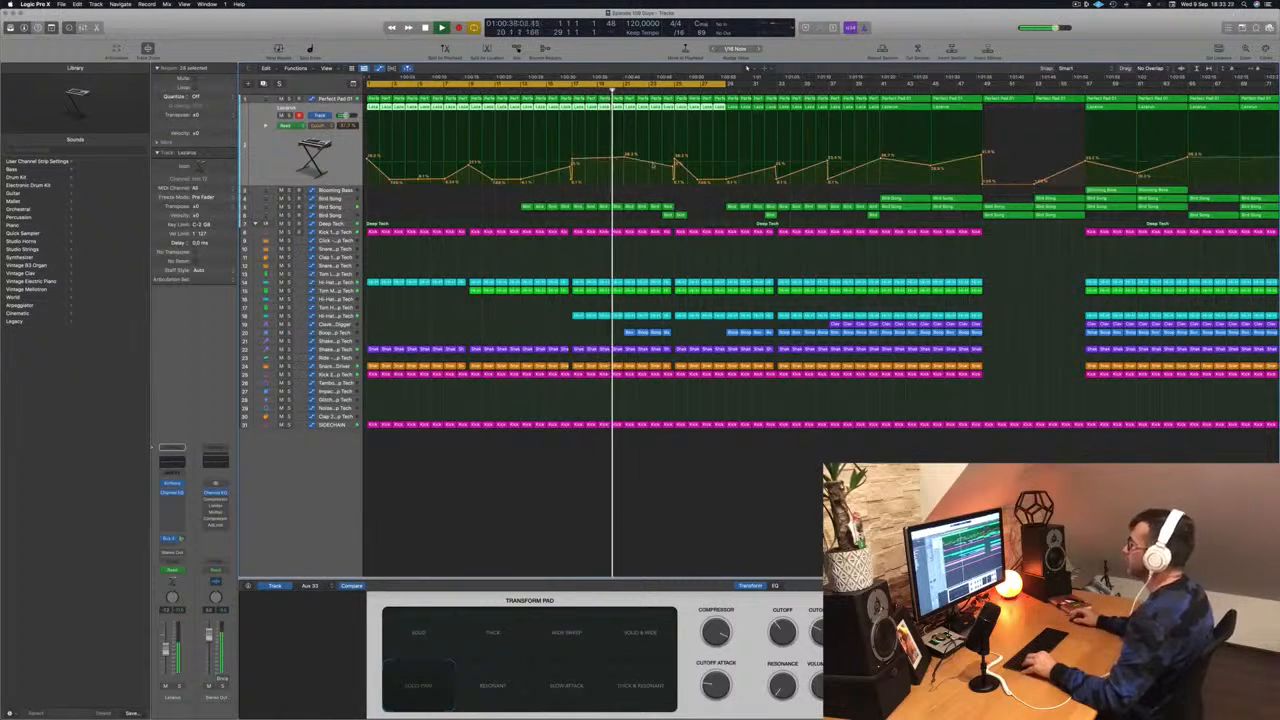
{"action": "left_click", "coordinate": [628, 158]}
{"action": "left_click_drag", "start_coordinate": [628, 158], "coordinate": [624, 184]}
- Move a Blooming Bass region from later in the song back to around bar 17
{"action": "left_click", "coordinate": [569, 89]}
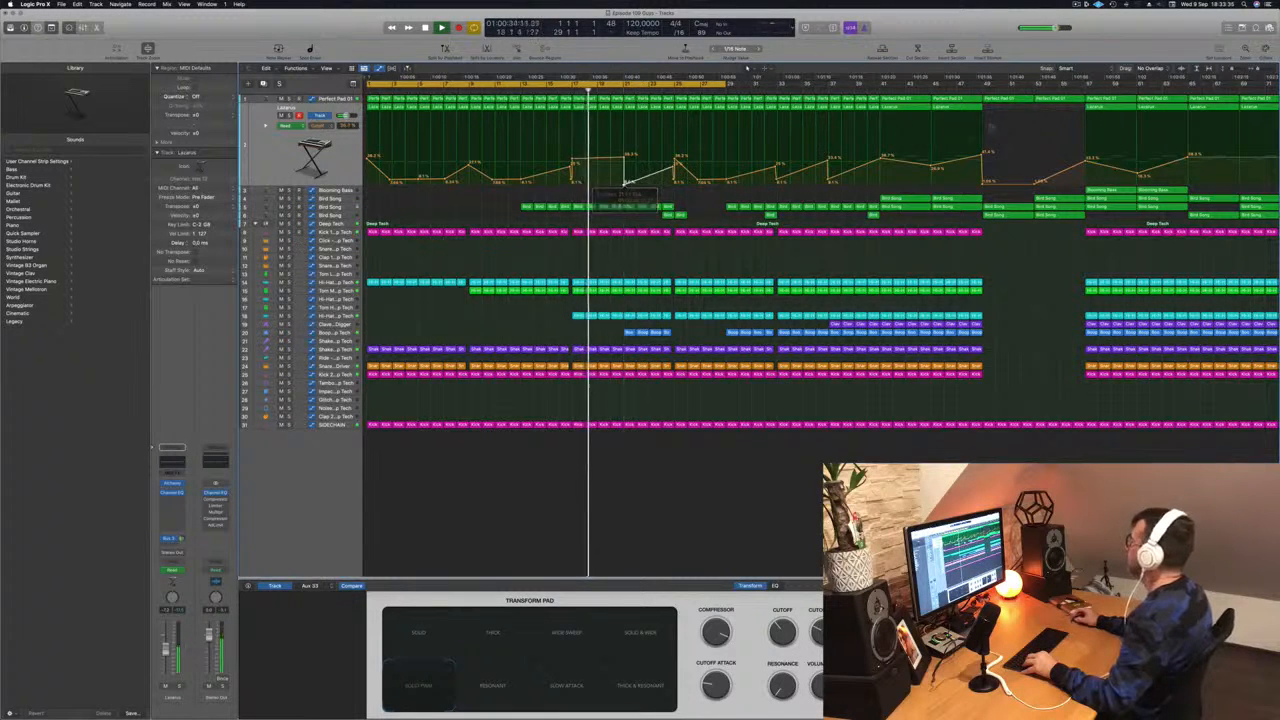
{"action": "key", "text": "super+Left"}
{"action": "left_click", "coordinate": [962, 190]}
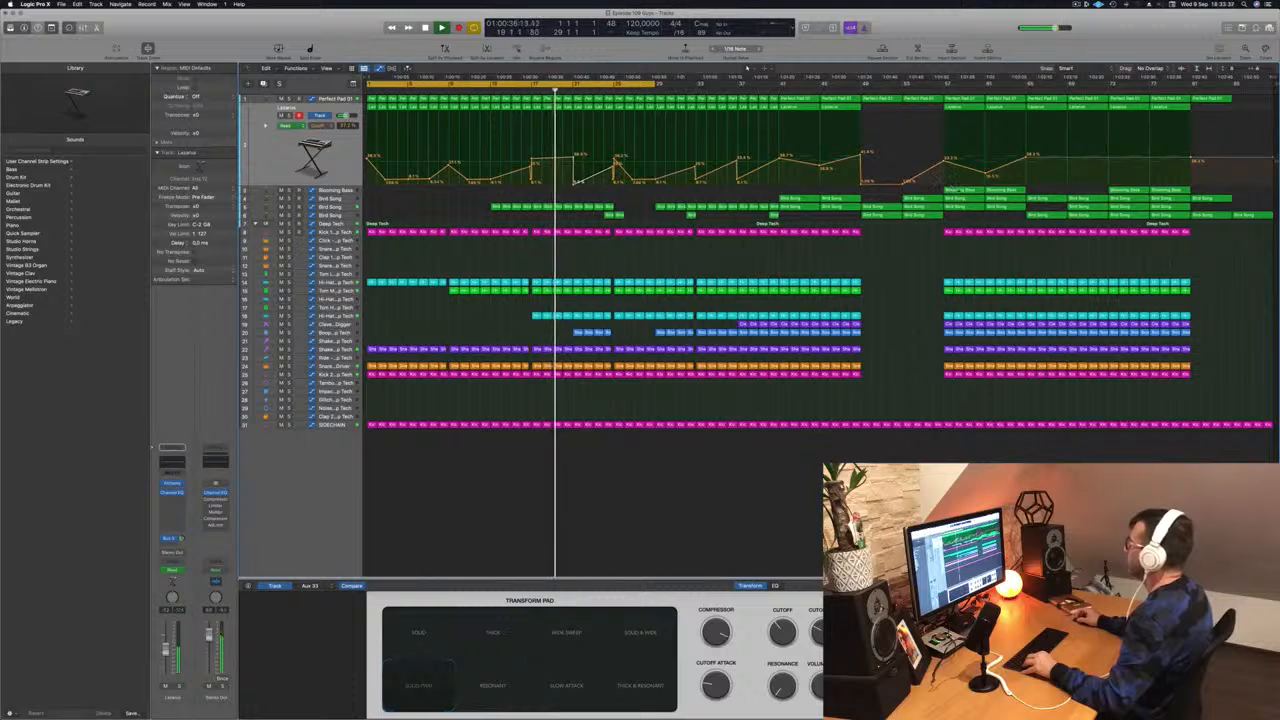
{"action": "left_click_drag", "start_coordinate": [962, 190], "coordinate": [594, 198]}
- Shift the Blooming Bass region near bar 17 slightly later while auditioning the section
{"action": "key", "text": "super+Right"}
{"action": "key", "text": "super+Right"}
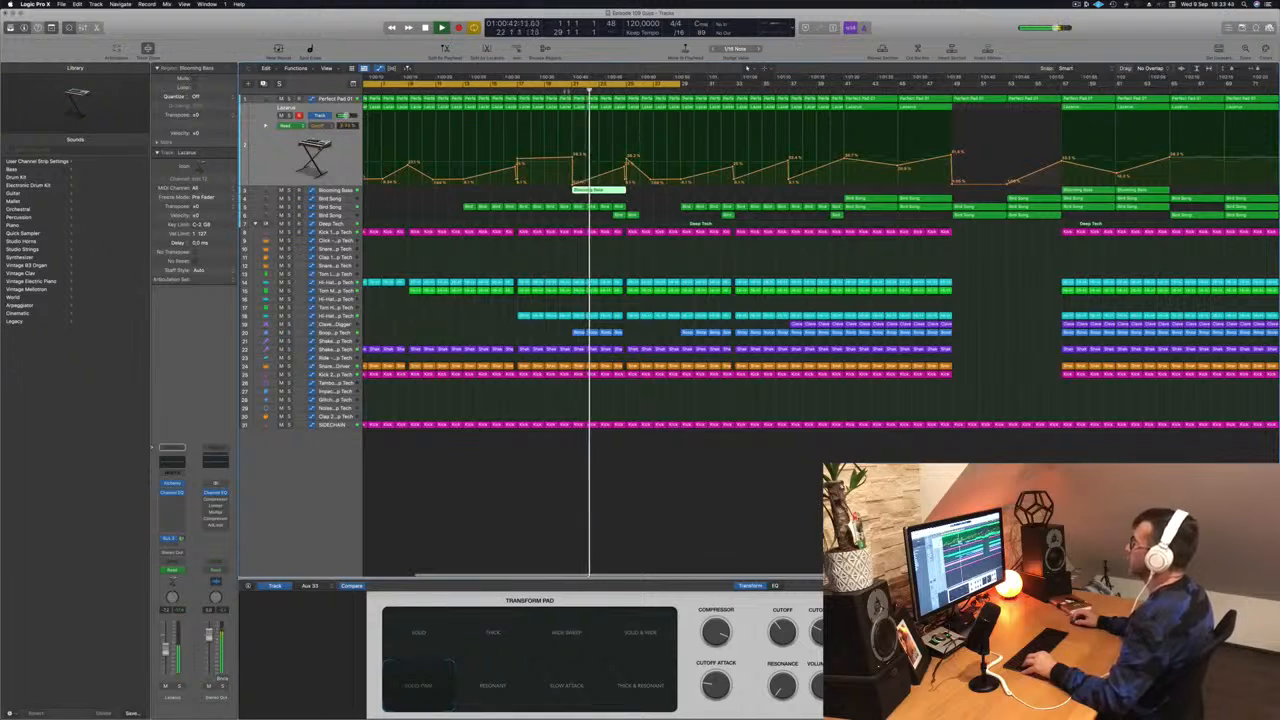
{"action": "key", "text": "space"}
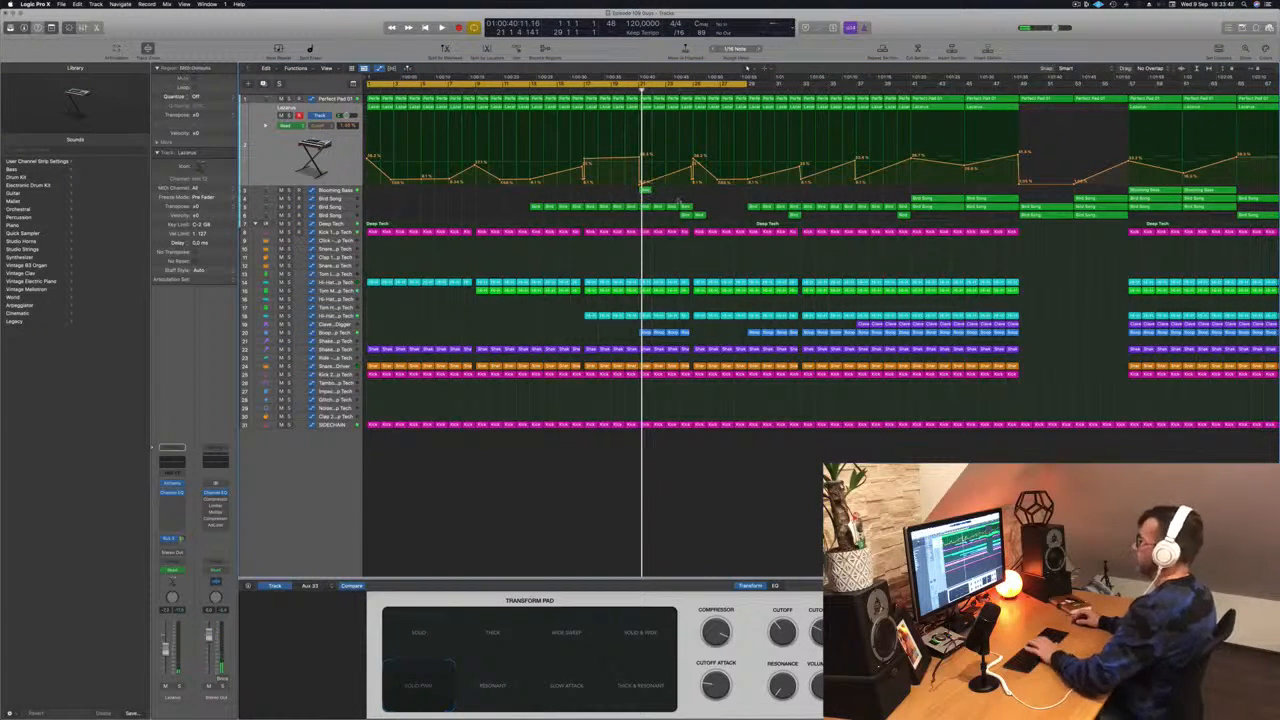
{"action": "left_click_drag", "start_coordinate": [646, 191], "coordinate": [674, 192]}
{"action": "key", "text": "space"}
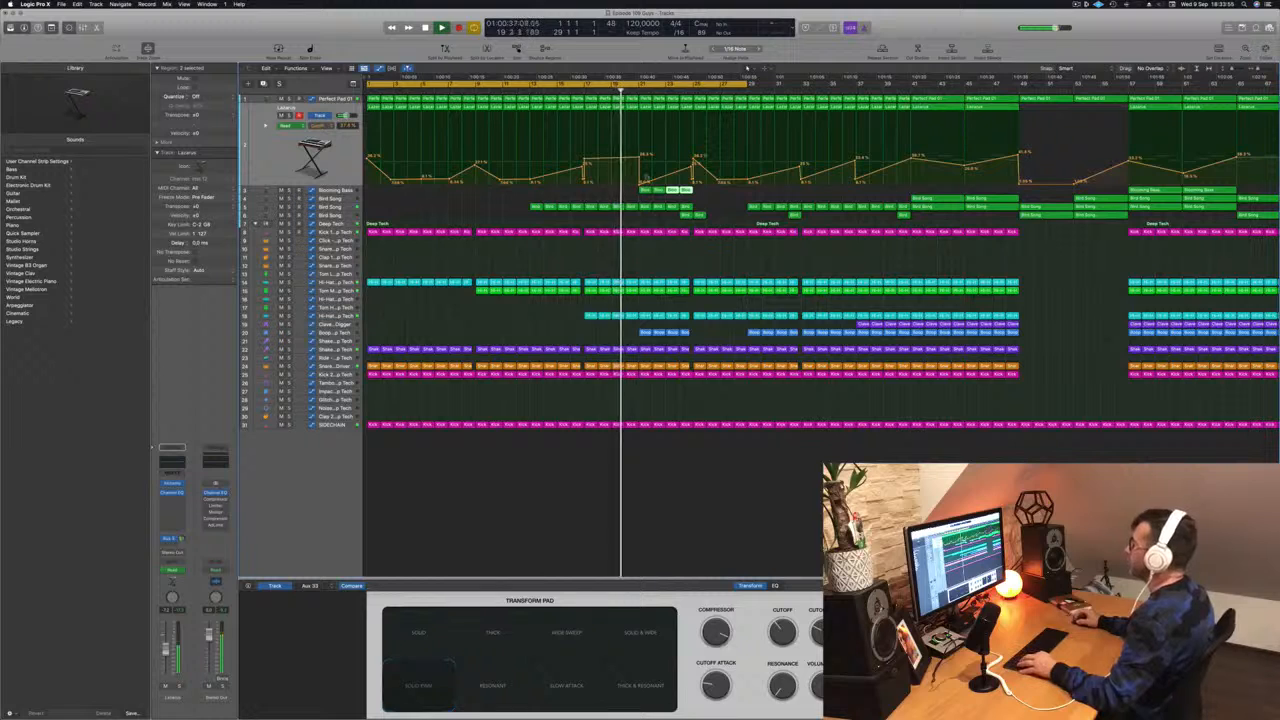
- Raise another automation point on the Lazarus lane just after the Blooming Bass regions
{"action": "key", "text": "super+Right"}
{"action": "key", "text": "super+Right"}
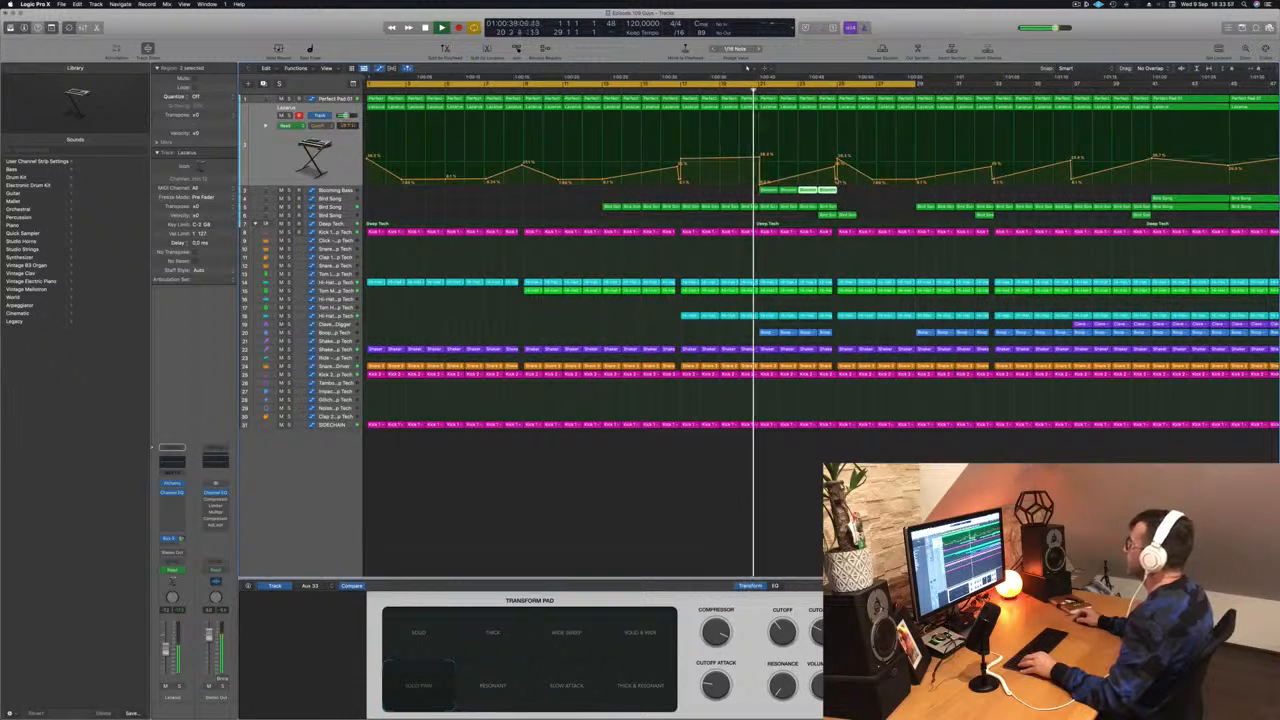
{"action": "left_click_drag", "start_coordinate": [837, 183], "coordinate": [835, 159]}
- Move the four selected Blooming Bass regions near bar 17 slightly earlier
{"action": "key", "text": "super+Left"}
{"action": "key", "text": "super+Left"}
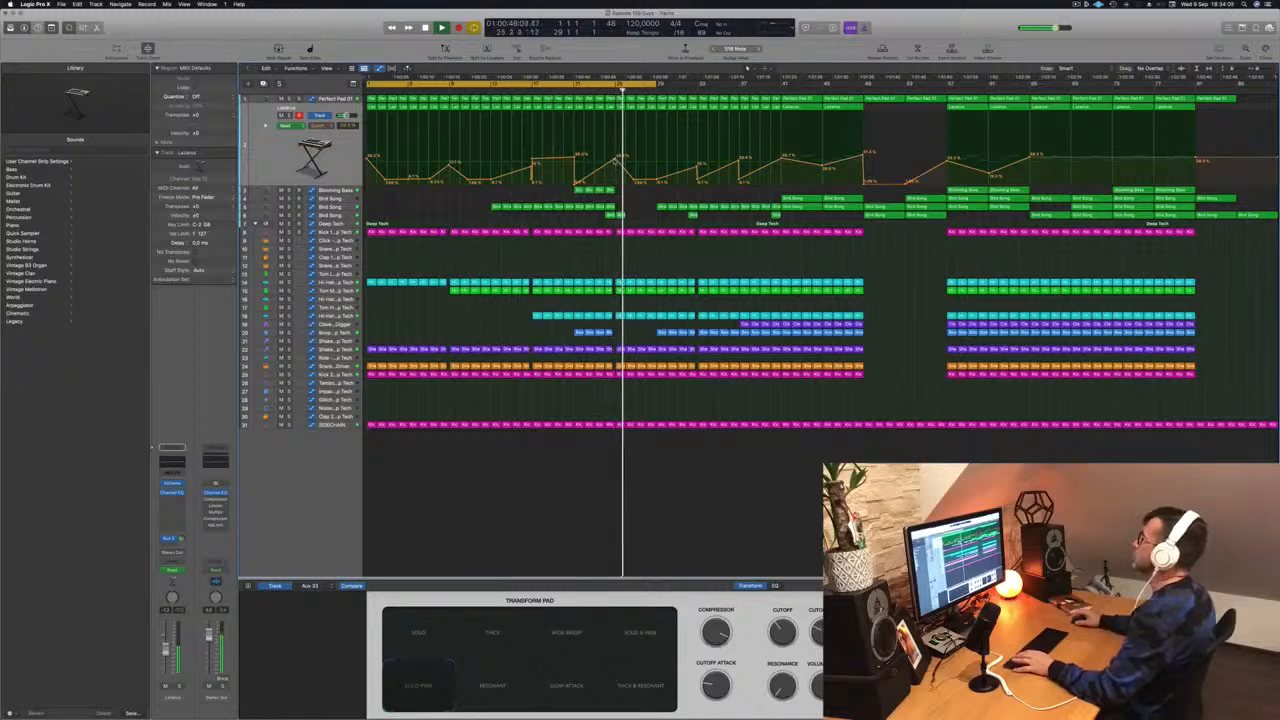
{"action": "left_click", "coordinate": [567, 80]}
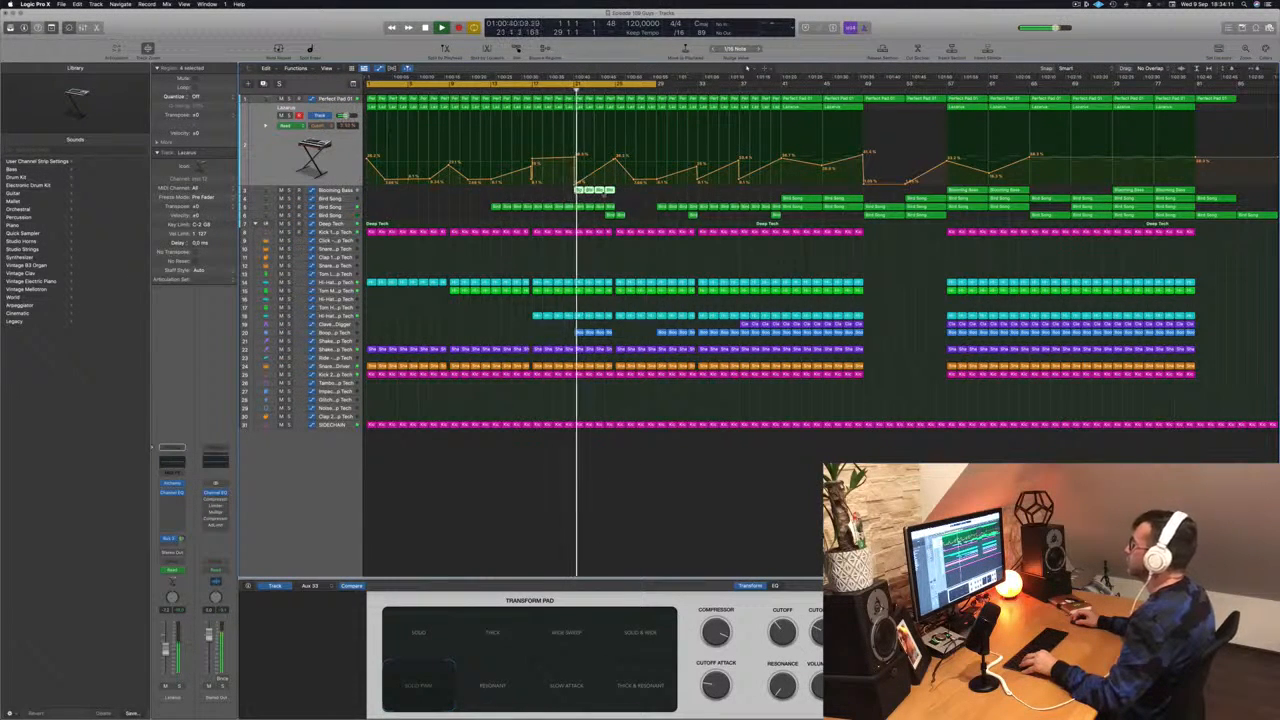
{"action": "left_click_drag", "start_coordinate": [585, 190], "coordinate": [555, 197]}
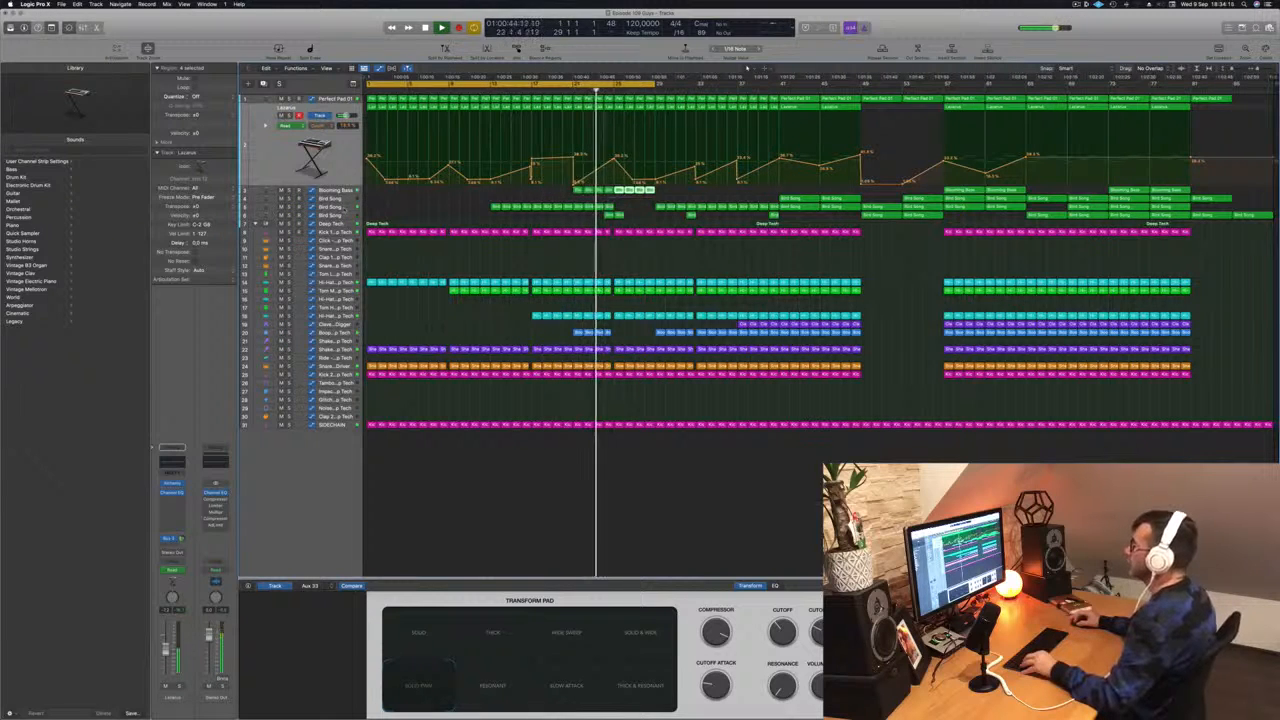
- Select the Bird Song track and move the Bongo region near bar 17 about one bar earlier
{"action": "left_click", "coordinate": [345, 206]}
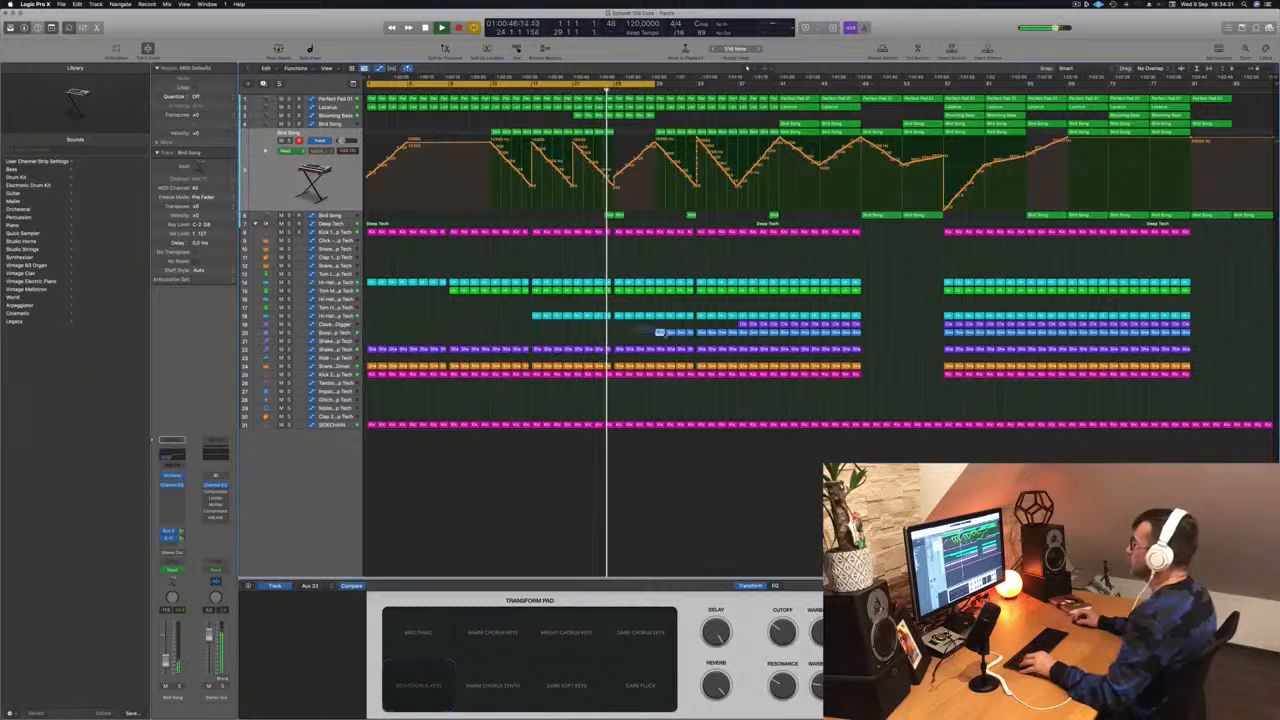
{"action": "left_click_drag", "start_coordinate": [660, 332], "coordinate": [622, 338]}
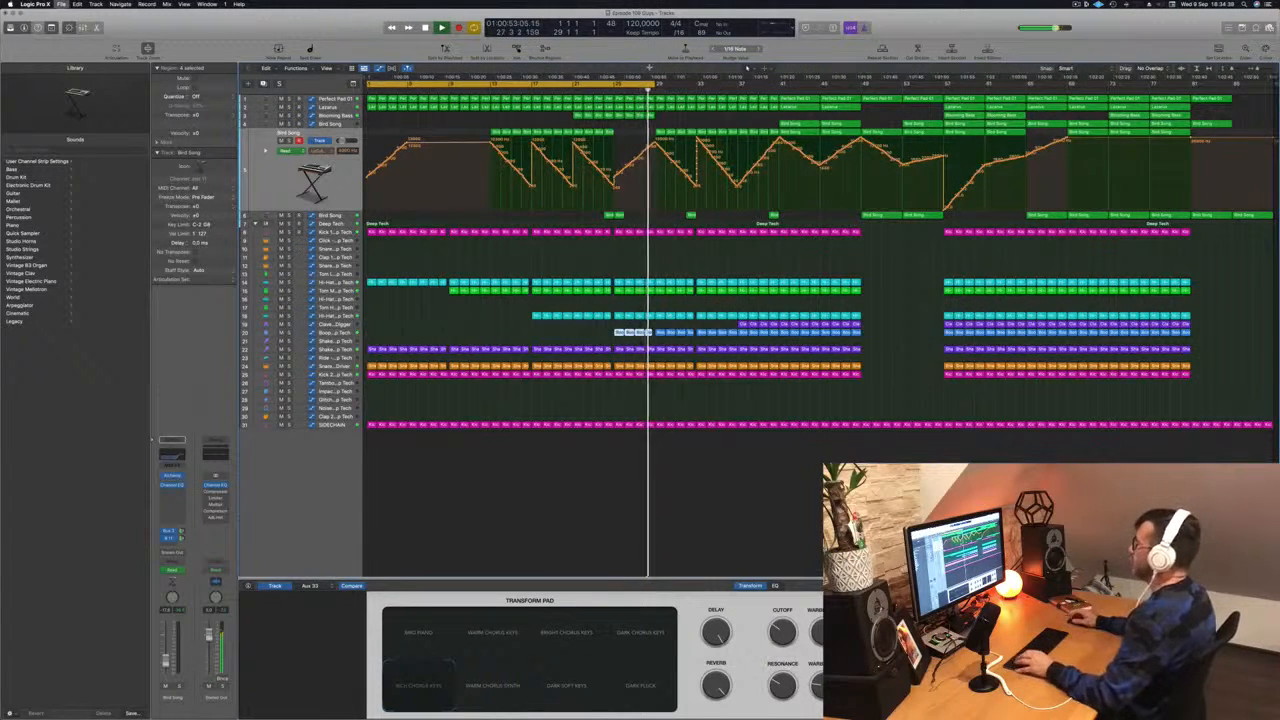
- Review the arrangement around the Bird Song automation section at different zoom levels
{"action": "key", "text": "super+Right"}
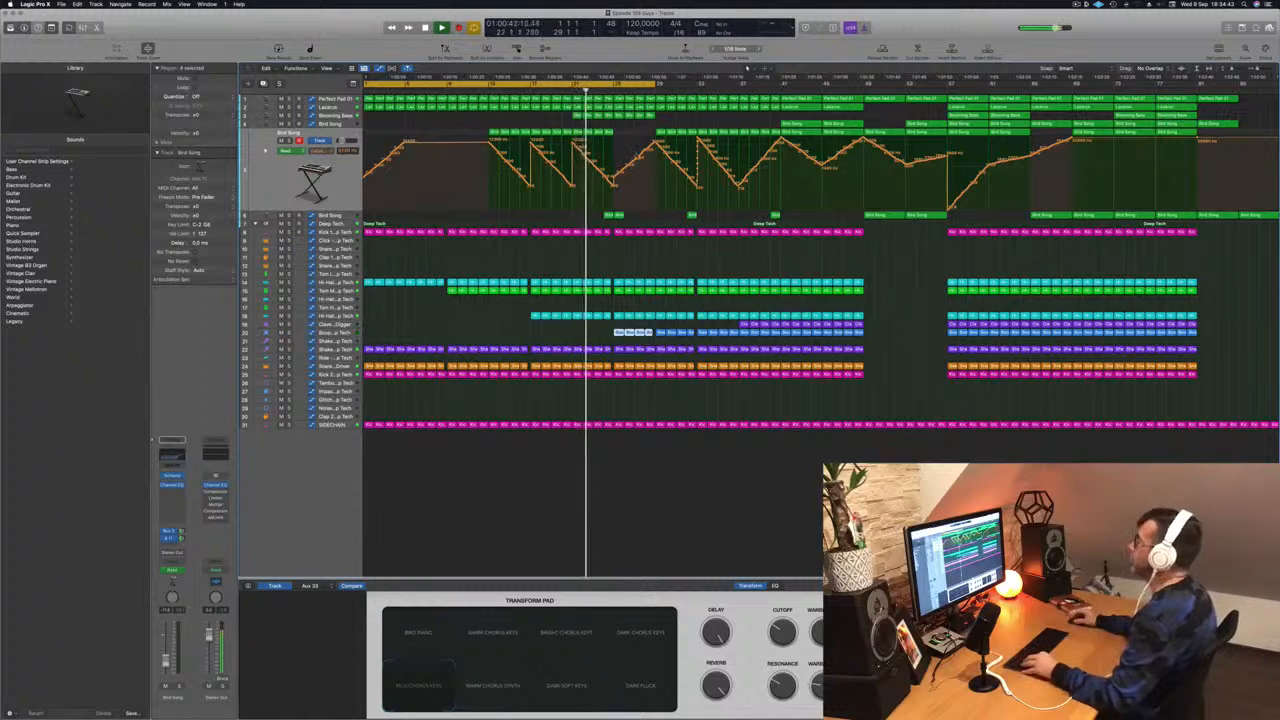
{"action": "key", "text": "super+Right"}
{"action": "key", "text": "super+Left"}
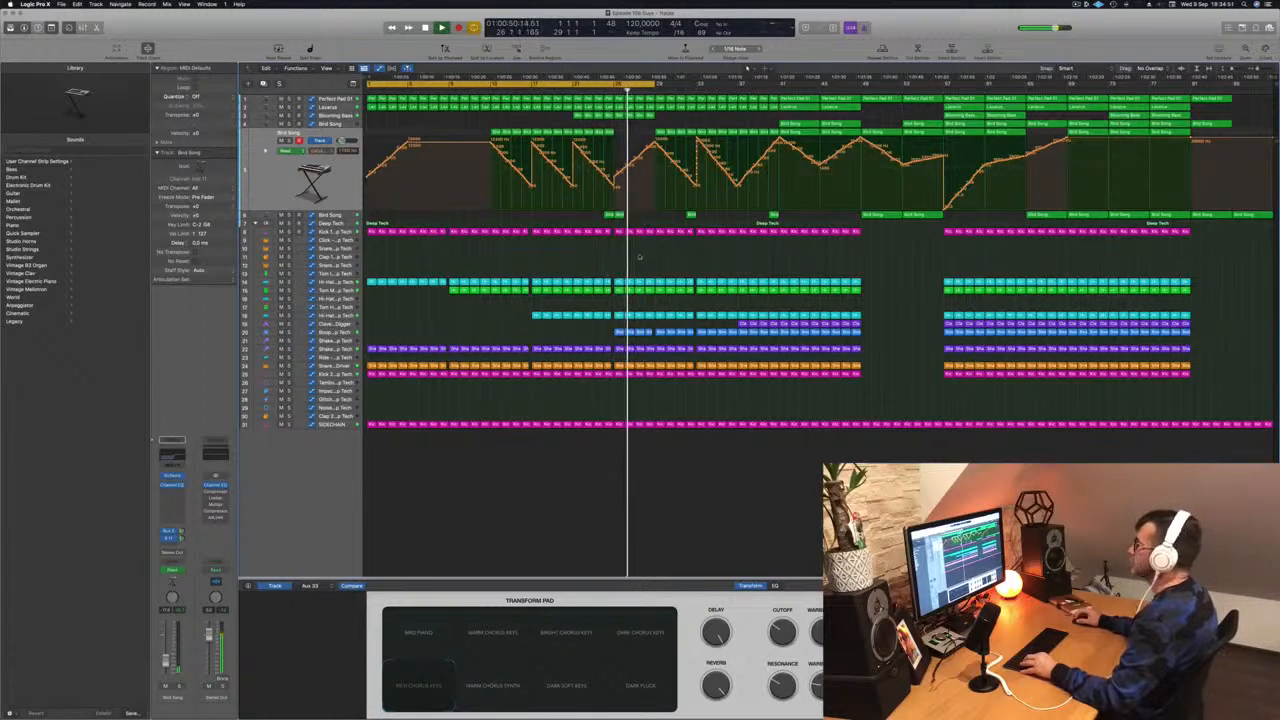
{"action": "key", "text": "super+Right"}
{"action": "key", "text": "super+Right"}
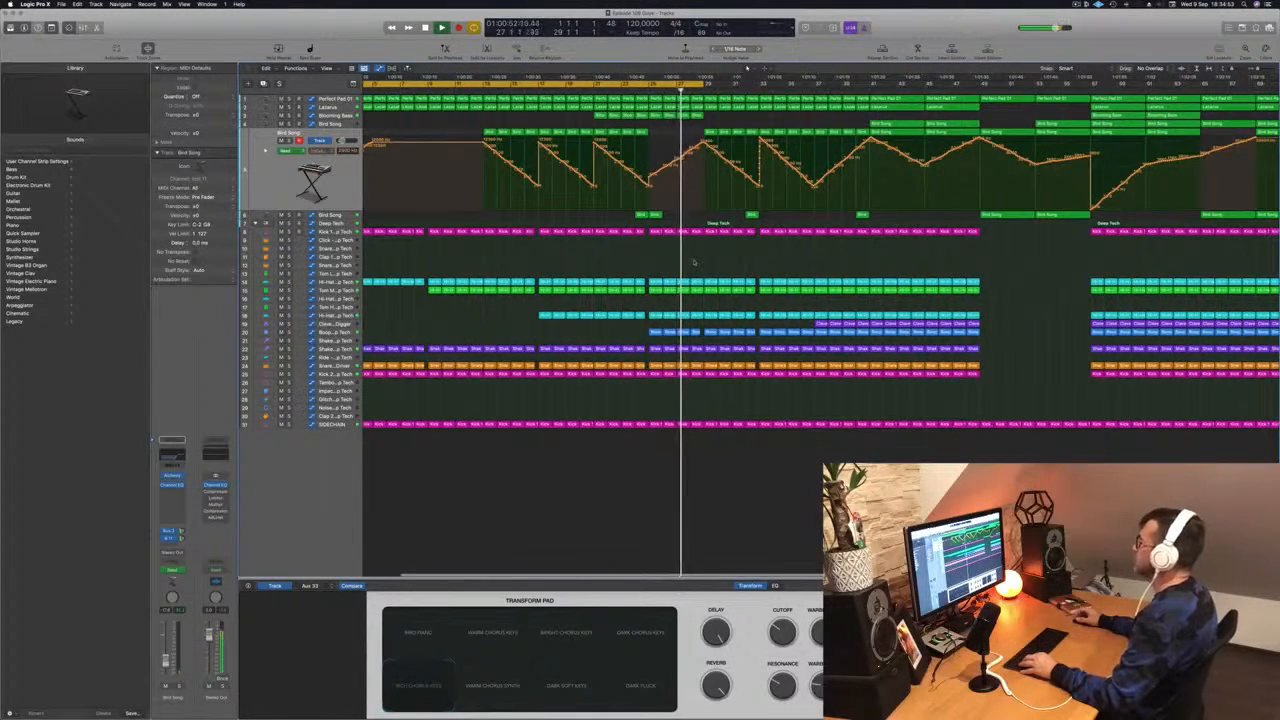
{"action": "key", "text": "super+Left"}
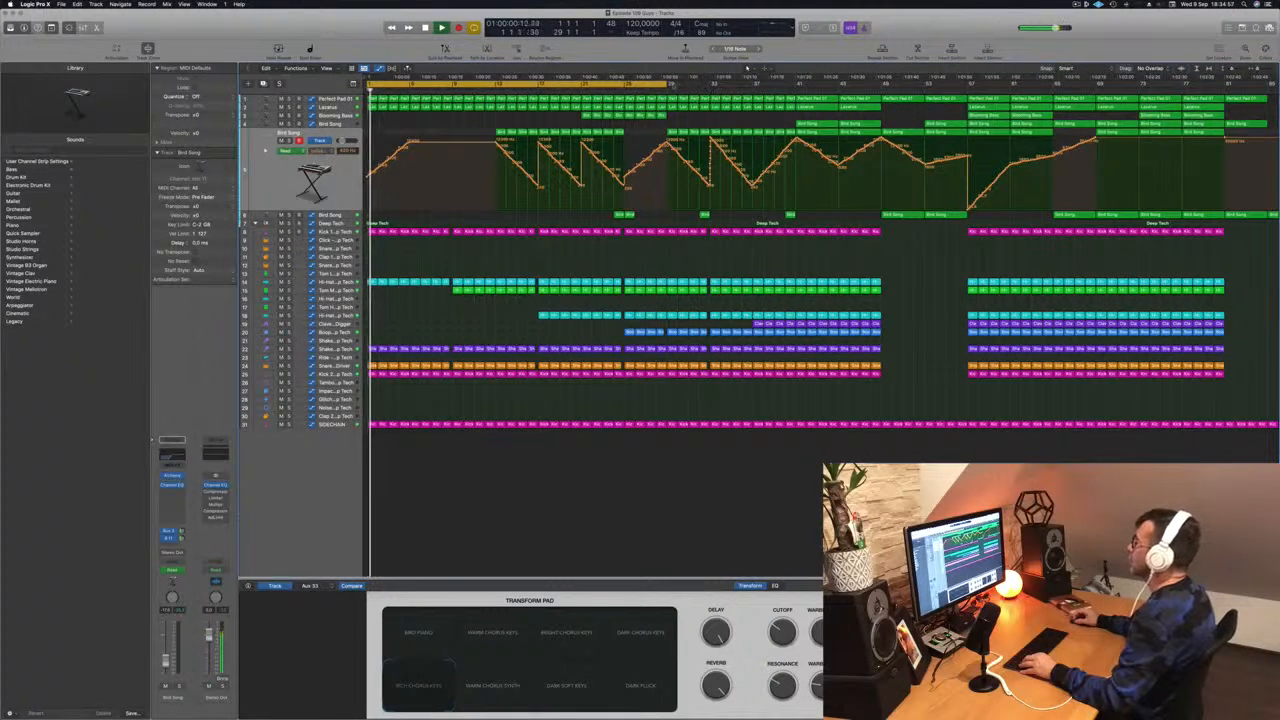
{"action": "left_click_drag", "start_coordinate": [667, 90], "coordinate": [751, 91]}
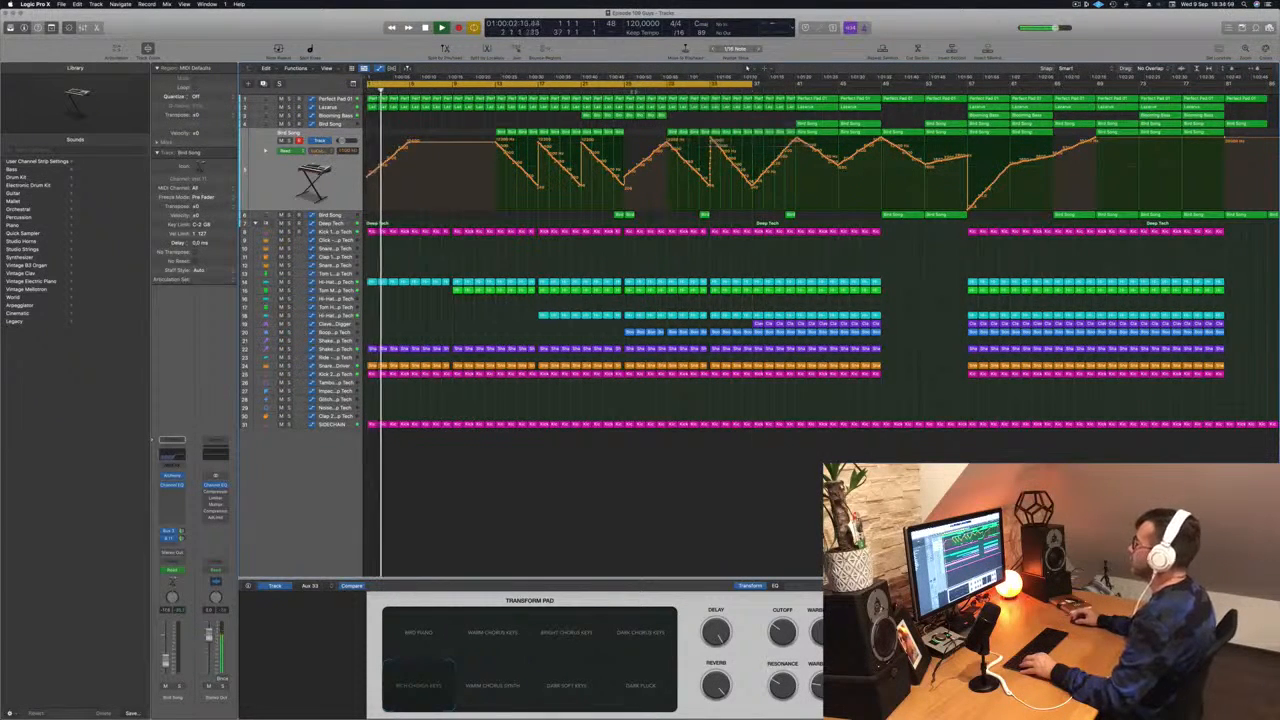
{"action": "scroll", "coordinate": [650, 191], "scroll_direction": "up", "scroll_amount": 5}
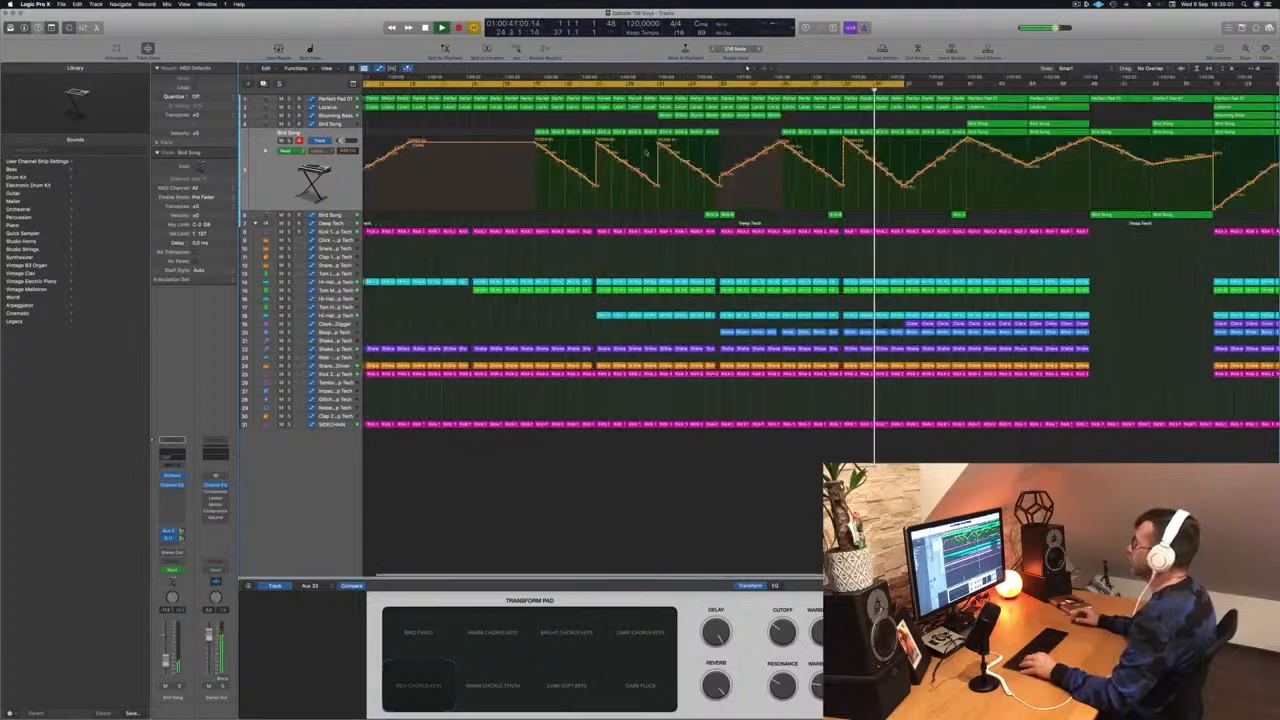
{"action": "scroll", "coordinate": [543, 117], "scroll_direction": "down", "scroll_amount": 5}
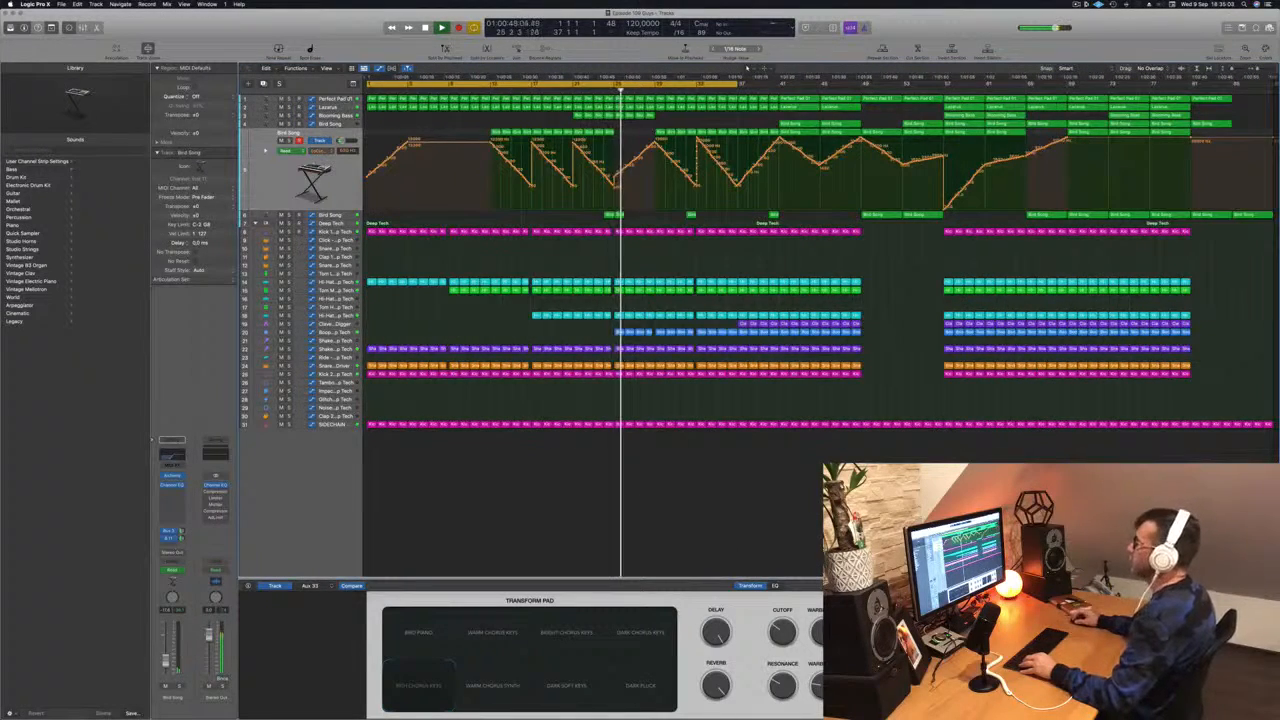
- Select the Perfect Pad track and lower an automation point near bar 17 on its automation lane
{"action": "left_click", "coordinate": [330, 101]}
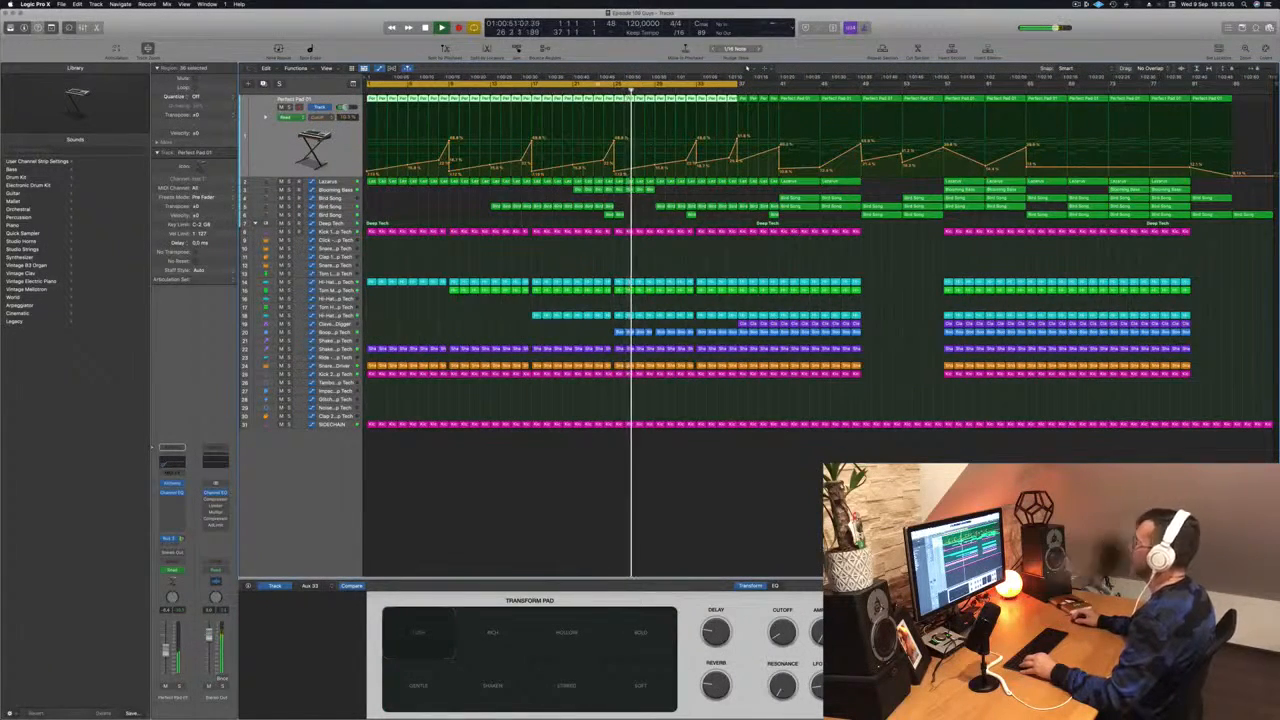
{"action": "left_click", "coordinate": [601, 90]}
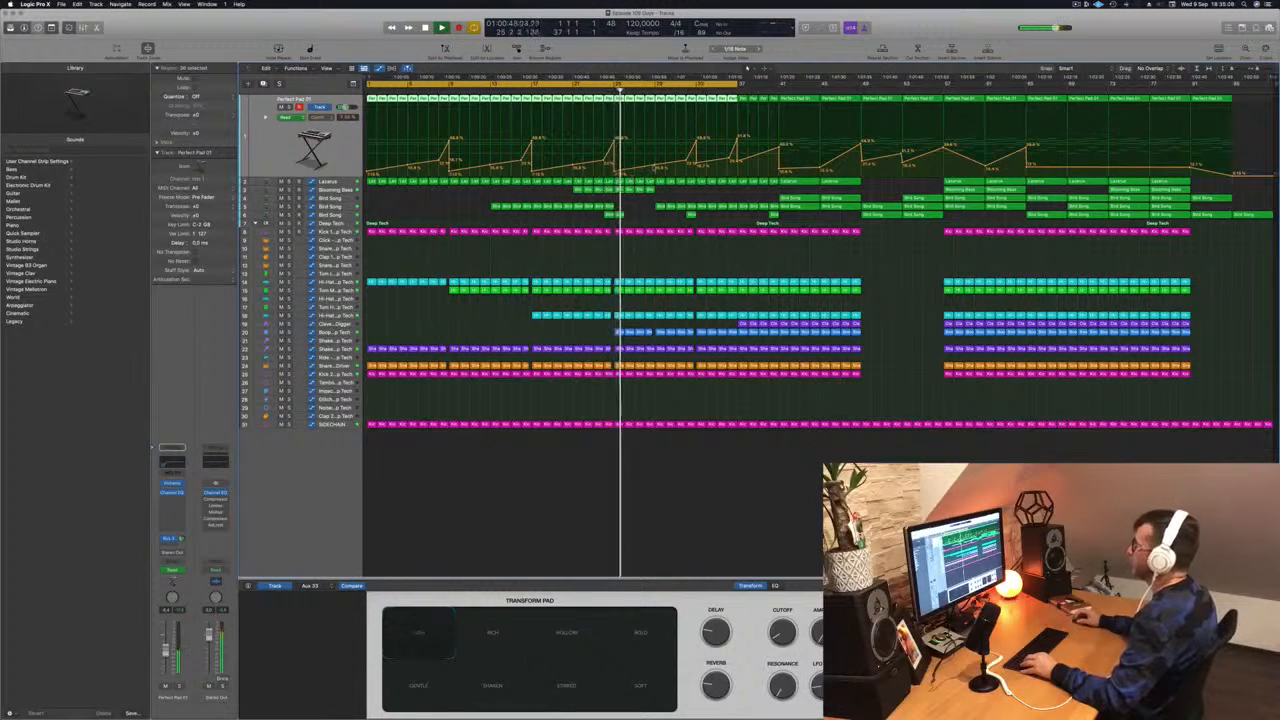
{"action": "left_click_drag", "start_coordinate": [656, 168], "coordinate": [655, 174]}
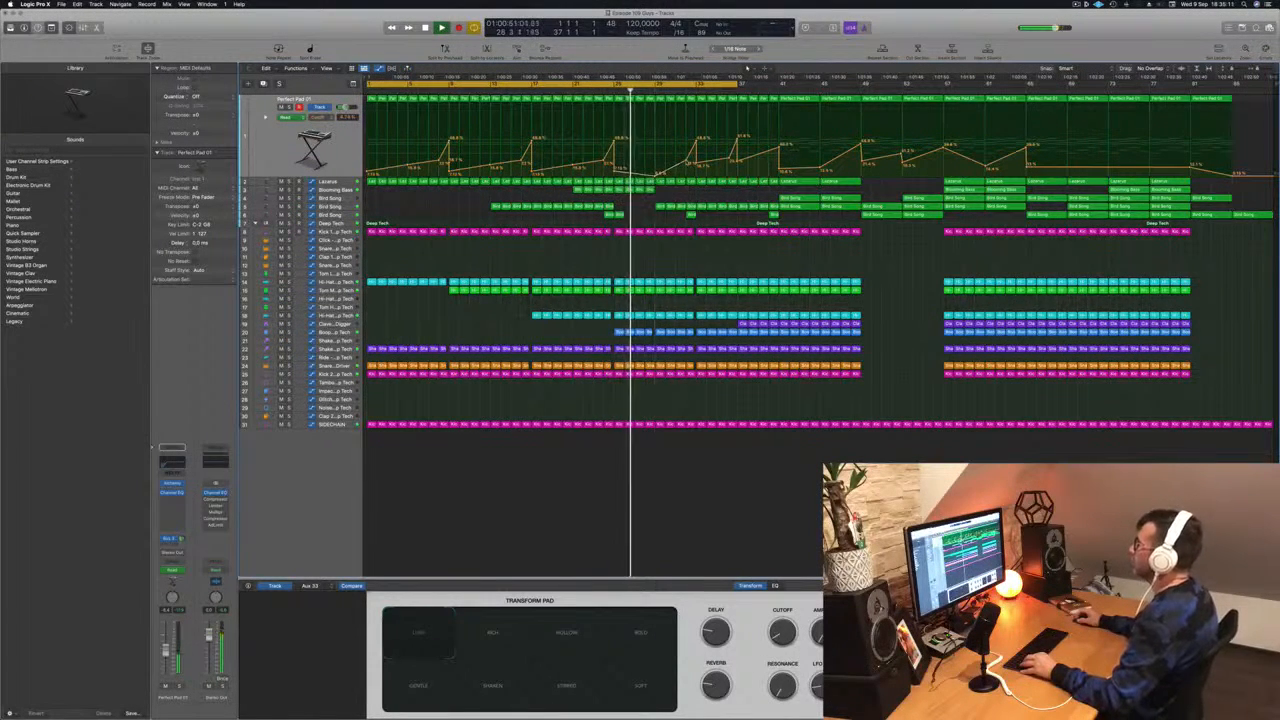
- Move the four selected Blooming Bass regions near bar 17 about a bar later
{"action": "scroll", "coordinate": [659, 207], "scroll_direction": "up", "scroll_amount": 2}
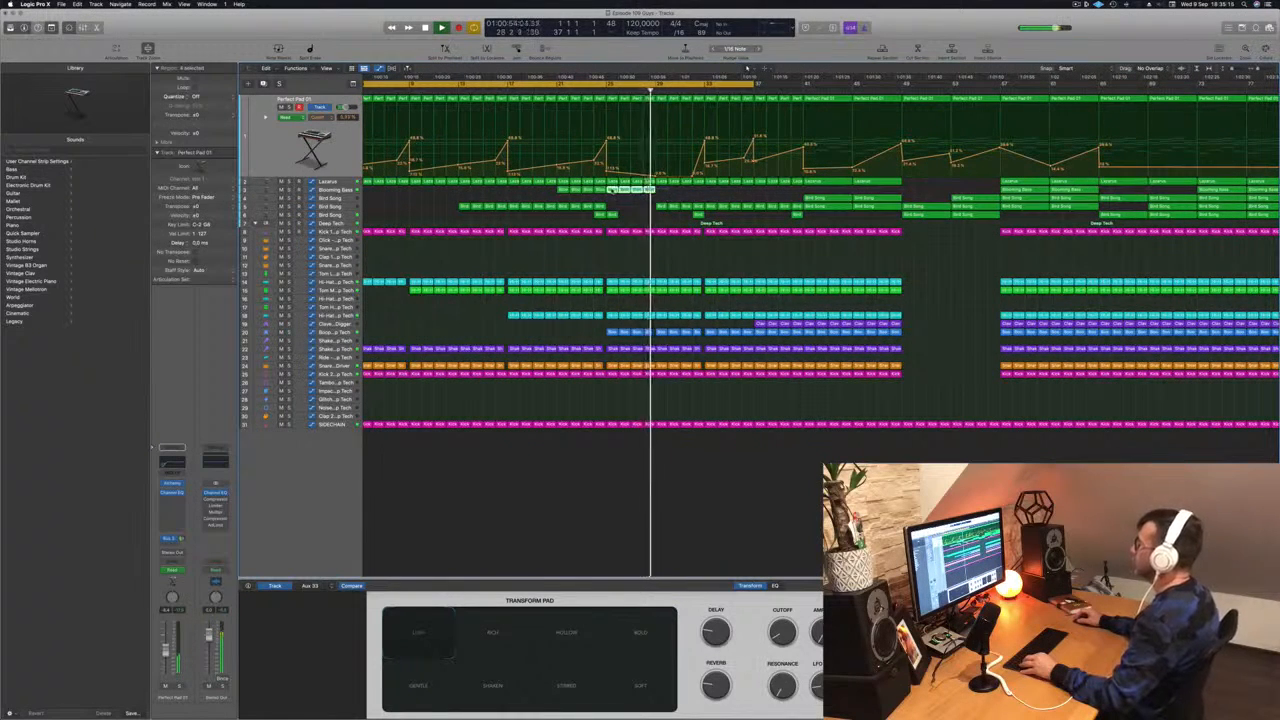
{"action": "left_click_drag", "start_coordinate": [612, 190], "coordinate": [661, 191]}
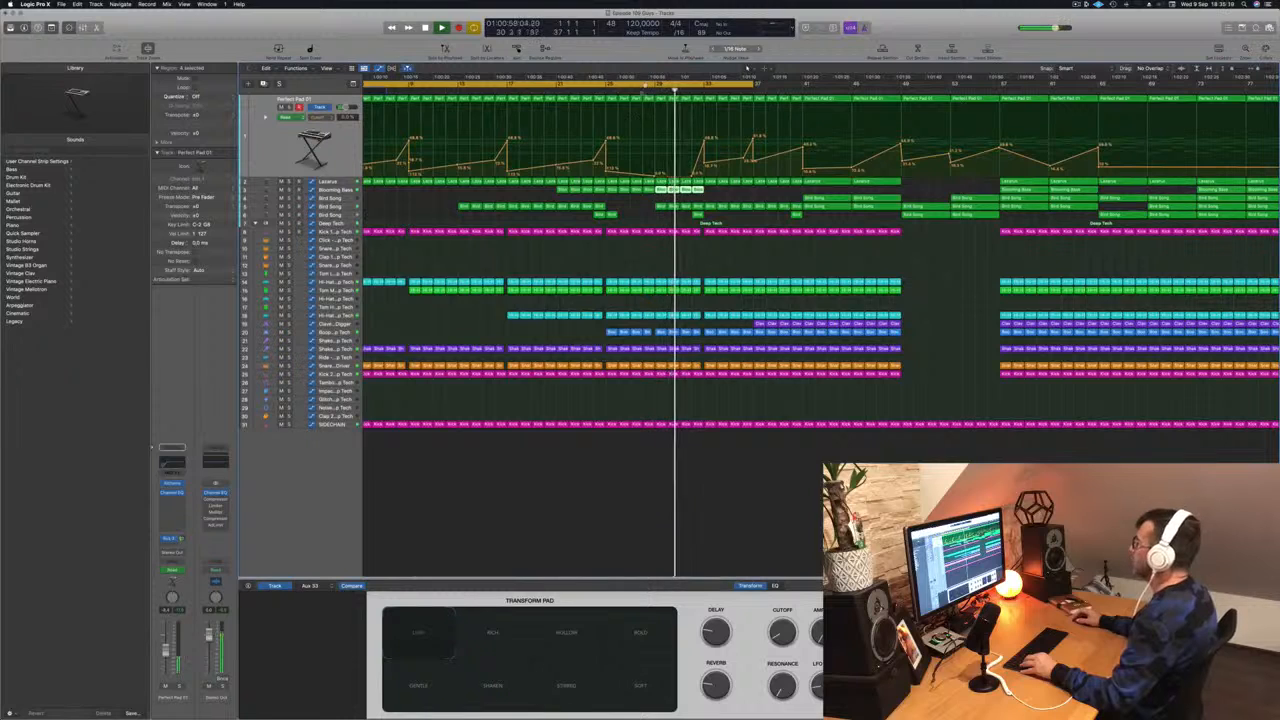
{"action": "left_click", "coordinate": [644, 92]}
{"action": "scroll", "coordinate": [645, 92], "scroll_direction": "down", "scroll_amount": 2}
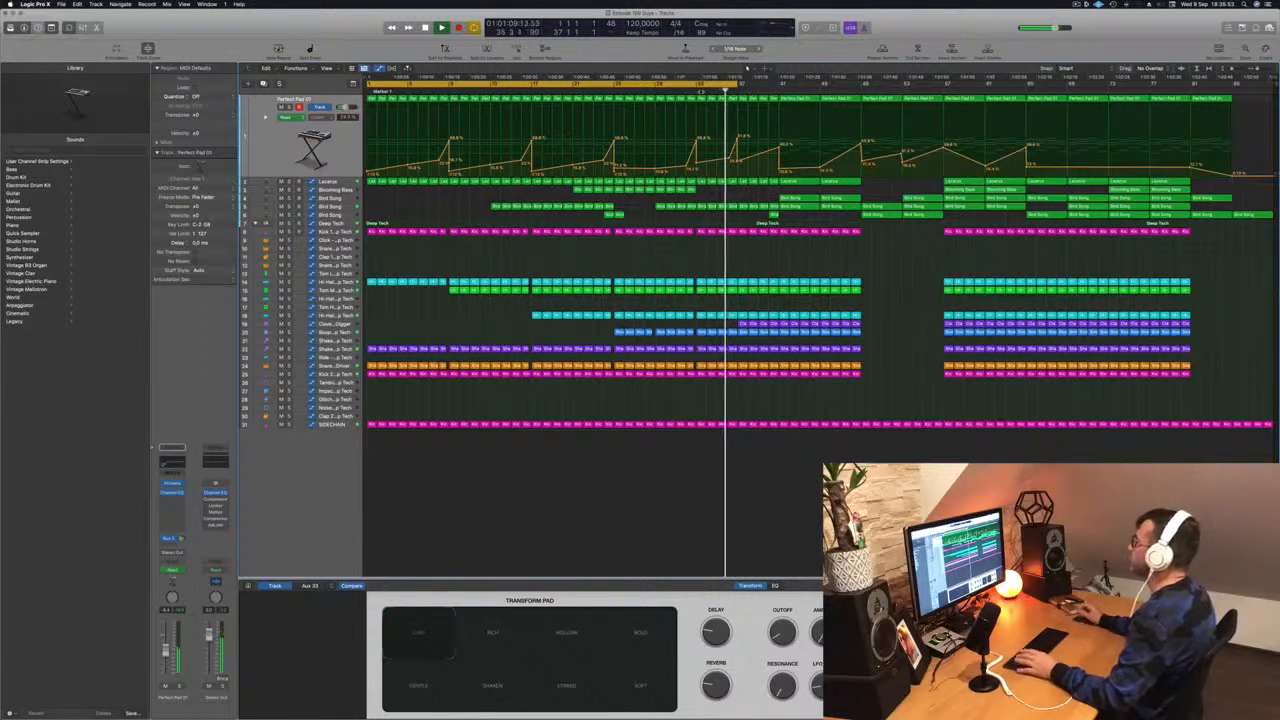
- Shorten the cycle range by pulling its end point earlier
{"action": "left_click", "coordinate": [667, 91]}
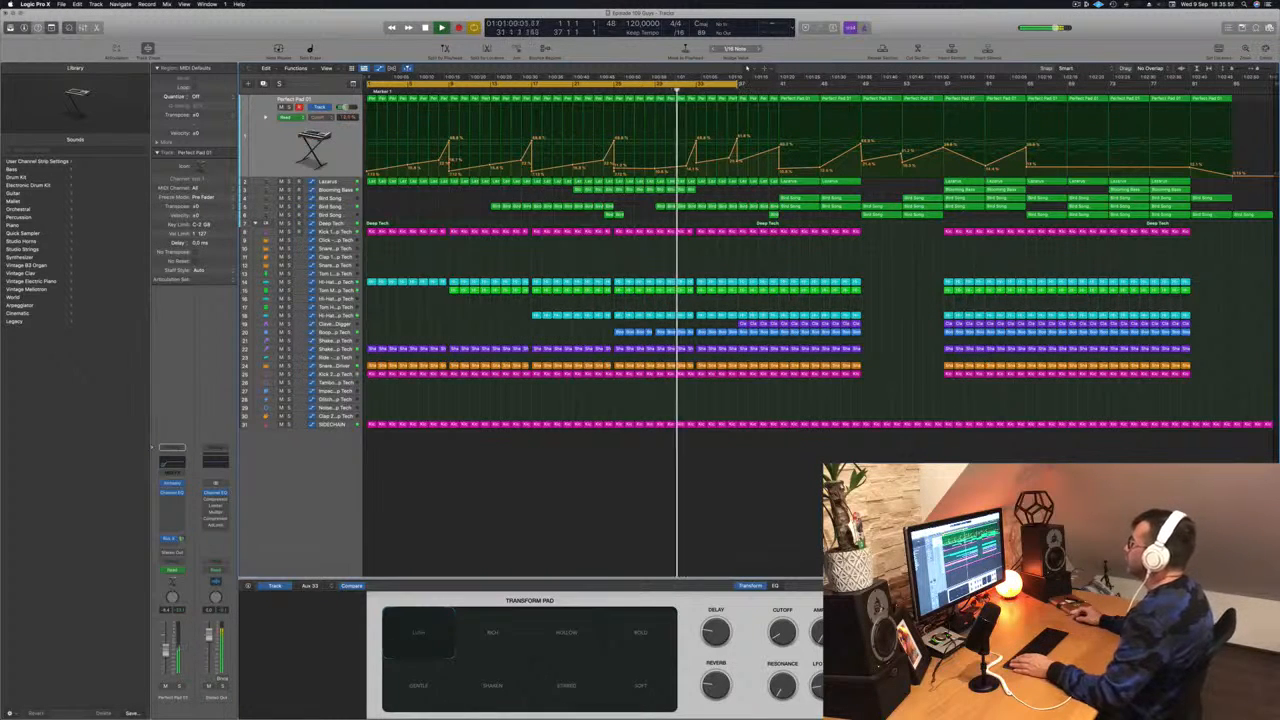
{"action": "left_click_drag", "start_coordinate": [740, 84], "coordinate": [705, 87]}
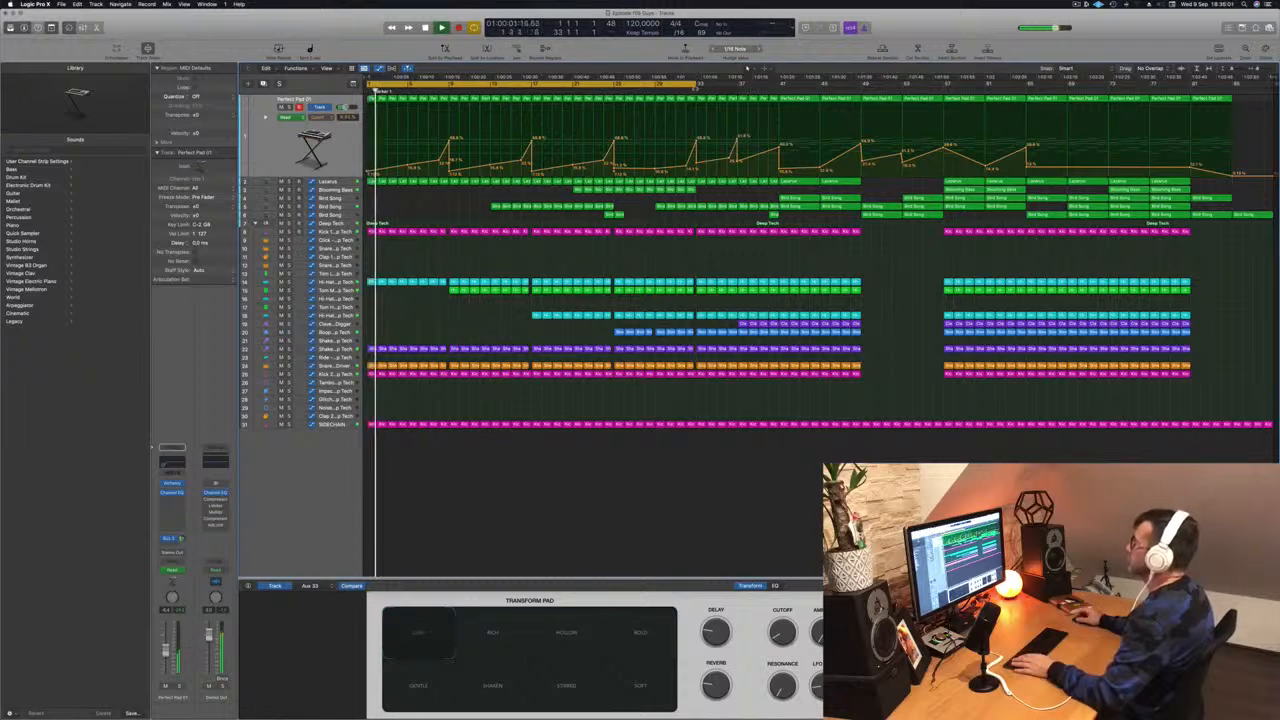
- Play the section from different positions along the timeline to audition the changes
{"action": "left_click", "coordinate": [686, 91]}
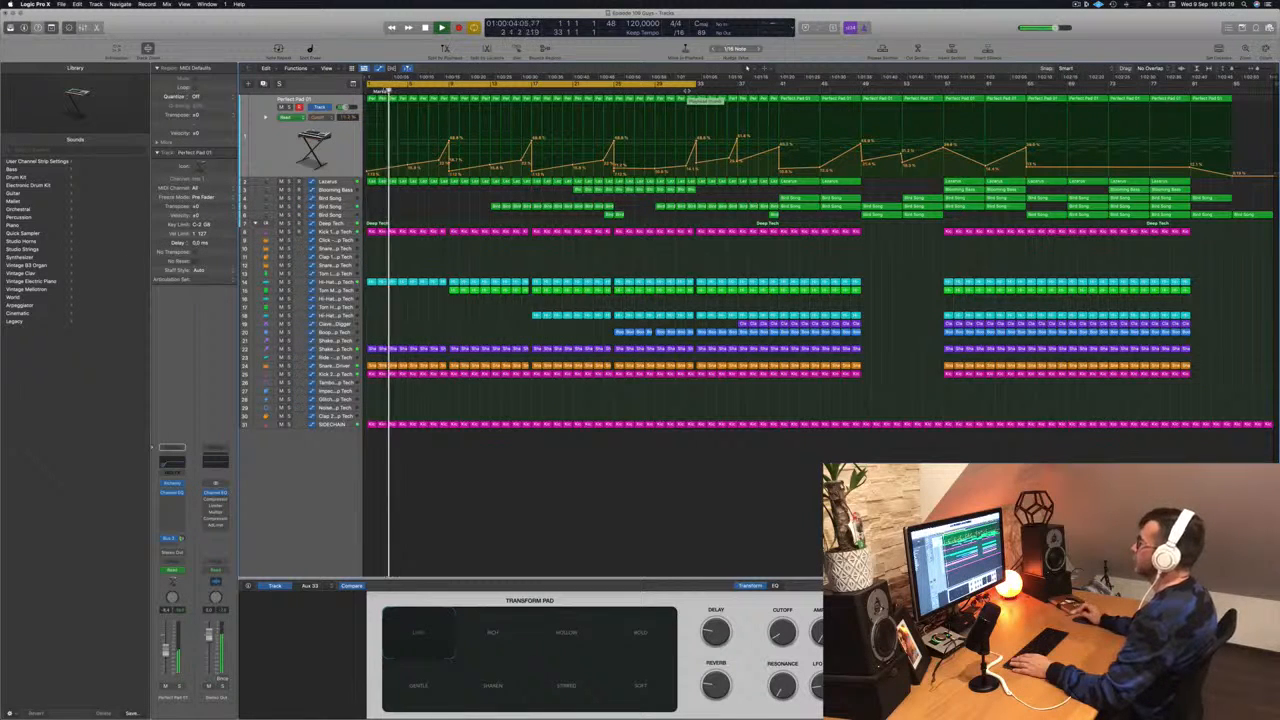
{"action": "left_click", "coordinate": [611, 90]}
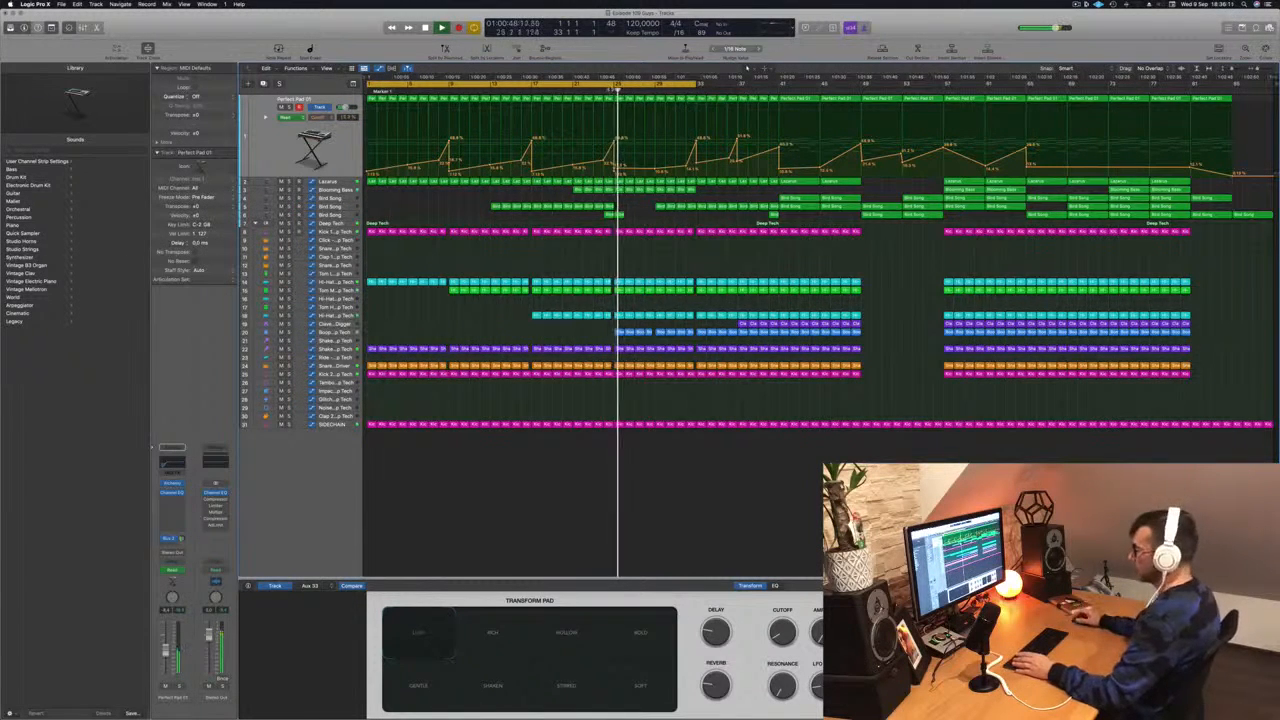
{"action": "left_click", "coordinate": [613, 91]}
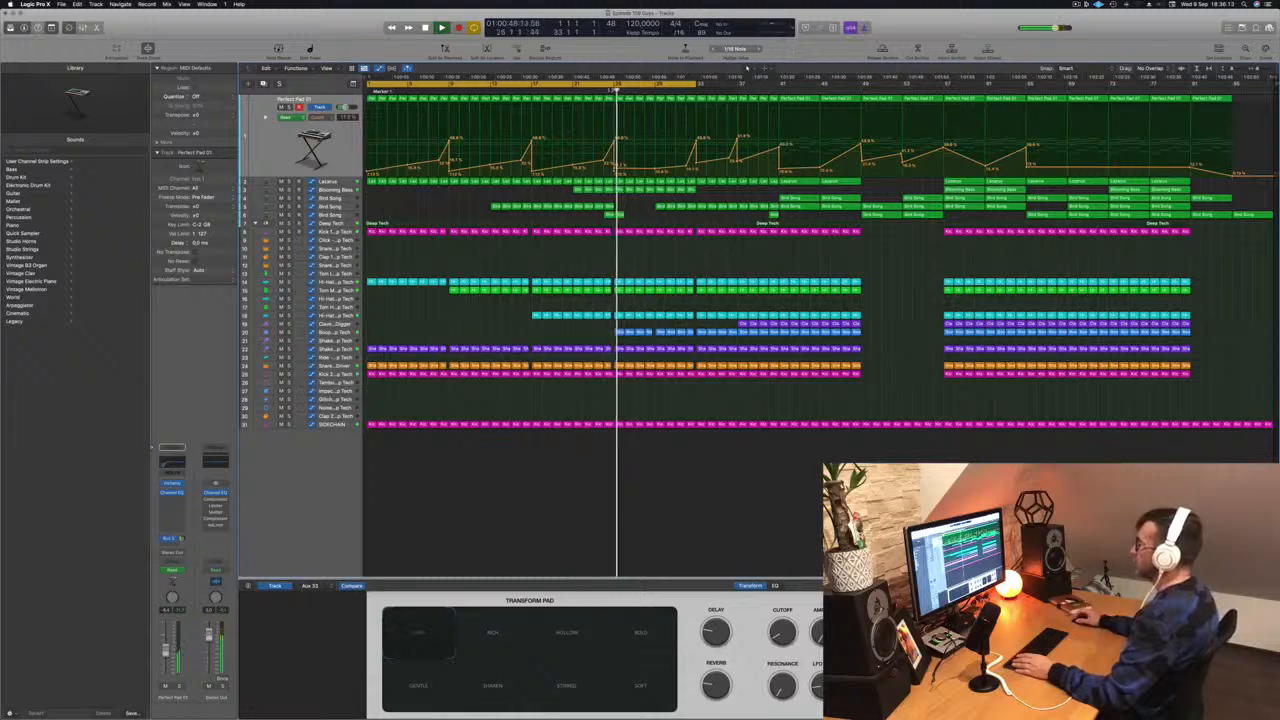
{"action": "left_click", "coordinate": [606, 91]}
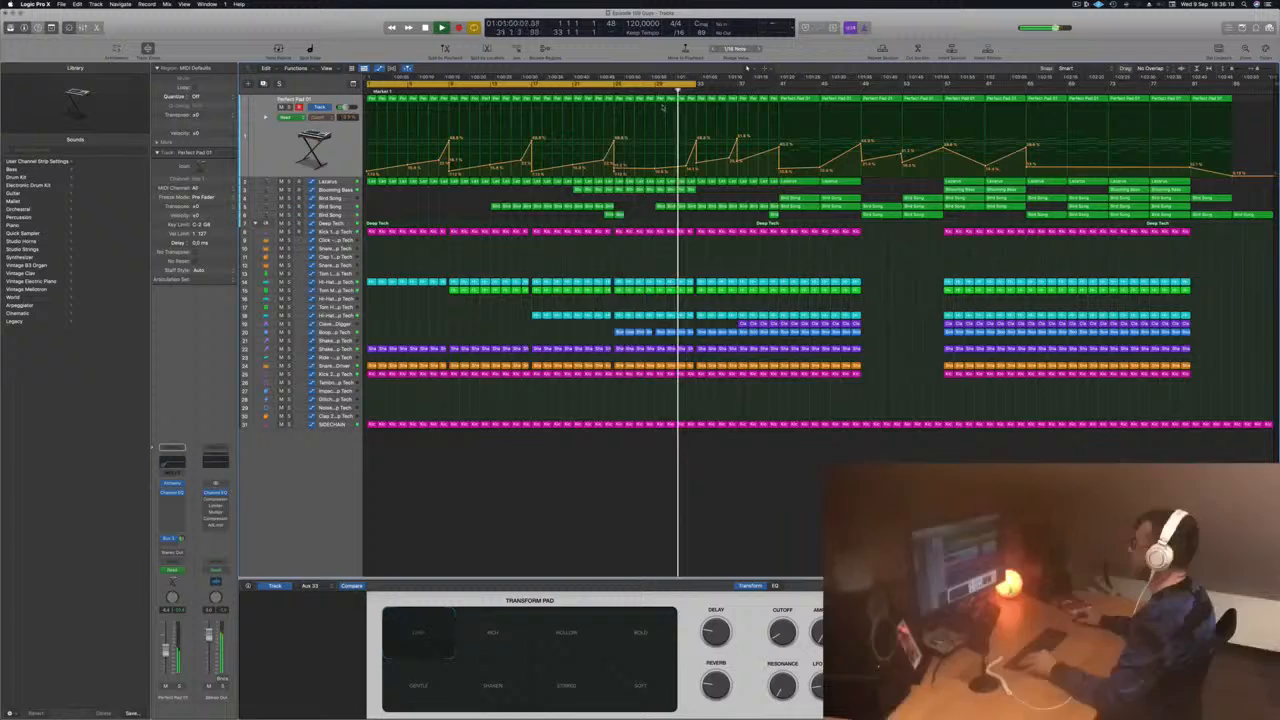
{"action": "key", "text": "super+Right"}
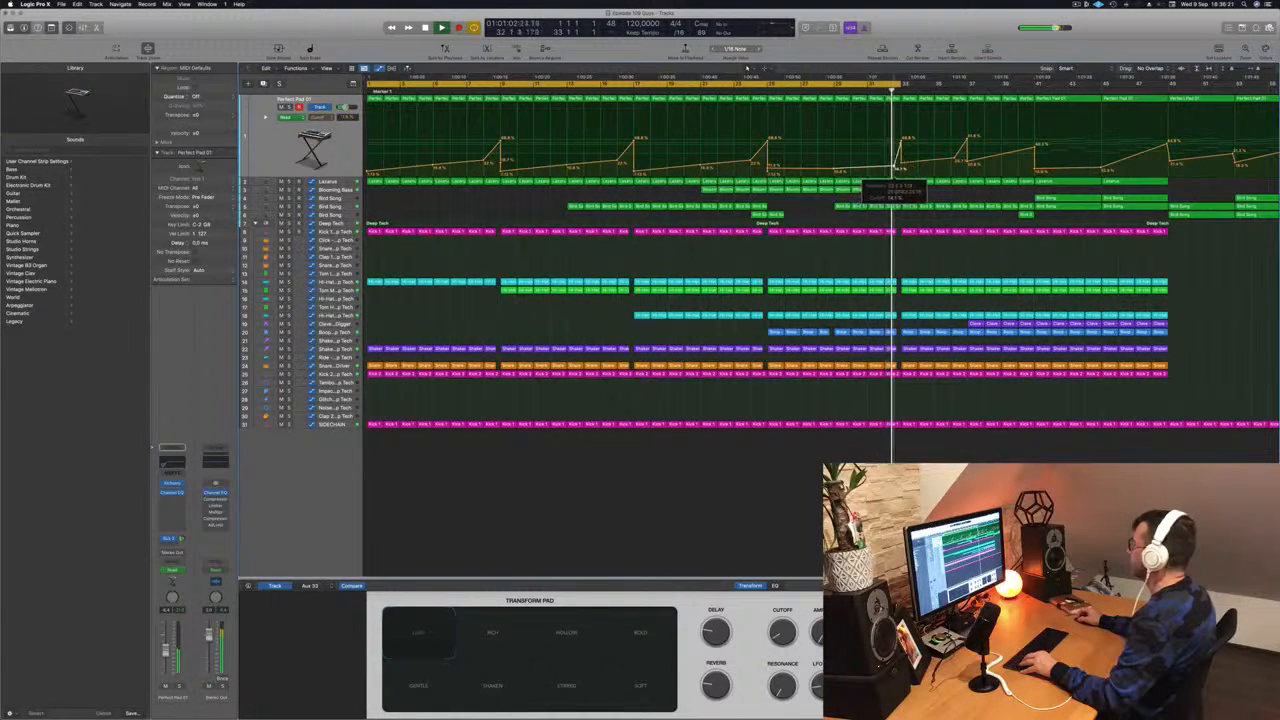
{"action": "key", "text": "Return"}
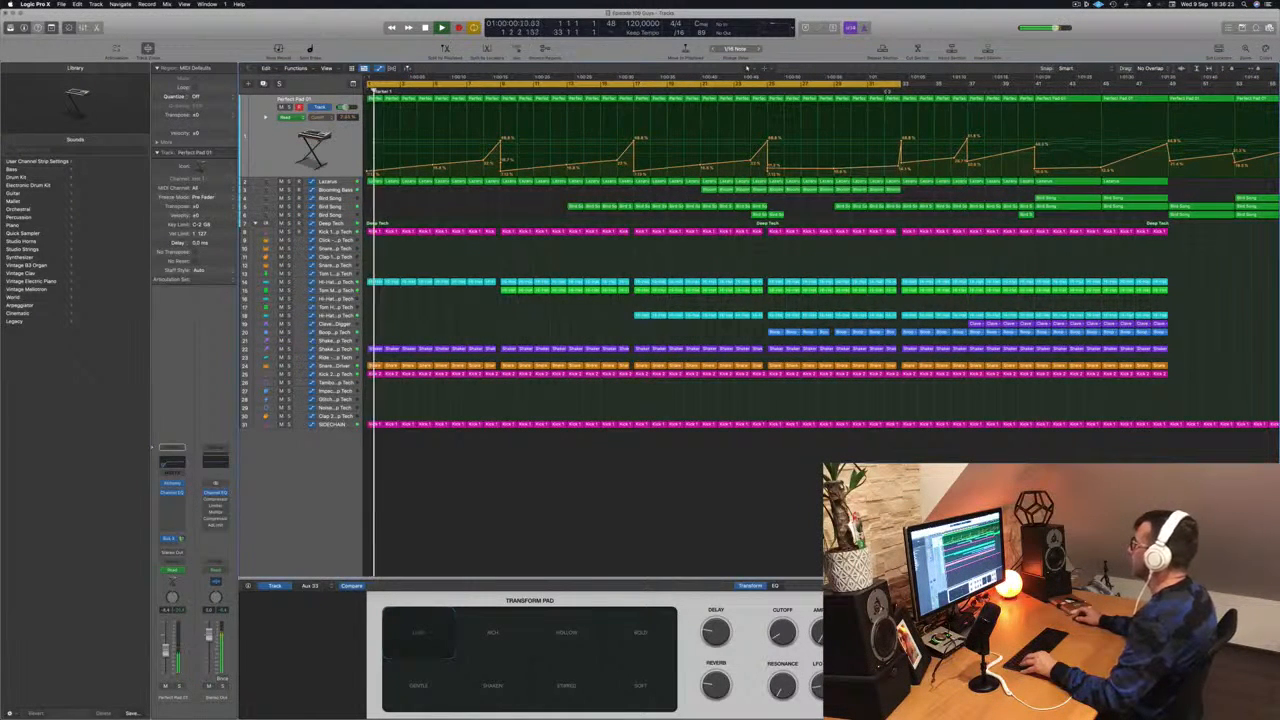
{"action": "left_click", "coordinate": [887, 90]}
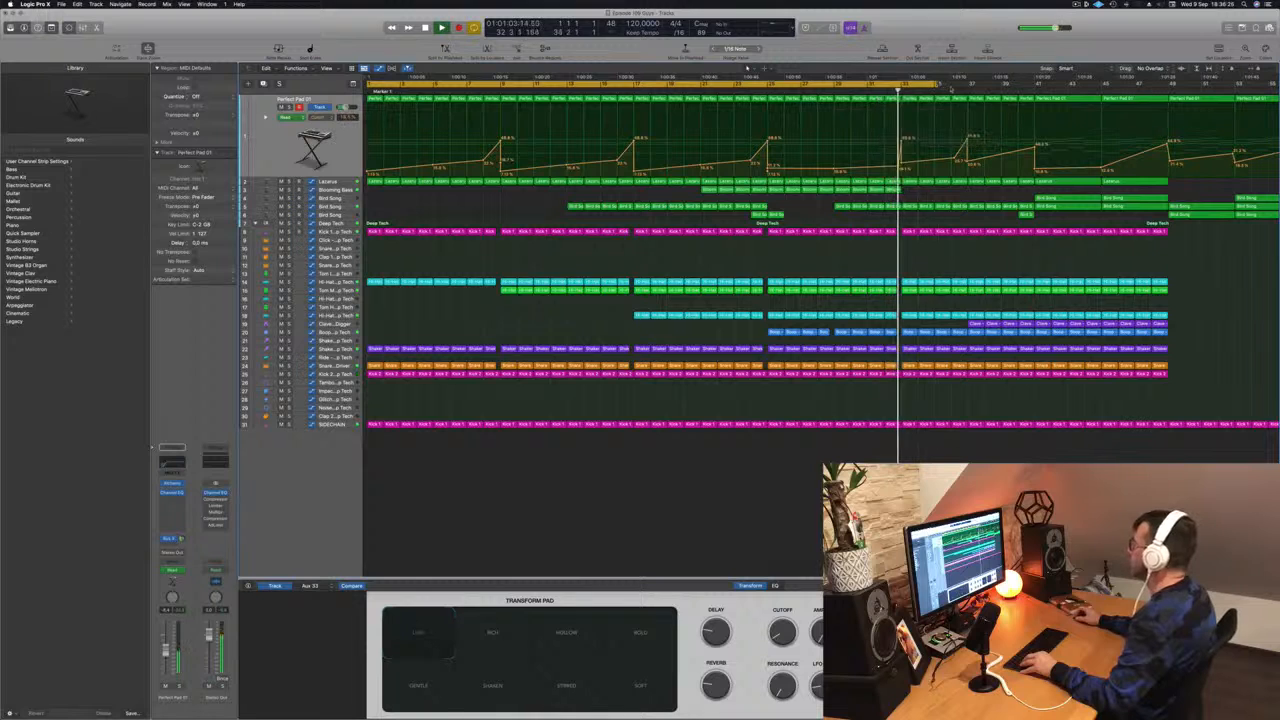
{"action": "left_click", "coordinate": [886, 90]}
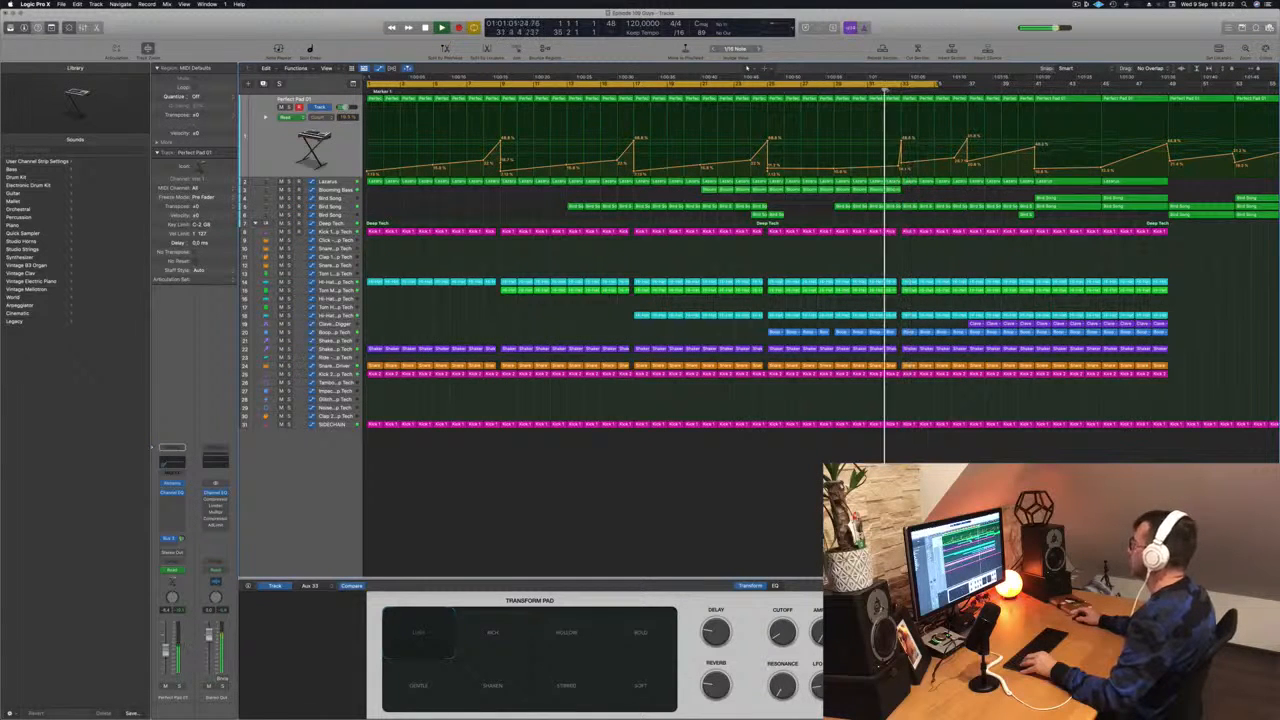
- Lower a Perfect Pad automation point slightly near the playhead
{"action": "left_click_drag", "start_coordinate": [901, 163], "coordinate": [901, 169]}
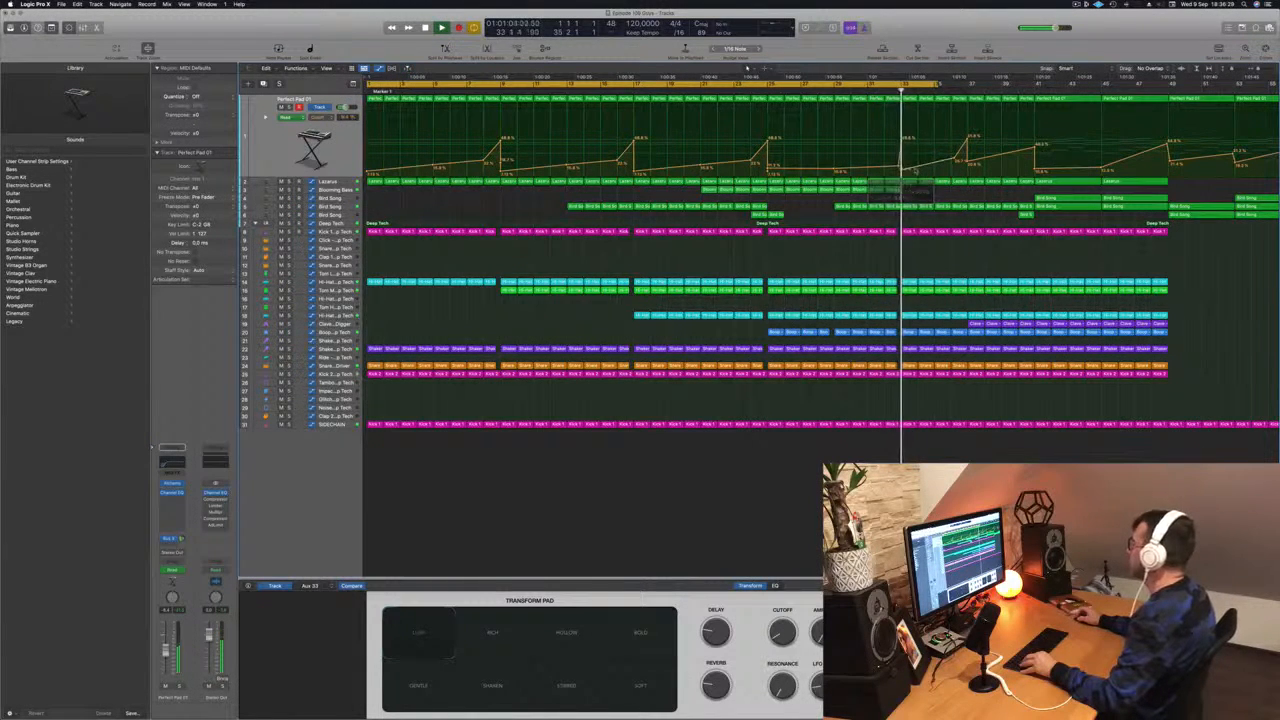
{"action": "key", "text": "super+Right"}
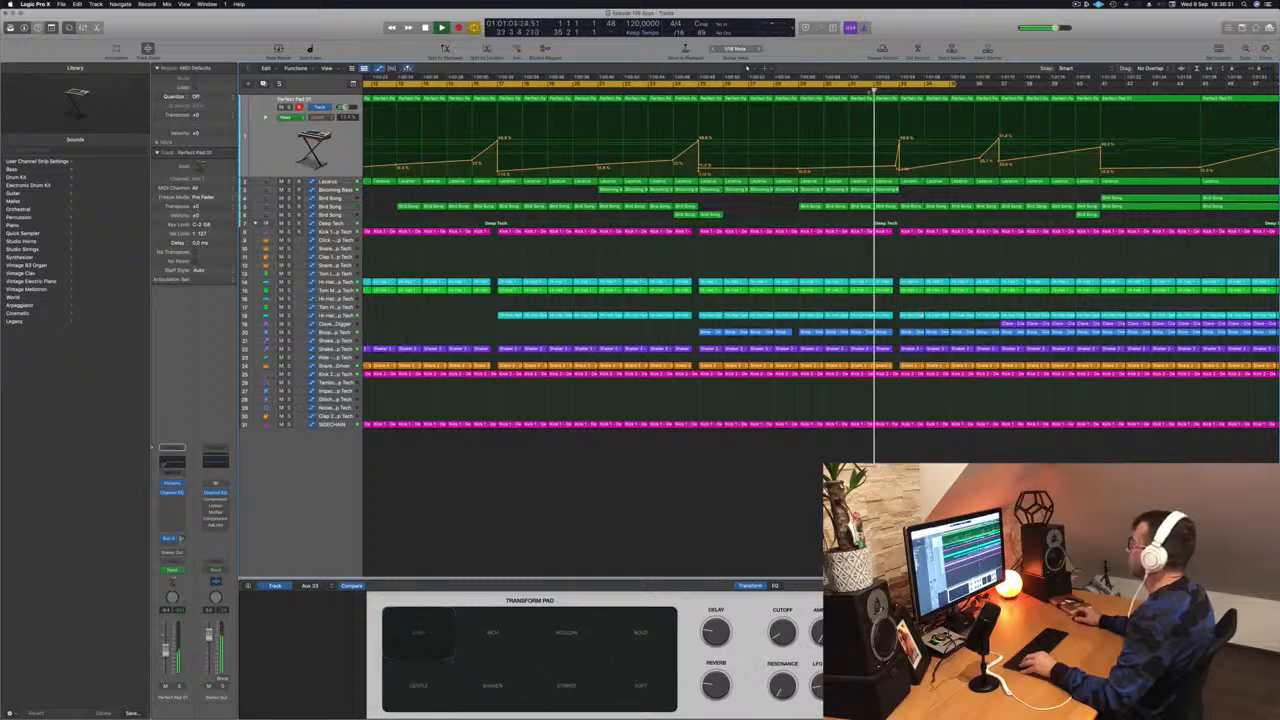
{"action": "key", "text": "super+Left"}
{"action": "key", "text": "super+Left"}
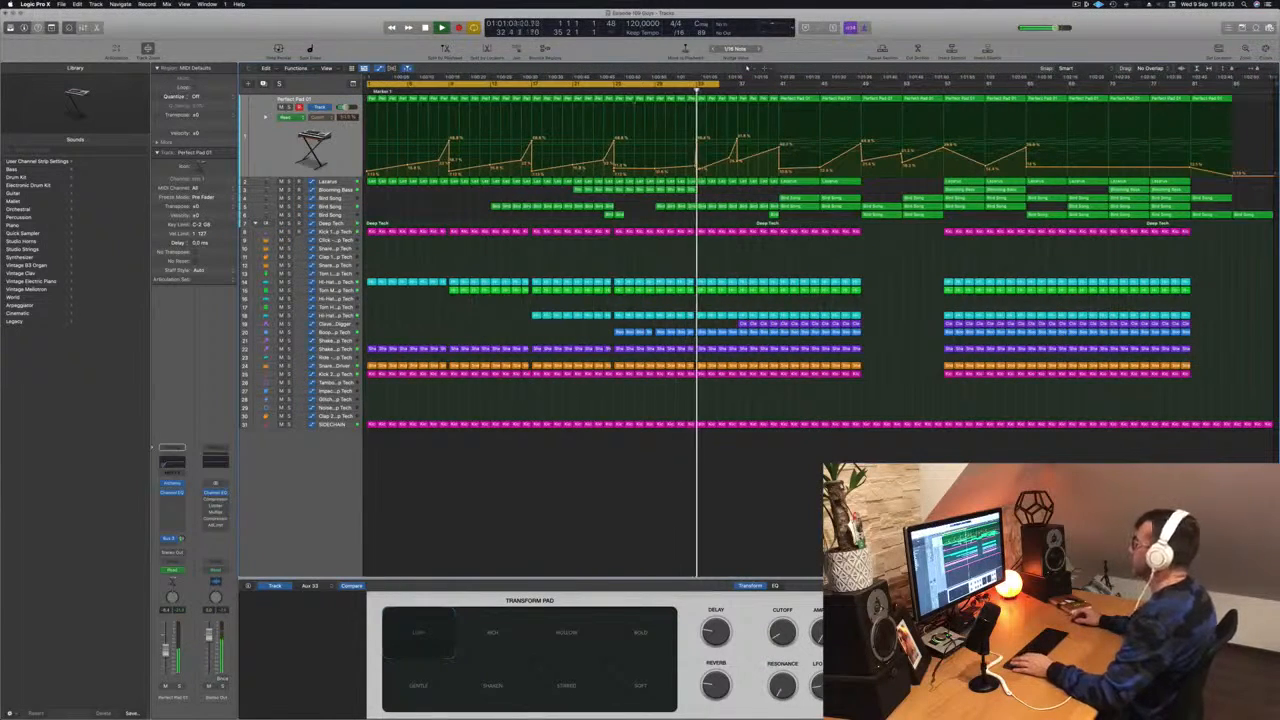
- Select the Lacarsa track and raise a point on its automation lane into a short spike near the playhead
{"action": "key", "text": "Down"}
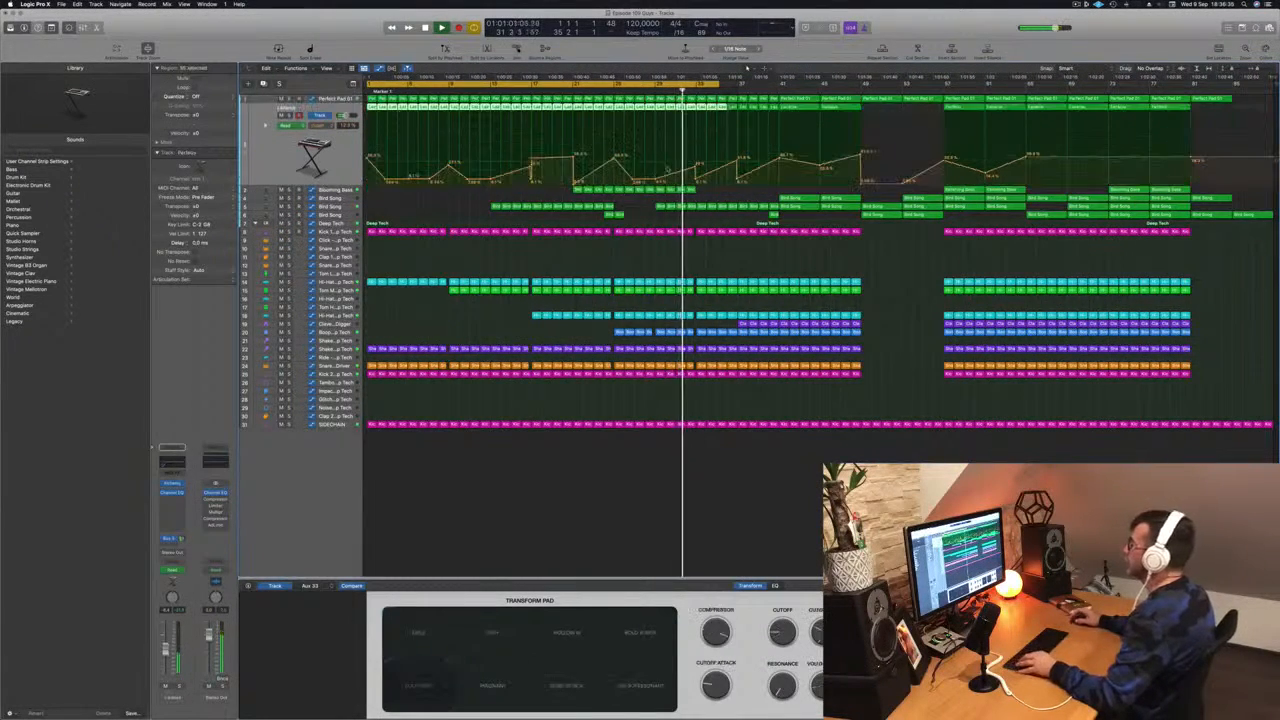
{"action": "key", "text": "super+Right"}
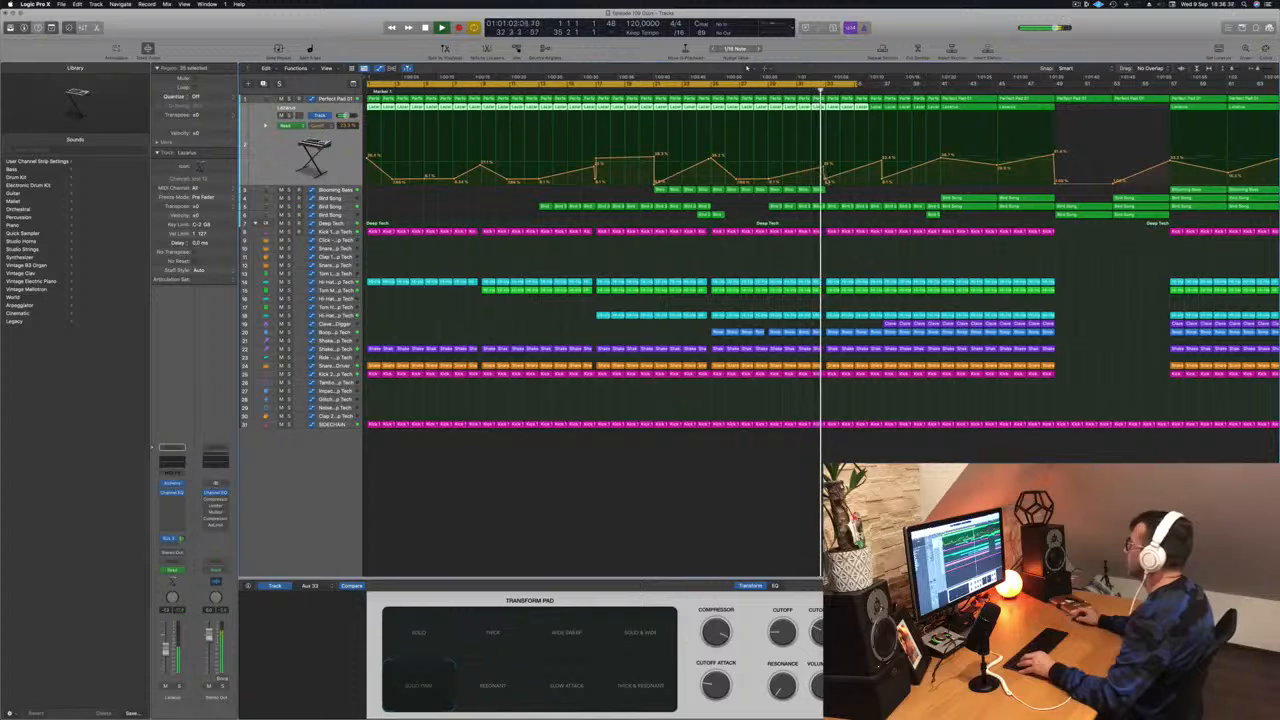
{"action": "left_click", "coordinate": [828, 180]}
{"action": "left_click_drag", "start_coordinate": [828, 180], "coordinate": [829, 143]}
{"action": "key", "text": "comma"}
{"action": "key", "text": "comma"}
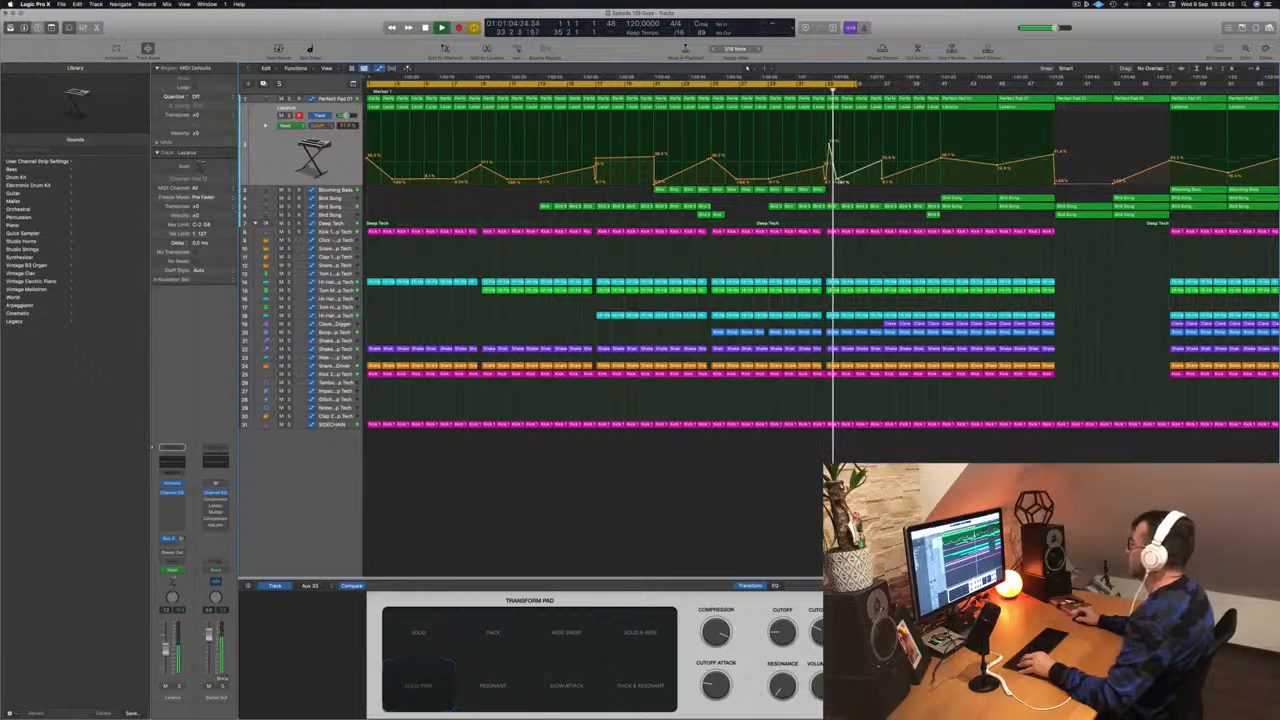
{"action": "left_click_drag", "start_coordinate": [837, 181], "coordinate": [832, 180]}
{"action": "left_click", "coordinate": [818, 93]}
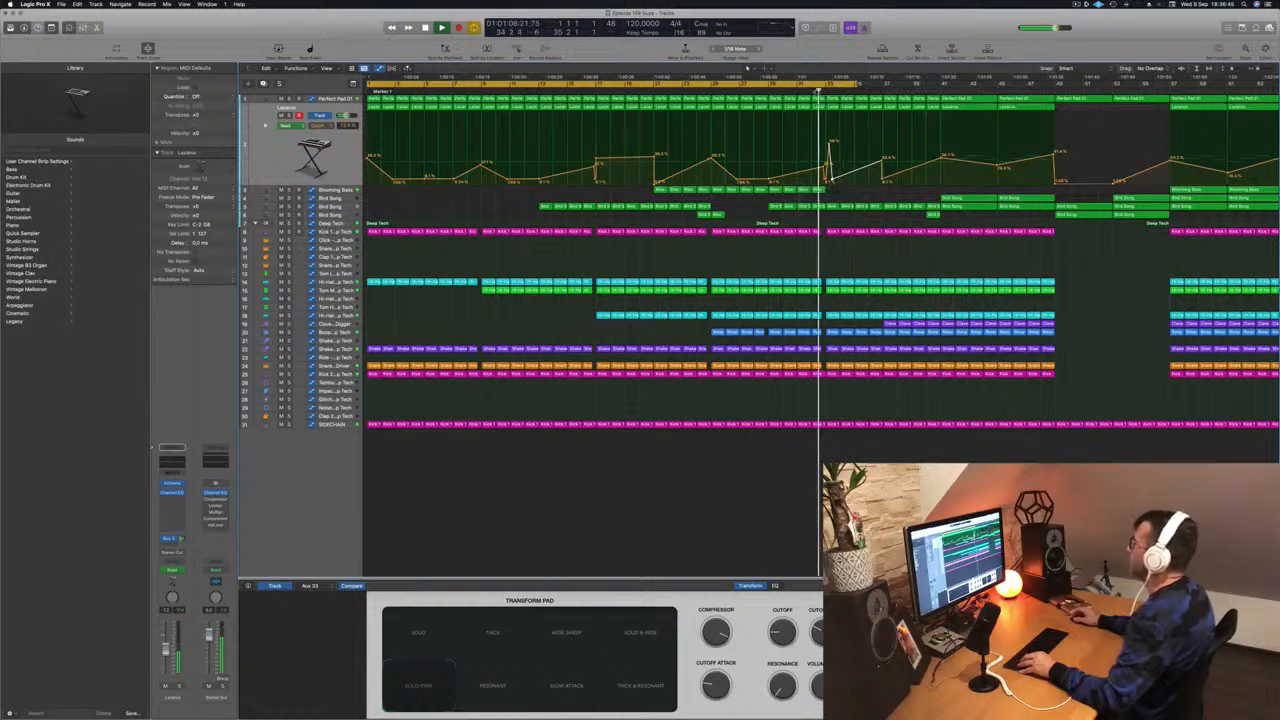
- Nudge the Lacarsa automation spike slightly later and stop playback
{"action": "key", "text": "super+Left"}
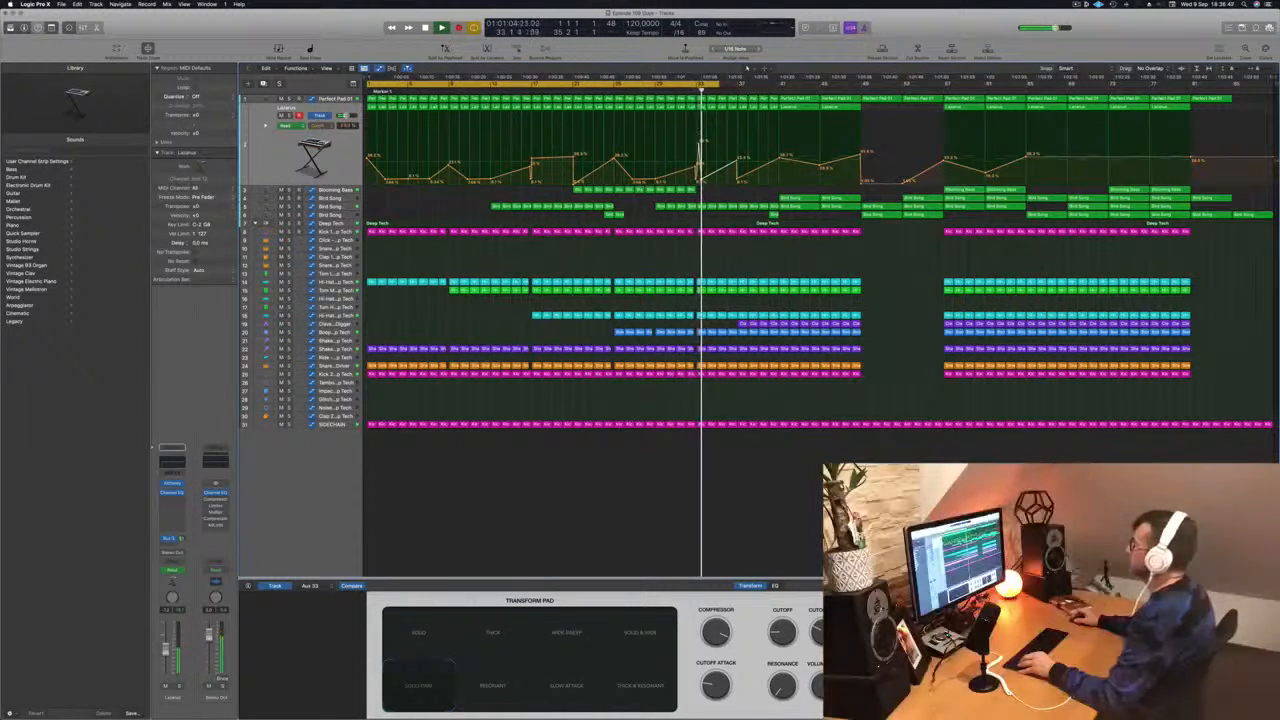
{"action": "left_click", "coordinate": [686, 92]}
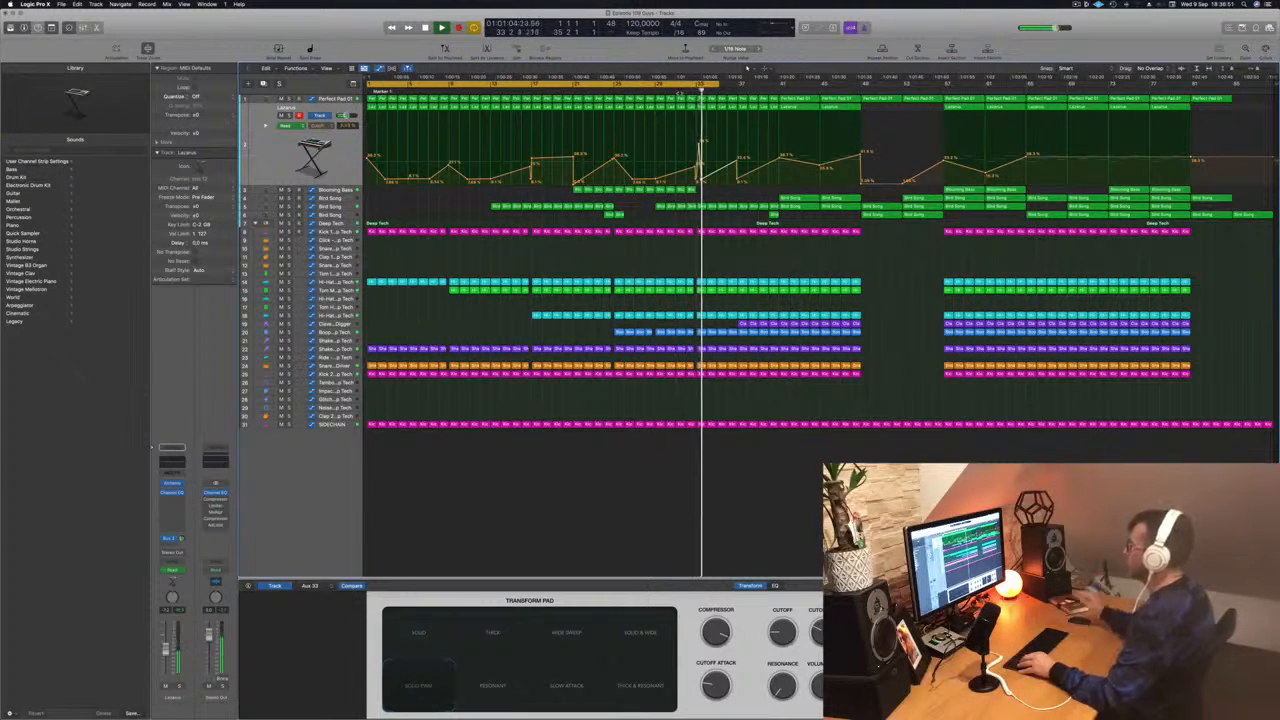
{"action": "key", "text": "super+Right"}
{"action": "key", "text": "super+Right"}
{"action": "key", "text": "super+Right"}
{"action": "key", "text": "super+Right"}
{"action": "key", "text": "super+Right"}
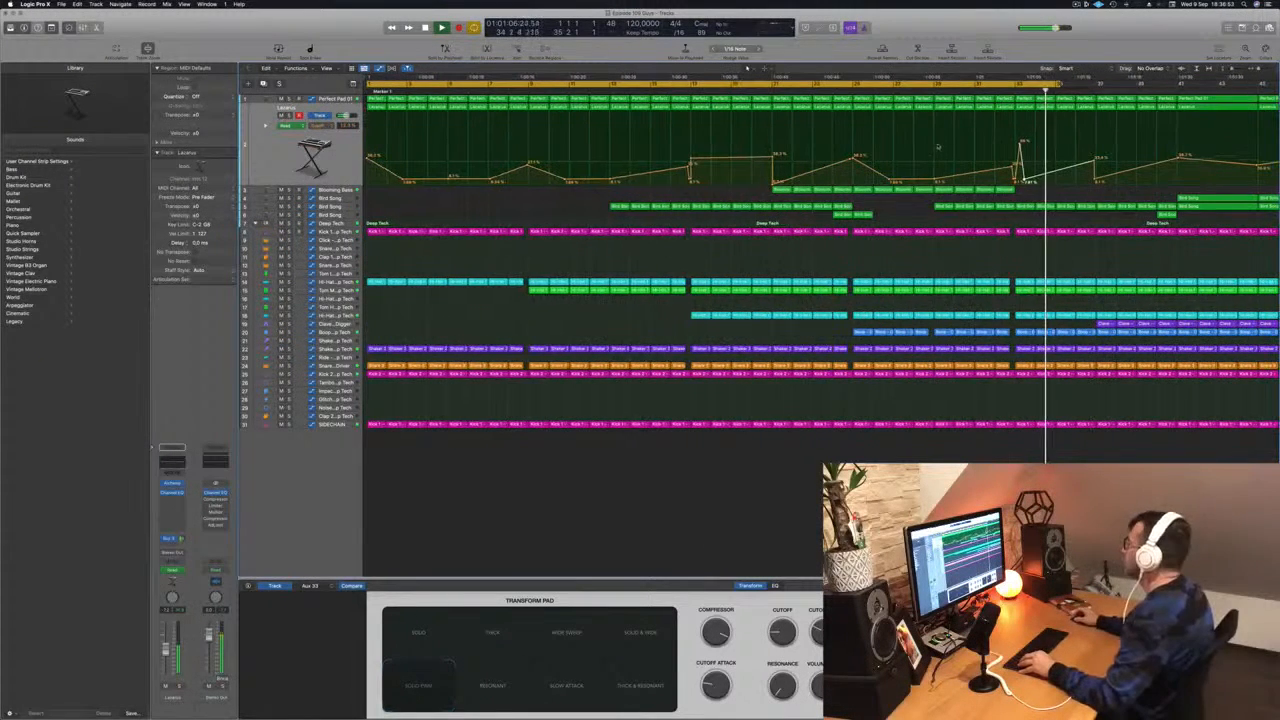
{"action": "left_click_drag", "start_coordinate": [1024, 180], "coordinate": [1028, 180]}
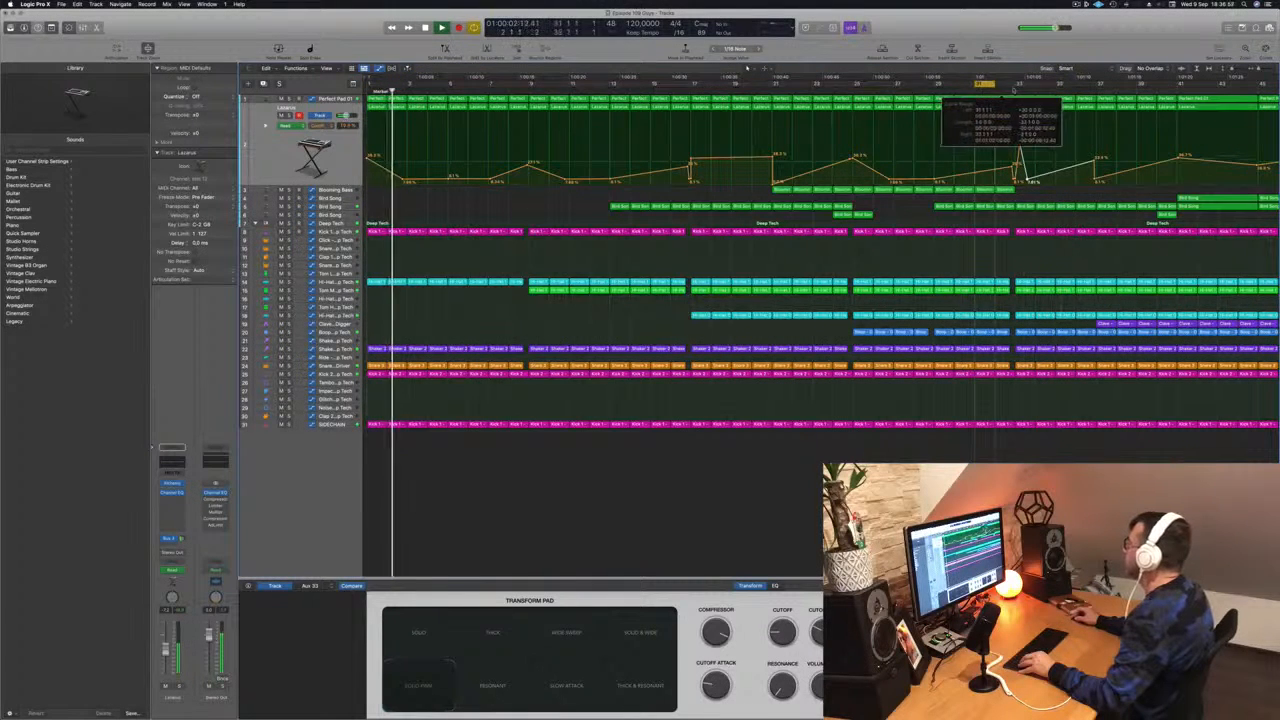
{"action": "key", "text": "space"}
- Shift the Lacarsa automation spike slightly earlier
{"action": "key", "text": "super+Right"}
{"action": "key", "text": "super+Right"}
{"action": "key", "text": "super+Right"}
{"action": "key", "text": "super+Right"}
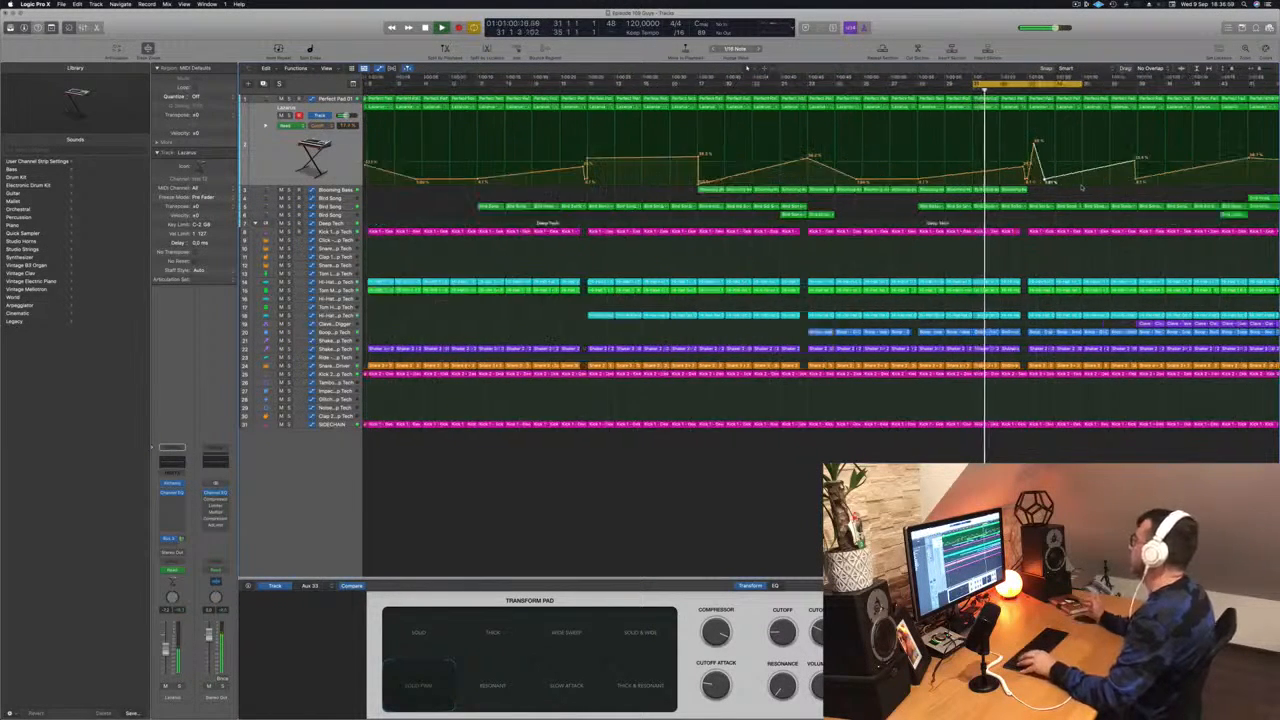
{"action": "key", "text": "super+Left"}
{"action": "key", "text": "super+Left"}
{"action": "key", "text": "super+Right"}
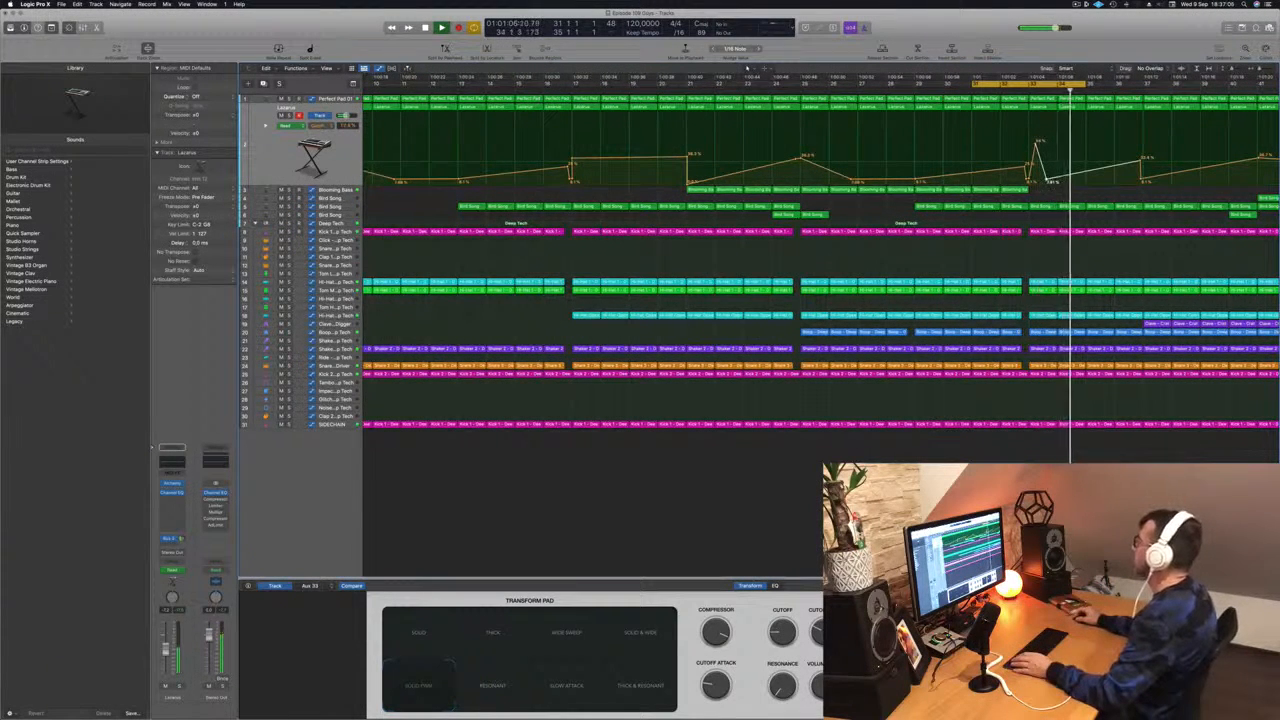
{"action": "left_click_drag", "start_coordinate": [1047, 180], "coordinate": [1045, 181]}
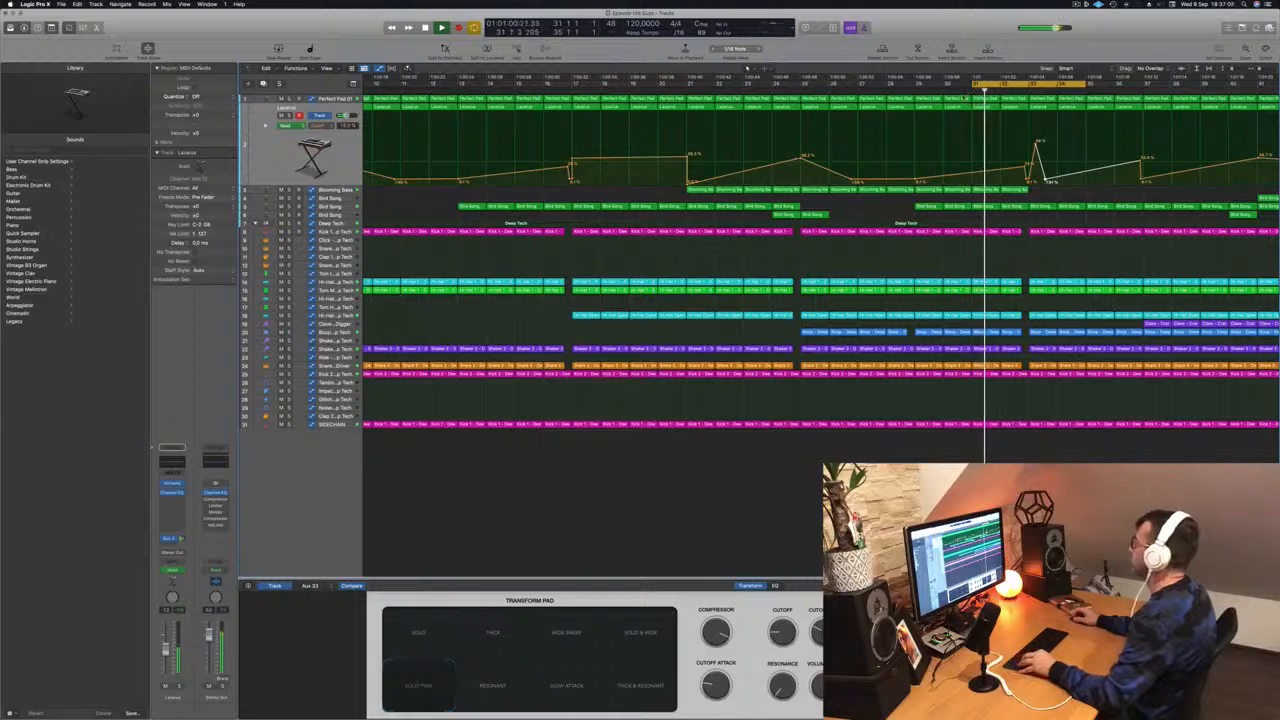
{"action": "key", "text": "super+Left"}
{"action": "key", "text": "super+Left"}
{"action": "key", "text": "super+Left"}
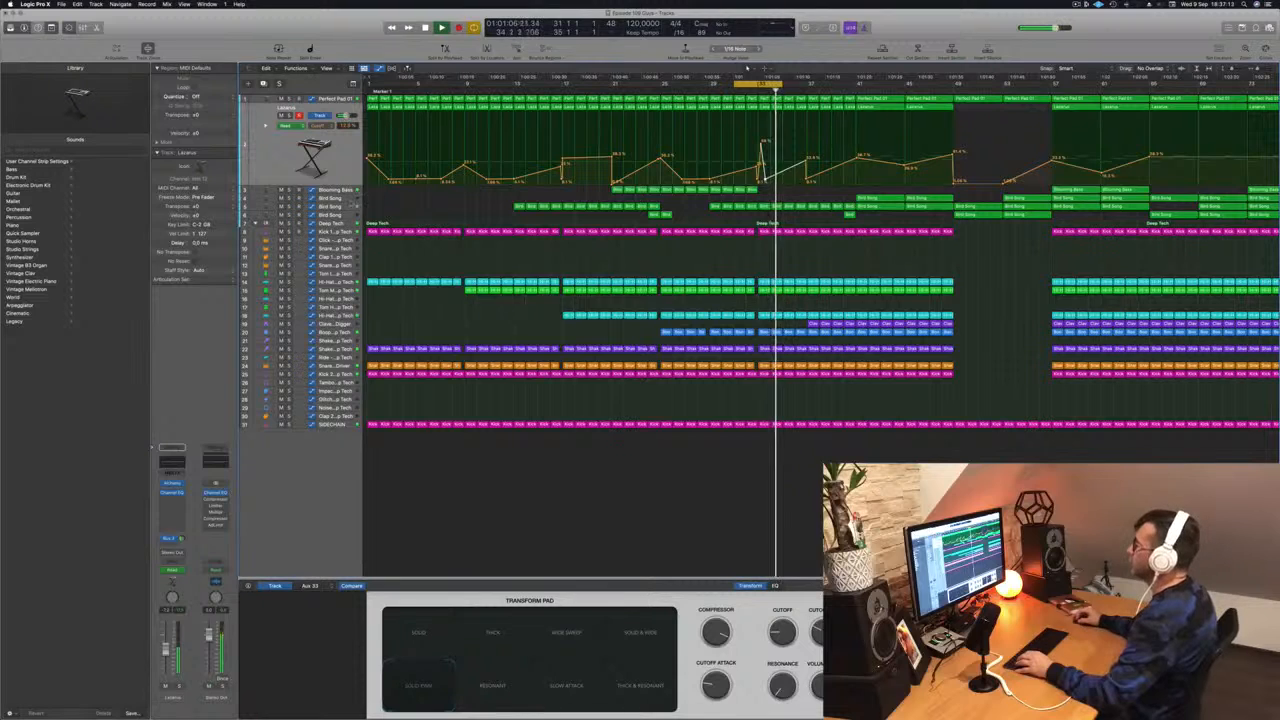
- Move a Blooming Bass region near the playhead slightly earlier and extend its end a little
{"action": "scroll", "coordinate": [913, 197], "scroll_direction": "left", "scroll_amount": 2}
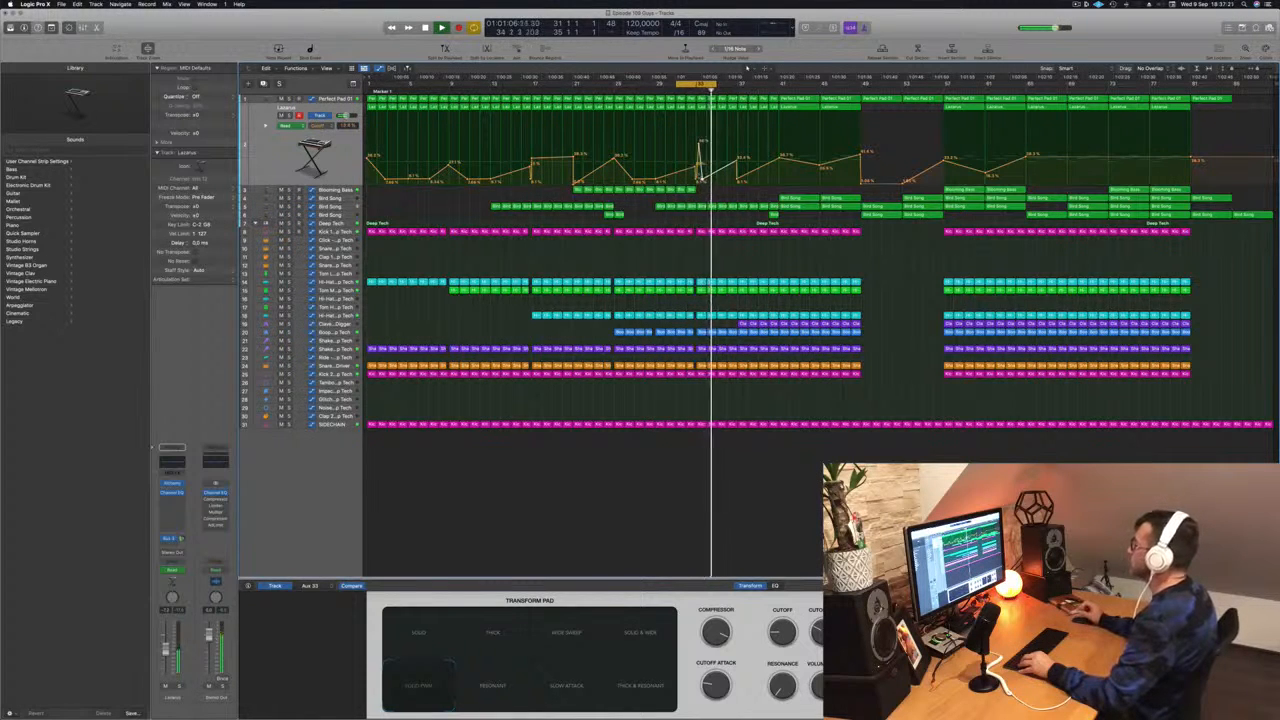
{"action": "key", "text": "super+Right"}
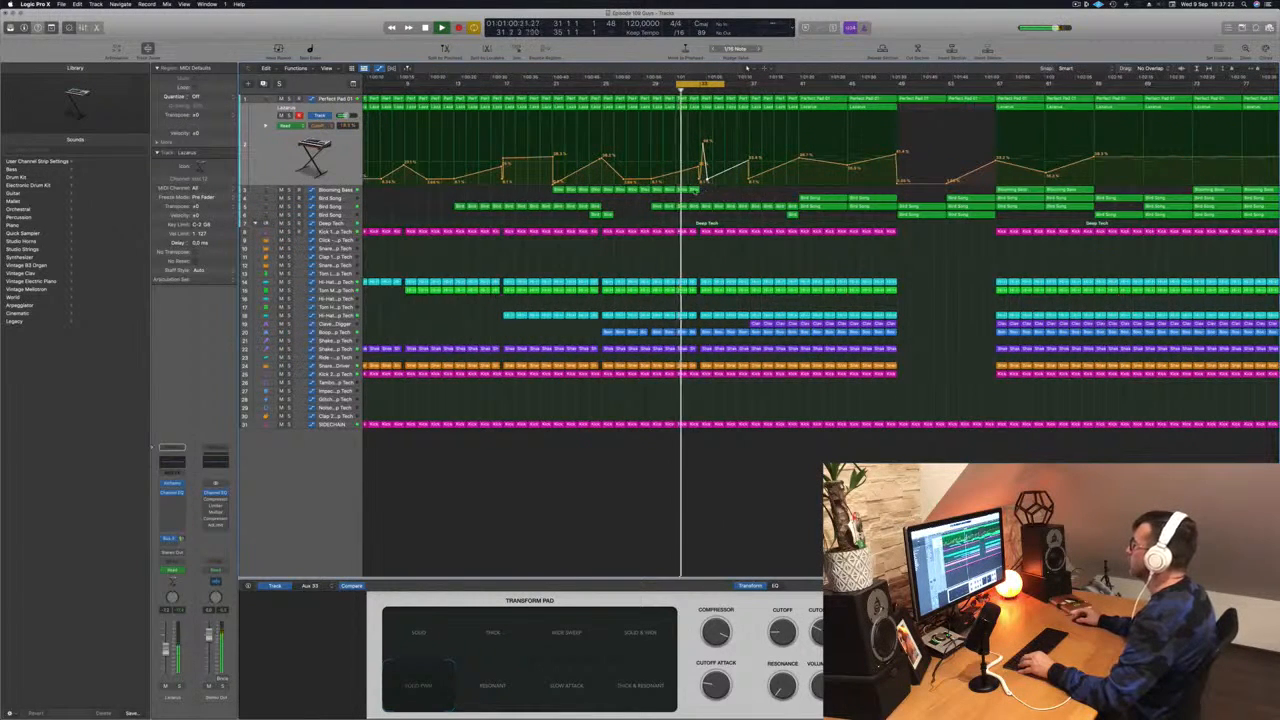
{"action": "left_click_drag", "start_coordinate": [706, 194], "coordinate": [682, 189]}
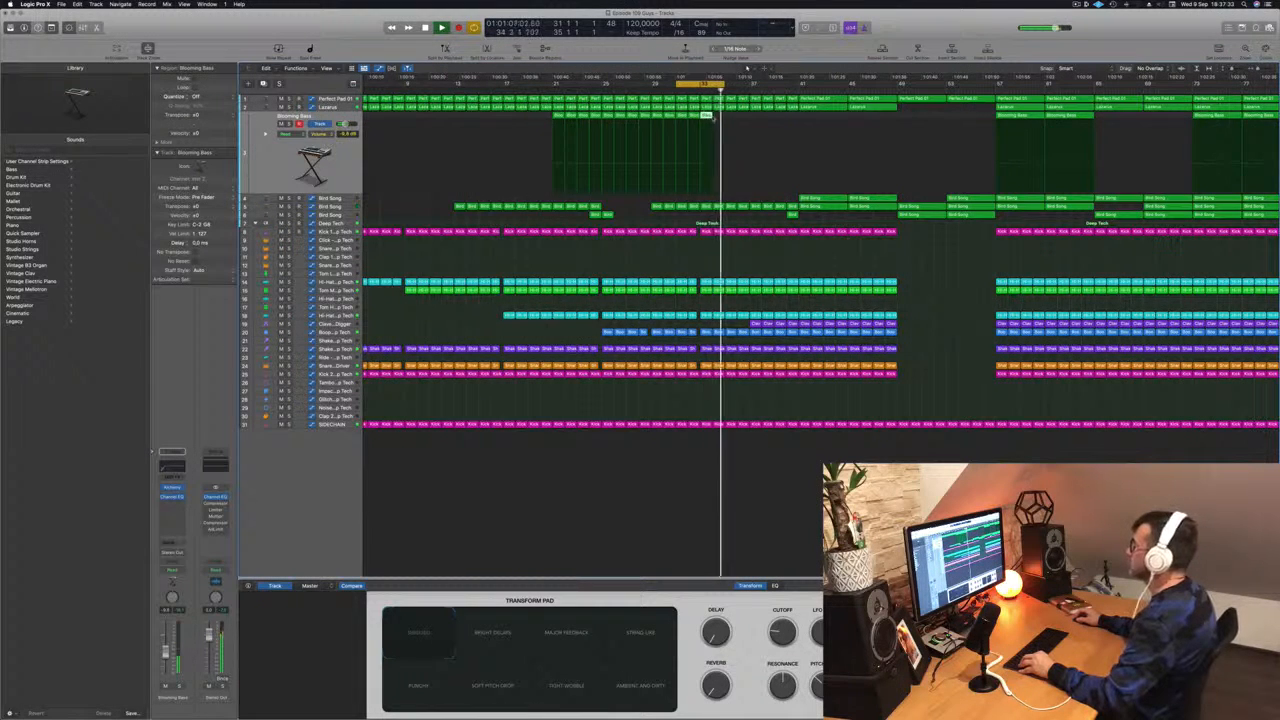
{"action": "left_click_drag", "start_coordinate": [707, 117], "coordinate": [718, 118]}
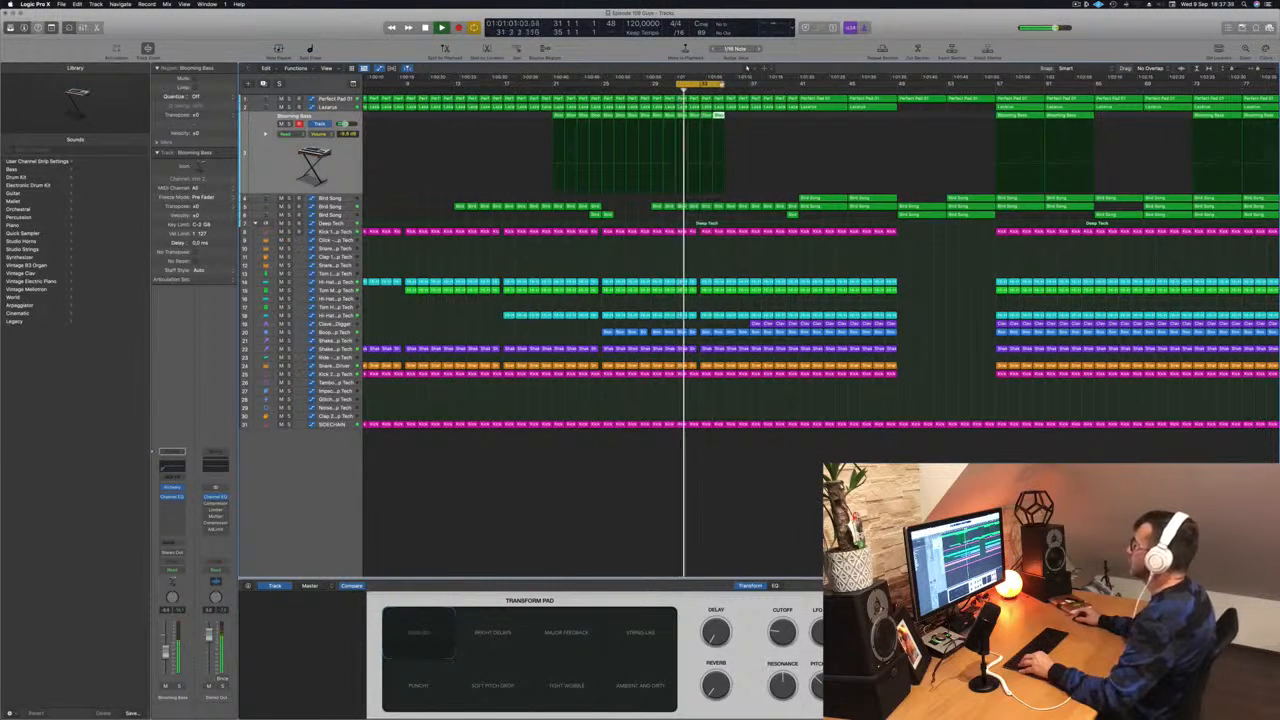
- Select the Lacarsa track and set a new cycle range over the following bars
{"action": "scroll", "coordinate": [726, 121], "scroll_direction": "down", "scroll_amount": 5}
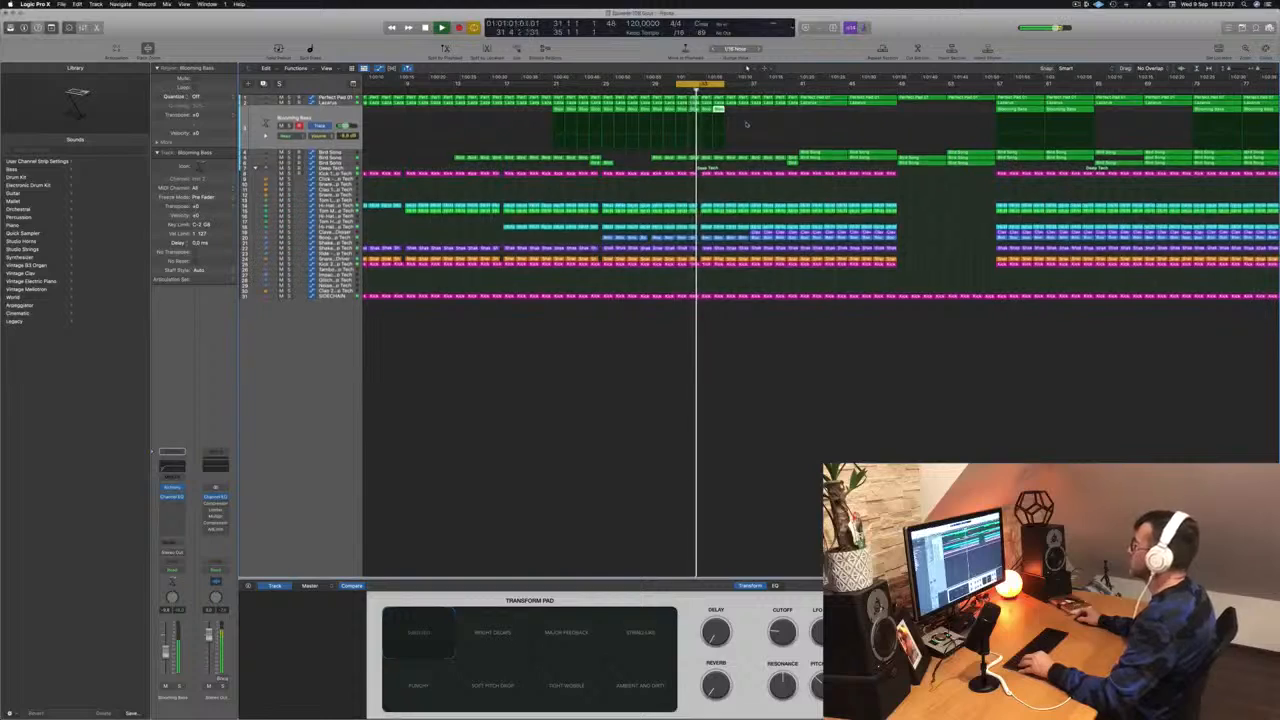
{"action": "scroll", "coordinate": [746, 124], "scroll_direction": "up", "scroll_amount": 1}
{"action": "scroll", "coordinate": [748, 124], "scroll_direction": "up", "scroll_amount": 5}
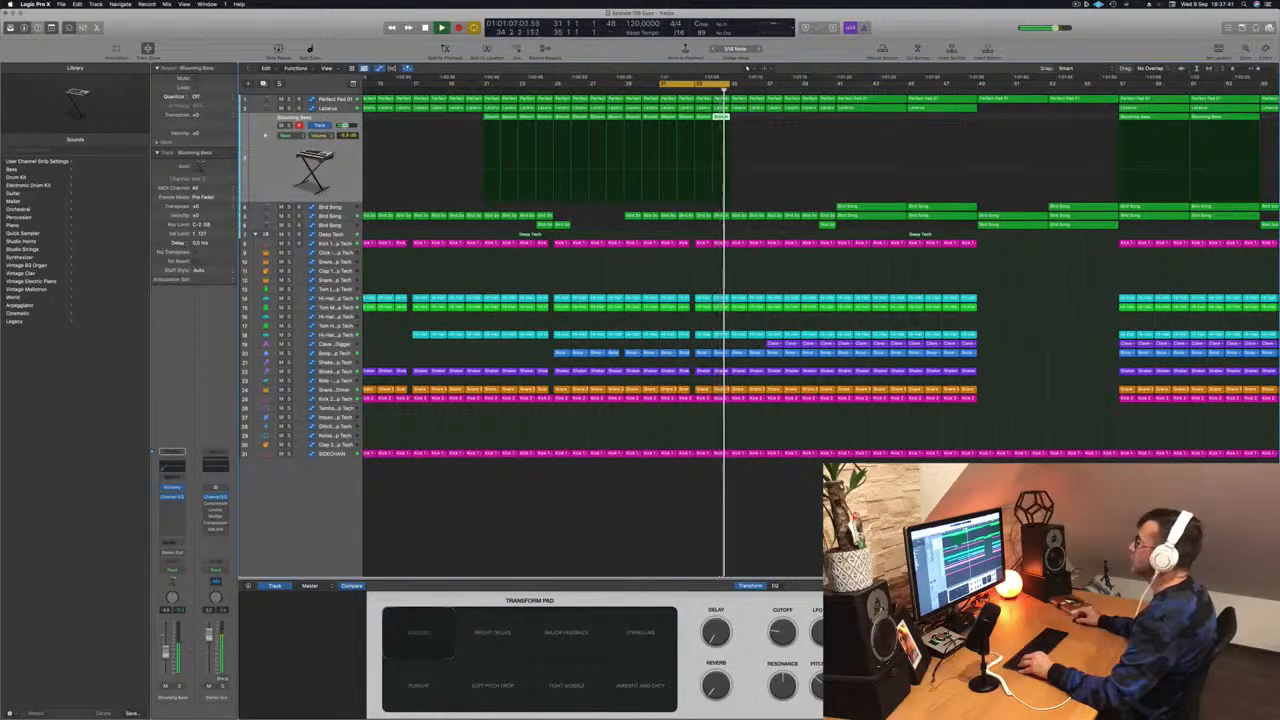
{"action": "left_click", "coordinate": [331, 100]}
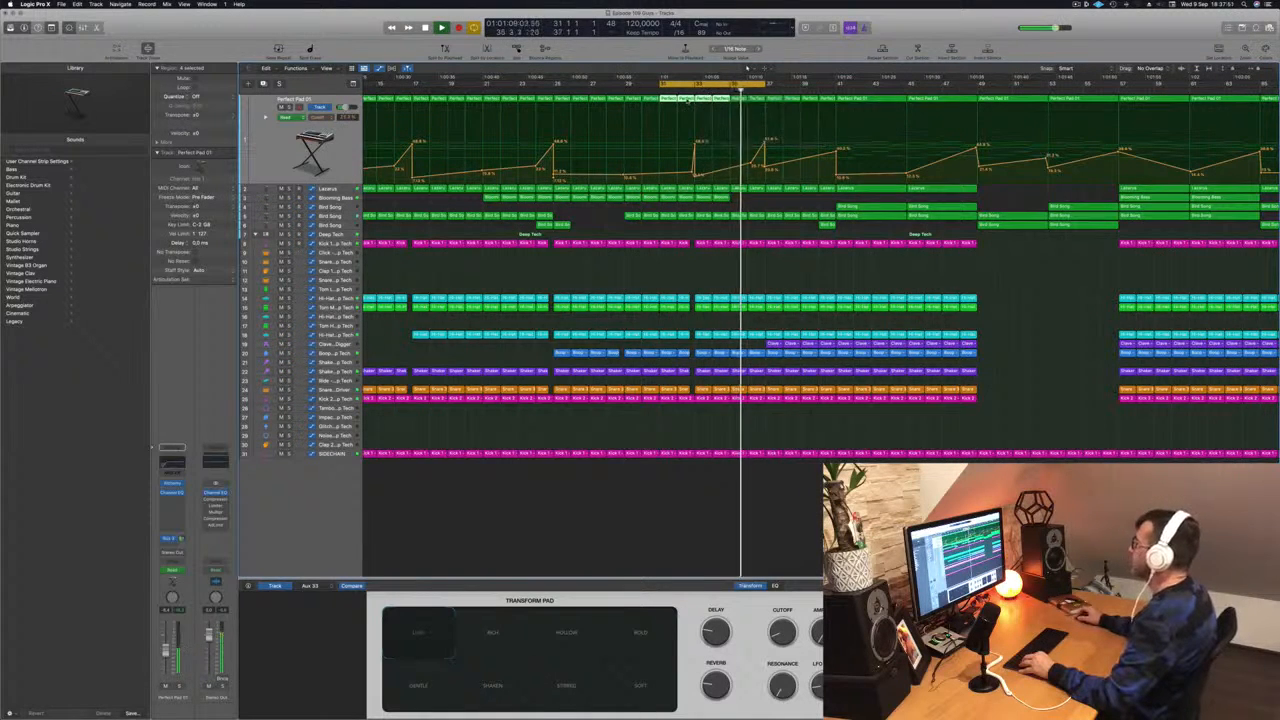
{"action": "key", "text": "super+Left"}
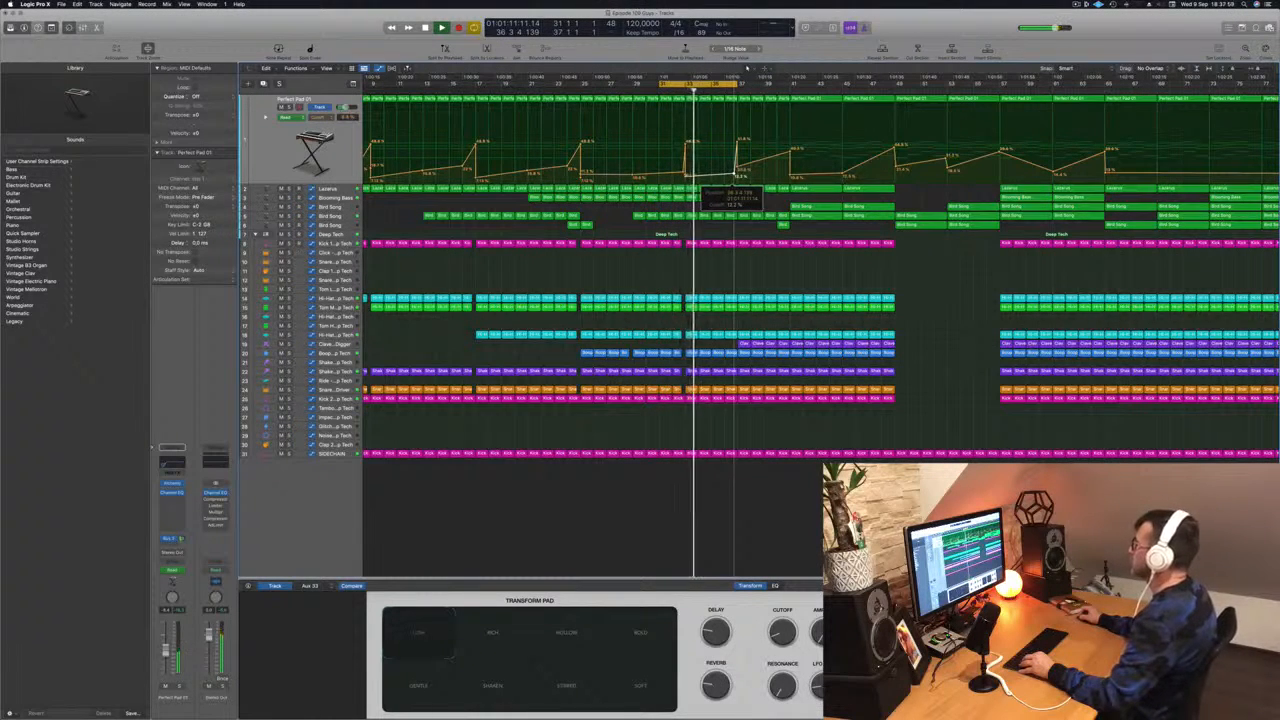
{"action": "key", "text": "Down"}
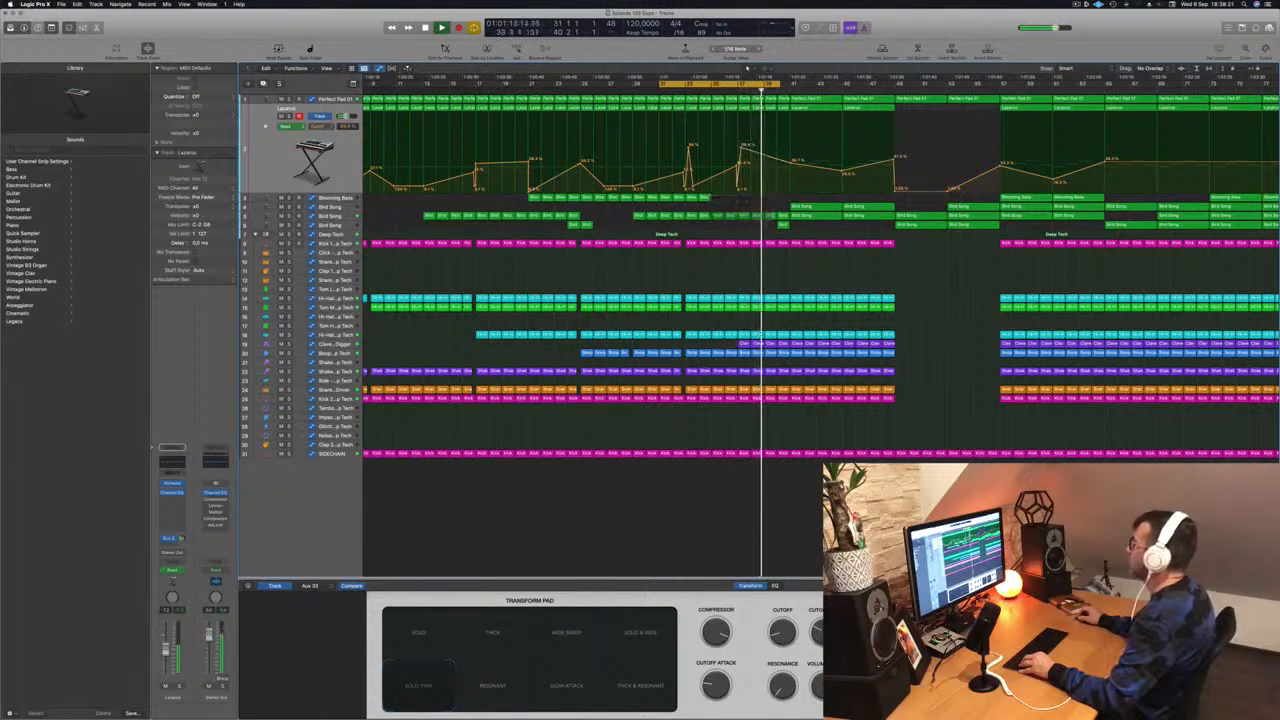
{"action": "key", "text": "super+Right"}
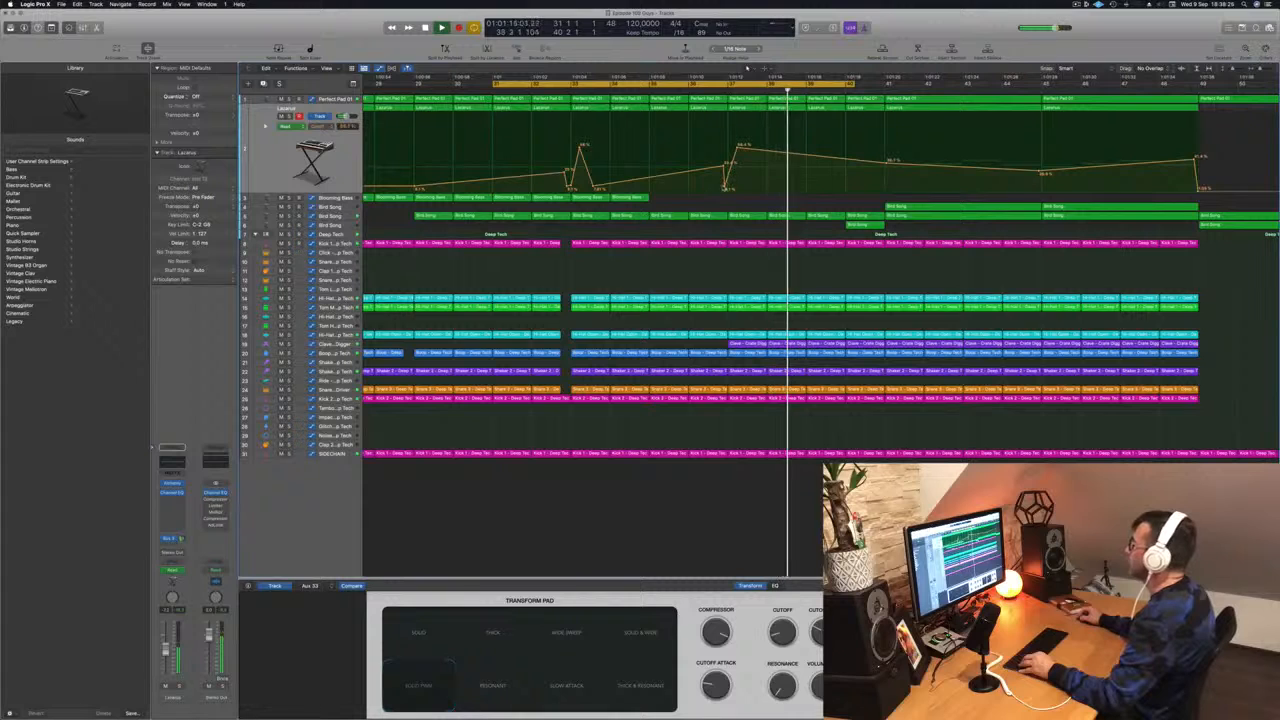
{"action": "left_click", "coordinate": [730, 190]}
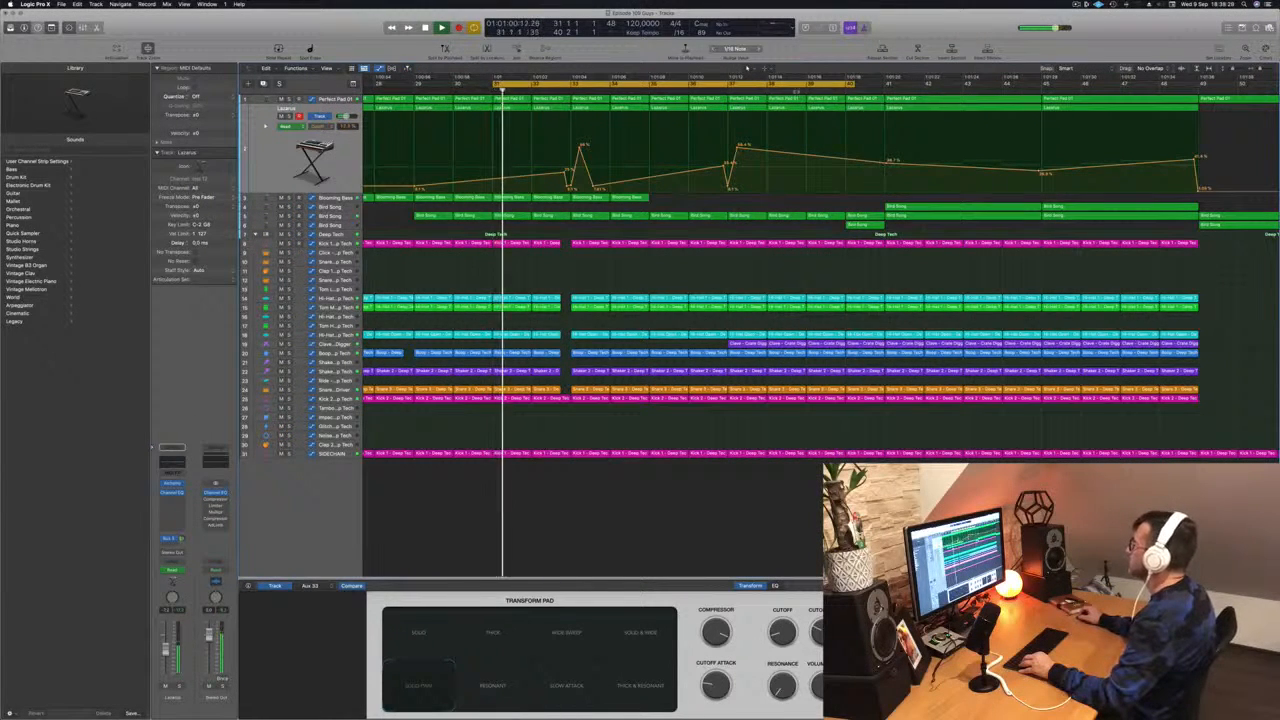
{"action": "left_click_drag", "start_coordinate": [855, 84], "coordinate": [963, 84]}
- Move the selected Blooming Bass regions about a bar later
{"action": "key", "text": "super+Left"}
{"action": "key", "text": "super+Left"}
{"action": "key", "text": "super+Left"}
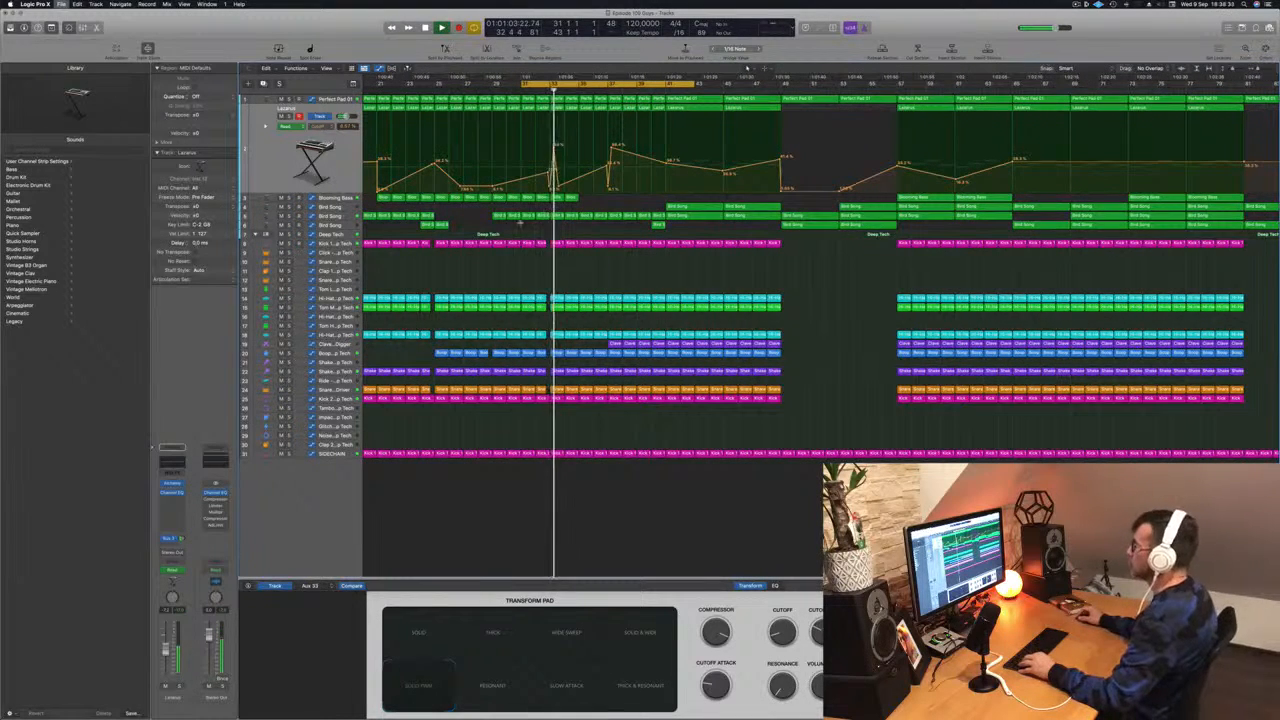
{"action": "left_click_drag", "start_coordinate": [581, 200], "coordinate": [646, 203]}
{"action": "scroll", "coordinate": [640, 205], "scroll_direction": "left", "scroll_amount": 5}
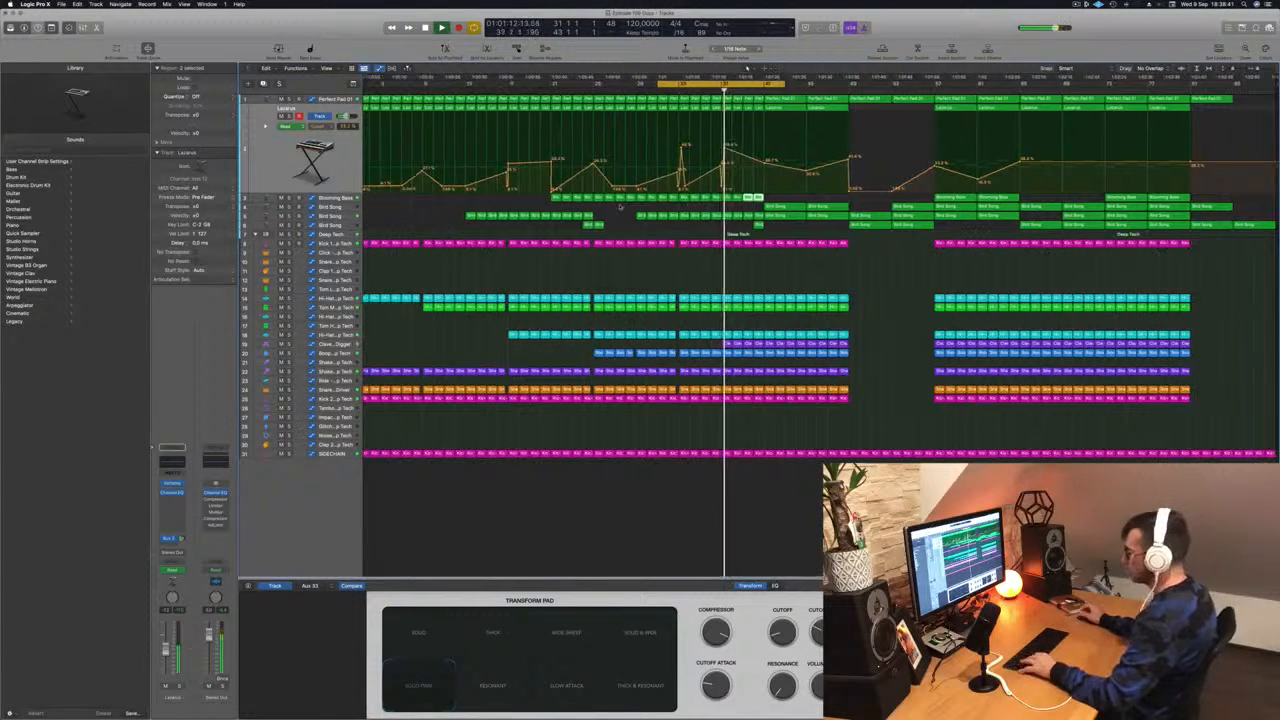
- Save the project and create a new track with the same settings as the Lacarsa track
{"action": "key", "text": "super+s"}
{"action": "key", "text": "super+d"}
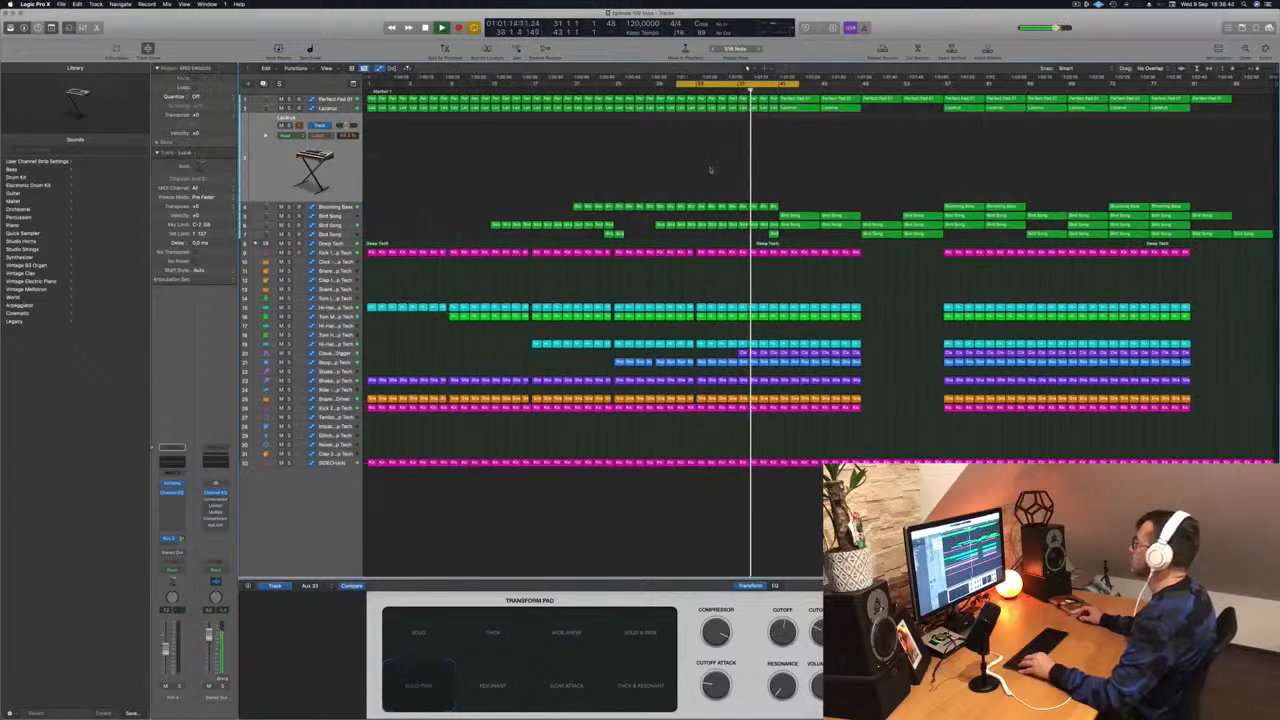
- Select the Perfect Pad track and nudge one of its automation points near the playhead slightly lower
{"action": "left_click", "coordinate": [326, 100]}
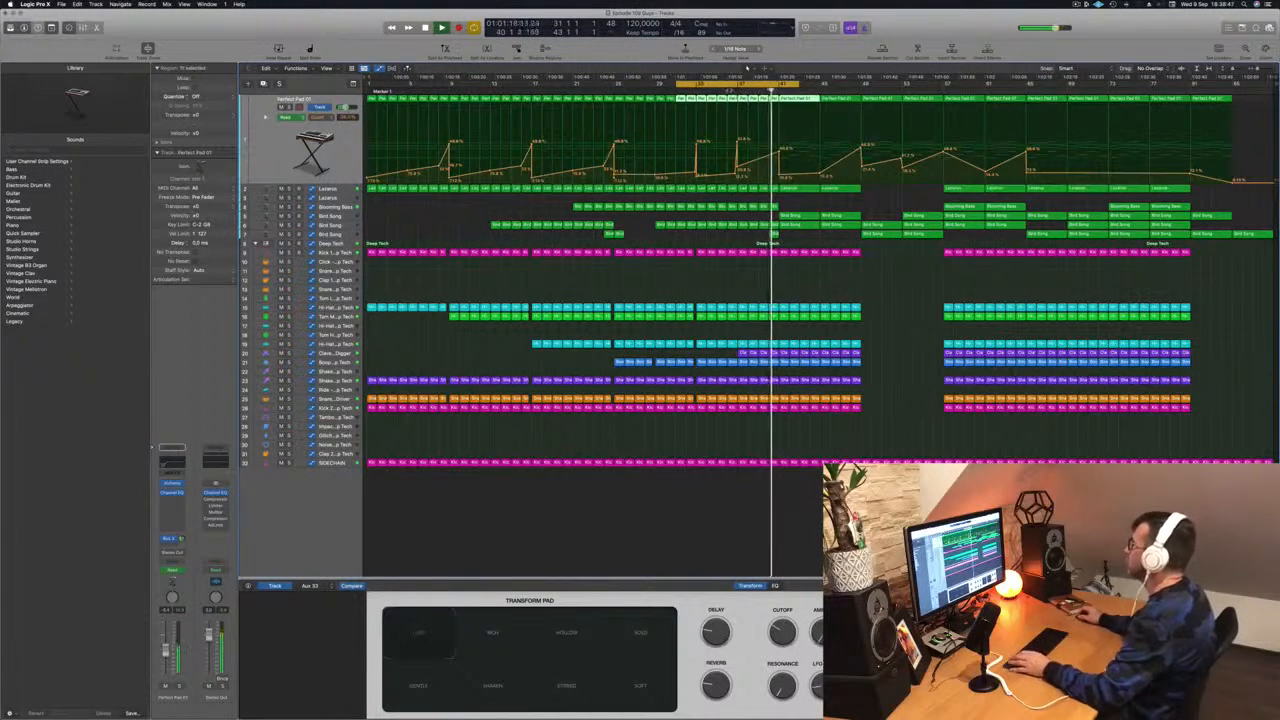
{"action": "left_click_drag", "start_coordinate": [780, 152], "coordinate": [780, 154]}
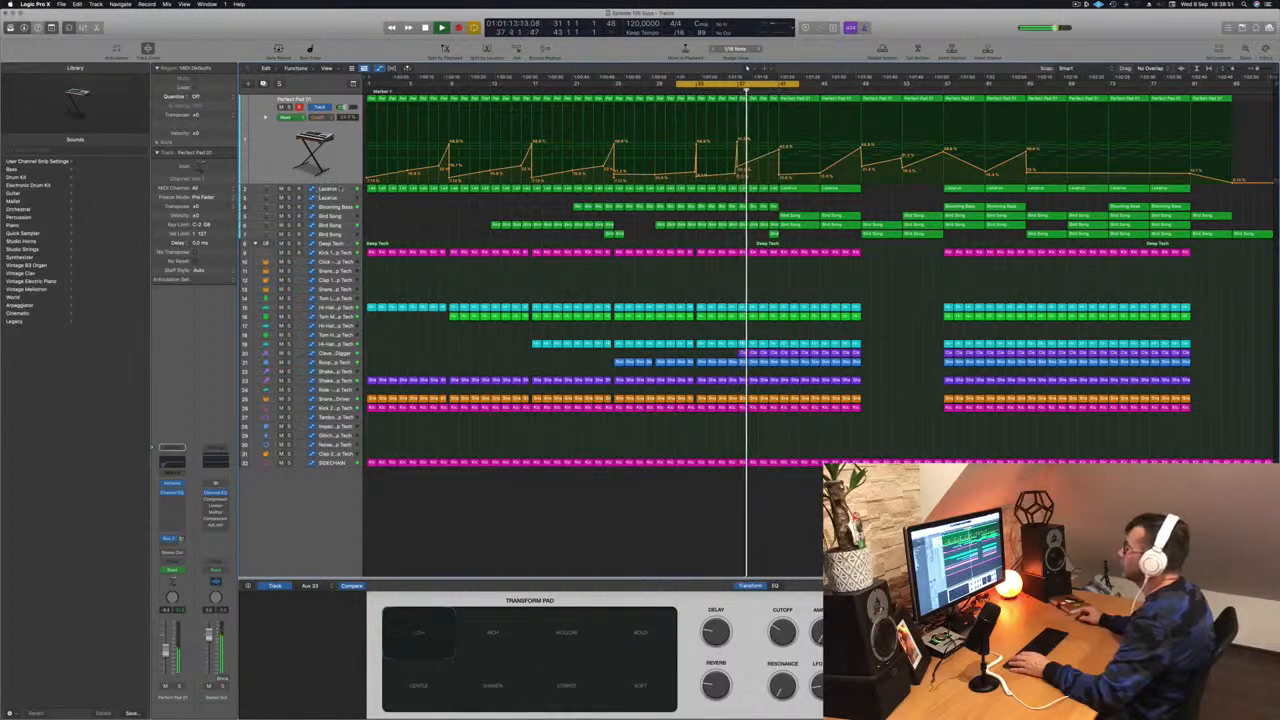
{"action": "left_click", "coordinate": [341, 189]}
{"action": "key", "text": "ctrl+s"}
{"action": "key", "text": "ctrl+s"}
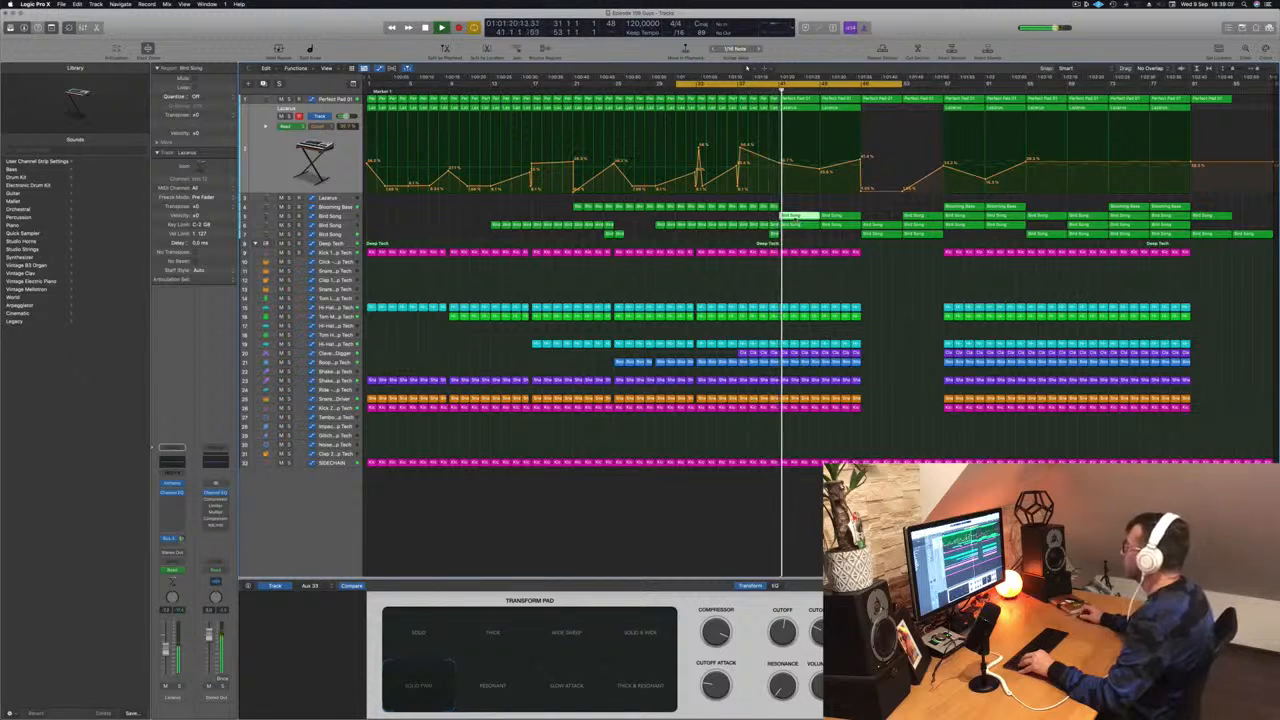
- Move a Bird Song region earlier, then select and delete the Bird Song region
{"action": "left_click_drag", "start_coordinate": [795, 216], "coordinate": [716, 218]}
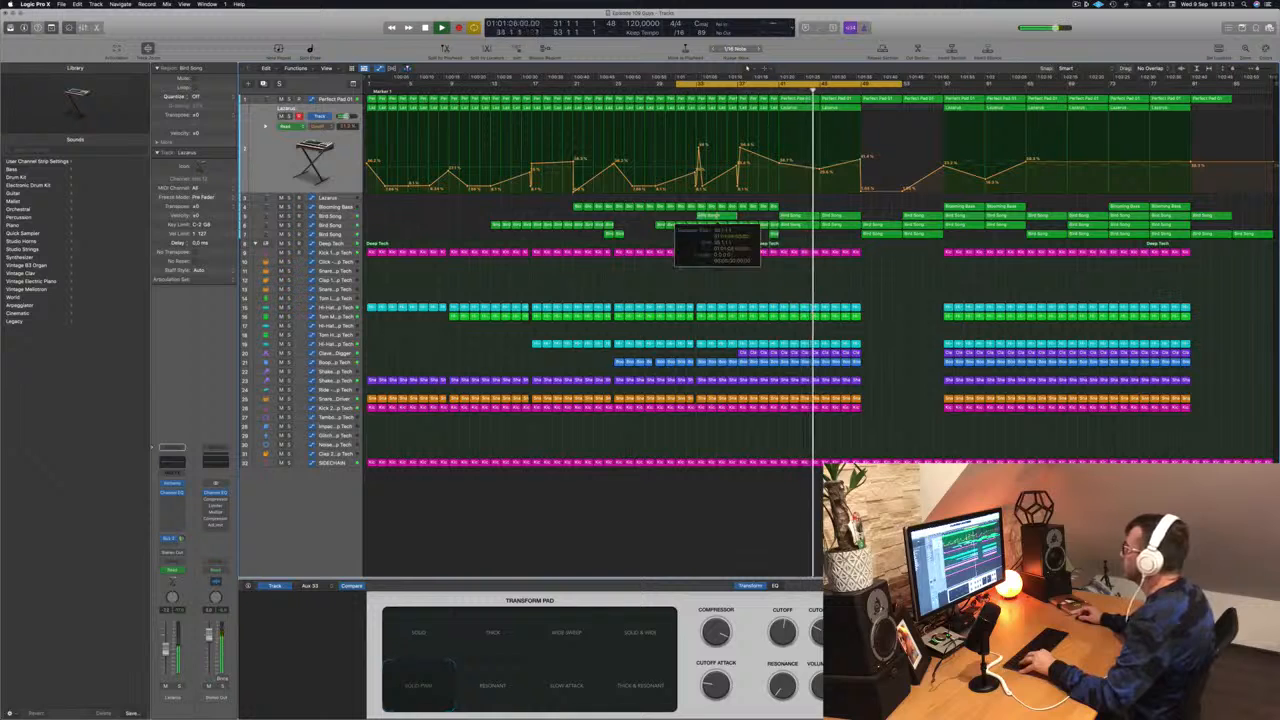
{"action": "double_click", "coordinate": [717, 216], "text": "super"}
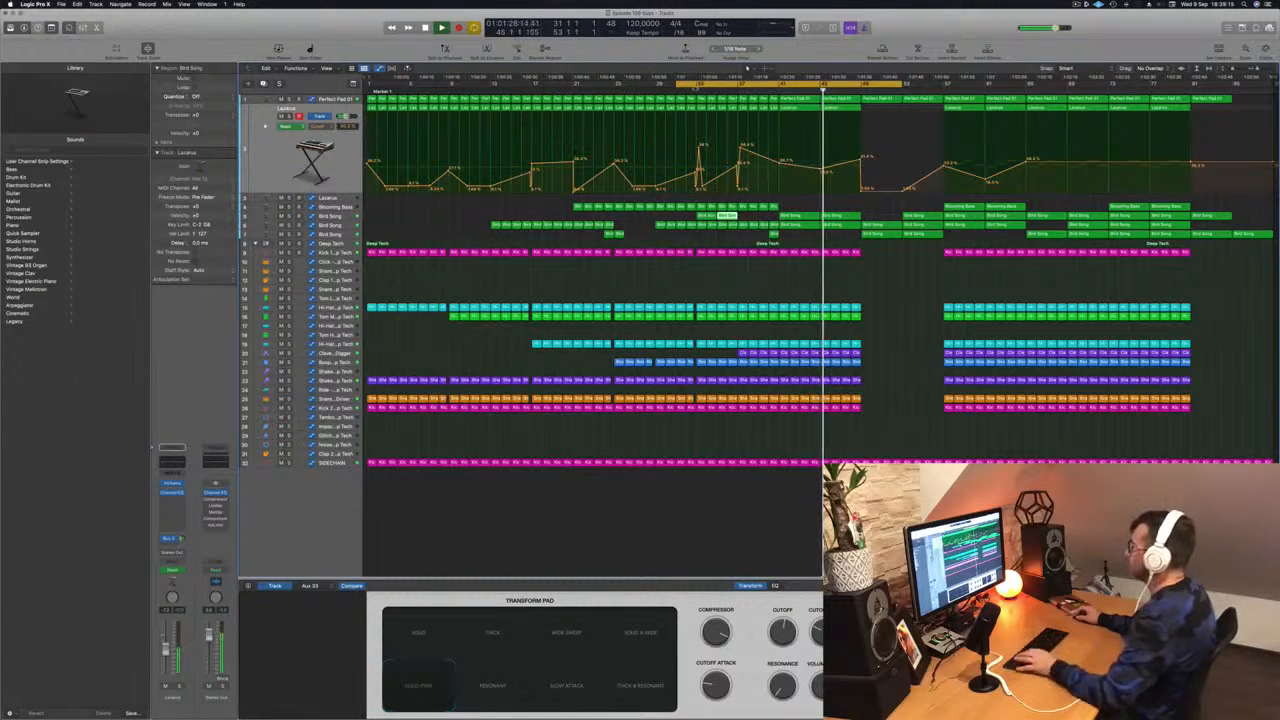
{"action": "key", "text": "Delete"}
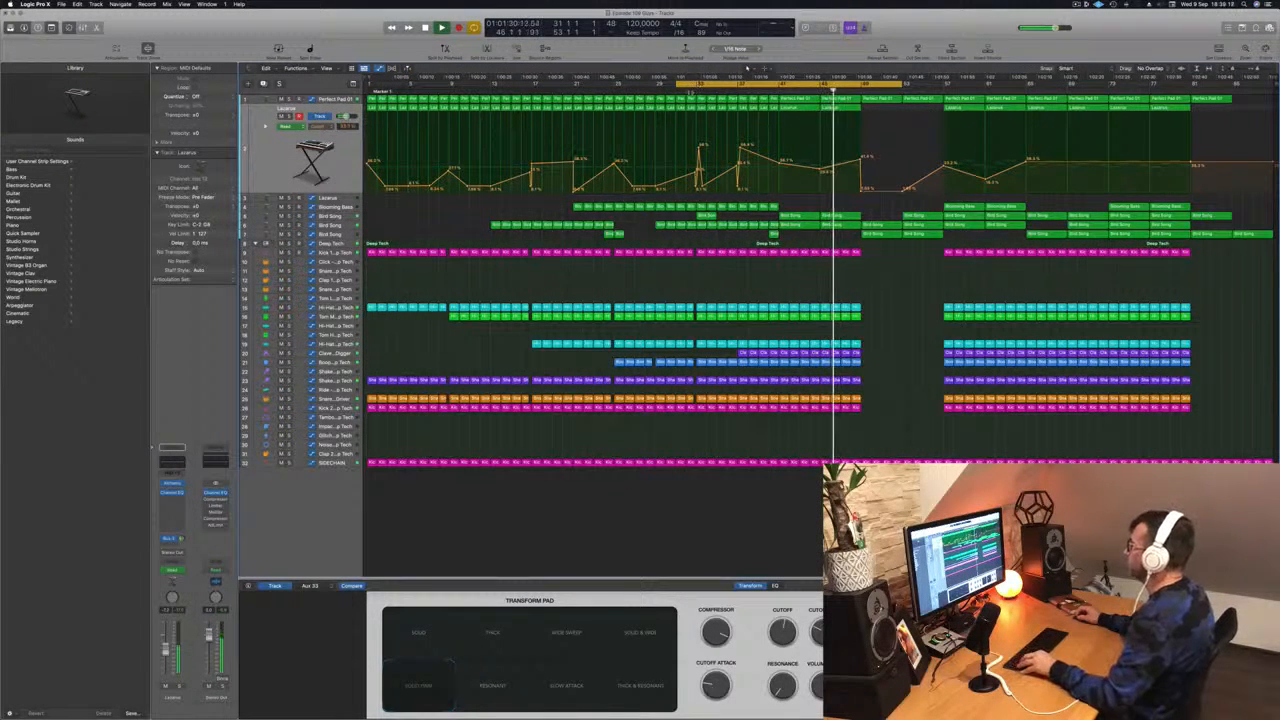
- Move a Bird Song region later along its track
{"action": "left_click", "coordinate": [686, 89]}
{"action": "key", "text": "super+Right"}
{"action": "key", "text": "super+Right"}
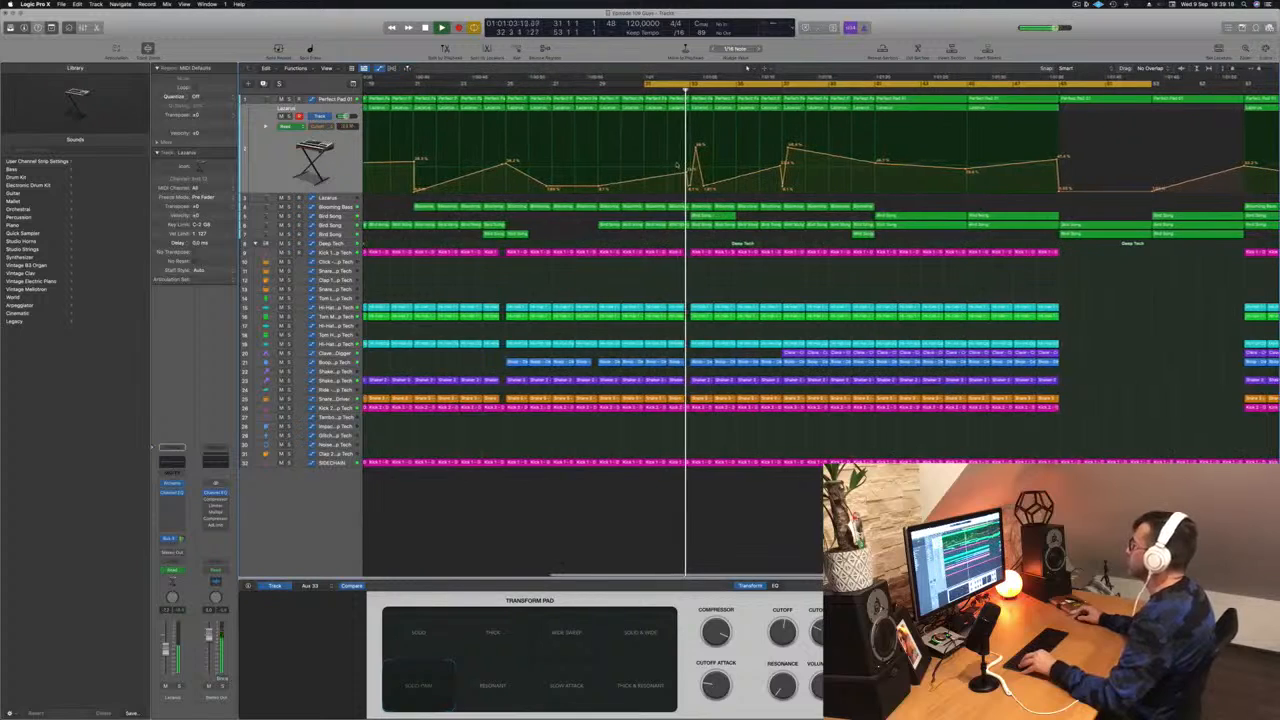
{"action": "key", "text": "super+Left"}
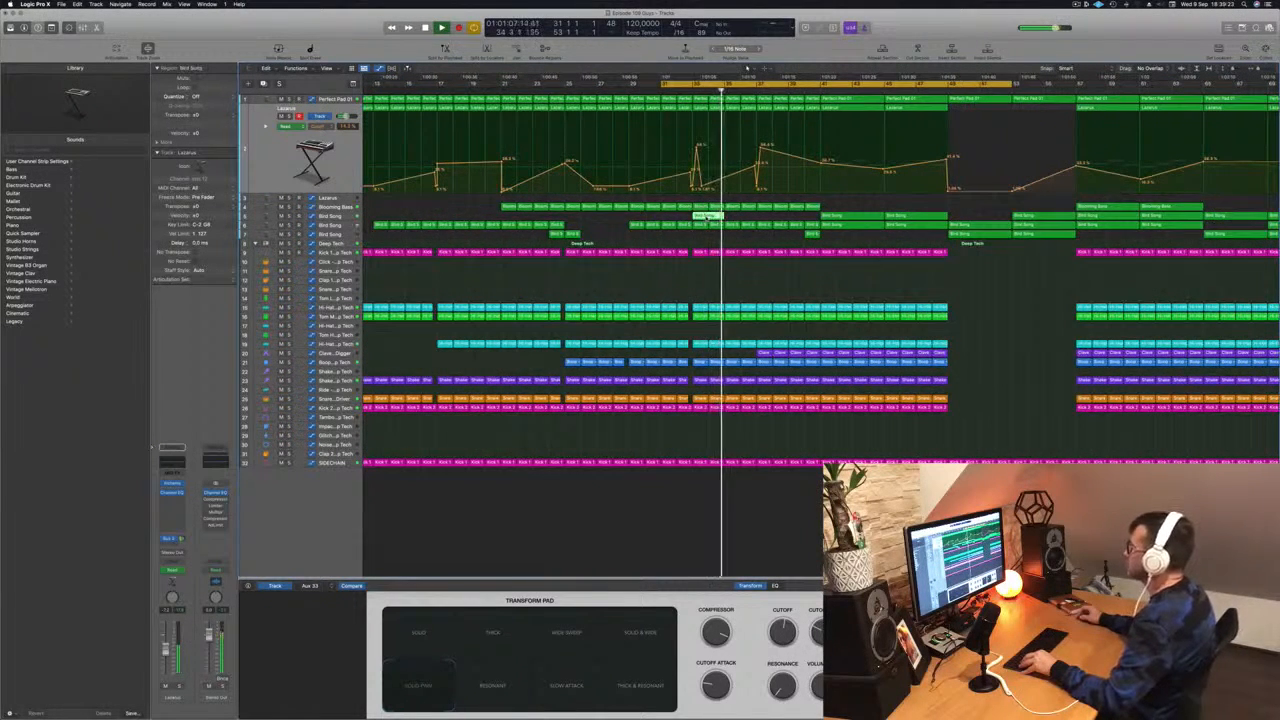
{"action": "left_click", "coordinate": [341, 215]}
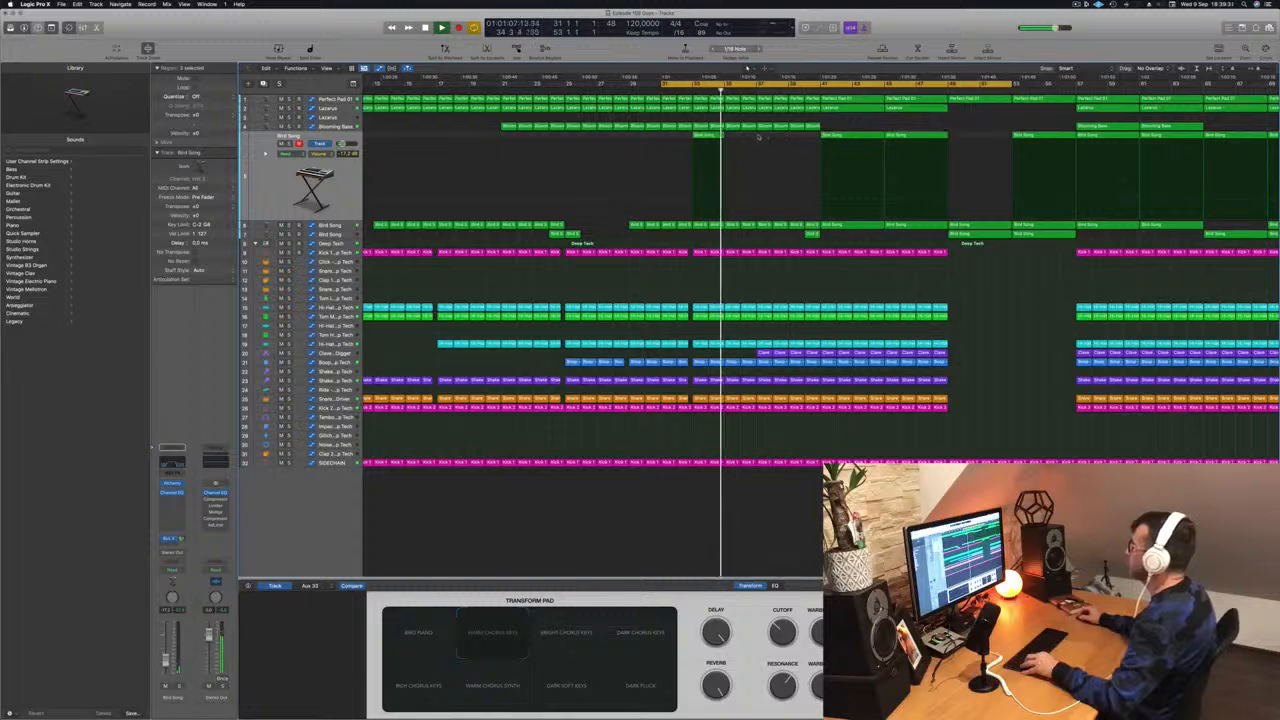
{"action": "left_click_drag", "start_coordinate": [706, 137], "coordinate": [770, 139]}
- Show the Bird Song track's automation lane across the arrangement
{"action": "key", "text": "super+Left"}
{"action": "key", "text": "super+Left"}
{"action": "scroll", "coordinate": [769, 143], "scroll_direction": "down", "scroll_amount": 5}
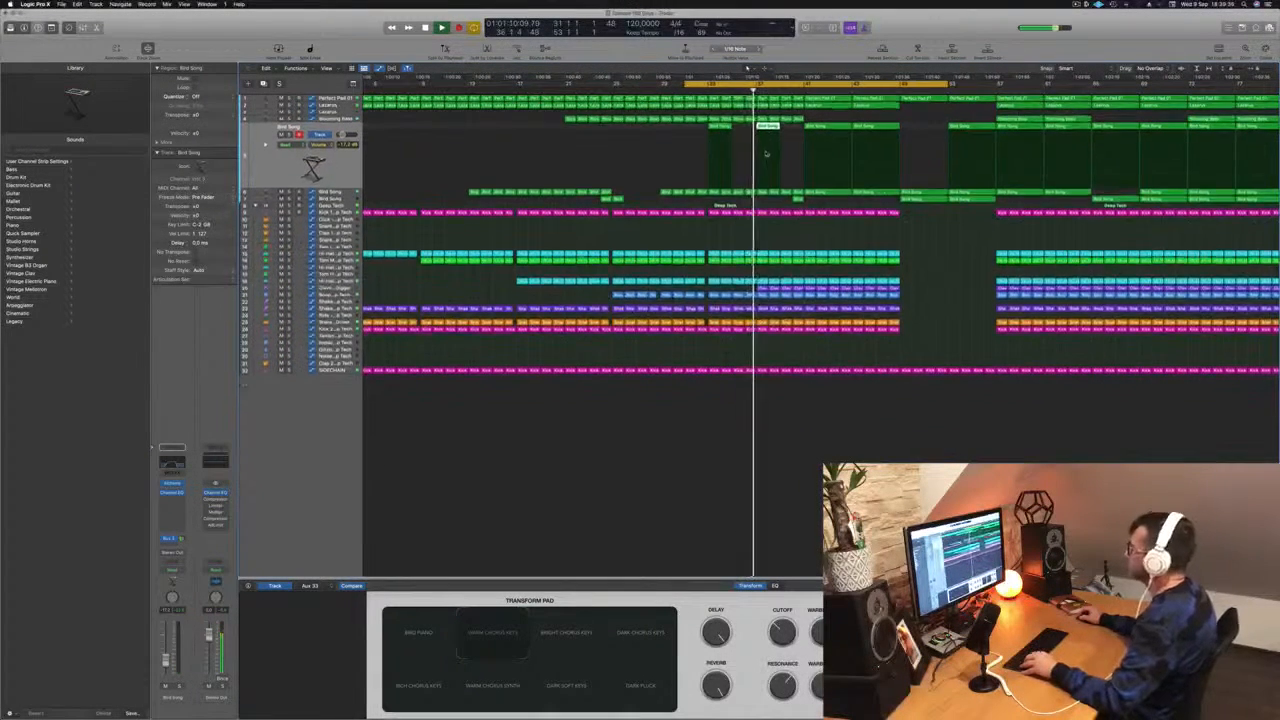
{"action": "key", "text": "super+Right"}
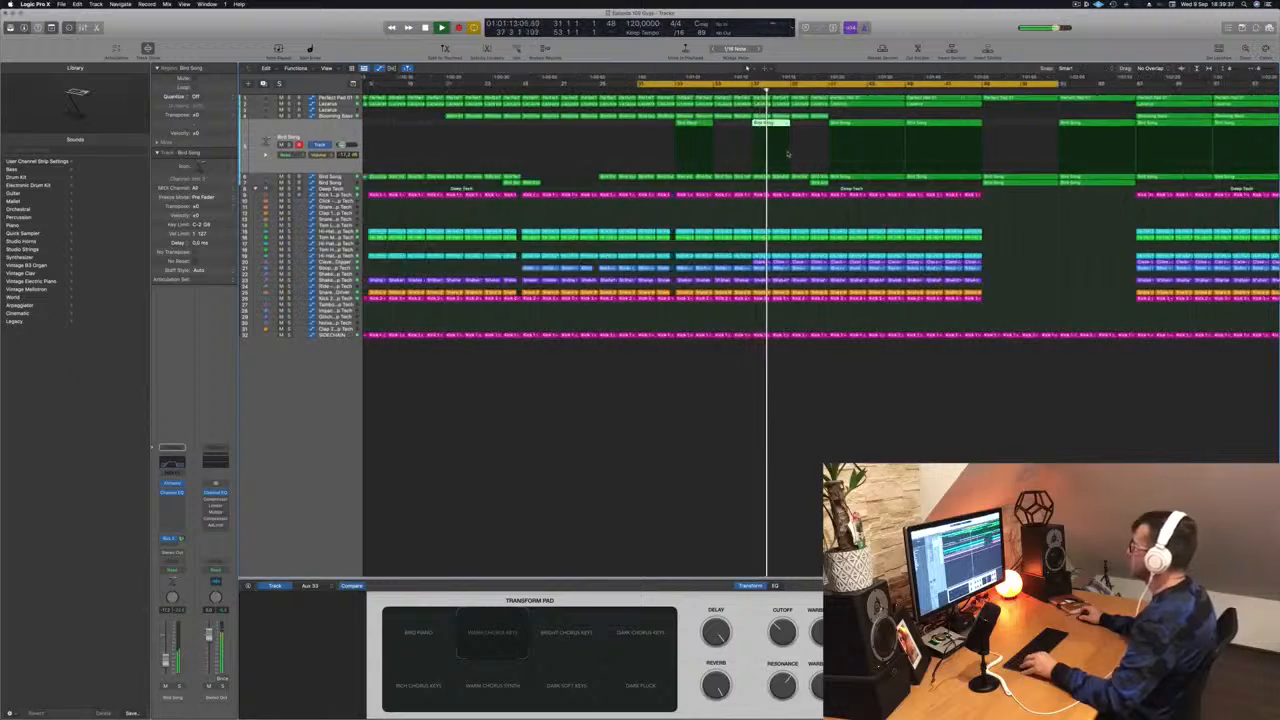
{"action": "scroll", "coordinate": [788, 153], "scroll_direction": "up", "scroll_amount": 5}
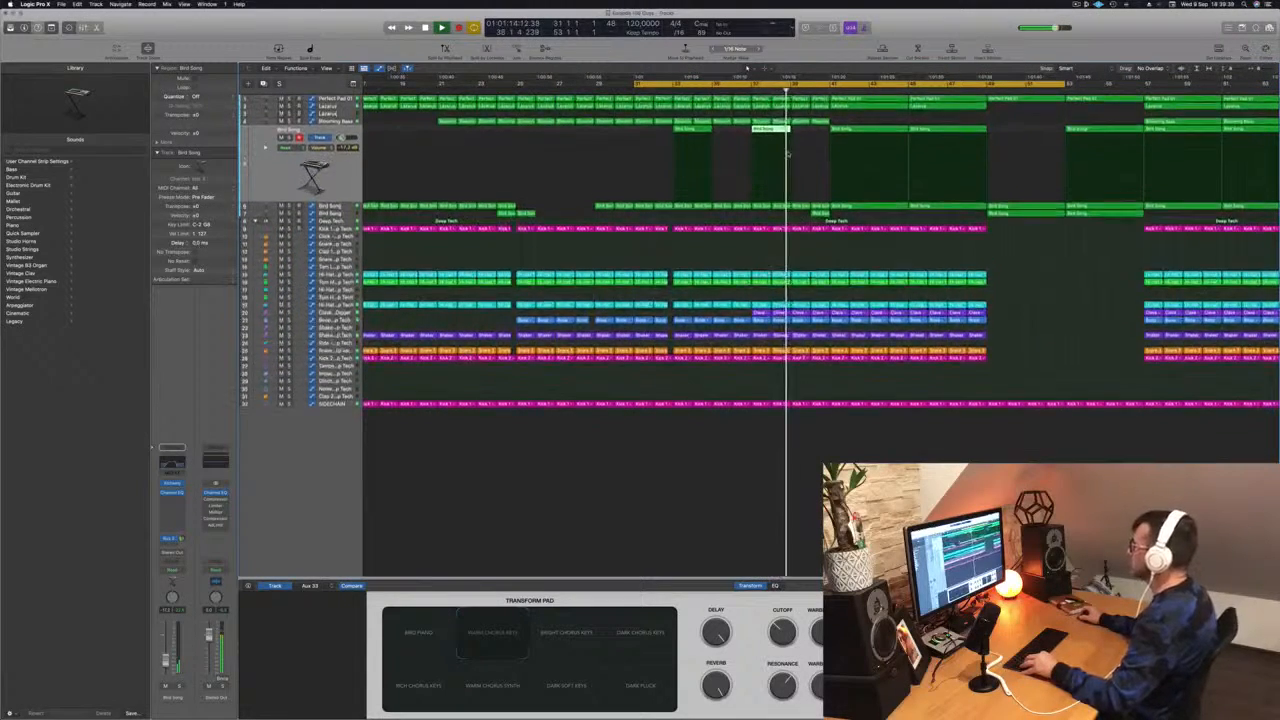
{"action": "scroll", "coordinate": [790, 160], "scroll_direction": "up", "scroll_amount": 2}
{"action": "scroll", "coordinate": [722, 270], "scroll_direction": "left", "scroll_amount": 3}
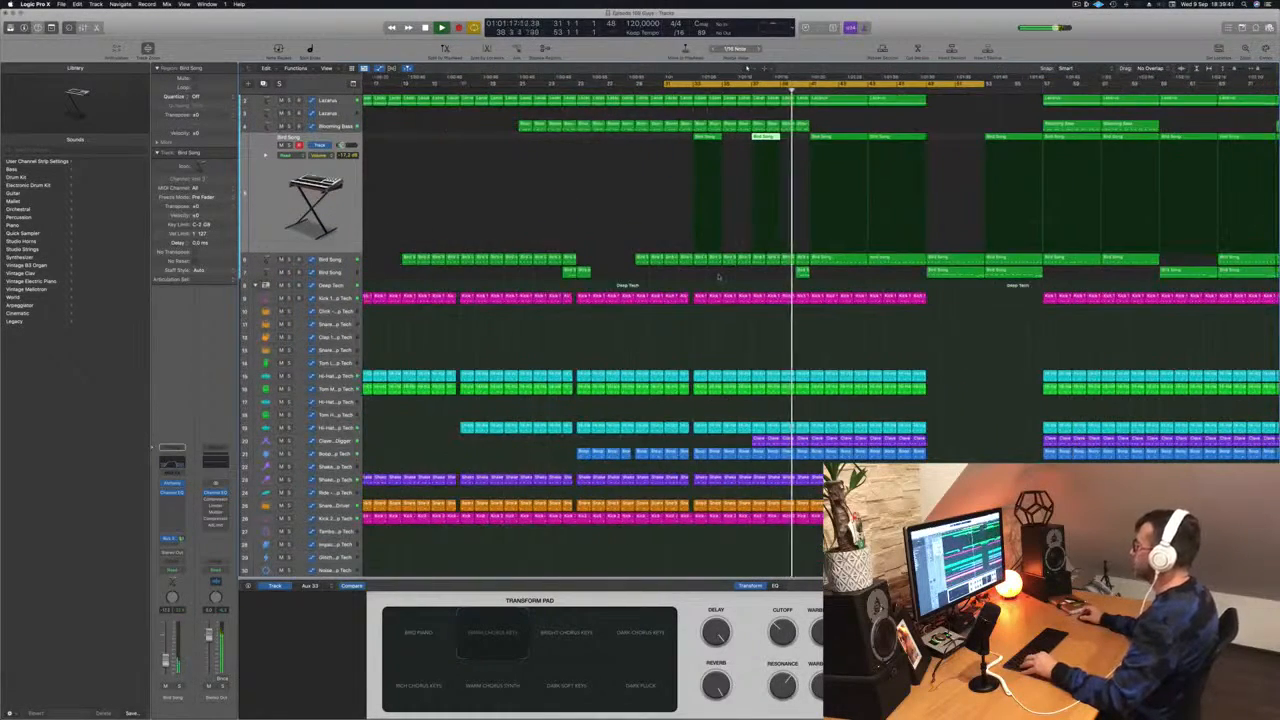
{"action": "scroll", "coordinate": [718, 277], "scroll_direction": "left", "scroll_amount": 3}
{"action": "scroll", "coordinate": [744, 279], "scroll_direction": "right", "scroll_amount": 1}
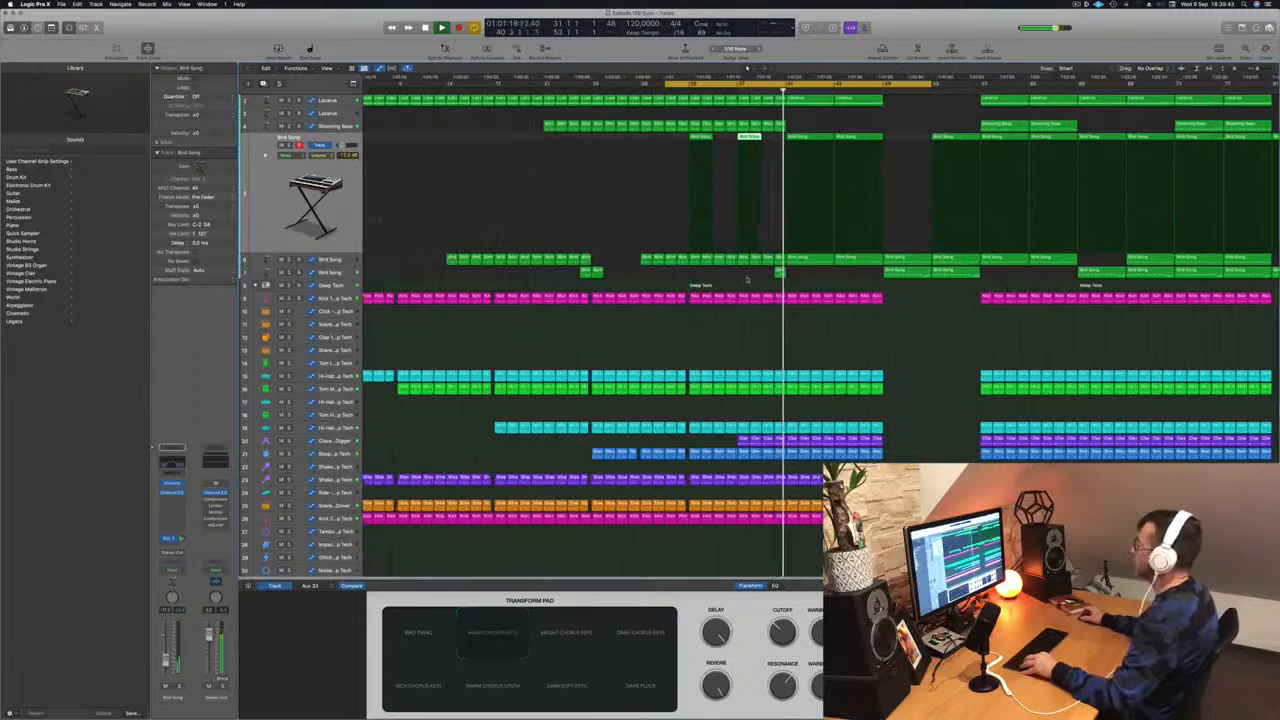
{"action": "scroll", "coordinate": [838, 282], "scroll_direction": "left", "scroll_amount": 1}
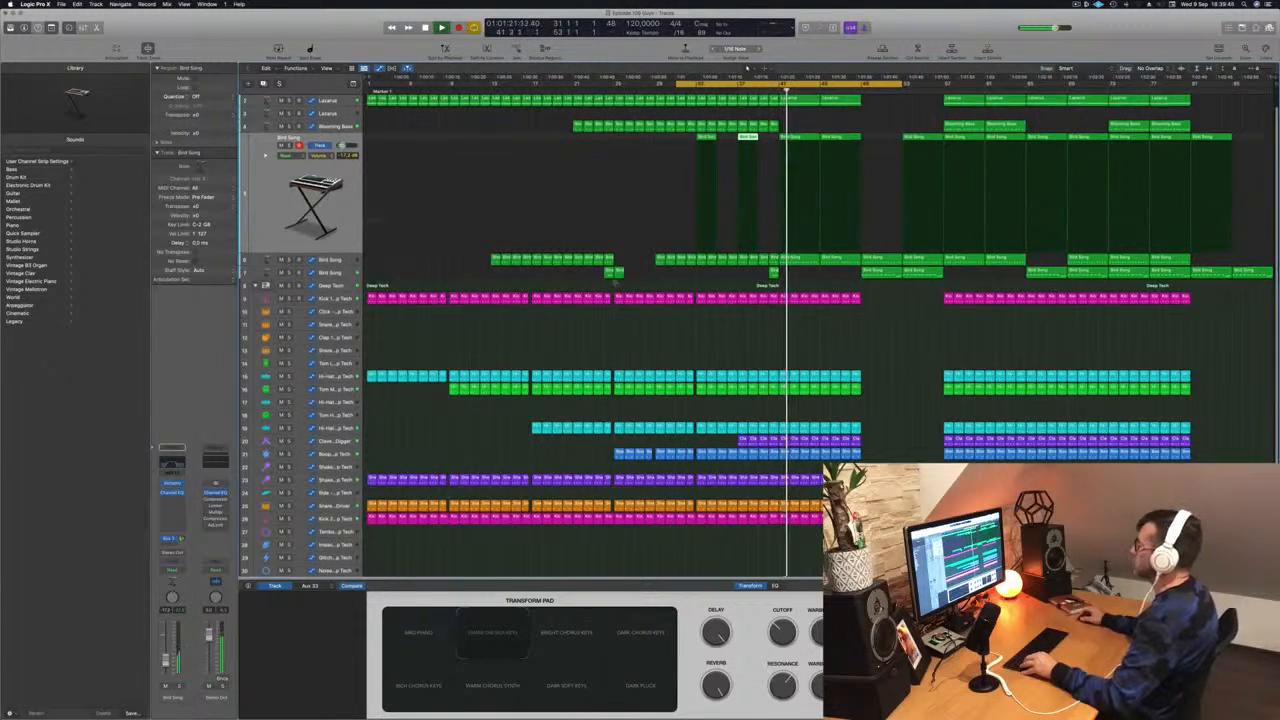
{"action": "key", "text": "a"}
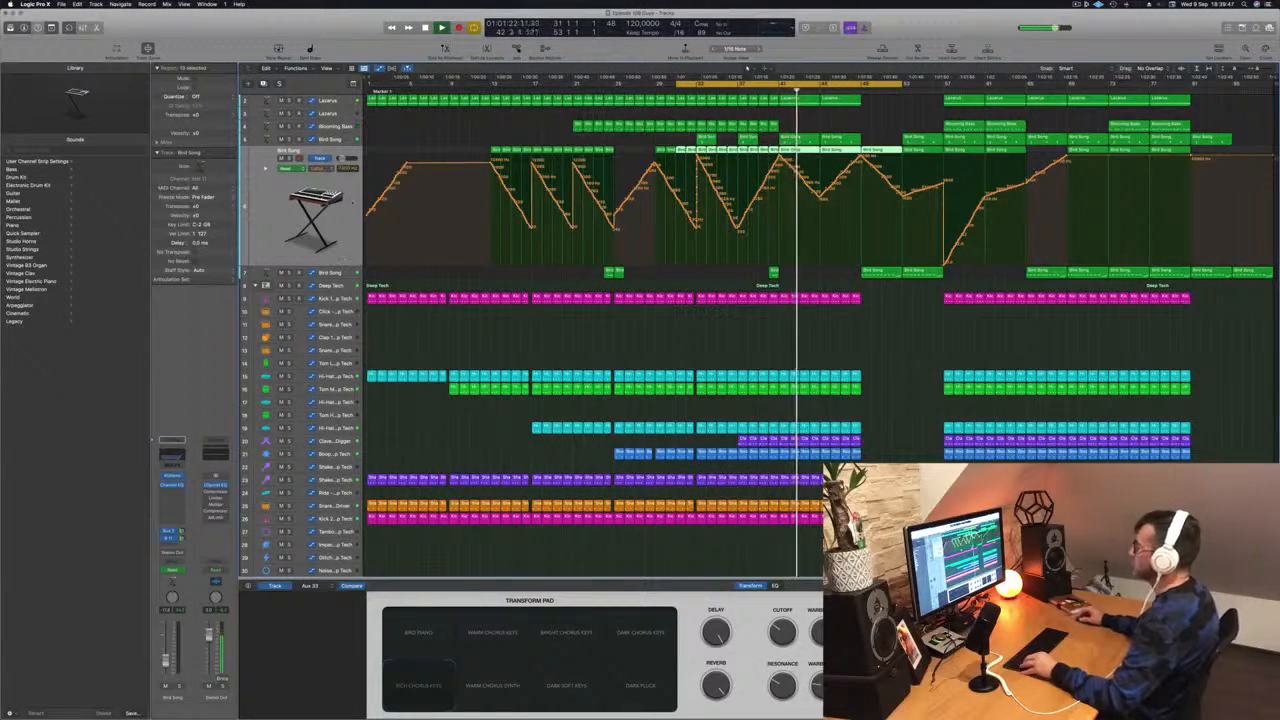
- Set a cycle range from bar 41 to bar 49
{"action": "key", "text": "super+Right"}
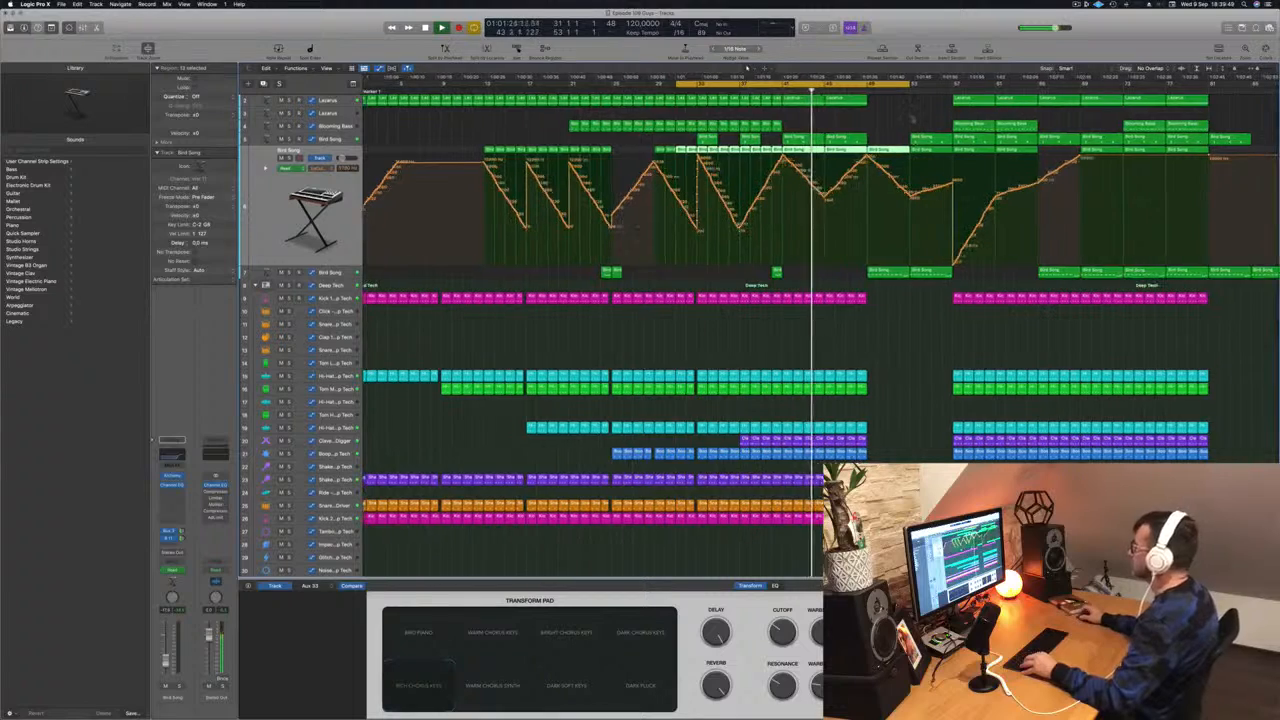
{"action": "key", "text": "super+Right"}
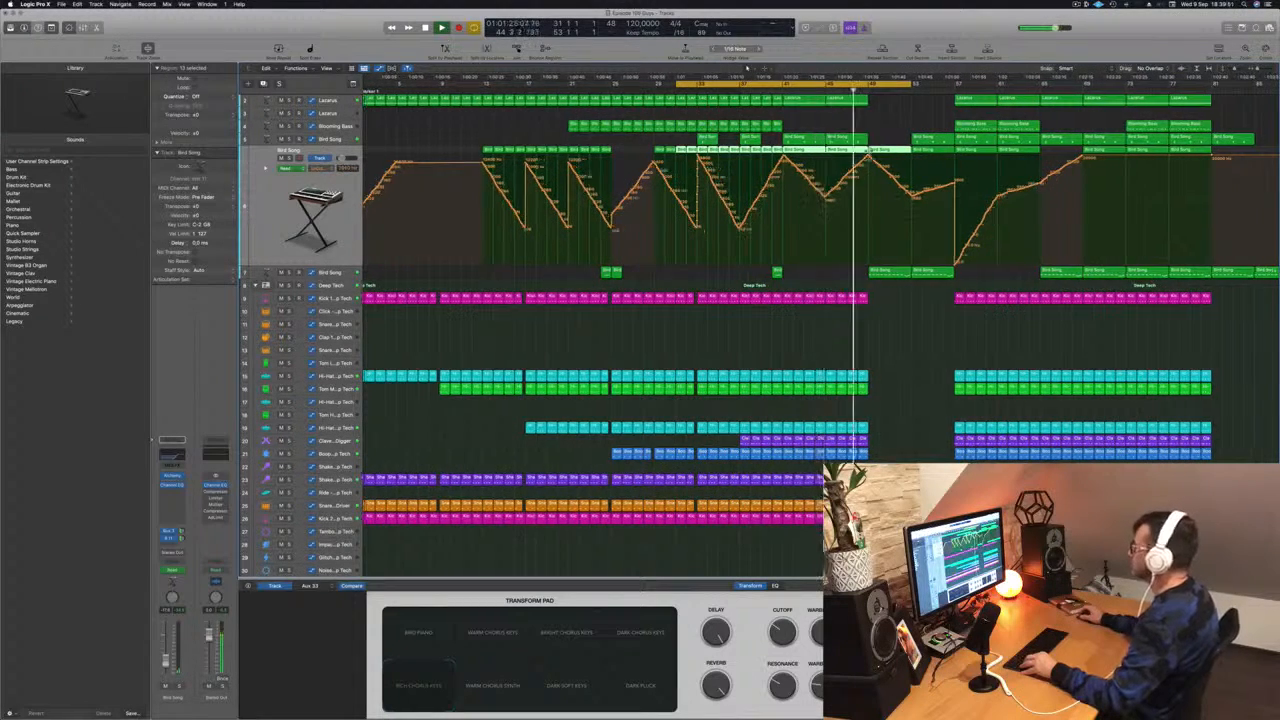
{"action": "key", "text": "super+Left"}
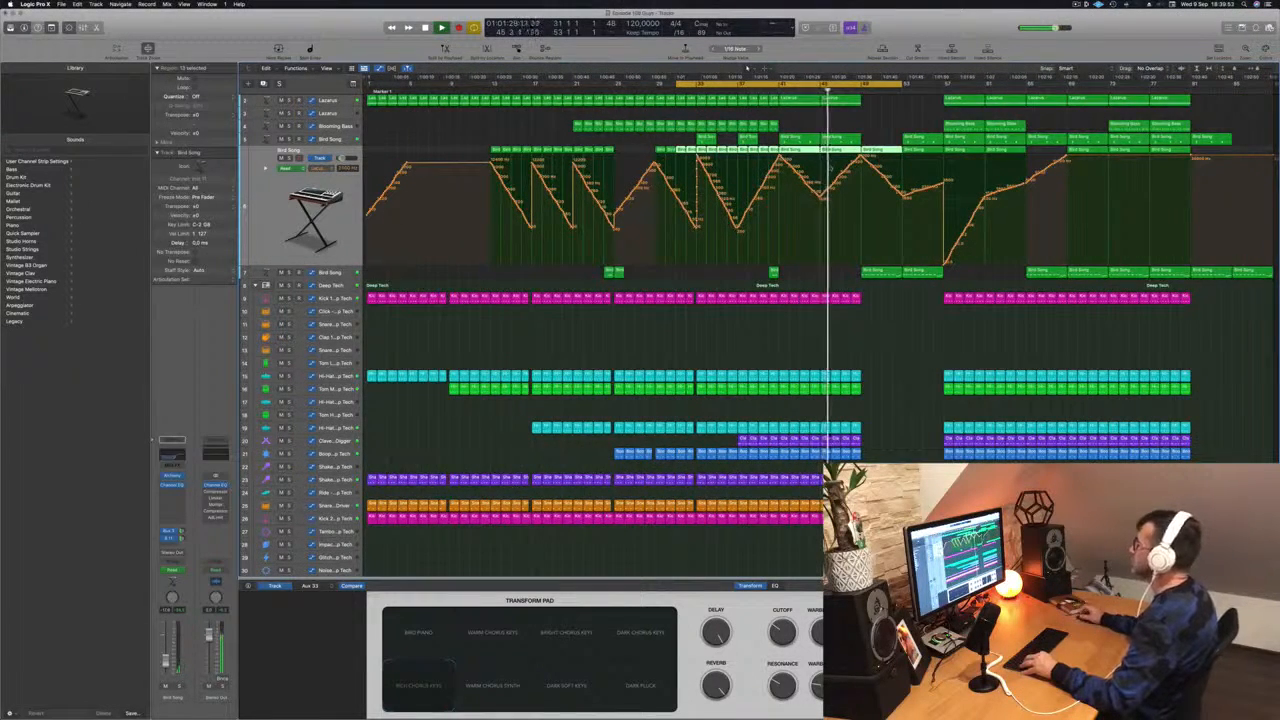
{"action": "scroll", "coordinate": [836, 164], "scroll_direction": "up", "scroll_amount": 1}
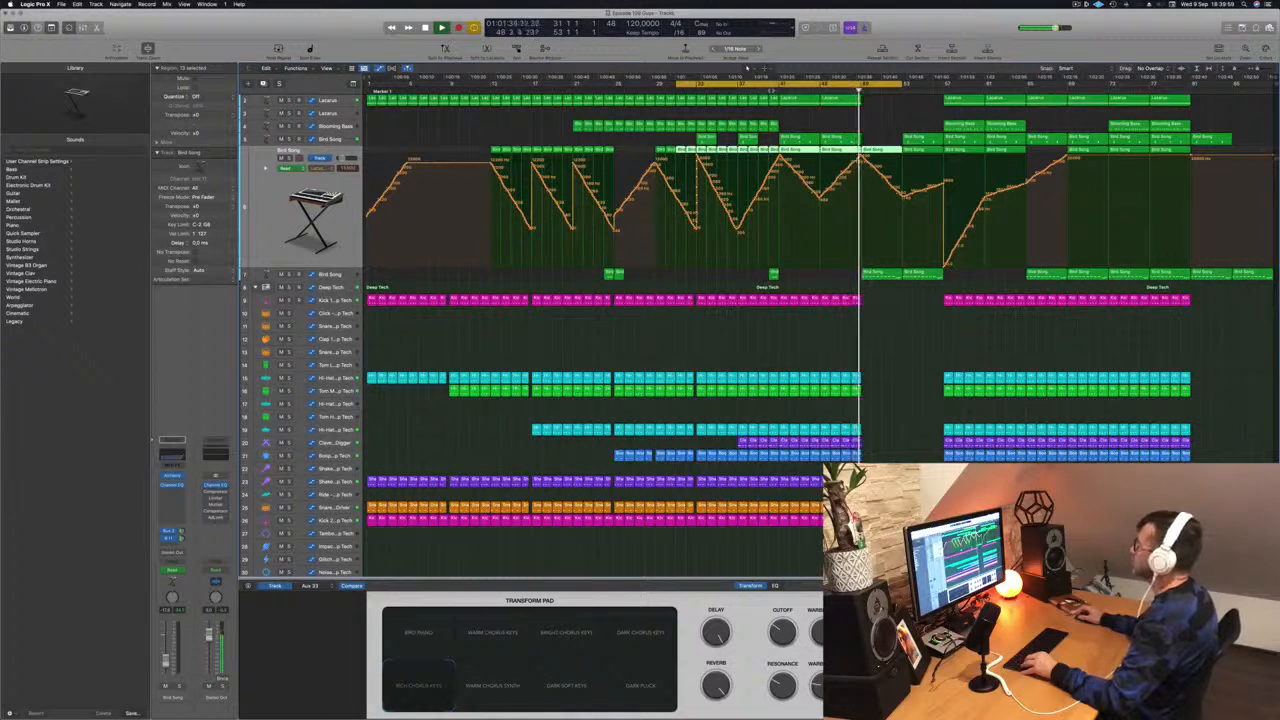
{"action": "left_click", "coordinate": [770, 91]}
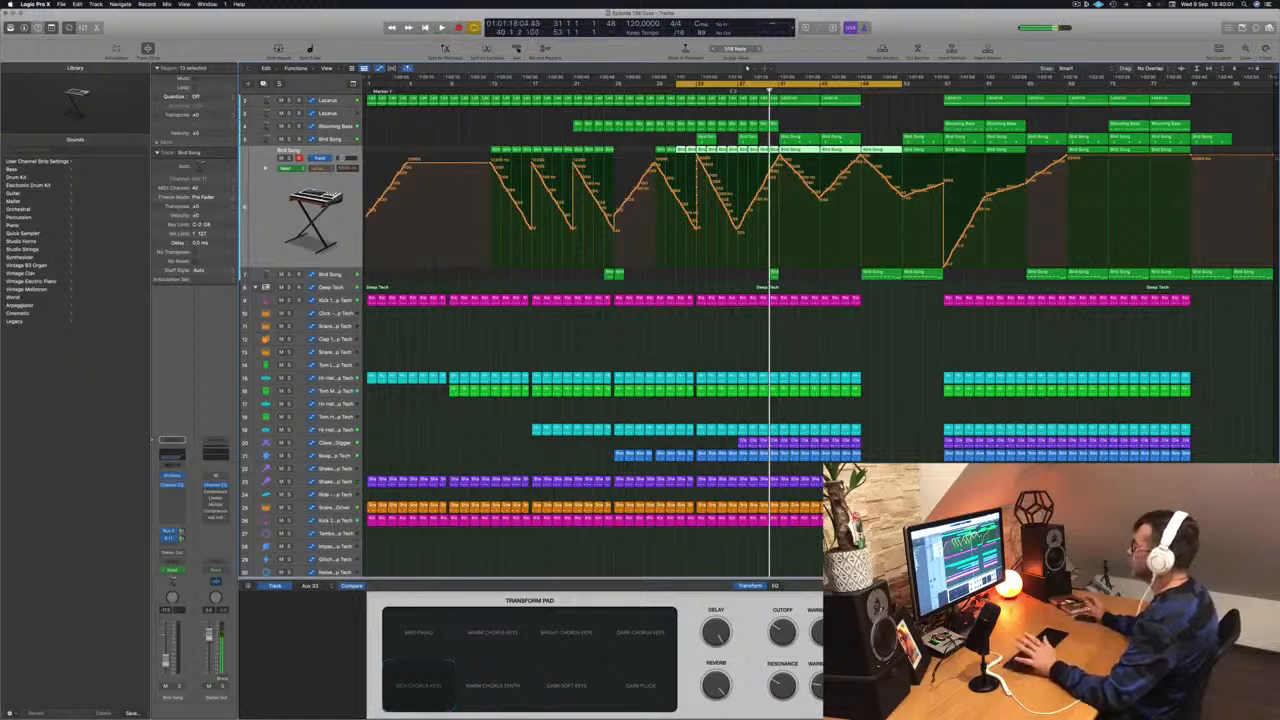
{"action": "key", "text": "c"}
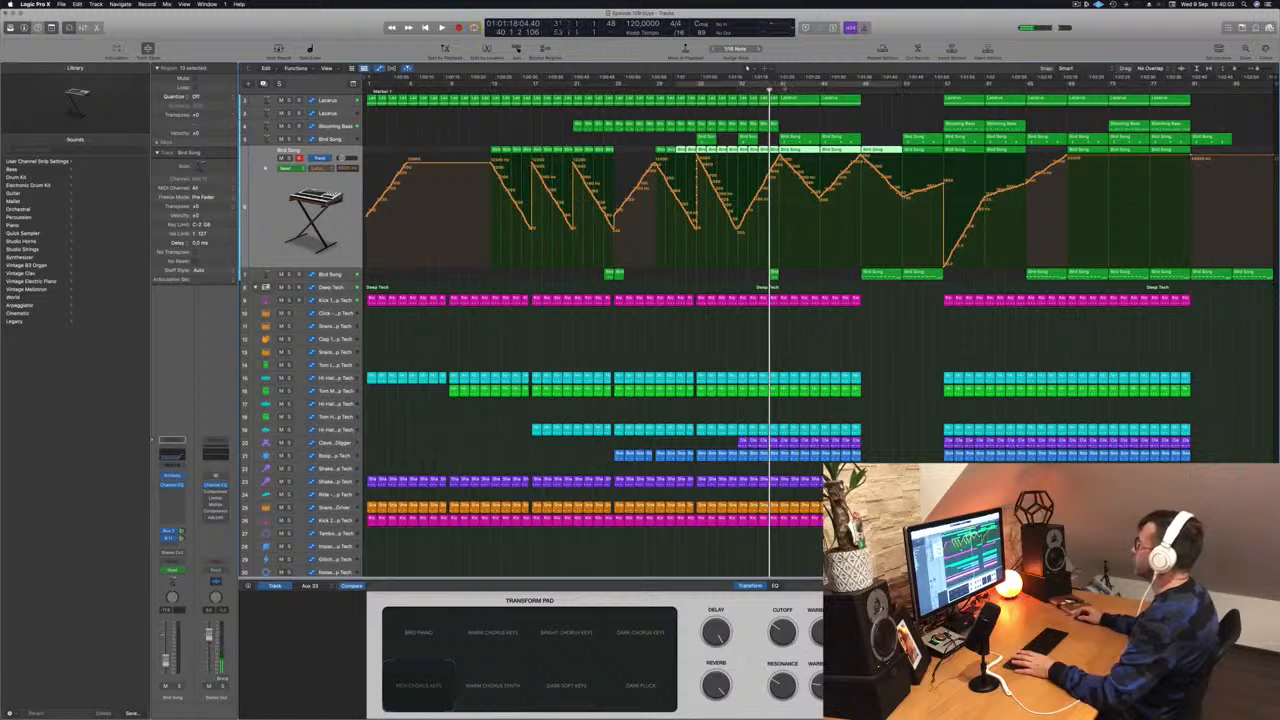
{"action": "left_click_drag", "start_coordinate": [781, 85], "coordinate": [861, 89]}
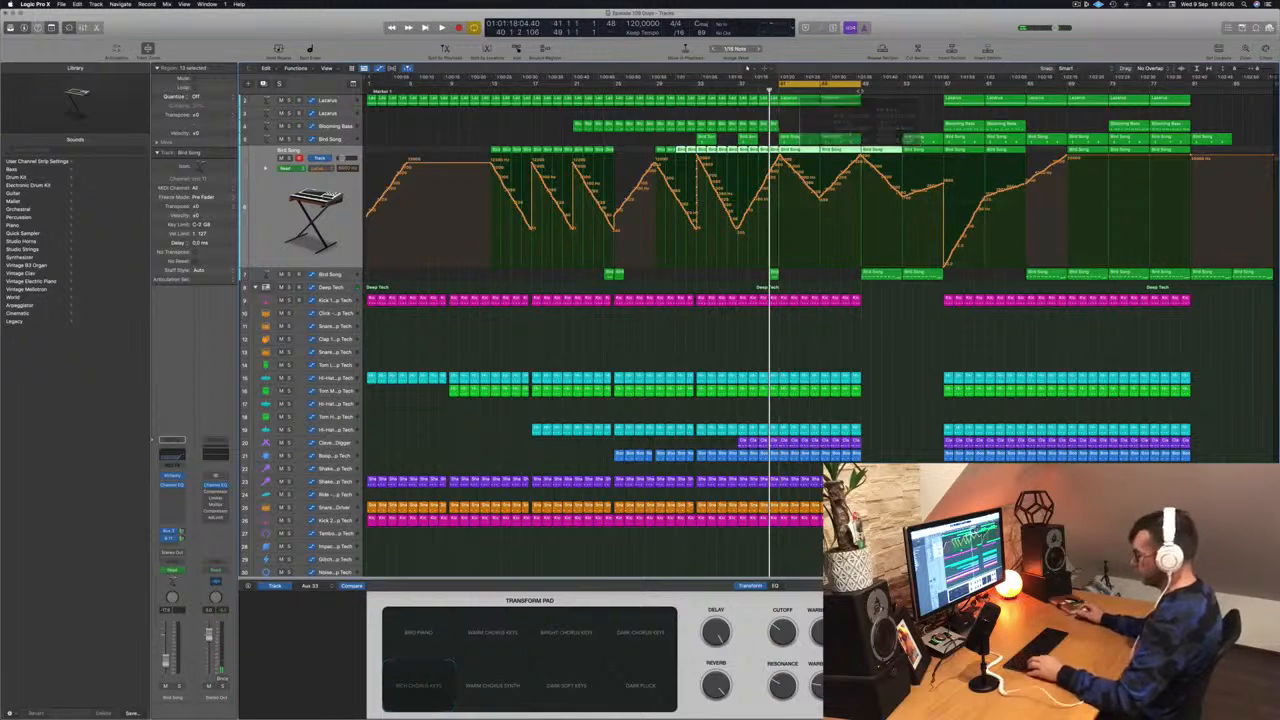
- Repeat the selected regions three times after the cycle range and restart playback
{"action": "key", "text": "super+r"}
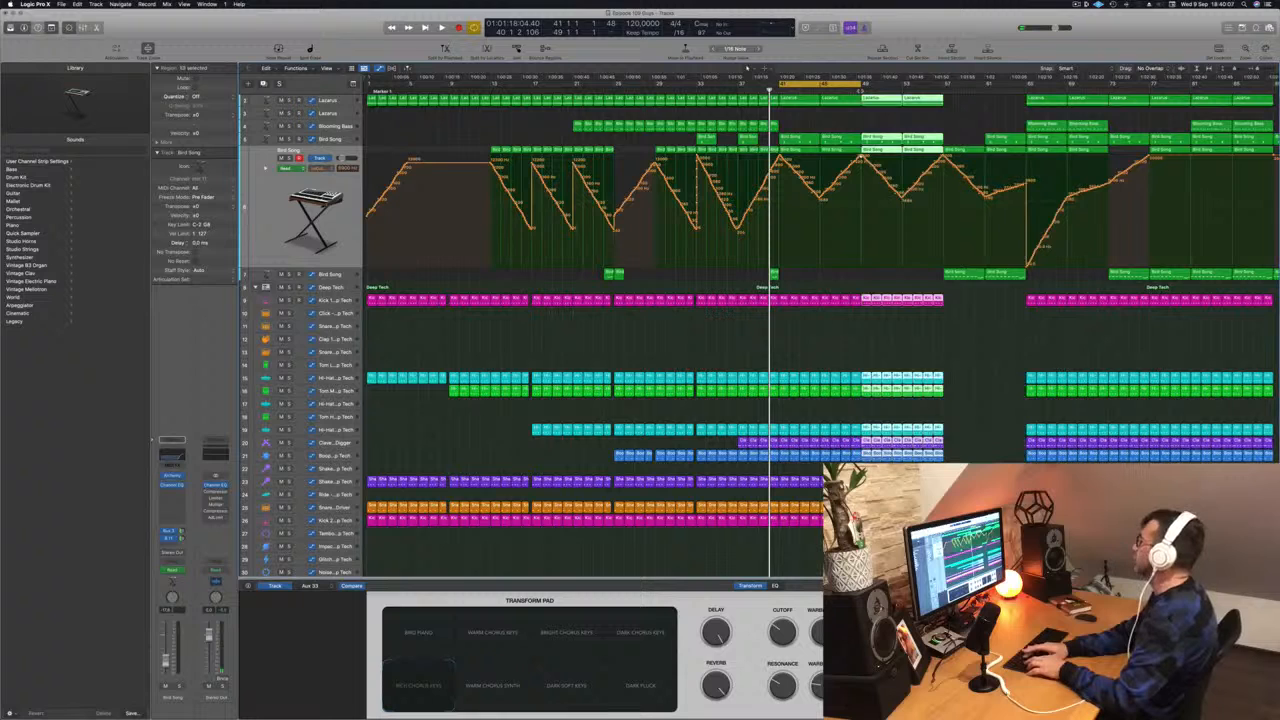
{"action": "key", "text": "super+r"}
{"action": "key", "text": "super+r"}
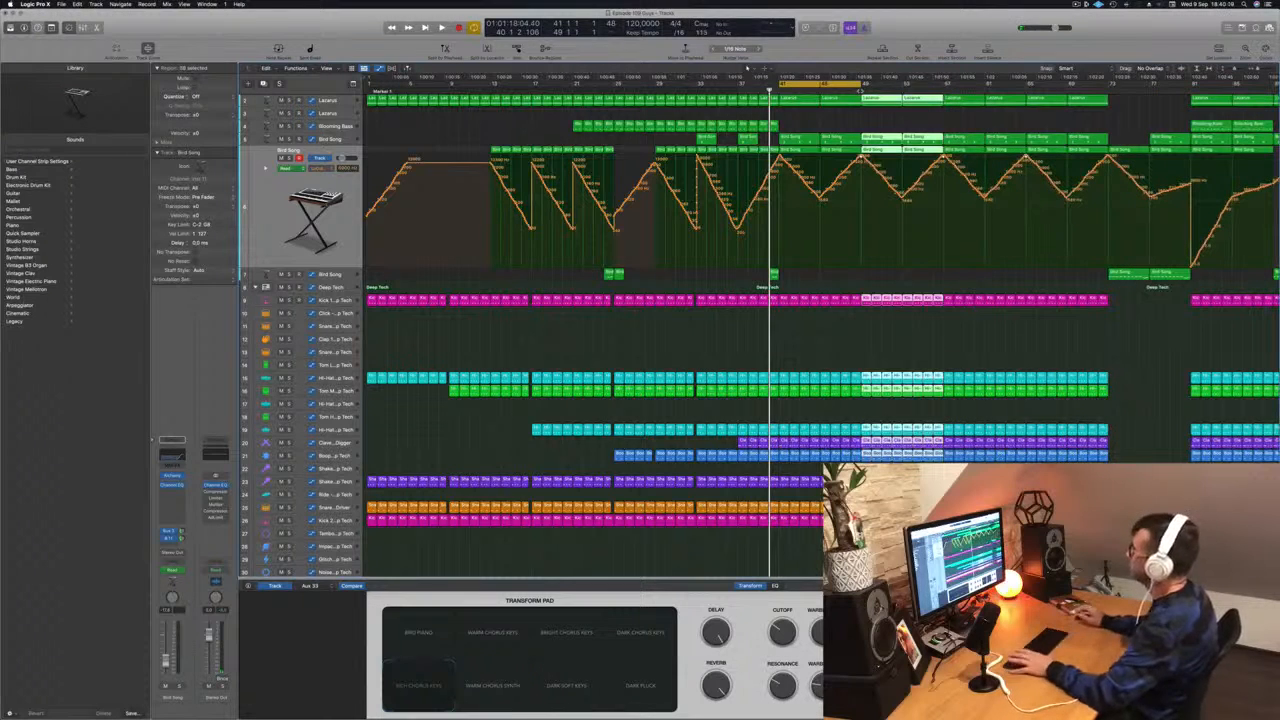
{"action": "key", "text": "space"}
{"action": "key", "text": "super+Left"}
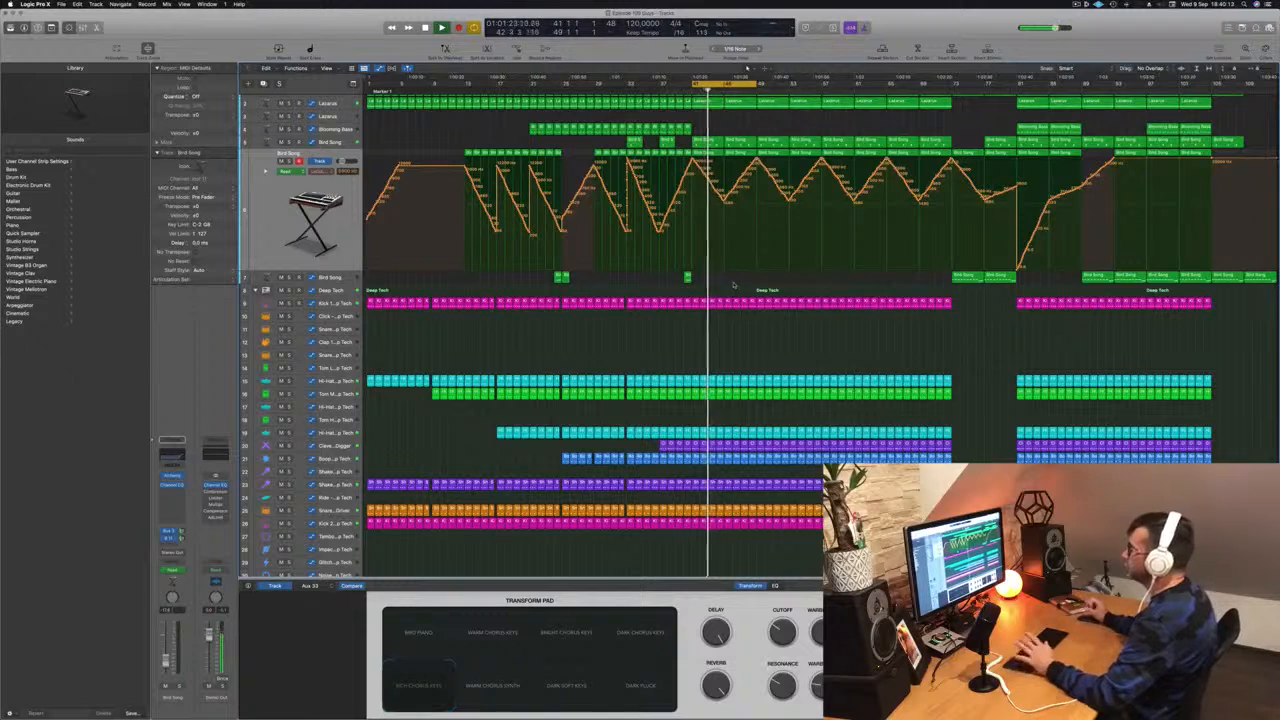
- Select the second Lacarsa track and open the Musical Typing keyboard
{"action": "mouse_move", "coordinate": [860, 717]}
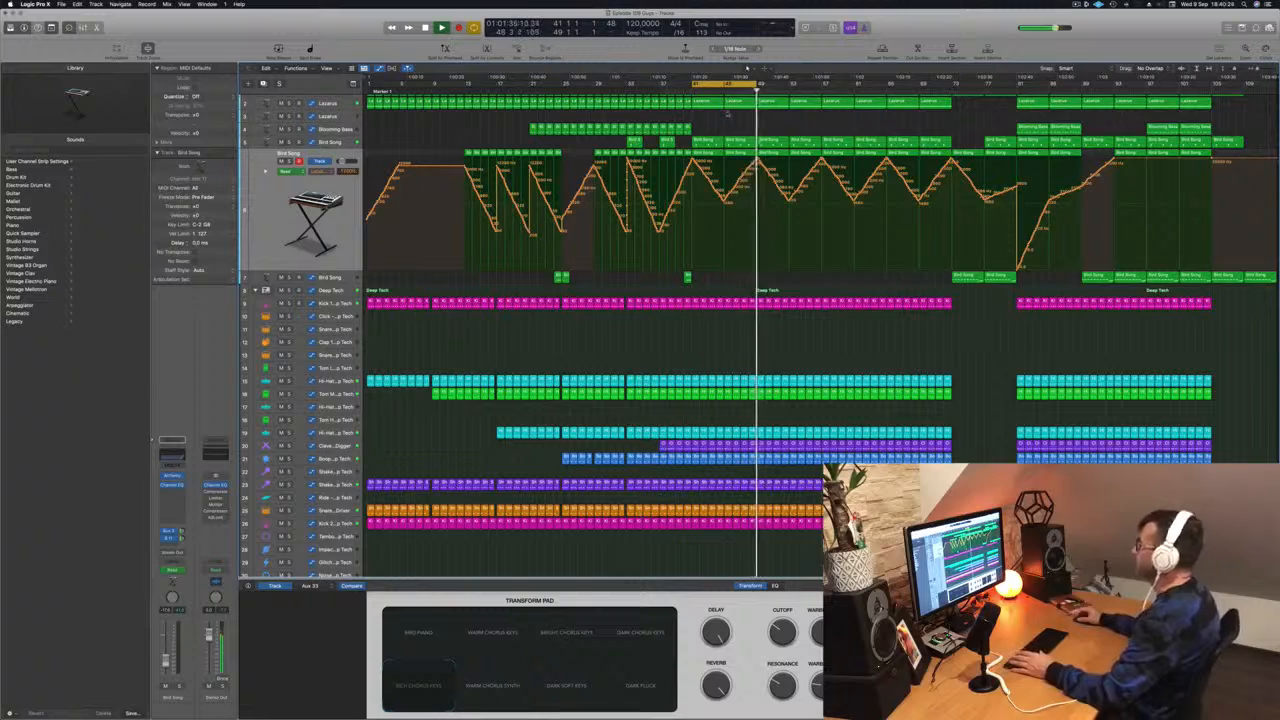
{"action": "scroll", "coordinate": [726, 113], "scroll_direction": "up", "scroll_amount": 1}
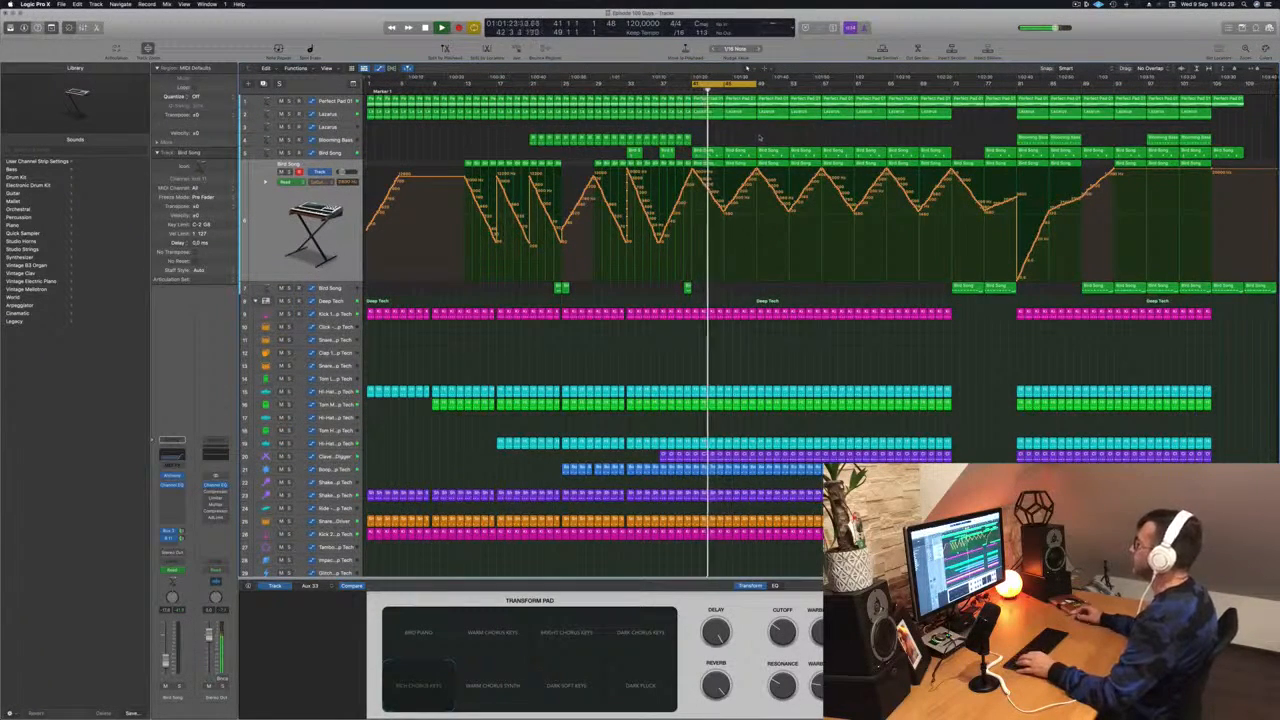
{"action": "left_click", "coordinate": [333, 127]}
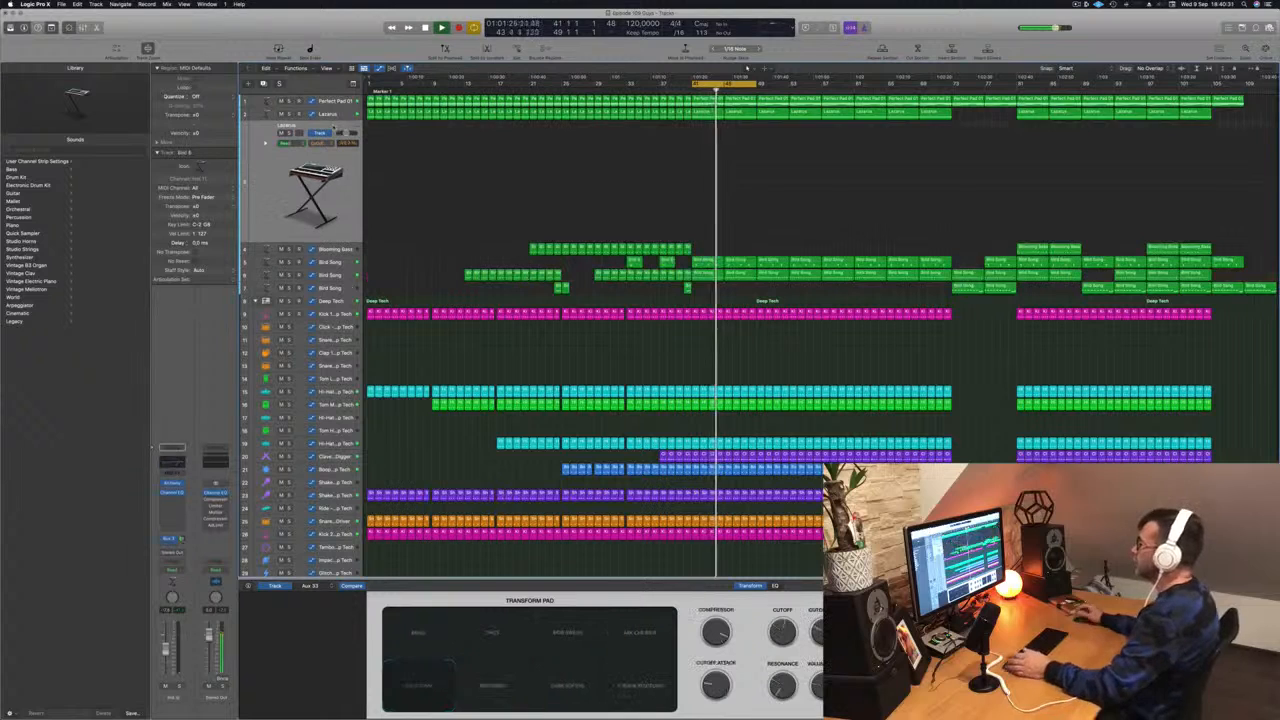
{"action": "key", "text": "super+k"}
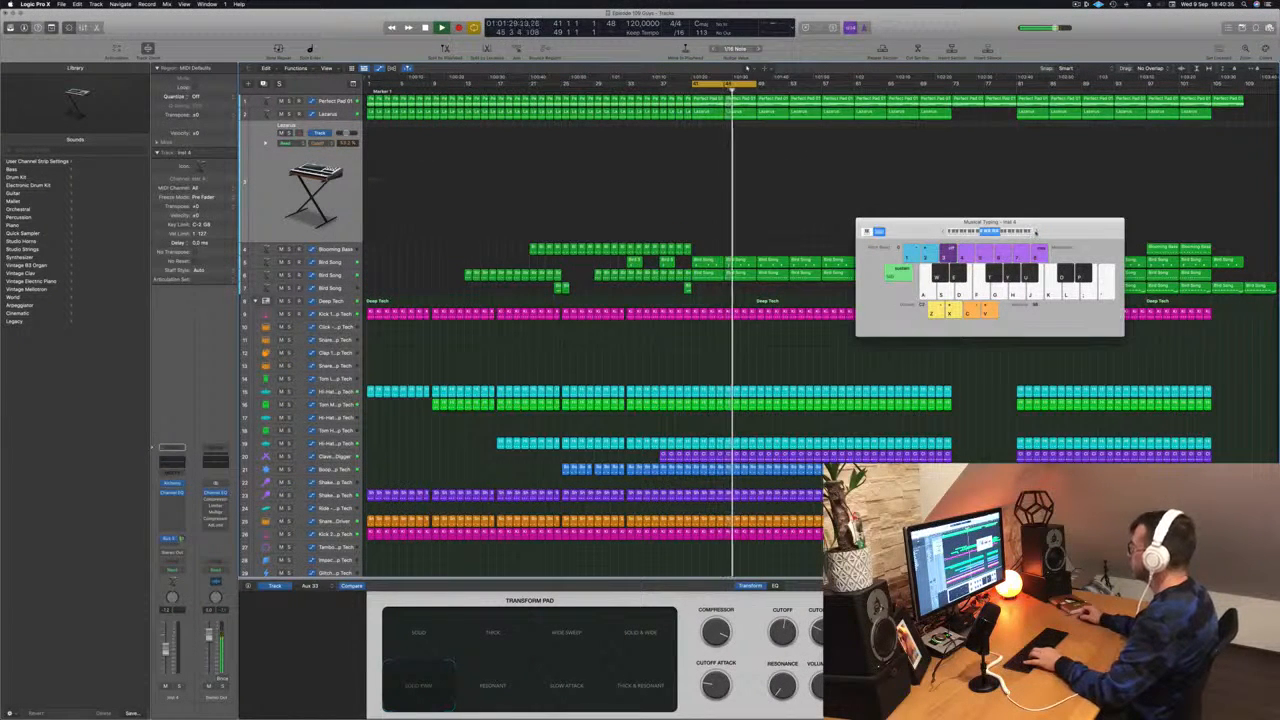
- Play notes on the Musical Typing keyboard to audition the Lacarsa sound
{"action": "key", "text": "f"}
{"action": "key", "text": "d"}
{"action": "key", "text": "a"}
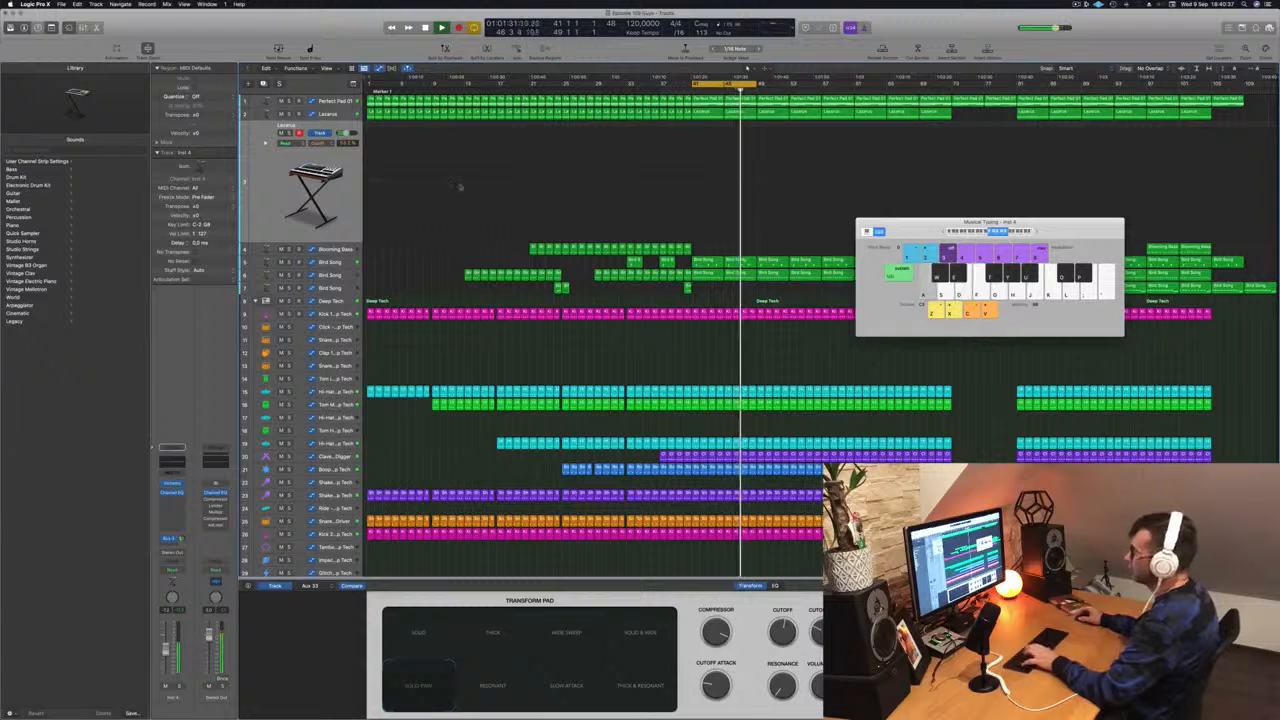
{"action": "key", "text": "d"}
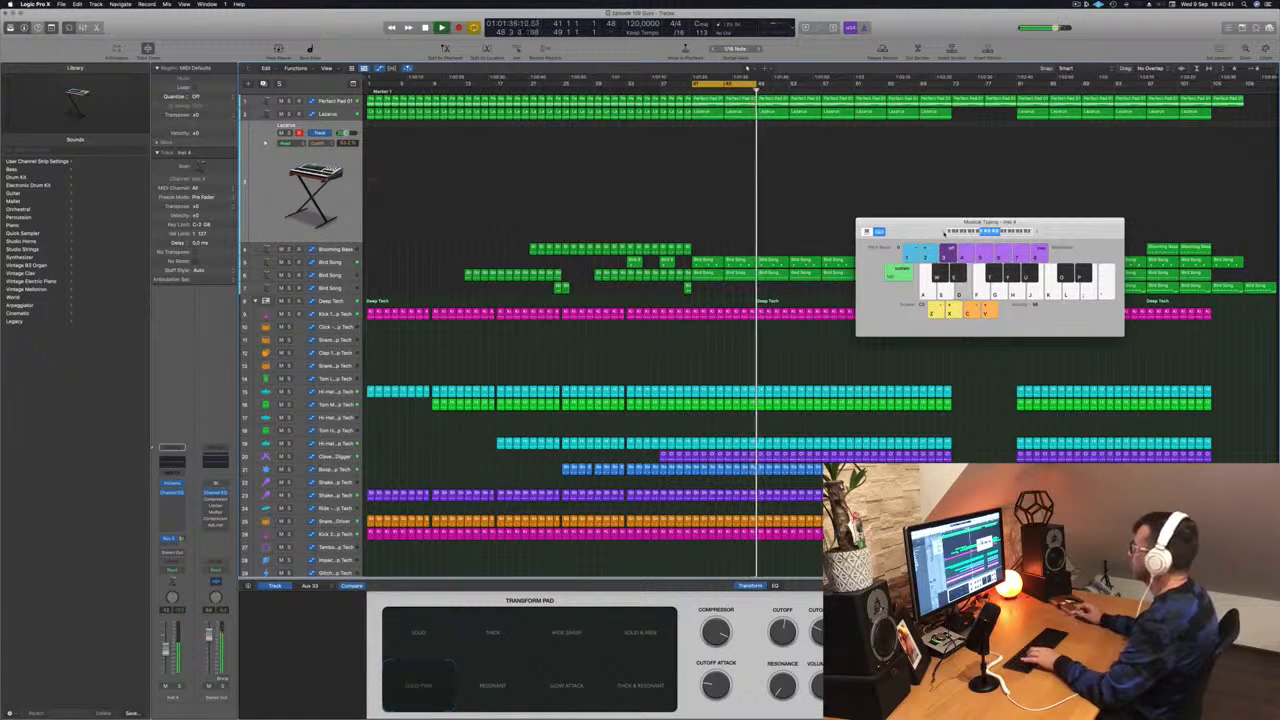
{"action": "key", "text": "f"}
{"action": "key", "text": "g"}
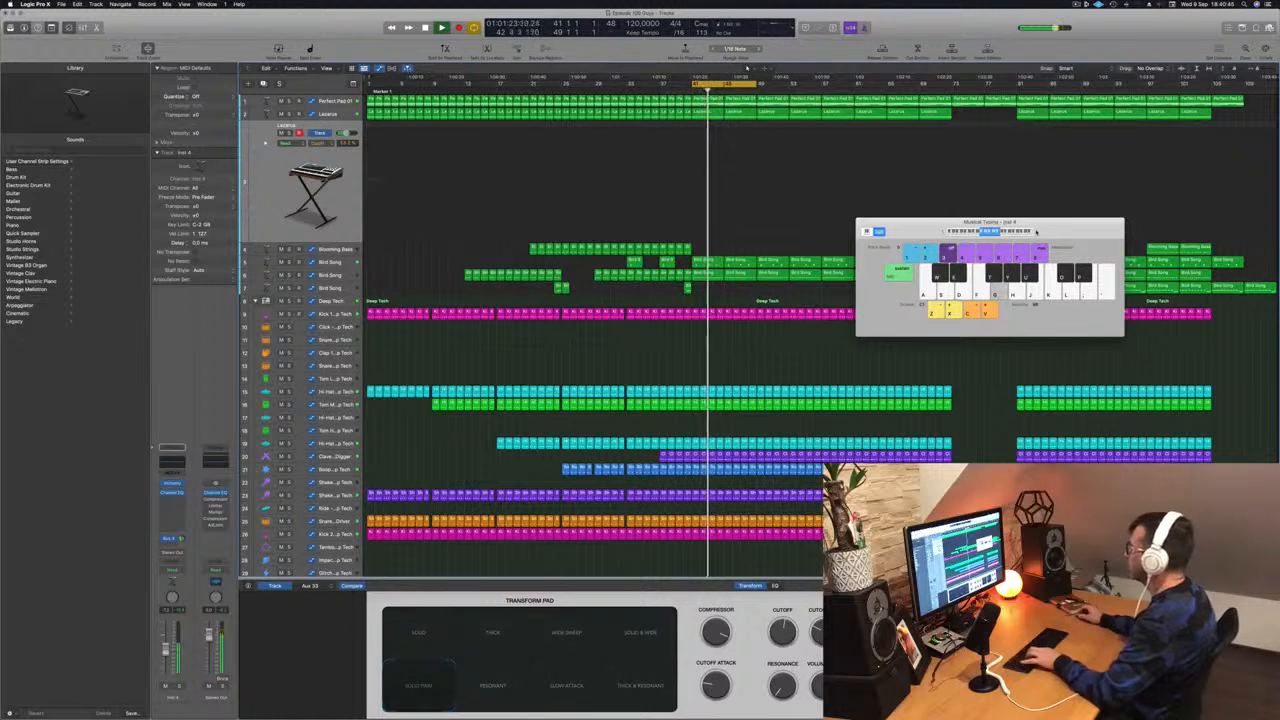
{"action": "key", "text": "g"}
{"action": "key", "text": "f"}
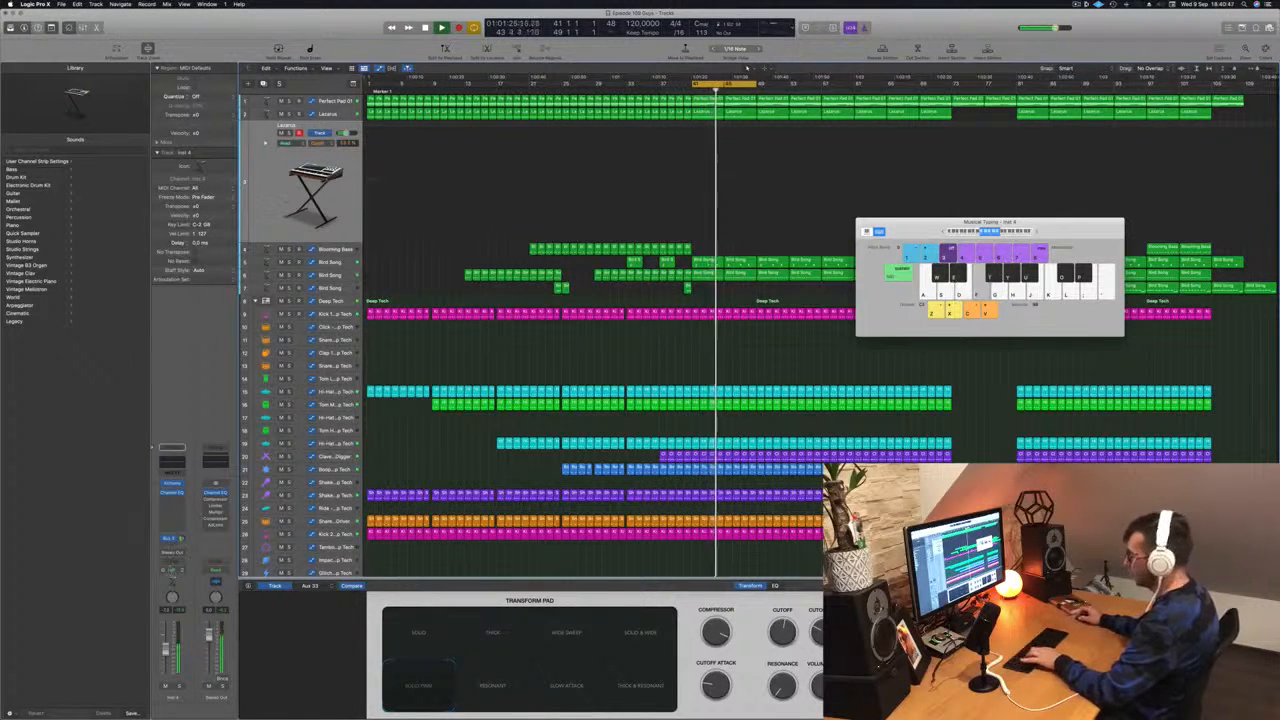
{"action": "key", "text": "j"}
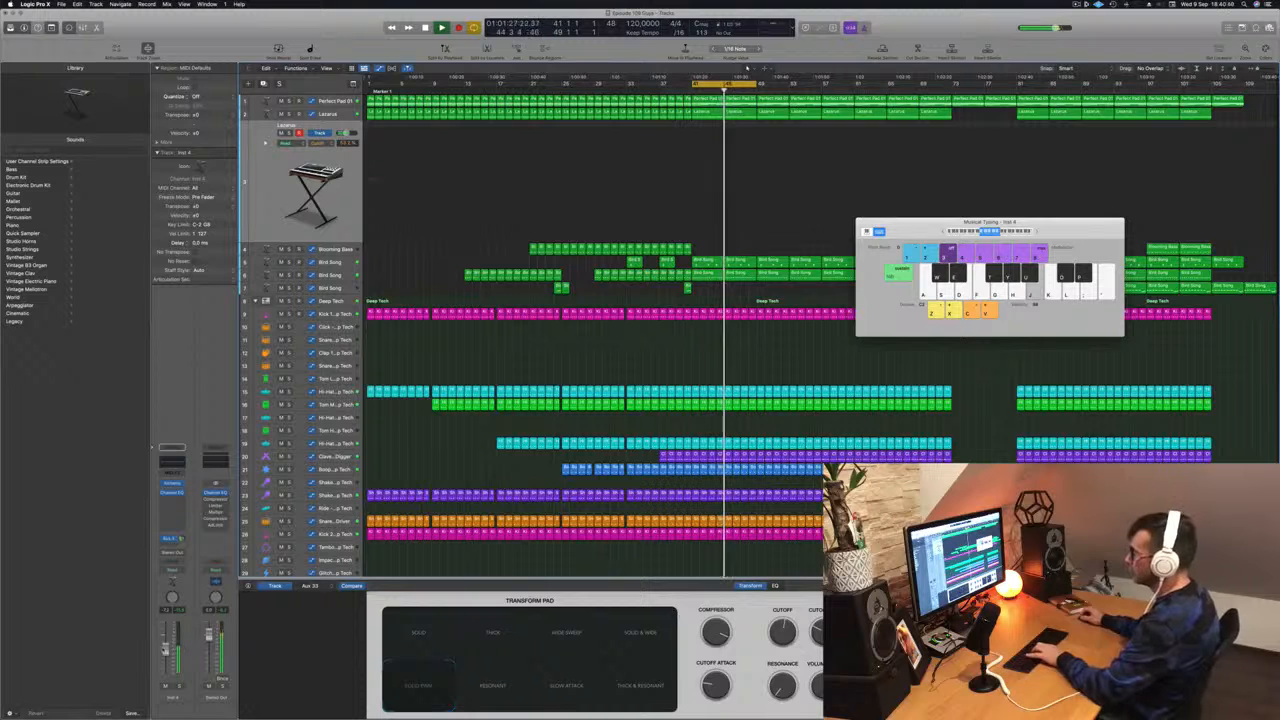
{"action": "key", "text": "j"}
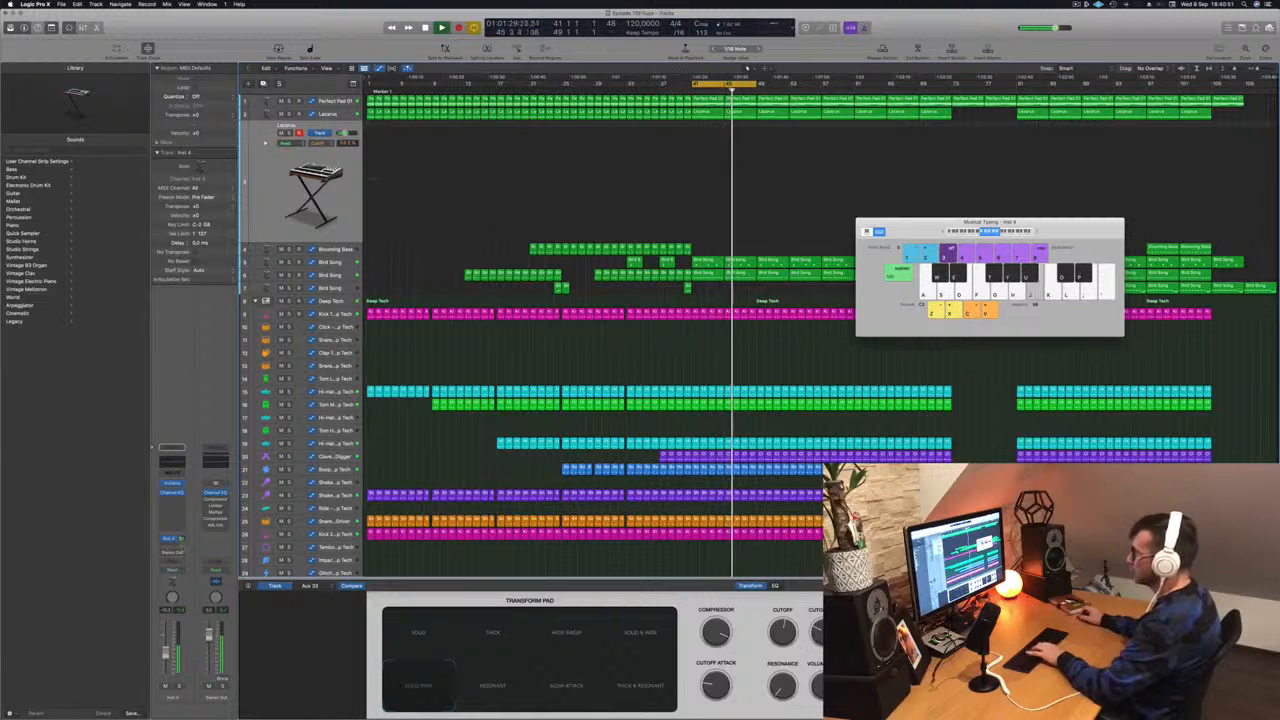
- Raise the bus send level on the Lacarsa channel strip
{"action": "left_click", "coordinate": [183, 539]}
{"action": "key", "text": "h"}
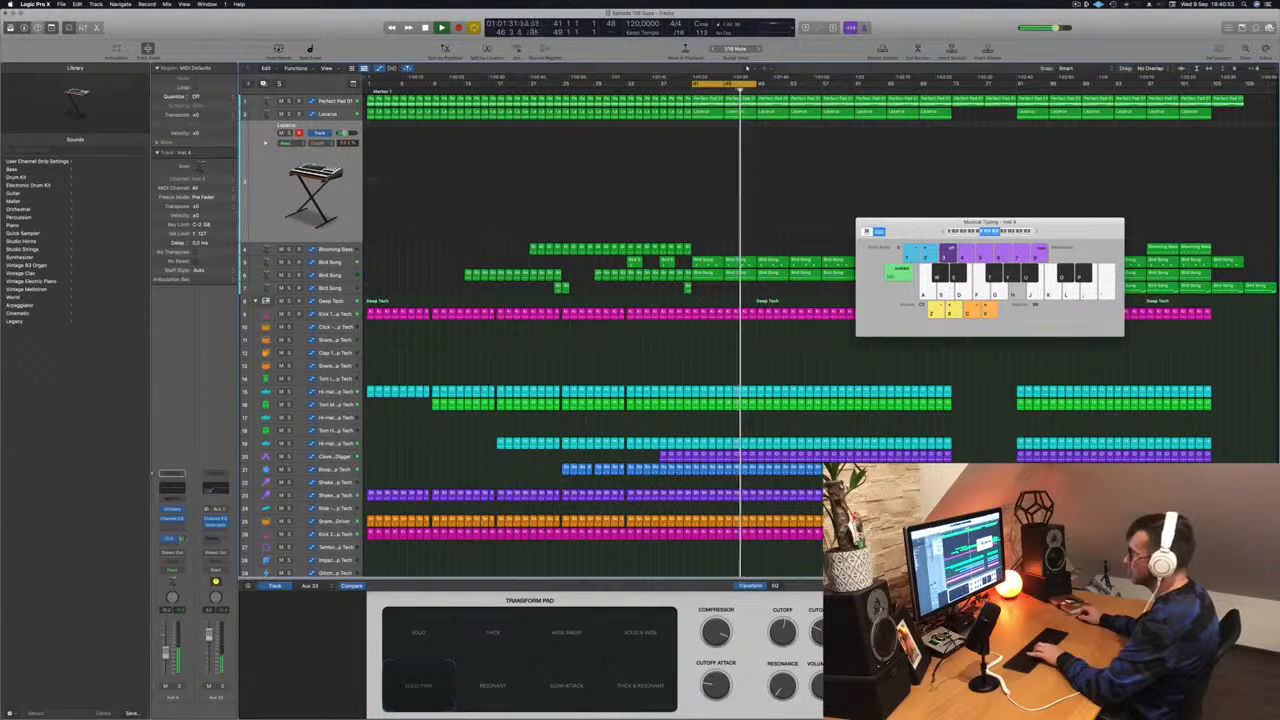
{"action": "left_click_drag", "start_coordinate": [183, 538], "coordinate": [185, 517]}
- Keep playing notes on the Musical Typing keyboard to audition the Lacarsa patch during playback
{"action": "key", "text": "j"}
{"action": "key", "text": "k"}
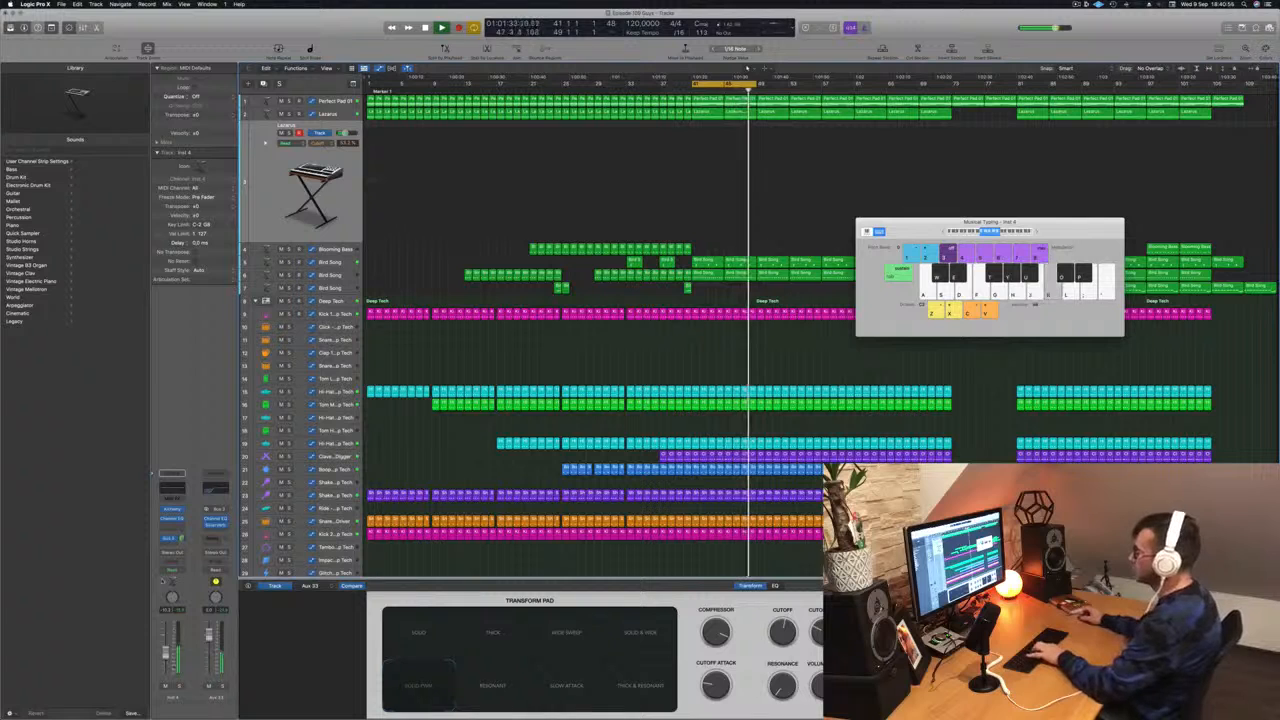
{"action": "key", "text": "h"}
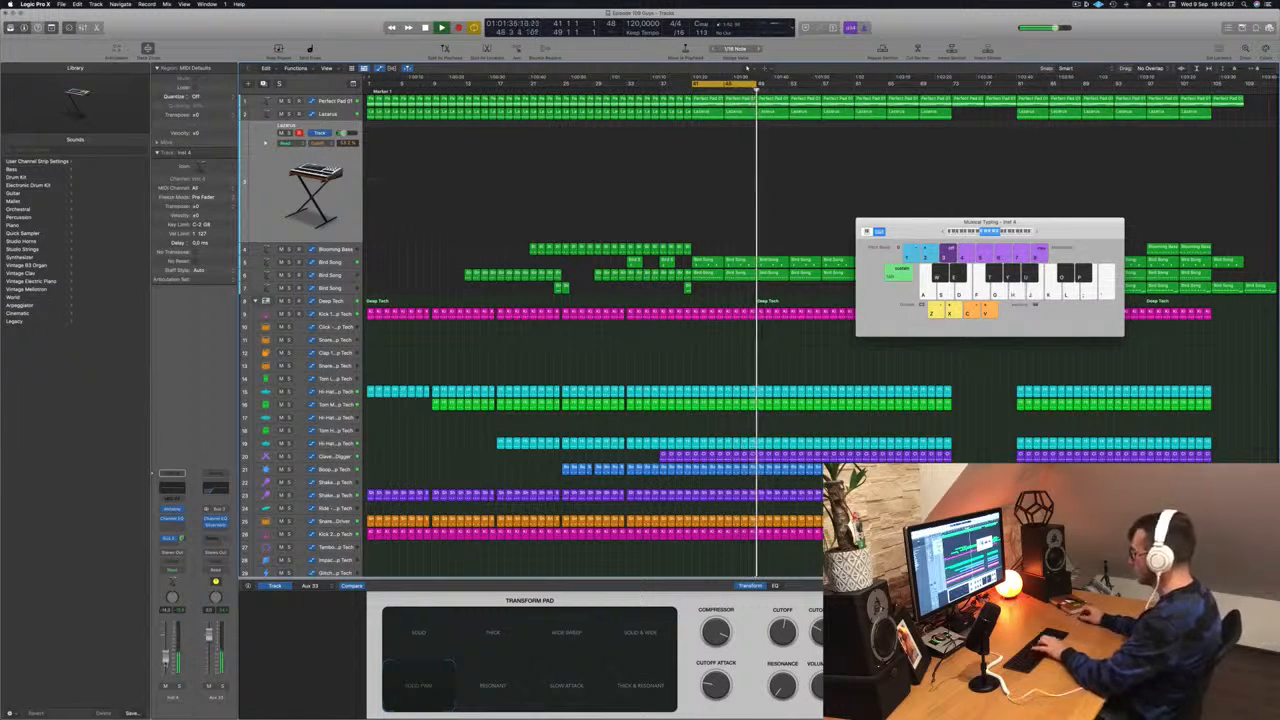
{"action": "key", "text": "apostrophe"}
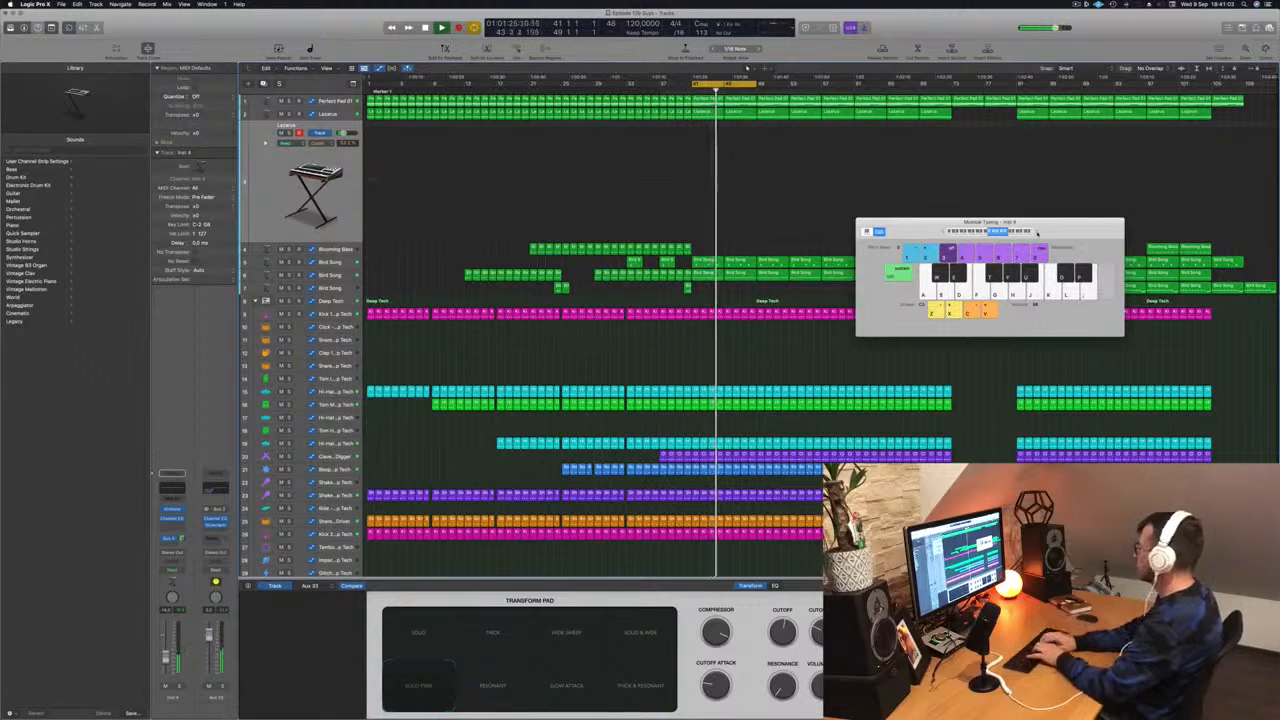
{"action": "key", "text": "l"}
{"action": "key", "text": "j"}
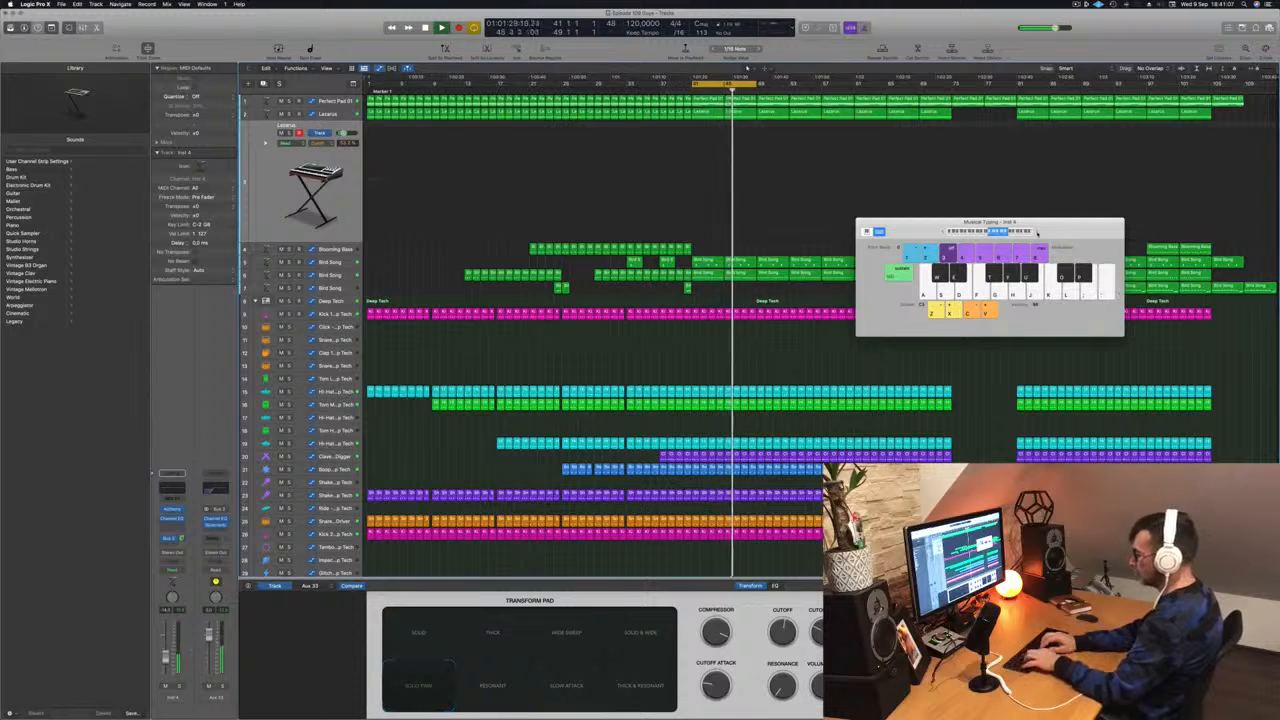
{"action": "key", "text": "apostrophe"}
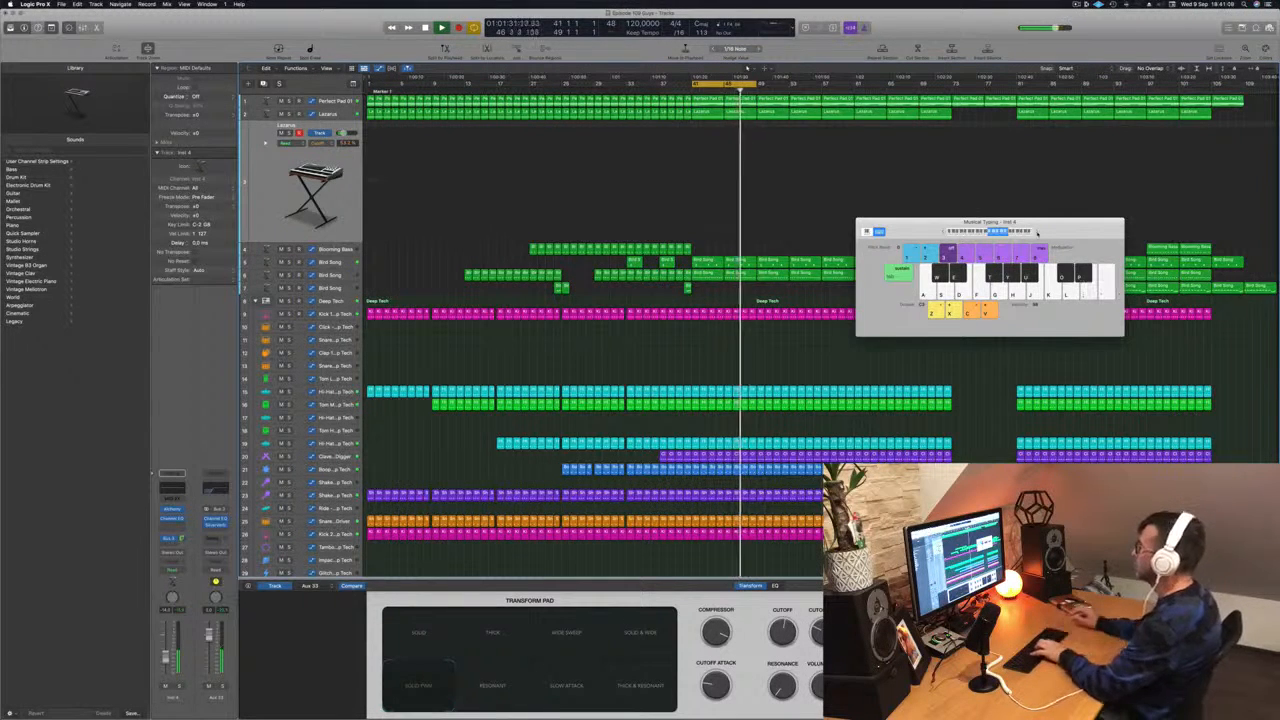
{"action": "key", "text": "j"}
{"action": "key", "text": "g"}
{"action": "key", "text": "j"}
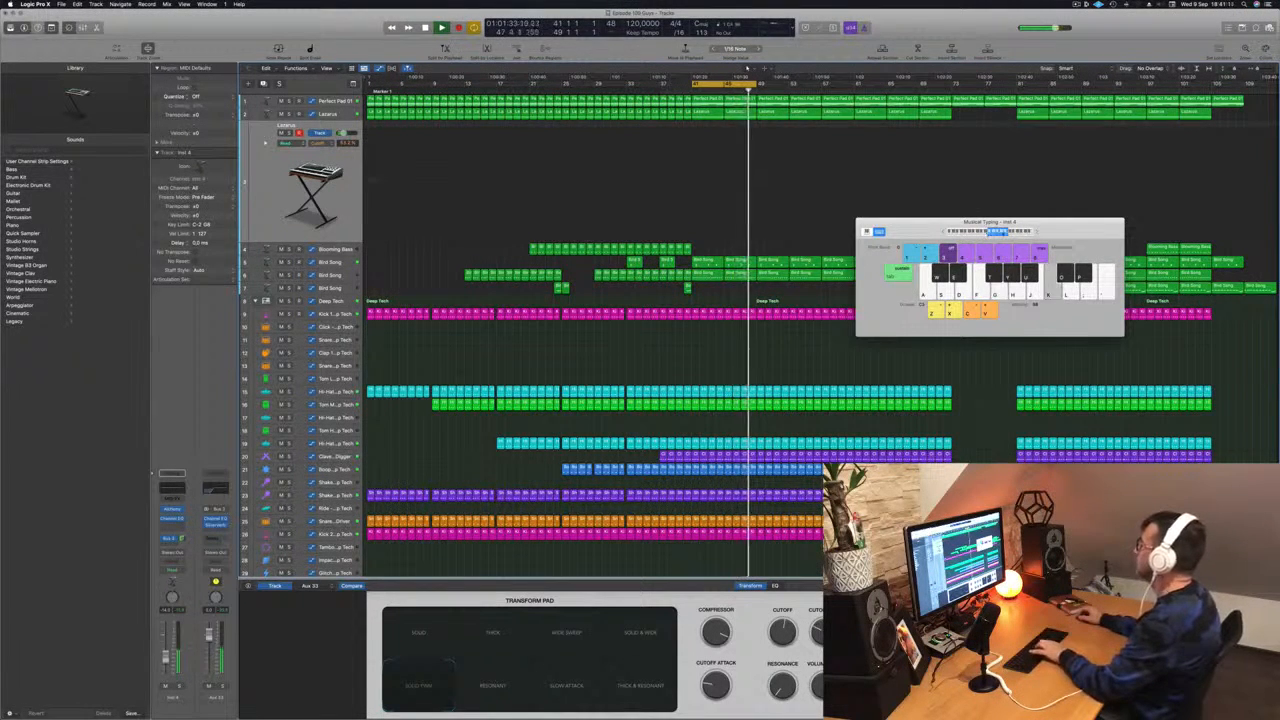
{"action": "key", "text": "k"}
{"action": "key", "text": "l"}
{"action": "key", "text": "x"}
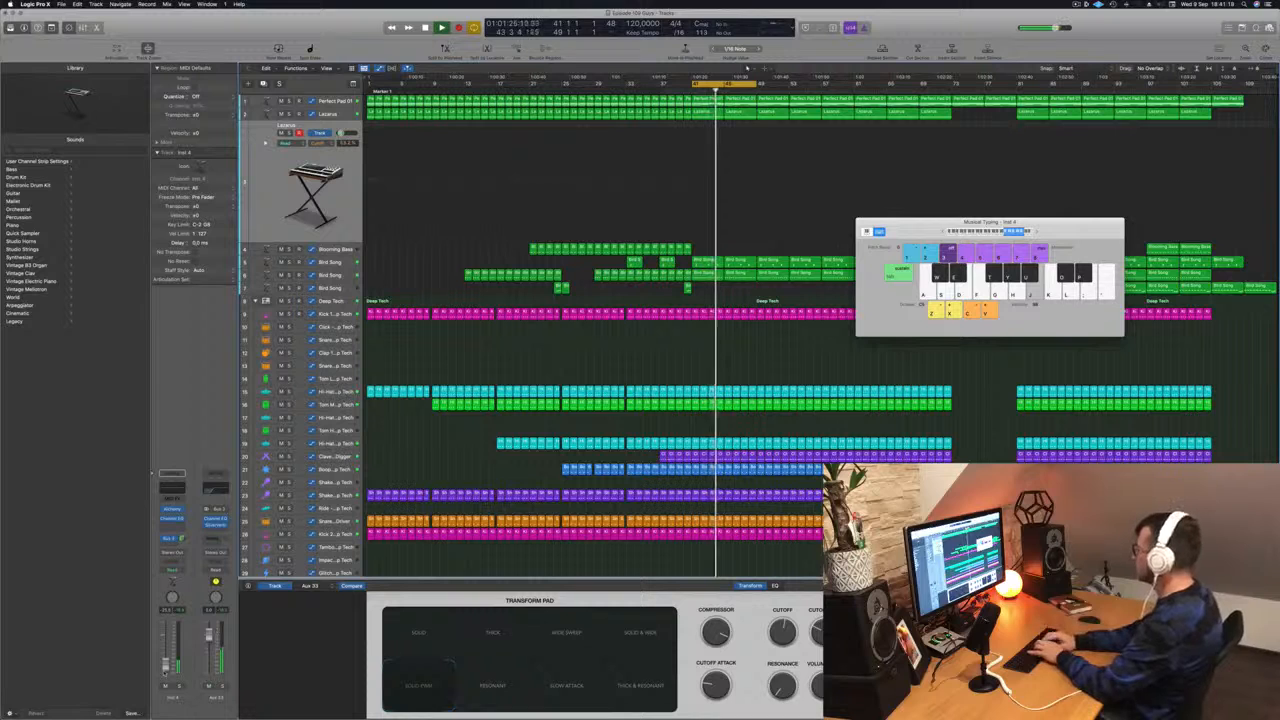
{"action": "key", "text": "apostrophe"}
{"action": "key", "text": "semicolon"}
{"action": "key", "text": "k"}
{"action": "key", "text": "d"}
{"action": "key", "text": "g"}
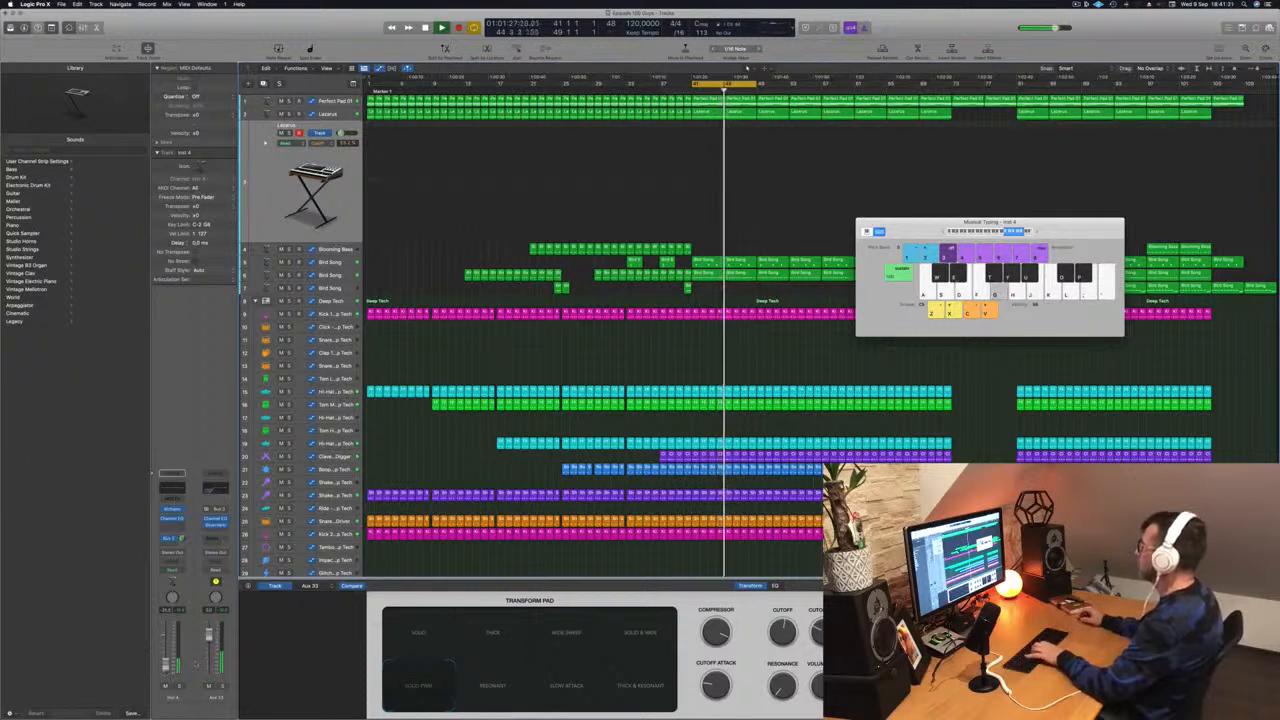
{"action": "key", "text": "j"}
{"action": "key", "text": "g"}
{"action": "key", "text": "h"}
{"action": "key", "text": "d"}
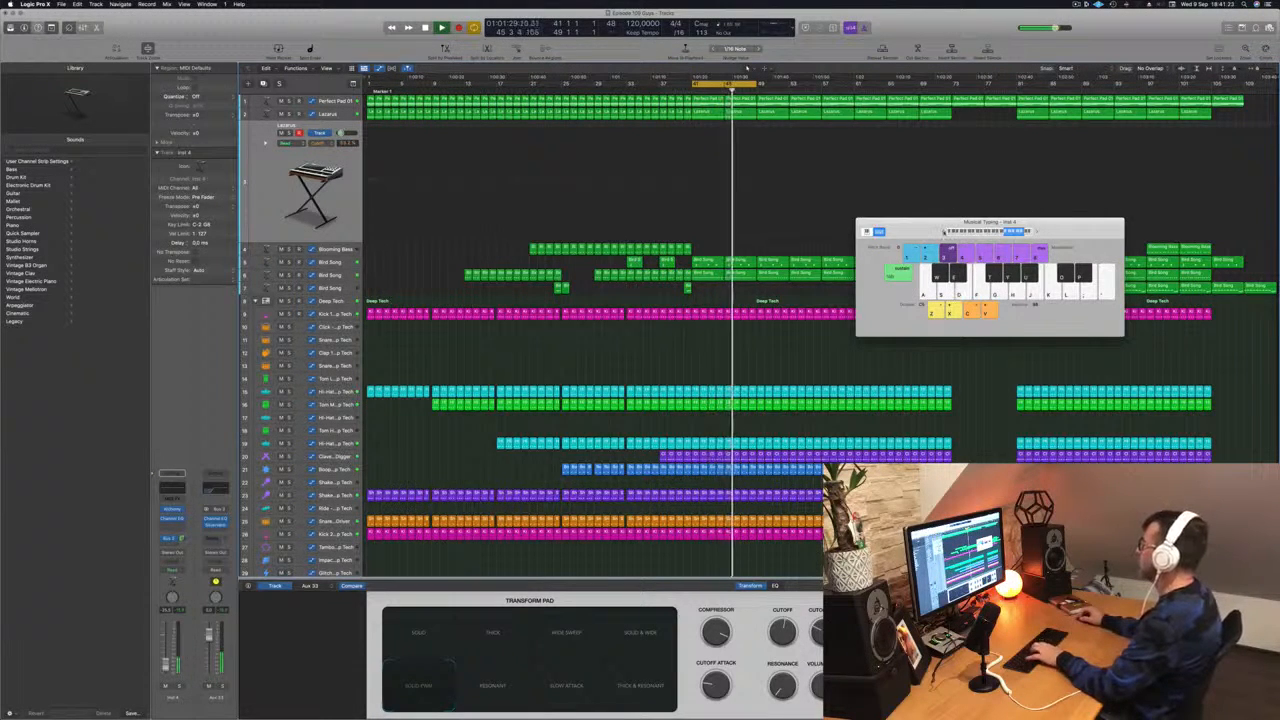
{"action": "key", "text": "h"}
{"action": "key", "text": "j"}
{"action": "key", "text": "g"}
{"action": "key", "text": "h"}
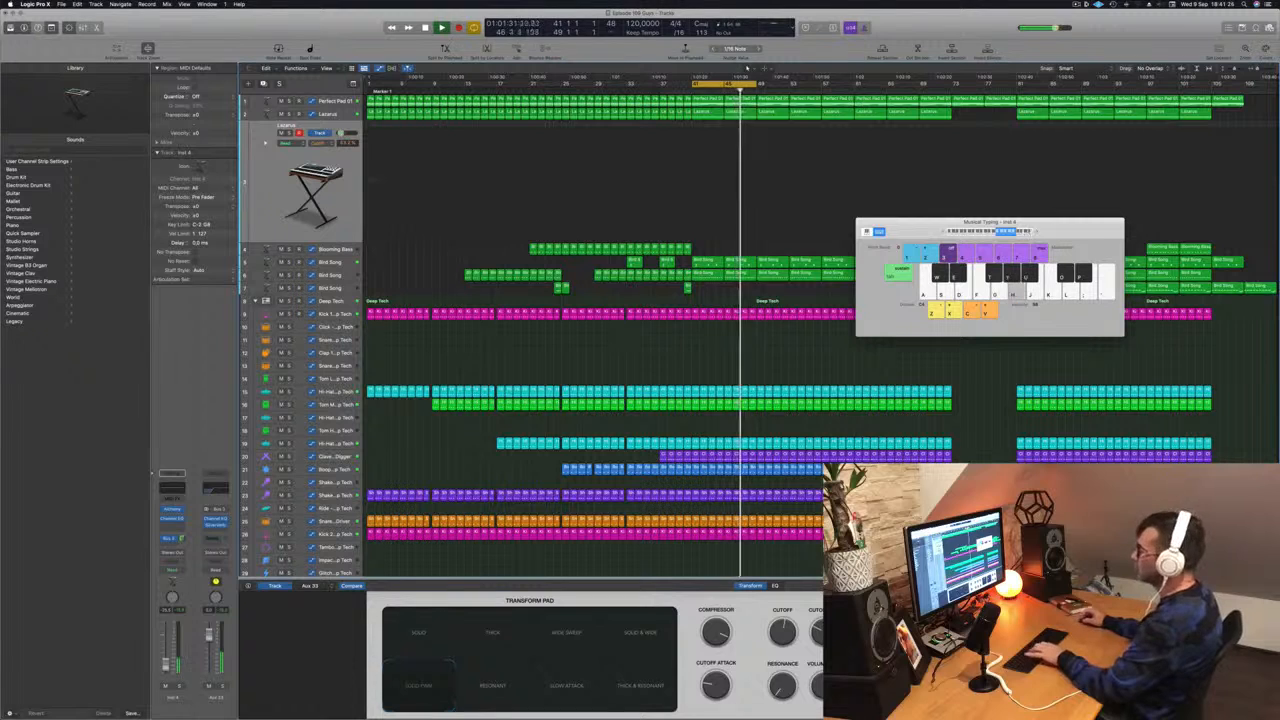
{"action": "key", "text": "j"}
{"action": "key", "text": "g"}
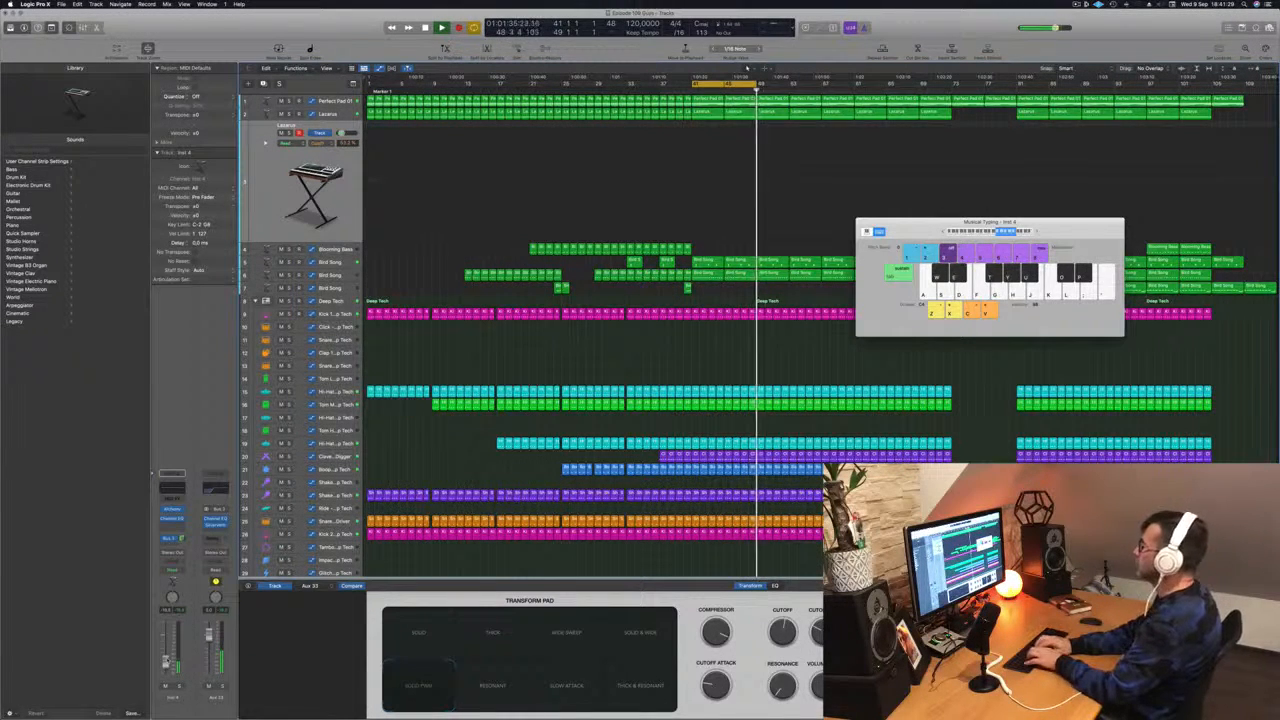
{"action": "key", "text": "j"}
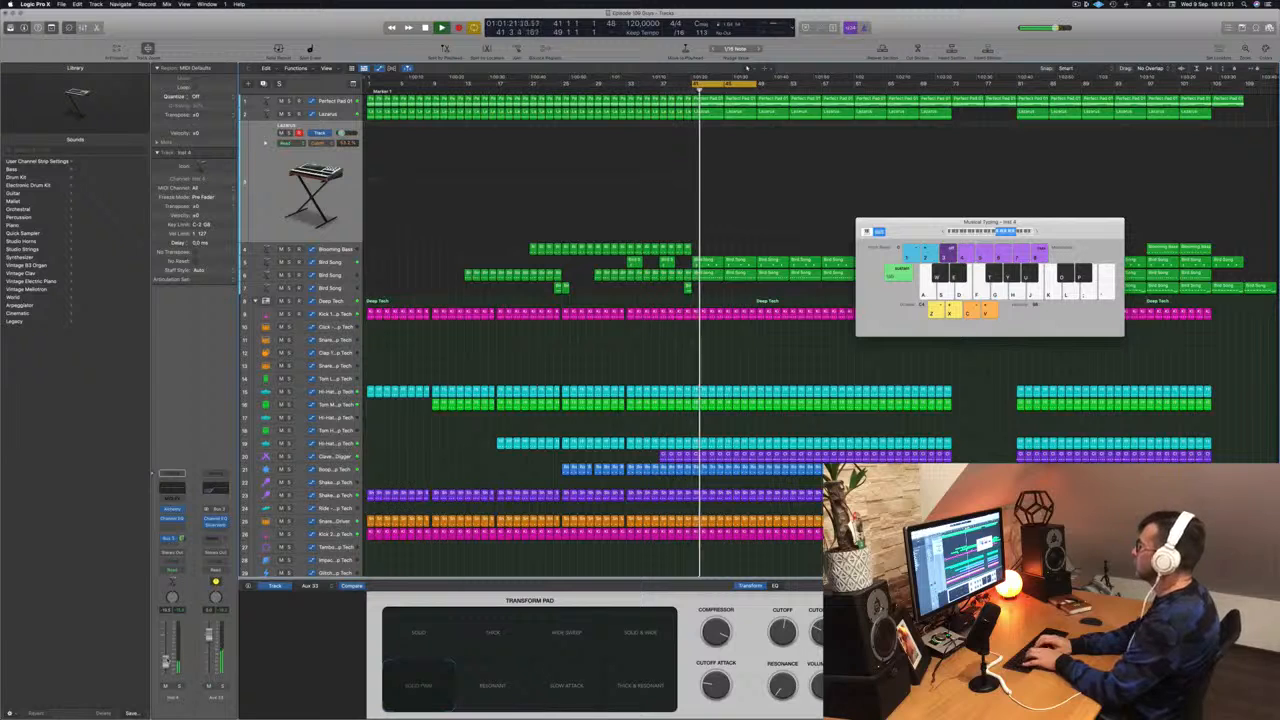
{"action": "key", "text": "g"}
{"action": "key", "text": "j"}
{"action": "key", "text": "g"}
{"action": "key", "text": "k"}
{"action": "key", "text": "f"}
{"action": "key", "text": "l"}
{"action": "key", "text": "j"}
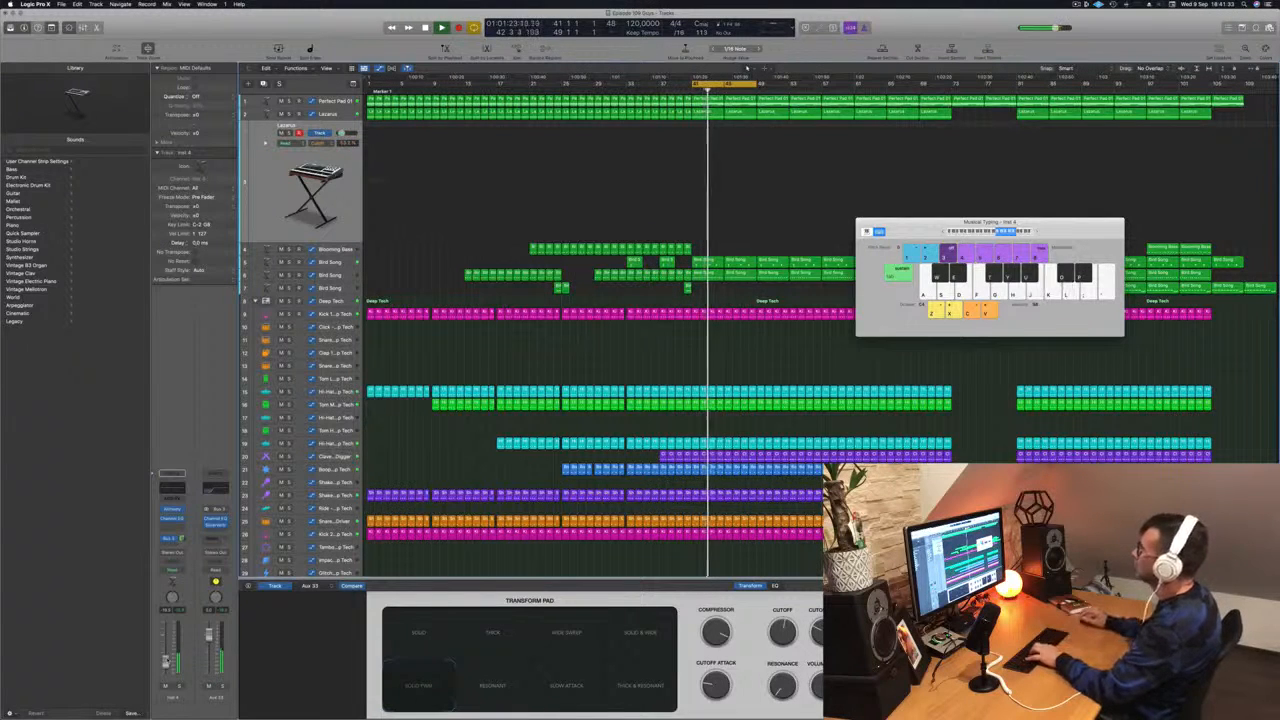
{"action": "key", "text": "d"}
{"action": "key", "text": "g"}
{"action": "key", "text": "d"}
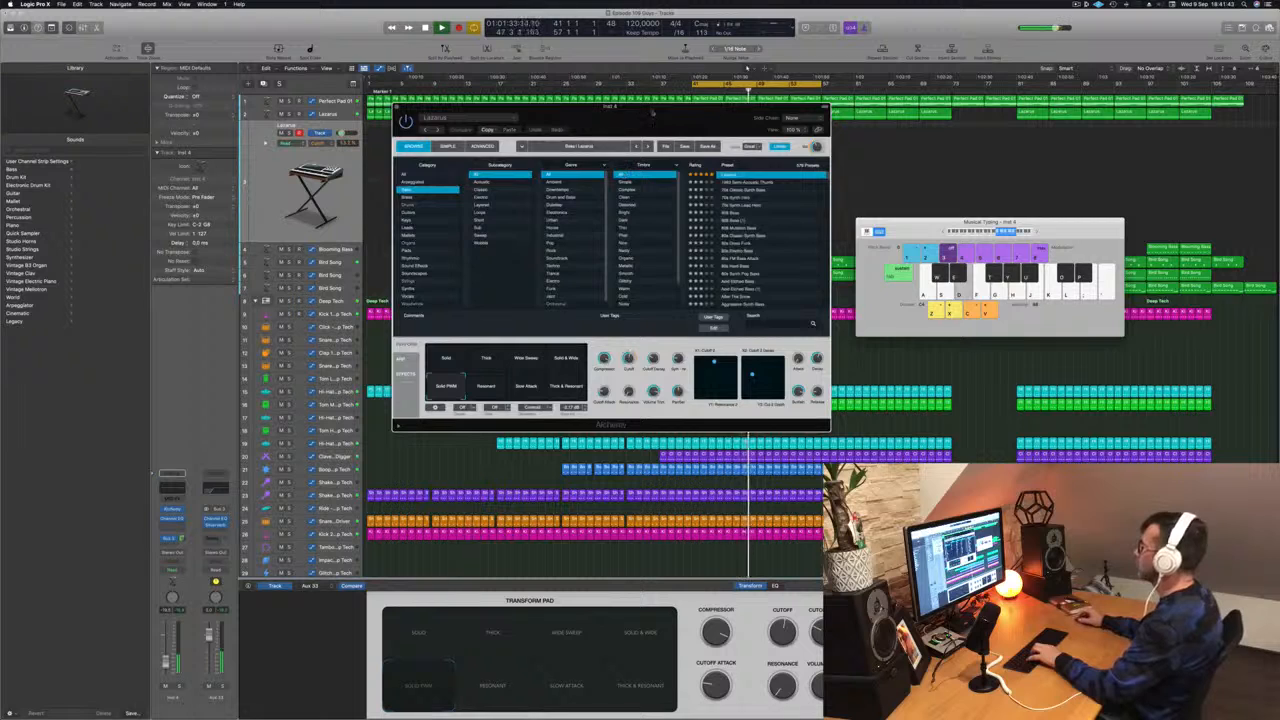
- Try the Alchemy transform pad snapshots on the Lacarsa instrument and settle on Wide Sweep
{"action": "left_click_drag", "start_coordinate": [652, 113], "coordinate": [872, 151]}
{"action": "left_click", "coordinate": [713, 428]}
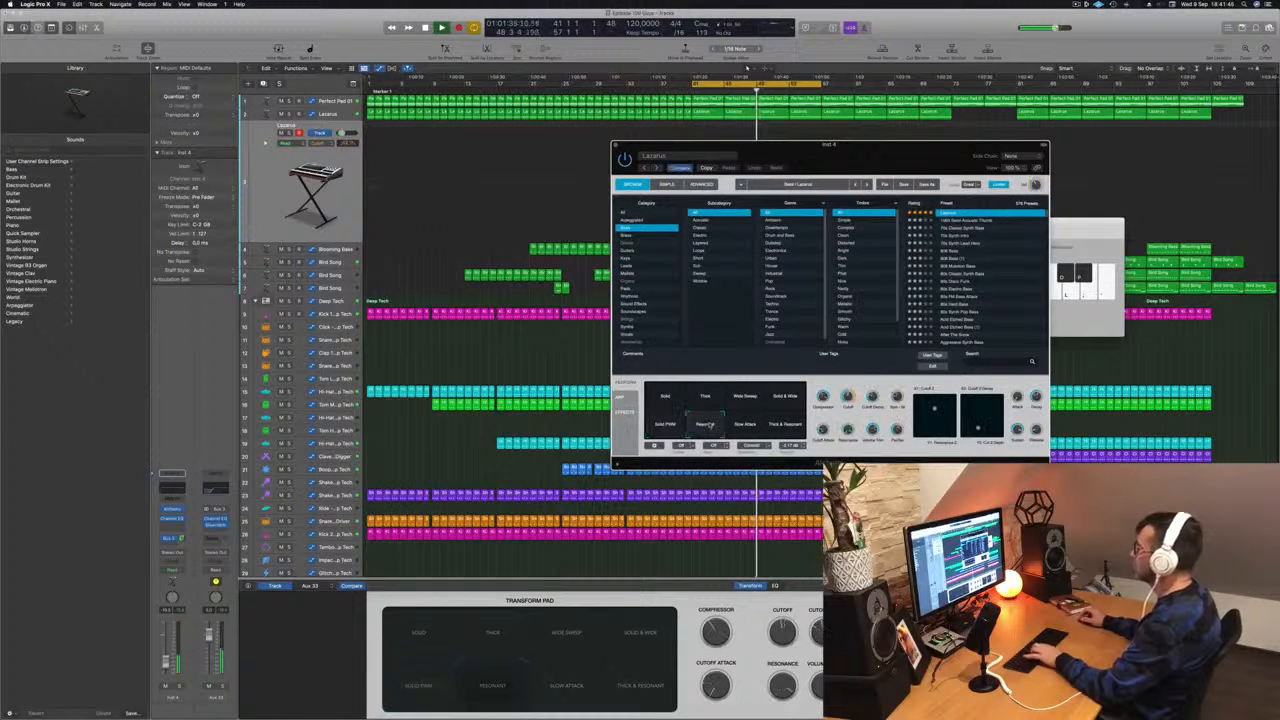
{"action": "left_click", "coordinate": [745, 426]}
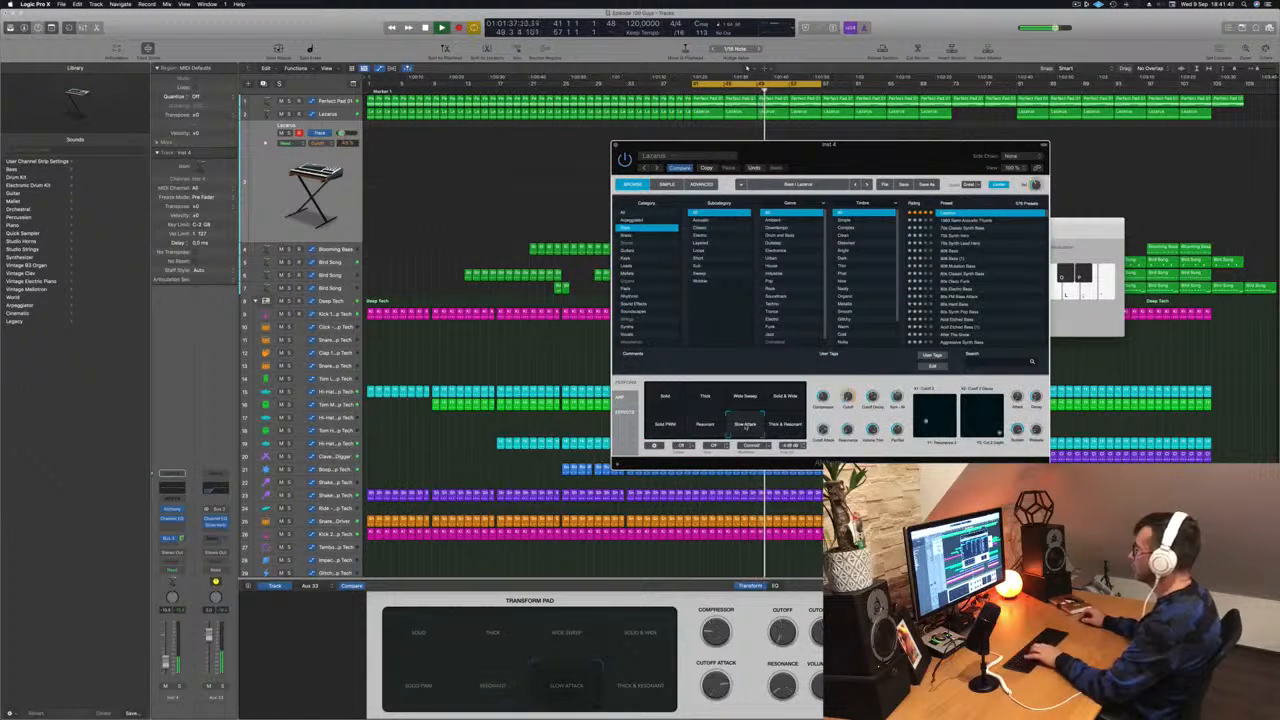
{"action": "left_click", "coordinate": [664, 399]}
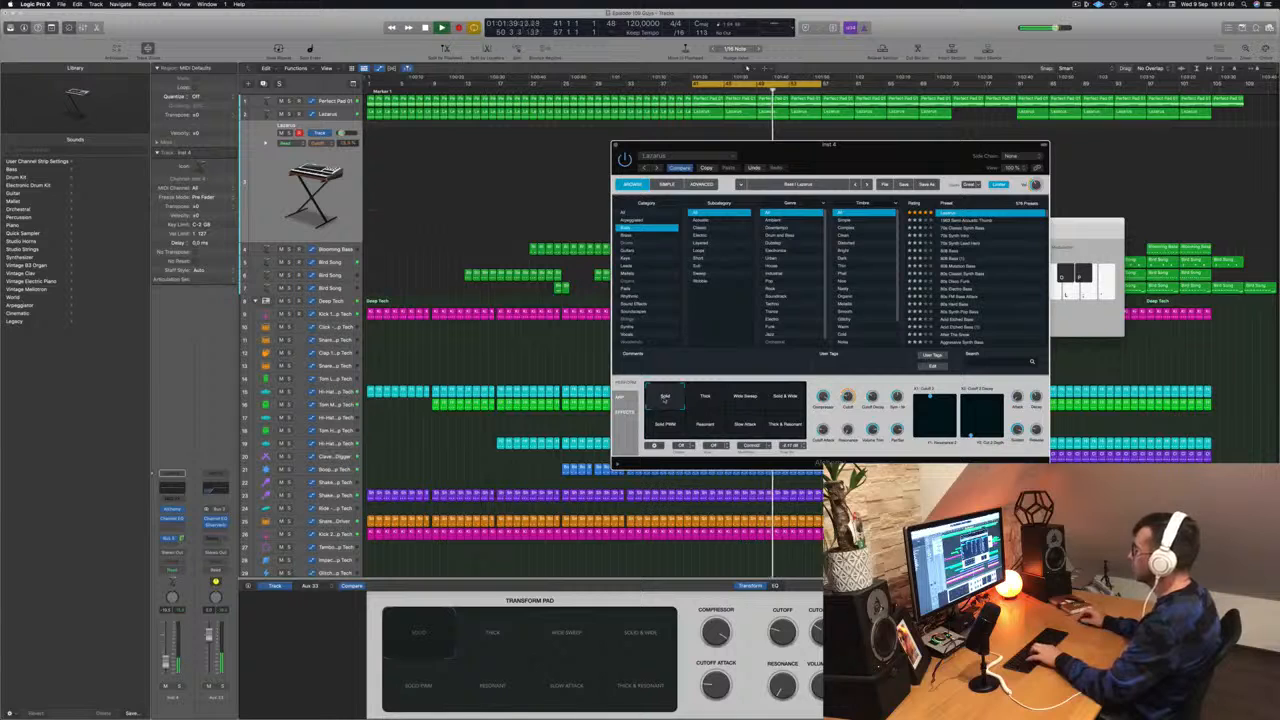
{"action": "left_click", "coordinate": [705, 399]}
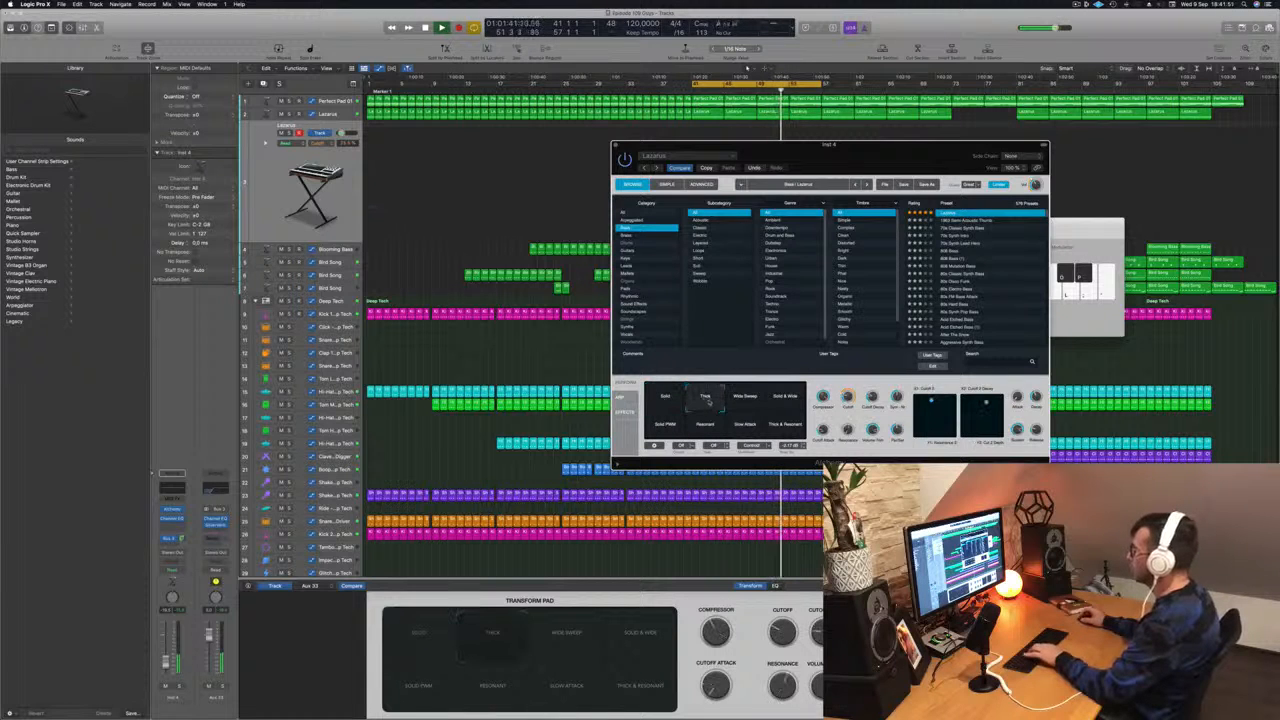
{"action": "left_click", "coordinate": [746, 400]}
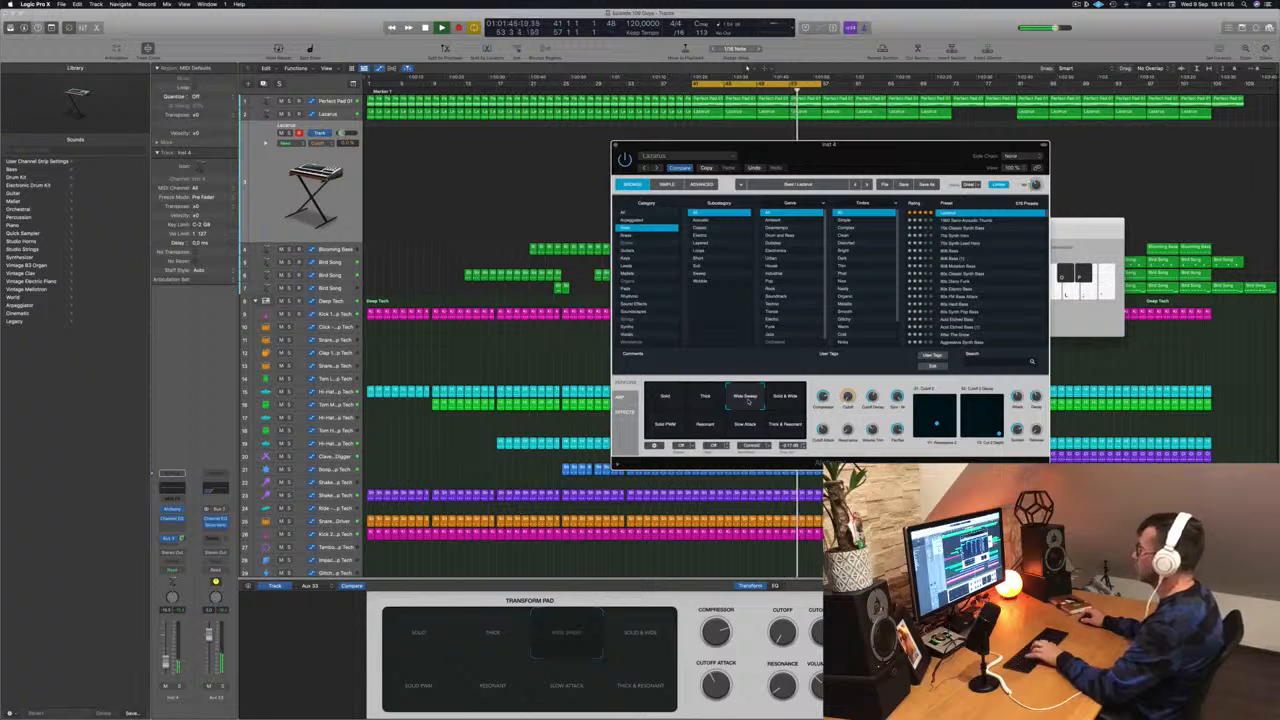
{"action": "left_click_drag", "start_coordinate": [166, 658], "coordinate": [166, 656]}
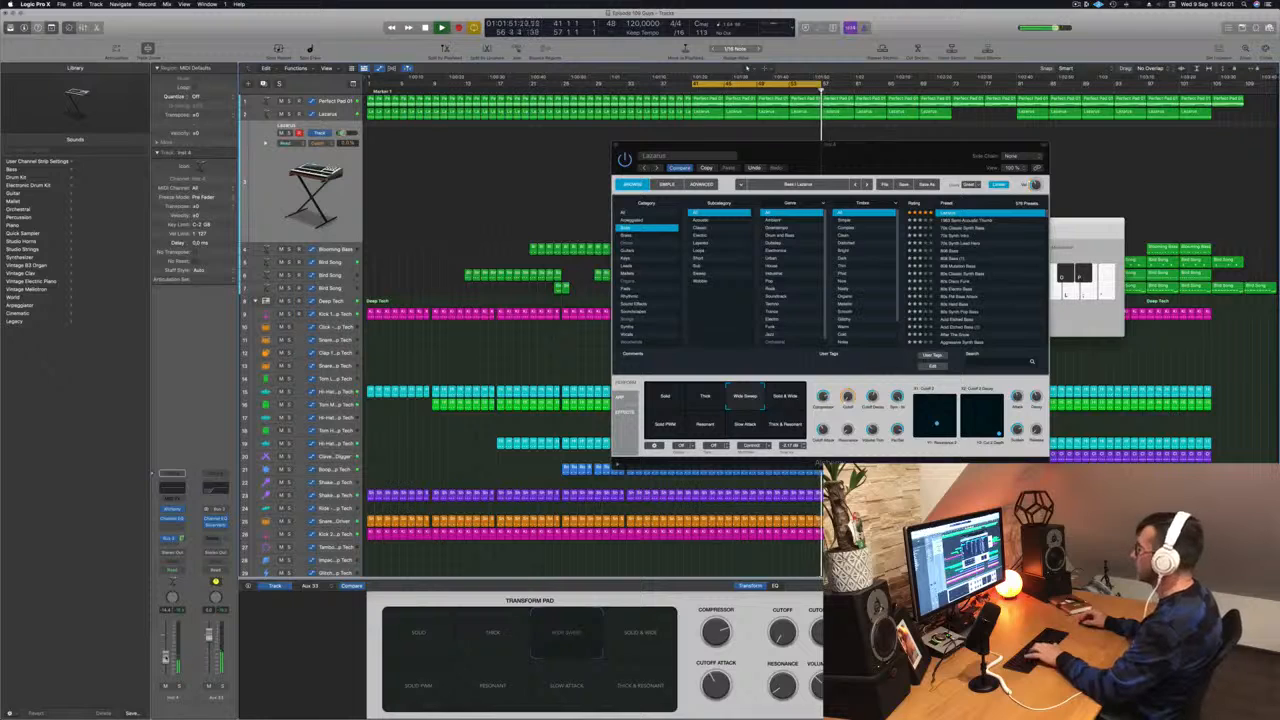
- Shift the Musical Typing keyboard down an octave and play notes to audition the Wide Sweep sound
{"action": "left_click_drag", "start_coordinate": [1084, 223], "coordinate": [1093, 223]}
{"action": "key", "text": "z"}
{"action": "key", "text": "h"}
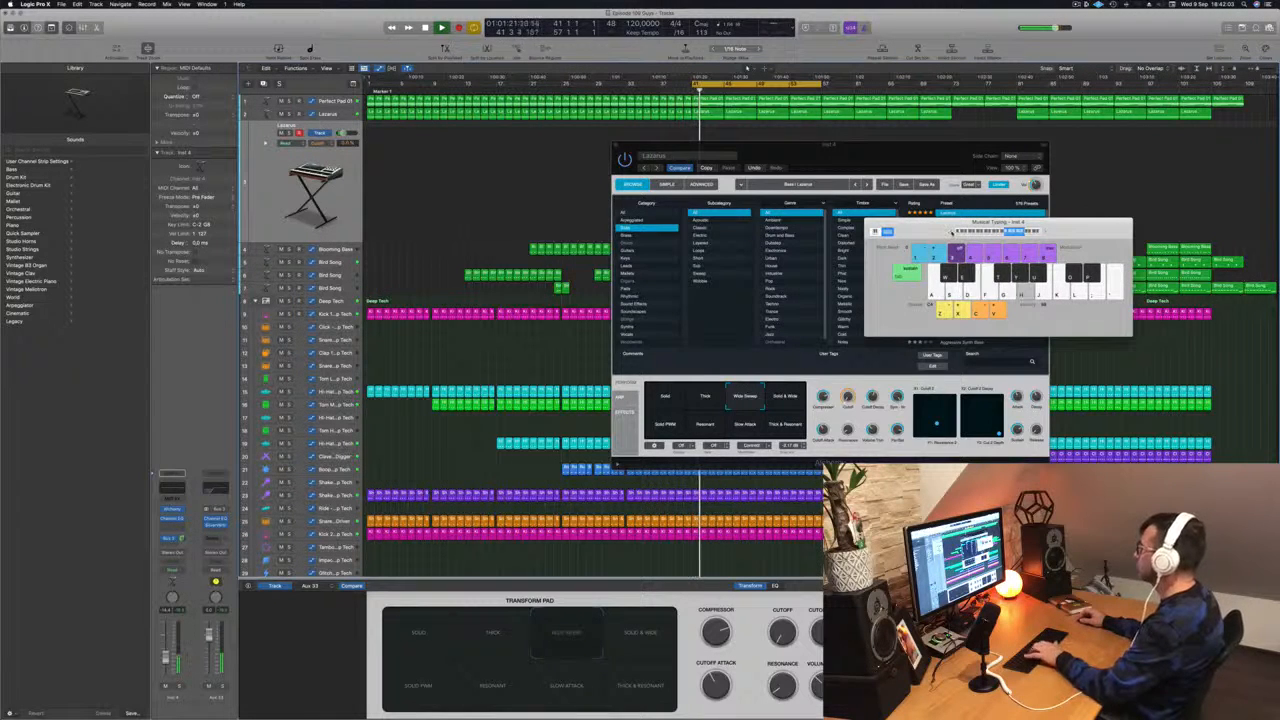
{"action": "key", "text": "d"}
{"action": "key", "text": "g"}
{"action": "key", "text": "h"}
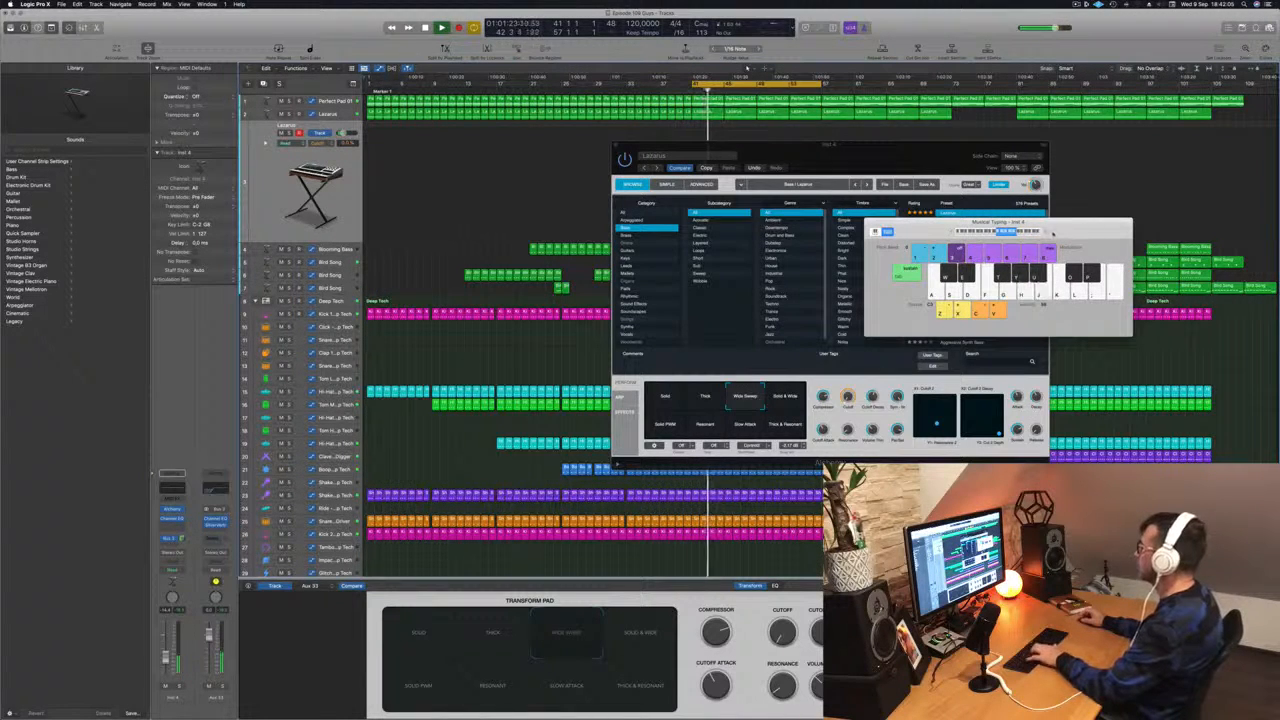
{"action": "left_click", "coordinate": [1046, 232]}
{"action": "key", "text": "d"}
{"action": "key", "text": "g"}
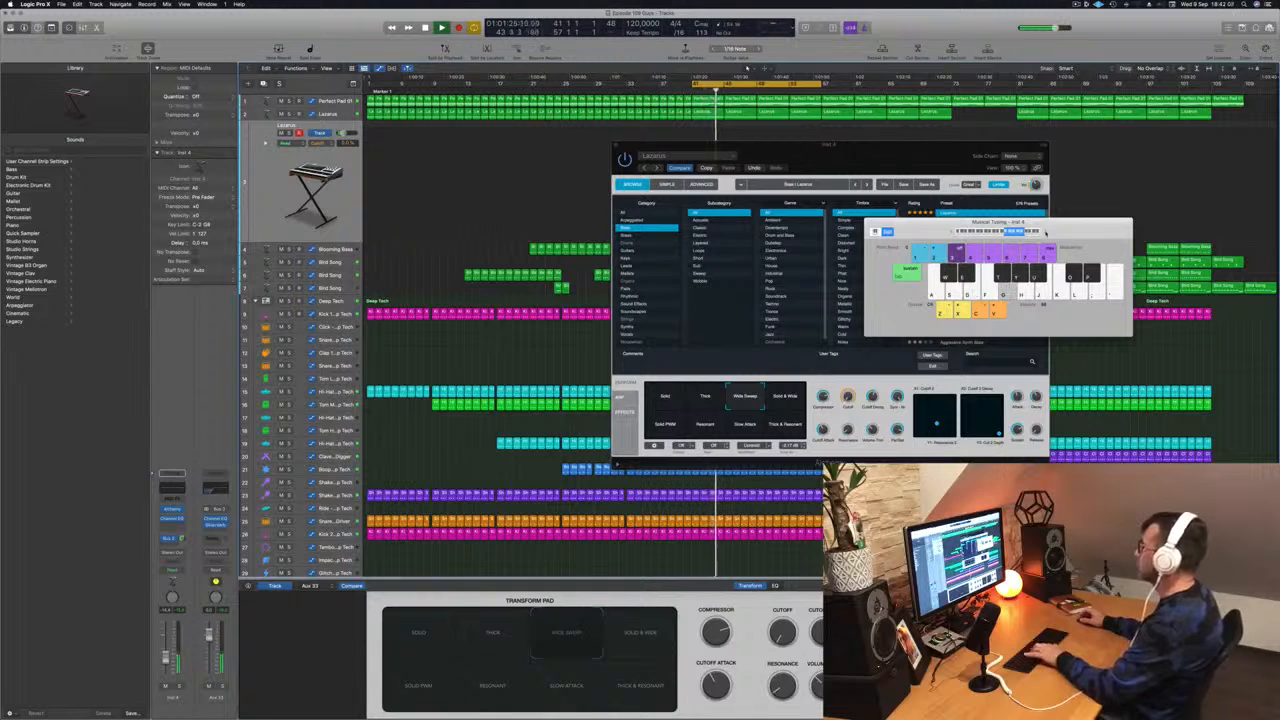
{"action": "key", "text": "h"}
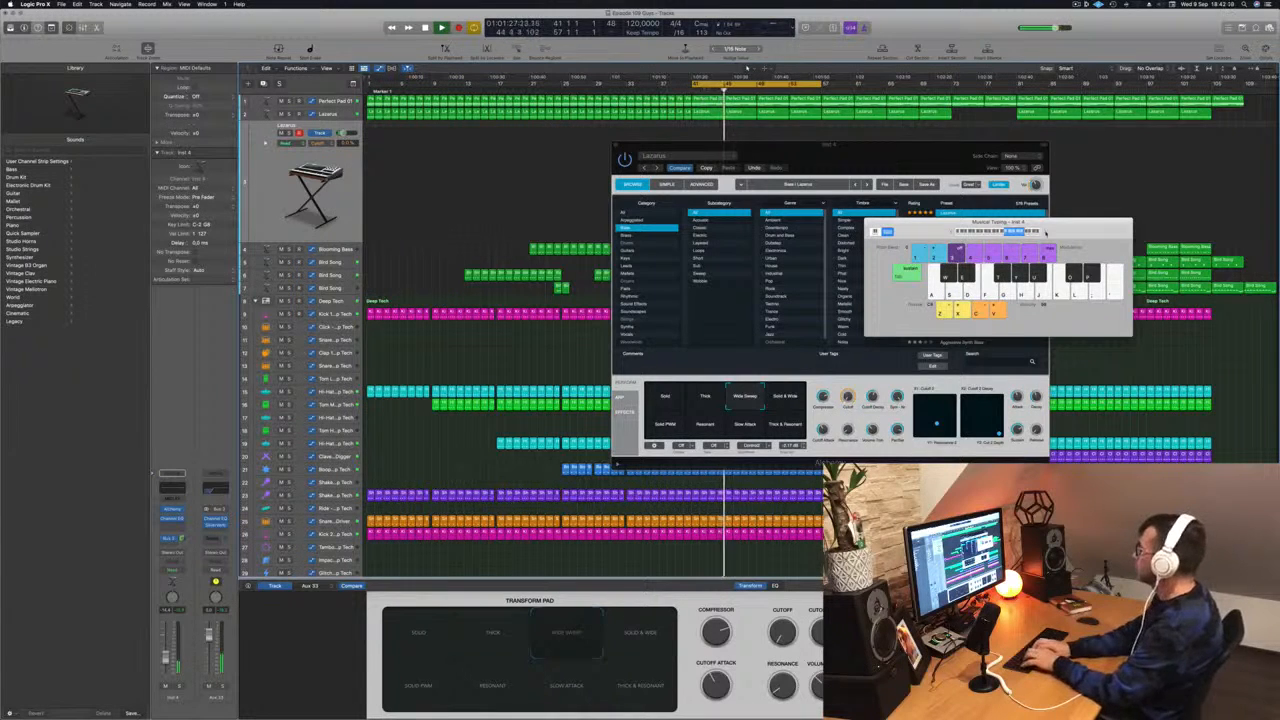
{"action": "key", "text": "g"}
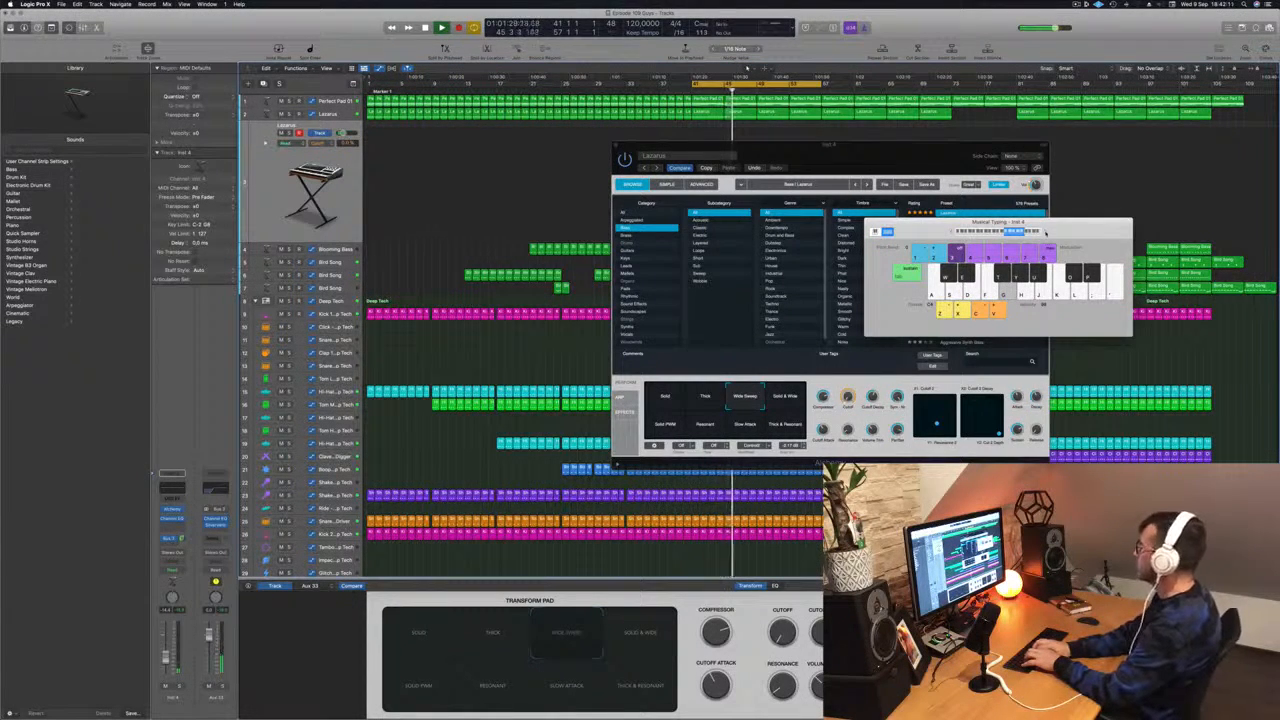
{"action": "key", "text": "j"}
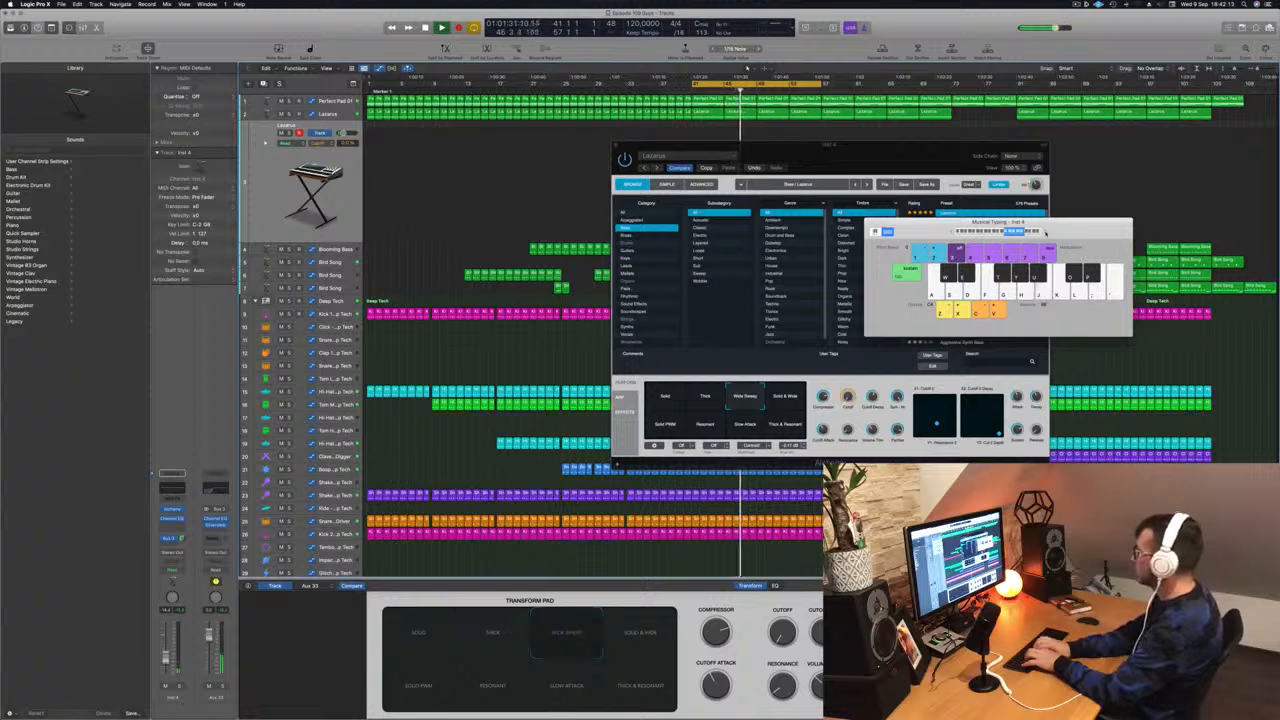
{"action": "key", "text": "h"}
{"action": "key", "text": "d"}
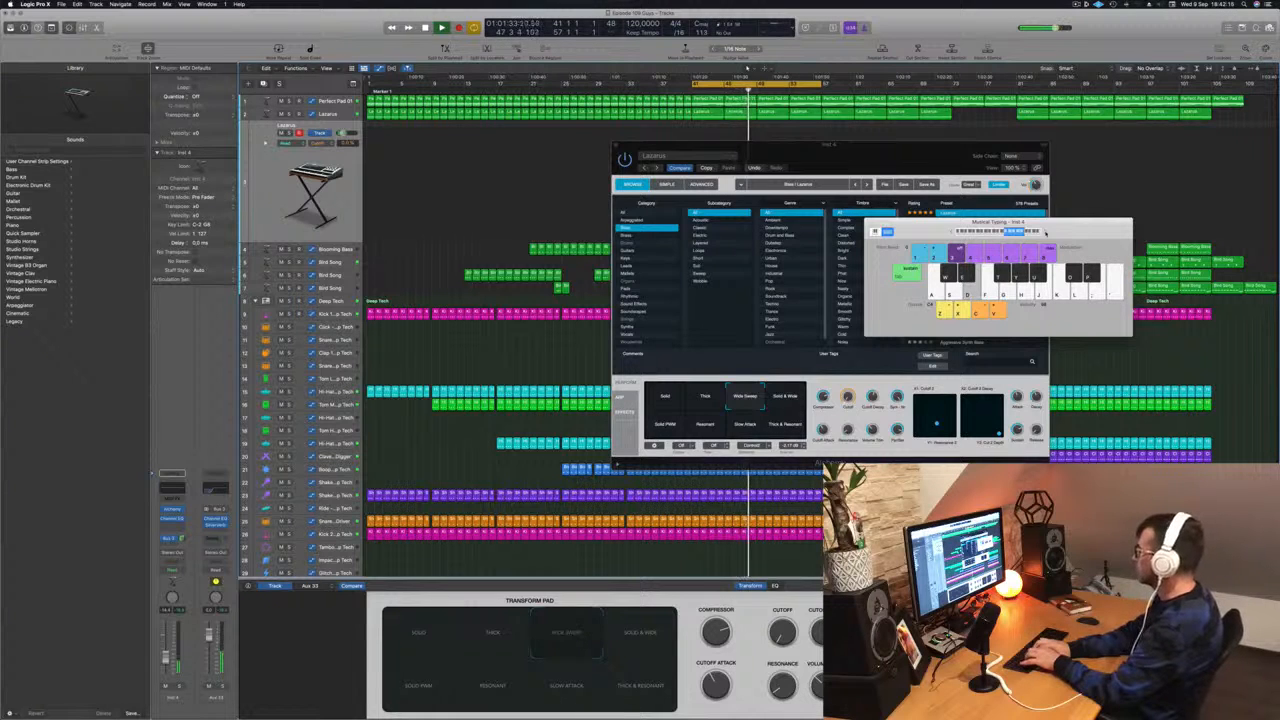
{"action": "key", "text": "g"}
{"action": "key", "text": "f"}
{"action": "key", "text": "j"}
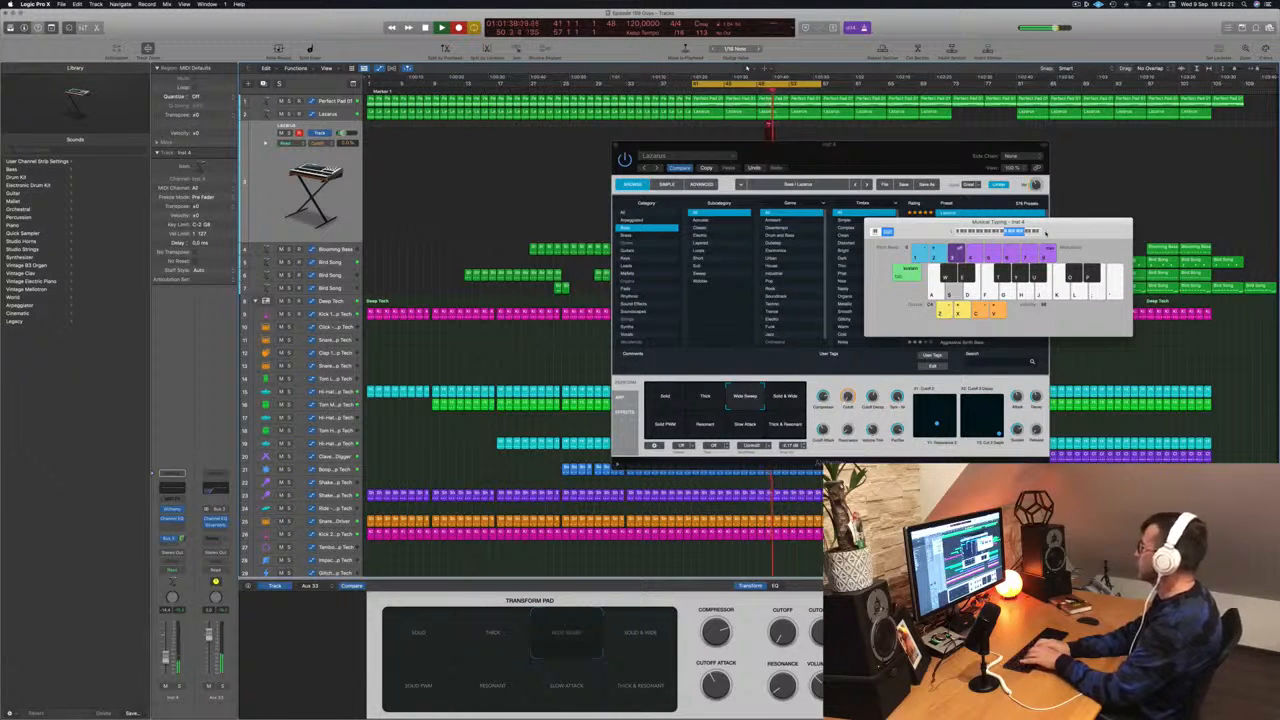
- Record a short Lacarsa phrase on the Musical Typing keyboard and stop playback
{"action": "key", "text": "t"}
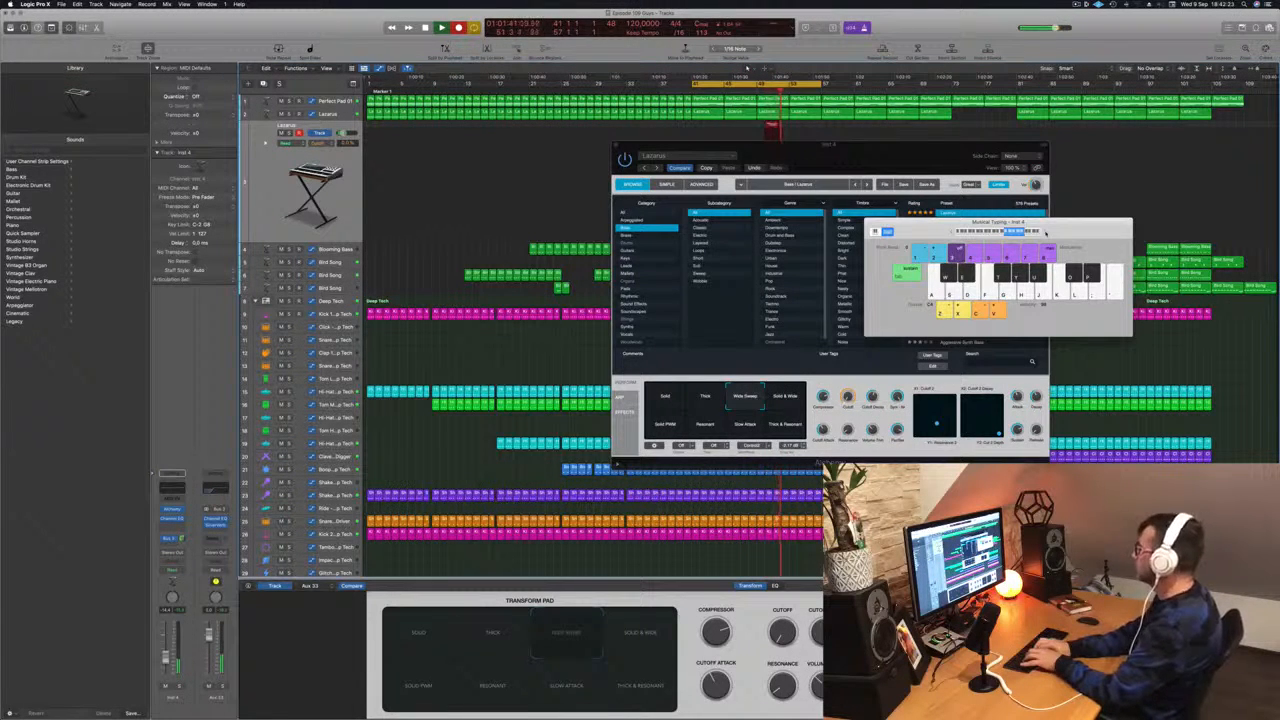
{"action": "key", "text": "h"}
{"action": "key", "text": "f"}
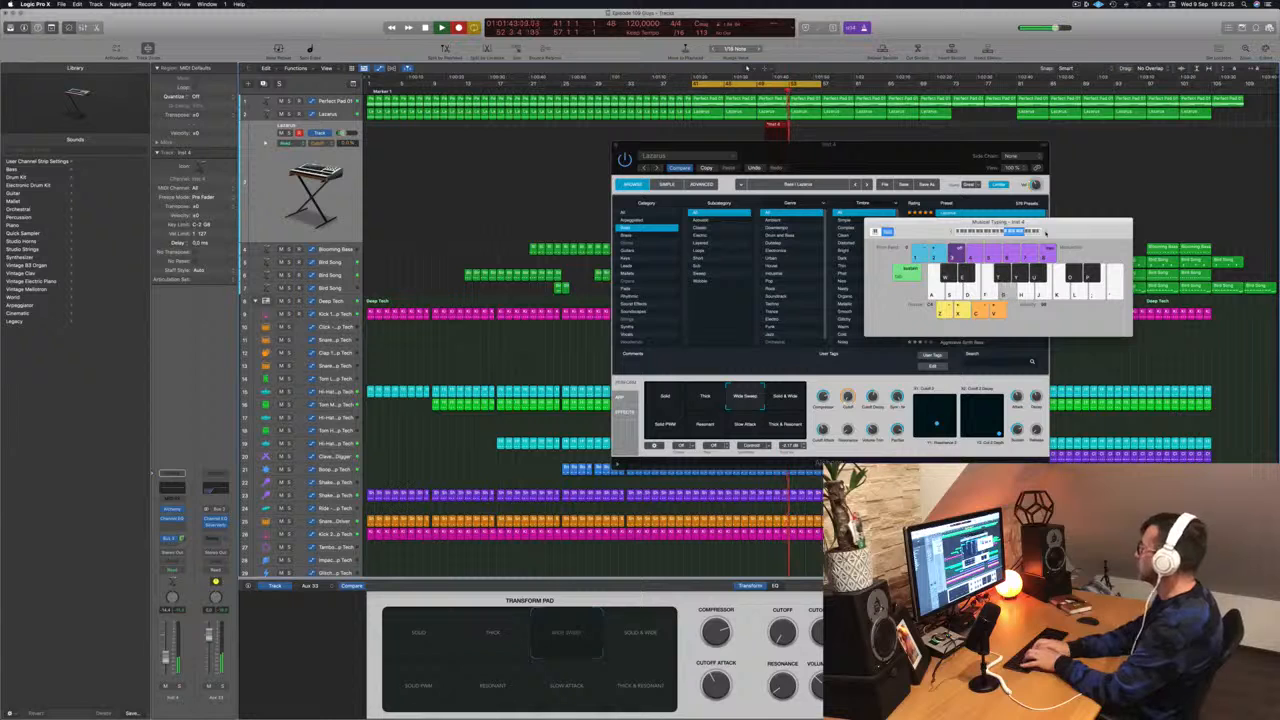
{"action": "key", "text": "f"}
{"action": "key", "text": "f"}
{"action": "key", "text": "g"}
{"action": "key", "text": "f"}
{"action": "key", "text": "s"}
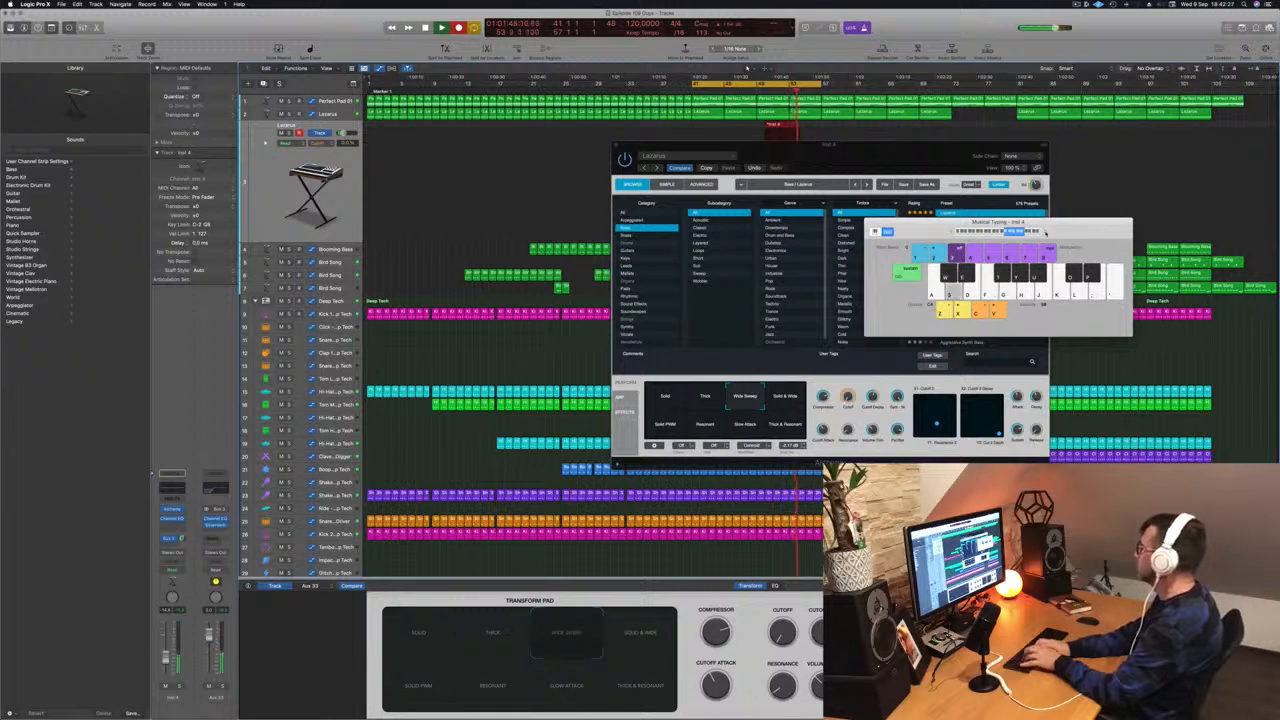
{"action": "key", "text": "d"}
{"action": "key", "text": "f"}
{"action": "key", "text": "s"}
{"action": "key", "text": "d"}
{"action": "key", "text": "f"}
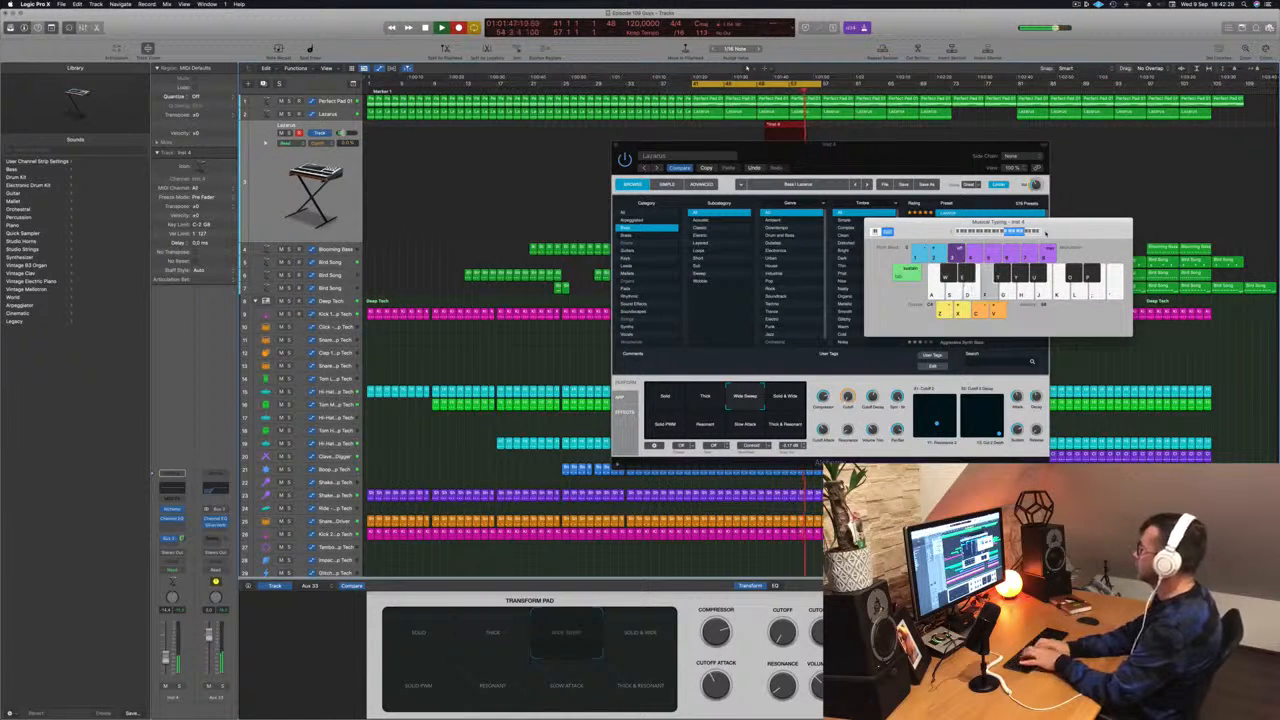
{"action": "key", "text": "h"}
{"action": "key", "text": "j"}
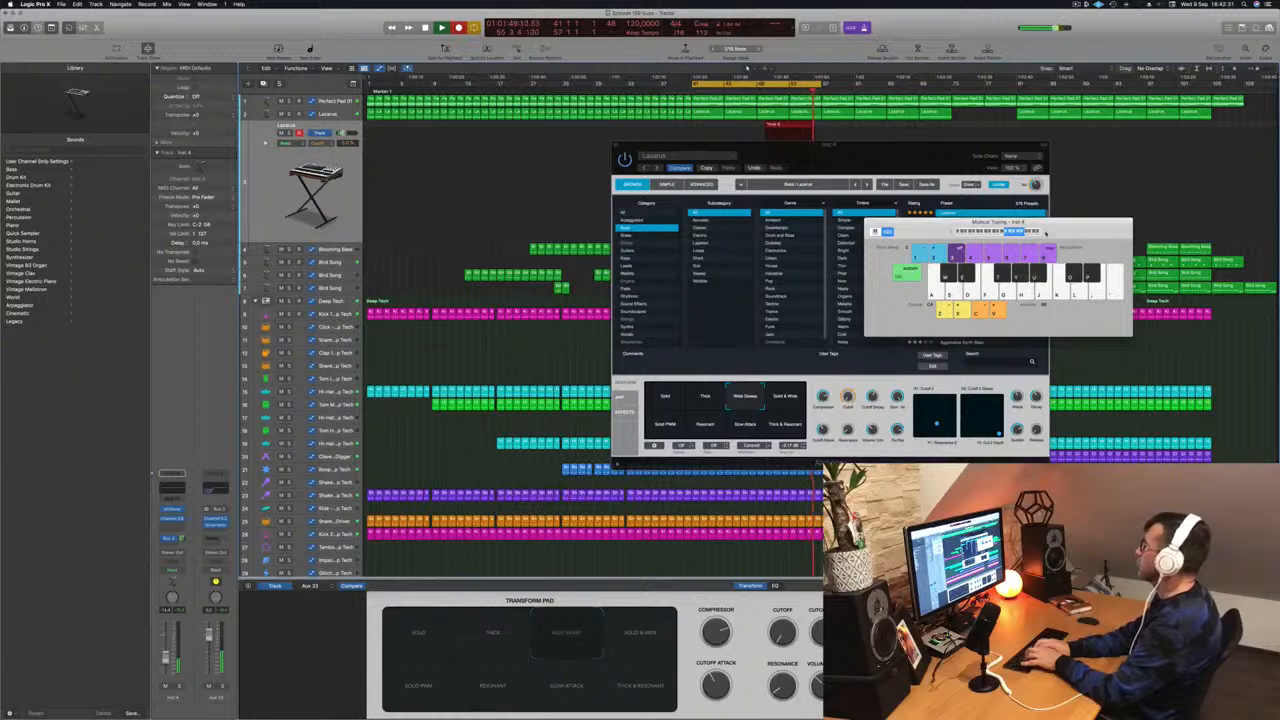
{"action": "key", "text": "s"}
{"action": "key", "text": "s"}
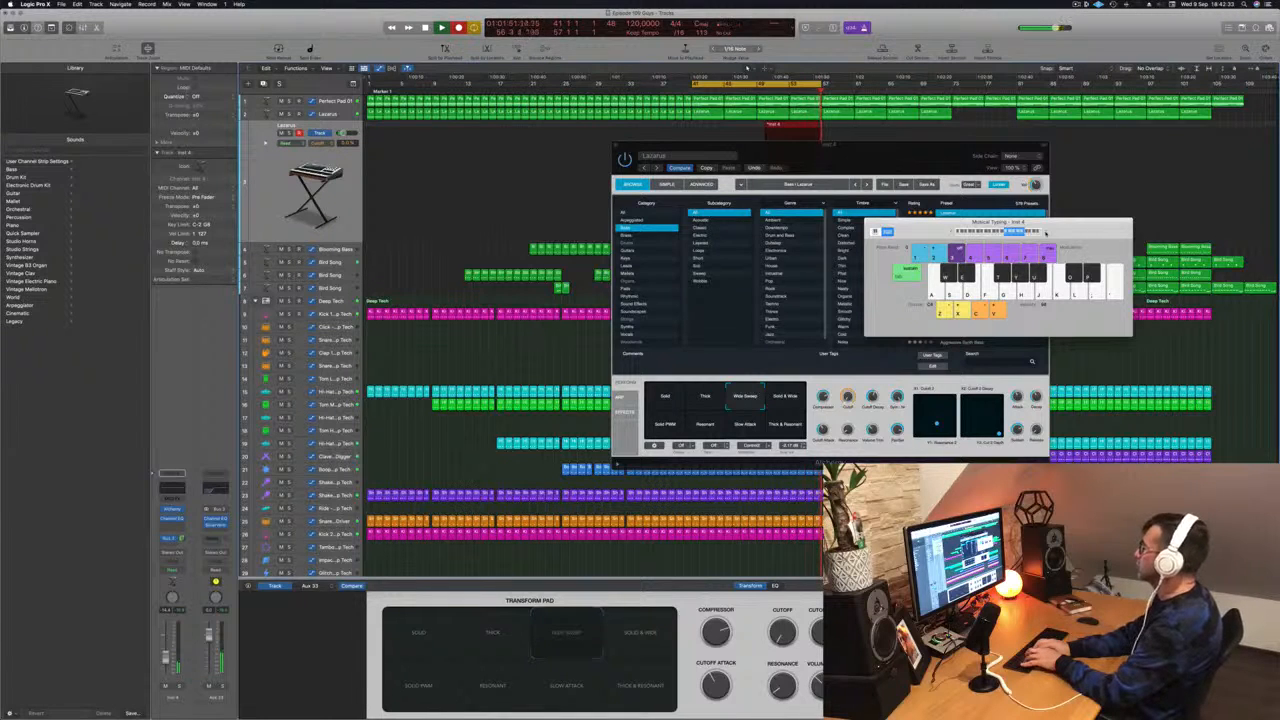
{"action": "key", "text": "s"}
{"action": "key", "text": "space"}
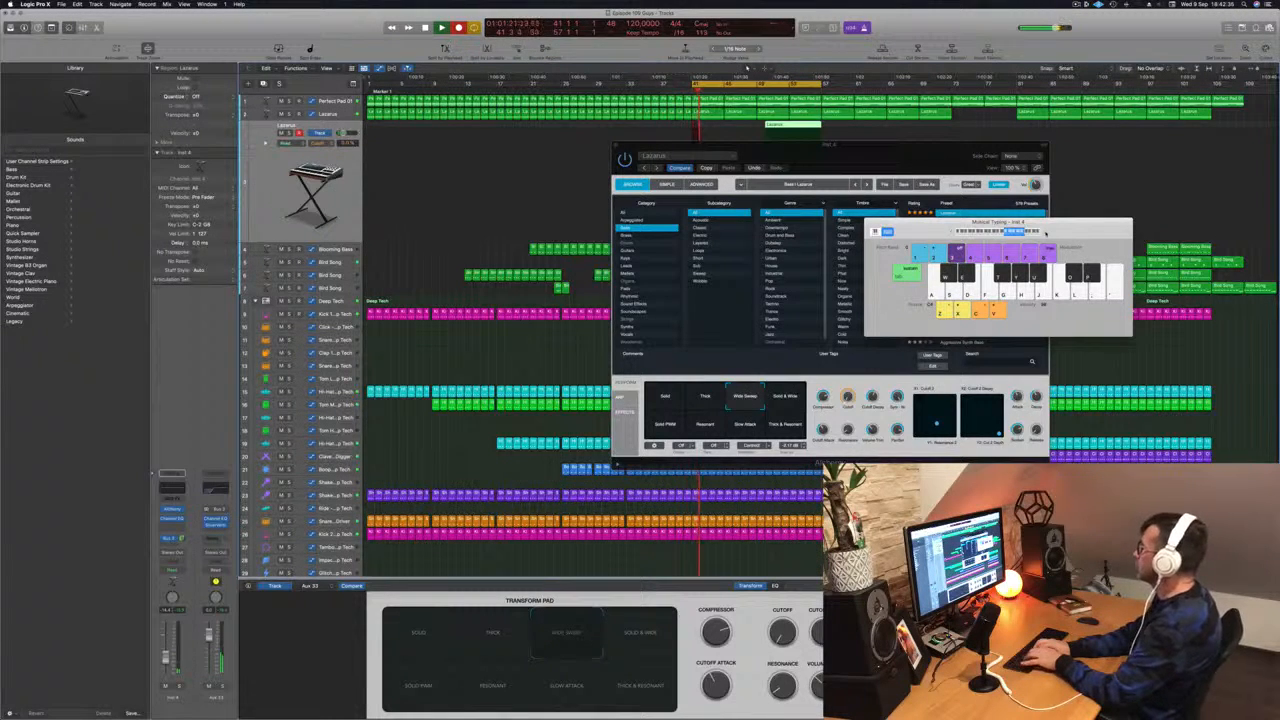
- Record more Lacarsa notes on the Musical Typing keyboard and return the playhead to the project start
{"action": "key", "text": "d"}
{"action": "key", "text": "f"}
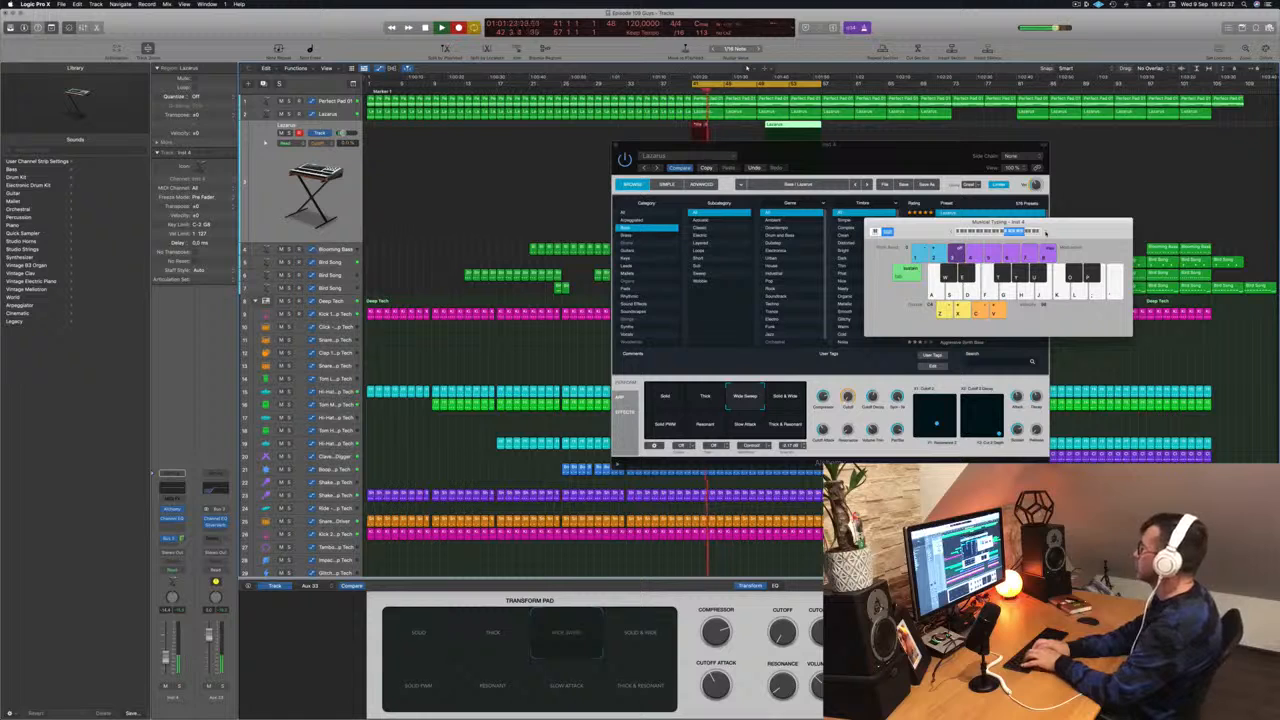
{"action": "key", "text": "s"}
{"action": "key", "text": "f"}
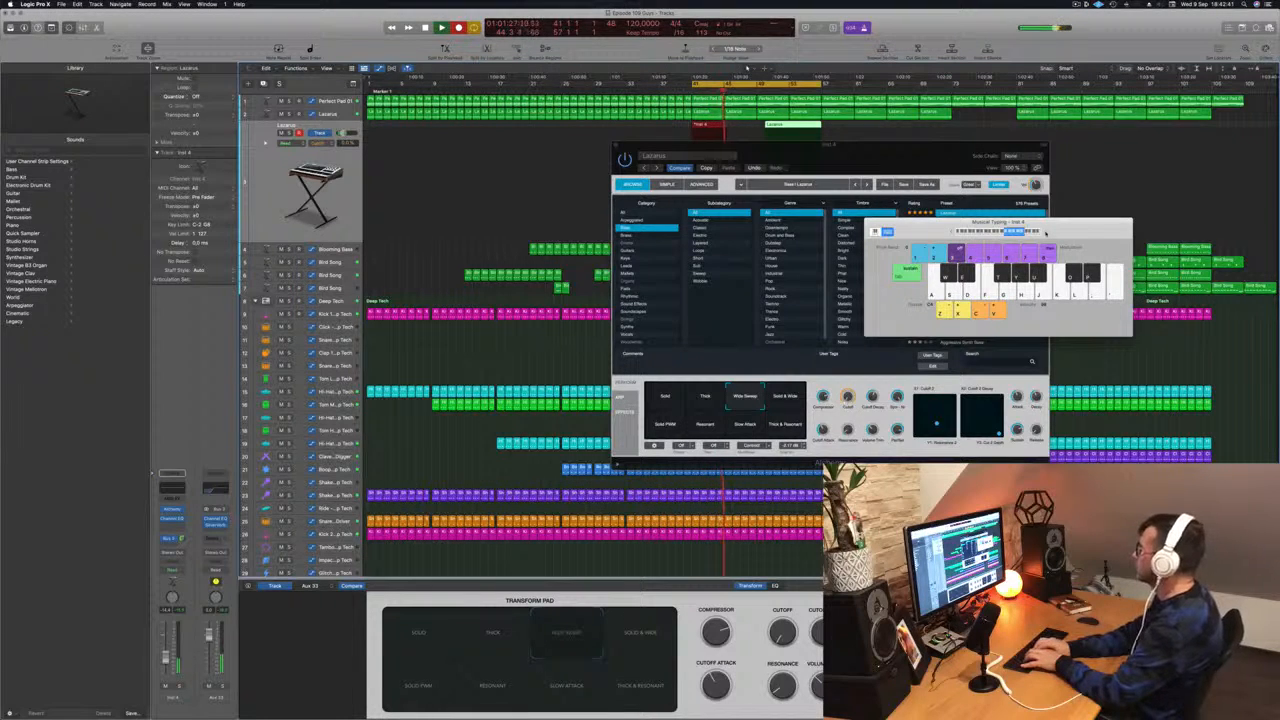
{"action": "key", "text": "j"}
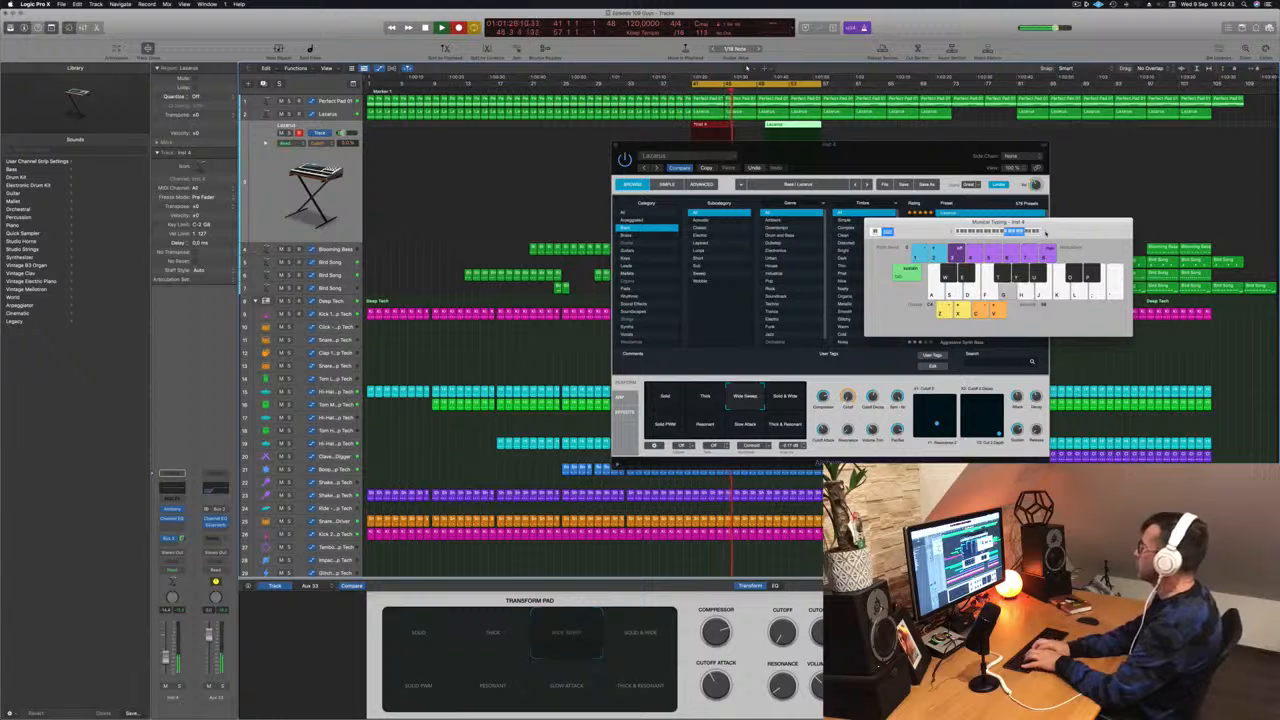
{"action": "key", "text": "h"}
{"action": "key", "text": "g"}
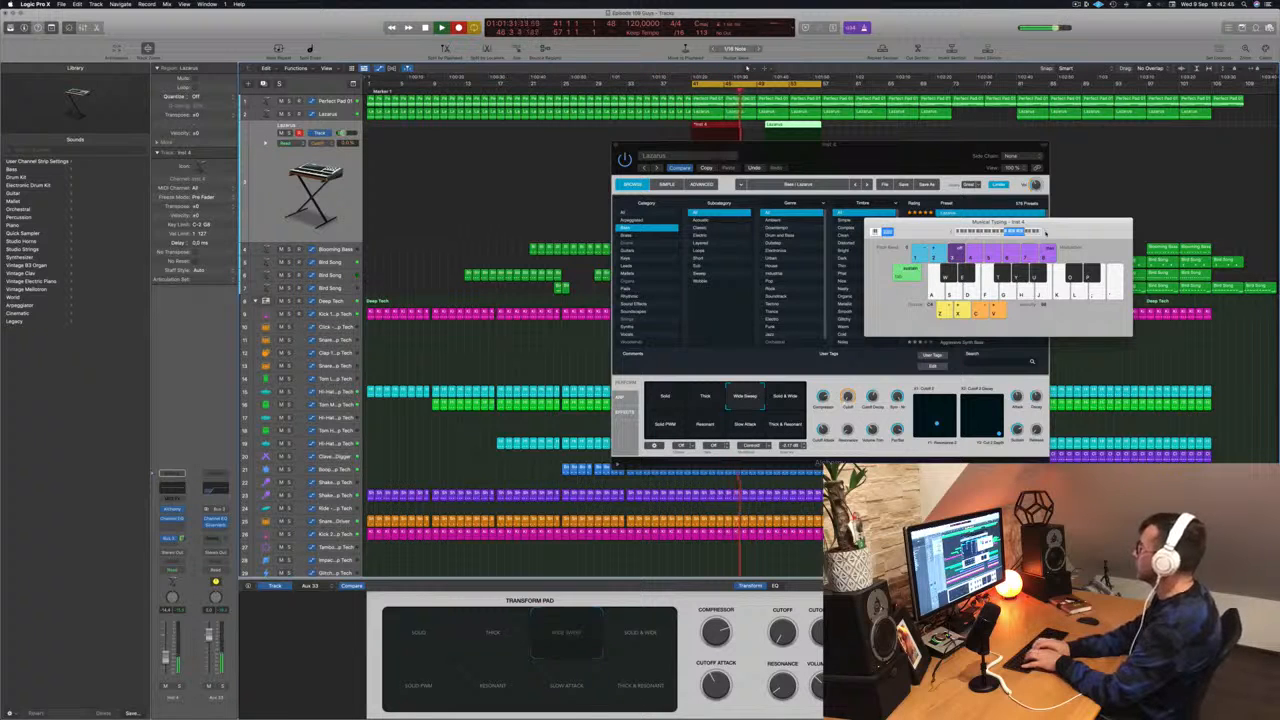
{"action": "key", "text": "g"}
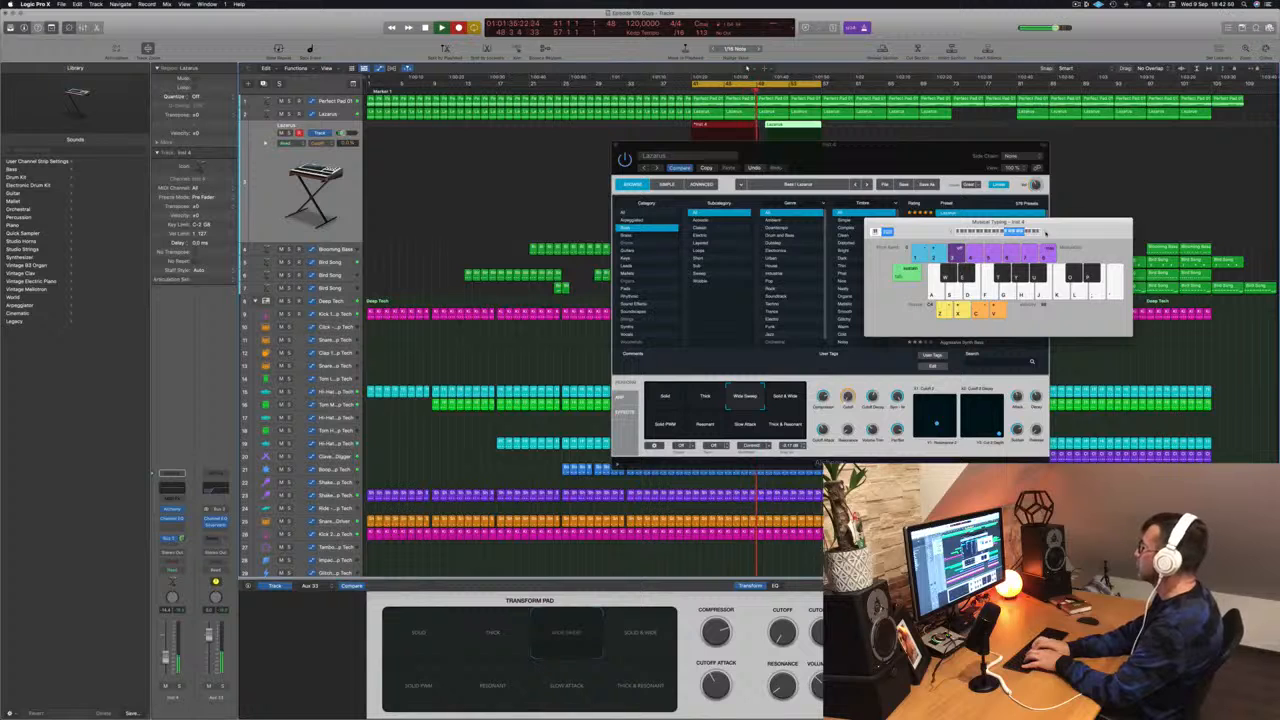
{"action": "key", "text": "Return"}
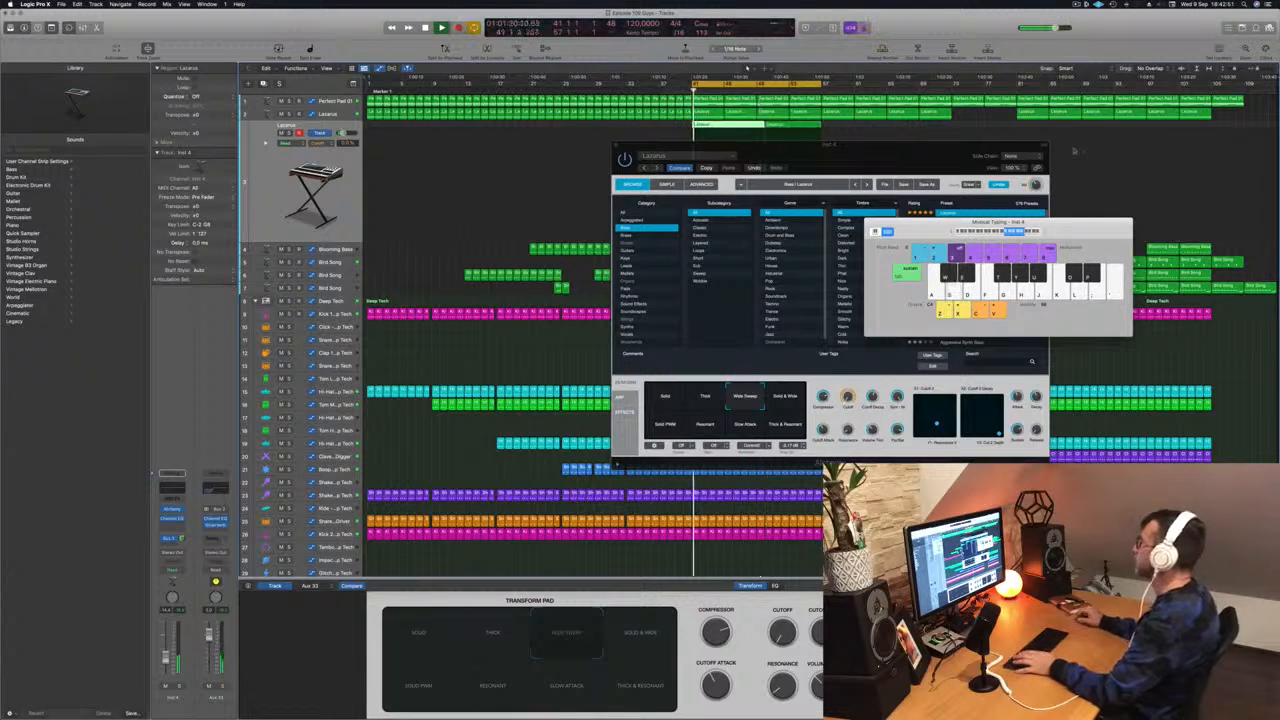
- Move the Alchemy window aside and try the Solo & Wide, Thick & Resonant, Slow Attack and Solo PWM transform pad snapshots
{"action": "key", "text": "space"}
{"action": "left_click_drag", "start_coordinate": [936, 152], "coordinate": [708, 272]}
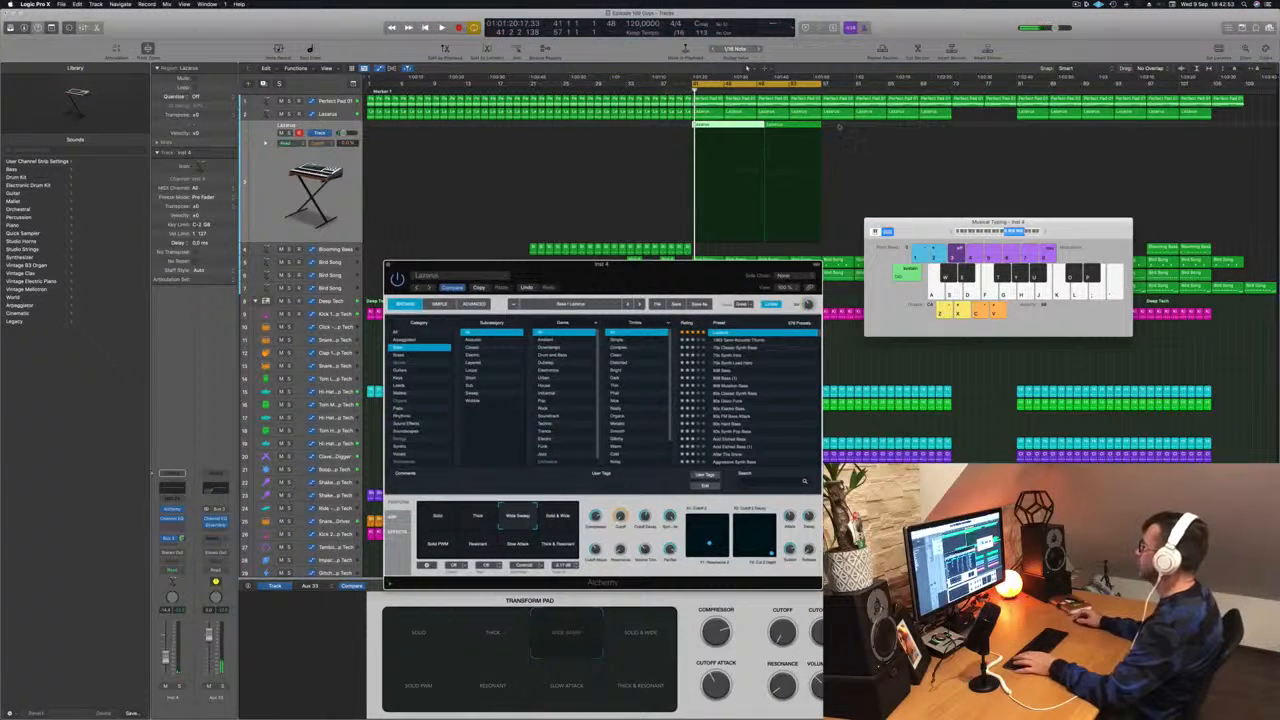
{"action": "left_click", "coordinate": [730, 130]}
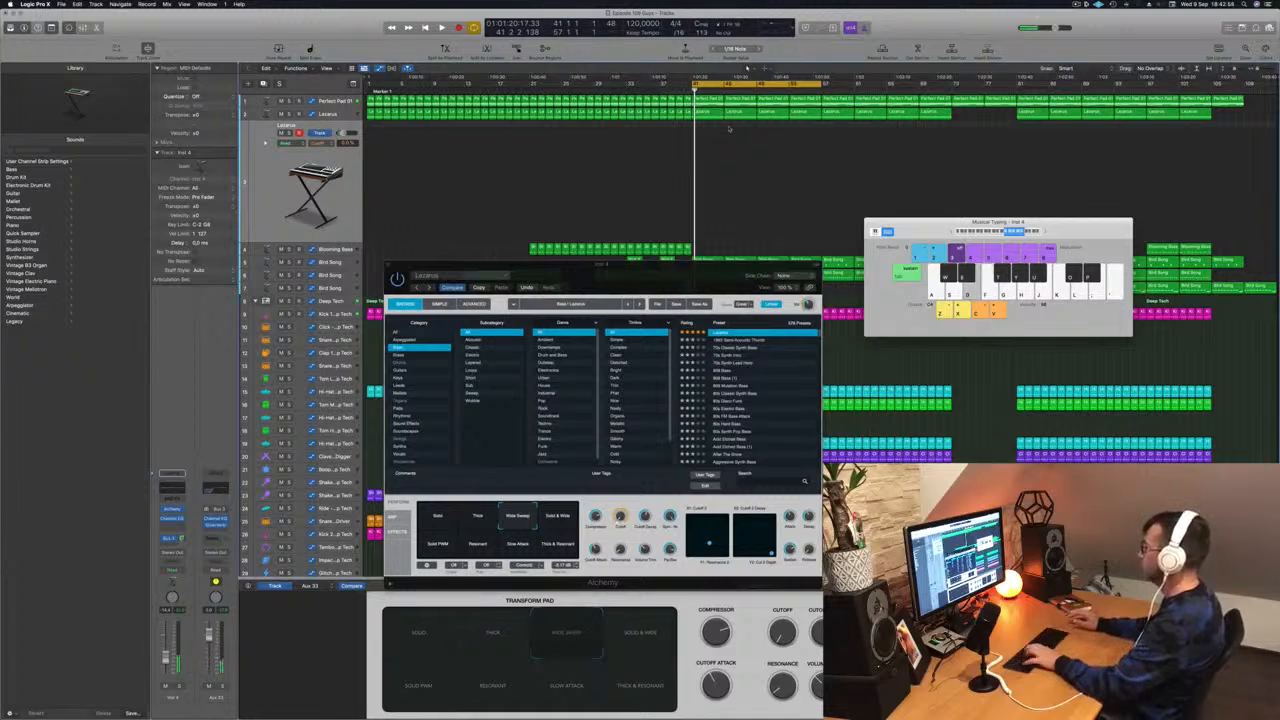
{"action": "left_click", "coordinate": [572, 513]}
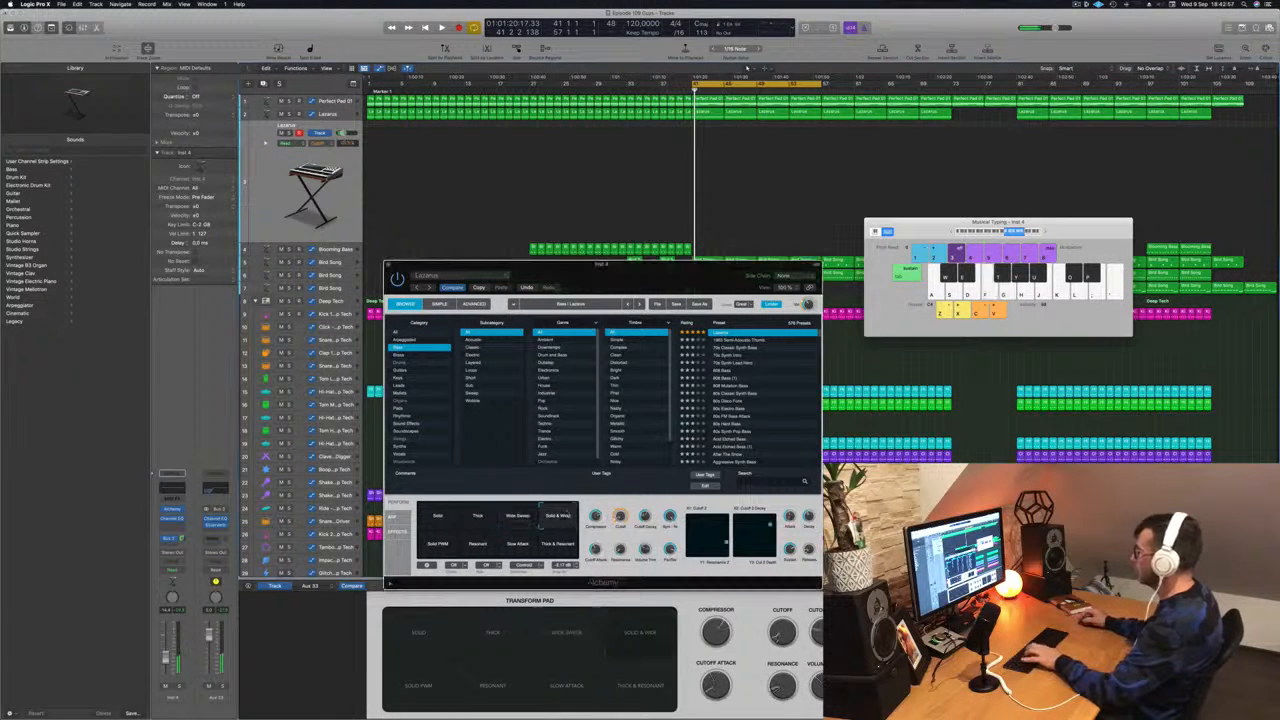
{"action": "left_click", "coordinate": [559, 545]}
{"action": "left_click", "coordinate": [518, 546]}
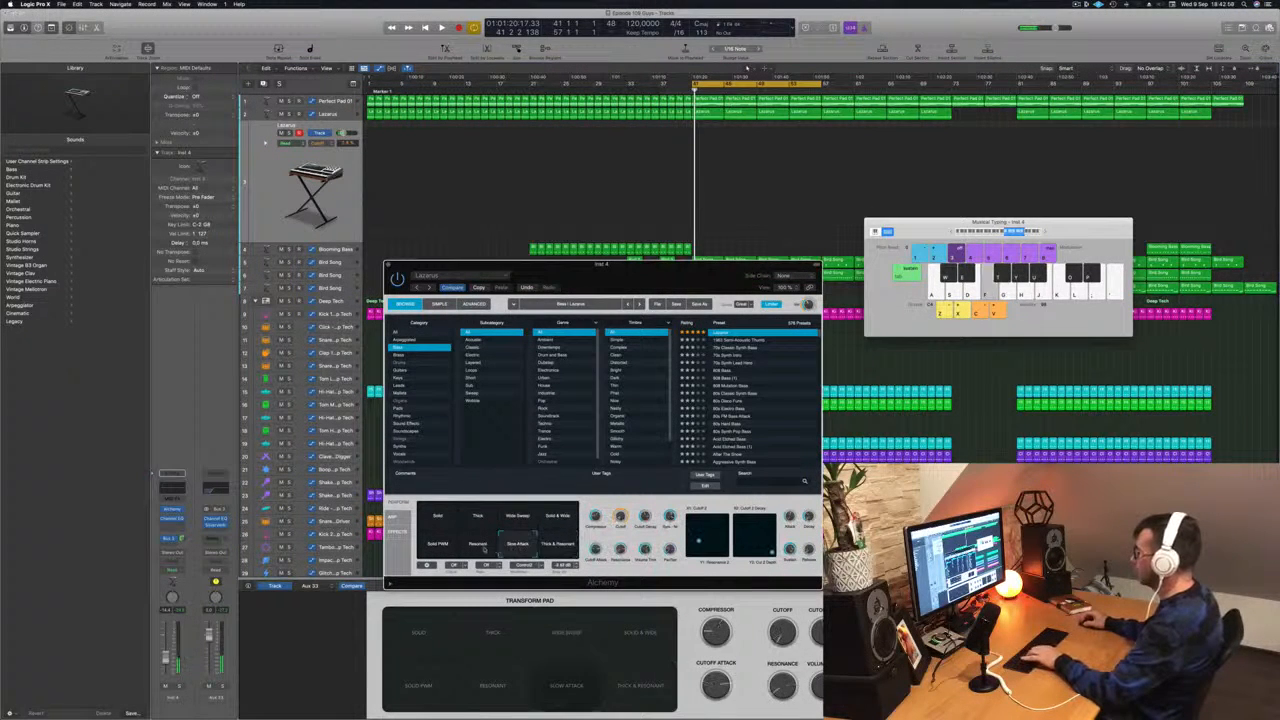
{"action": "left_click", "coordinate": [433, 547]}
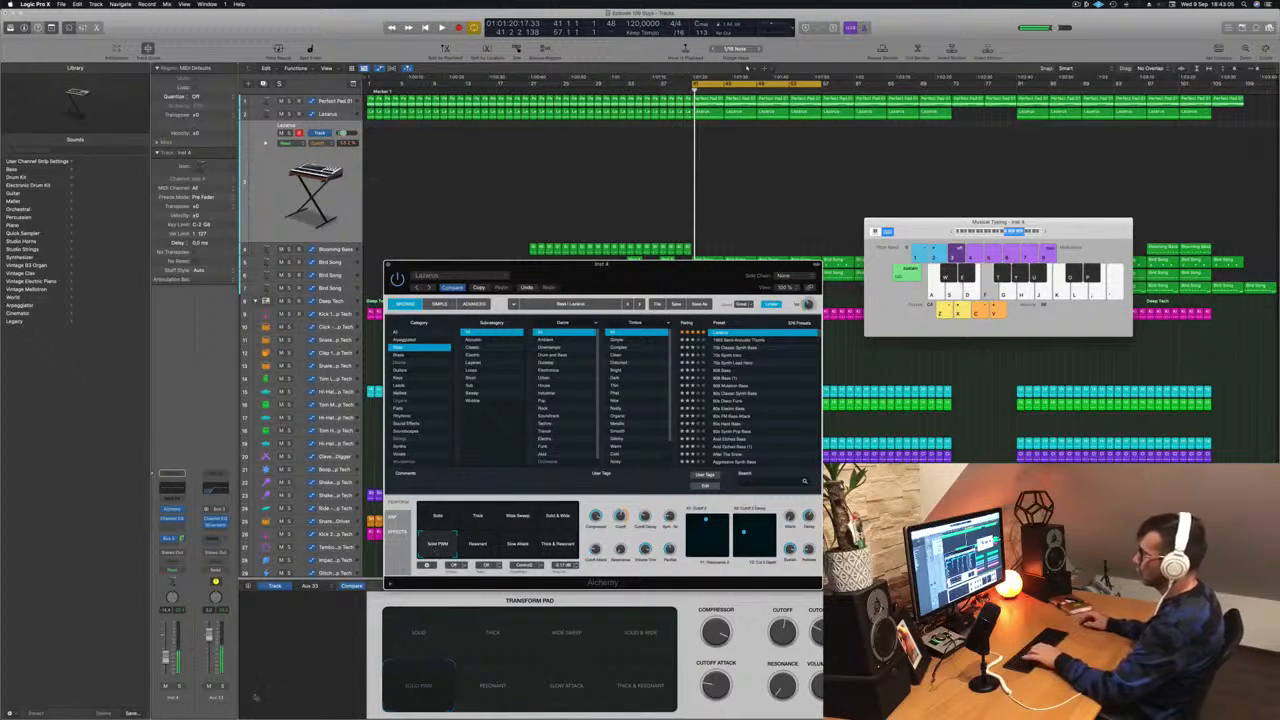
- Play notes on the Musical Typing keyboard to audition the Solo PWM snapshot sound during playback
{"action": "key", "text": "f"}
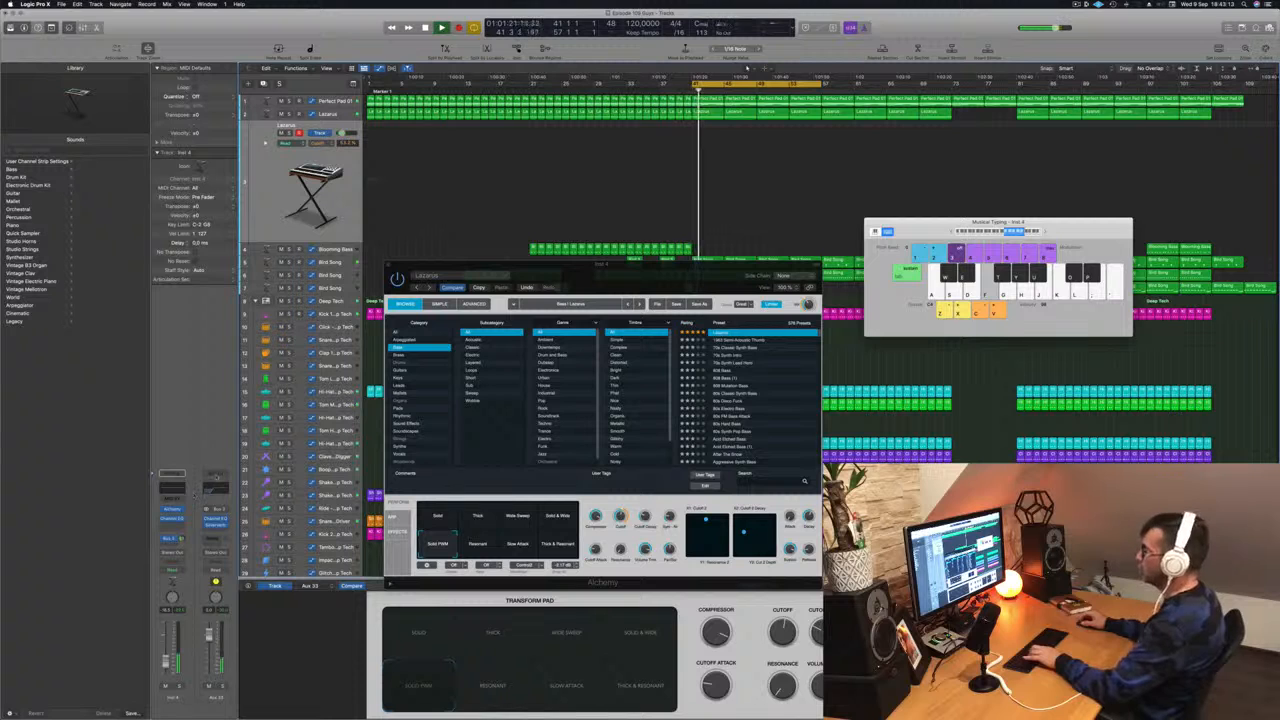
{"action": "key", "text": "s"}
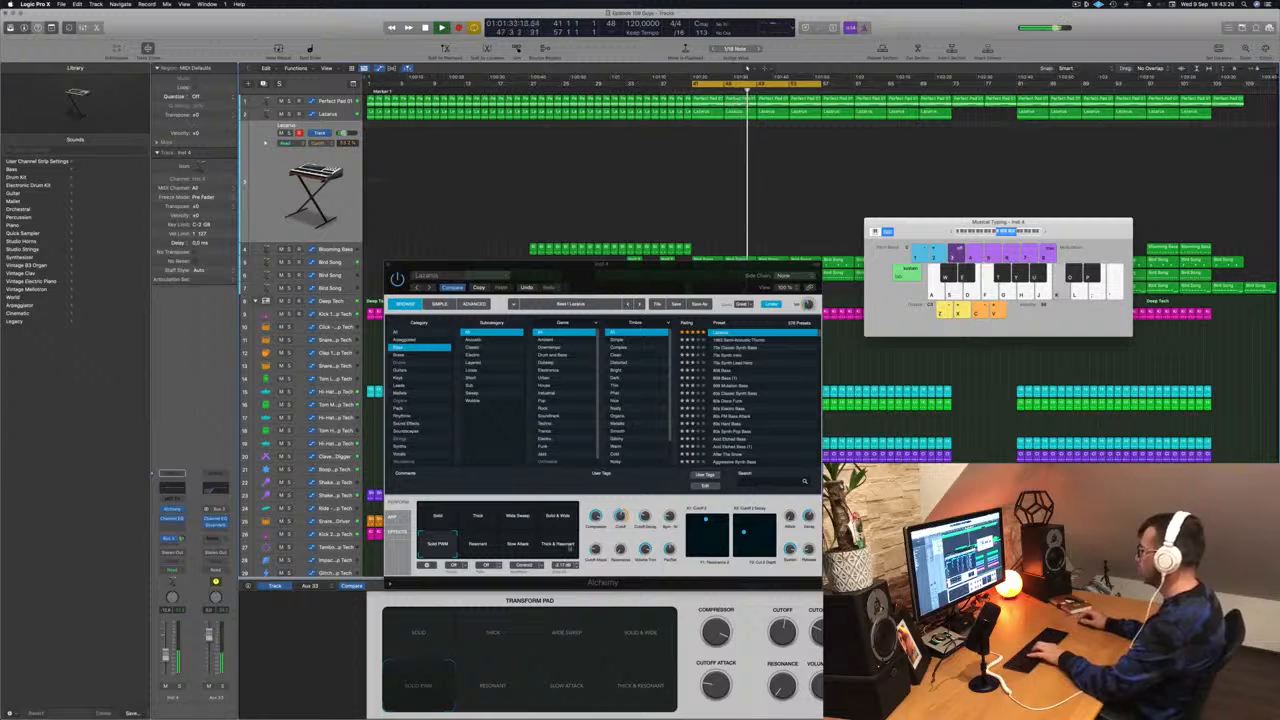
{"action": "key", "text": "h"}
{"action": "key", "text": "f"}
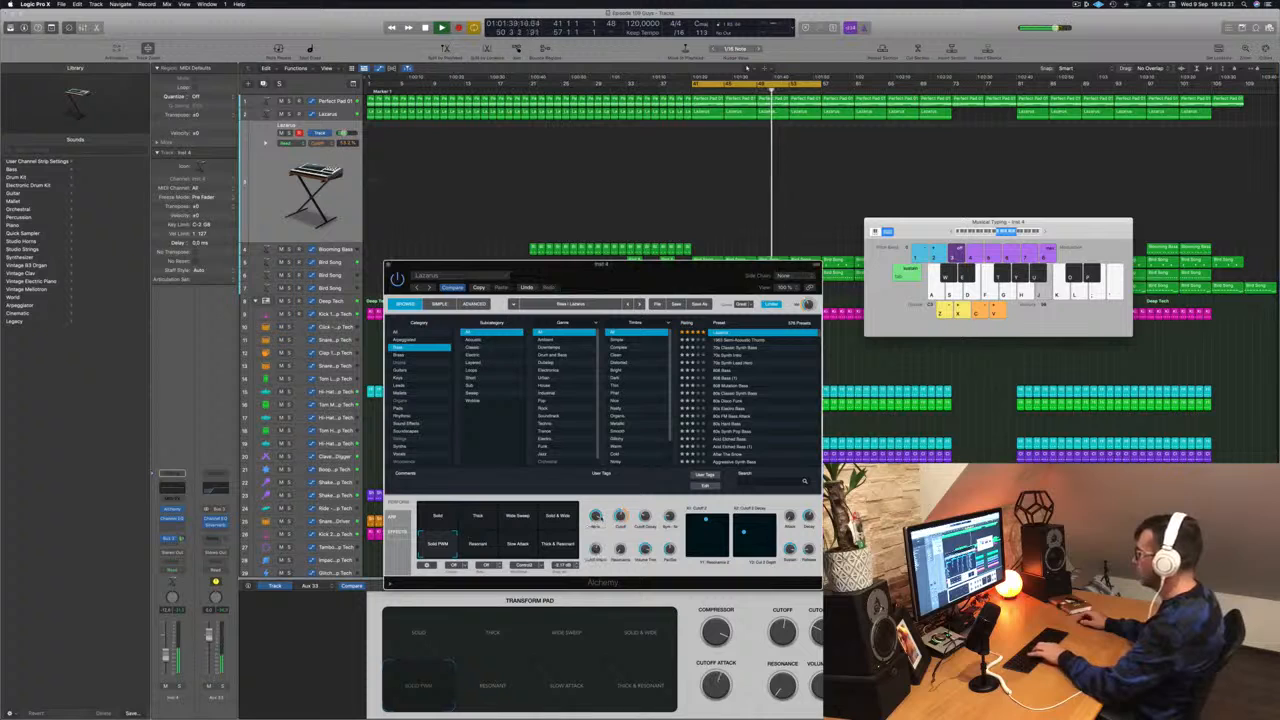
{"action": "key", "text": "k"}
{"action": "key", "text": "f"}
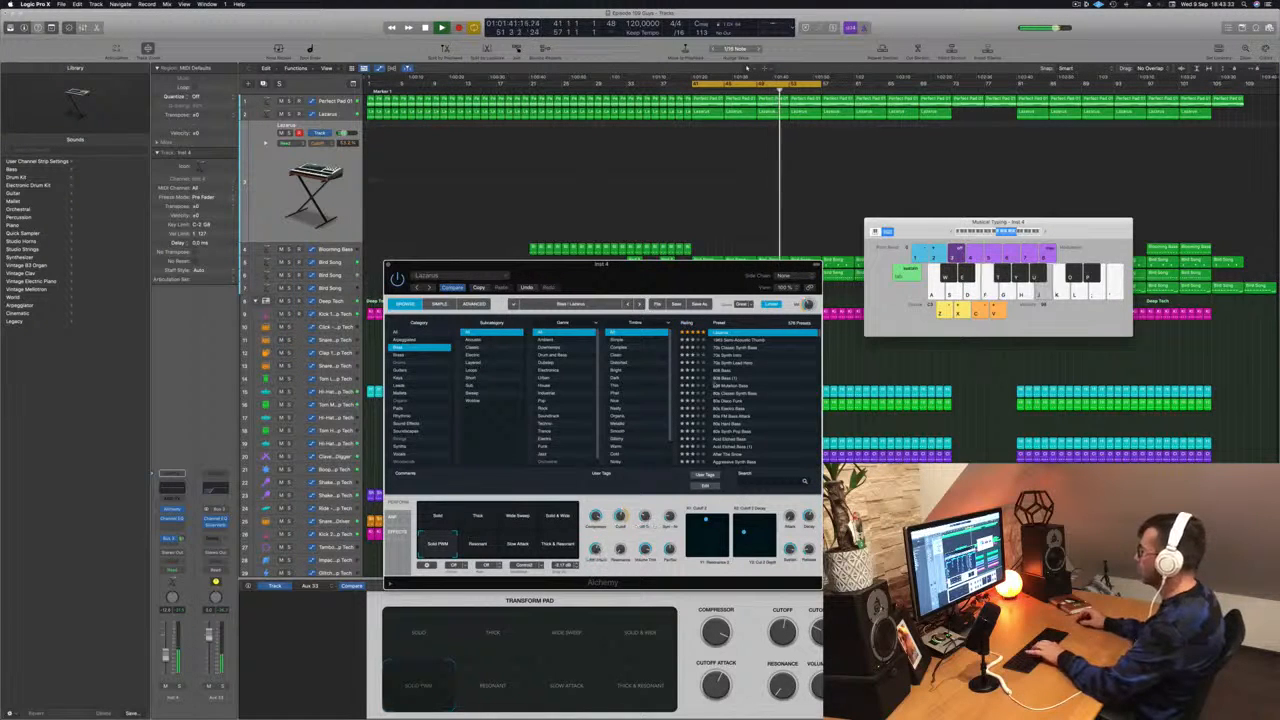
{"action": "key", "text": "f"}
- Cycle through the transform pad snapshots again and settle on Solo, playing notes to audition it
{"action": "left_click", "coordinate": [558, 546]}
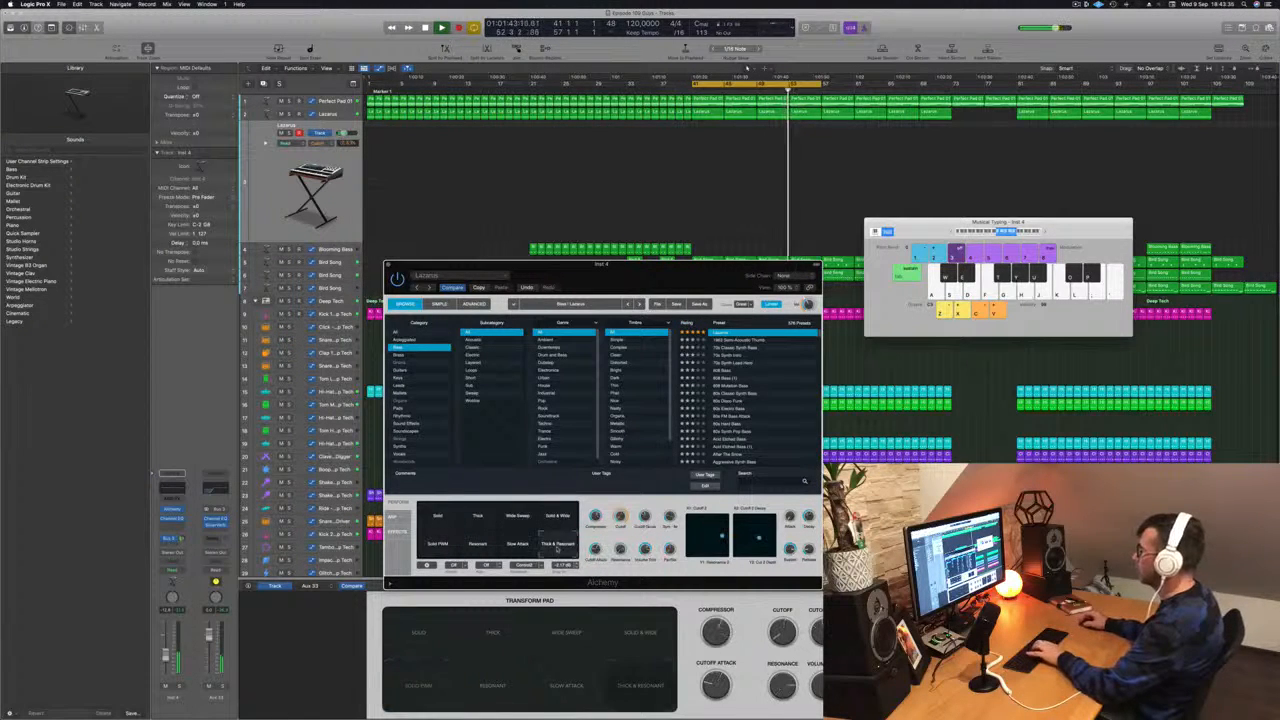
{"action": "left_click", "coordinate": [527, 549]}
{"action": "left_click", "coordinate": [486, 548]}
{"action": "left_click", "coordinate": [441, 547]}
{"action": "key", "text": "h"}
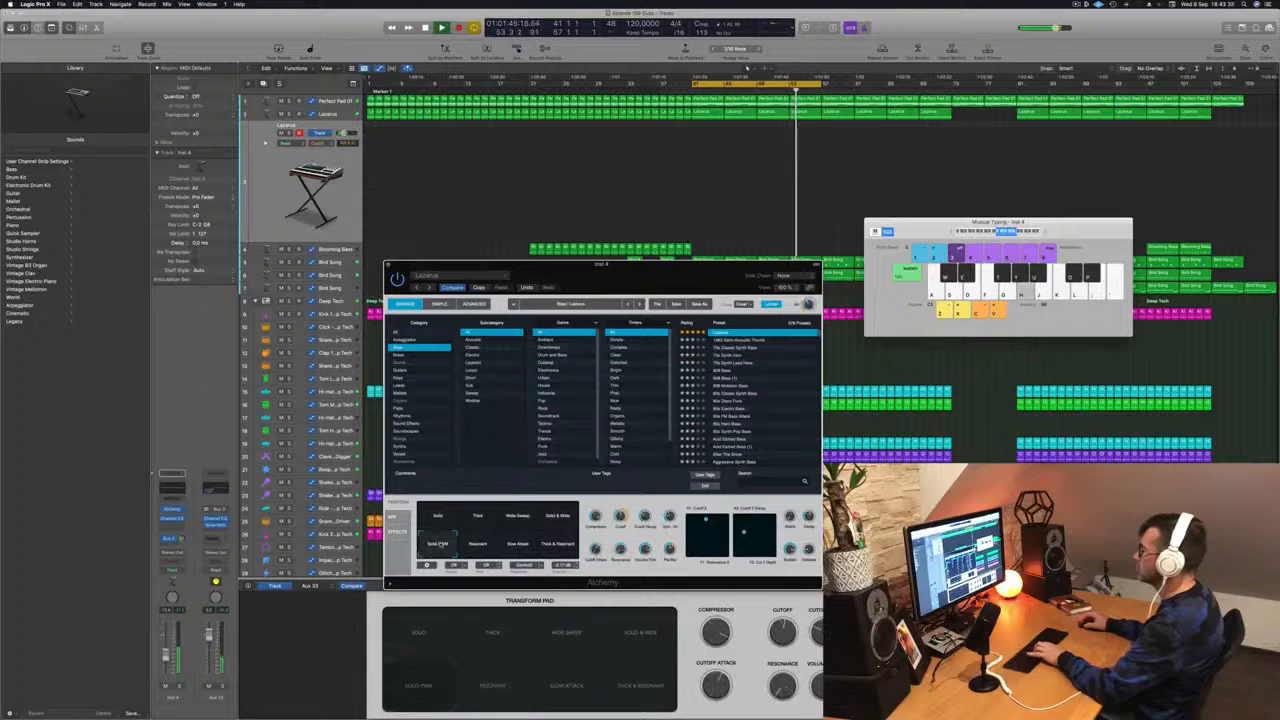
{"action": "left_click", "coordinate": [441, 523]}
{"action": "key", "text": "k"}
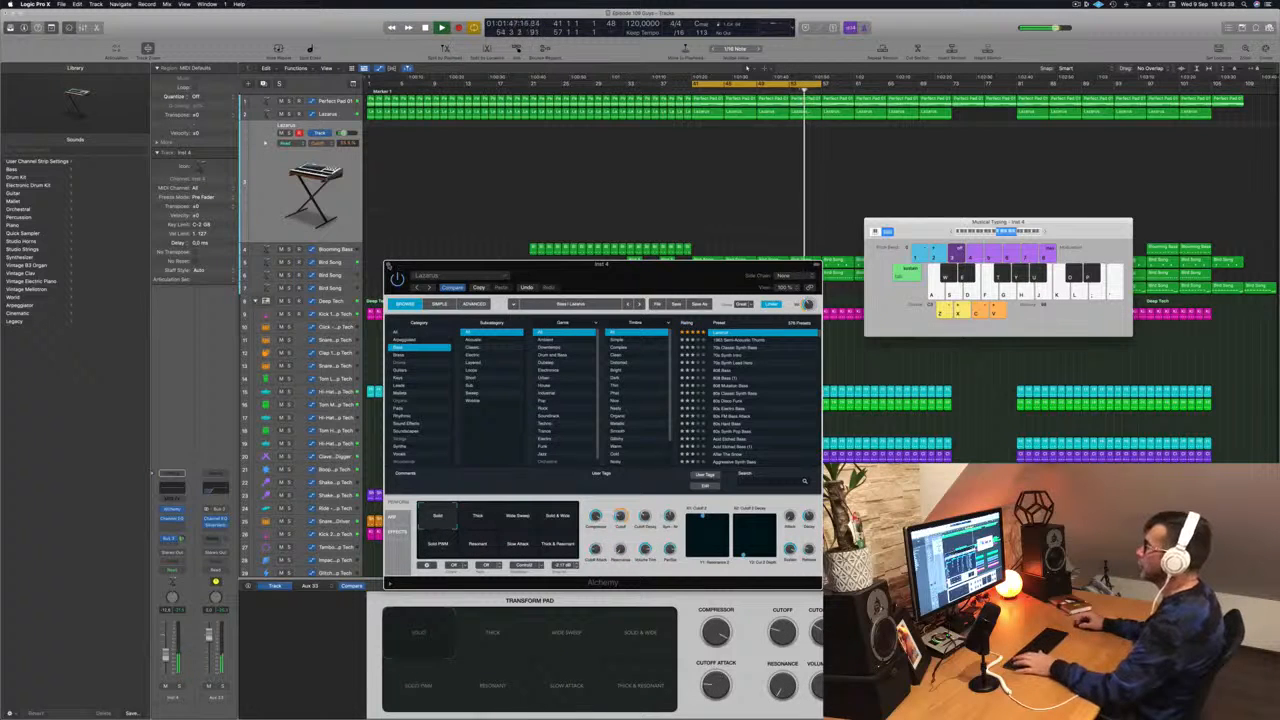
- Close the Alchemy and Musical Typing windows and undo the last change
{"action": "left_click", "coordinate": [388, 266]}
{"action": "key", "text": "space"}
{"action": "left_click", "coordinate": [949, 193]}
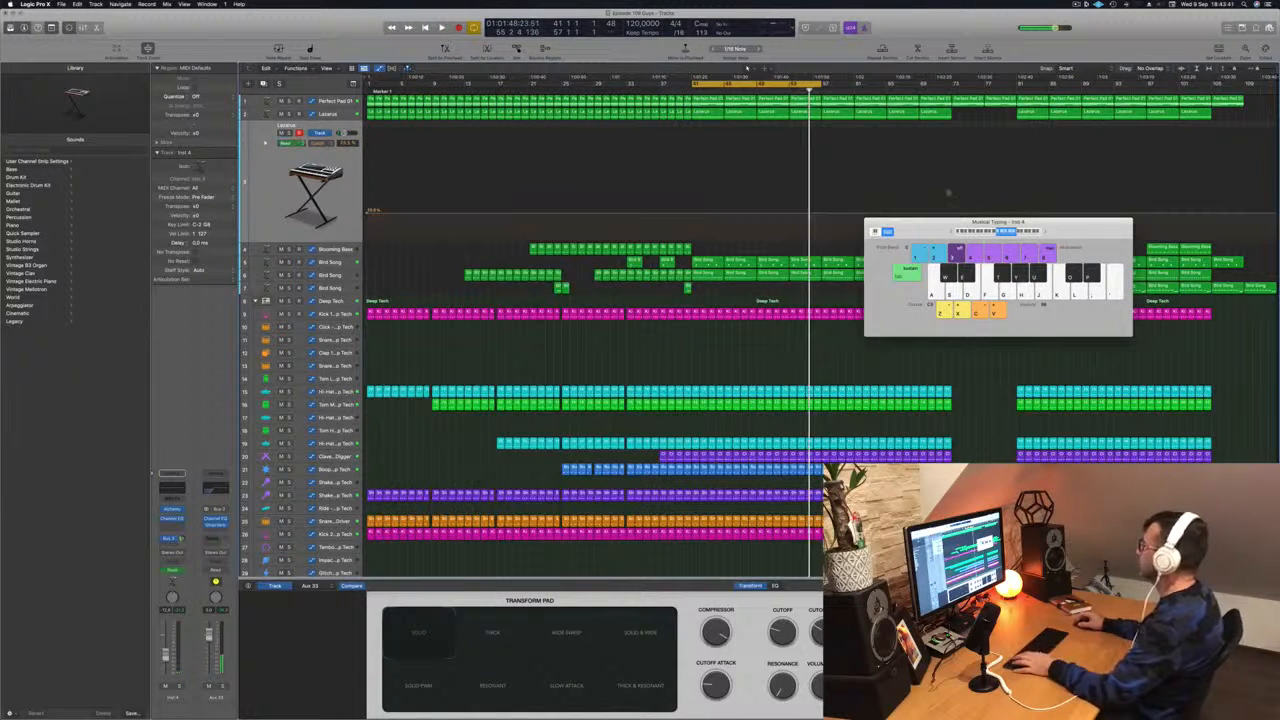
{"action": "key", "text": "super+k"}
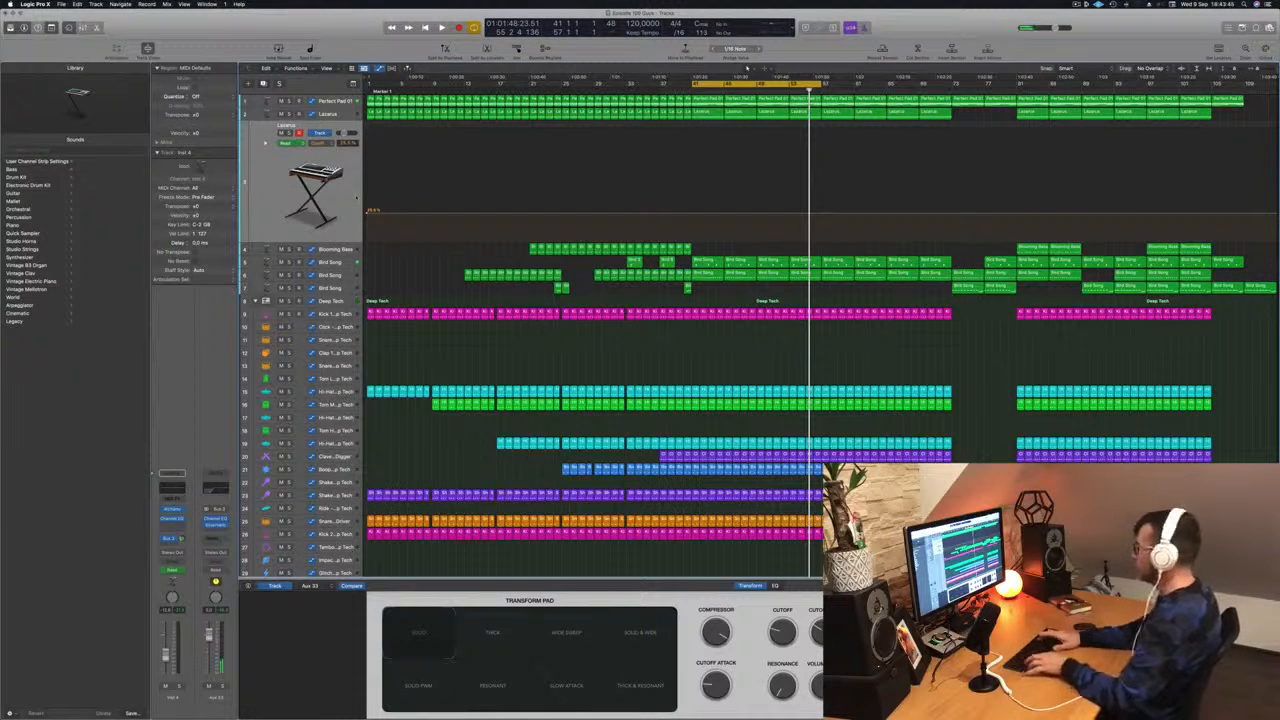
{"action": "key", "text": "super+z"}
{"action": "key", "text": "space"}
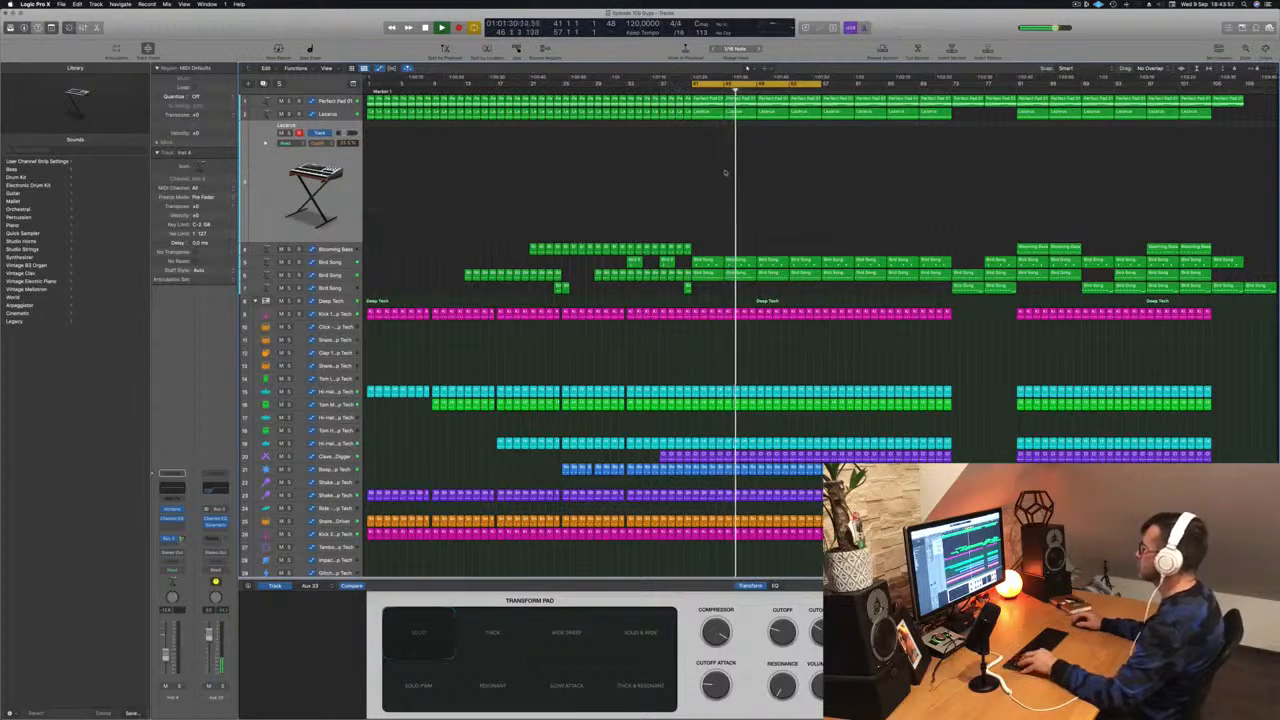
- Lower an automation node on the Lacarsa track near bar 49
{"action": "key", "text": "super+Up"}
{"action": "key", "text": "super+Up"}
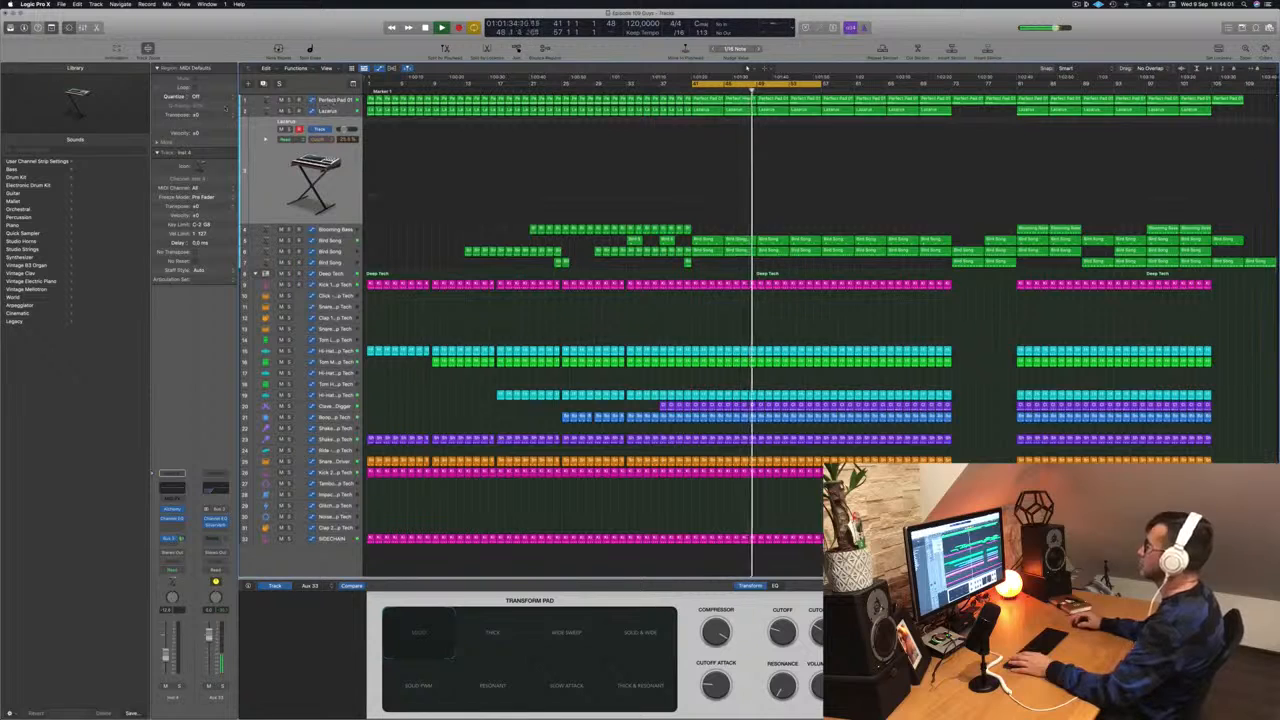
{"action": "key", "text": "Up"}
{"action": "key", "text": "Up"}
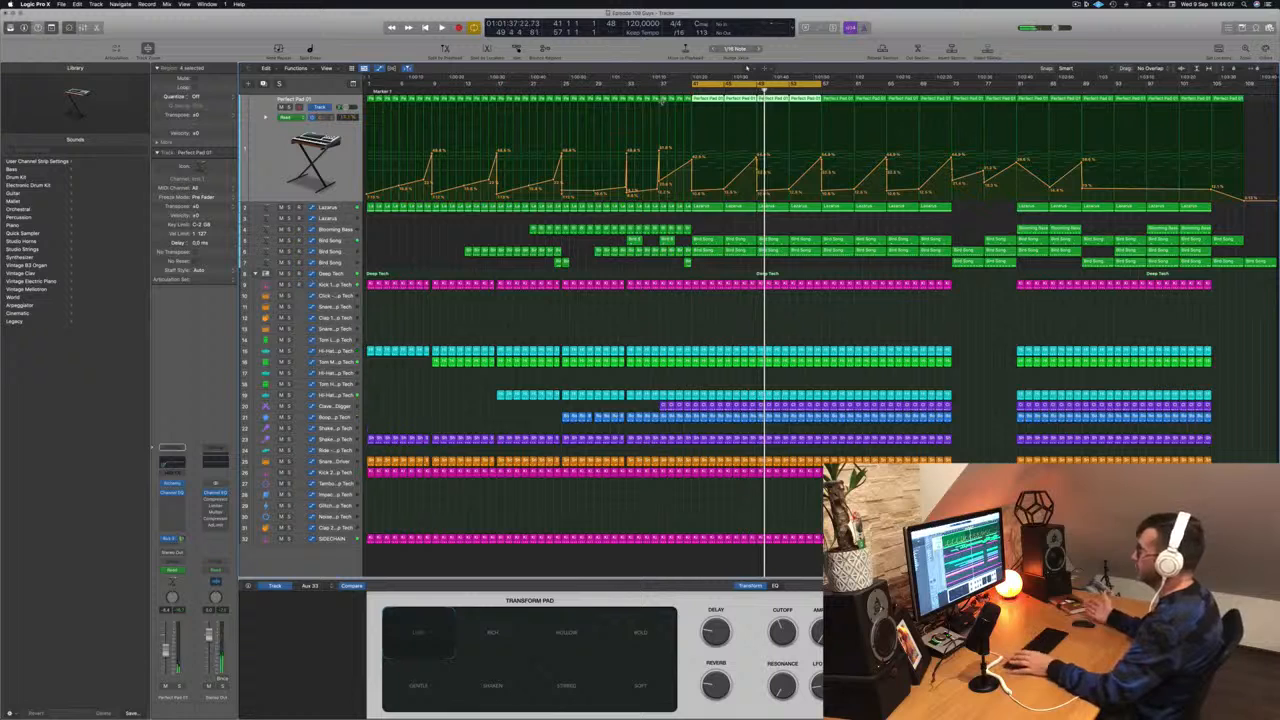
{"action": "key", "text": "space"}
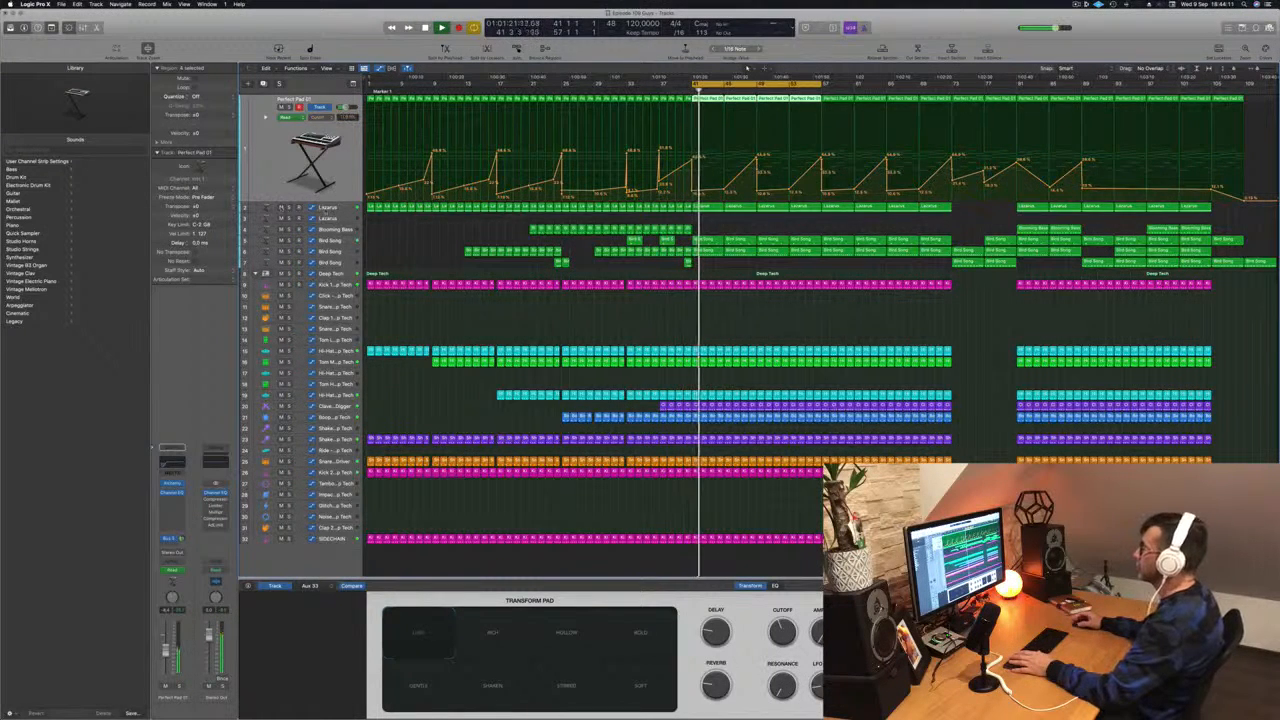
{"action": "left_click", "coordinate": [325, 211]}
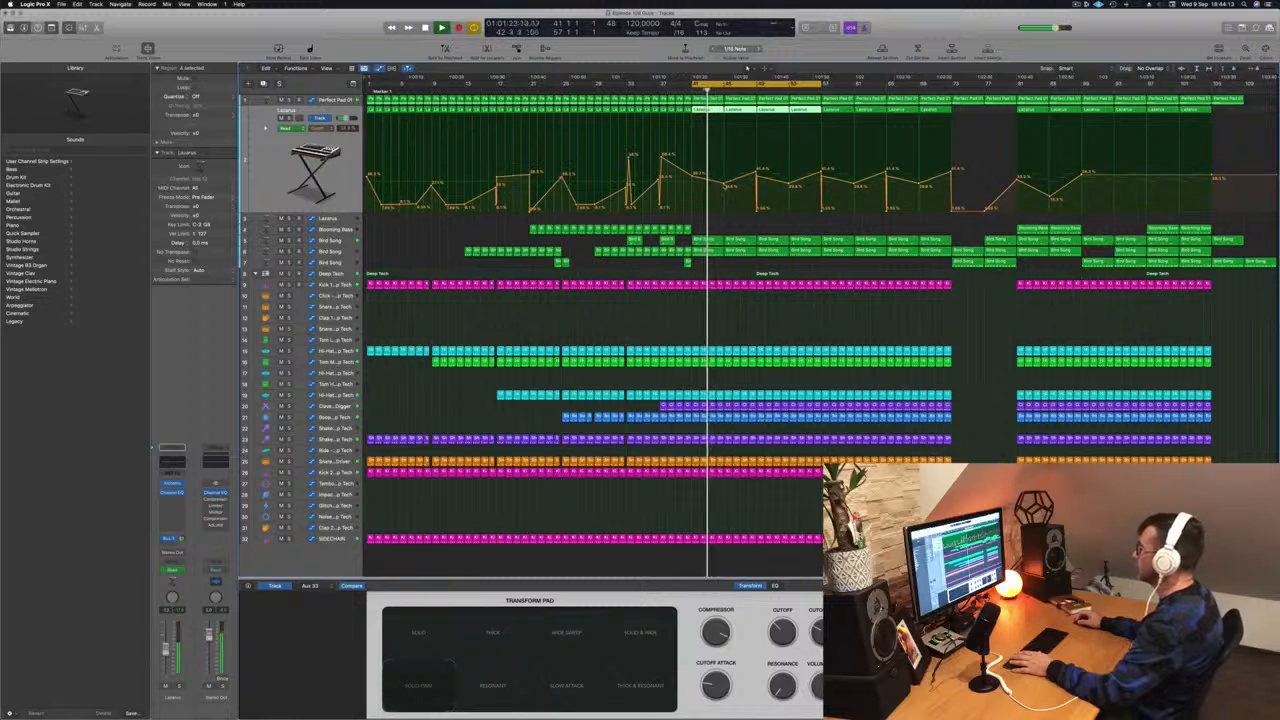
{"action": "left_click_drag", "start_coordinate": [725, 185], "coordinate": [758, 208]}
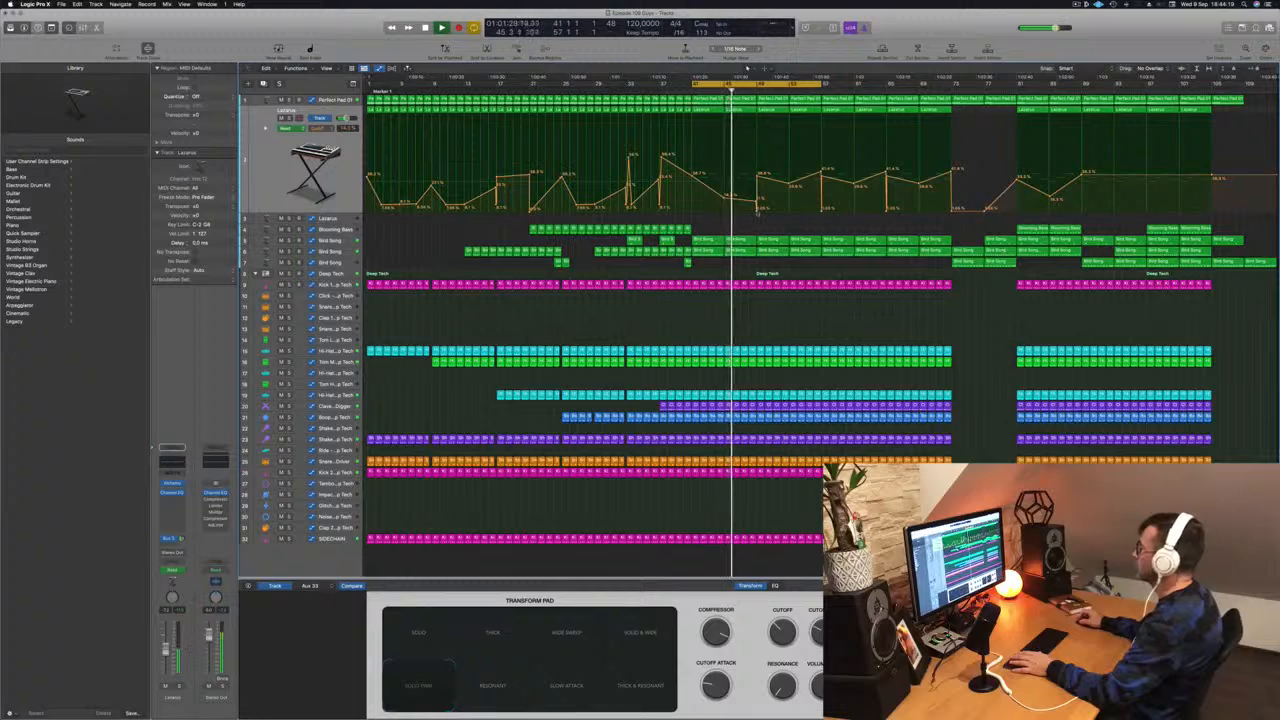
{"action": "left_click_drag", "start_coordinate": [757, 211], "coordinate": [757, 204]}
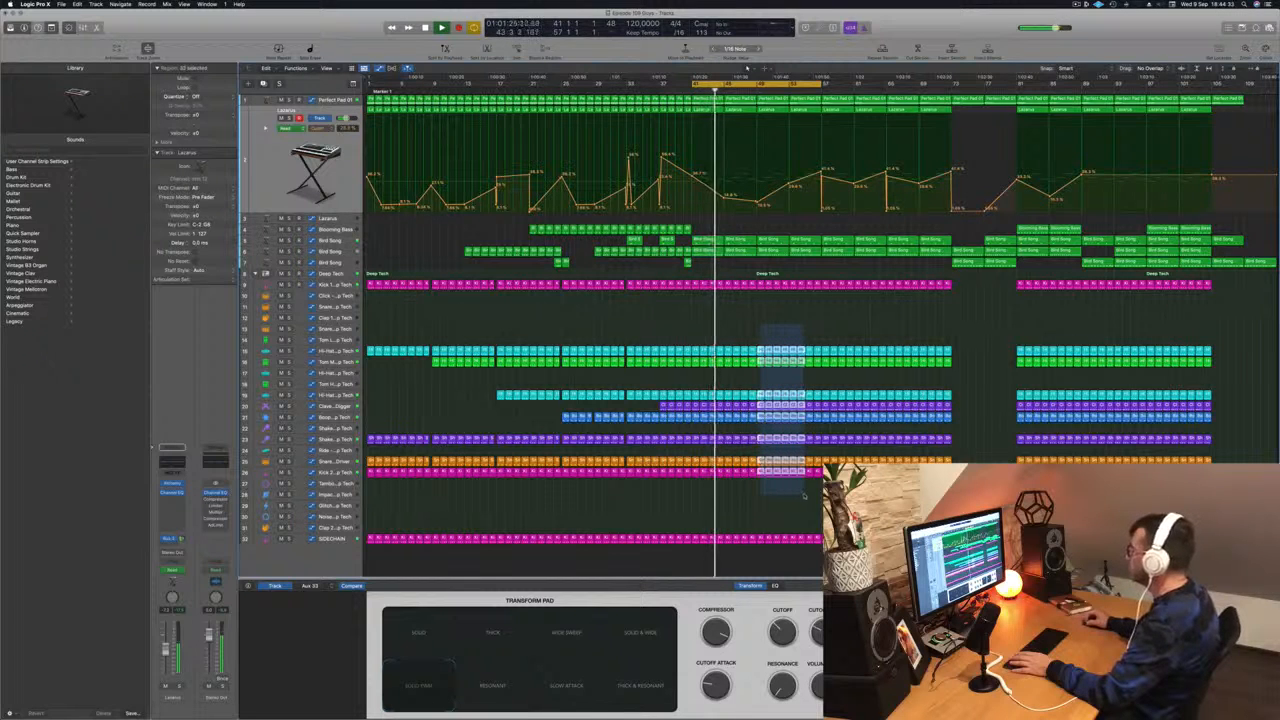
- Select the drum regions between about bars 49 and 57 and delete them to create a break
{"action": "left_click_drag", "start_coordinate": [803, 495], "coordinate": [820, 494]}
{"action": "key", "text": "Delete"}
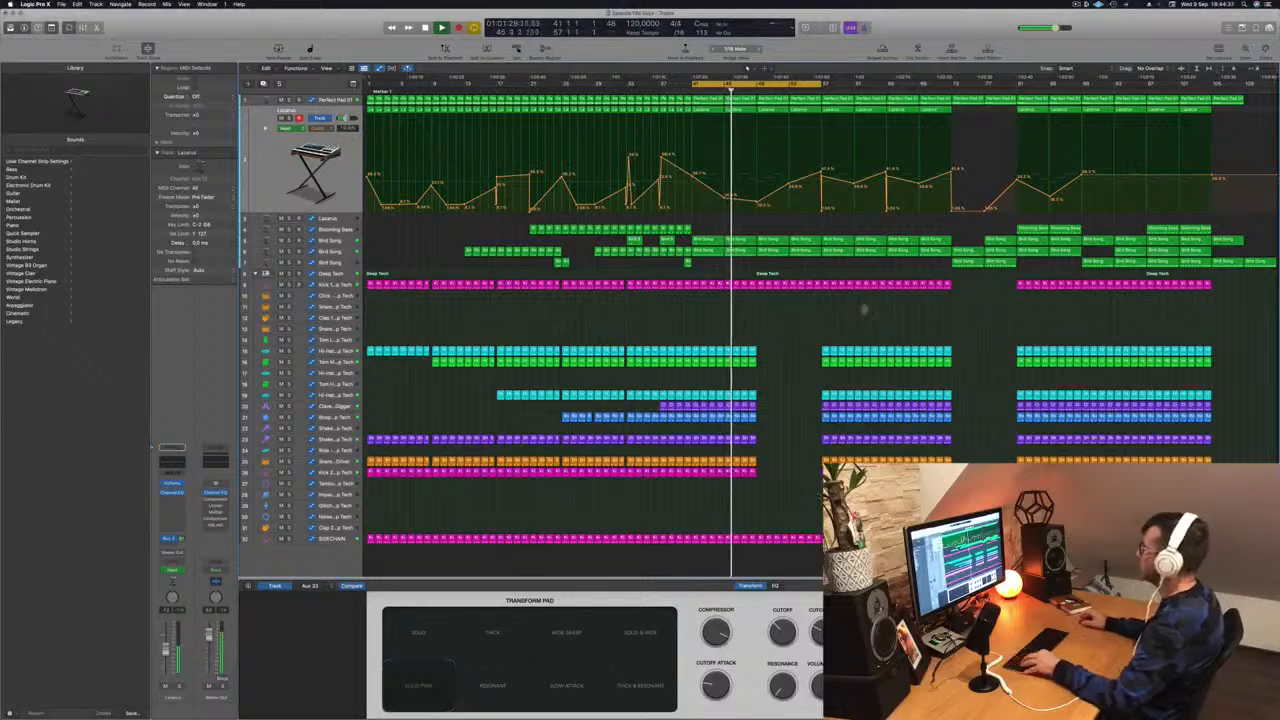
{"action": "key", "text": "super+Right"}
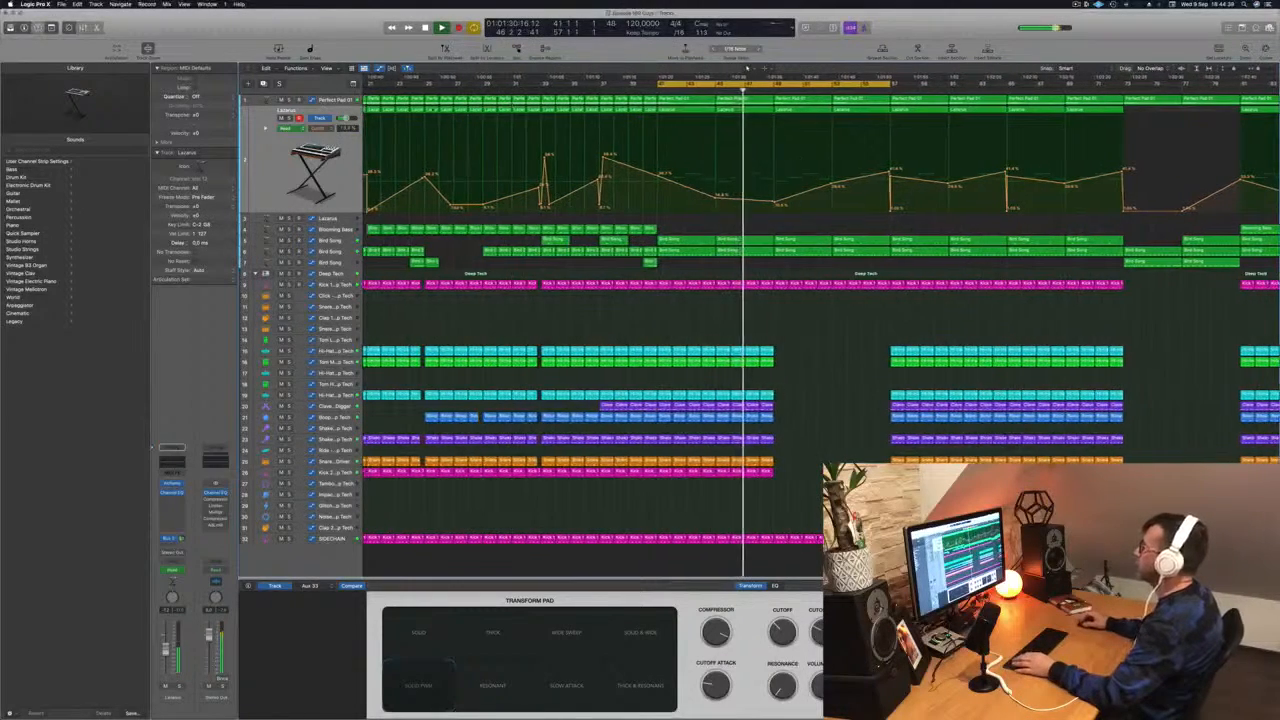
{"action": "key", "text": "Up"}
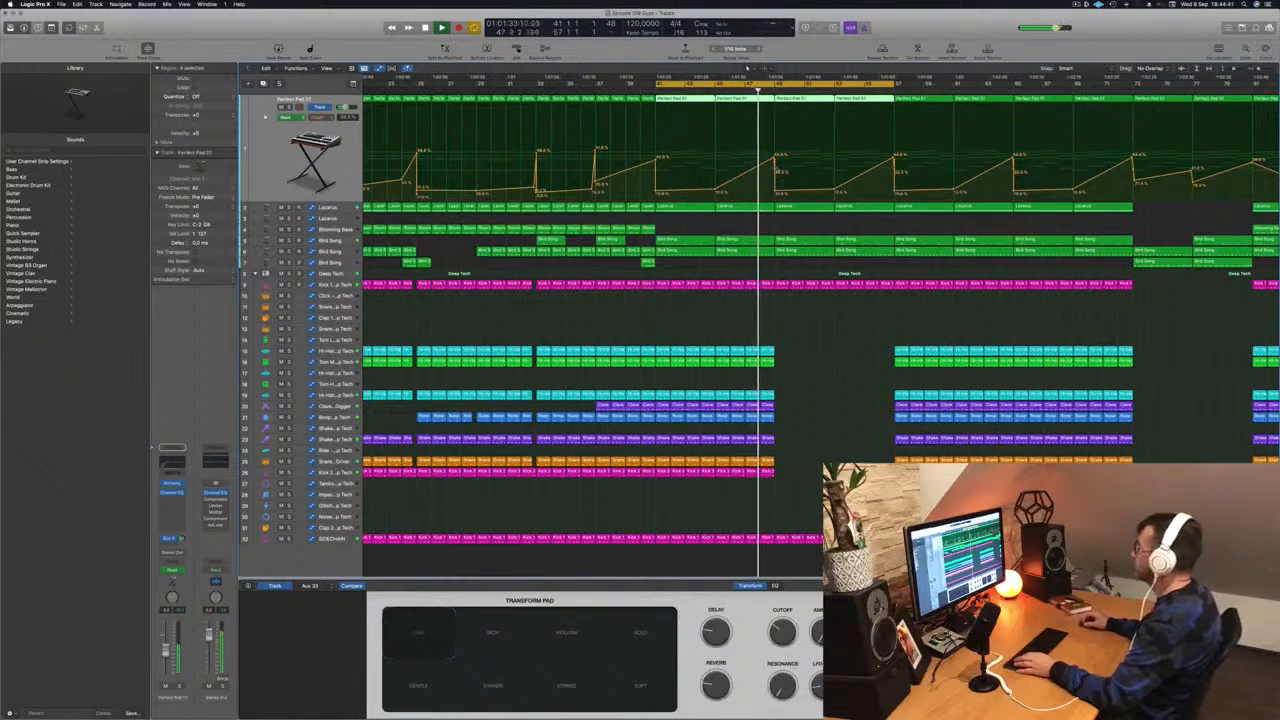
{"action": "key", "text": "super+Left"}
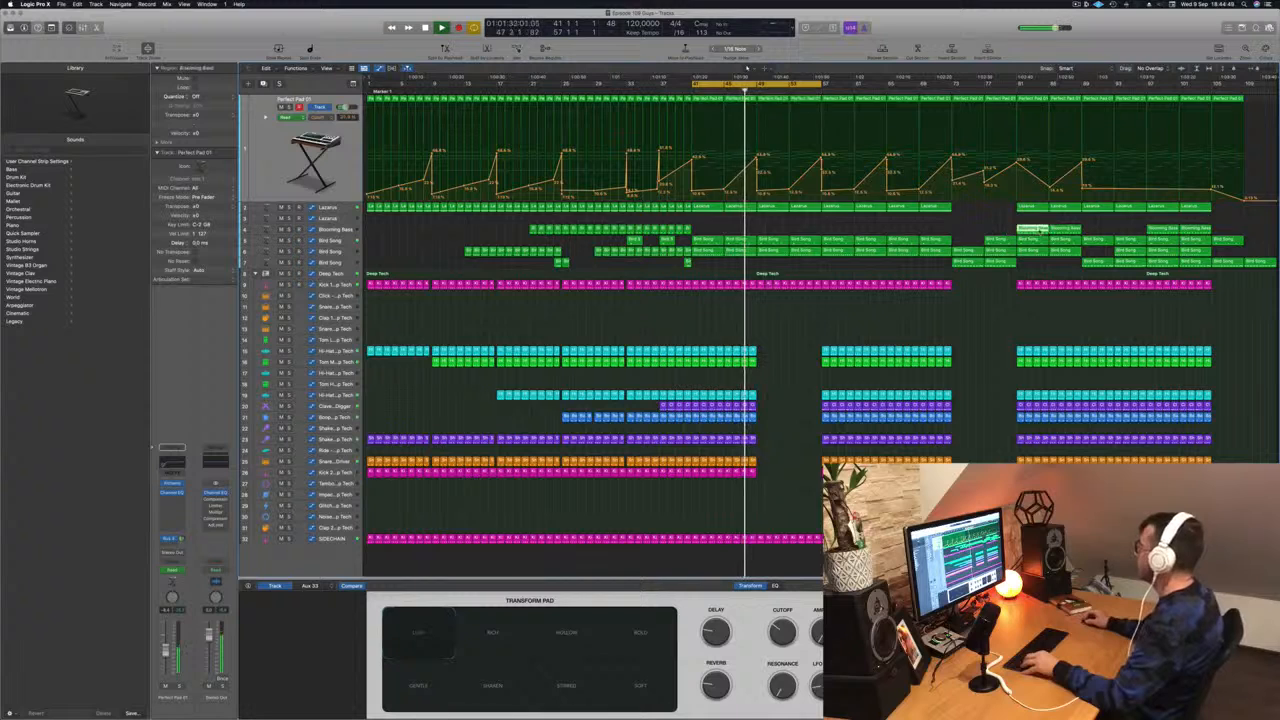
- Copy the Blooming Bass regions into the break section around bar 49
{"action": "left_click_drag", "start_coordinate": [1035, 229], "coordinate": [804, 233]}
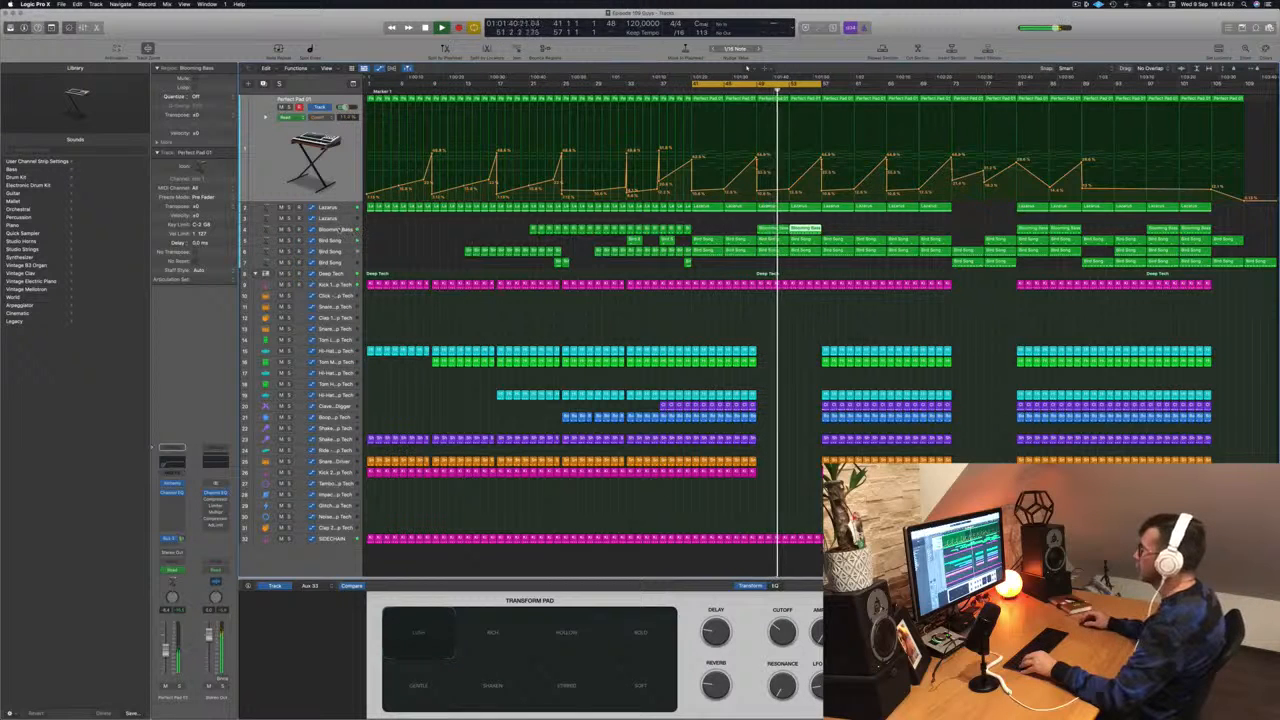
{"action": "left_click", "coordinate": [598, 228]}
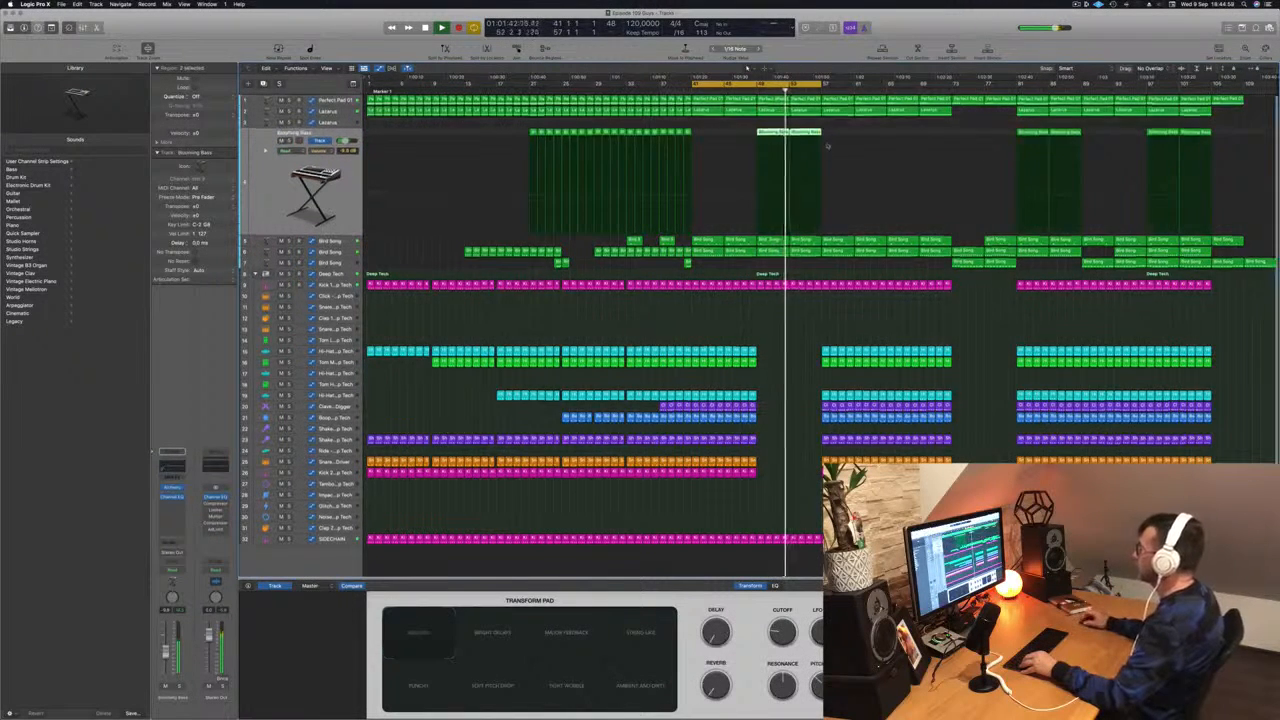
- Play back the arrangement from the start to review the break and the Bird Song automation
{"action": "key", "text": "comma"}
{"action": "key", "text": "comma"}
{"action": "key", "text": "comma"}
{"action": "key", "text": "comma"}
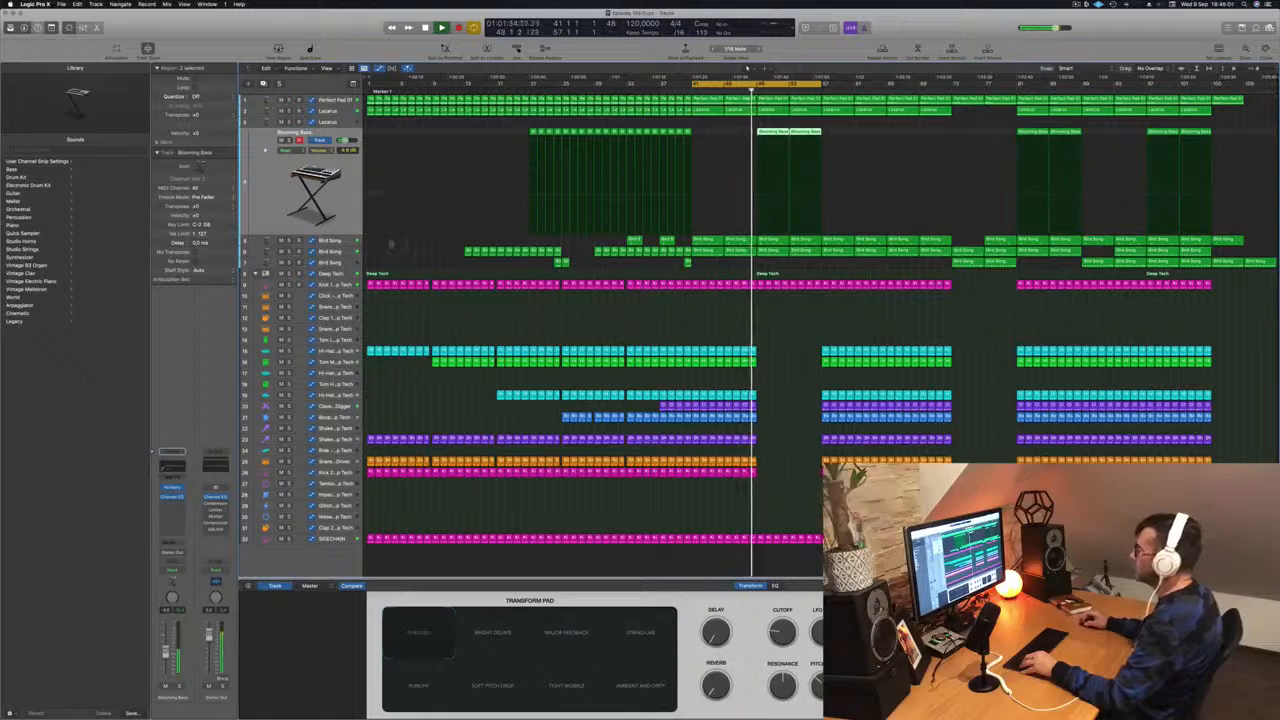
{"action": "key", "text": "Down"}
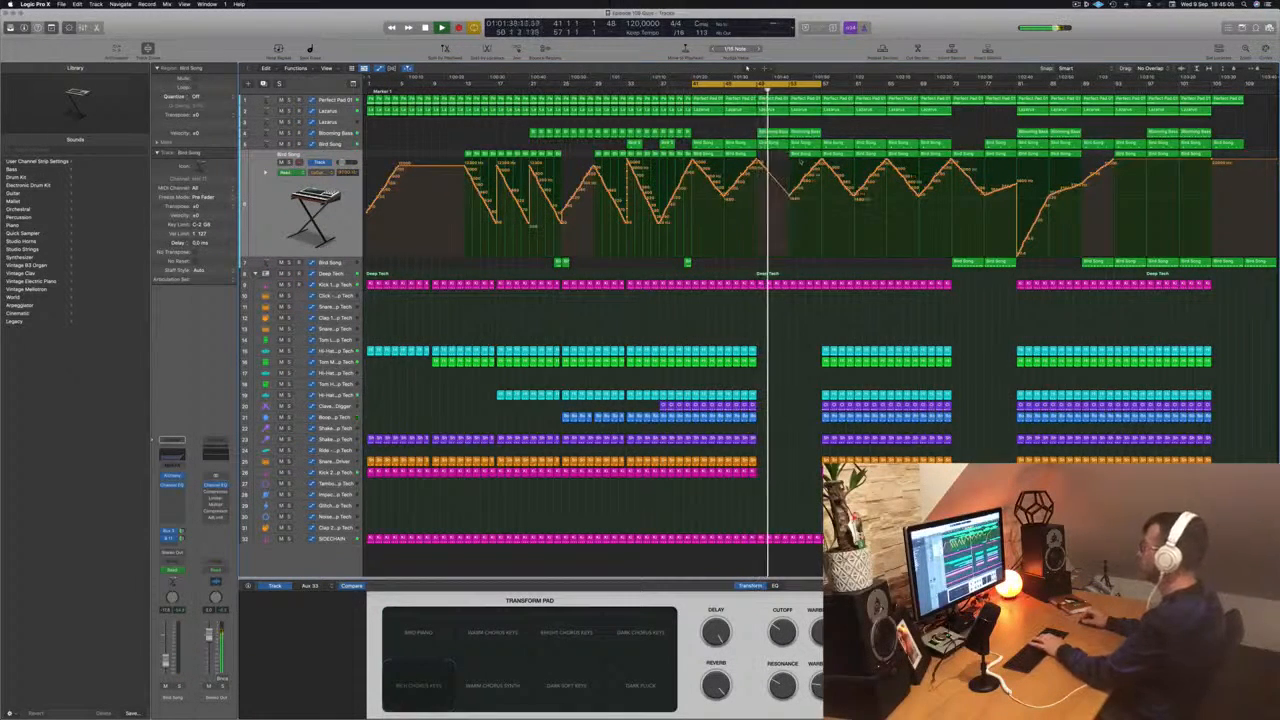
{"action": "key", "text": "Return"}
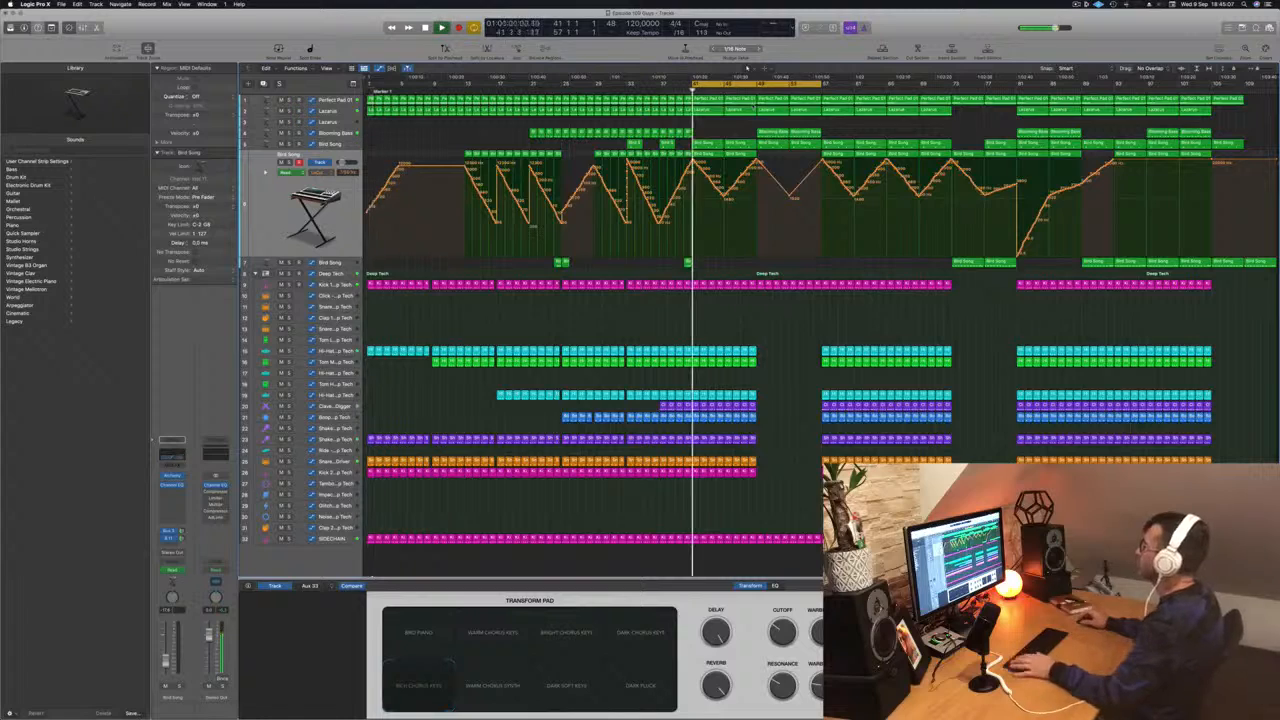
{"action": "key", "text": "shift+period"}
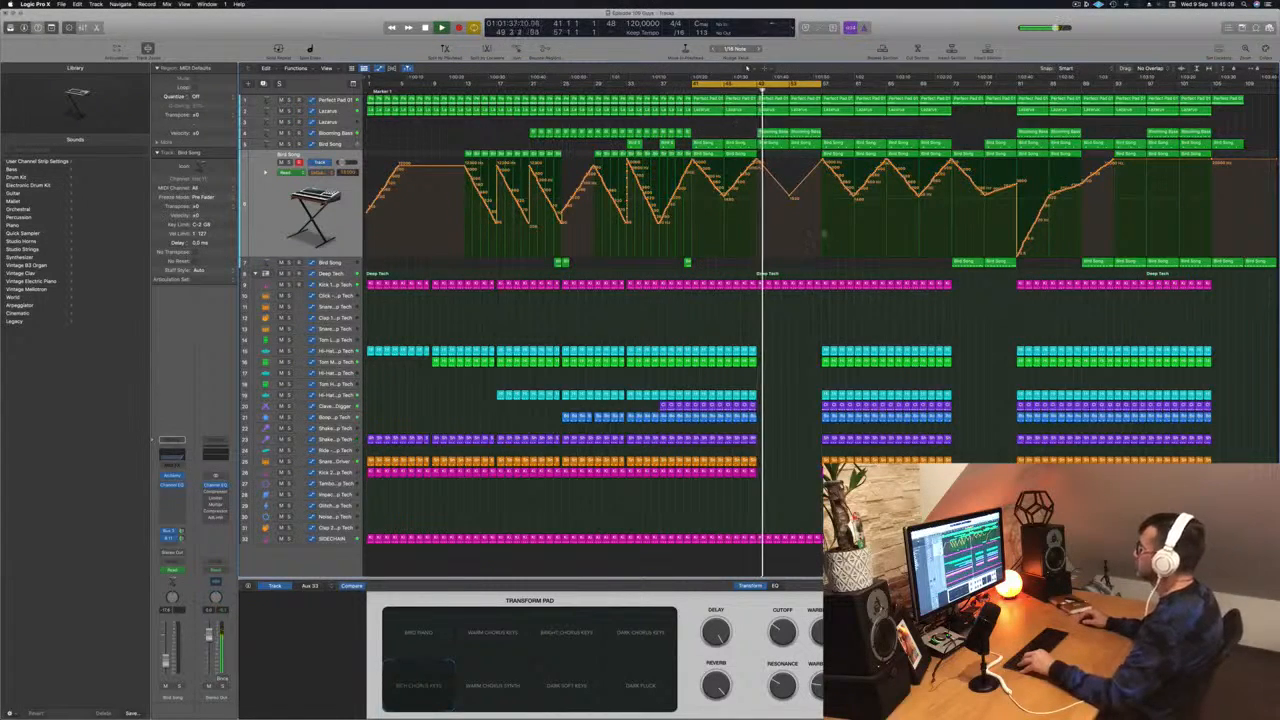
- Adjust the Lacarsa automation curve near the end of the break around bar 57
{"action": "scroll", "coordinate": [800, 322], "scroll_direction": "down", "scroll_amount": 3}
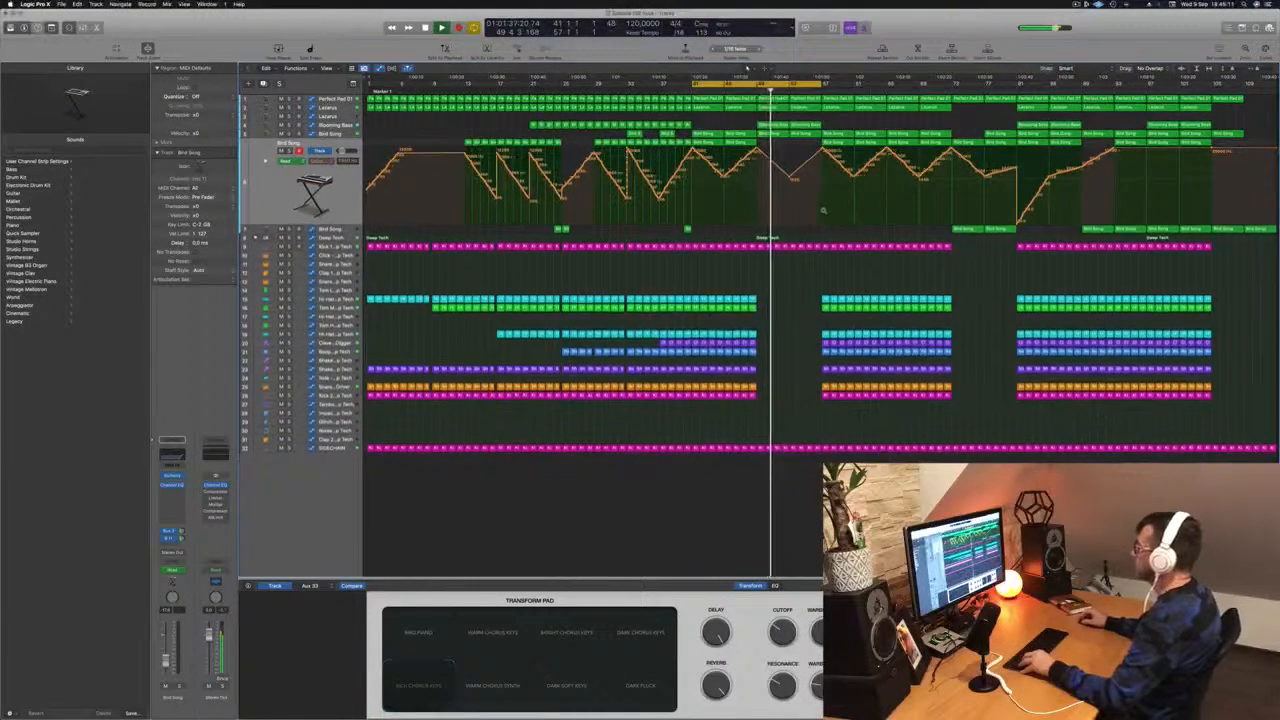
{"action": "scroll", "coordinate": [823, 210], "scroll_direction": "down", "scroll_amount": 3}
{"action": "scroll", "coordinate": [823, 210], "scroll_direction": "up", "scroll_amount": 1}
{"action": "left_click", "coordinate": [330, 107]}
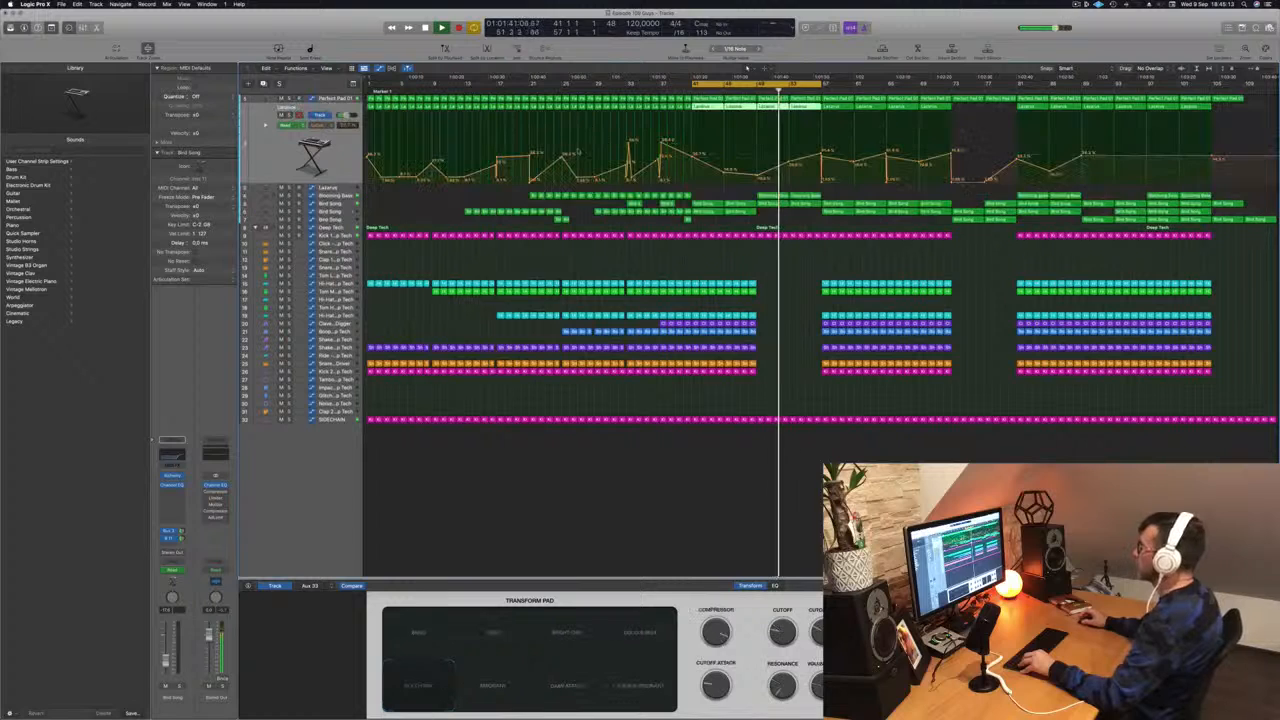
{"action": "left_click_drag", "start_coordinate": [790, 163], "coordinate": [820, 183]}
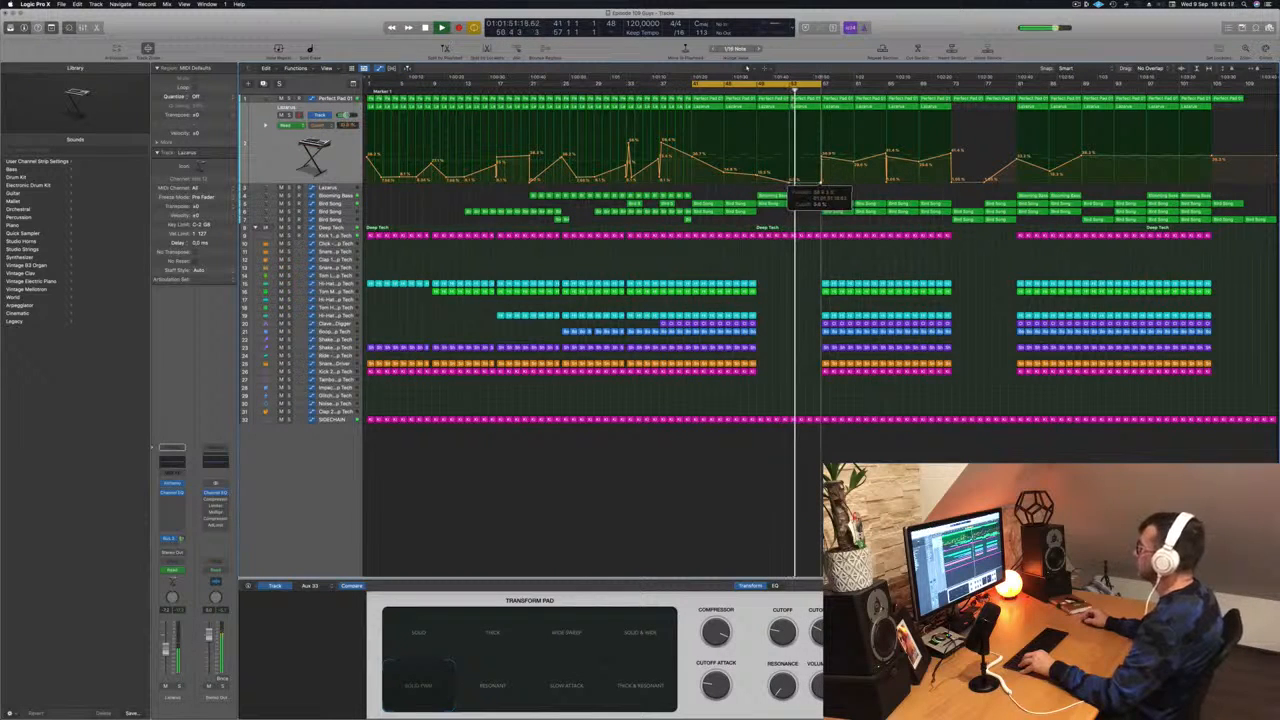
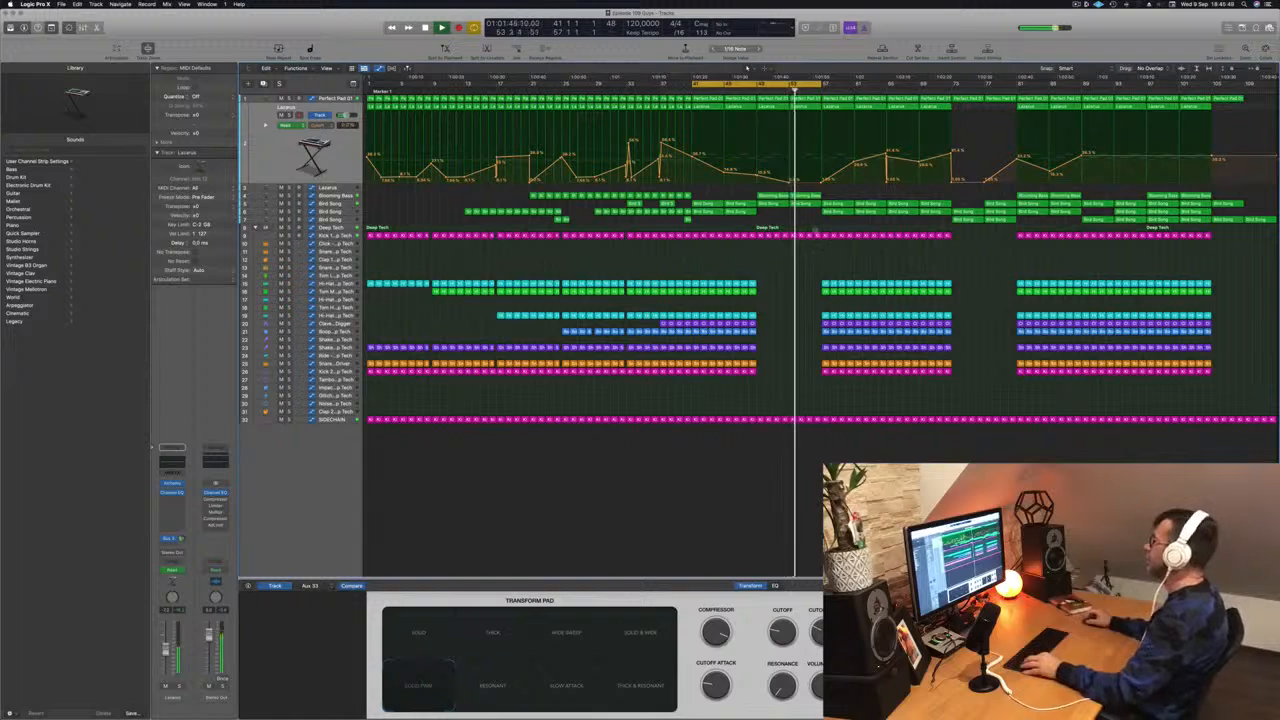
- Delete the last Kick 1 region just before bar 57 to leave a short gap in the kick
{"action": "scroll", "coordinate": [815, 231], "scroll_direction": "up", "scroll_amount": 10}
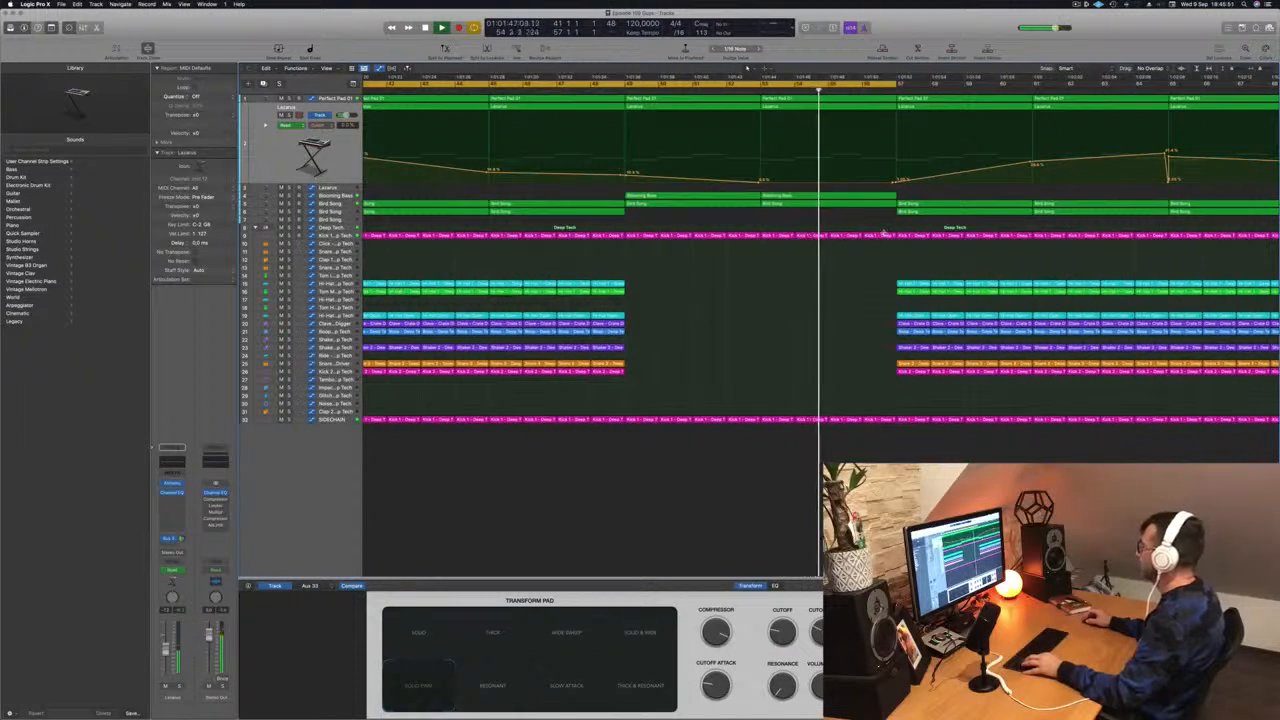
{"action": "left_click_drag", "start_coordinate": [896, 236], "coordinate": [883, 236]}
{"action": "key", "text": "Delete"}
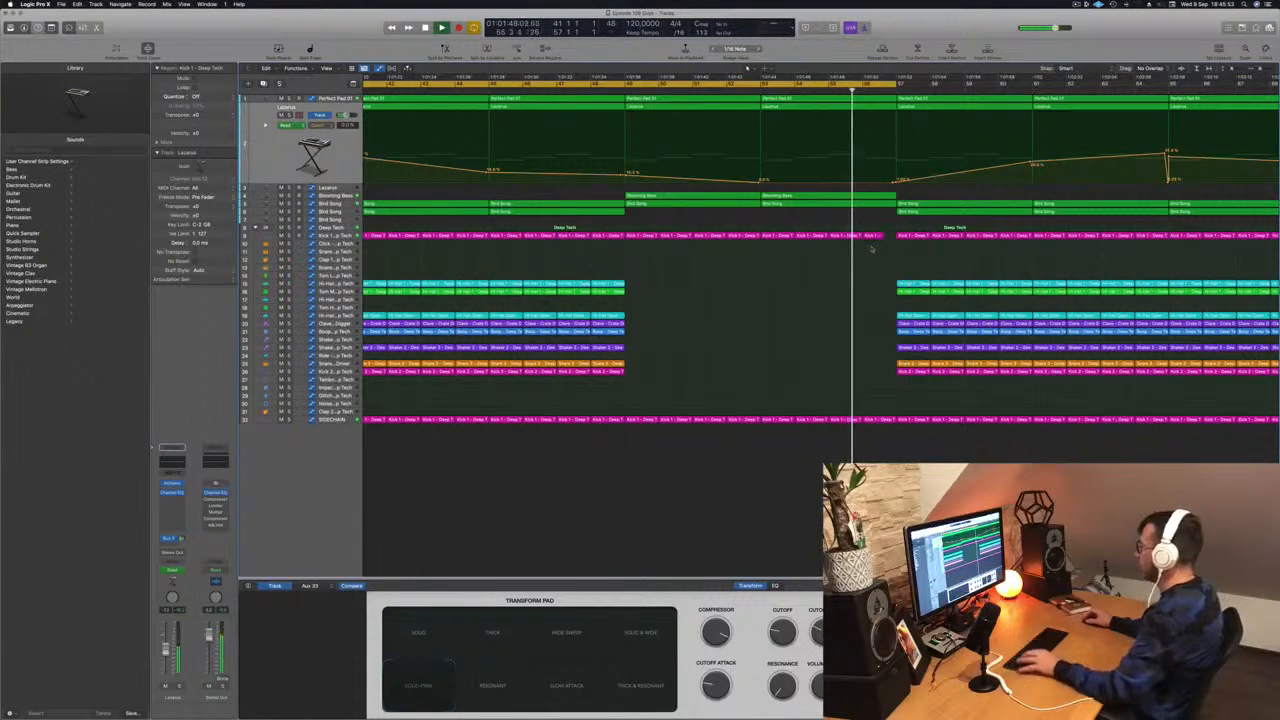
{"action": "scroll", "coordinate": [865, 248], "scroll_direction": "down", "scroll_amount": 8}
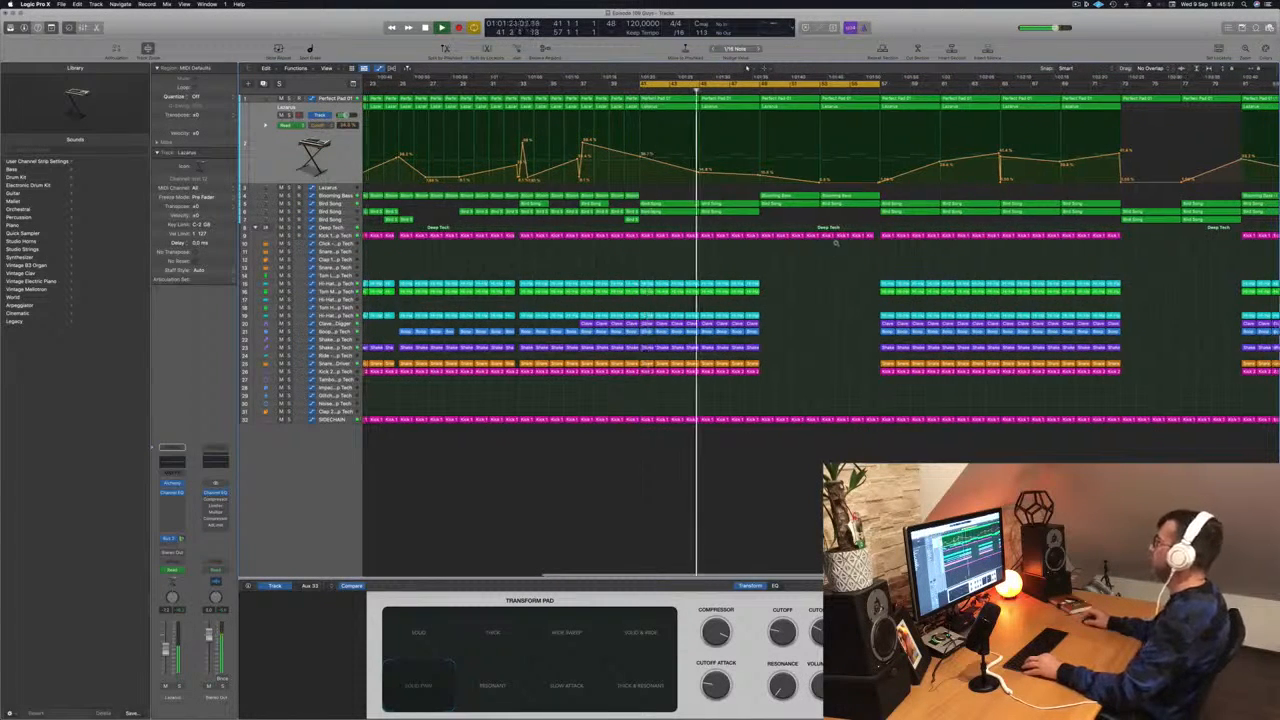
- Copy the two Blooming Bass regions from the break at bar 49 to bar 57
{"action": "scroll", "coordinate": [836, 242], "scroll_direction": "down", "scroll_amount": 4}
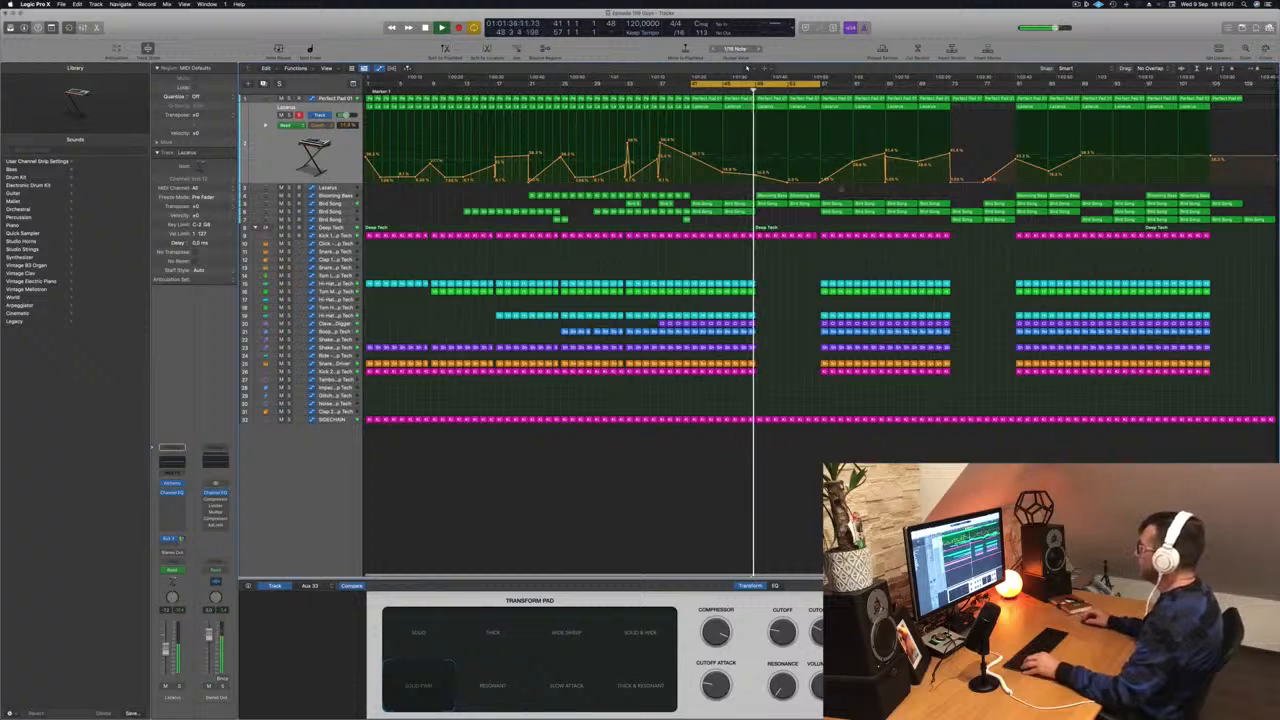
{"action": "mouse_move", "coordinate": [830, 191]}
{"action": "left_mouse_down"}
{"action": "mouse_move", "coordinate": [766, 198]}
{"action": "mouse_move", "coordinate": [831, 199]}
{"action": "left_mouse_up"}
{"action": "left_click_drag", "start_coordinate": [820, 85], "coordinate": [950, 89]}
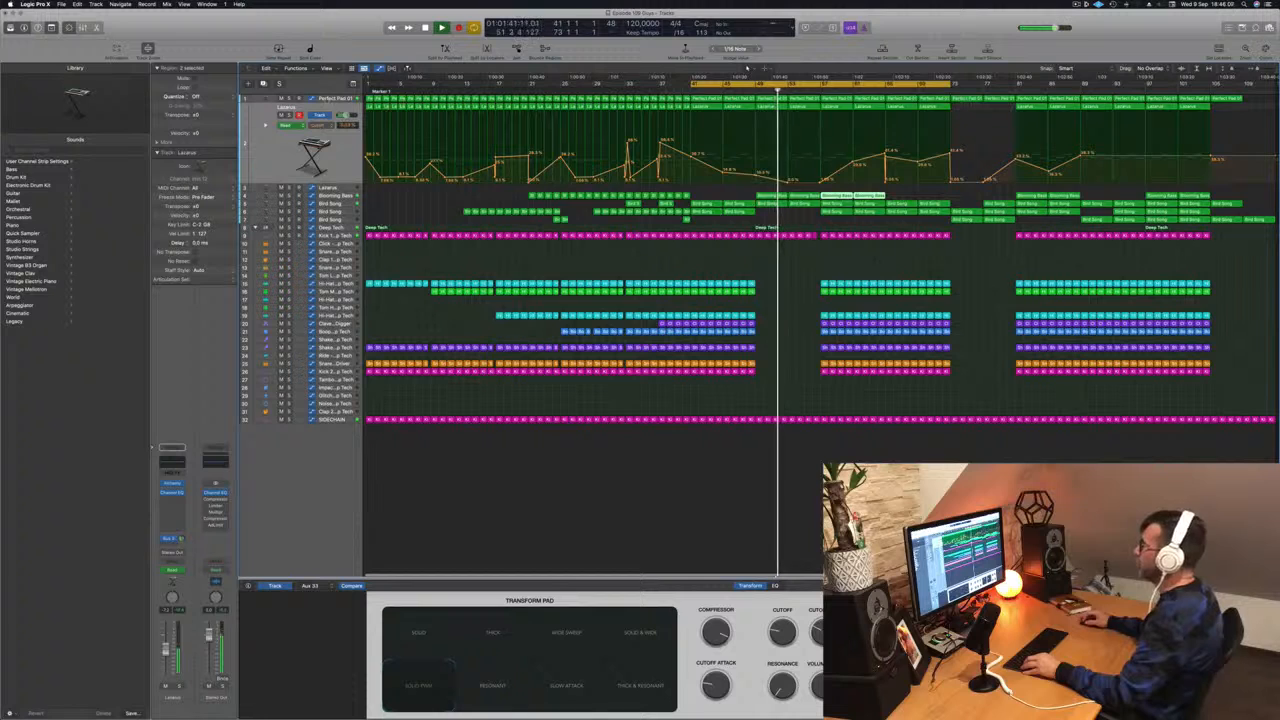
- Open the Perfect Pad 01 region at bar 57 in the Piano Roll and select all its notes to inspect the chords
{"action": "key", "text": "Up"}
{"action": "key", "text": "space"}
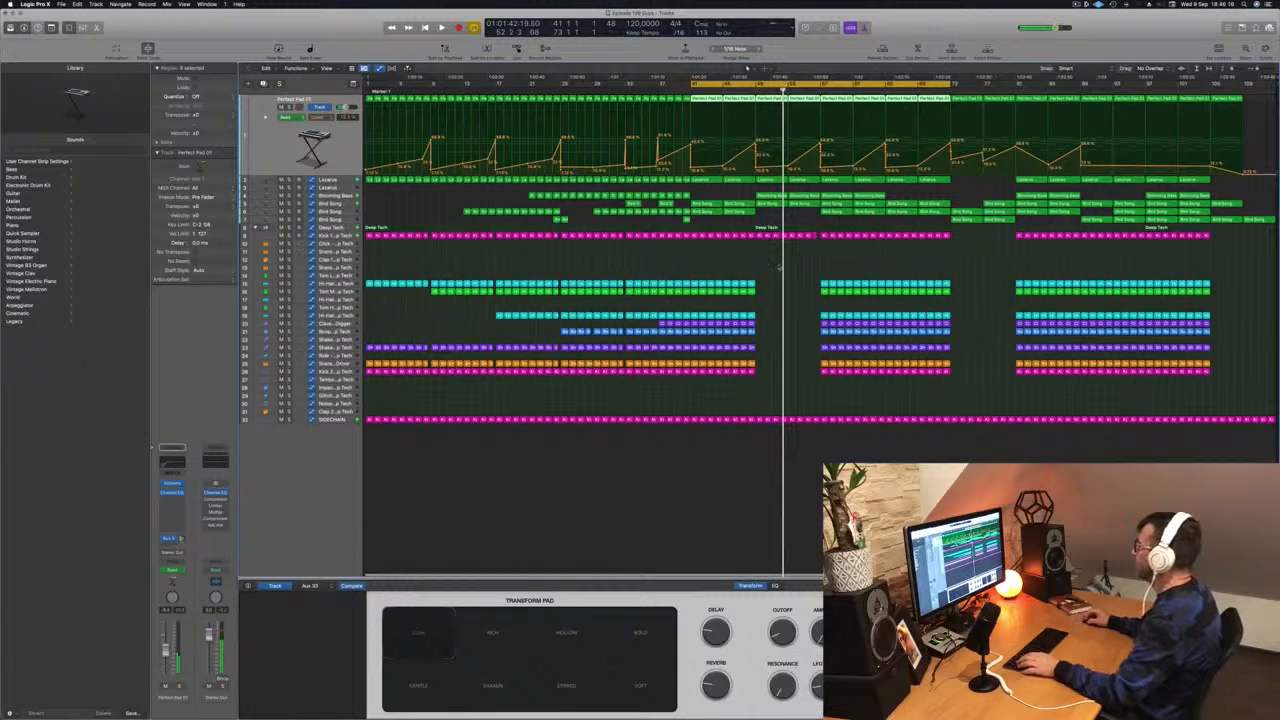
{"action": "left_click", "coordinate": [779, 267]}
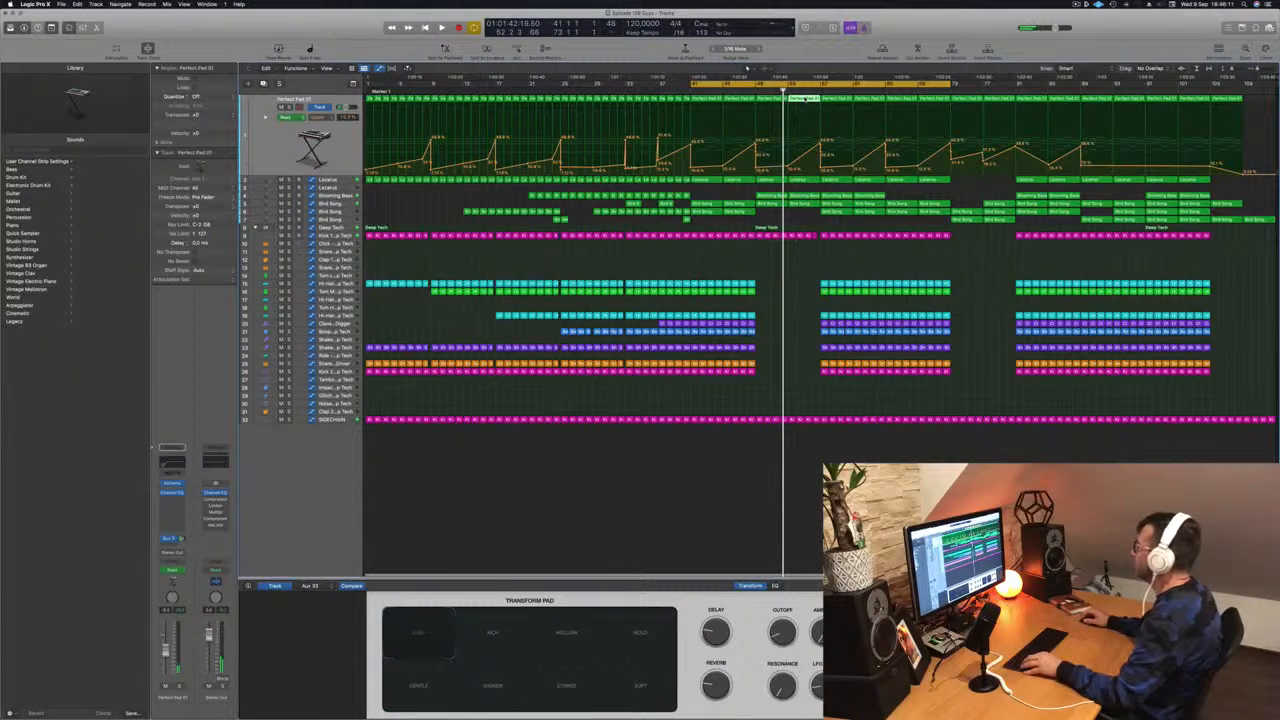
{"action": "double_click", "coordinate": [805, 98]}
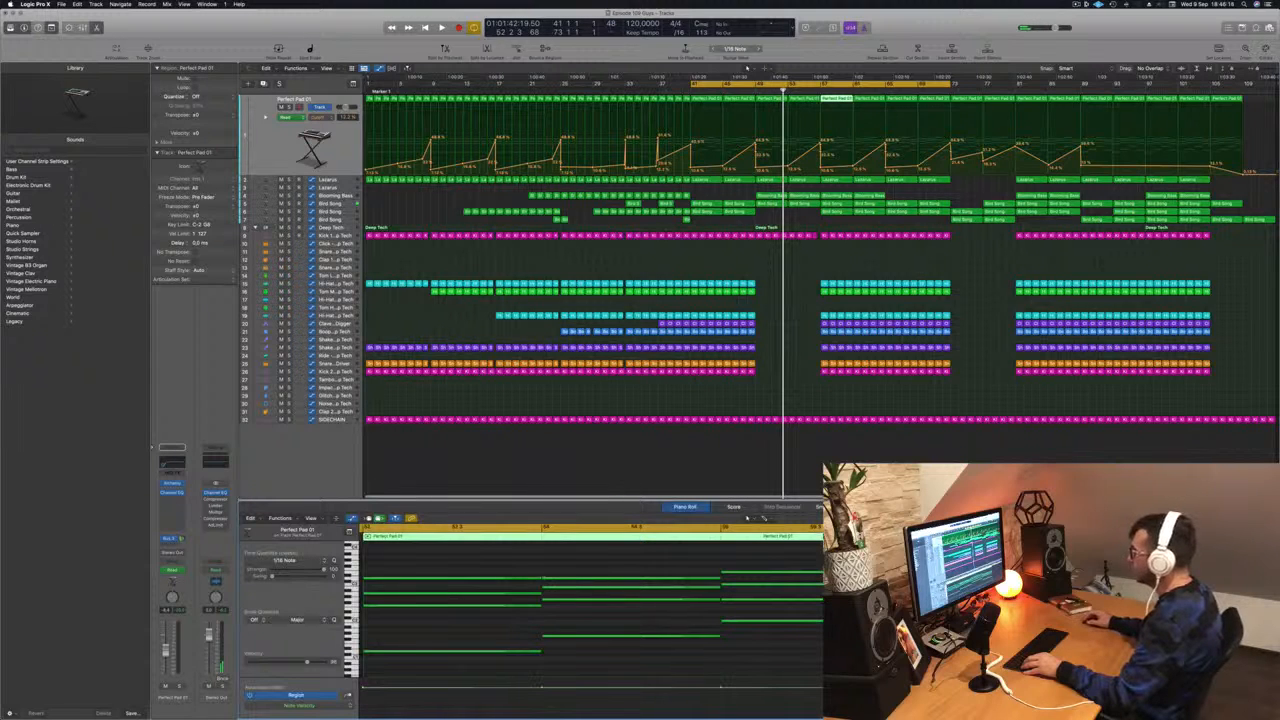
{"action": "key", "text": "super+a"}
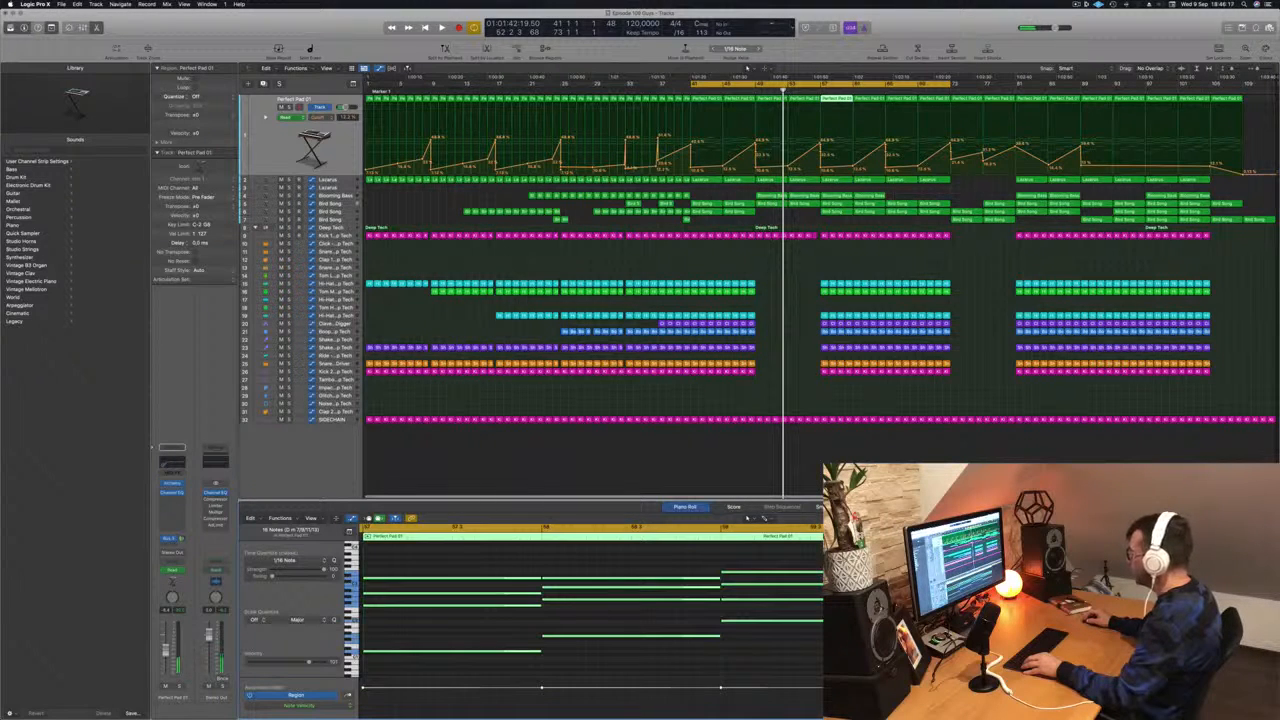
{"action": "left_click_drag", "start_coordinate": [891, 584], "coordinate": [727, 584]}
{"action": "key", "text": "space"}
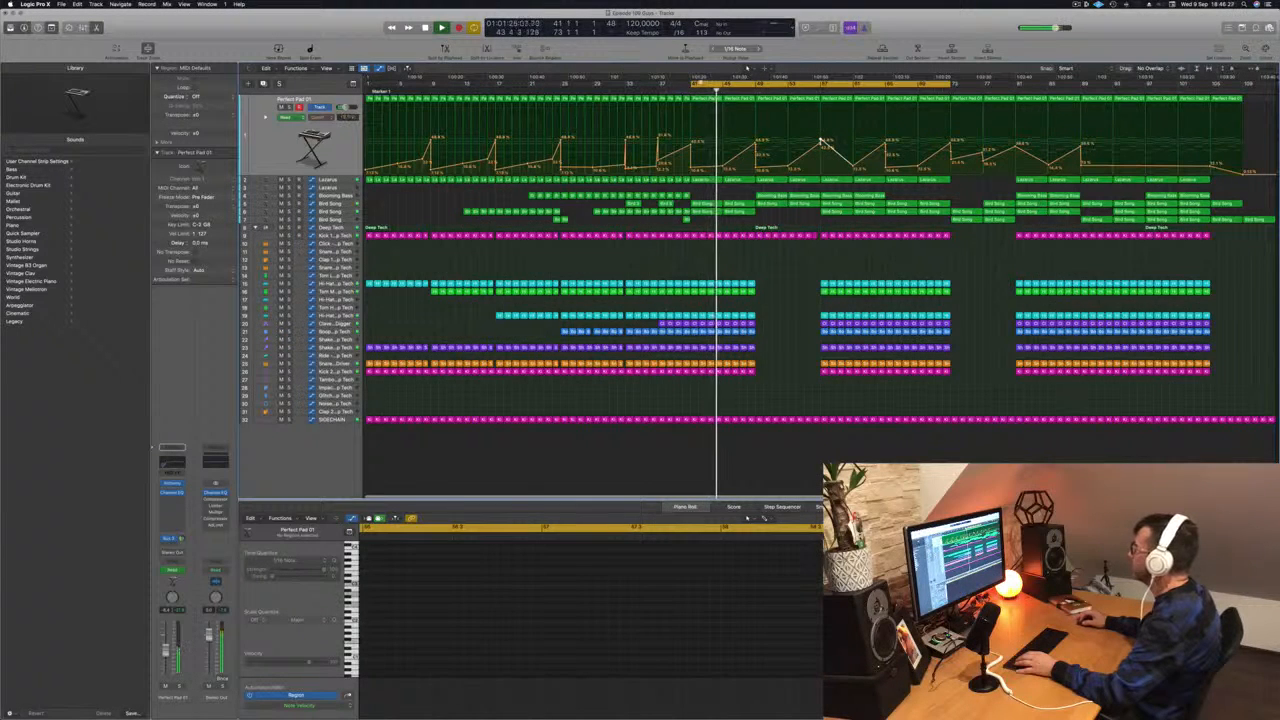
- Move the cycle range to bars 57–73 and play back the section following the break
{"action": "left_click_drag", "start_coordinate": [692, 80], "coordinate": [821, 85]}
{"action": "key", "text": "space"}
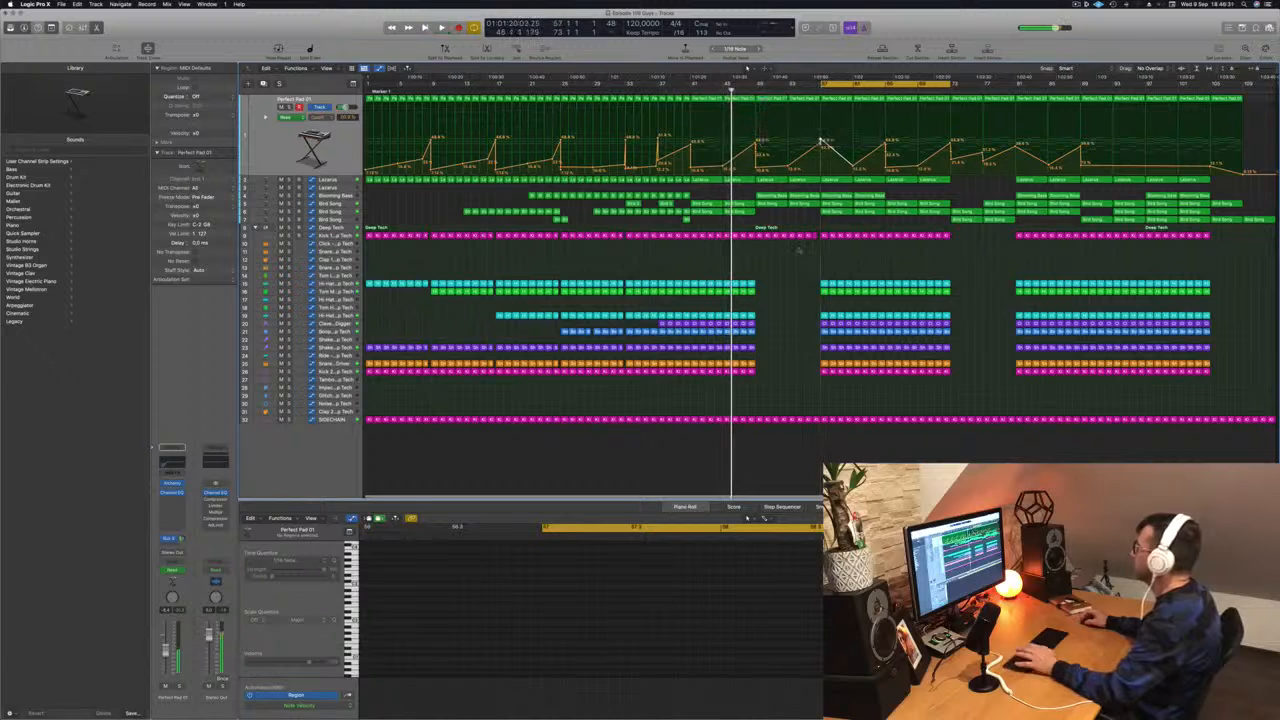
{"action": "key", "text": "space"}
{"action": "scroll", "coordinate": [804, 277], "scroll_direction": "up", "scroll_amount": 1}
{"action": "scroll", "coordinate": [804, 277], "scroll_direction": "up", "scroll_amount": 2}
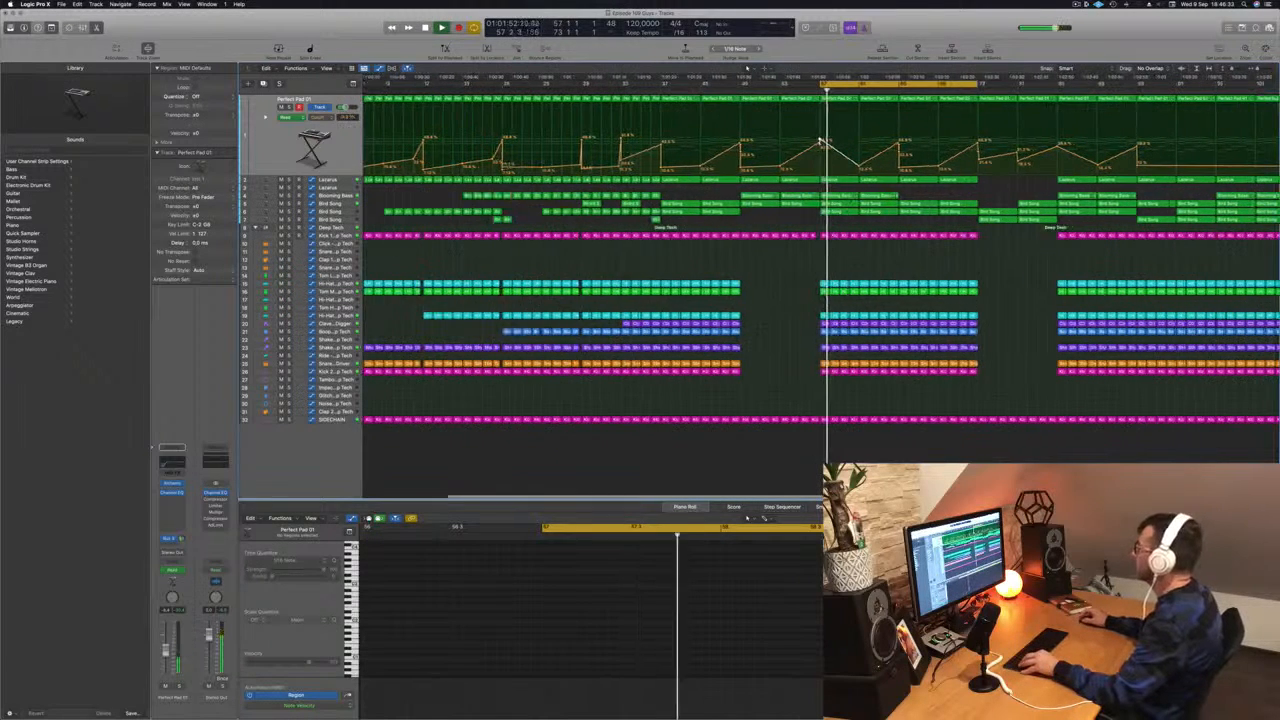
{"action": "scroll", "coordinate": [865, 205], "scroll_direction": "down", "scroll_amount": 2}
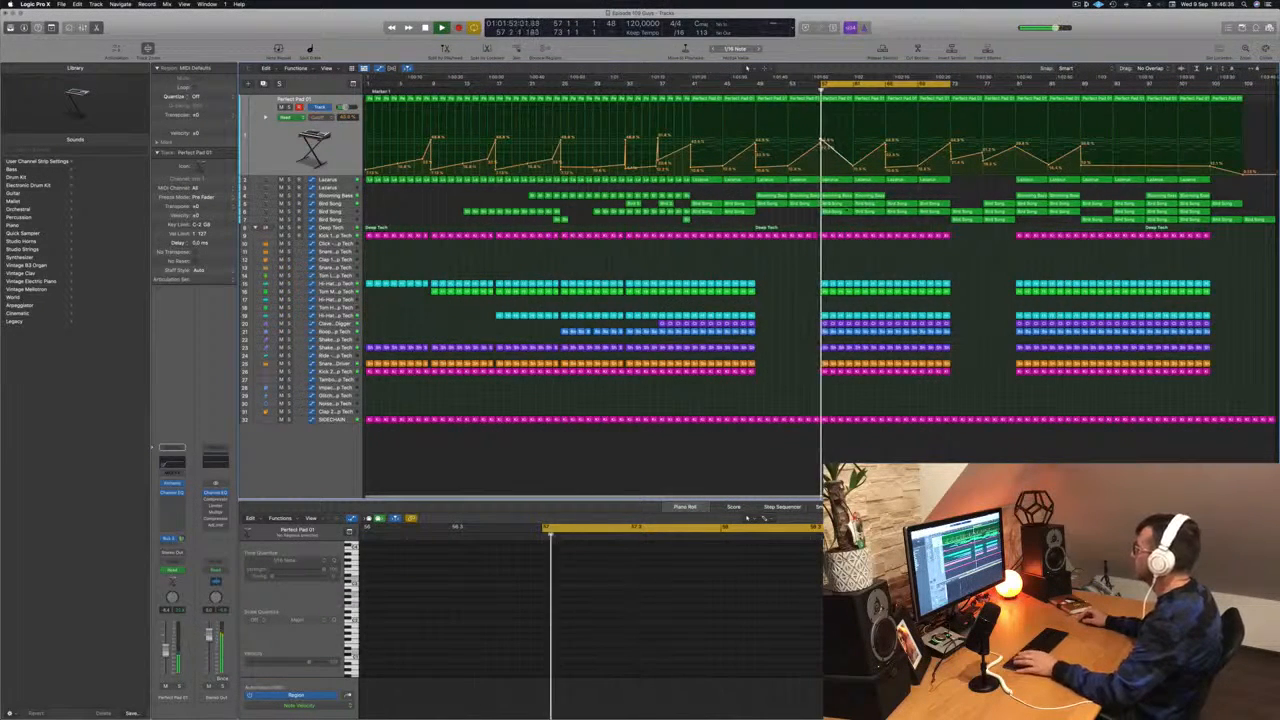
- Delete the Bird Song region at bar 57 on the upper Bird Song track, directly below the Blooming Bass regions
{"action": "left_click", "coordinate": [833, 204]}
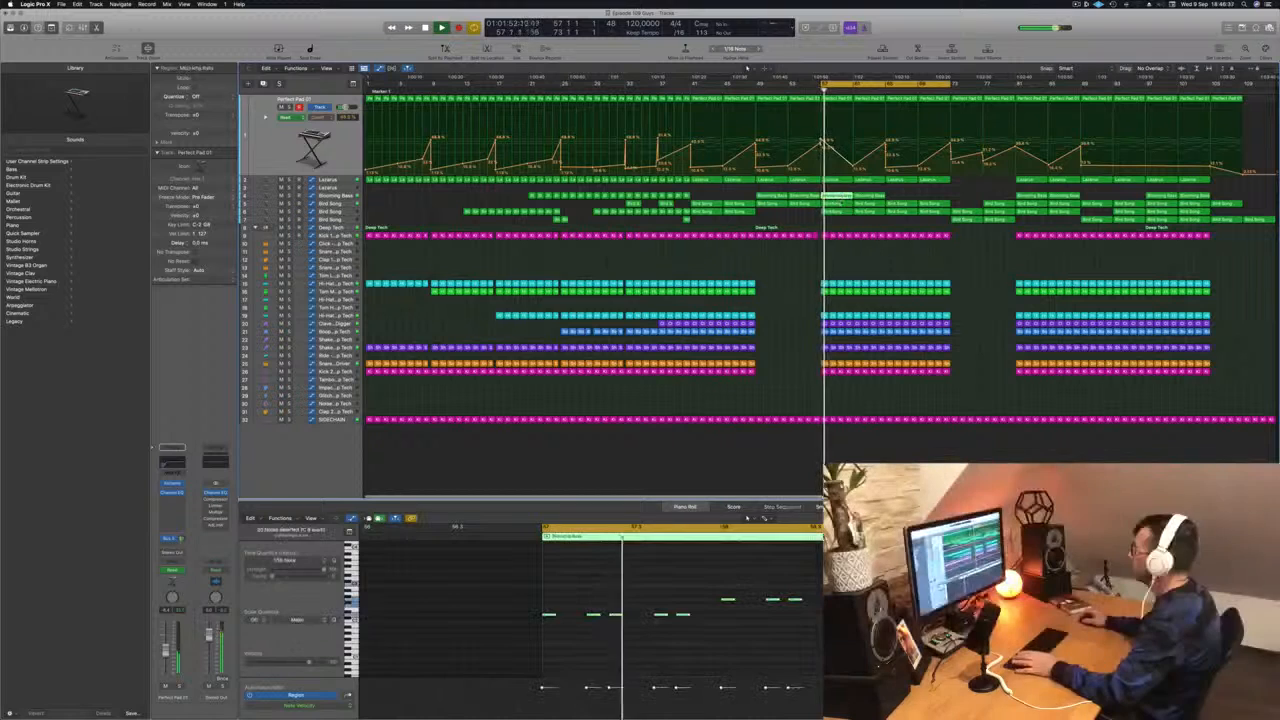
{"action": "key", "text": "space"}
{"action": "key", "text": "Delete"}
{"action": "key", "text": "space"}
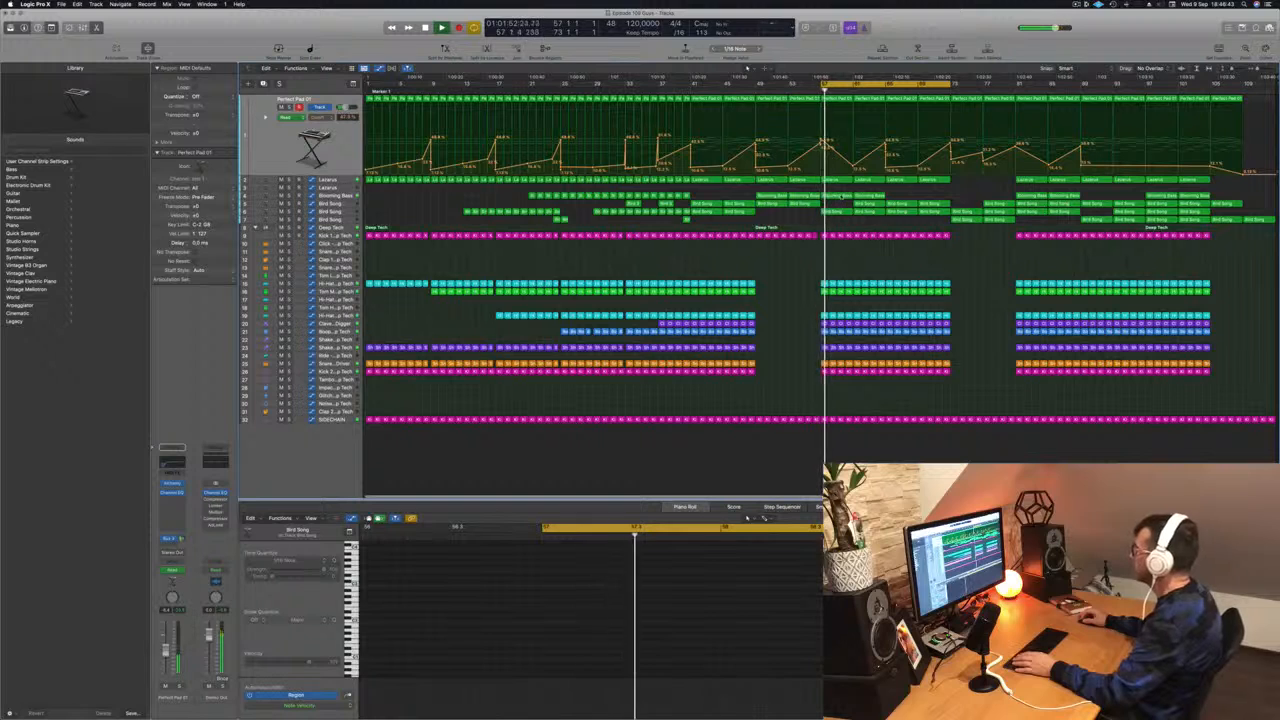
- Insert a stereo Compressor after the Channel EQ on the Blooming Bass track
{"action": "left_click", "coordinate": [836, 195]}
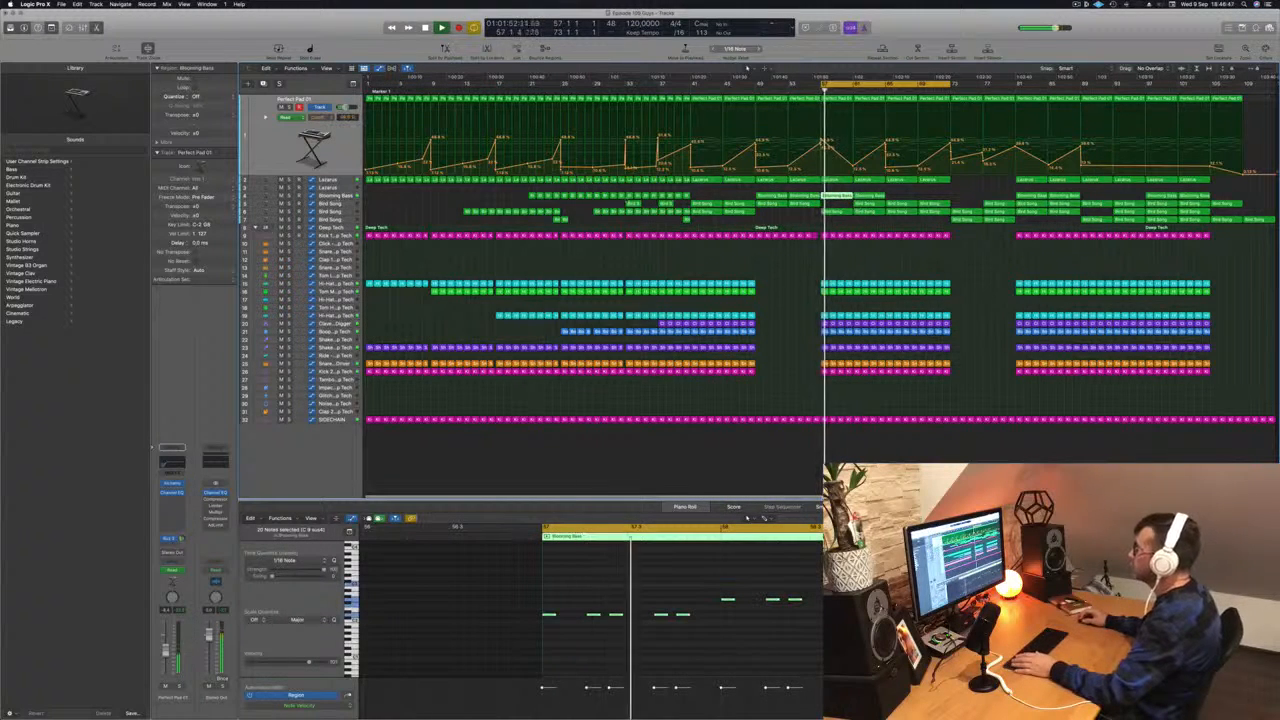
{"action": "left_click", "coordinate": [346, 197]}
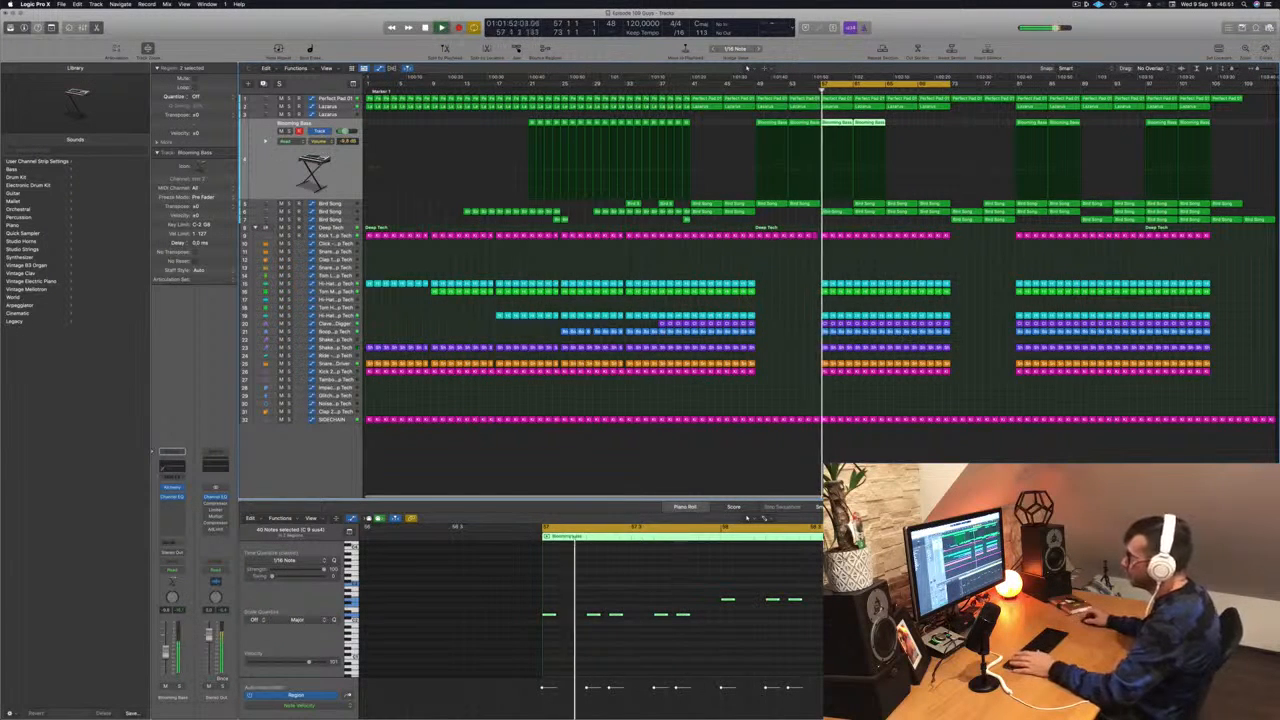
{"action": "left_click", "coordinate": [174, 499]}
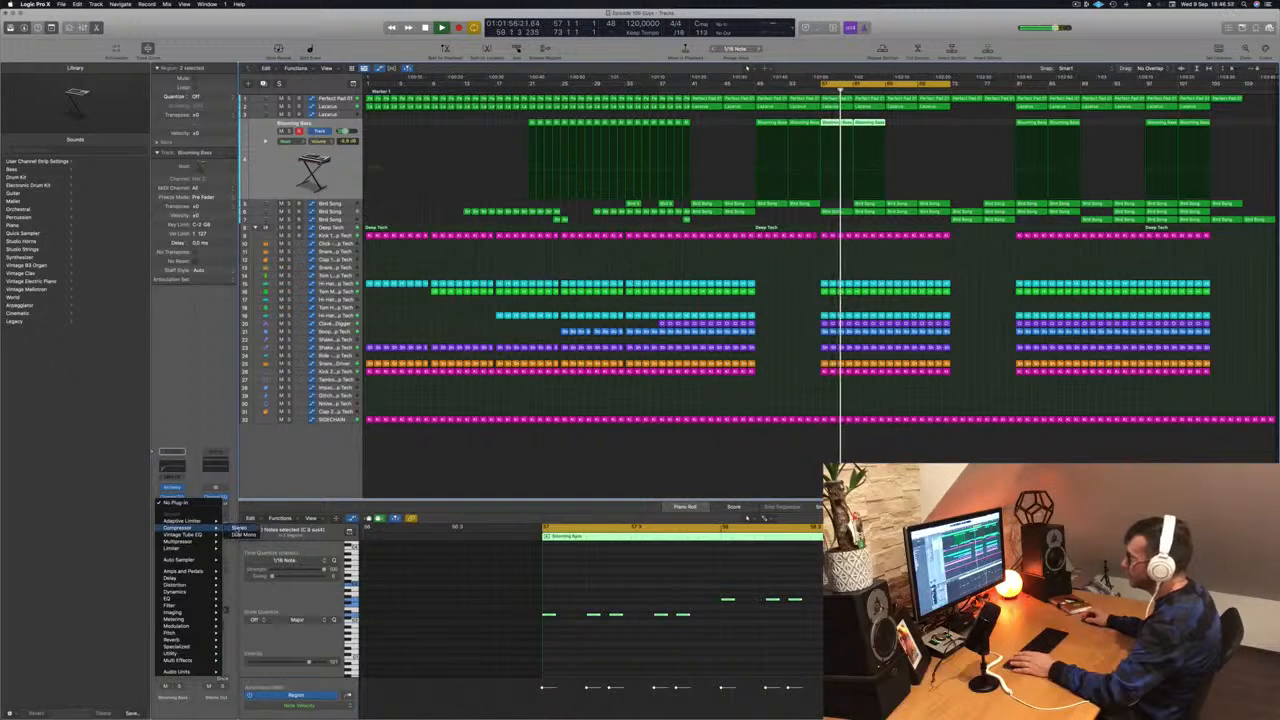
{"action": "left_click", "coordinate": [240, 526]}
{"action": "left_click_drag", "start_coordinate": [618, 111], "coordinate": [606, 123]}
{"action": "key", "text": "space"}
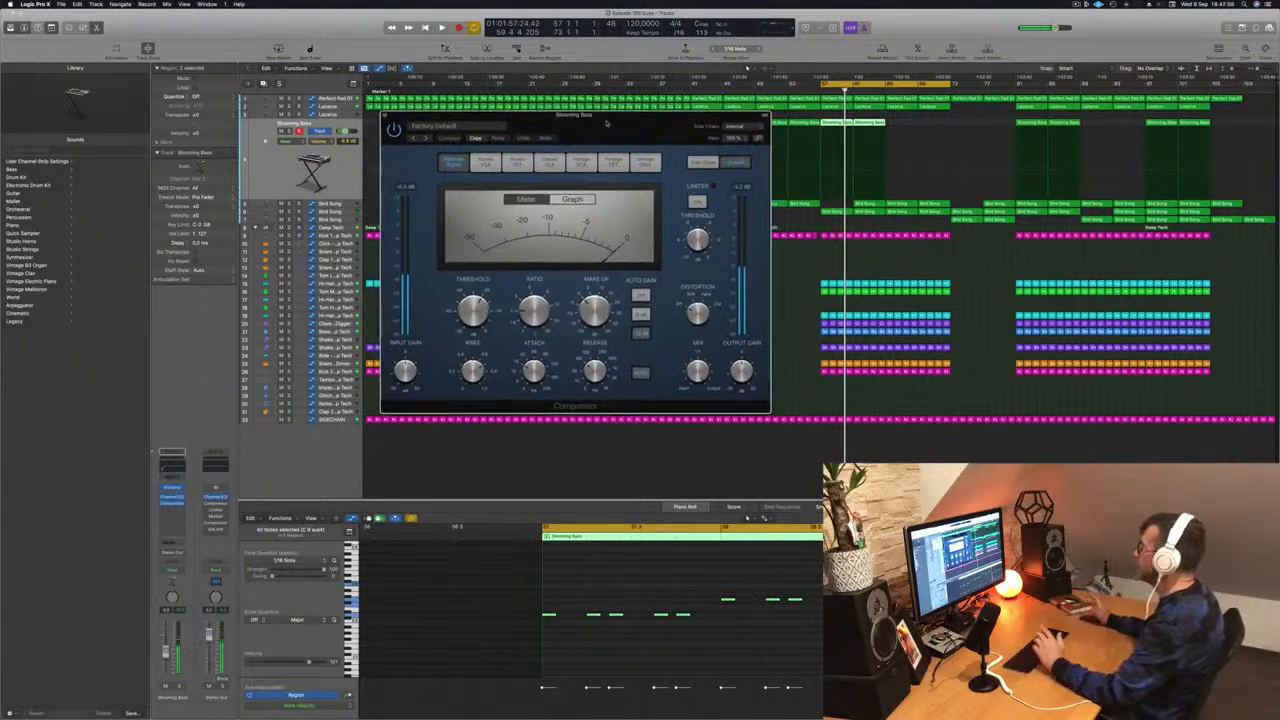
- Set the Blooming Bass Compressor's side chain to Kick 1 - Deep Tech (Inst 9) and audition the ducking
{"action": "left_click", "coordinate": [737, 127]}
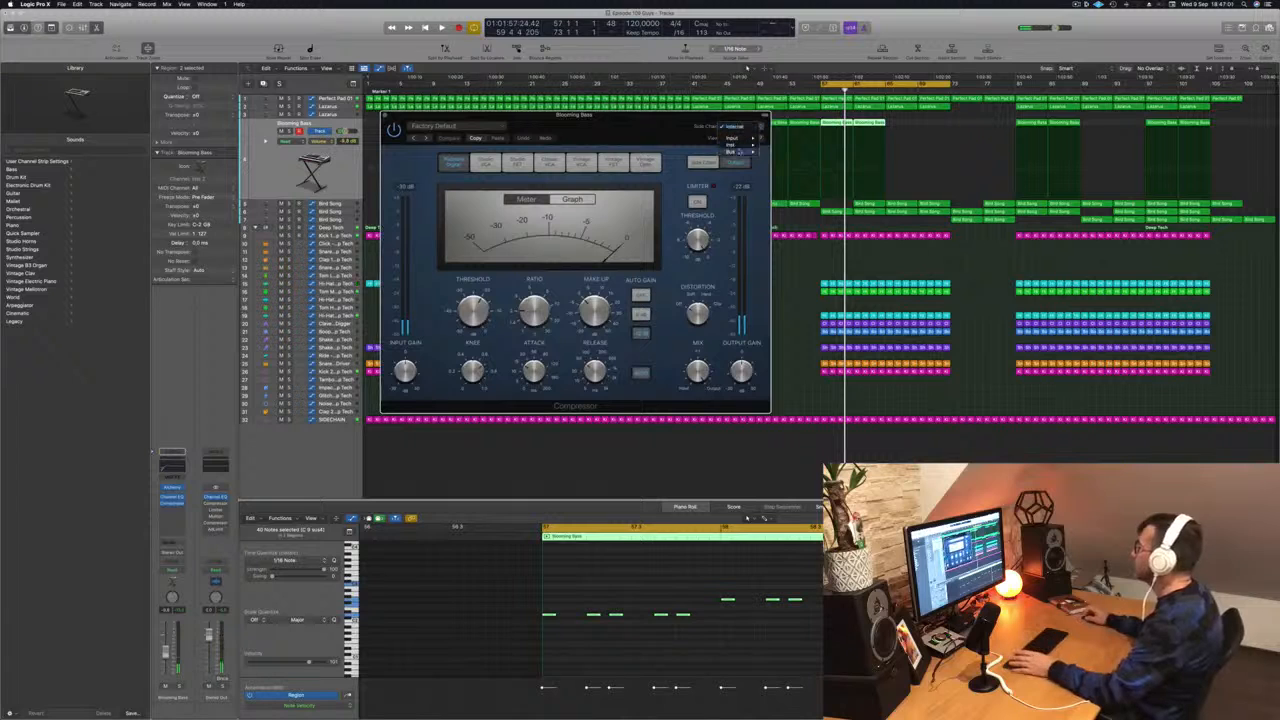
{"action": "mouse_move", "coordinate": [740, 151]}
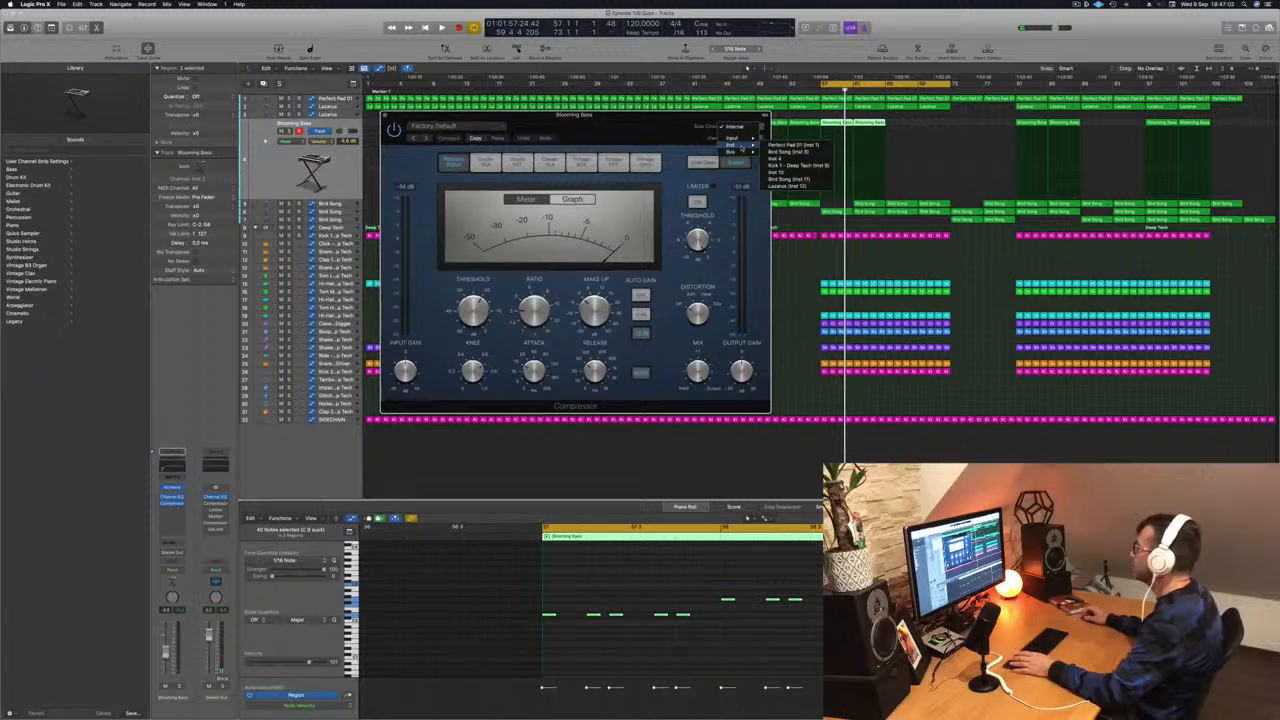
{"action": "left_click", "coordinate": [787, 167]}
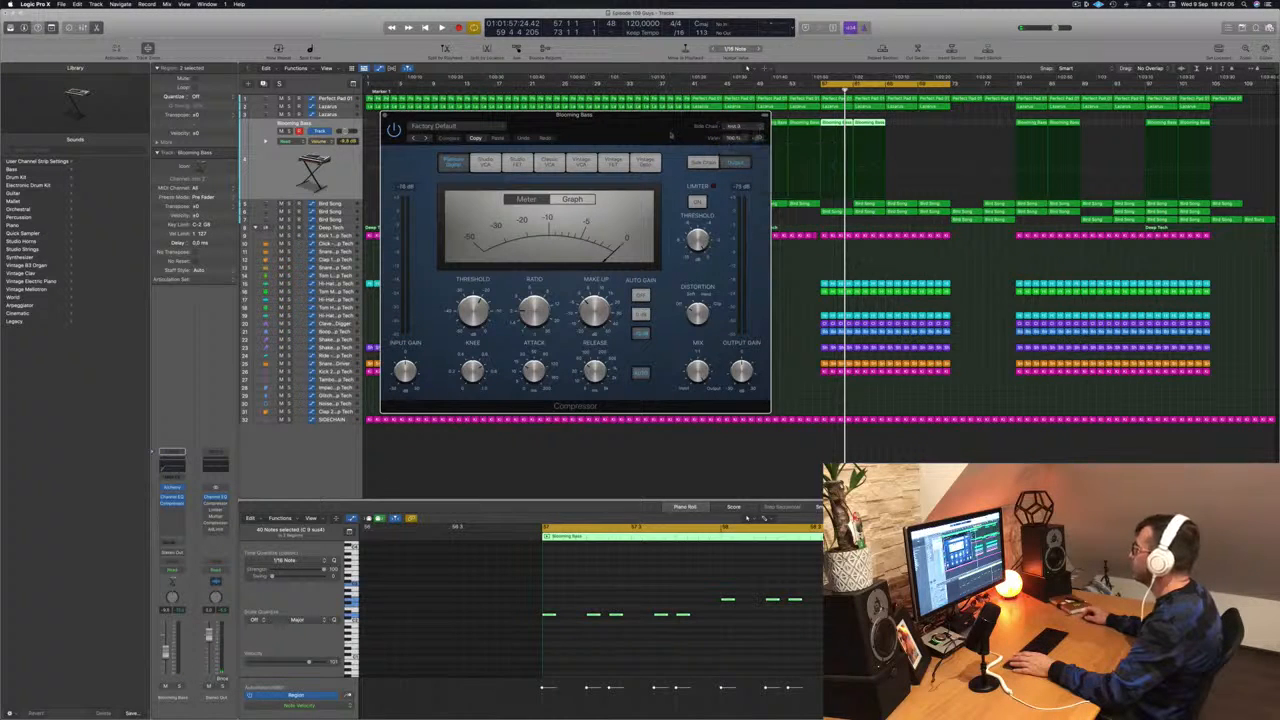
{"action": "left_click_drag", "start_coordinate": [667, 125], "coordinate": [717, 128]}
{"action": "key", "text": "space"}
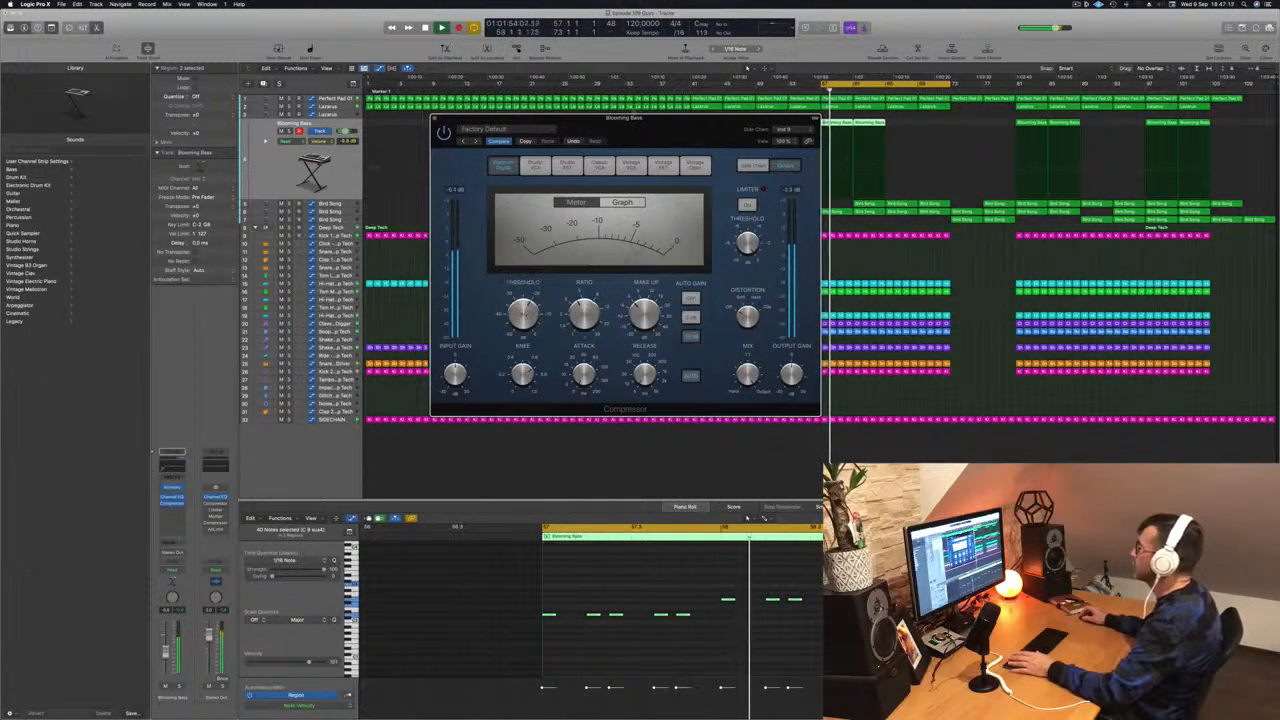
{"action": "left_click_drag", "start_coordinate": [653, 133], "coordinate": [736, 154]}
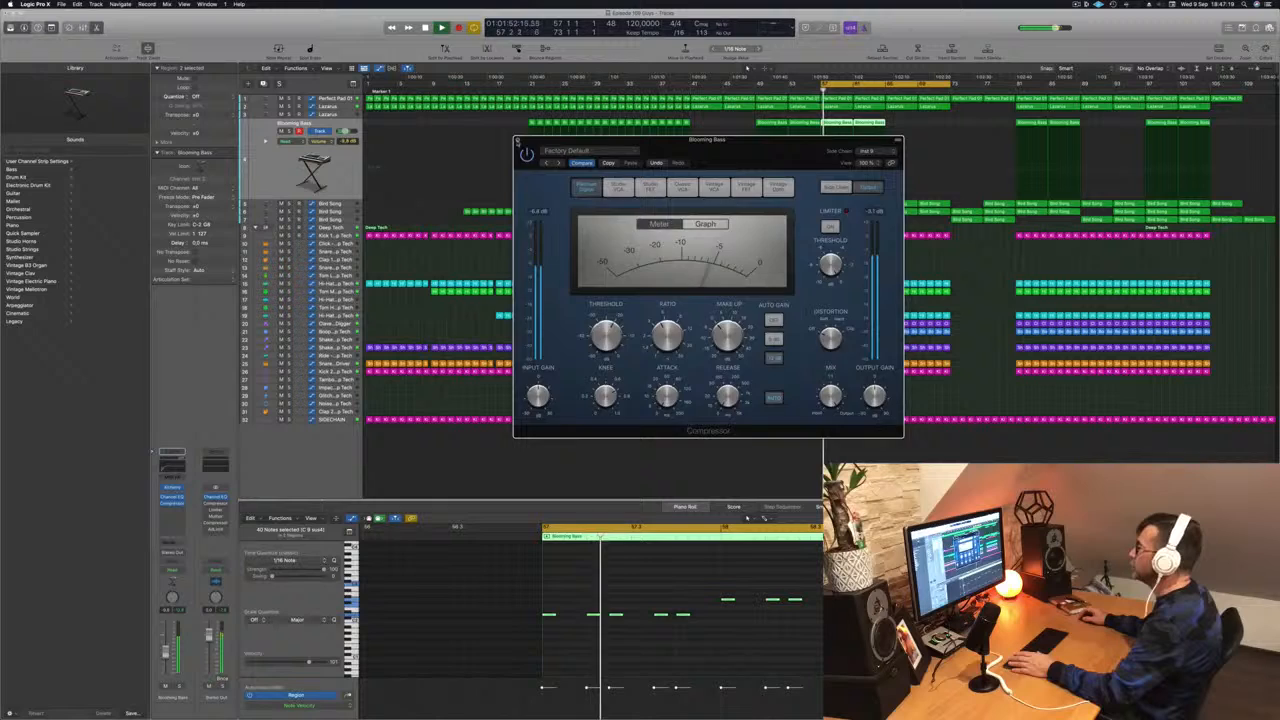
{"action": "left_click", "coordinate": [518, 140]}
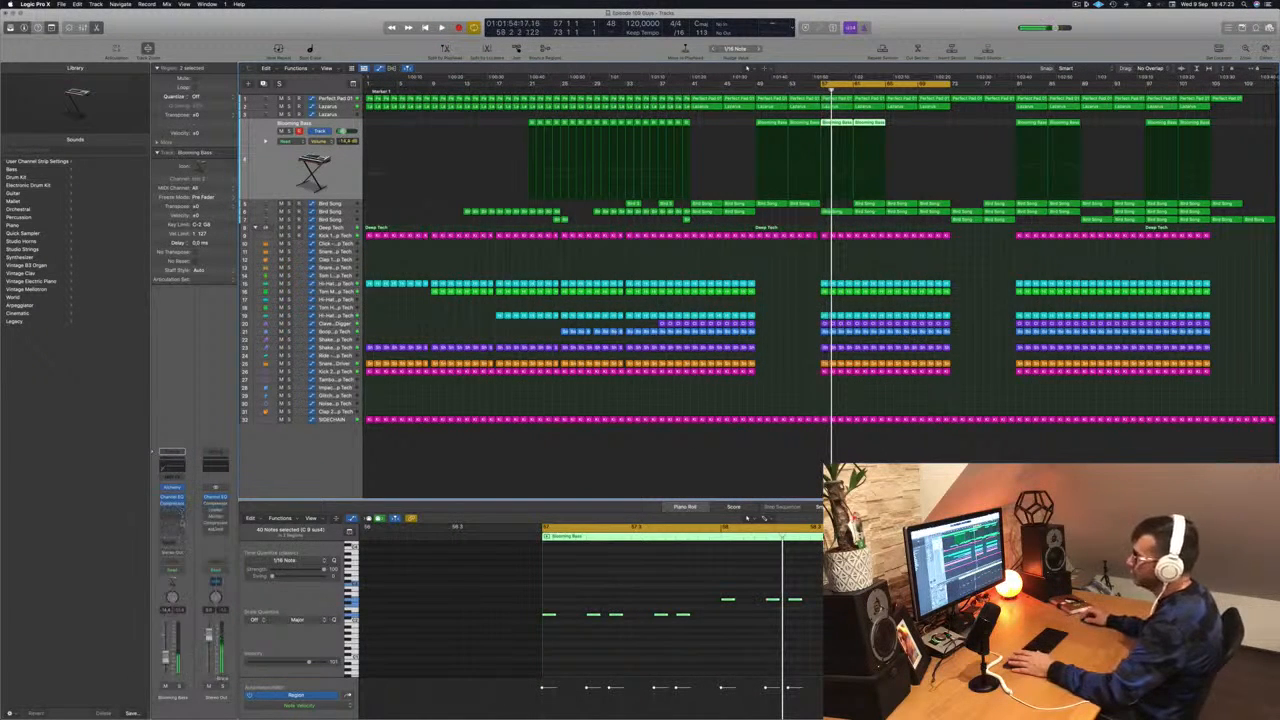
- Insert a second stereo Compressor on Blooming Bass, using the Vintage Opto model with a threshold of about -27.5 dB
{"action": "left_click", "coordinate": [178, 508]}
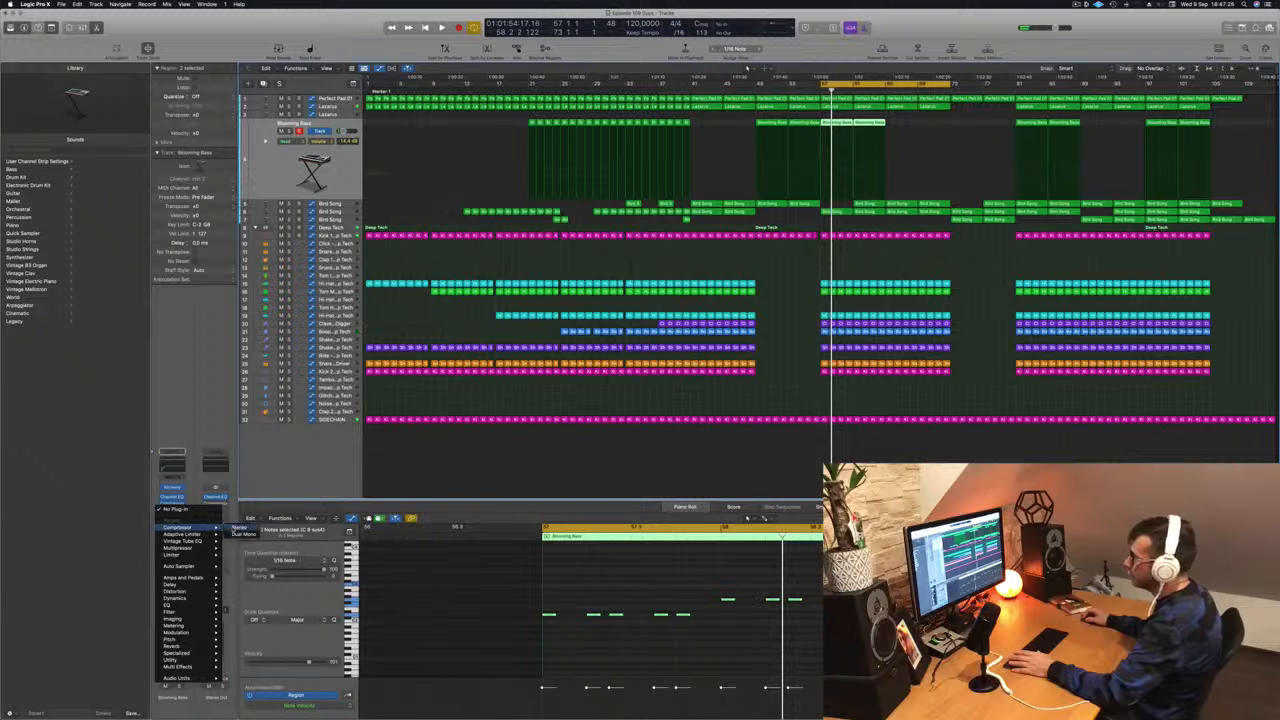
{"action": "left_click", "coordinate": [240, 529]}
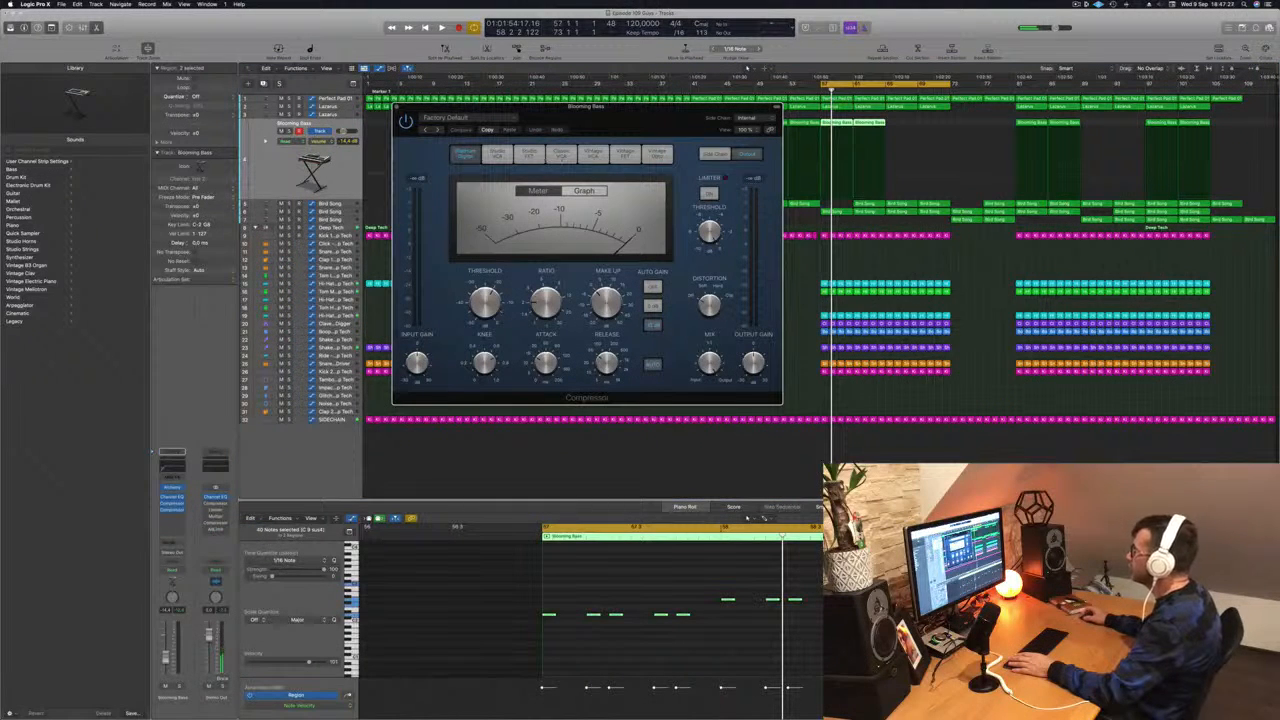
{"action": "left_click", "coordinate": [657, 154]}
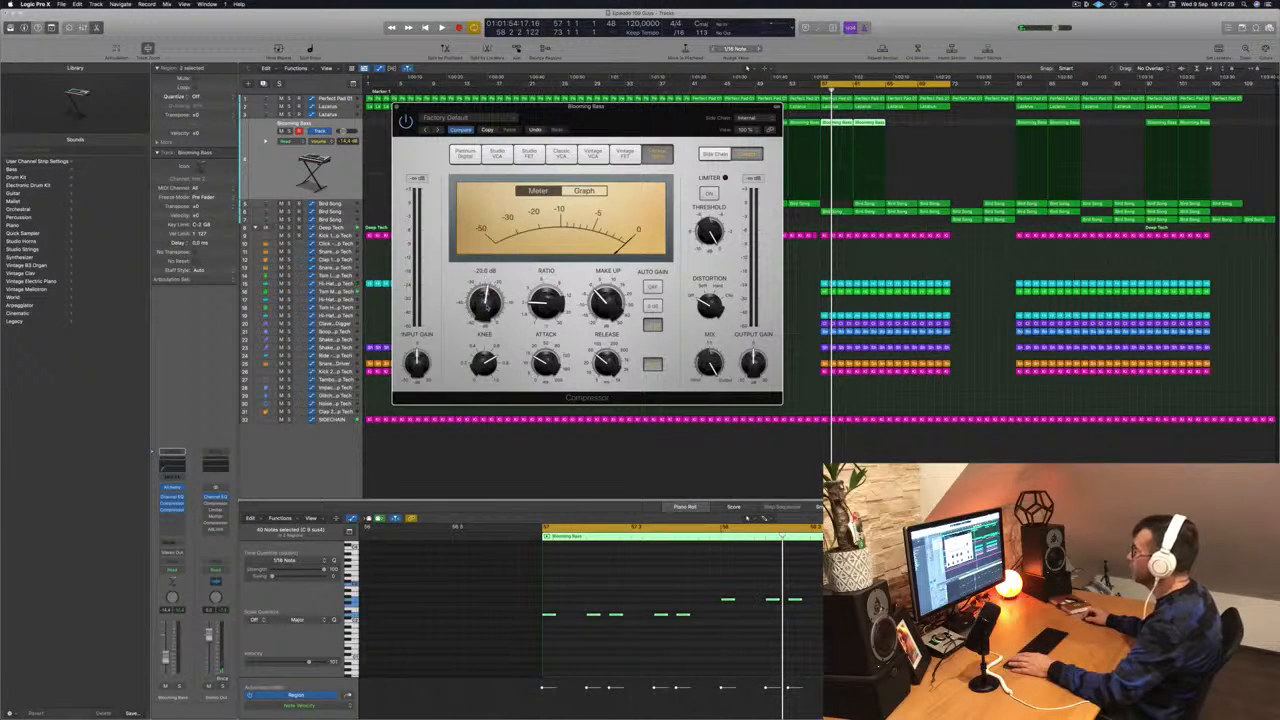
{"action": "key", "text": "space"}
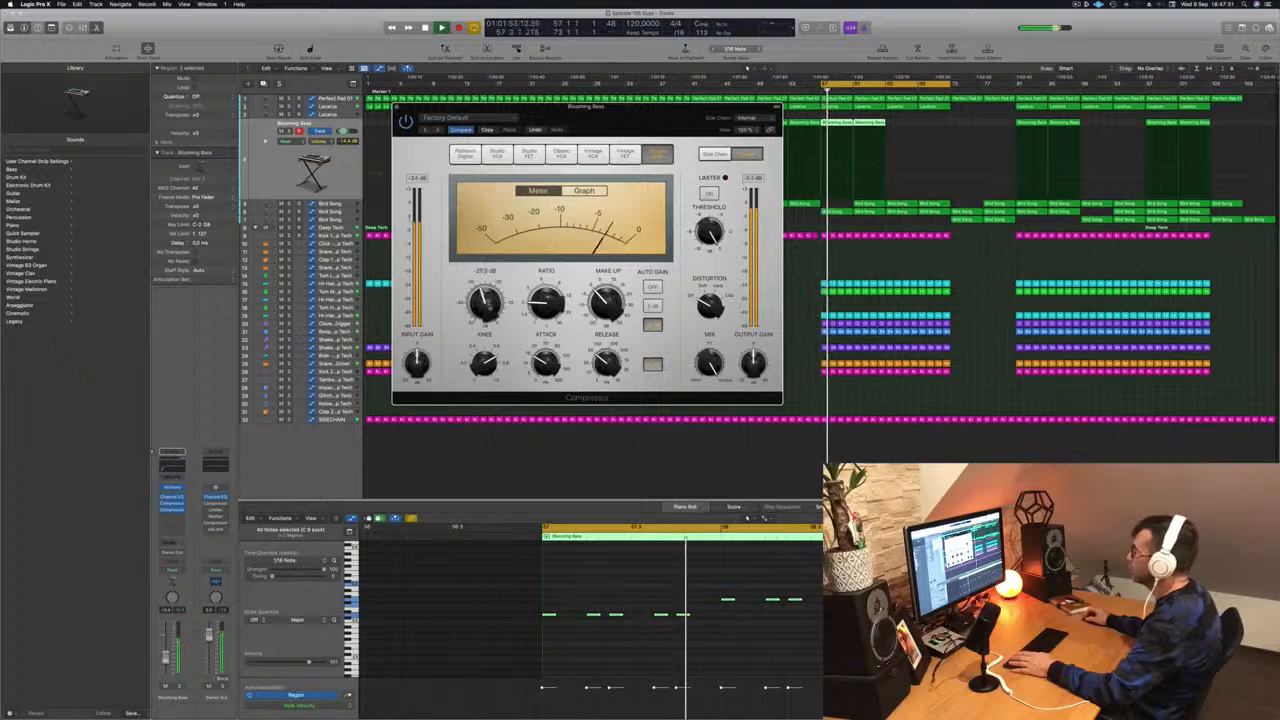
- Set the second Compressor's release to 5 ms during playback and close its window
{"action": "left_click_drag", "start_coordinate": [627, 125], "coordinate": [608, 156]}
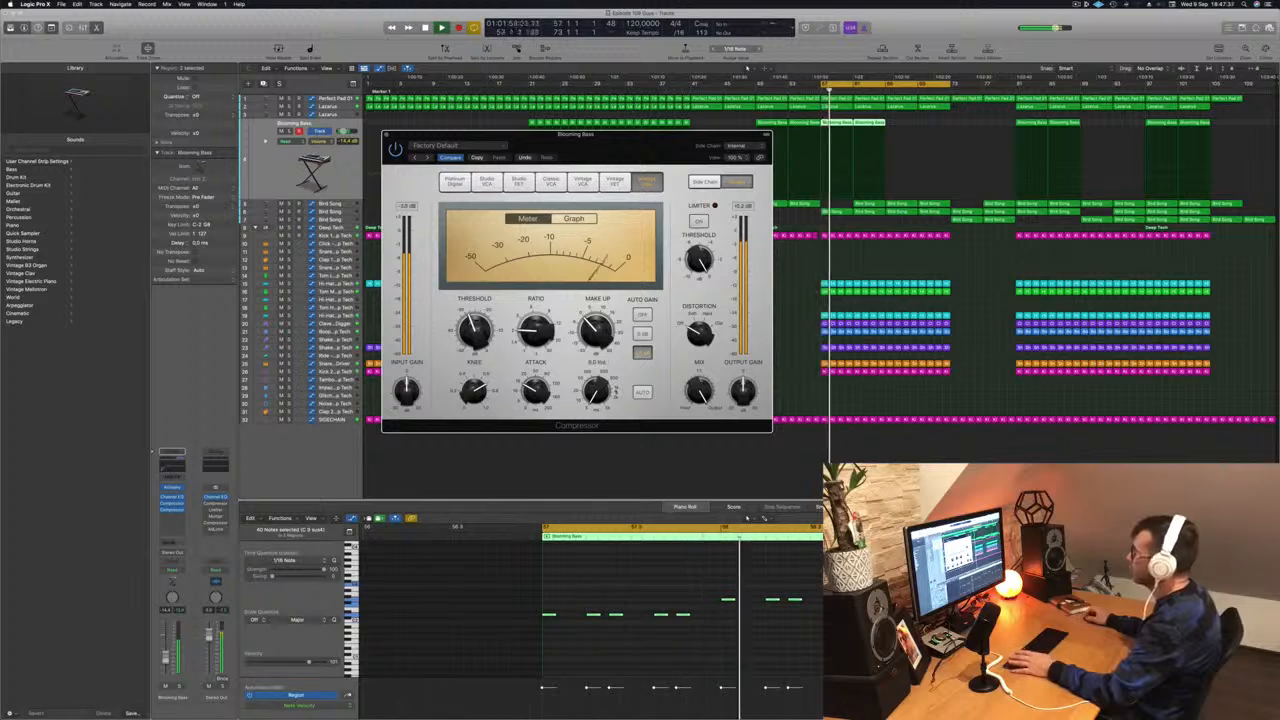
{"action": "left_click_drag", "start_coordinate": [580, 158], "coordinate": [646, 152]}
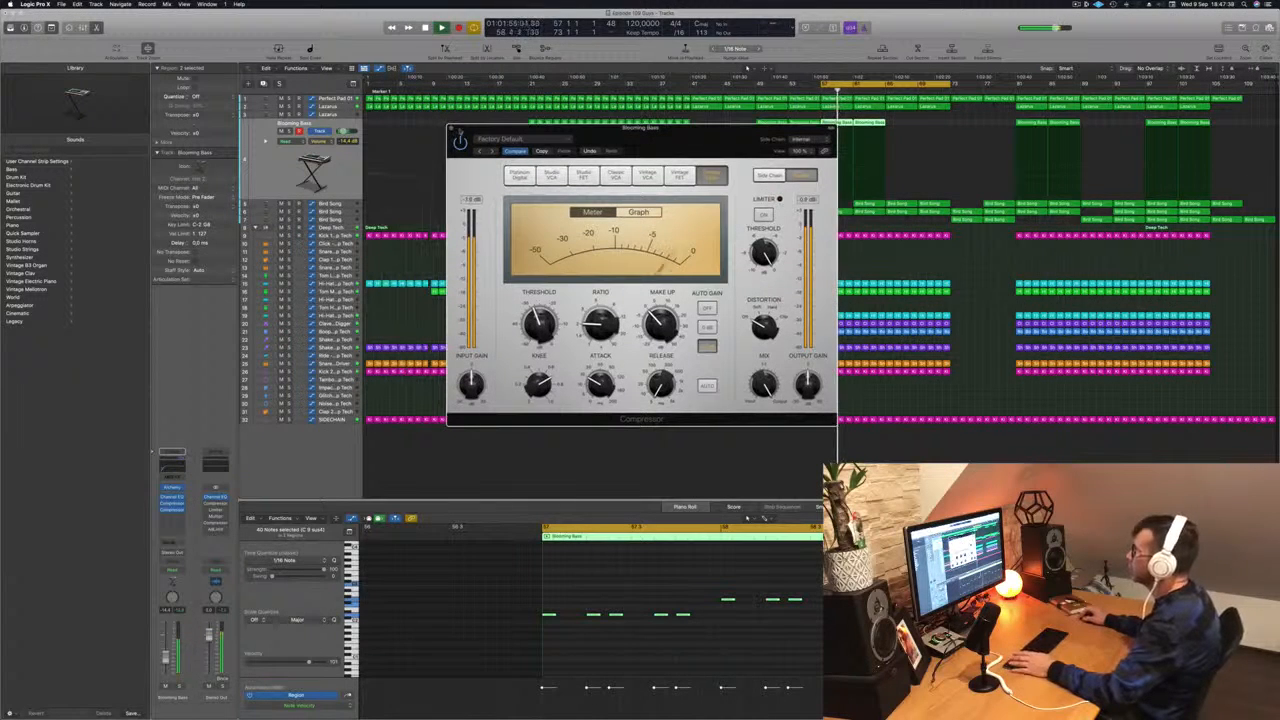
{"action": "left_click", "coordinate": [451, 130]}
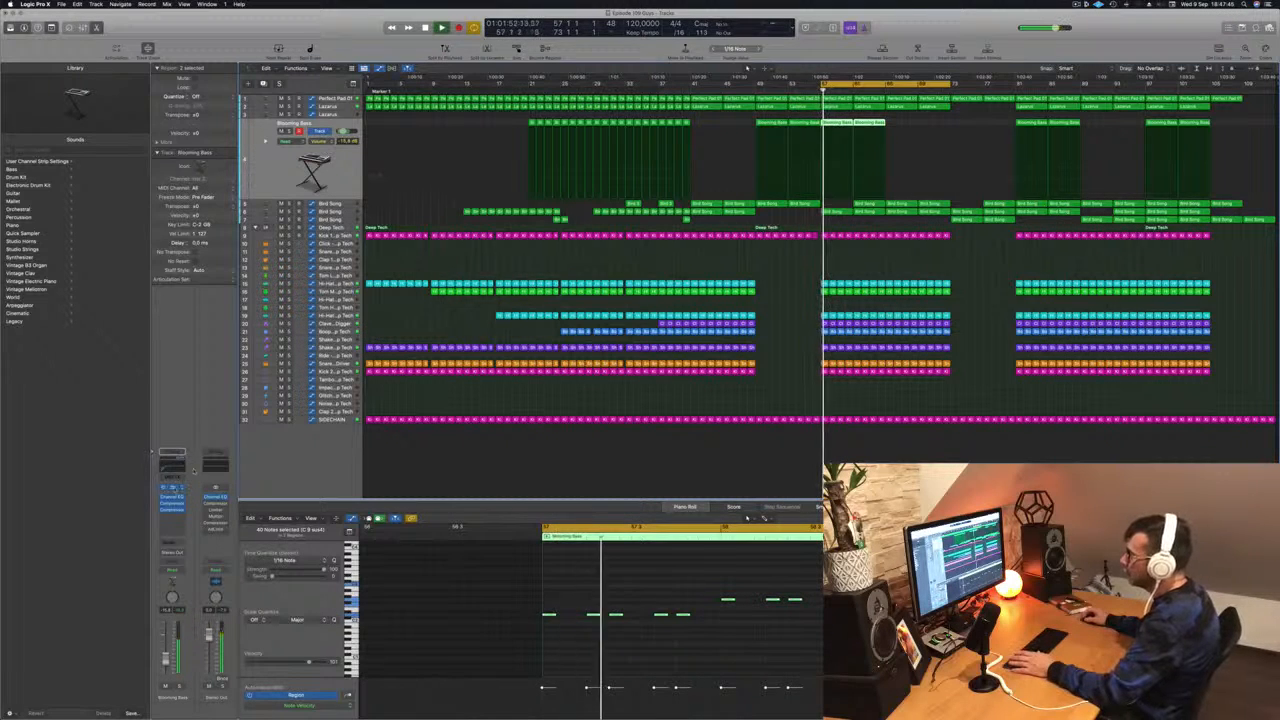
- Adjust the Blooming Bass sound in Alchemy during playback, and lower the track's volume to about -23 dB
{"action": "key", "text": "v"}
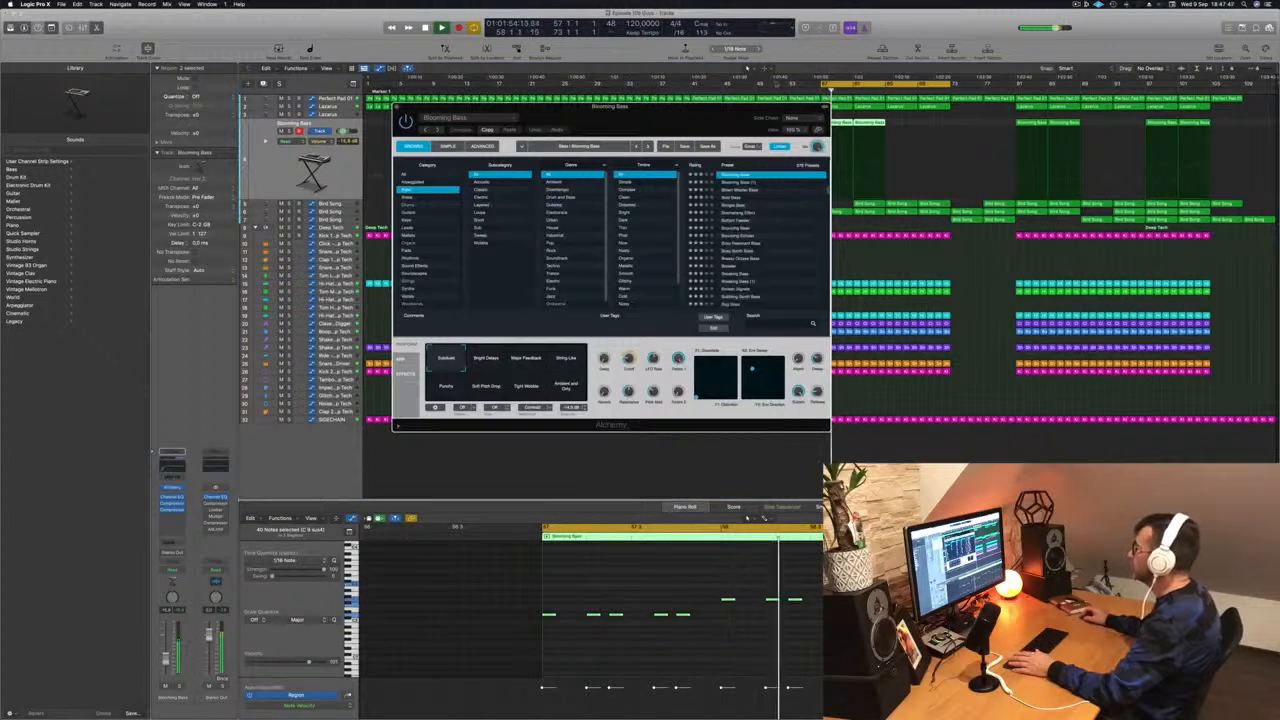
{"action": "left_click_drag", "start_coordinate": [733, 121], "coordinate": [676, 116]}
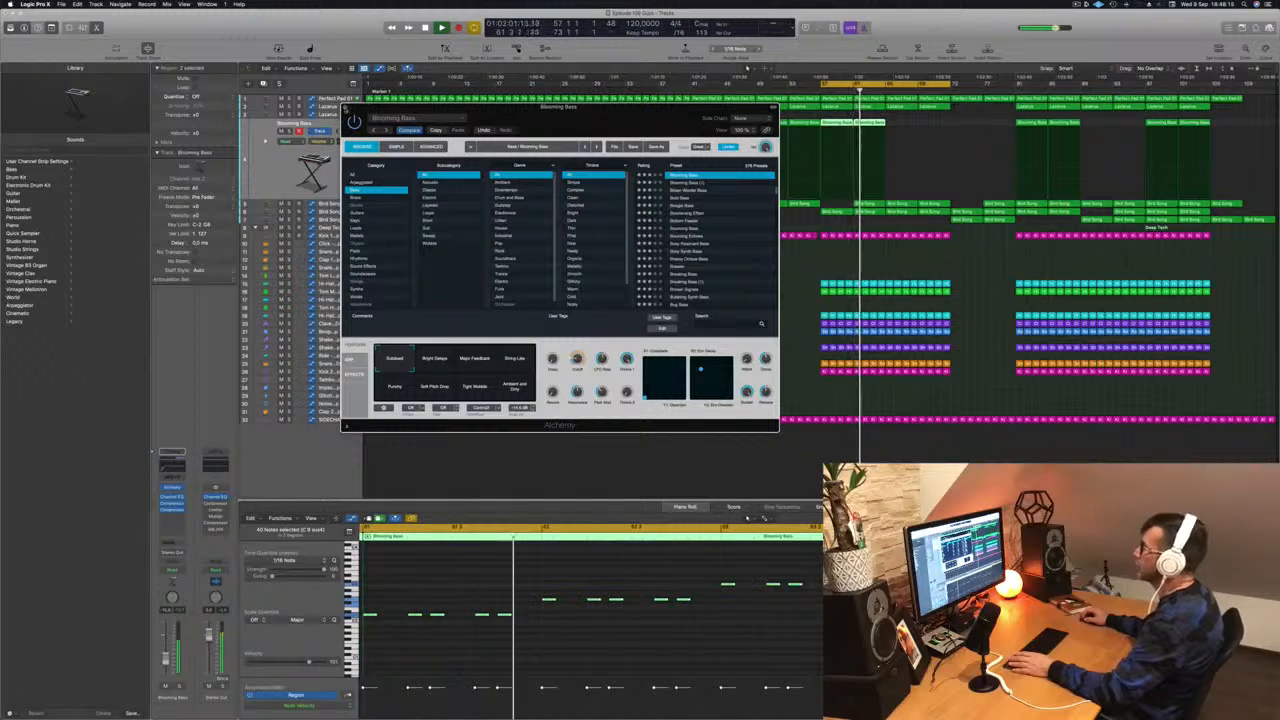
{"action": "key", "text": "super+w"}
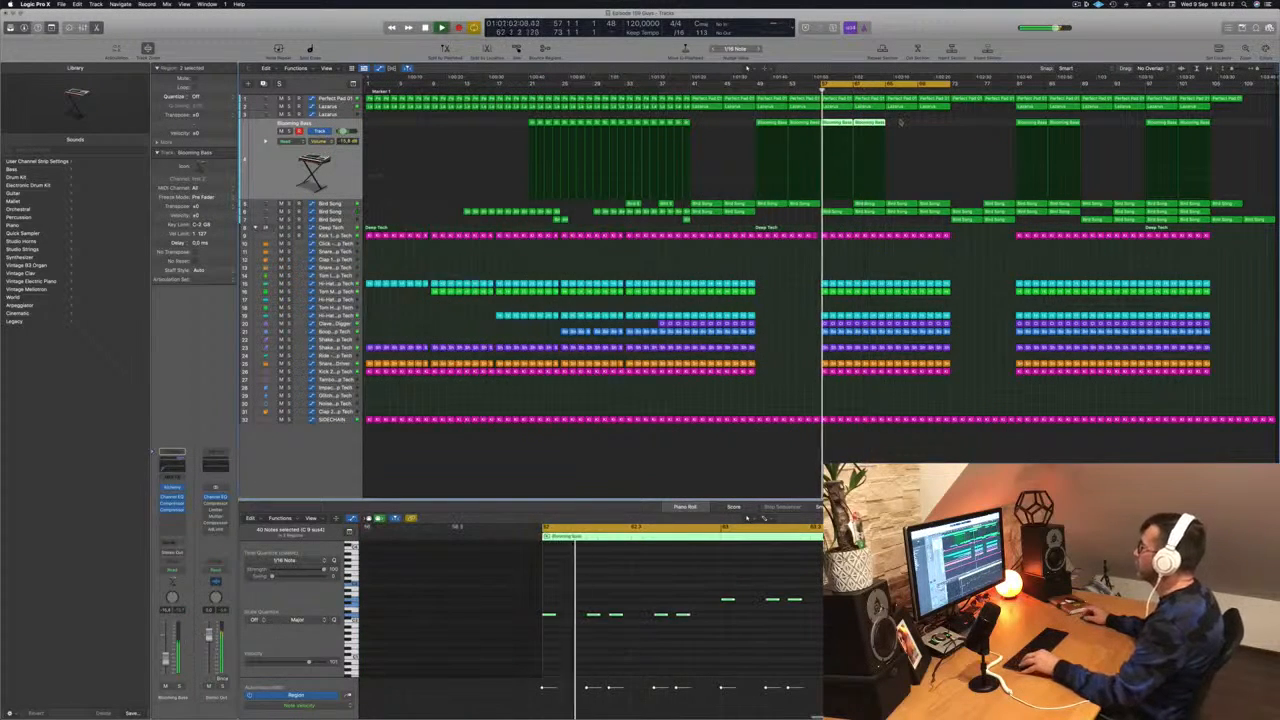
{"action": "left_click", "coordinate": [851, 130], "text": "shift"}
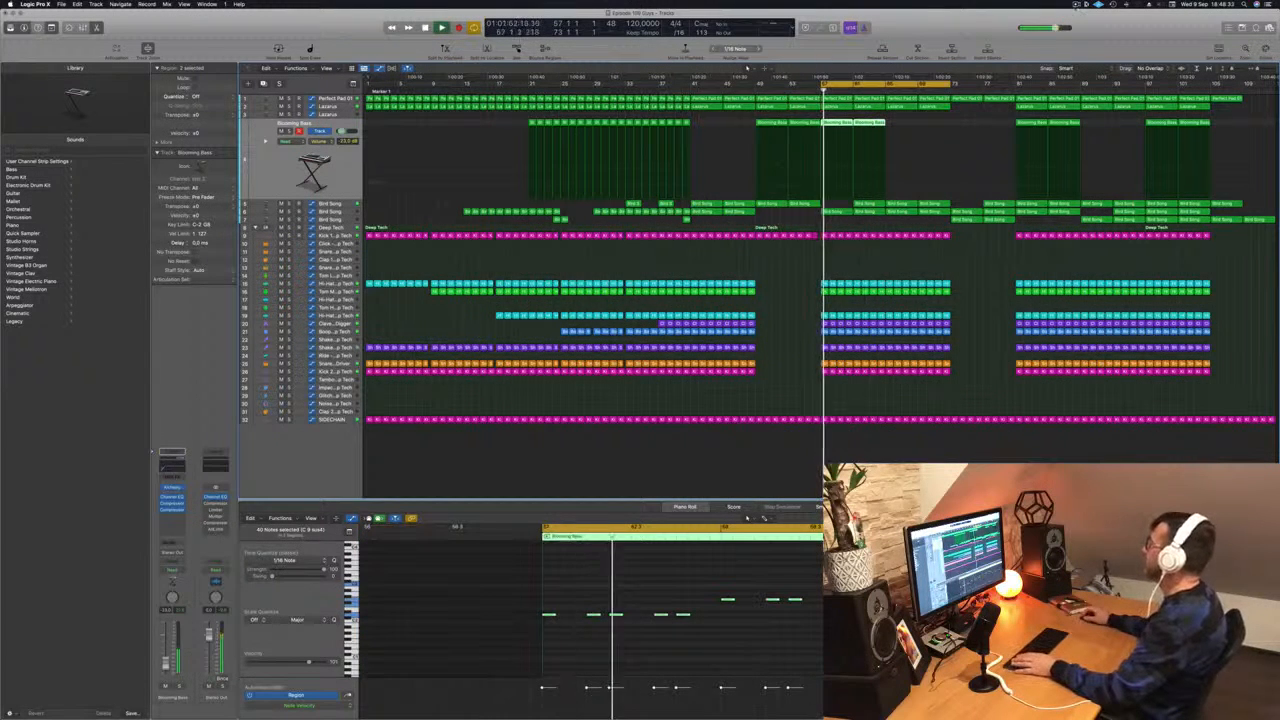
- Delete the first Bird Song track's regions from the first half of the section starting at bar 57
{"action": "left_click", "coordinate": [1077, 4]}
{"action": "left_click_drag", "start_coordinate": [956, 24], "coordinate": [959, 24]}
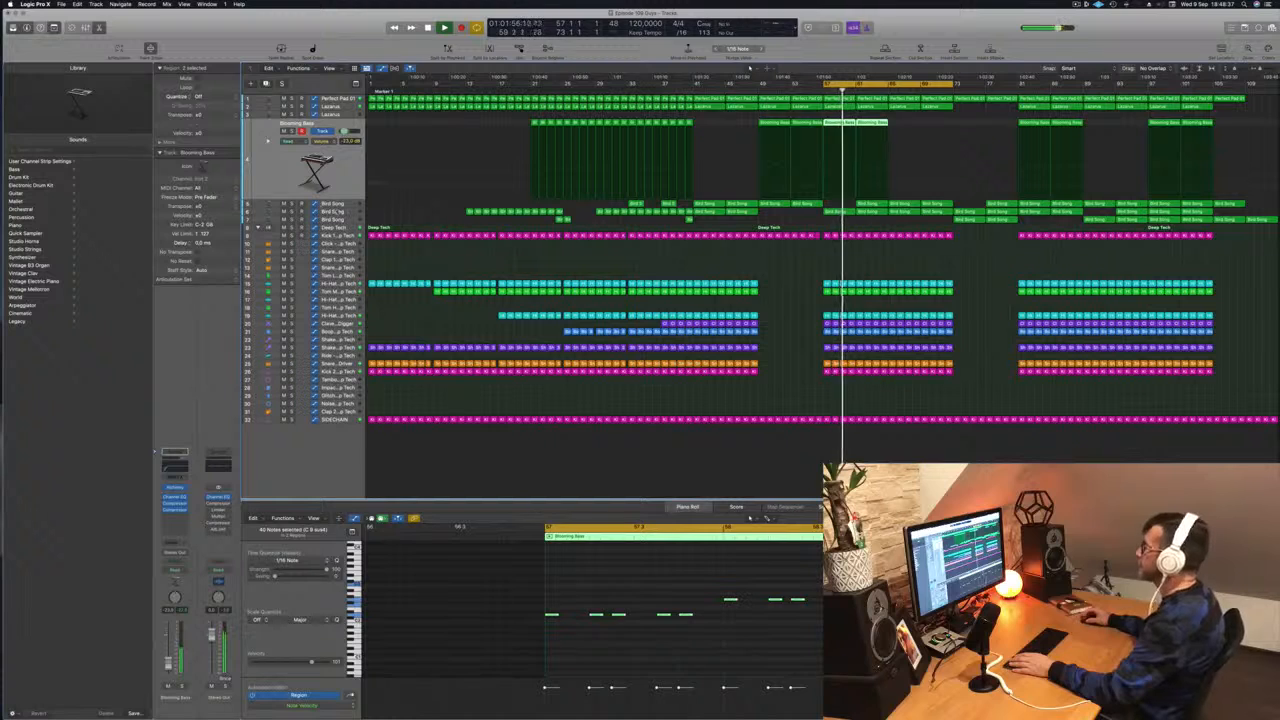
{"action": "left_click", "coordinate": [338, 211]}
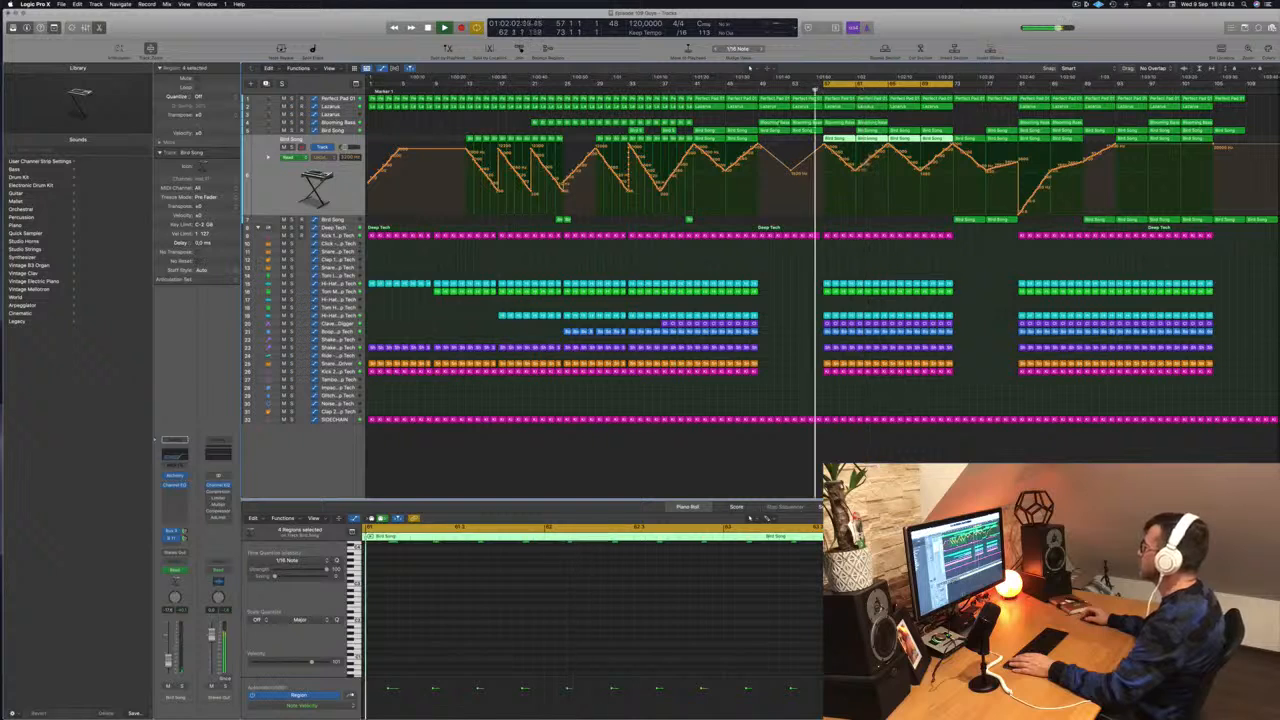
{"action": "key", "text": "Delete"}
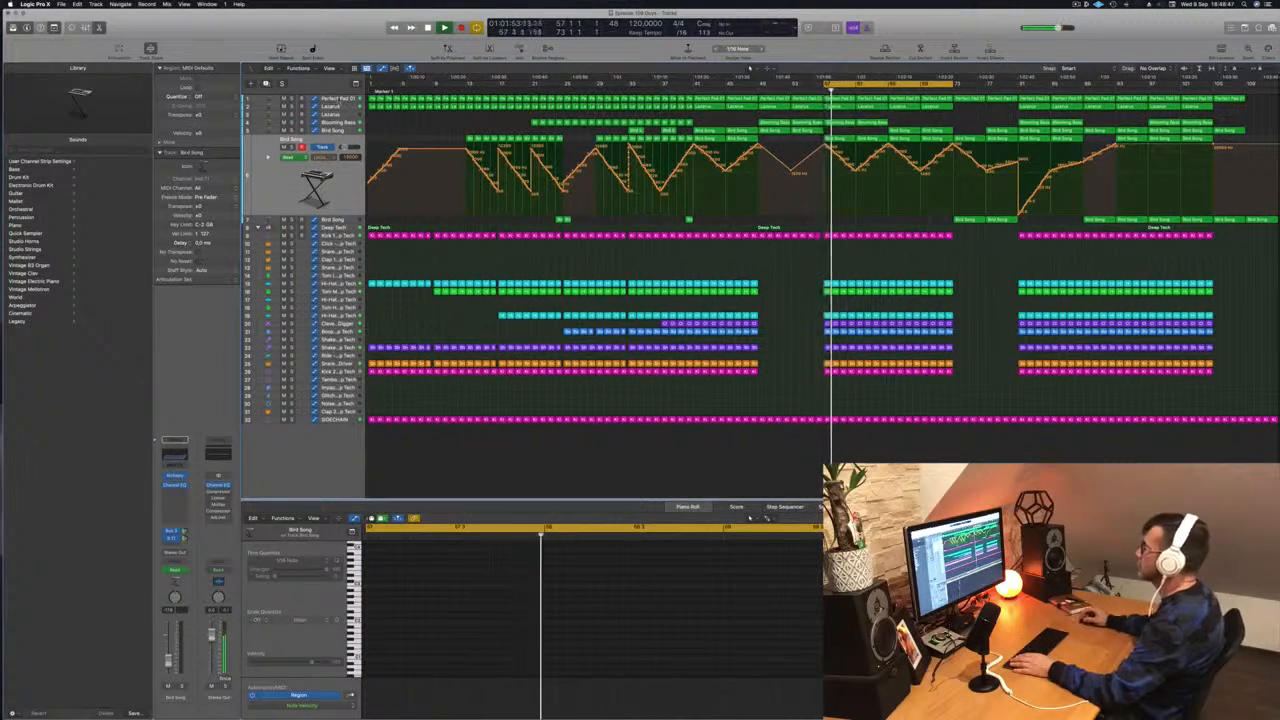
- Raise Perfect Pad 01's cutoff automation to a nearly level line between bars 57 and 65
{"action": "left_click", "coordinate": [332, 99]}
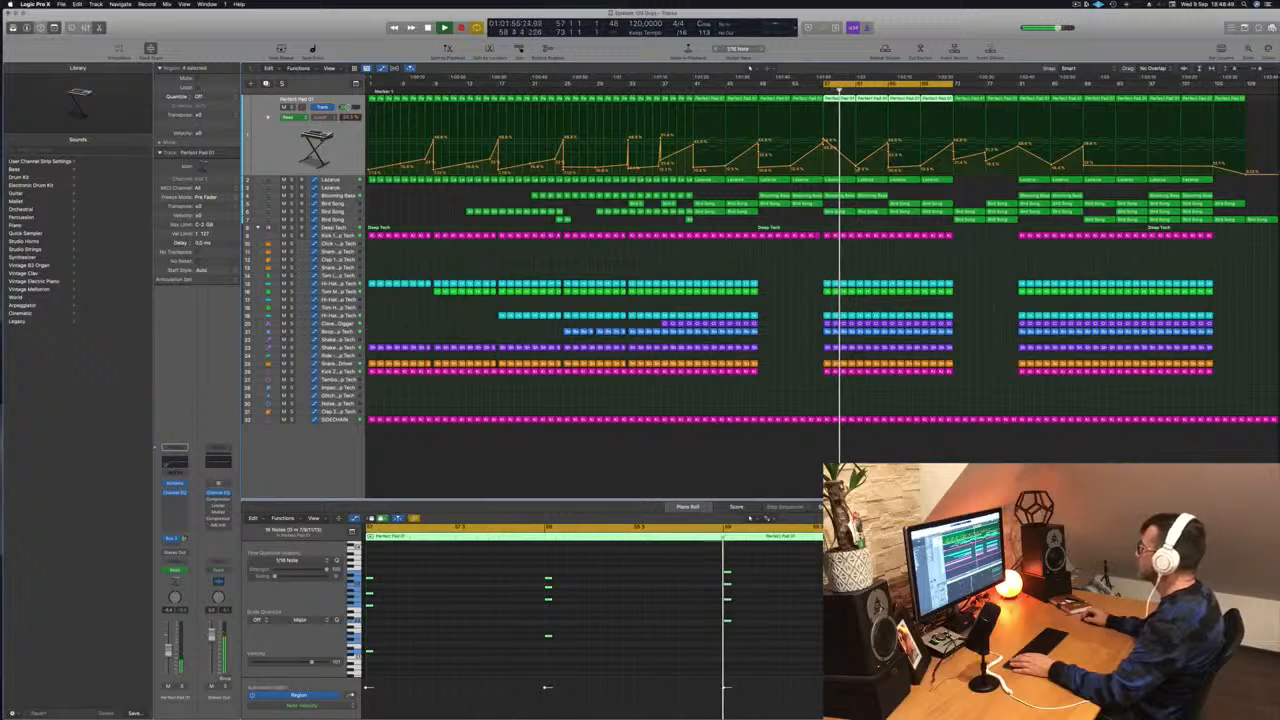
{"action": "left_click", "coordinate": [855, 165]}
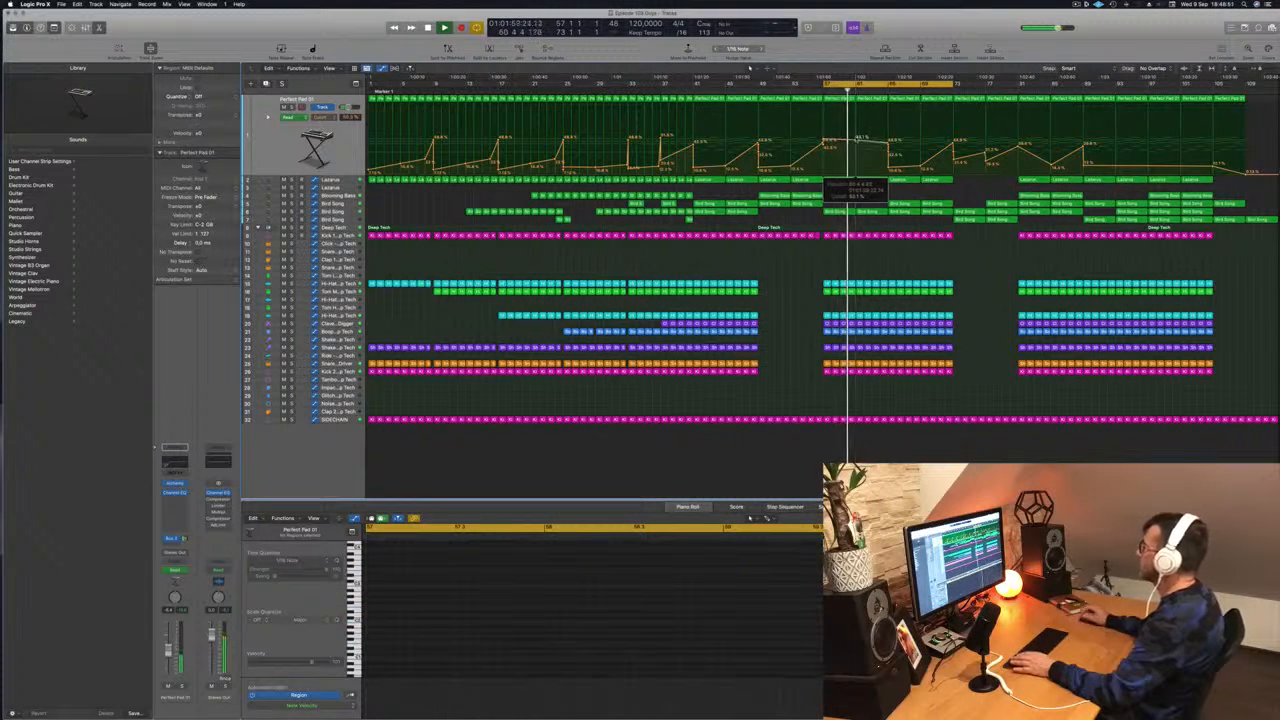
- Try deleting the second Perfect Pad 01 region after bar 57 and audition the gap
{"action": "left_click", "coordinate": [871, 101]}
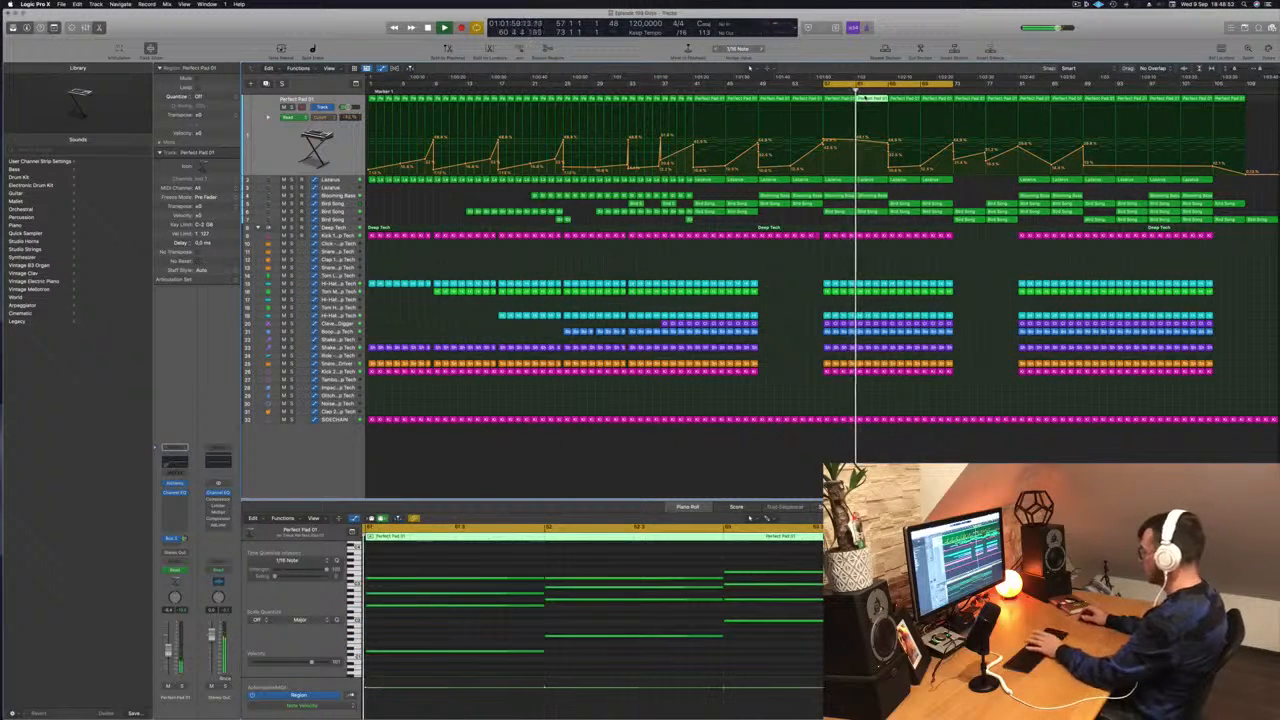
{"action": "key", "text": "Delete"}
{"action": "key", "text": "space"}
{"action": "key", "text": "space"}
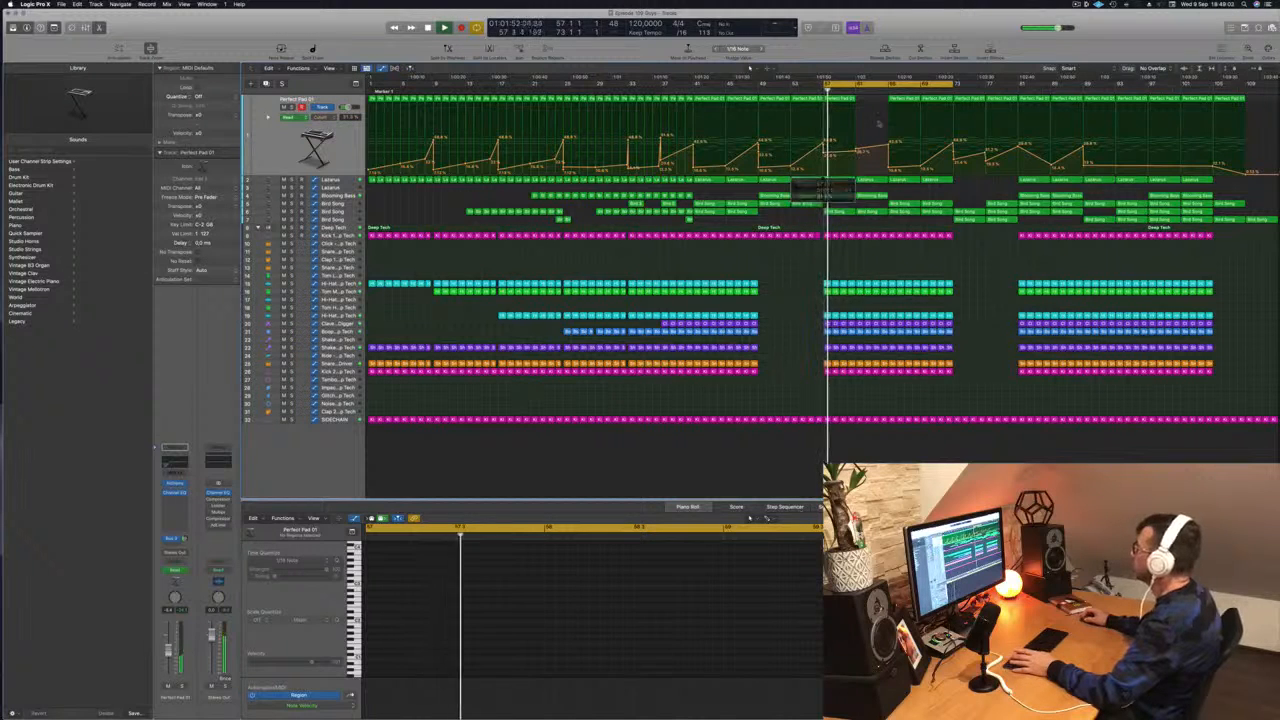
- Lower the level part of Perfect Pad 01's cutoff automation after bar 57 and audition the section
{"action": "left_click", "coordinate": [841, 108]}
{"action": "left_click_drag", "start_coordinate": [841, 108], "coordinate": [856, 154]}
{"action": "key", "text": "space"}
{"action": "key", "text": "space"}
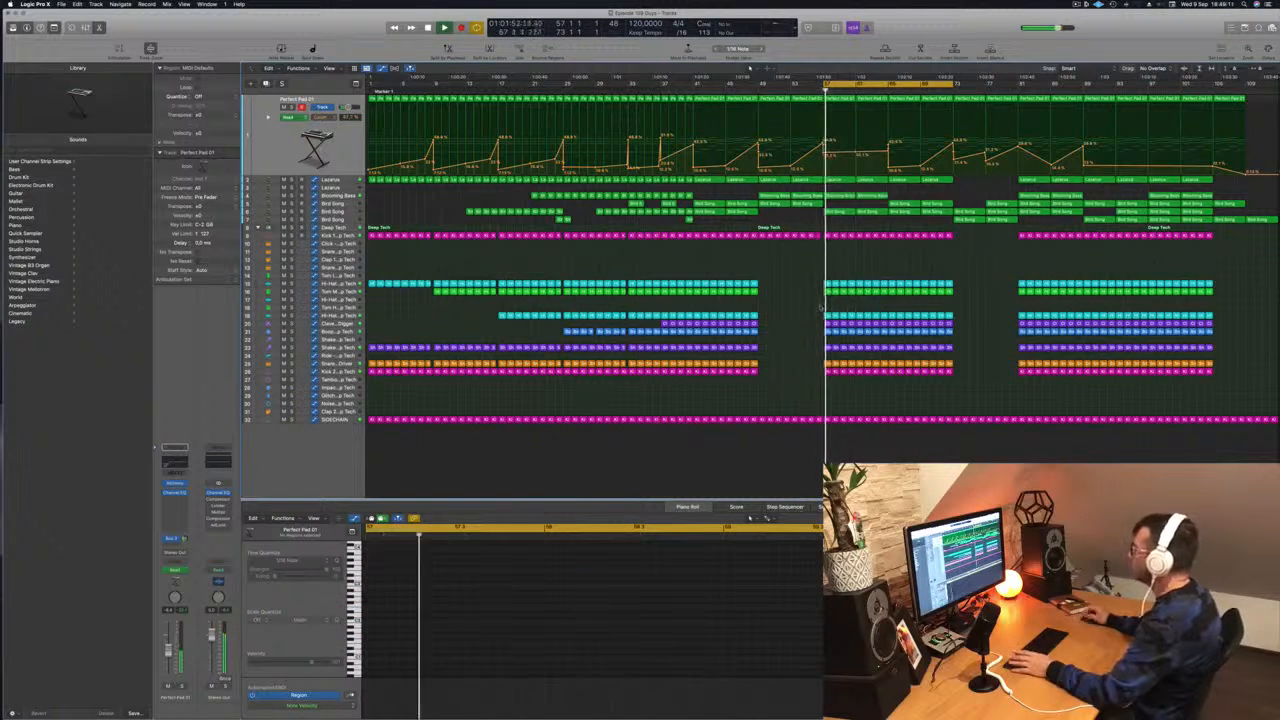
- Delete the Clave - Crate Digger regions in the first half of the cycled section and audition the result
{"action": "left_click", "coordinate": [828, 323]}
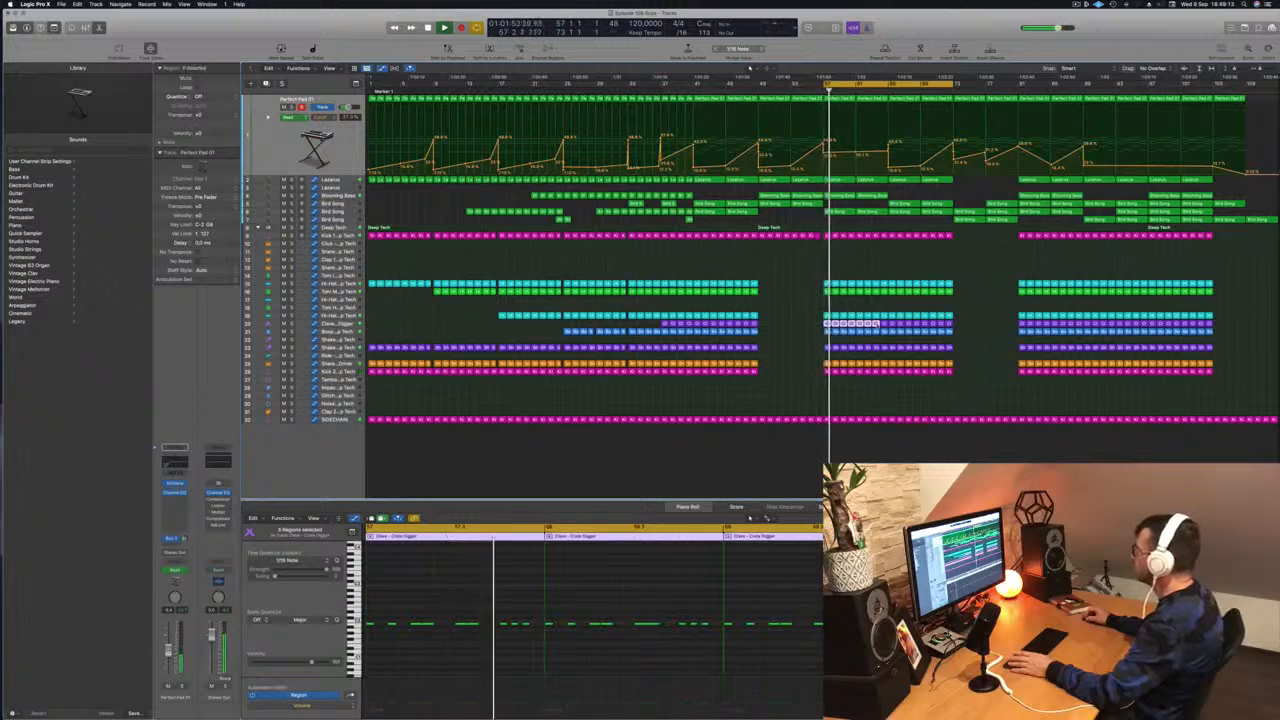
{"action": "left_click_drag", "start_coordinate": [884, 323], "coordinate": [889, 323]}
{"action": "key", "text": "Delete"}
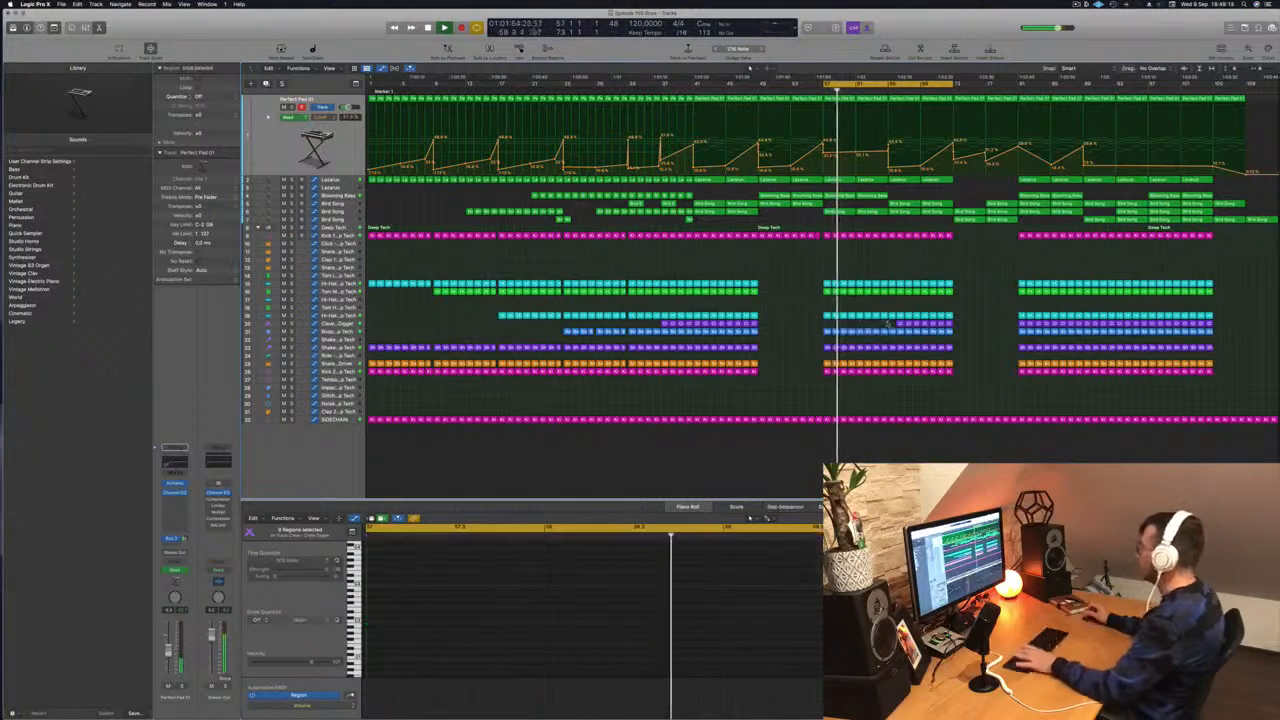
{"action": "key", "text": "space"}
{"action": "key", "text": "space"}
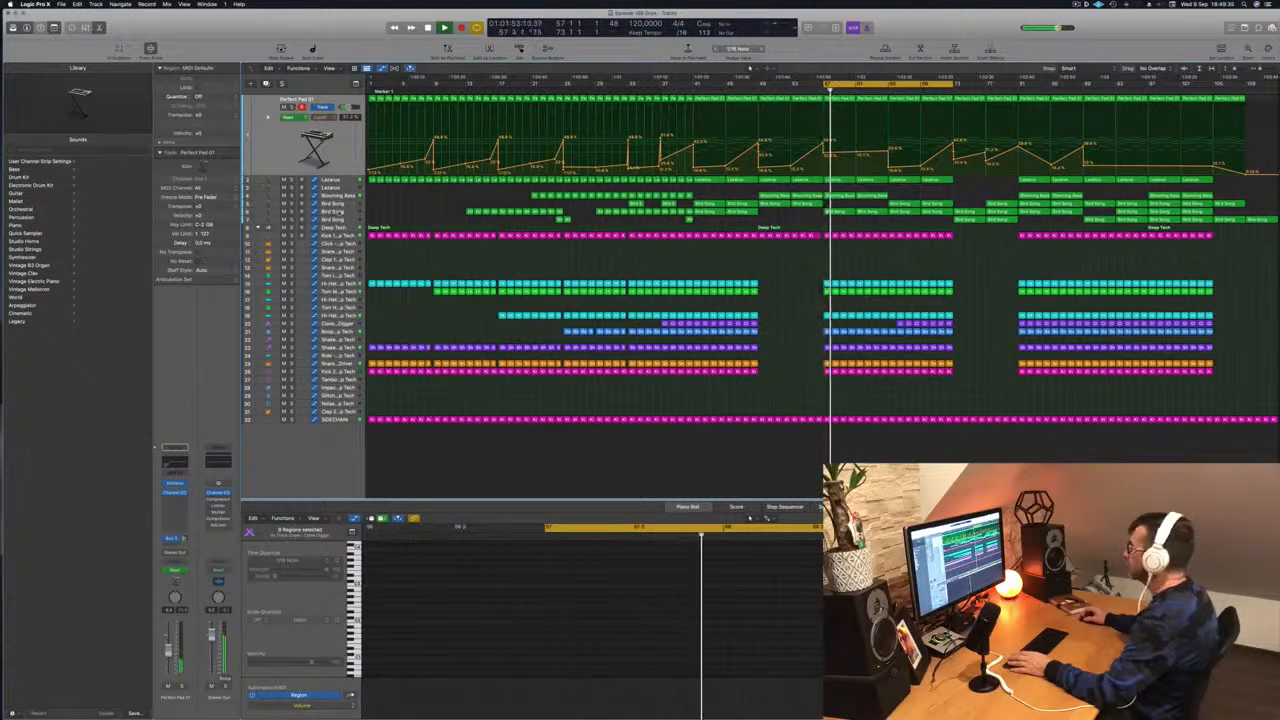
- Delete the second Bird Song track's regions between bars 57 and 65 during playback
{"action": "left_click", "coordinate": [334, 212]}
{"action": "left_click", "coordinate": [847, 131]}
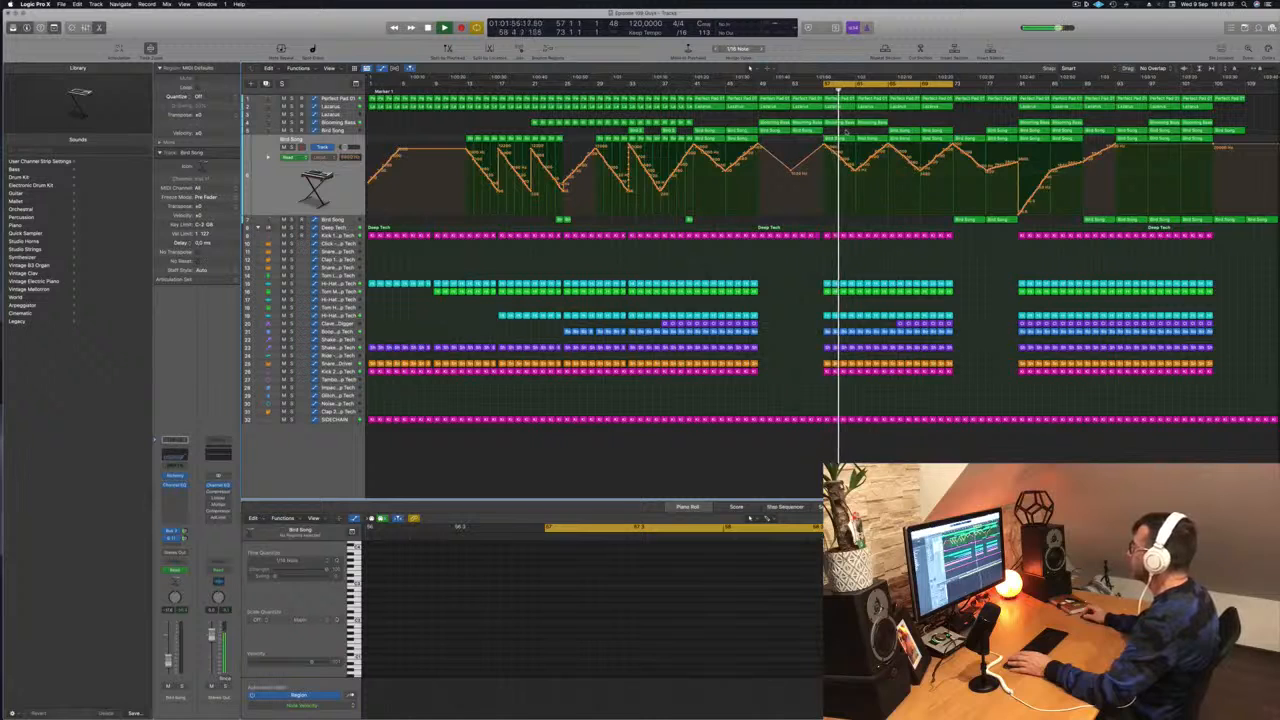
{"action": "left_click", "coordinate": [848, 136]}
{"action": "key", "text": "Delete"}
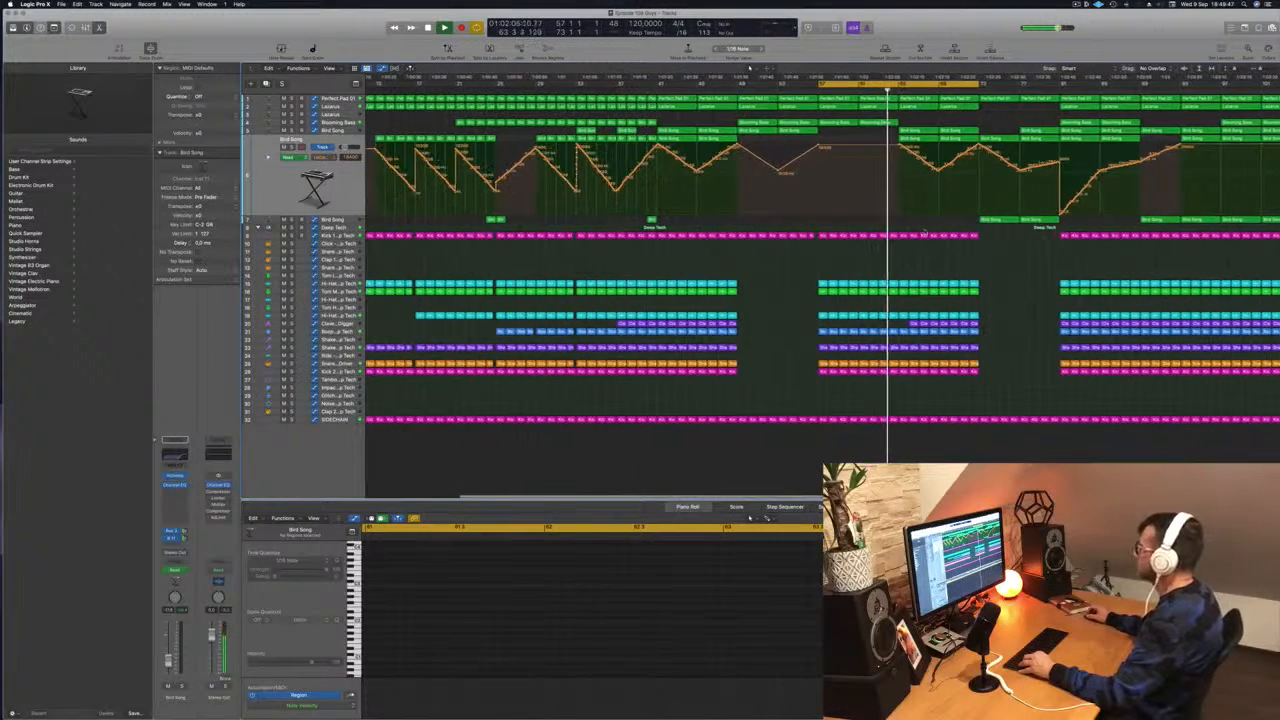
{"action": "key", "text": "super+Left"}
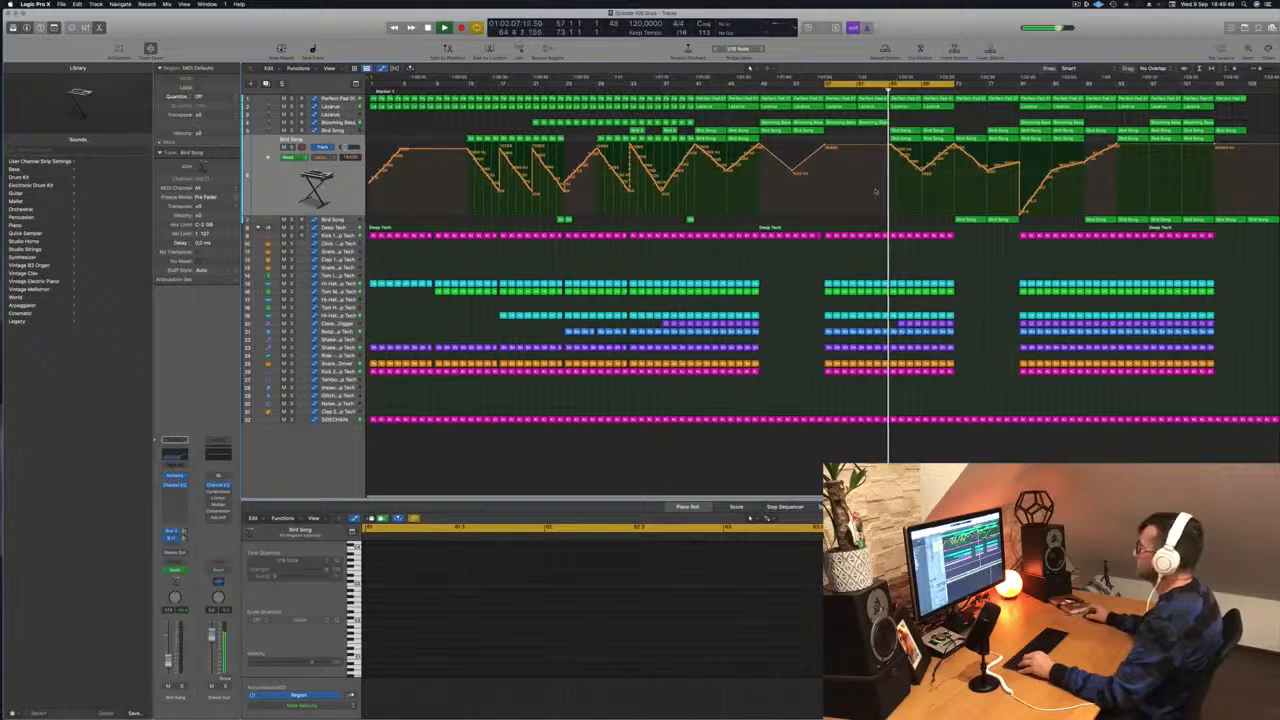
- Reshape the first Lazarus track's cutoff automation into one long rise up to bar 65, followed by a sharp drop
{"action": "left_click", "coordinate": [321, 107]}
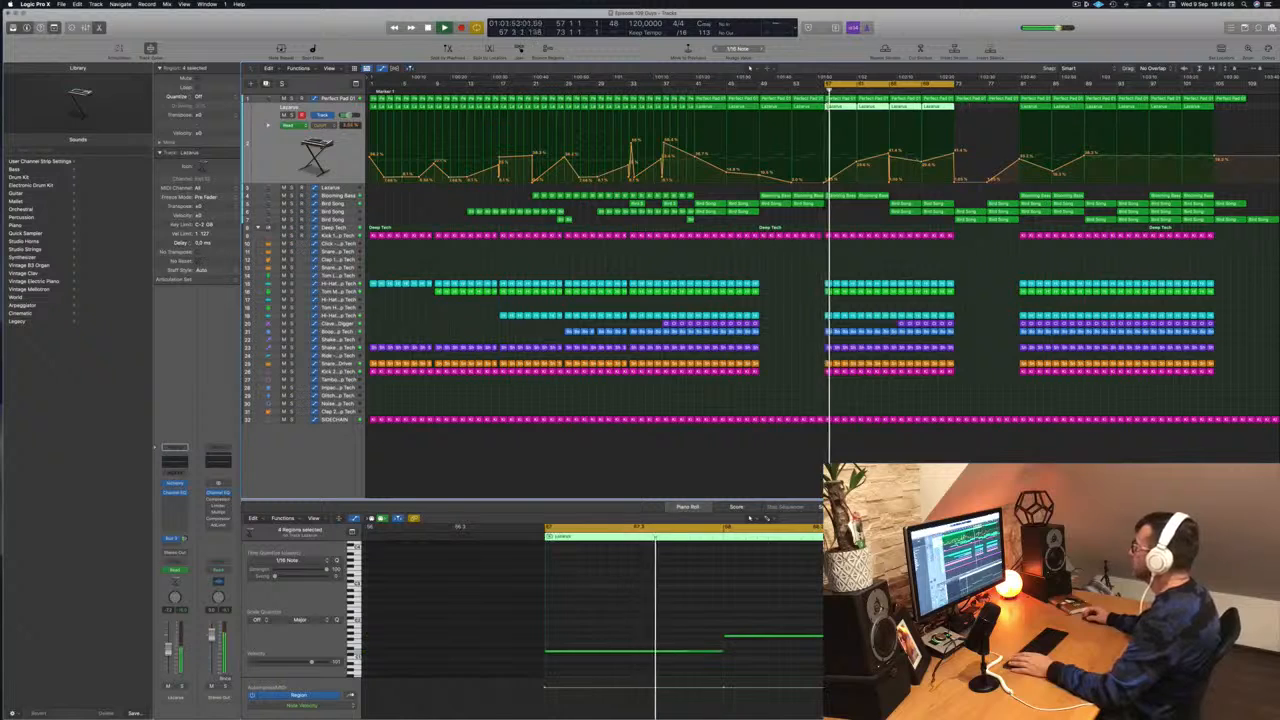
{"action": "left_click_drag", "start_coordinate": [921, 160], "coordinate": [879, 162]}
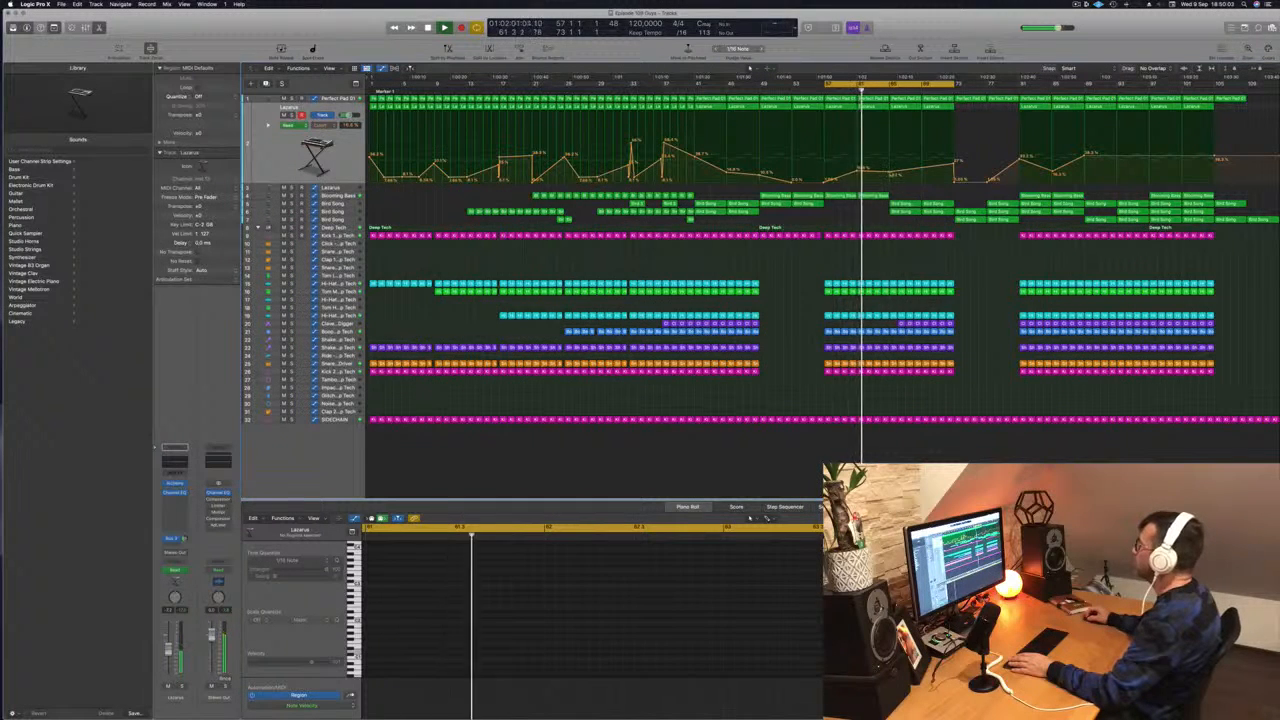
{"action": "left_click_drag", "start_coordinate": [889, 161], "coordinate": [889, 172]}
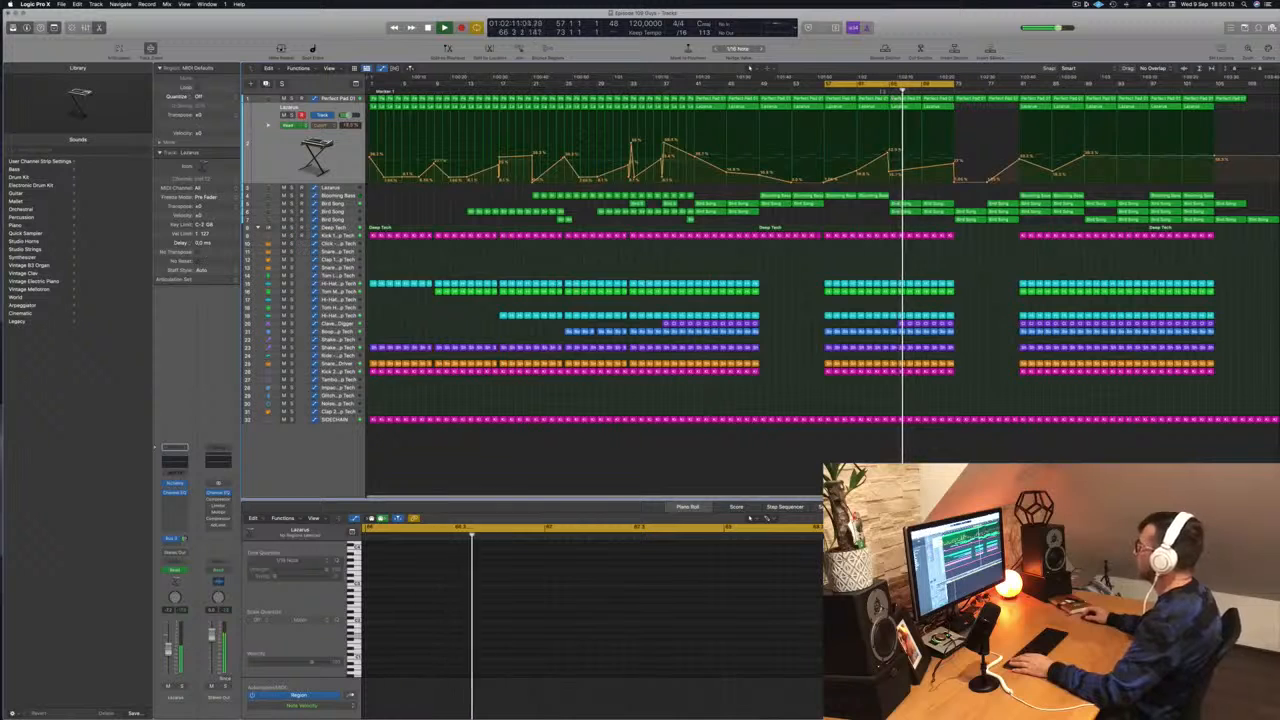
- Play from around bar 65 and copy the third Bird Song track's regions into bars 65 to 73
{"action": "left_click", "coordinate": [353, 205]}
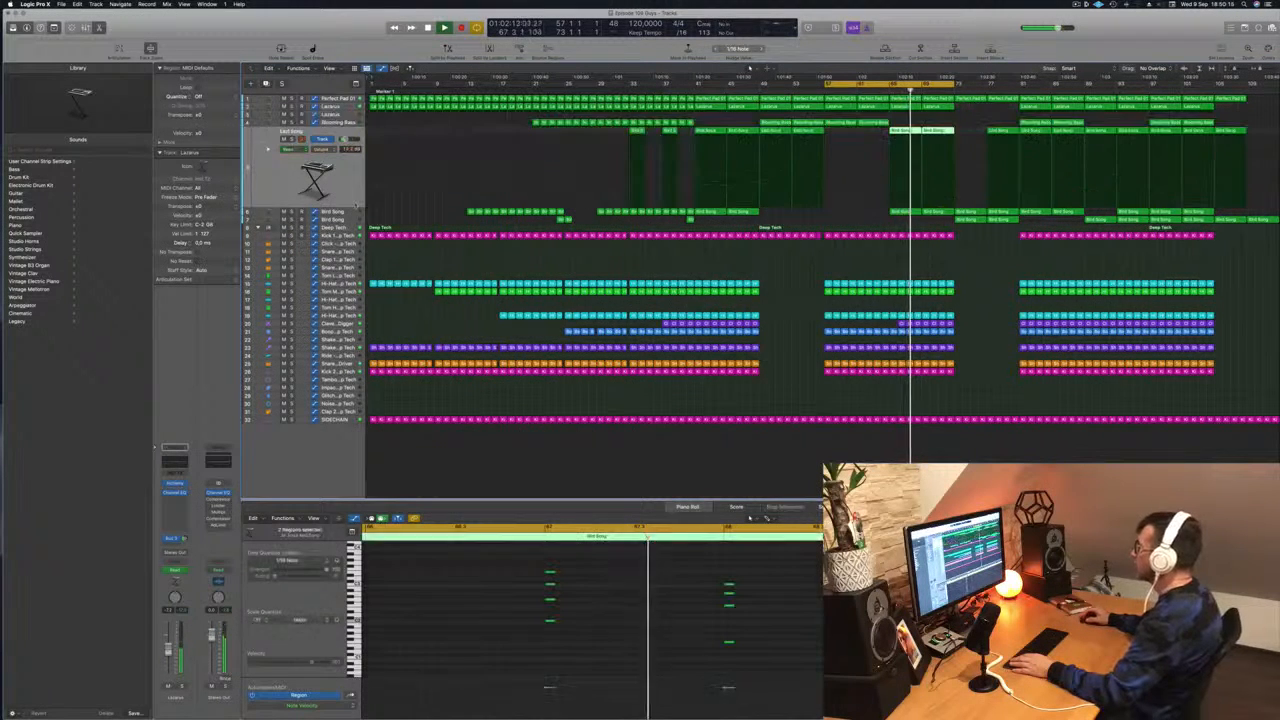
{"action": "key", "text": "a"}
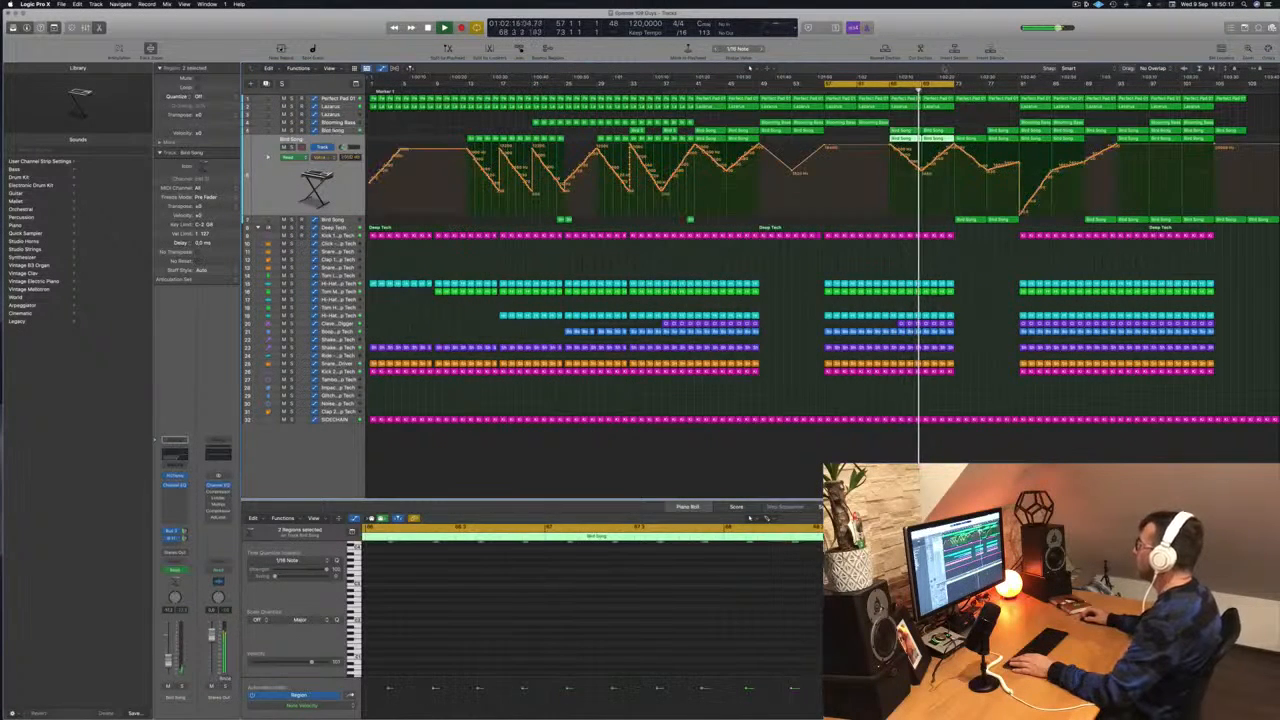
{"action": "key", "text": "space"}
{"action": "key", "text": "period"}
{"action": "key", "text": "period"}
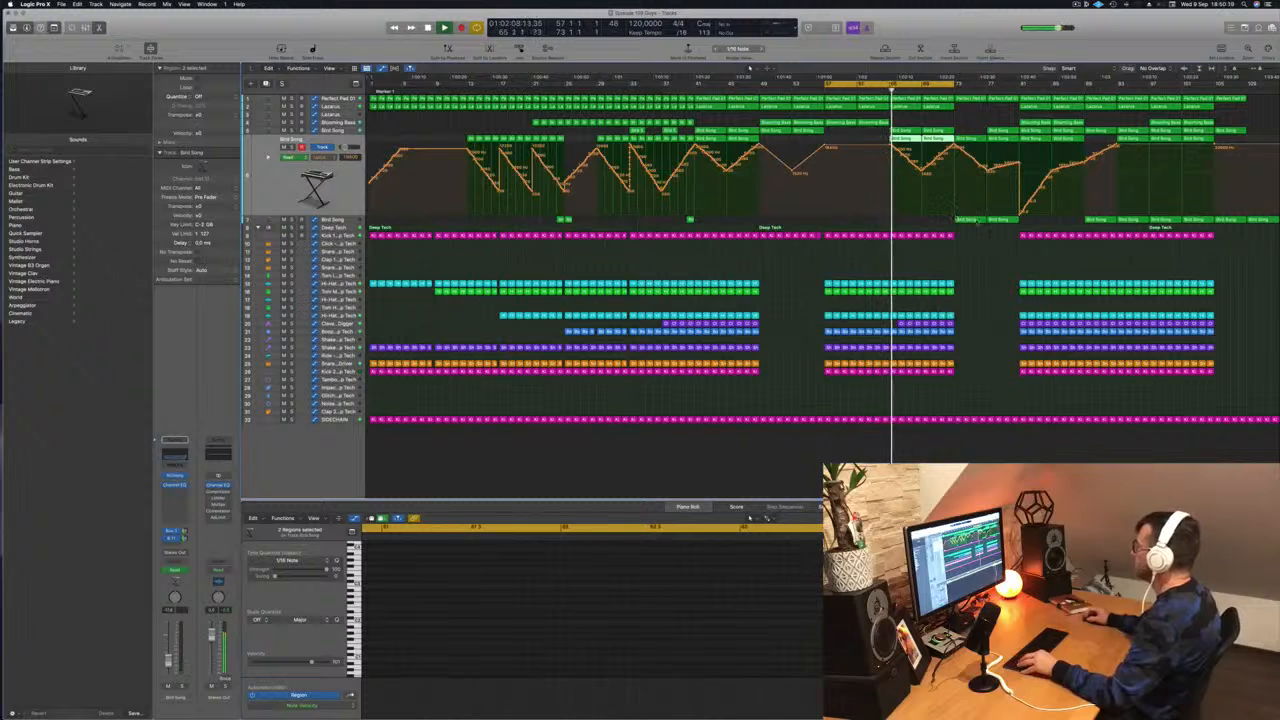
{"action": "left_click_drag", "start_coordinate": [978, 222], "coordinate": [939, 222]}
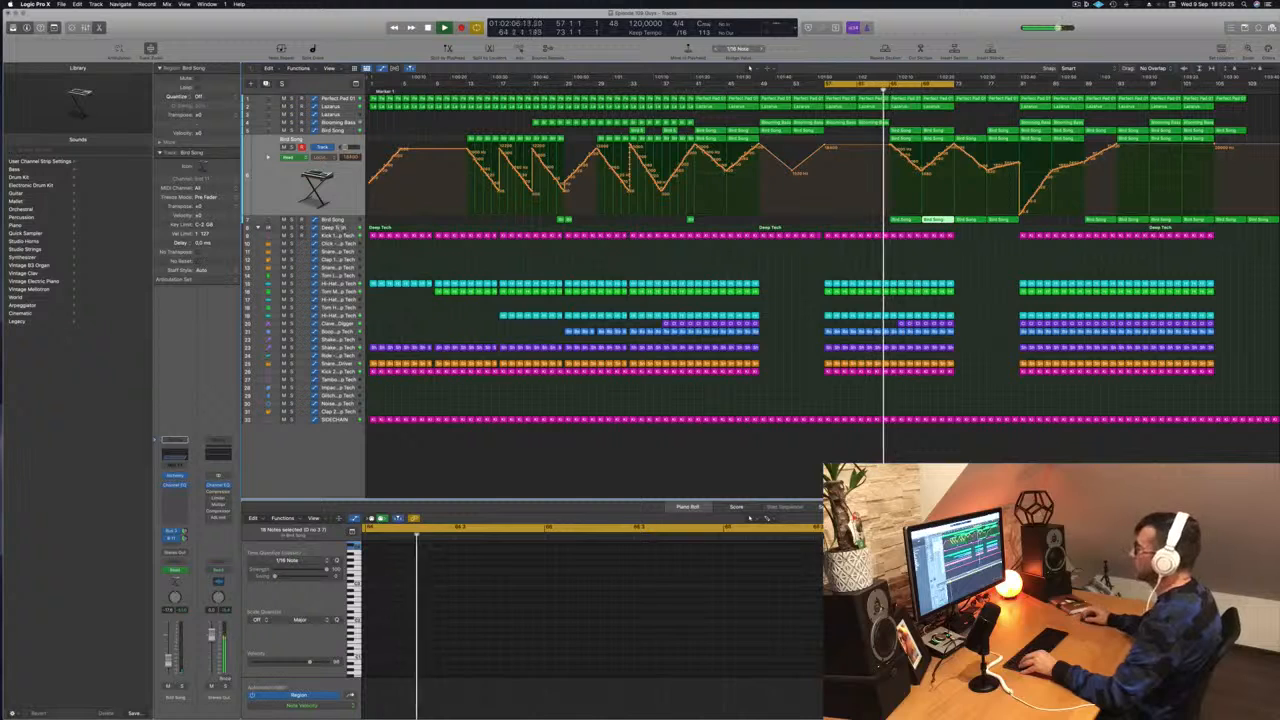
- Add a volume automation dip at bar 65 on the third Bird Song track, ramping back up by bar 73, and audition it
{"action": "left_click", "coordinate": [339, 221]}
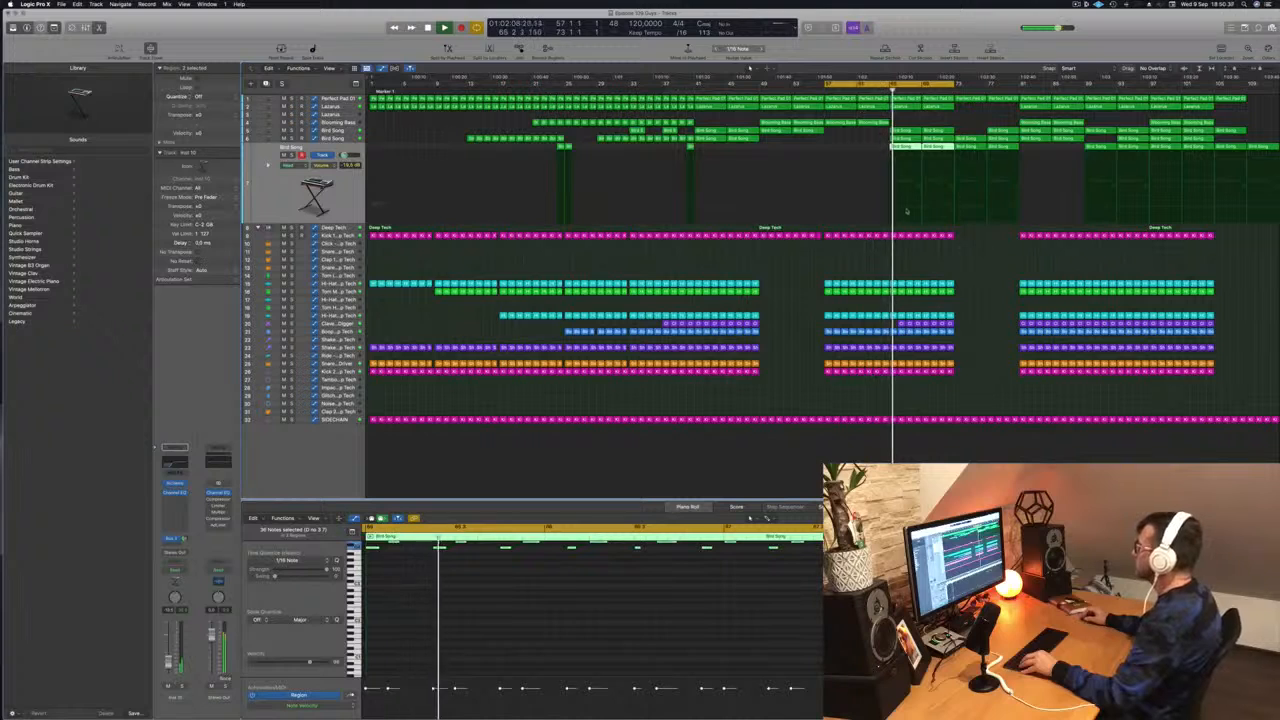
{"action": "left_click", "coordinate": [955, 208]}
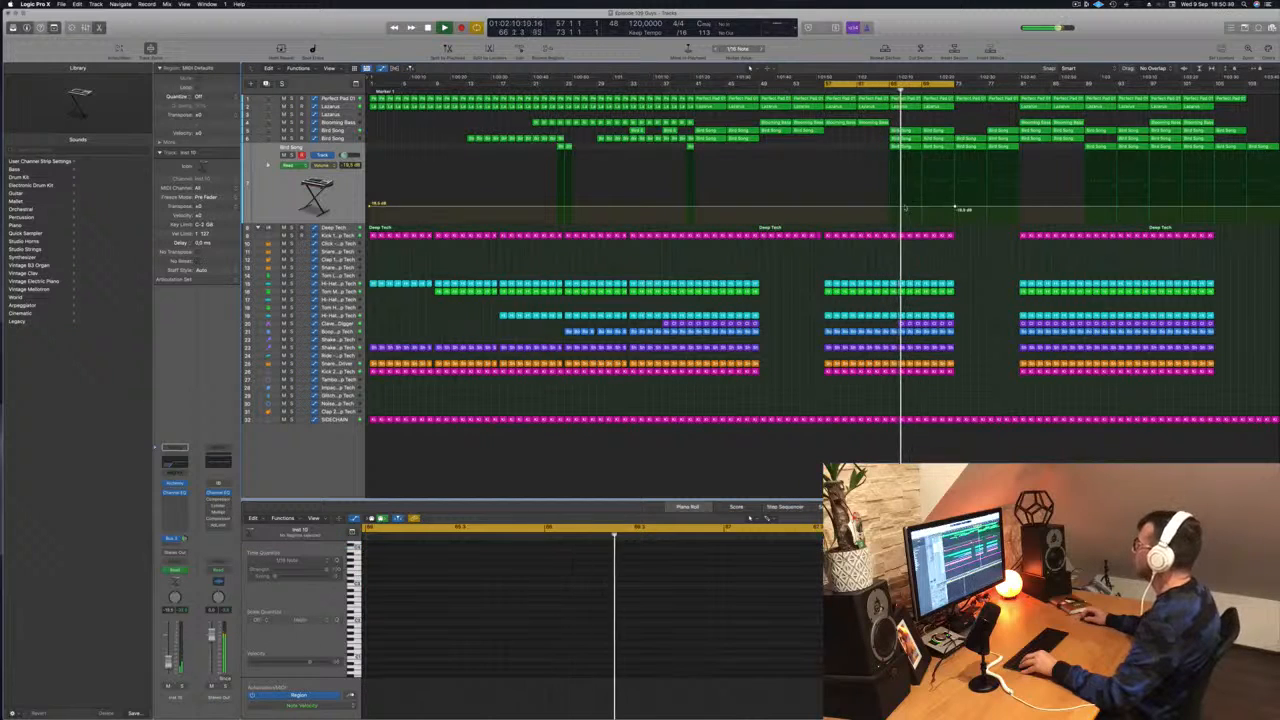
{"action": "left_click_drag", "start_coordinate": [888, 207], "coordinate": [889, 214]}
{"action": "key", "text": "space"}
{"action": "key", "text": "space"}
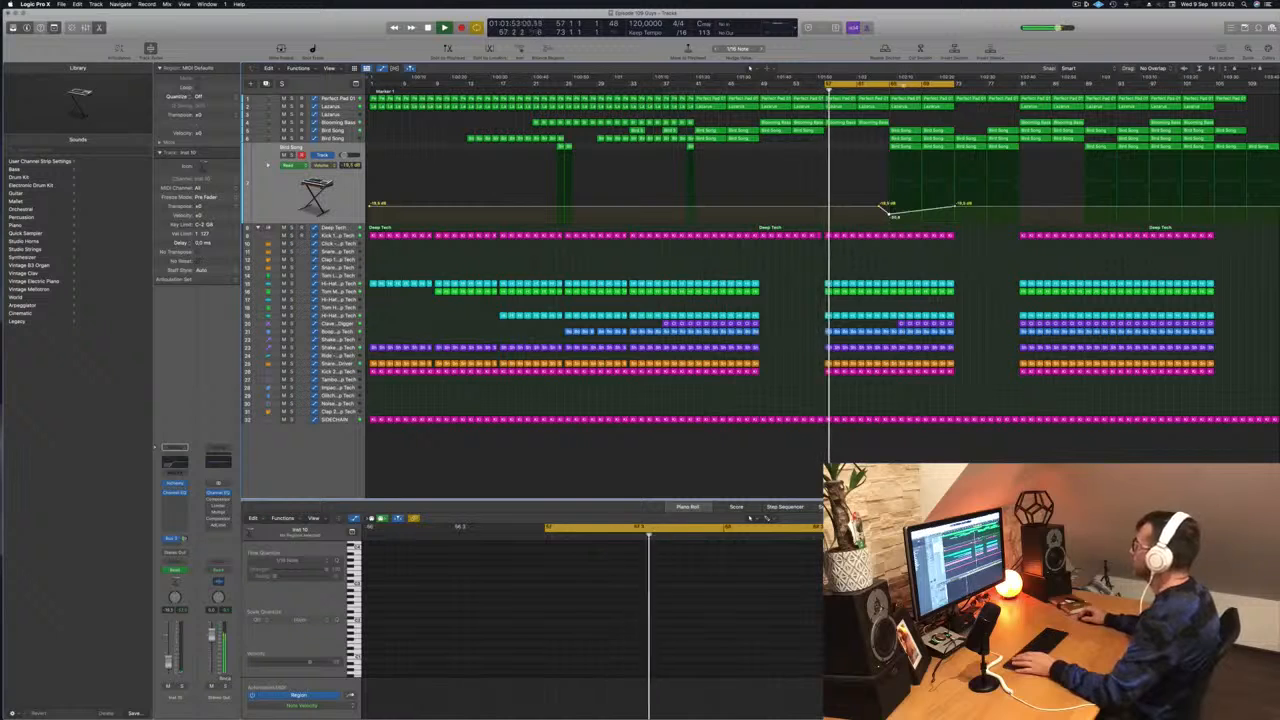
- Move the cycle range to bars 65 to 81 and audition the transition into the break
{"action": "left_click_drag", "start_coordinate": [898, 84], "coordinate": [963, 85]}
{"action": "key", "text": "space"}
{"action": "key", "text": "space"}
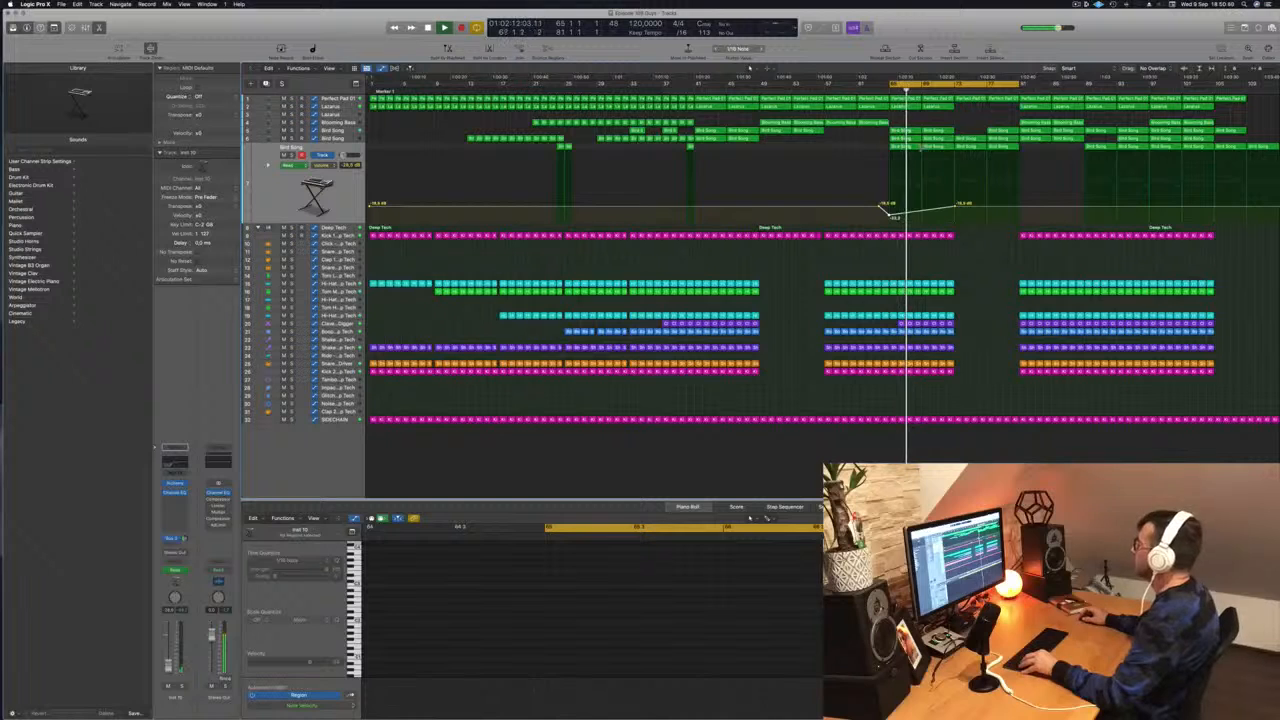
{"action": "scroll", "coordinate": [922, 148], "scroll_direction": "up", "scroll_amount": 6}
{"action": "scroll", "coordinate": [950, 154], "scroll_direction": "down", "scroll_amount": 3}
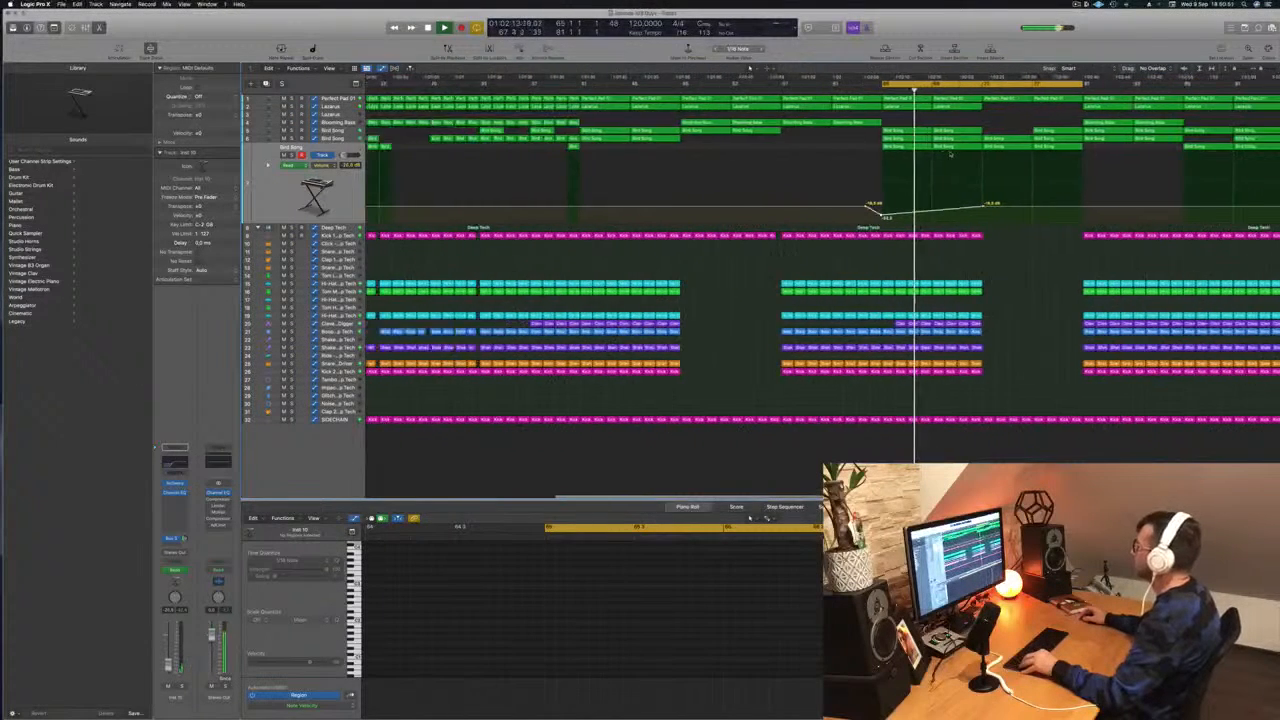
{"action": "scroll", "coordinate": [950, 154], "scroll_direction": "down", "scroll_amount": 3}
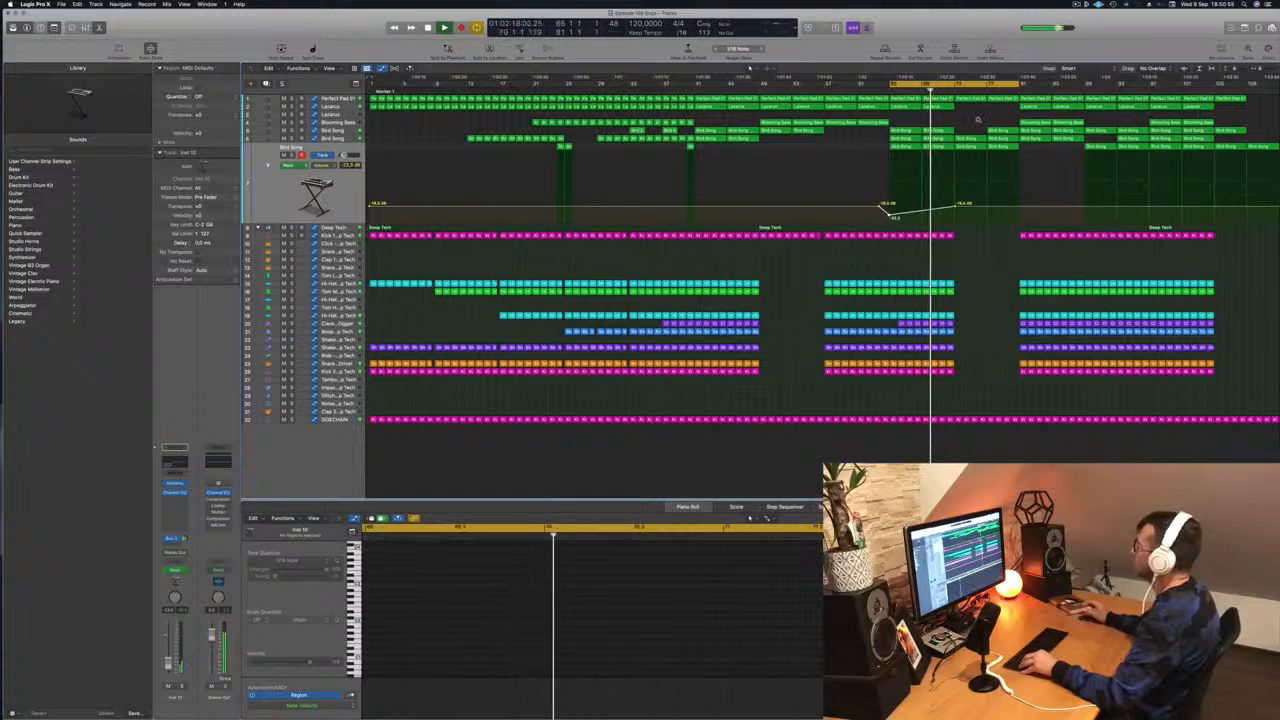
{"action": "scroll", "coordinate": [970, 150], "scroll_direction": "up", "scroll_amount": 2}
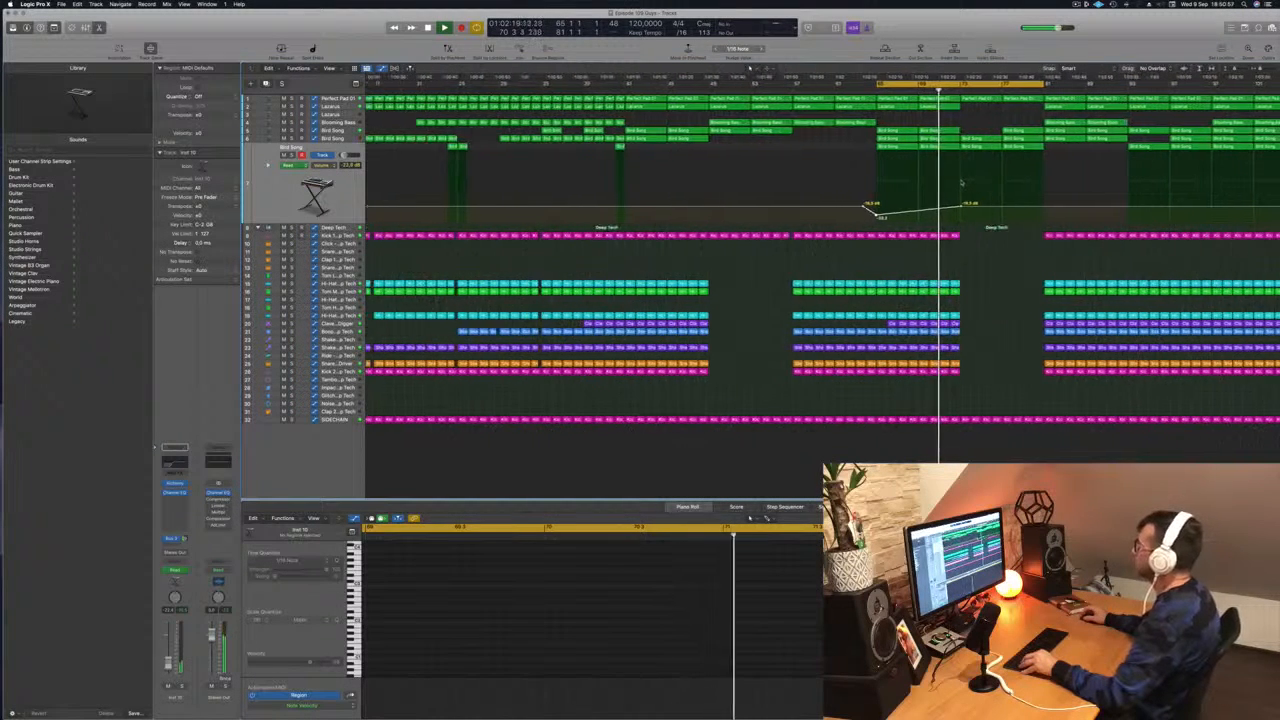
{"action": "scroll", "coordinate": [961, 183], "scroll_direction": "down", "scroll_amount": 2}
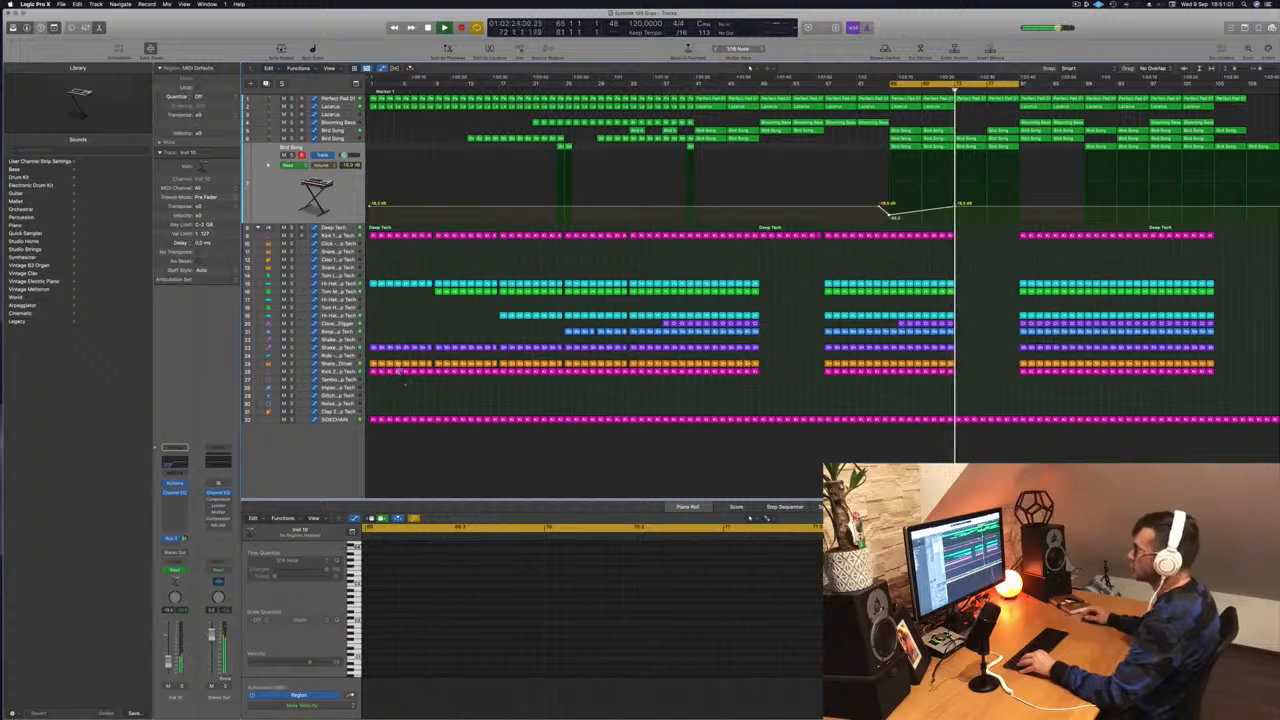
{"action": "scroll", "coordinate": [1013, 276], "scroll_direction": "up", "scroll_amount": 2}
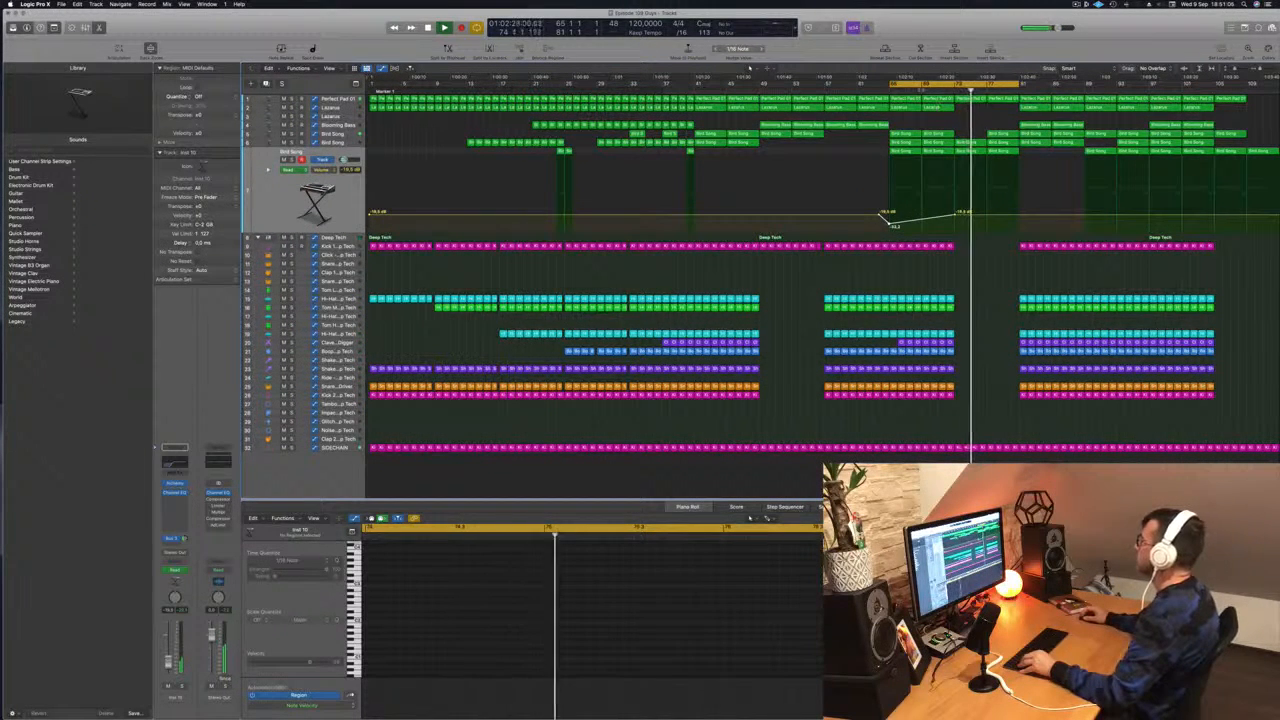
- Set the cycle range to bars 73 to 81, repeat that section three more times across all tracks, and play from its start
{"action": "left_click", "coordinate": [331, 99]}
{"action": "left_click", "coordinate": [988, 88]}
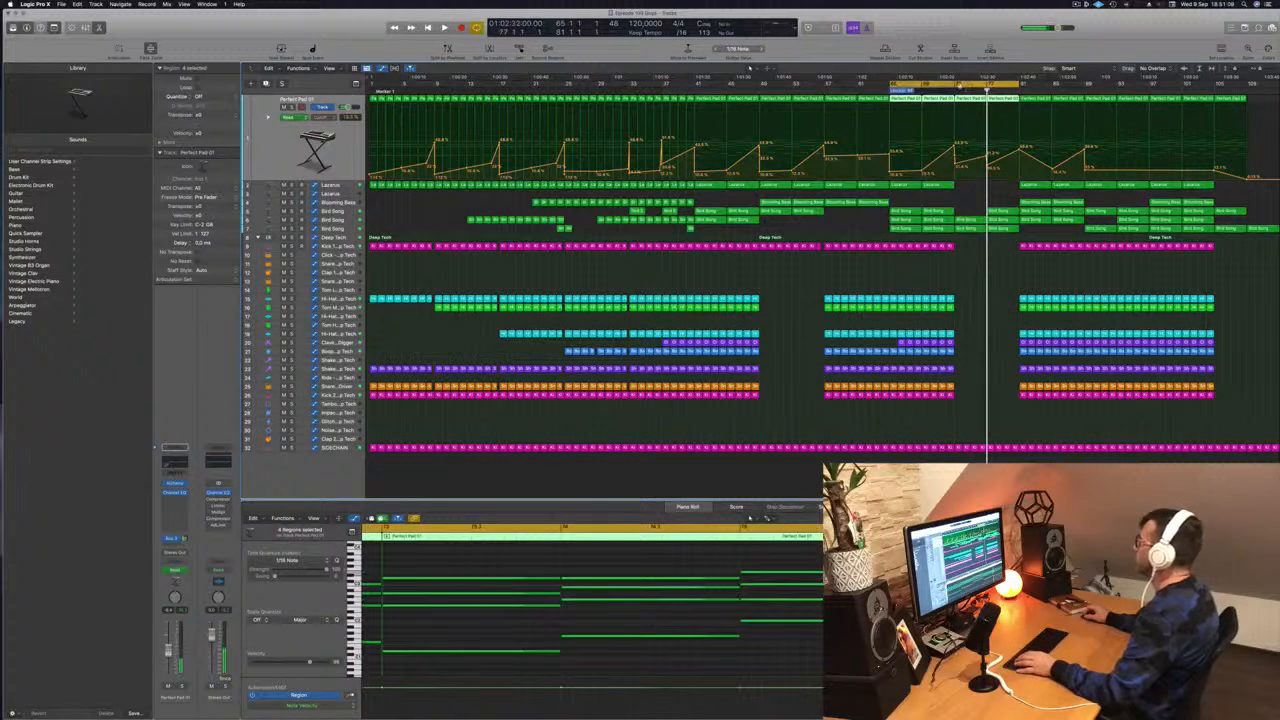
{"action": "left_click_drag", "start_coordinate": [889, 86], "coordinate": [956, 88]}
{"action": "key", "text": "ctrl+super+r"}
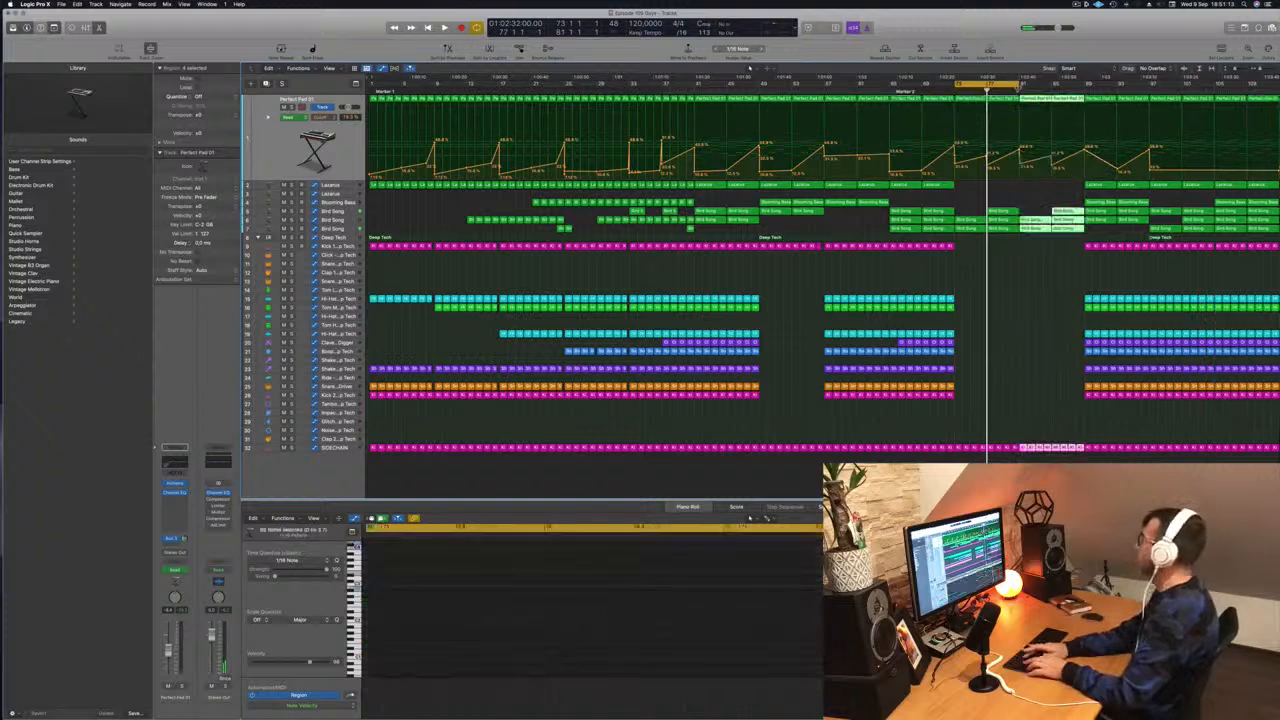
{"action": "key", "text": "ctrl+super+r"}
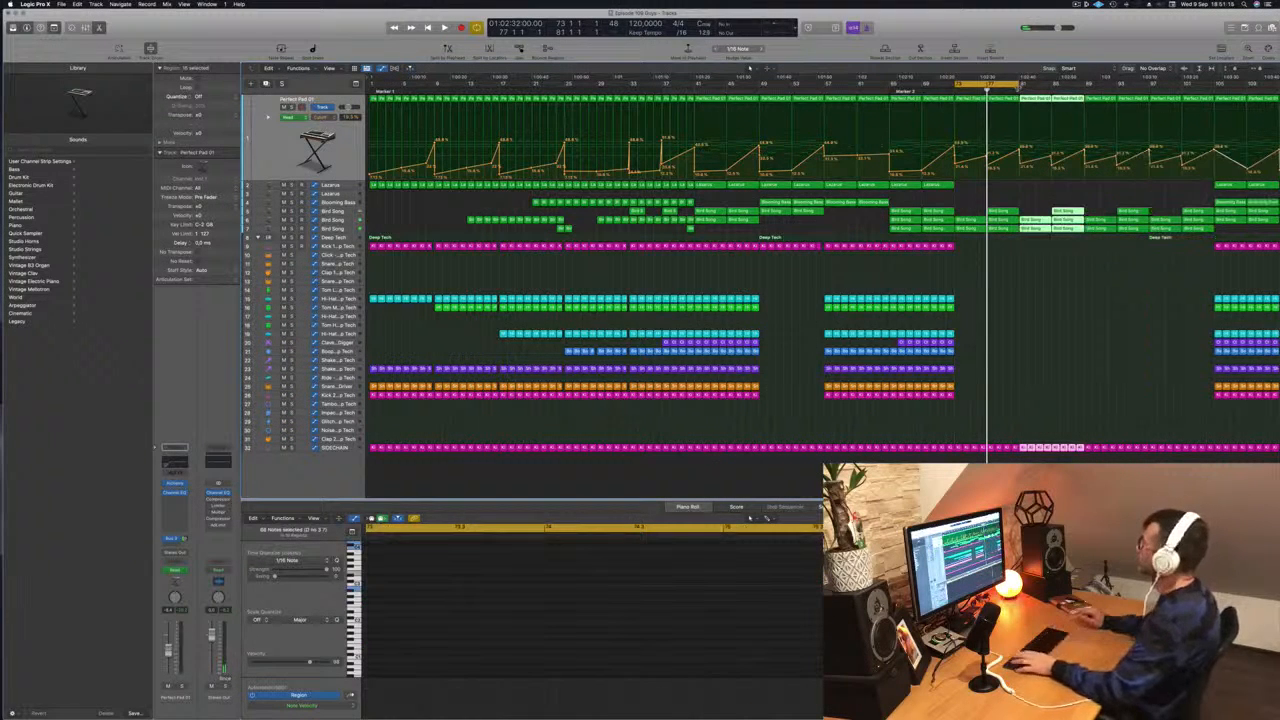
{"action": "key", "text": "space"}
{"action": "key", "text": "ctrl+super+r"}
{"action": "key", "text": "super+Left"}
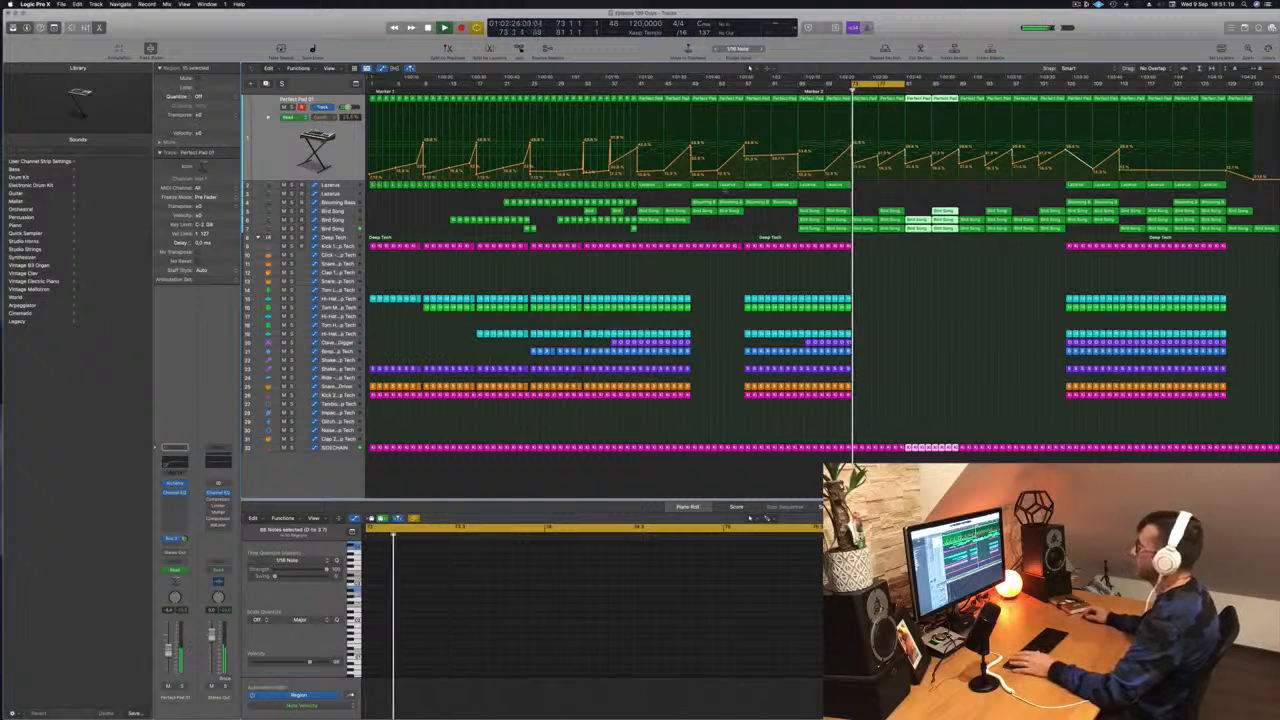
- Lower the third Bird Song track's volume automation at bar 73 so it ramps back up by bar 81
{"action": "left_click", "coordinate": [880, 228]}
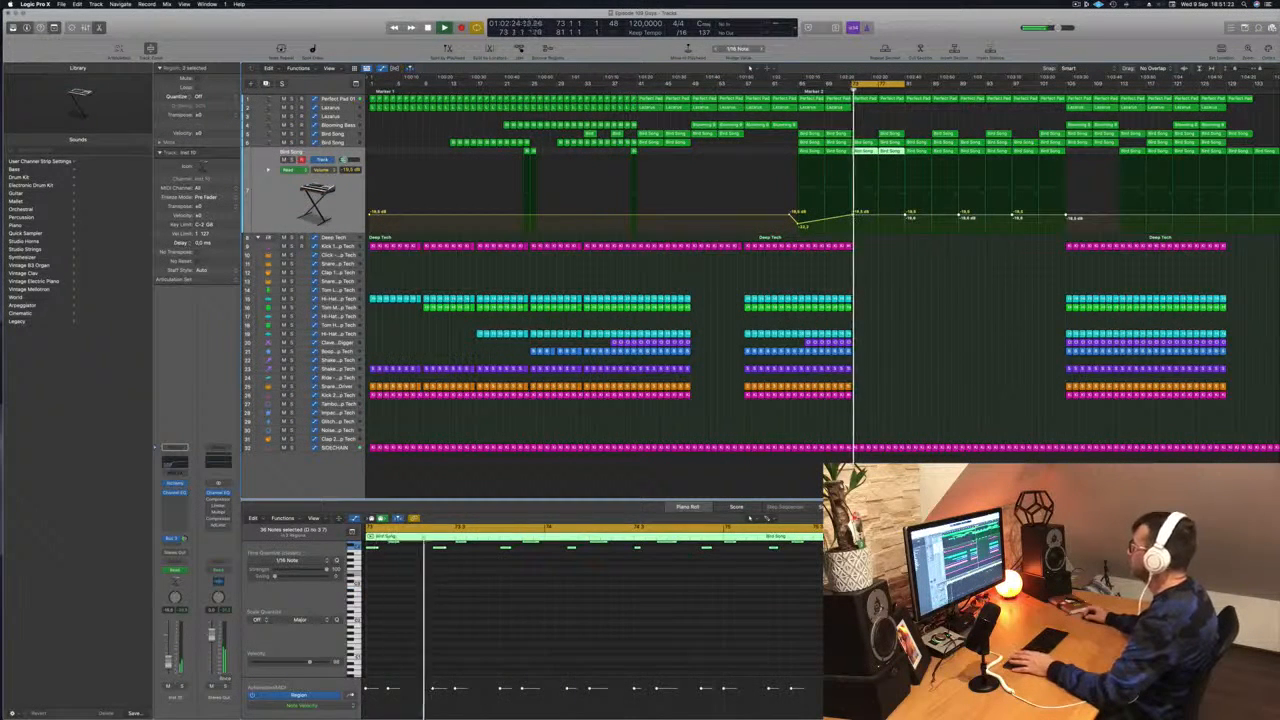
{"action": "left_click", "coordinate": [852, 218]}
{"action": "left_click_drag", "start_coordinate": [852, 220], "coordinate": [852, 232]}
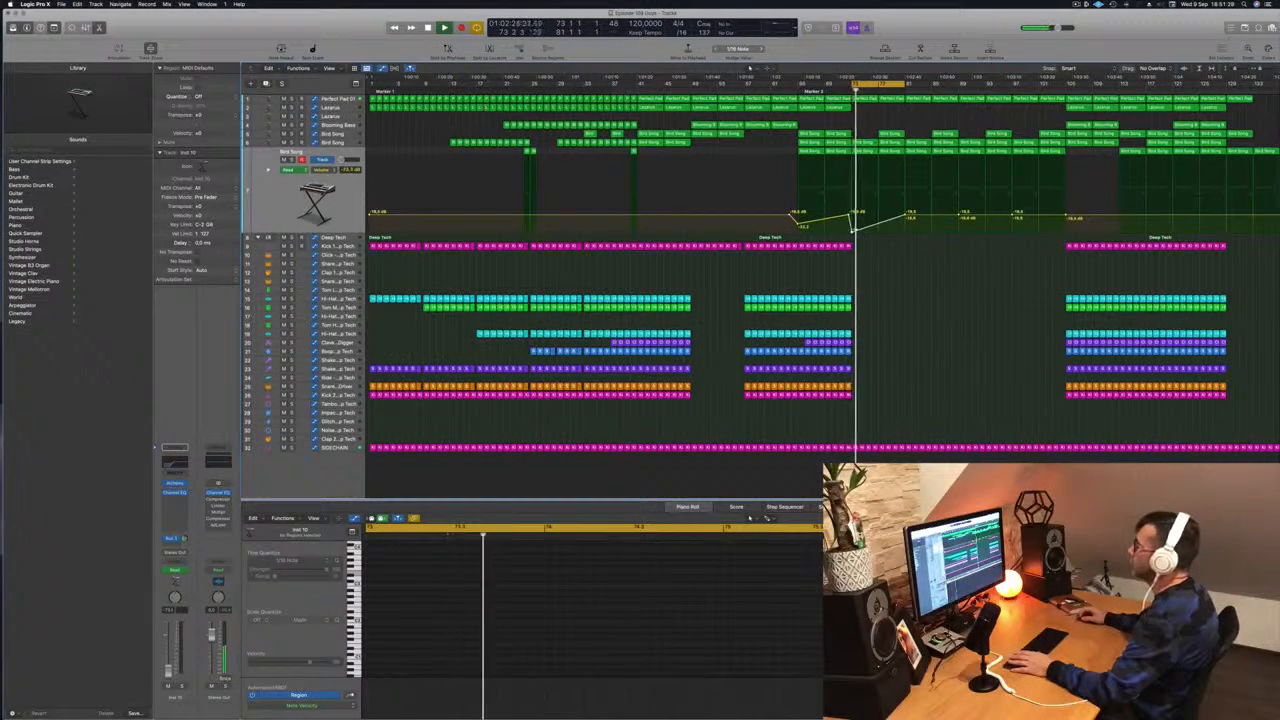
- Smooth Perfect Pad 01's cutoff automation into a single ramp from bar 73 to 81, and restart playback
{"action": "key", "text": "Up"}
{"action": "key", "text": "Up"}
{"action": "key", "text": "Up"}
{"action": "key", "text": "Up"}
{"action": "key", "text": "Up"}
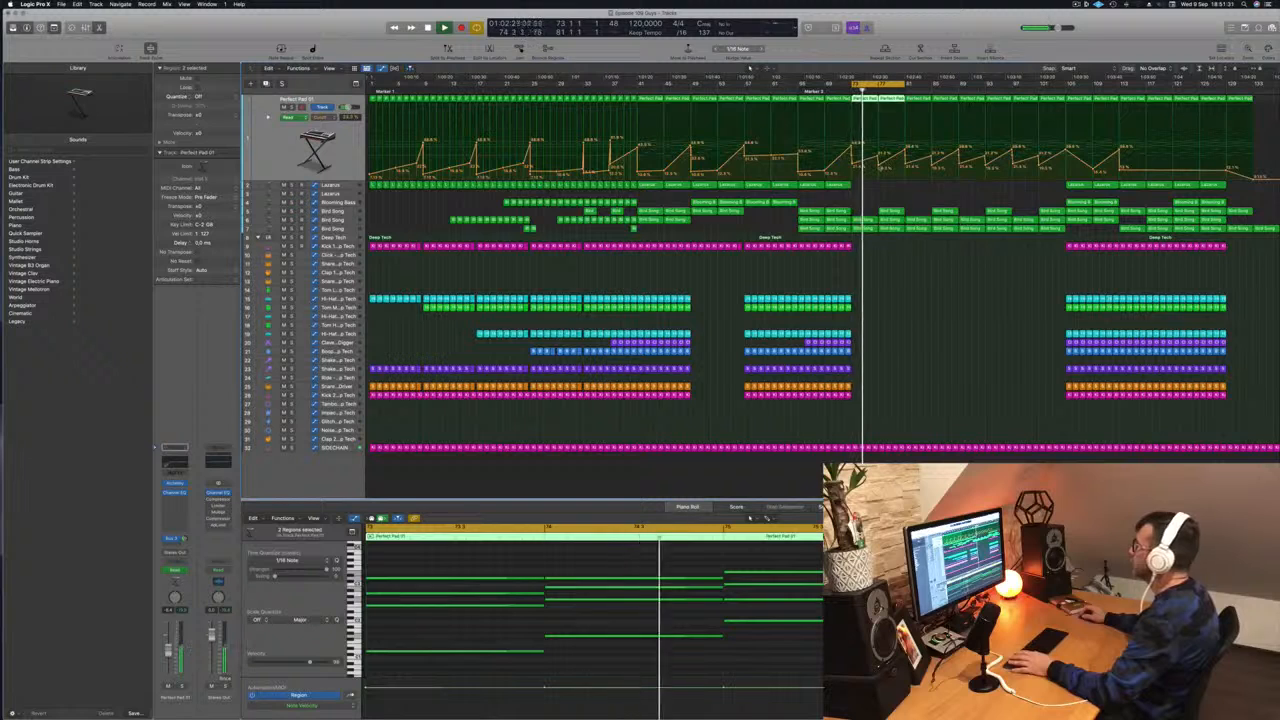
{"action": "key", "text": "super+shift+a"}
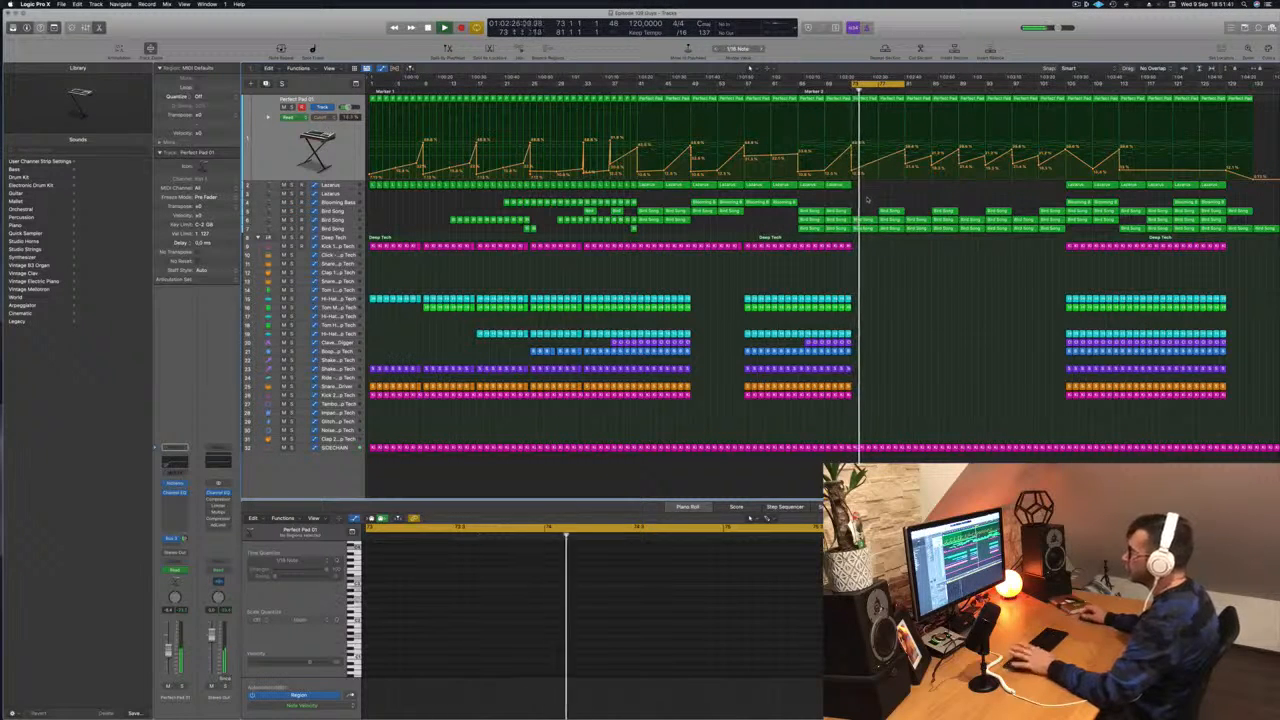
{"action": "key", "text": "space"}
{"action": "key", "text": "space"}
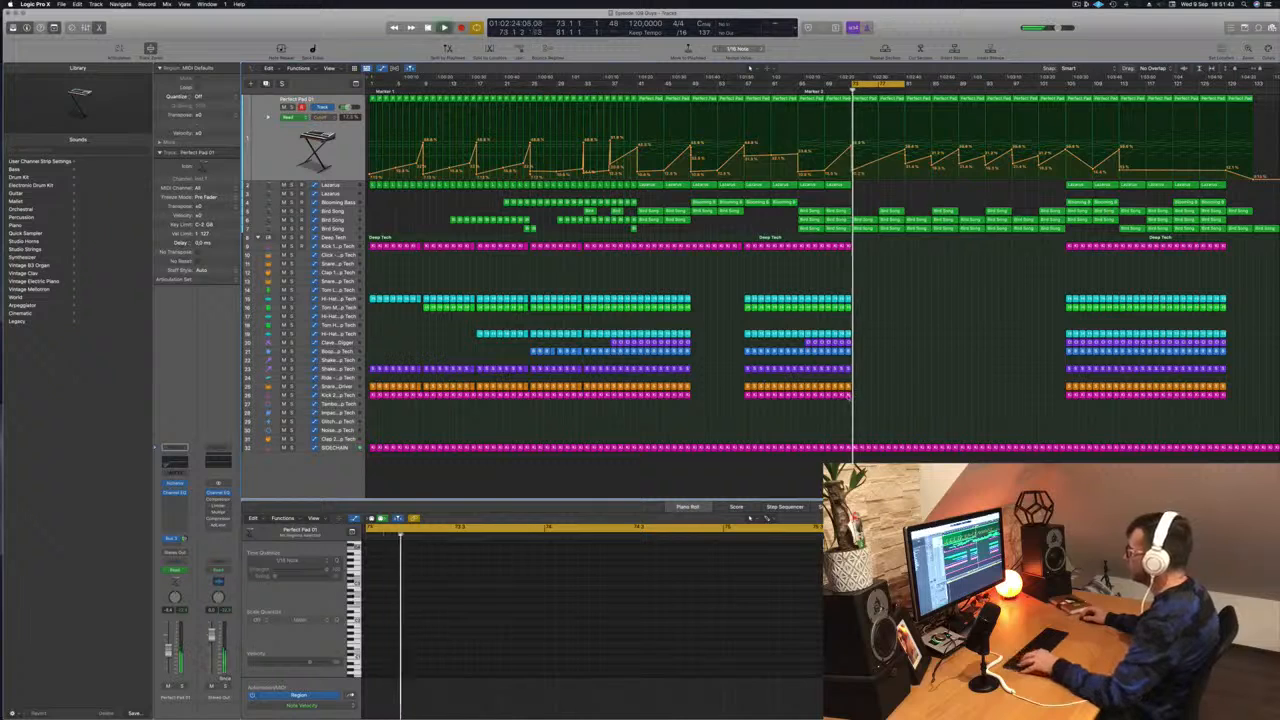
- Copy a Kick 2 region onto the Noise track at bar 73, moving its note to the region's start and slightly lower in pitch
{"action": "left_click_drag", "start_coordinate": [849, 395], "coordinate": [854, 430]}
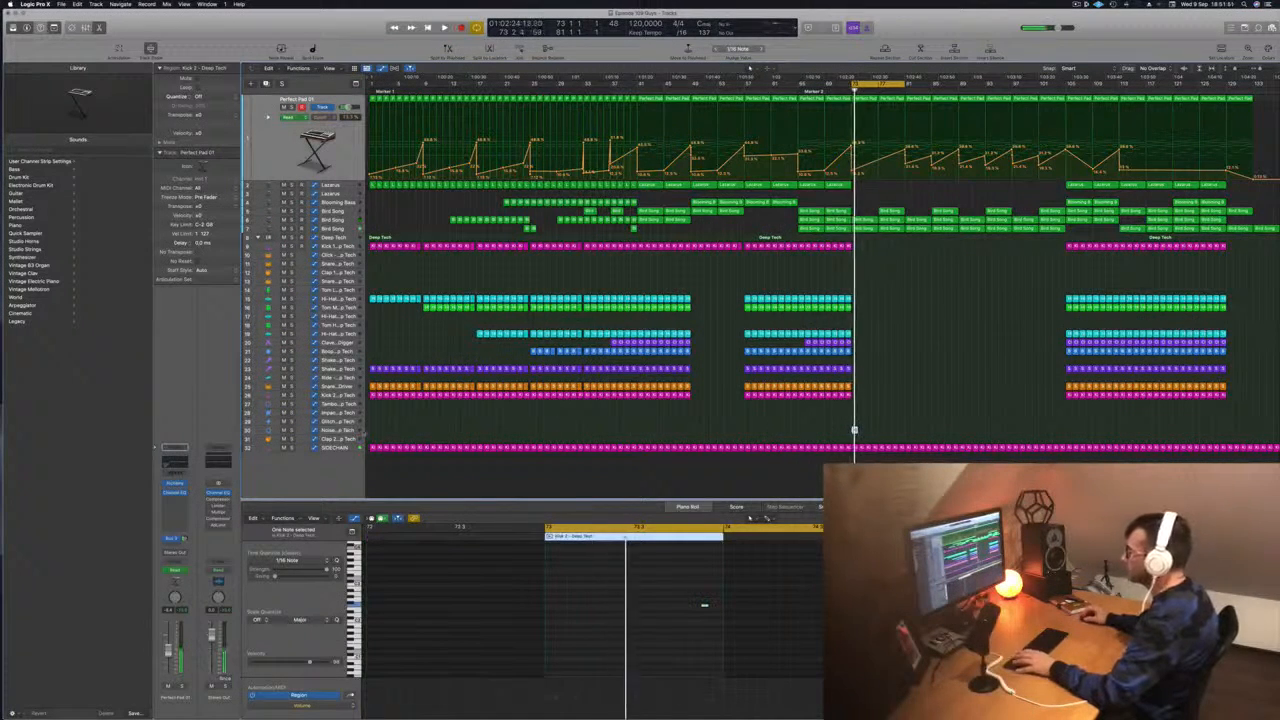
{"action": "left_click", "coordinate": [348, 424]}
{"action": "left_click", "coordinate": [348, 430]}
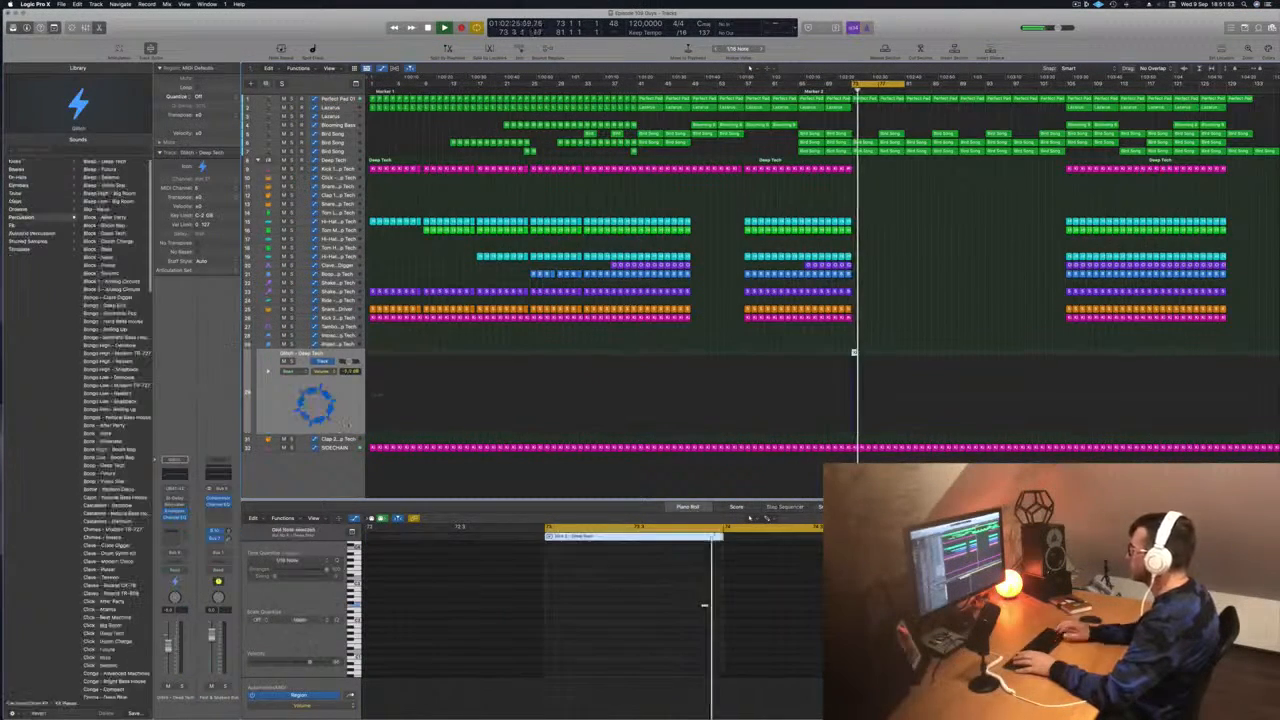
{"action": "left_click_drag", "start_coordinate": [683, 599], "coordinate": [752, 637]}
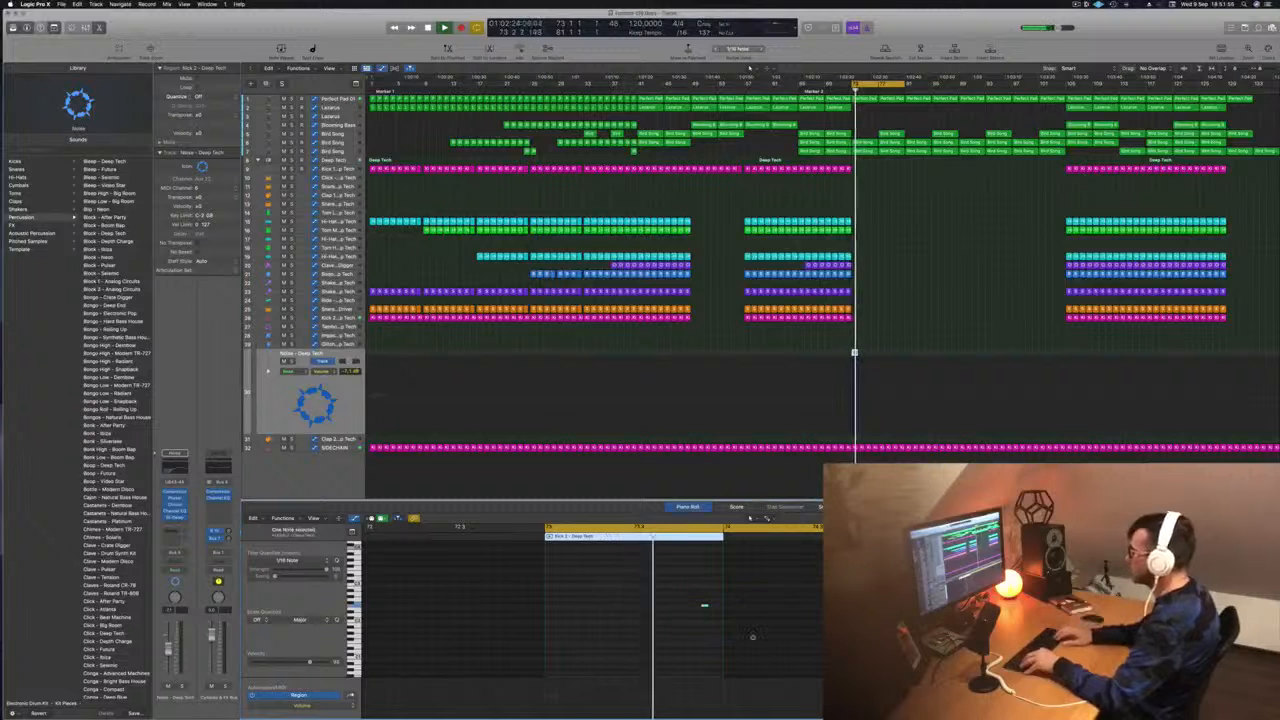
{"action": "key", "text": "alt+Left"}
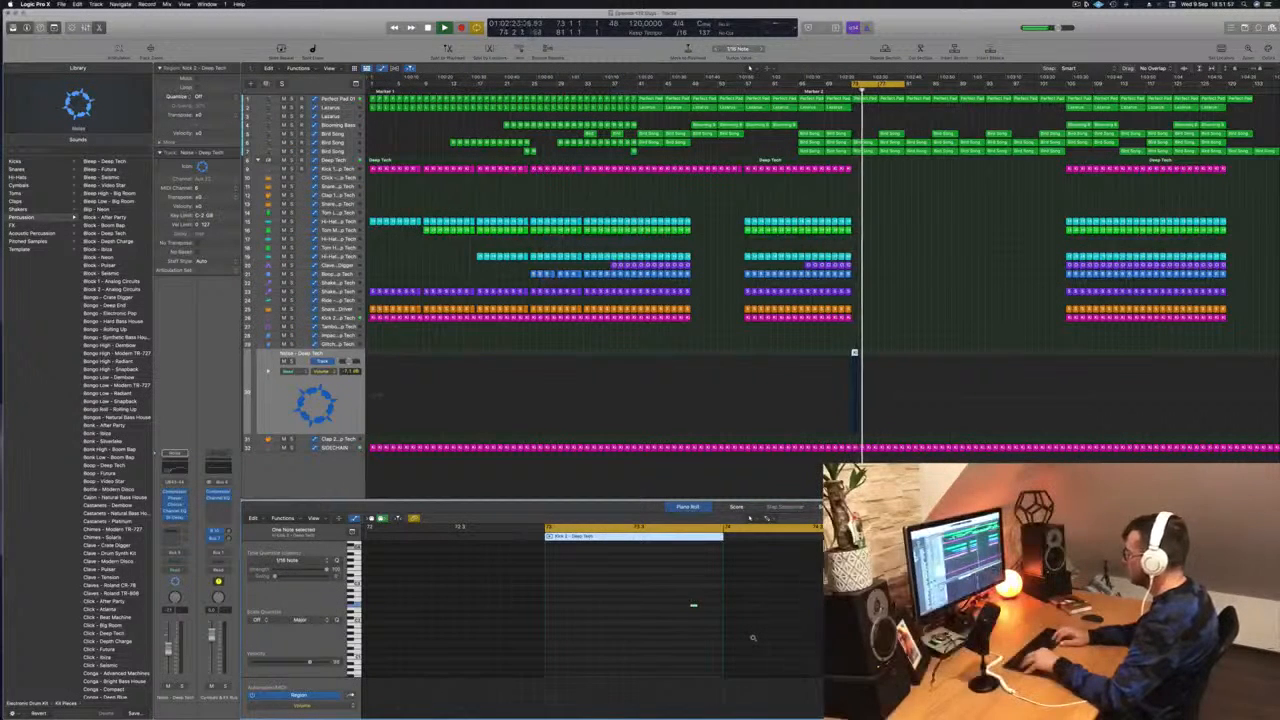
{"action": "key", "text": "alt+Left"}
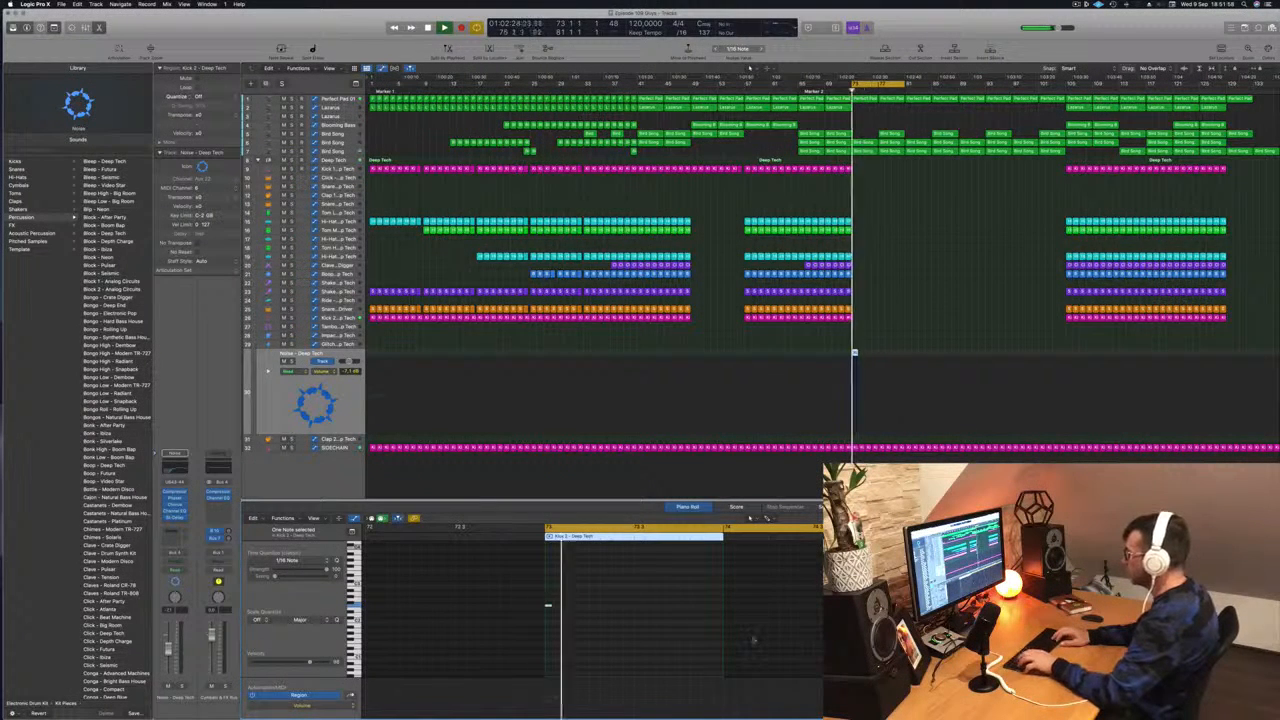
{"action": "key", "text": "alt+shift+Up"}
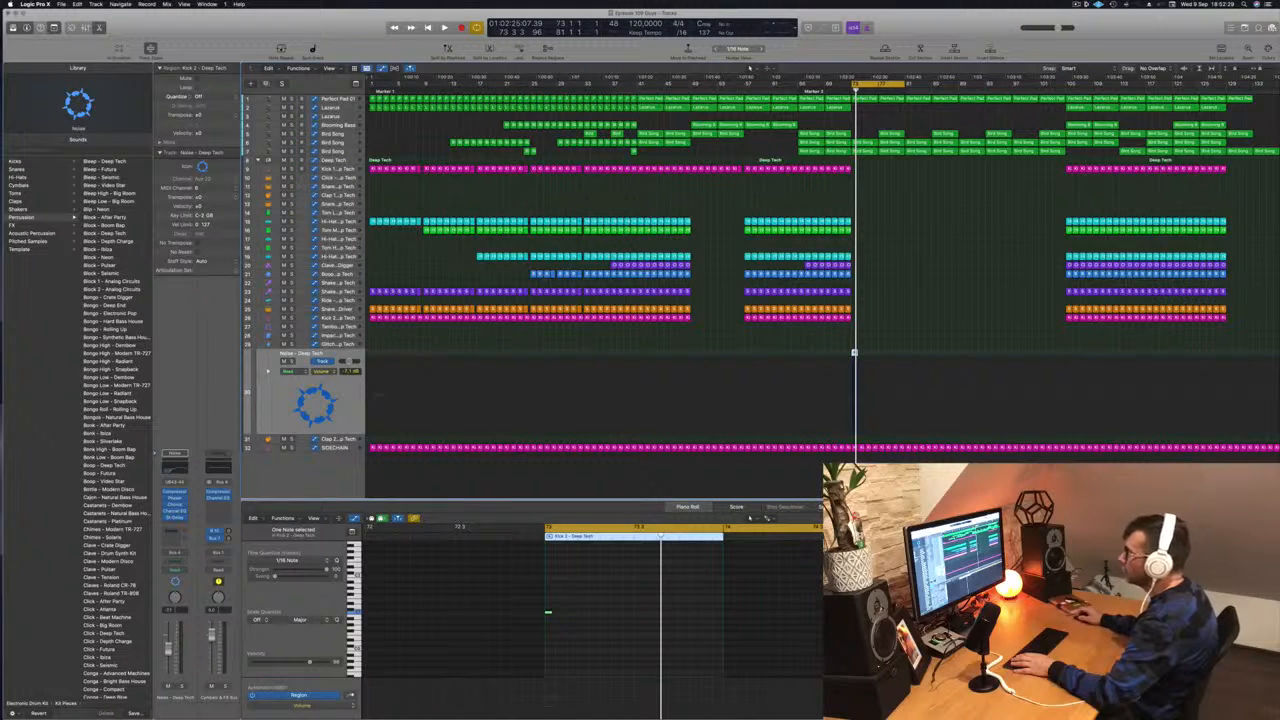
- Audition the break across its tracks and delete the first Bird Song track's region at bar 77
{"action": "left_click", "coordinate": [340, 163]}
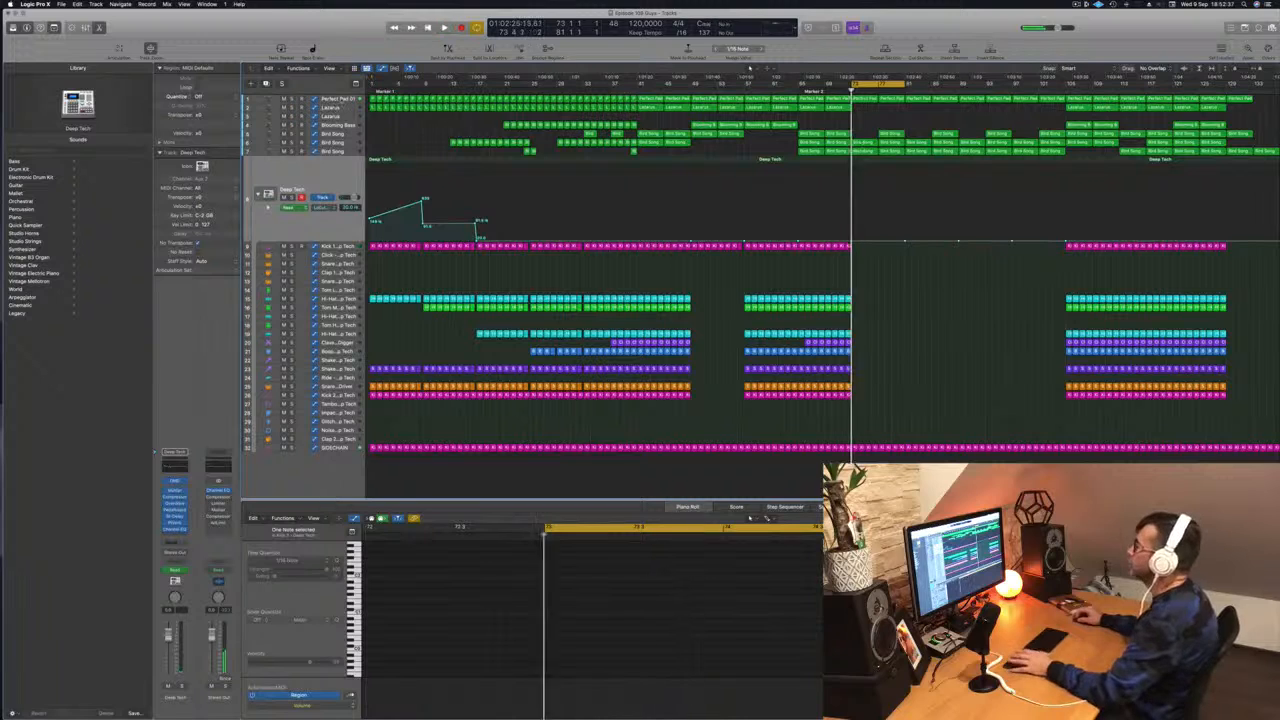
{"action": "left_click", "coordinate": [340, 100]}
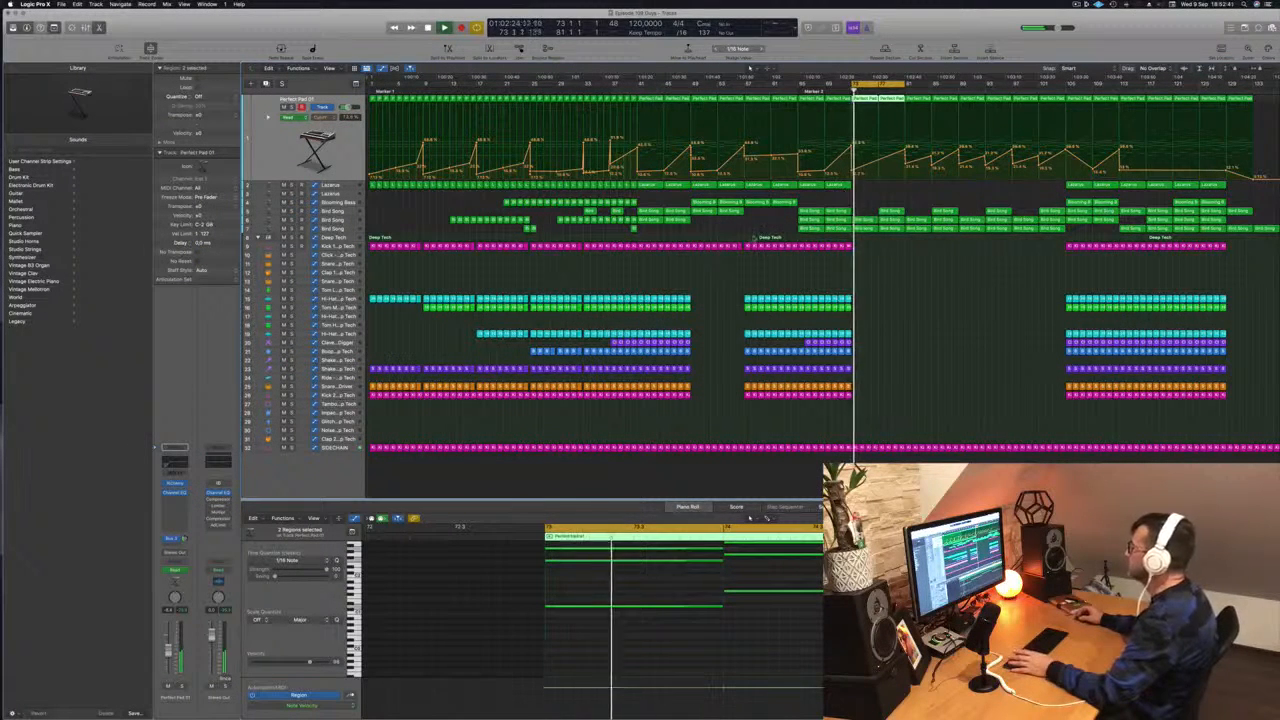
{"action": "left_click", "coordinate": [872, 218]}
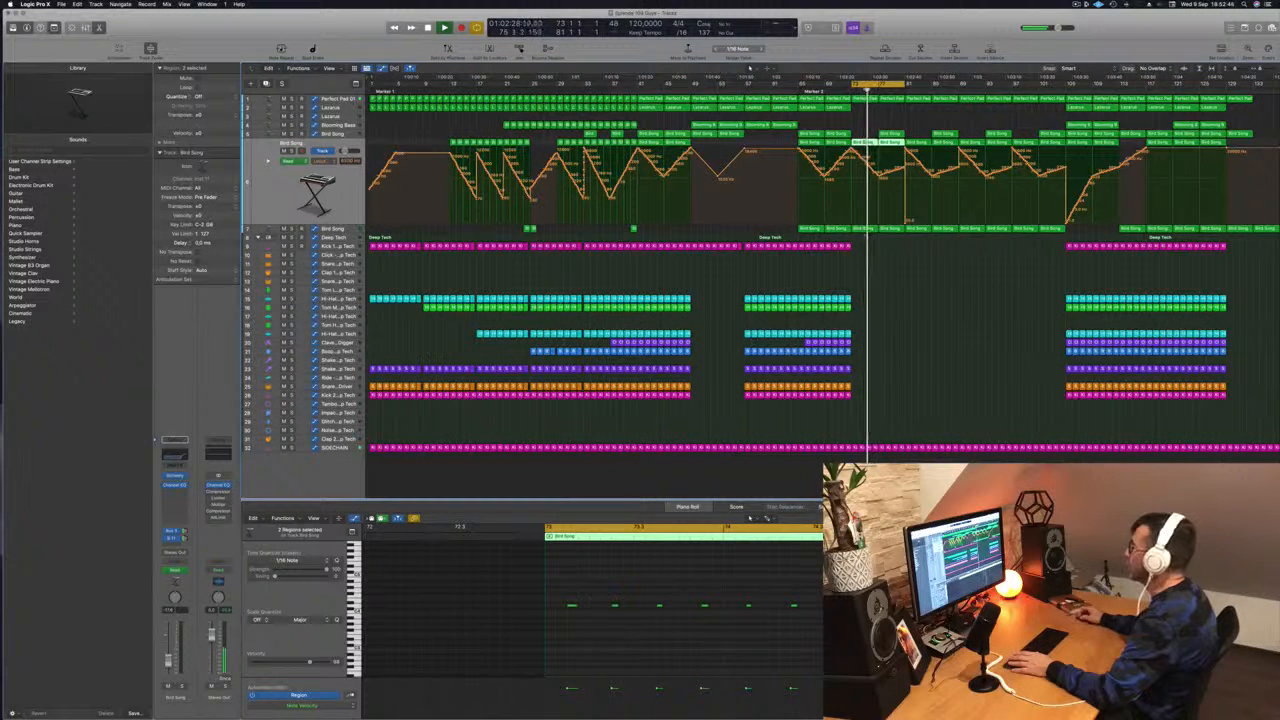
{"action": "left_click", "coordinate": [337, 230]}
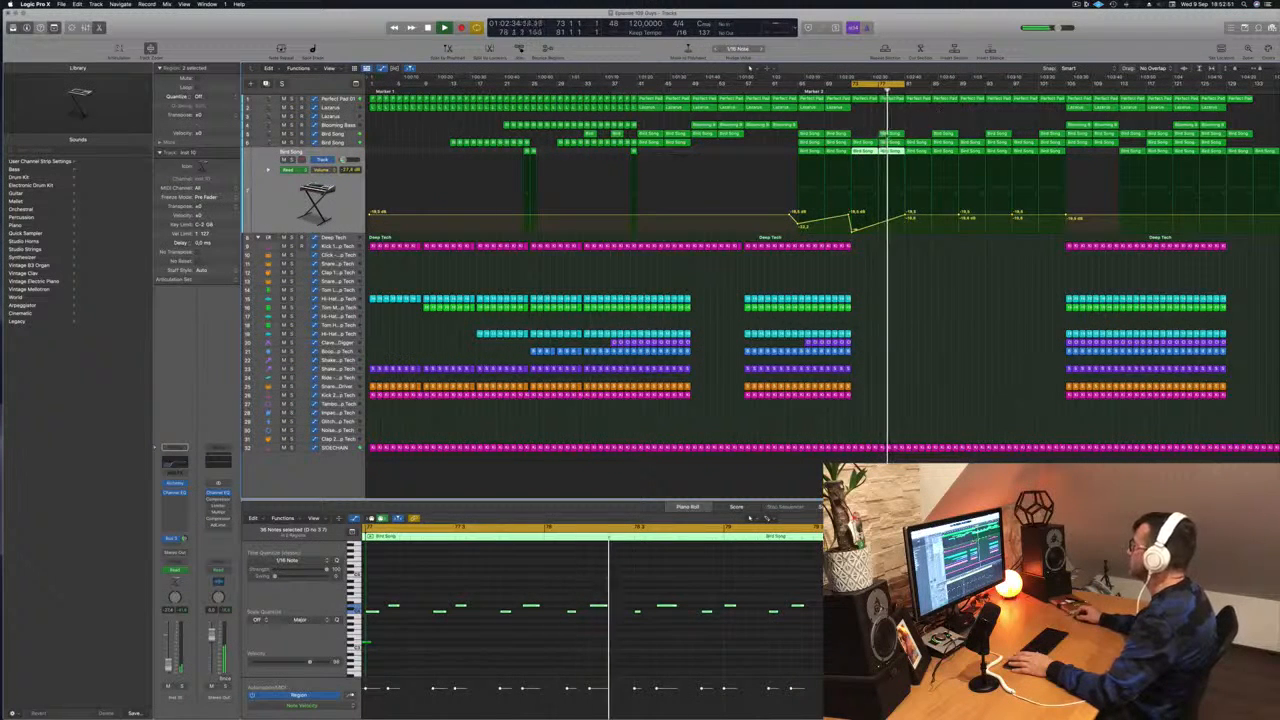
{"action": "key", "text": "Delete"}
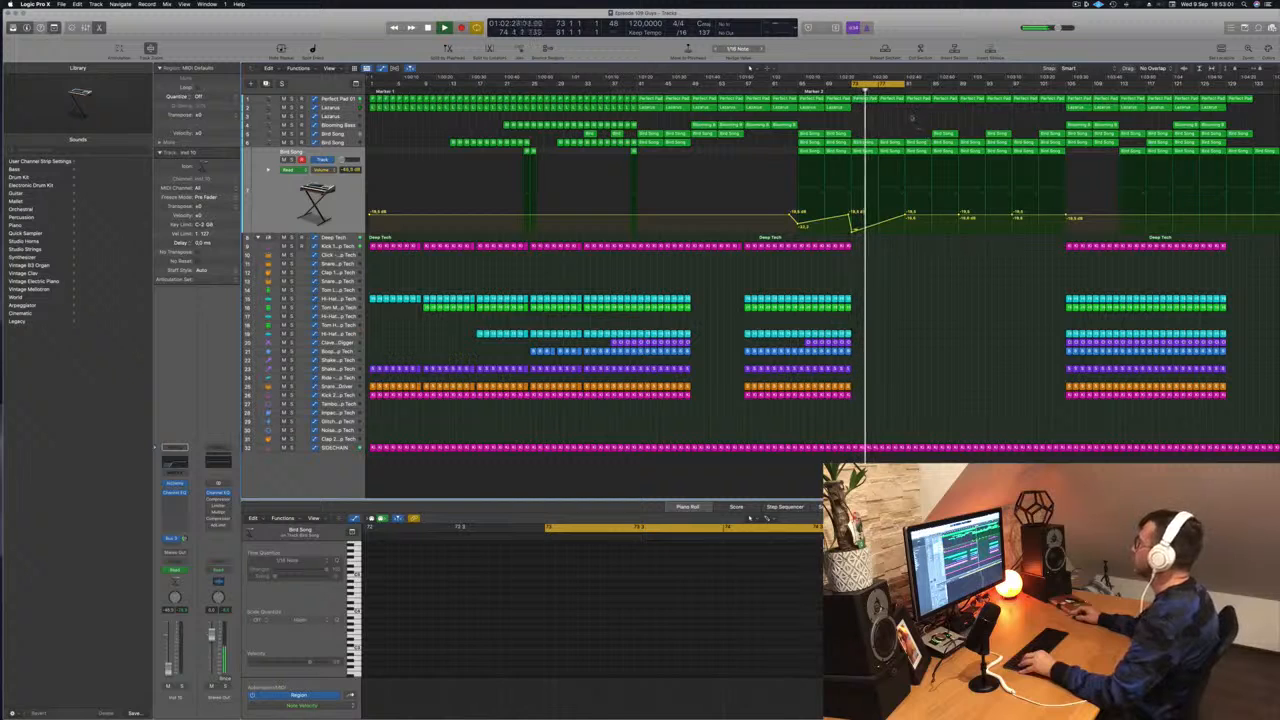
- Copy the Lazarus region from bar 105 to bar 81, and restart playback from bar 73
{"action": "left_click", "coordinate": [1077, 107]}
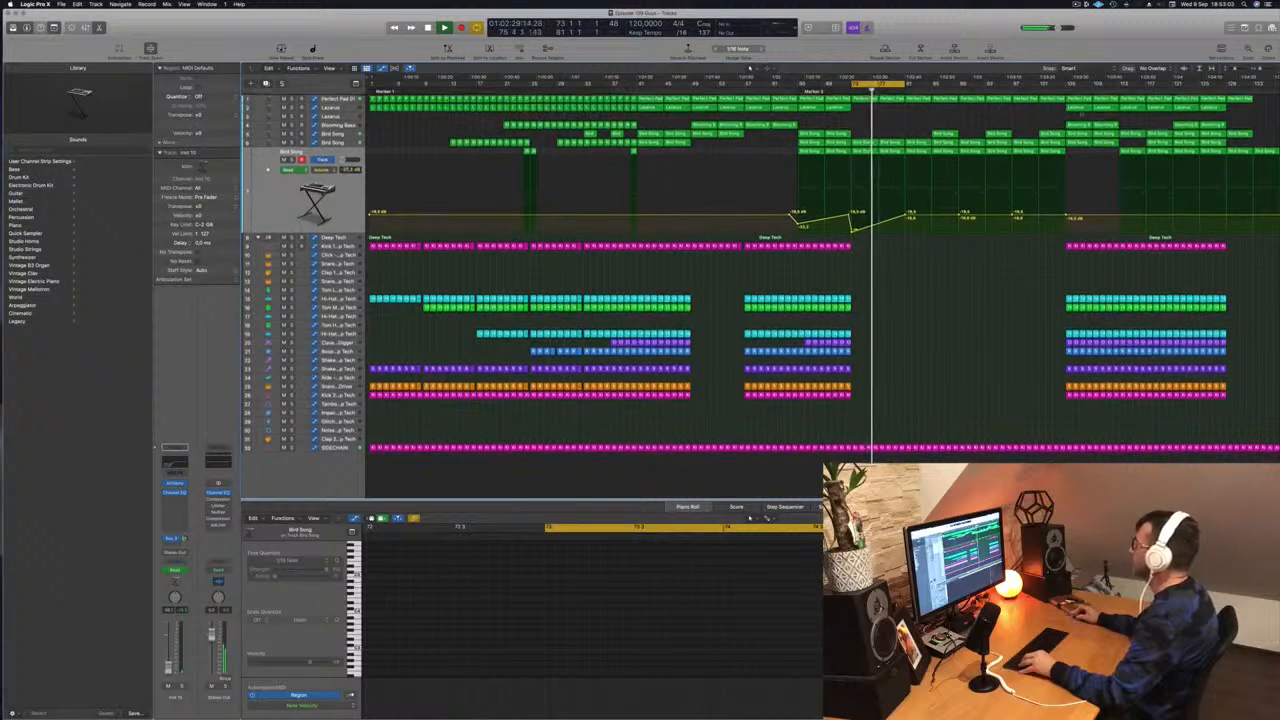
{"action": "left_click_drag", "start_coordinate": [1077, 108], "coordinate": [916, 112]}
{"action": "left_click", "coordinate": [876, 108]}
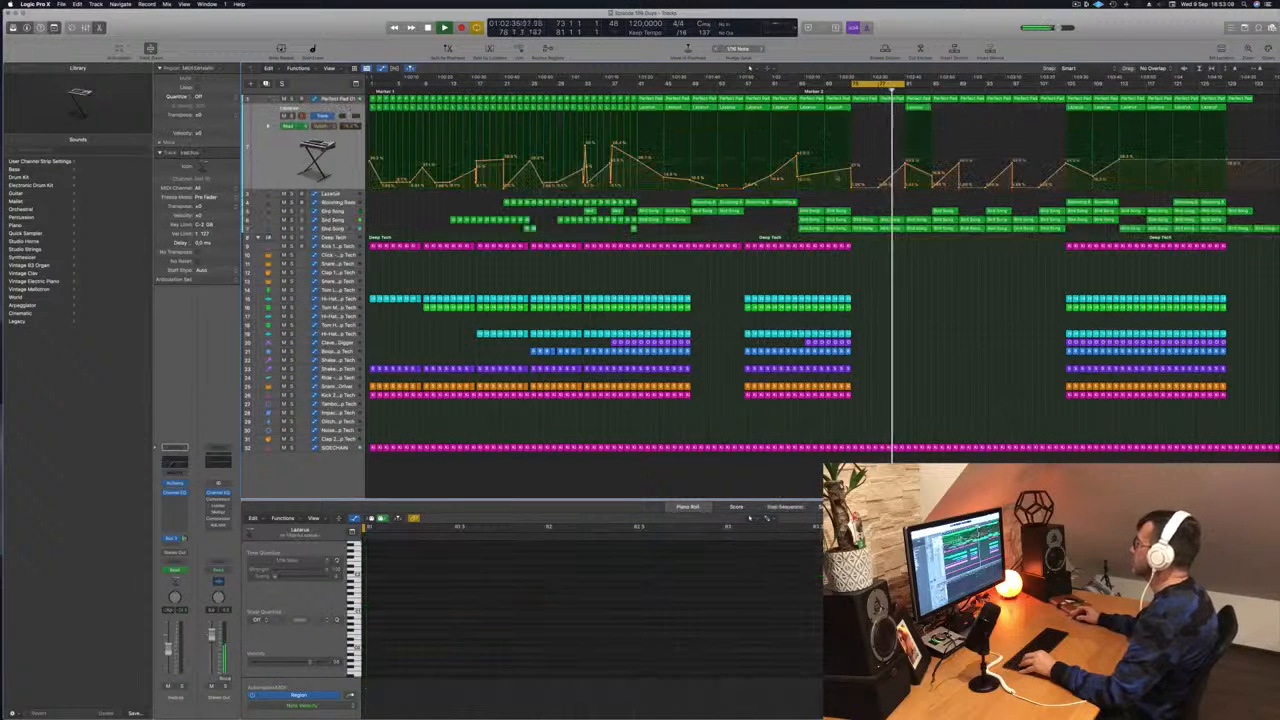
{"action": "key", "text": "space"}
{"action": "key", "text": "space"}
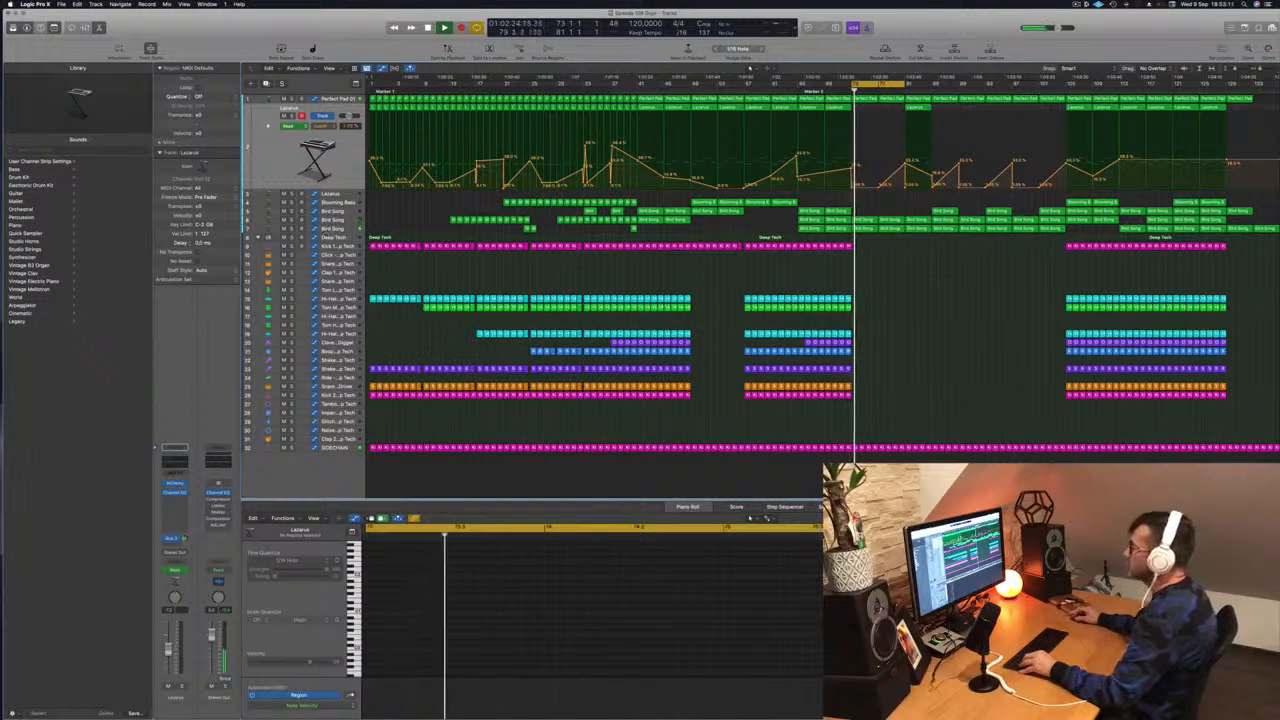
- Reshape the second Bird Song track's filter frequency automation to dip at bar 77 and rise back to the top by bar 81
{"action": "left_click", "coordinate": [333, 220]}
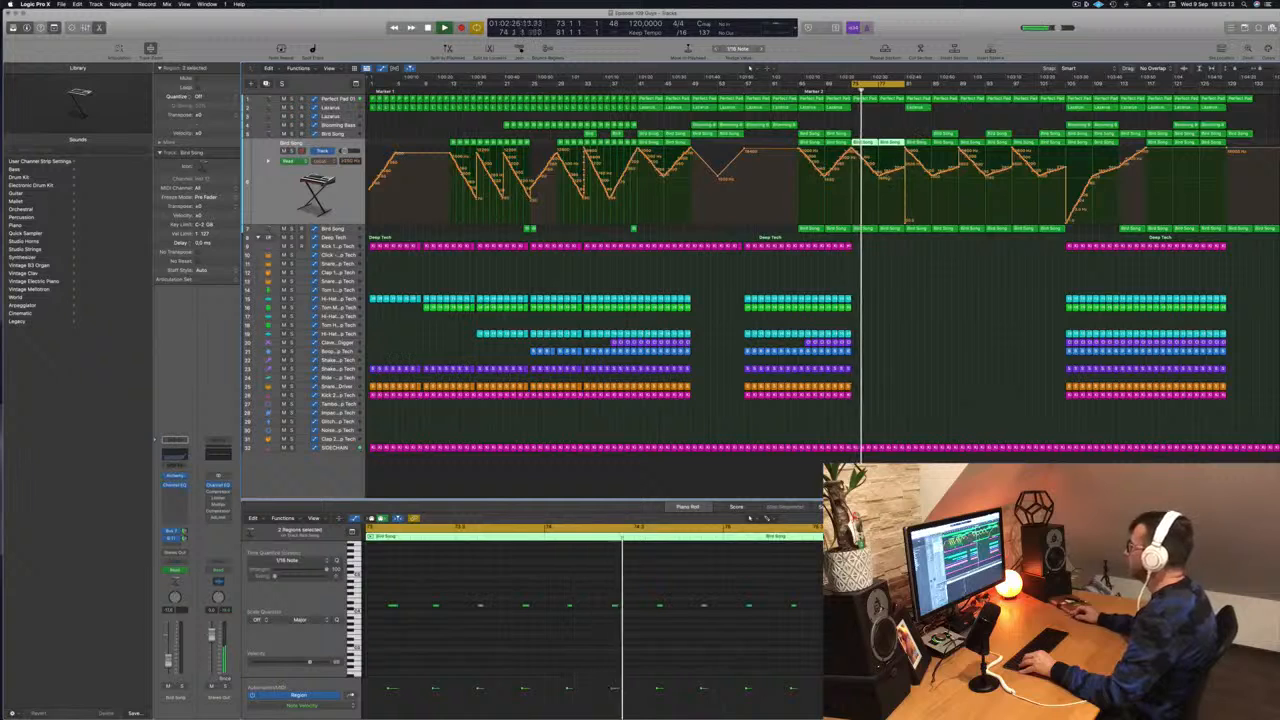
{"action": "left_click_drag", "start_coordinate": [881, 176], "coordinate": [884, 176]}
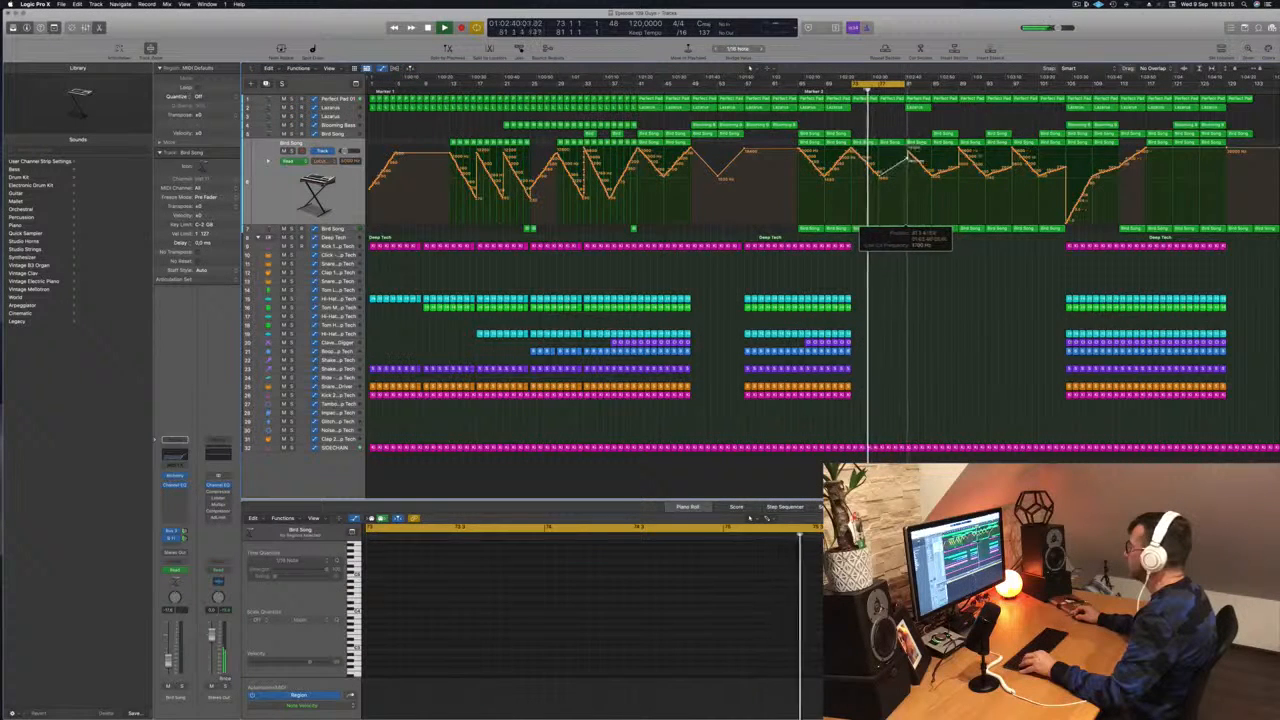
{"action": "left_click_drag", "start_coordinate": [908, 222], "coordinate": [908, 148]}
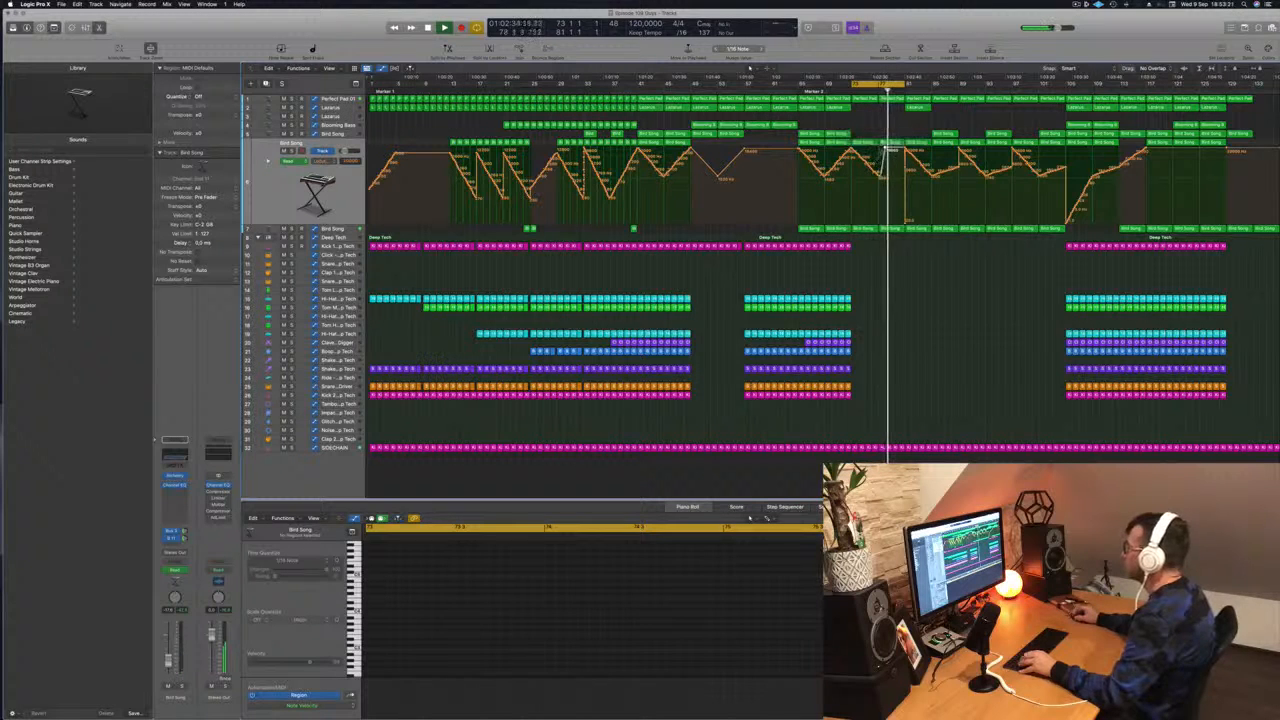
{"action": "key", "text": "space"}
{"action": "key", "text": "space"}
{"action": "left_click_drag", "start_coordinate": [885, 149], "coordinate": [880, 149]}
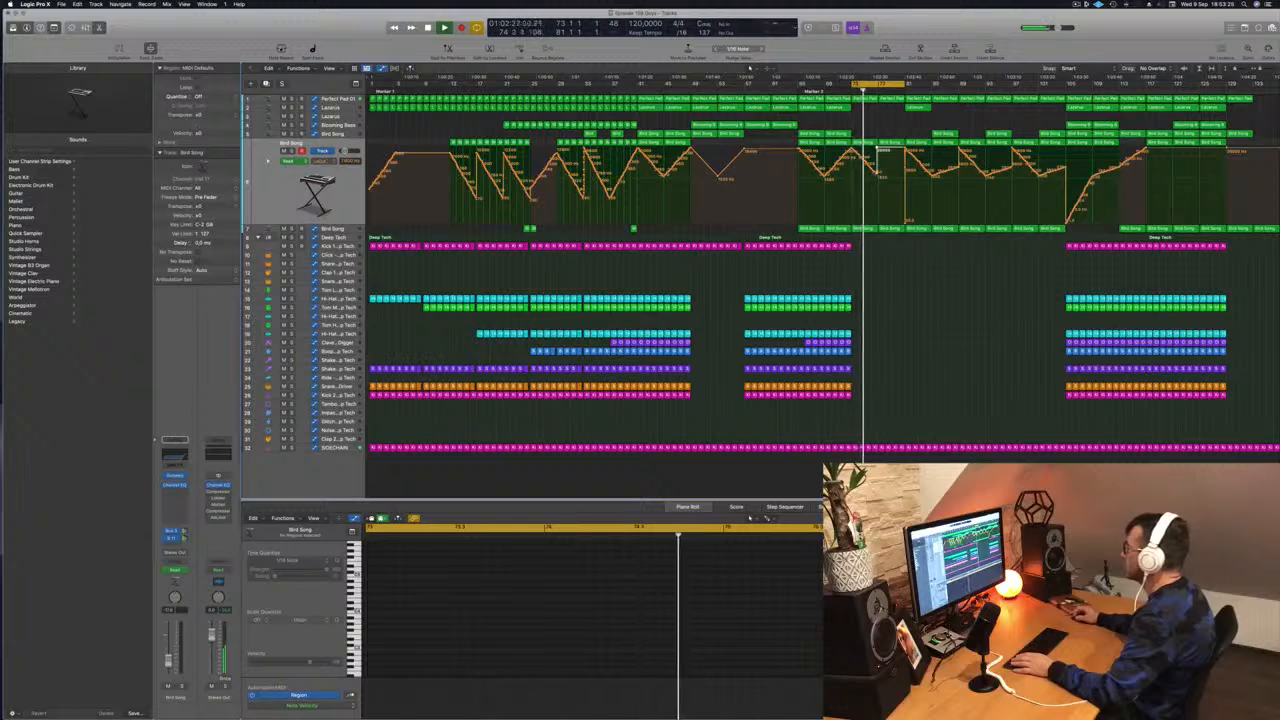
{"action": "left_click_drag", "start_coordinate": [877, 175], "coordinate": [870, 175]}
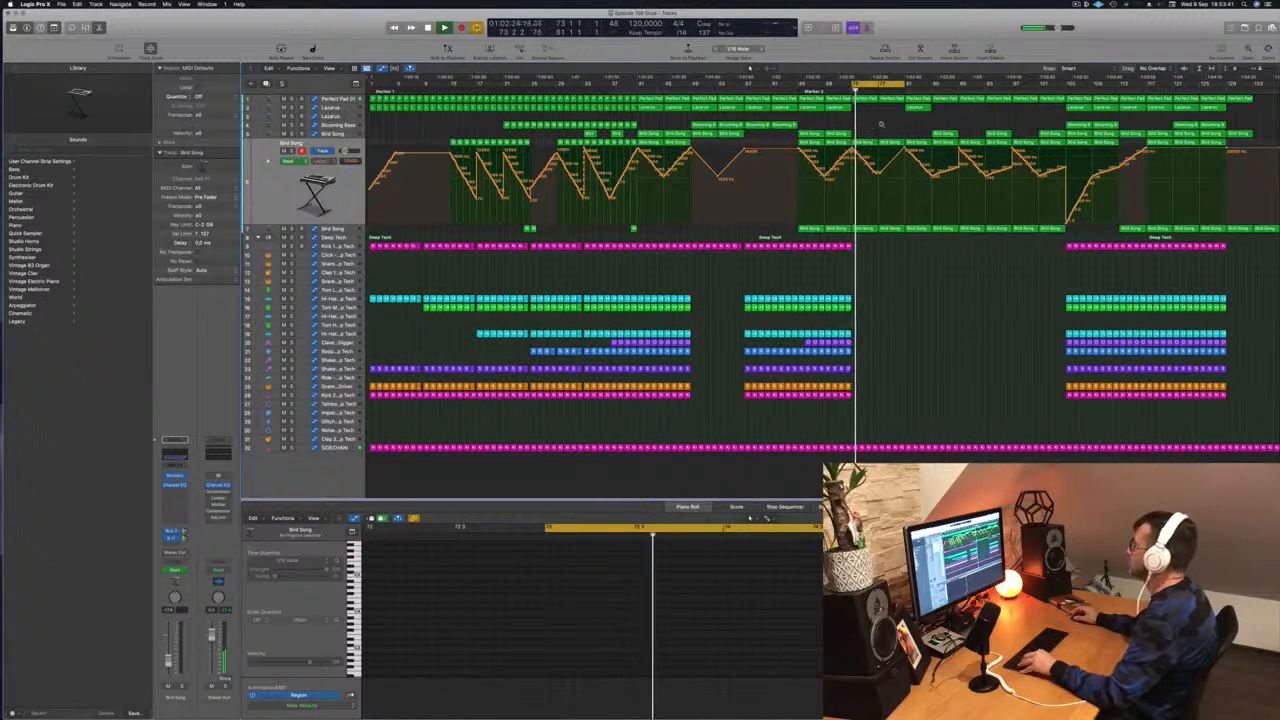
- Extend the cycle range to cover bars 73 to 89 and audition the break
{"action": "left_click_drag", "start_coordinate": [904, 85], "coordinate": [958, 94]}
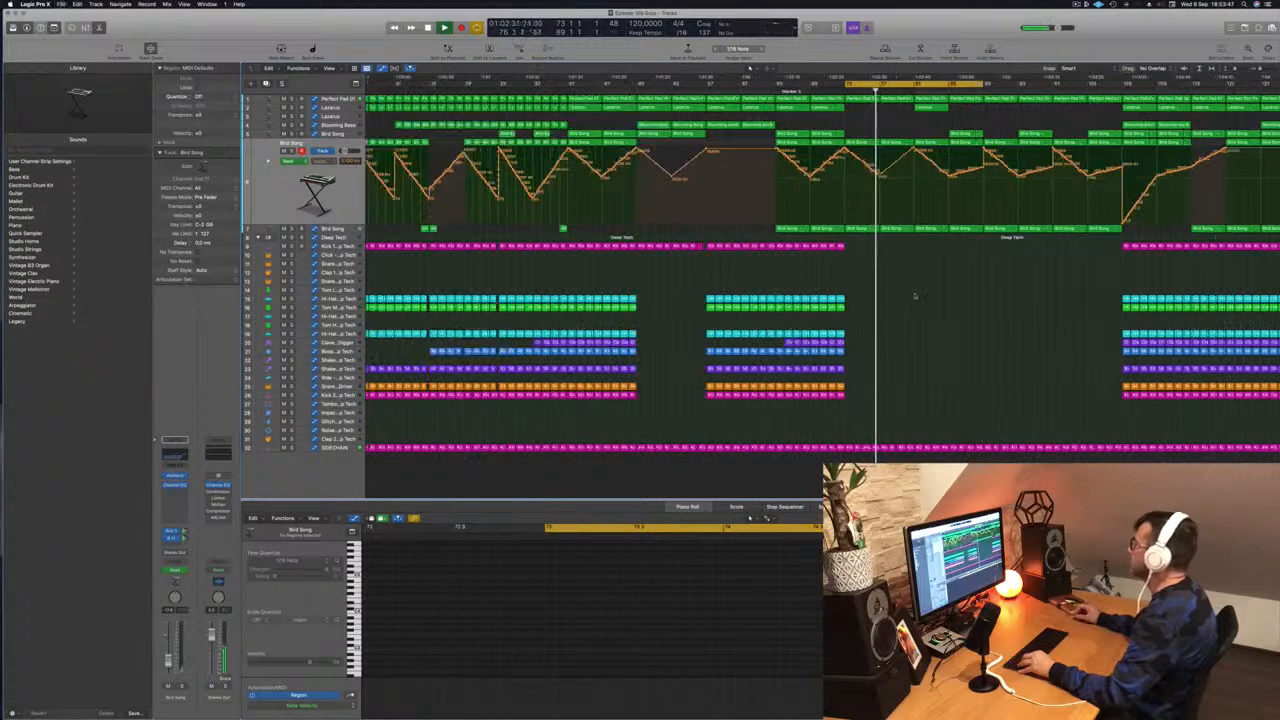
{"action": "key", "text": "super+Right"}
{"action": "key", "text": "super+Right"}
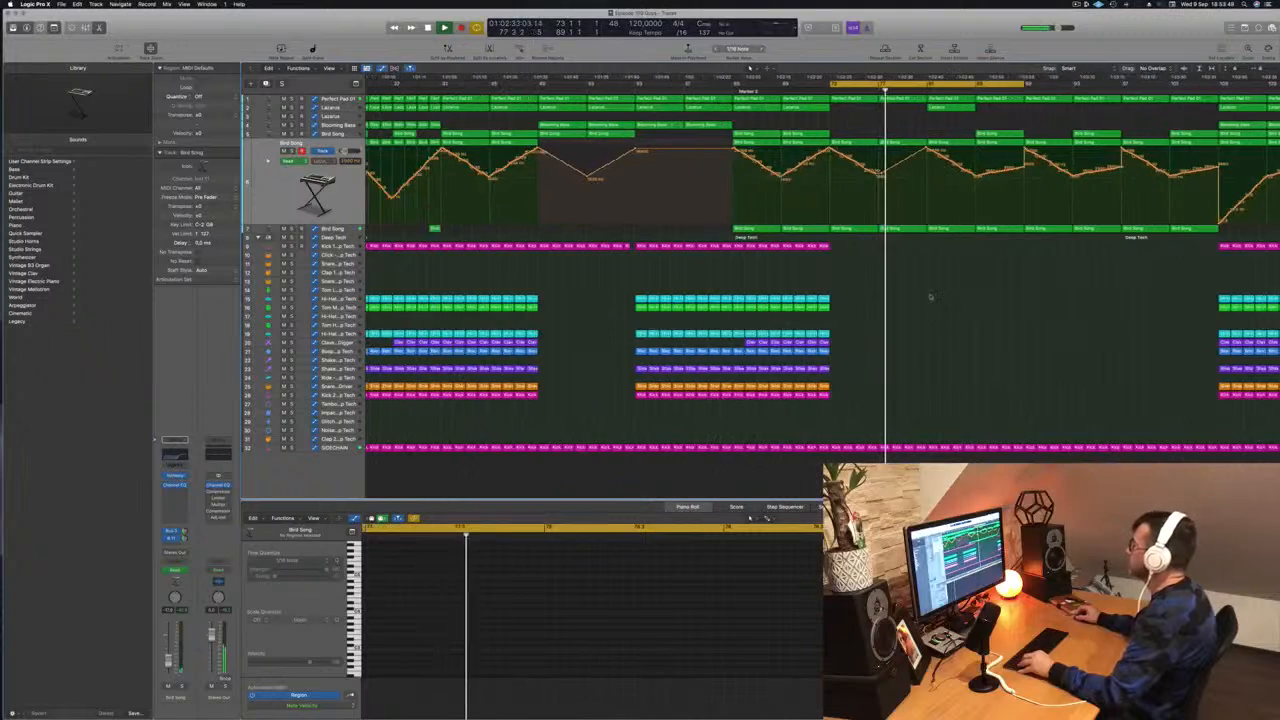
{"action": "key", "text": "super+Left"}
{"action": "key", "text": "super+Left"}
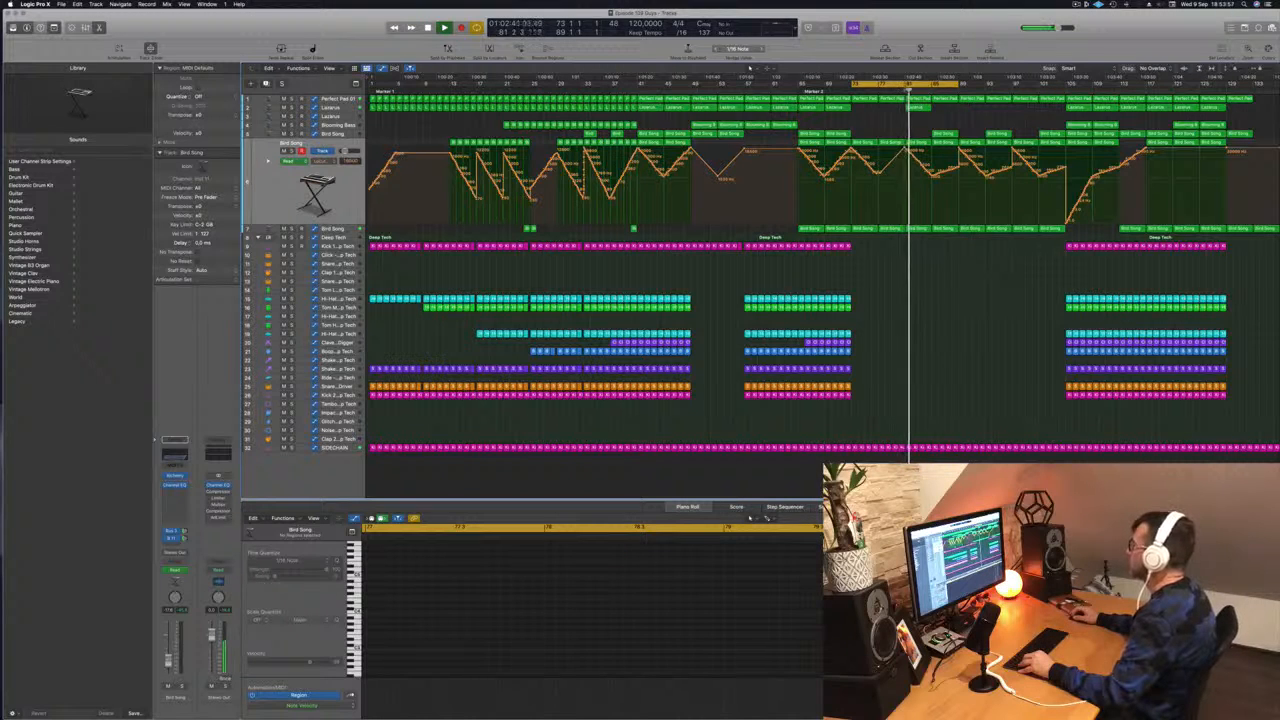
- Delete the Lazarus region at bar 81 and the first and second Bird Song tracks' regions in bars 81 to 89
{"action": "left_click", "coordinate": [918, 109]}
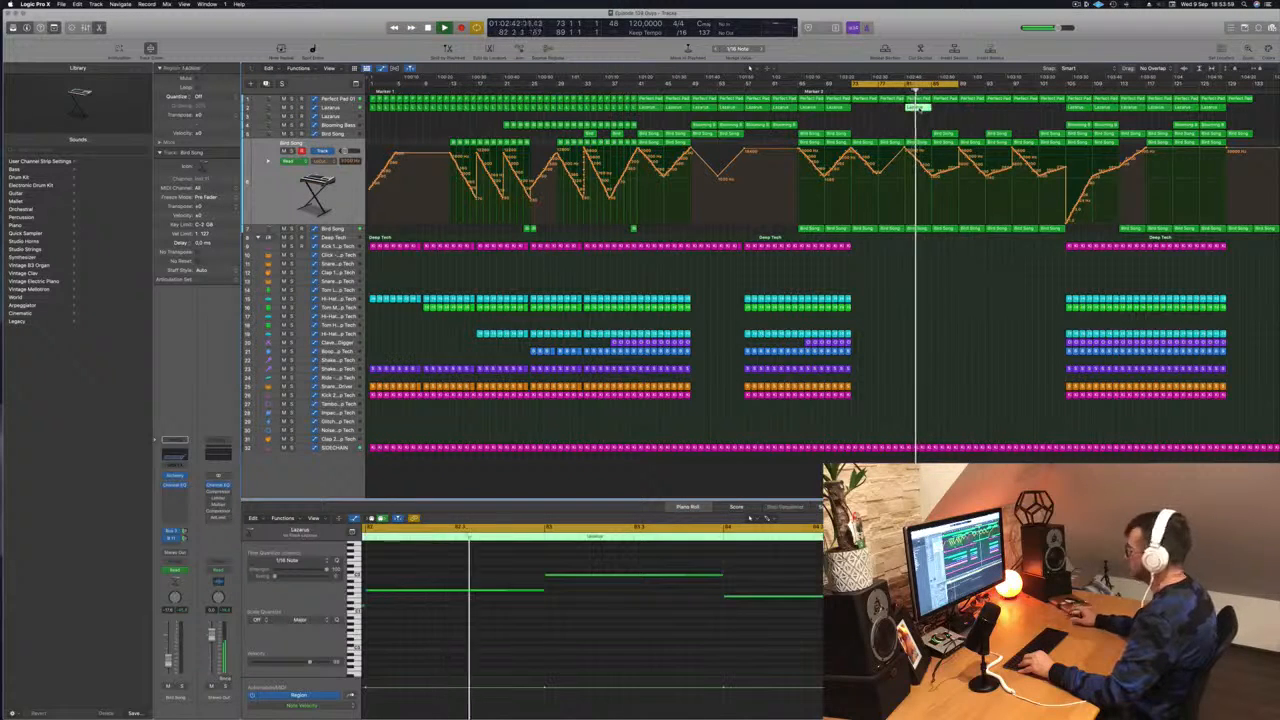
{"action": "key", "text": "Delete"}
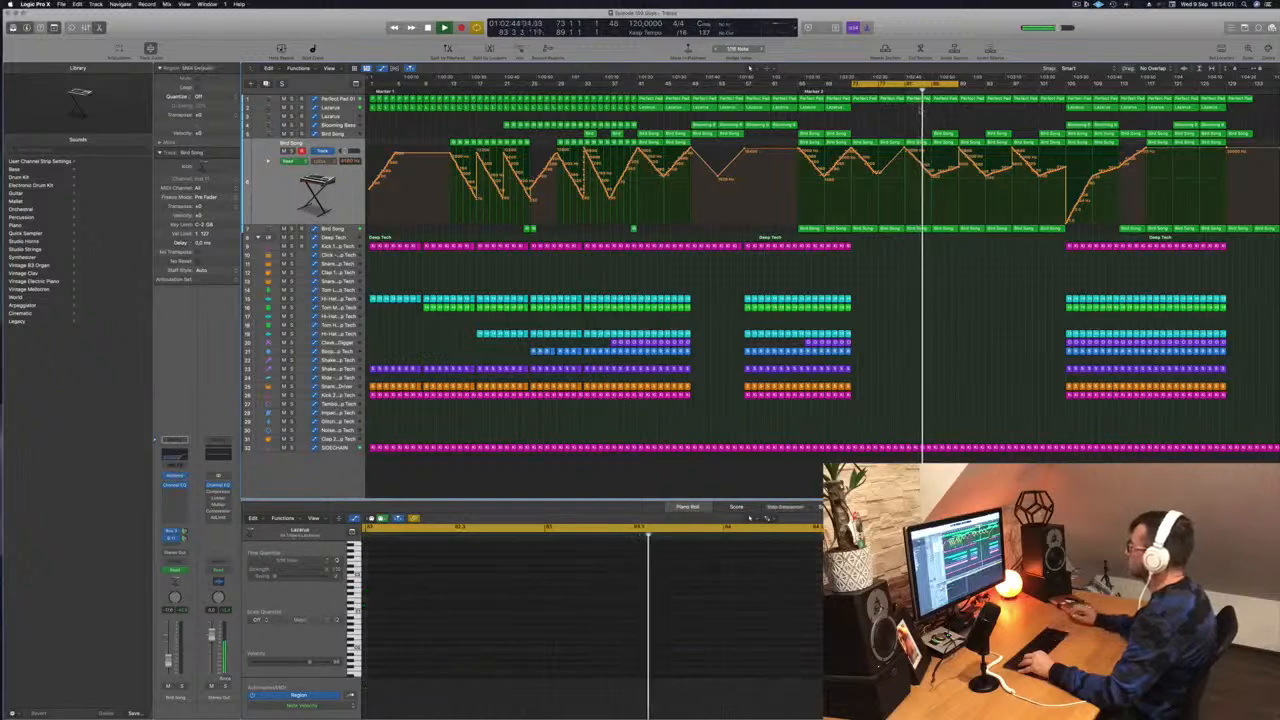
{"action": "left_click", "coordinate": [916, 143]}
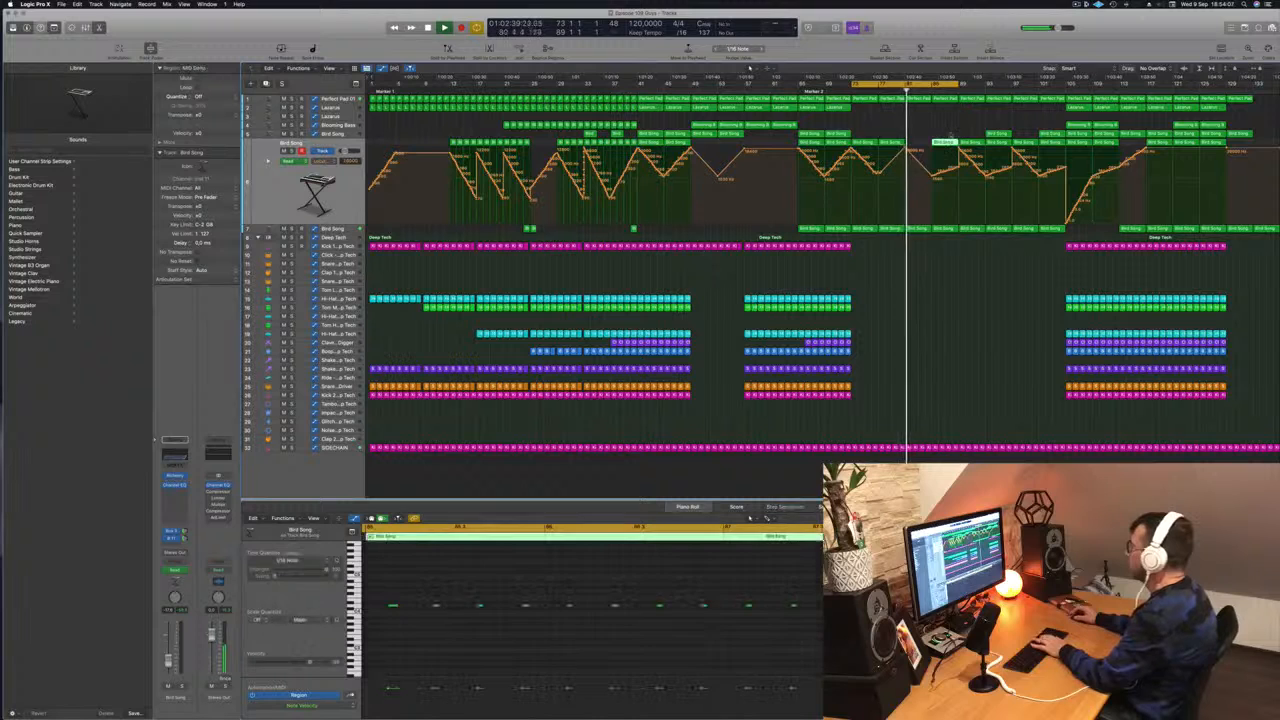
- Raise the third Bird Song track's volume automation point at bar 81
{"action": "left_click", "coordinate": [344, 229]}
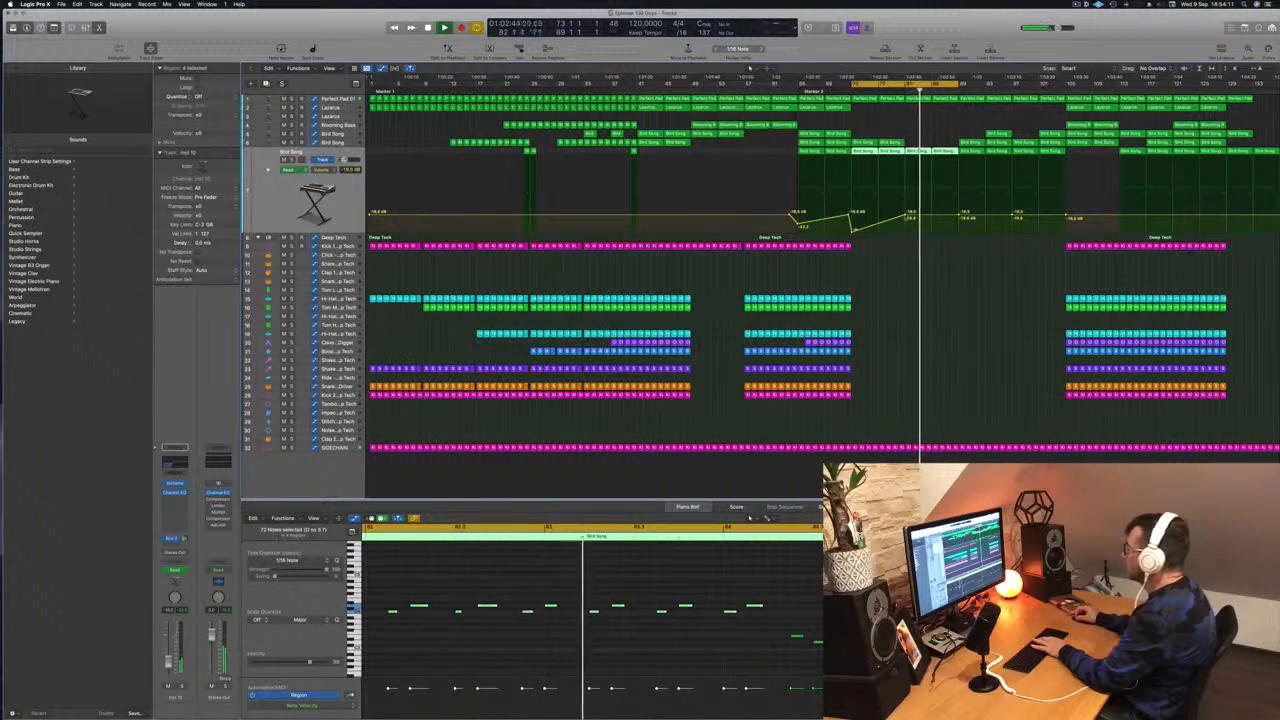
{"action": "left_click_drag", "start_coordinate": [906, 215], "coordinate": [906, 209]}
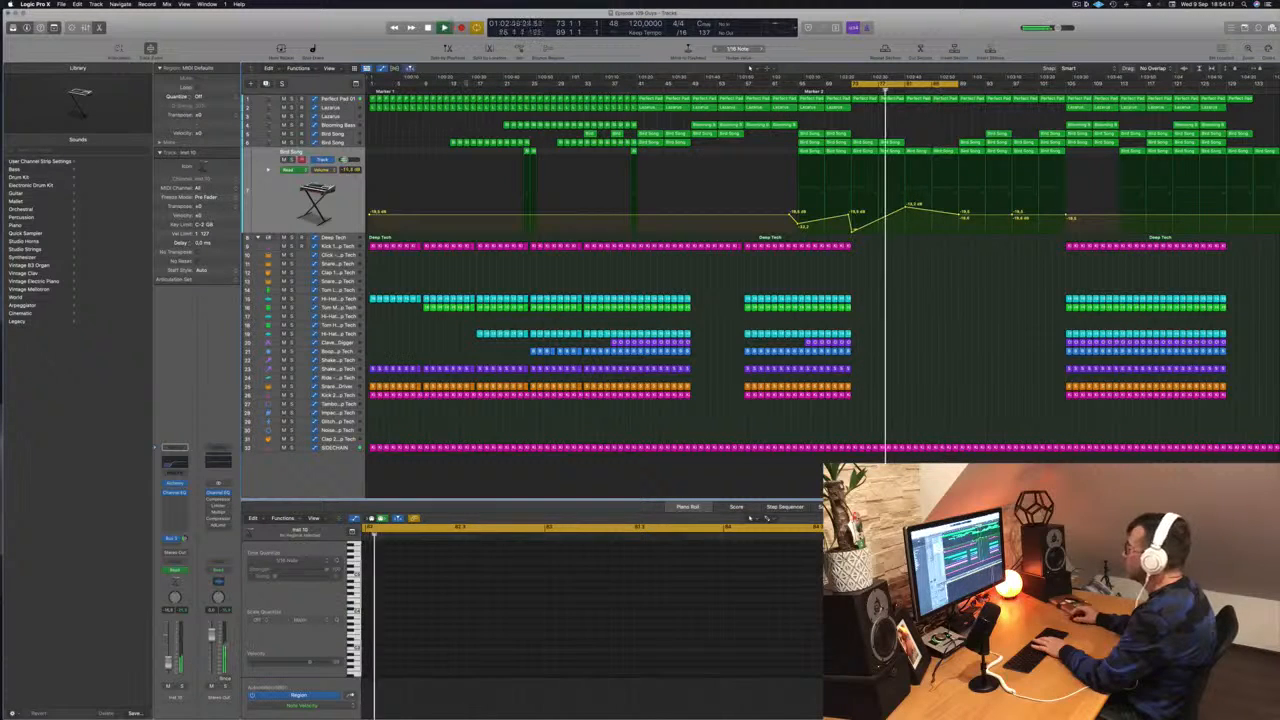
- Flatten Perfect Pad 01's cutoff automation at a low level from bar 81 to bar 89
{"action": "left_click", "coordinate": [925, 98]}
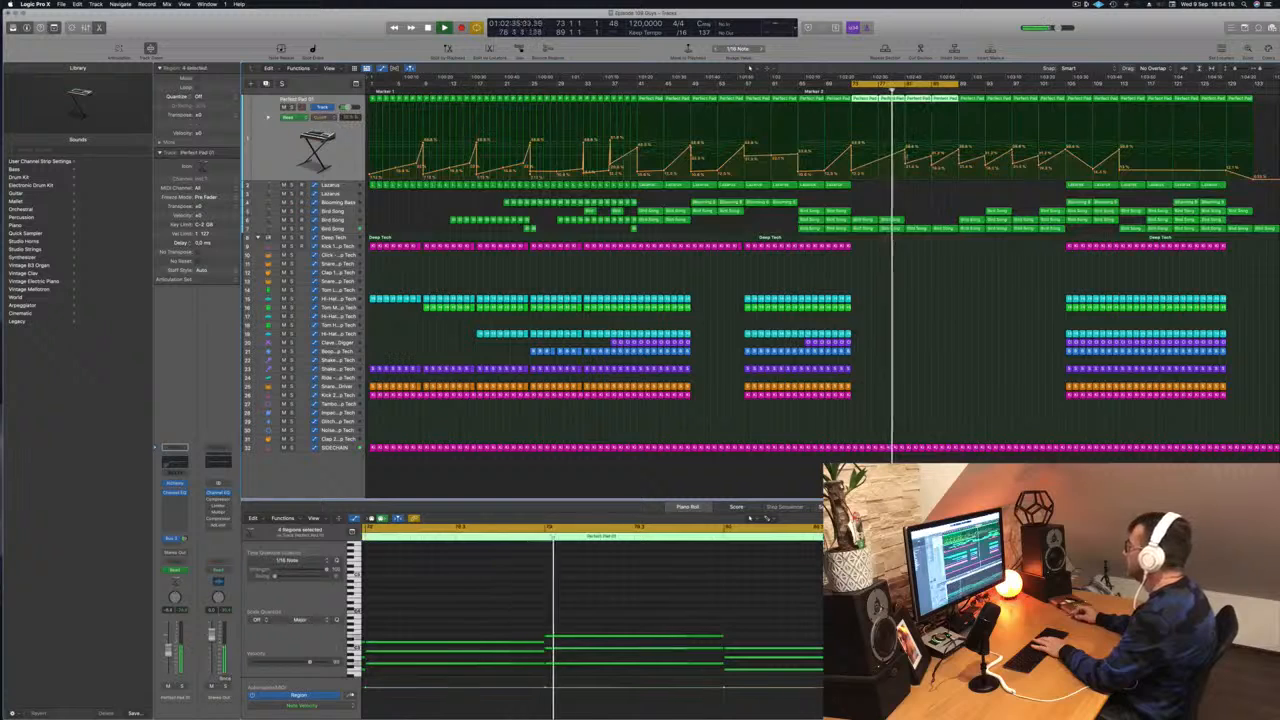
{"action": "left_click_drag", "start_coordinate": [905, 172], "coordinate": [906, 169]}
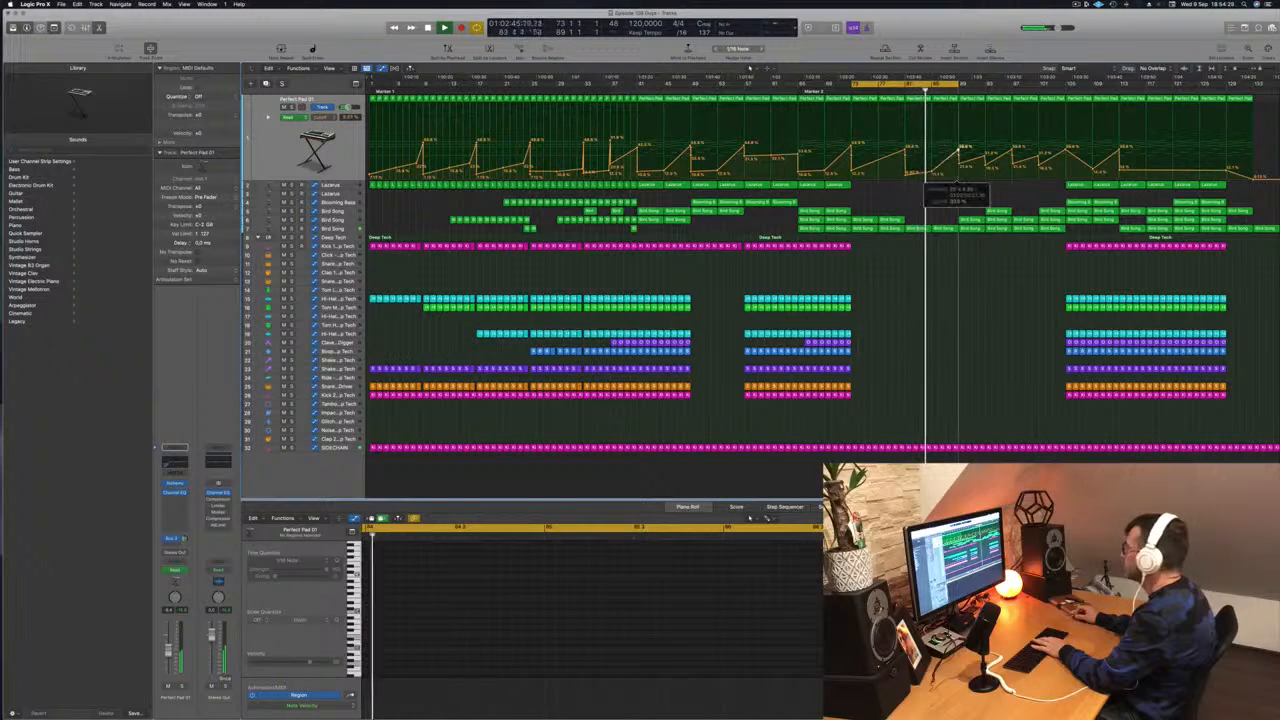
{"action": "left_click_drag", "start_coordinate": [958, 150], "coordinate": [958, 173]}
- Copy the Lazarus region from bar 105 to bar 85 and adjust the Cutoff Decay in the track's Alchemy instrument
{"action": "left_click", "coordinate": [1079, 186]}
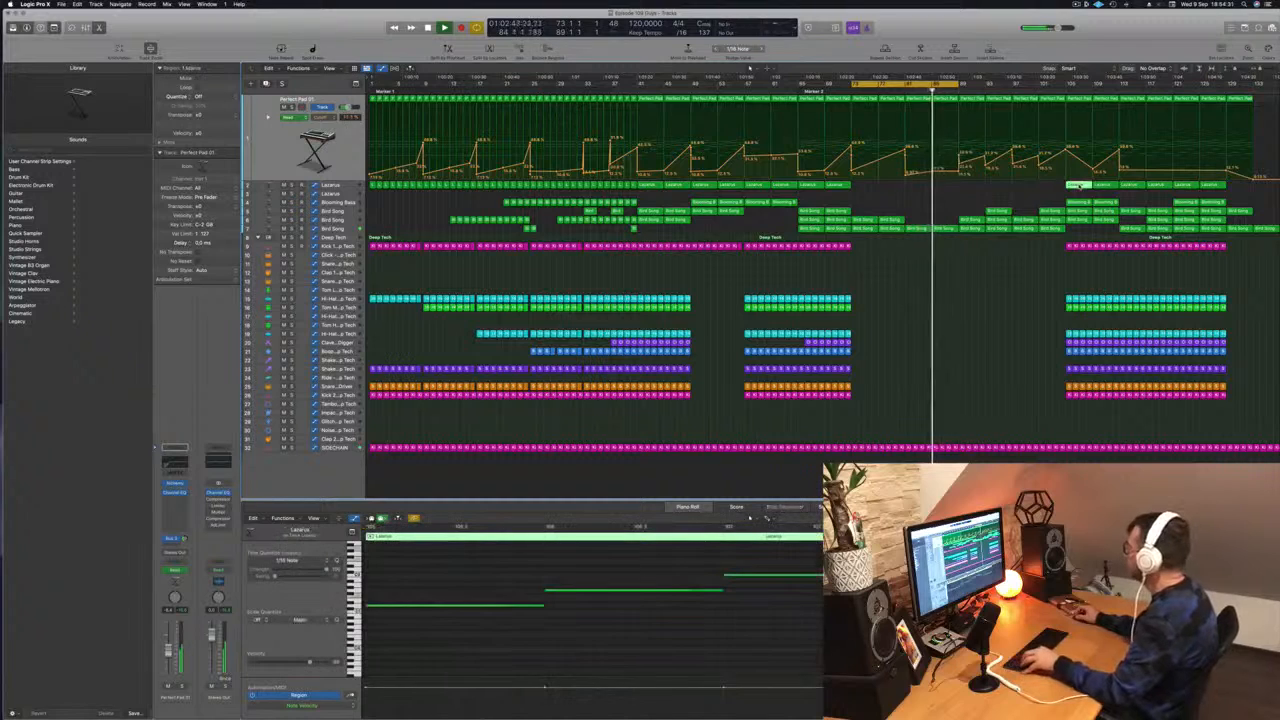
{"action": "left_click_drag", "start_coordinate": [1079, 186], "coordinate": [945, 187]}
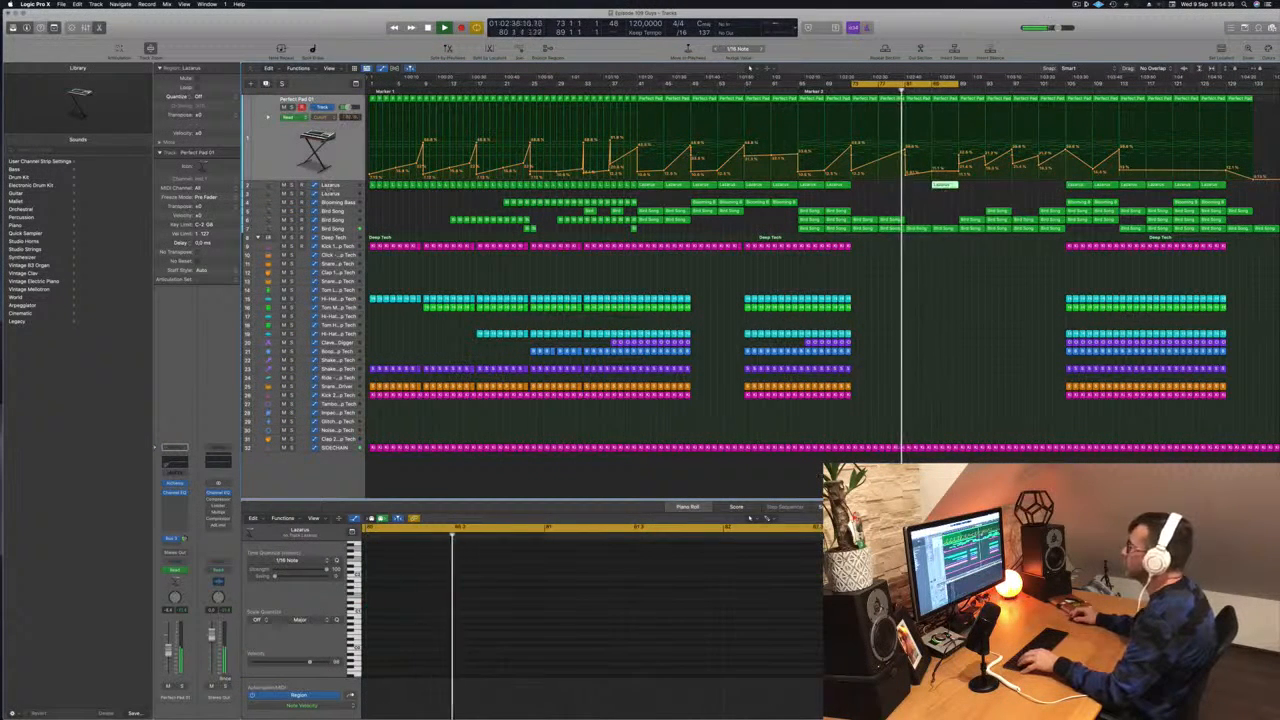
{"action": "key", "text": "Down"}
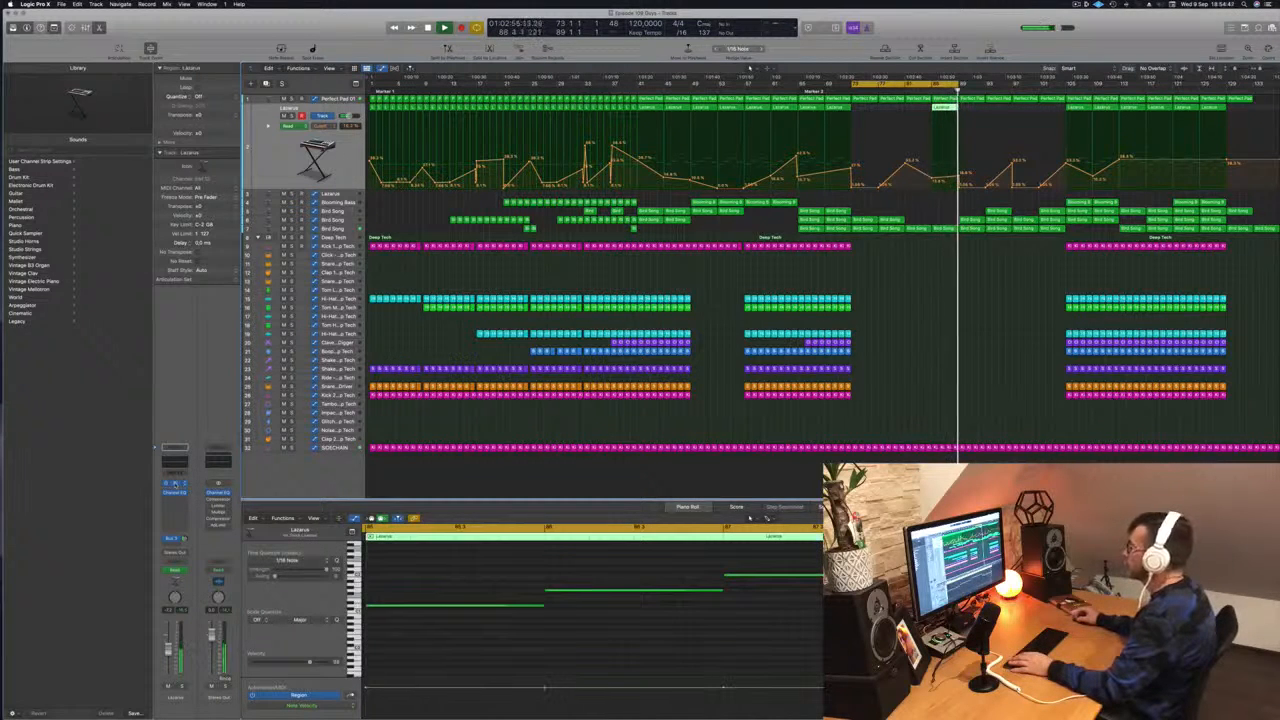
{"action": "left_click", "coordinate": [175, 490]}
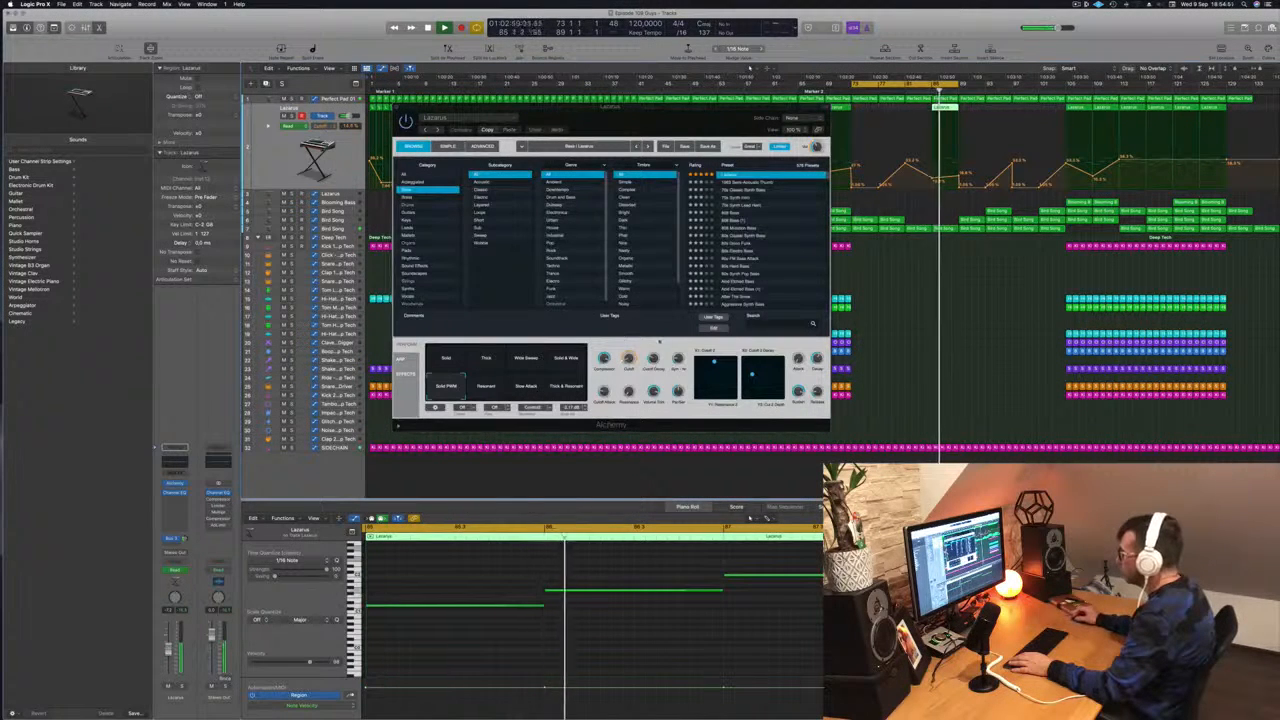
{"action": "left_click_drag", "start_coordinate": [653, 358], "coordinate": [654, 379]}
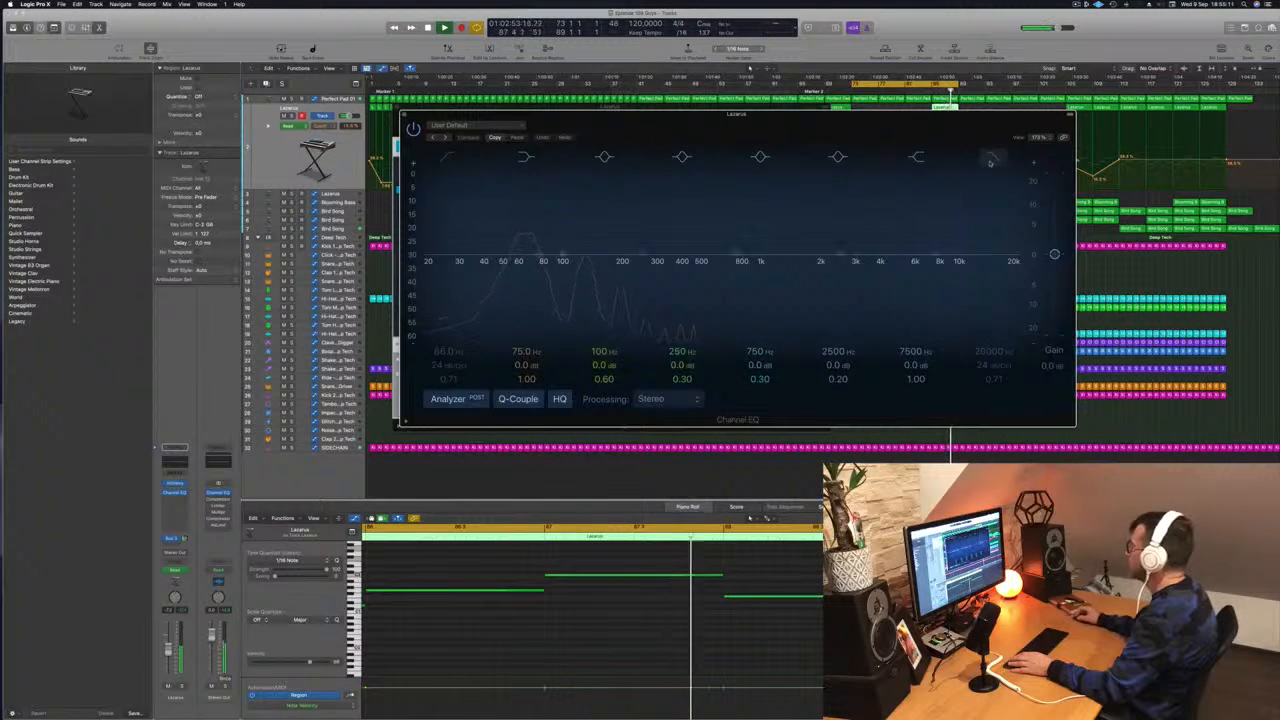
- Enable a high-cut filter at 440 Hz with a 36 dB/Oct slope in the Lazarus track's Channel EQ and close the plug-in windows
{"action": "left_click", "coordinate": [990, 160]}
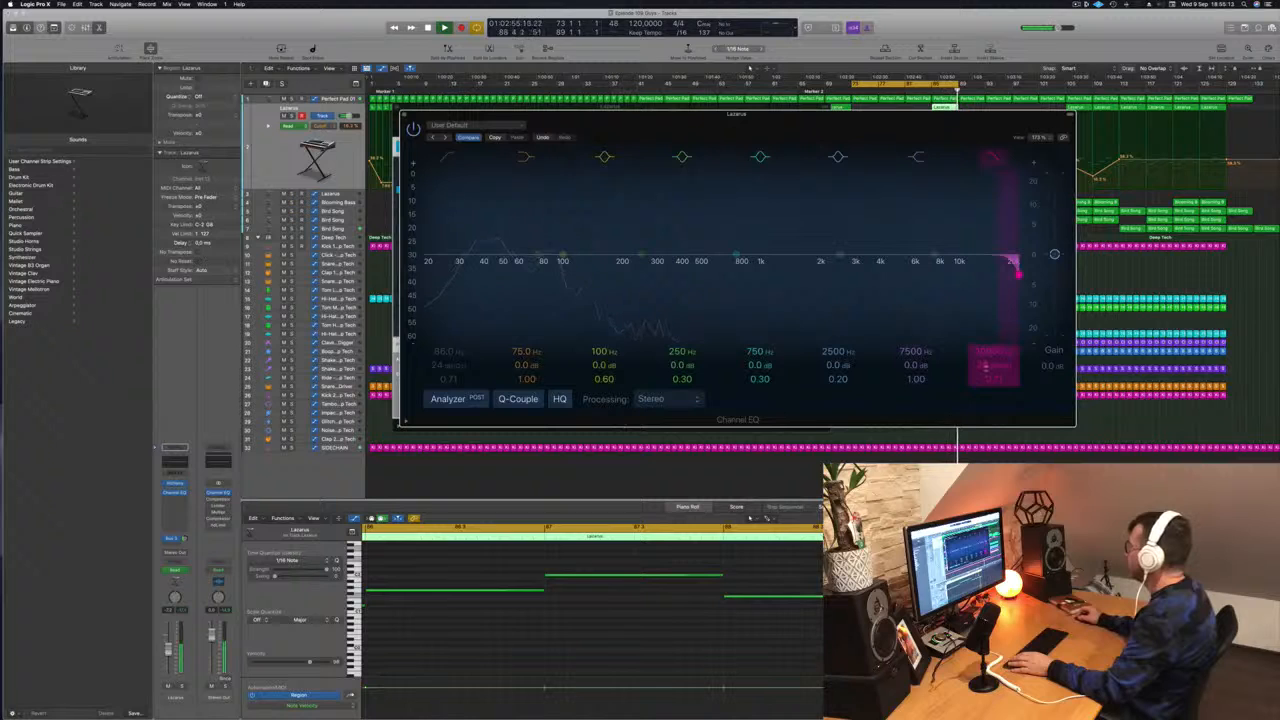
{"action": "left_click_drag", "start_coordinate": [1018, 273], "coordinate": [689, 274]}
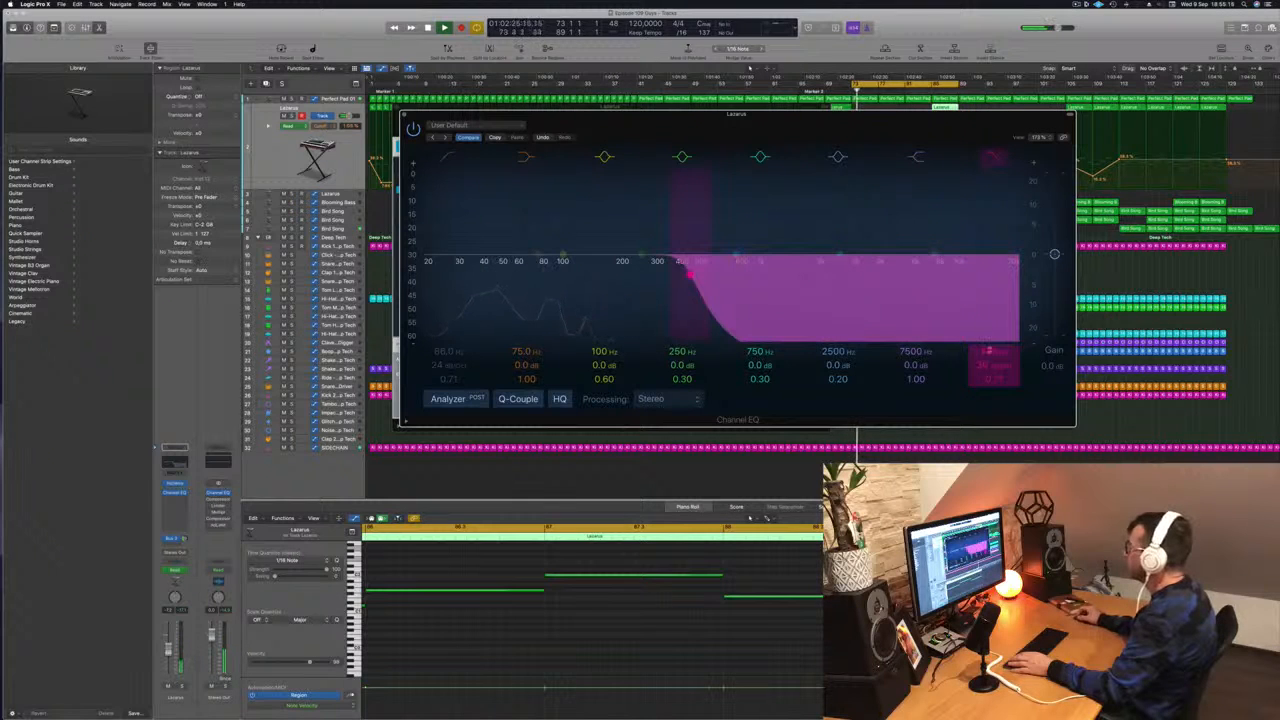
{"action": "key", "text": "space"}
{"action": "key", "text": "space"}
{"action": "left_click_drag", "start_coordinate": [915, 114], "coordinate": [622, 188]}
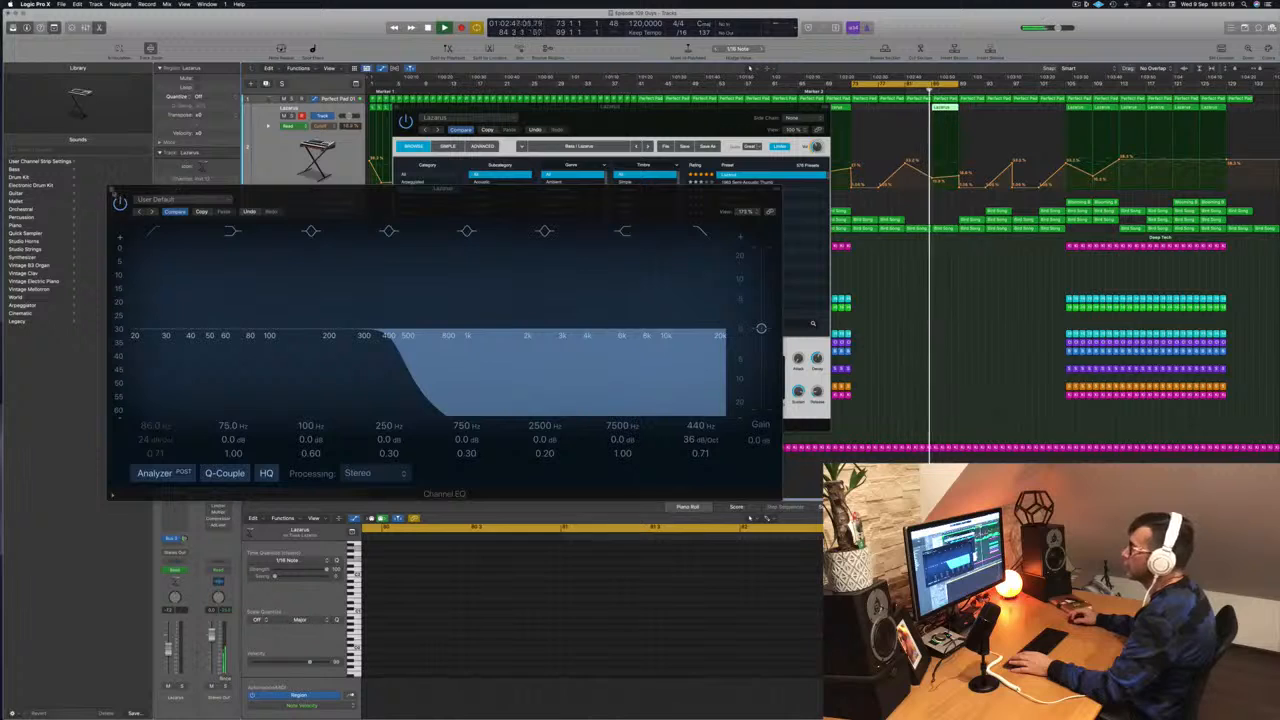
{"action": "left_click", "coordinate": [113, 190]}
{"action": "left_click_drag", "start_coordinate": [681, 119], "coordinate": [654, 131]}
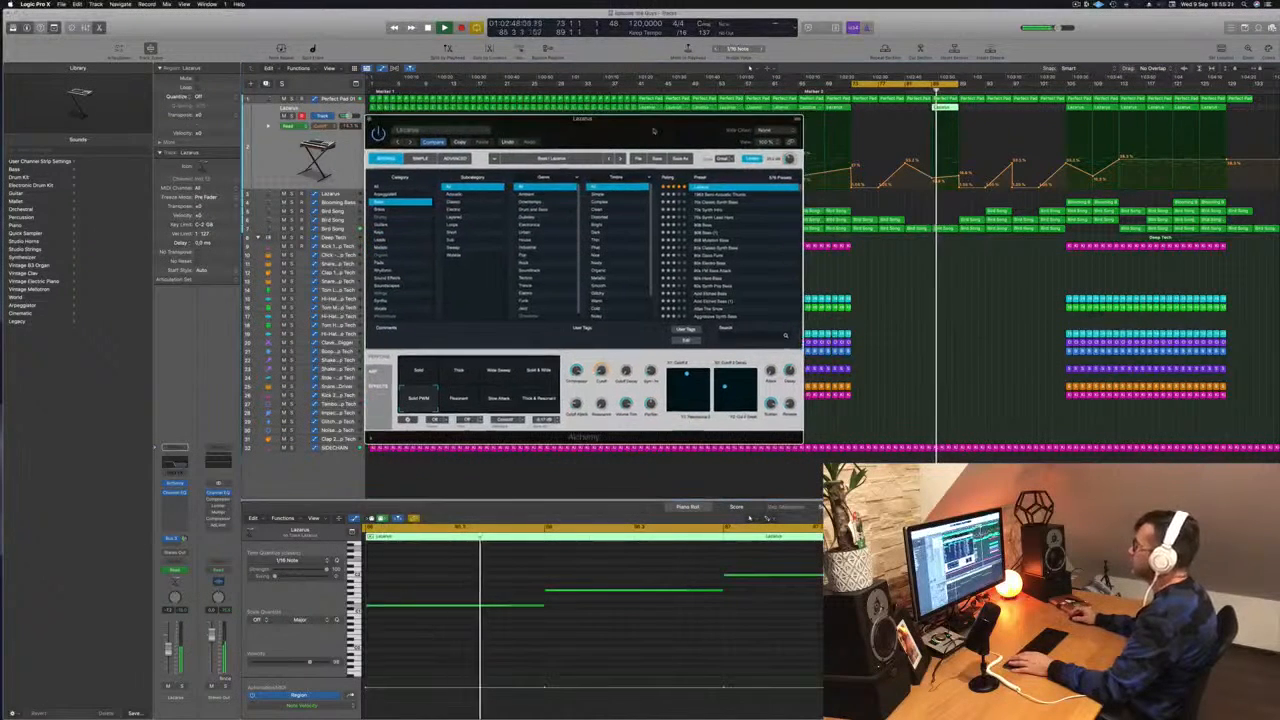
{"action": "key", "text": "super+w"}
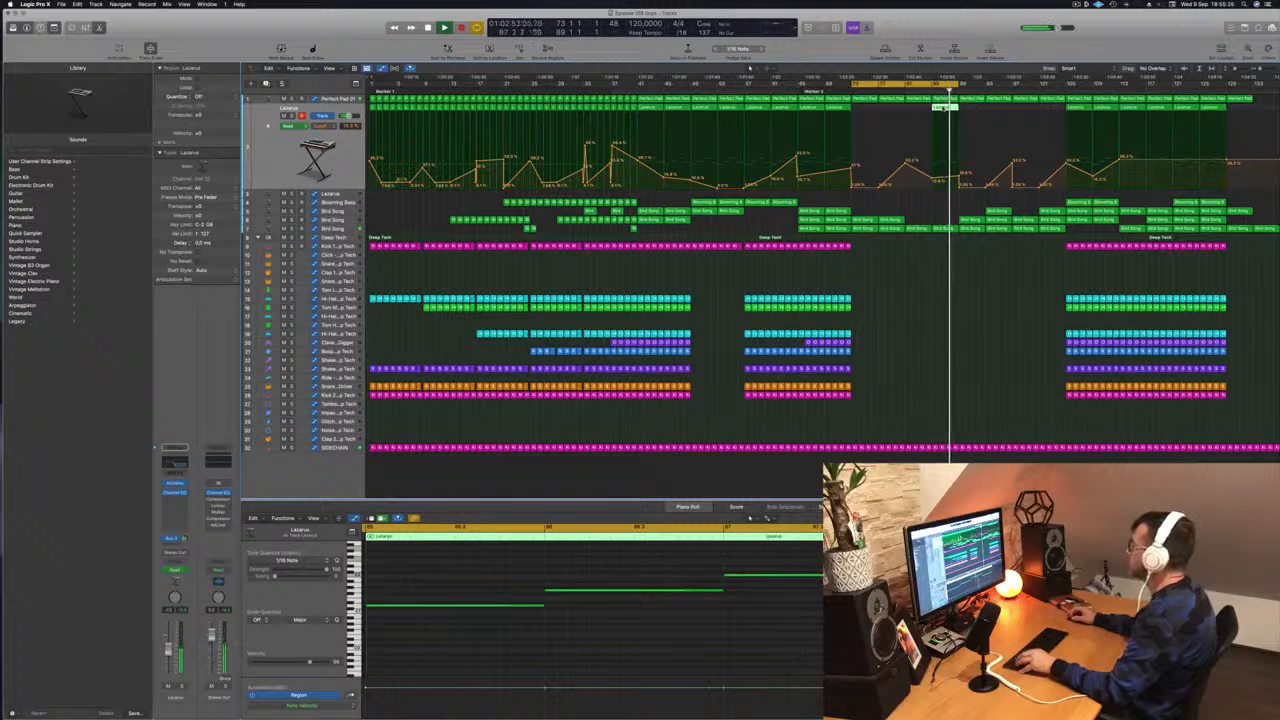
- Extend the cycle range to bar 105, and copy the Lazarus region to bar 89 with its cutoff automation adjusted there
{"action": "left_click_drag", "start_coordinate": [958, 84], "coordinate": [1068, 86]}
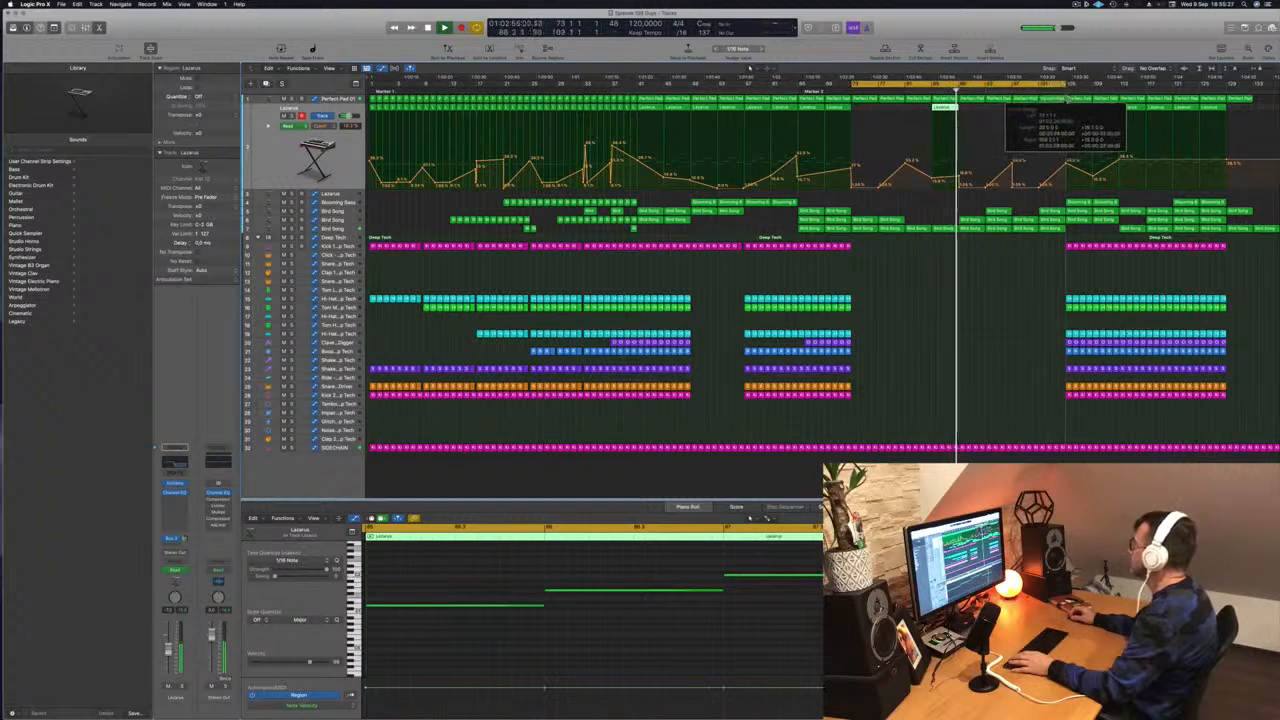
{"action": "left_click_drag", "start_coordinate": [941, 110], "coordinate": [967, 117]}
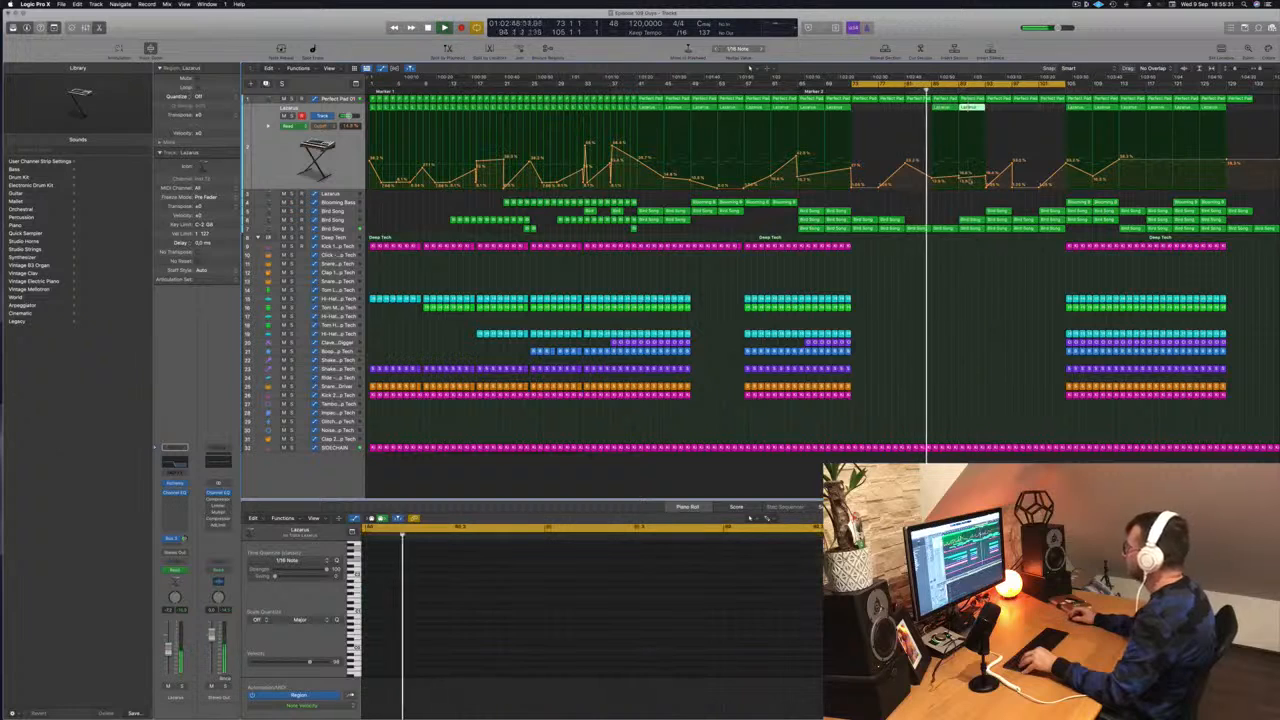
{"action": "left_click", "coordinate": [961, 179]}
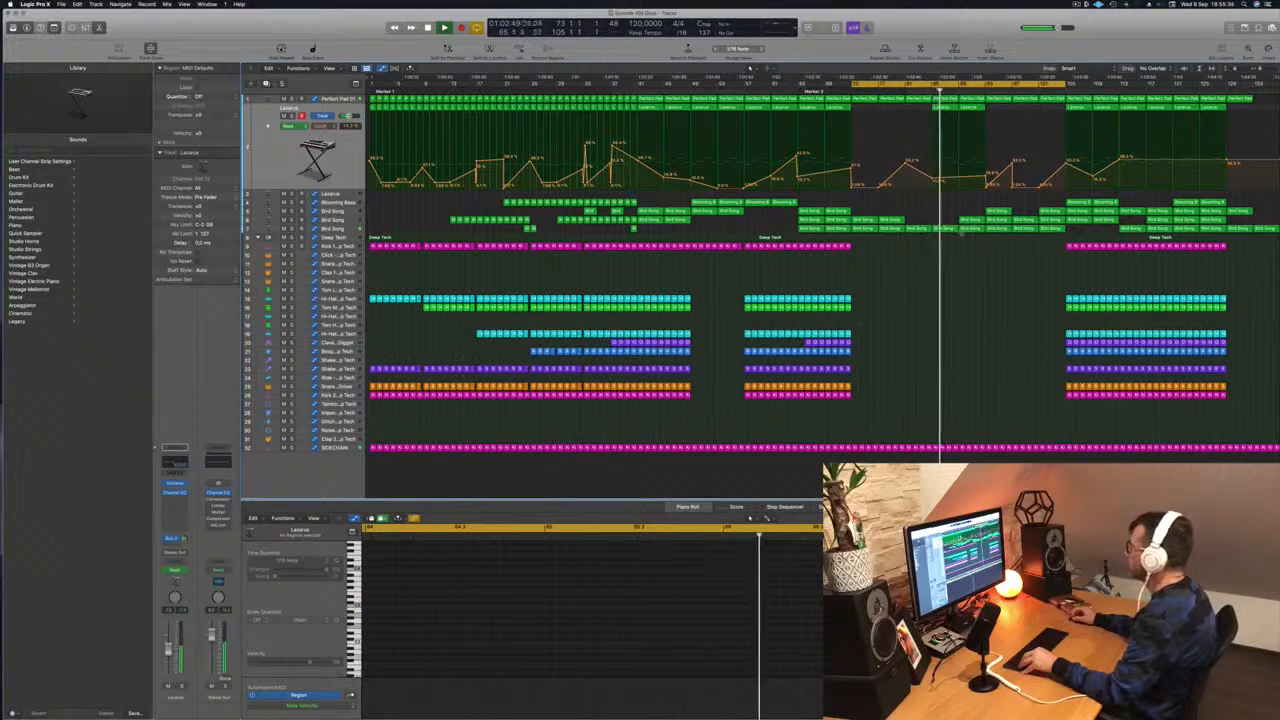
- Set a low-cut filter at 197 Hz with a 24 dB/Oct slope in the third Bird Song track's Channel EQ
{"action": "left_click", "coordinate": [339, 229]}
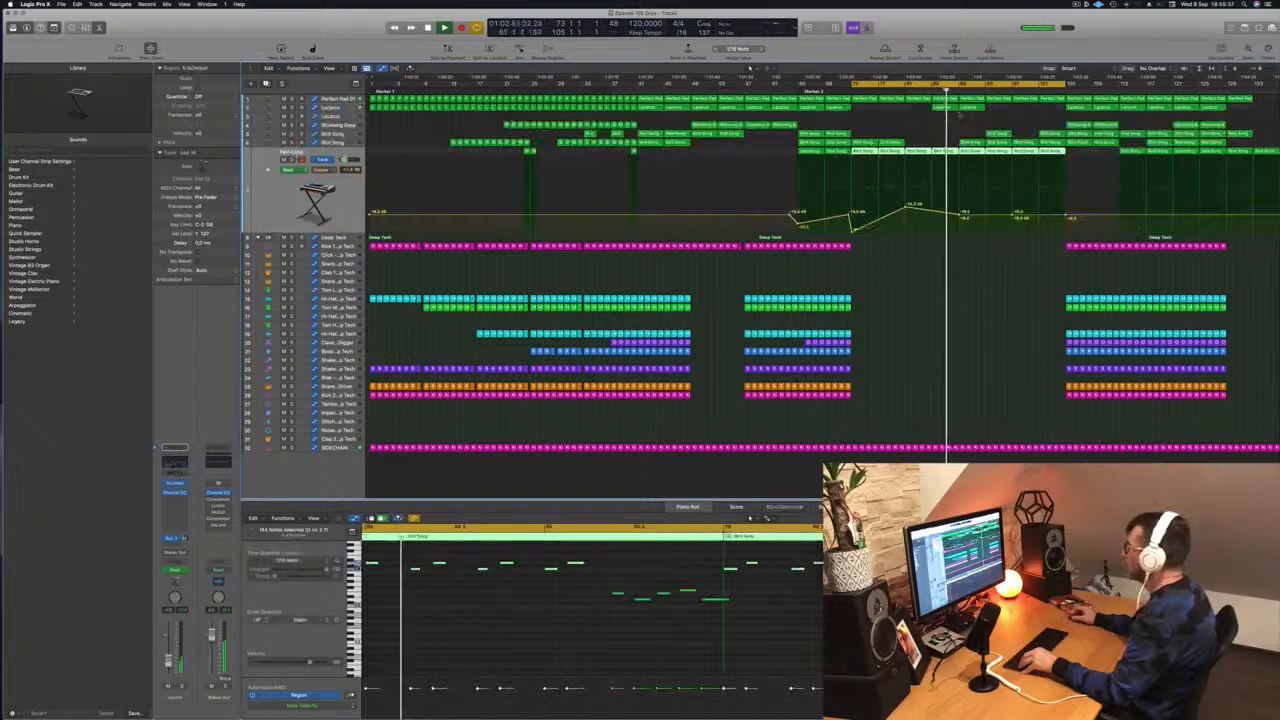
{"action": "key", "text": "shift+comma"}
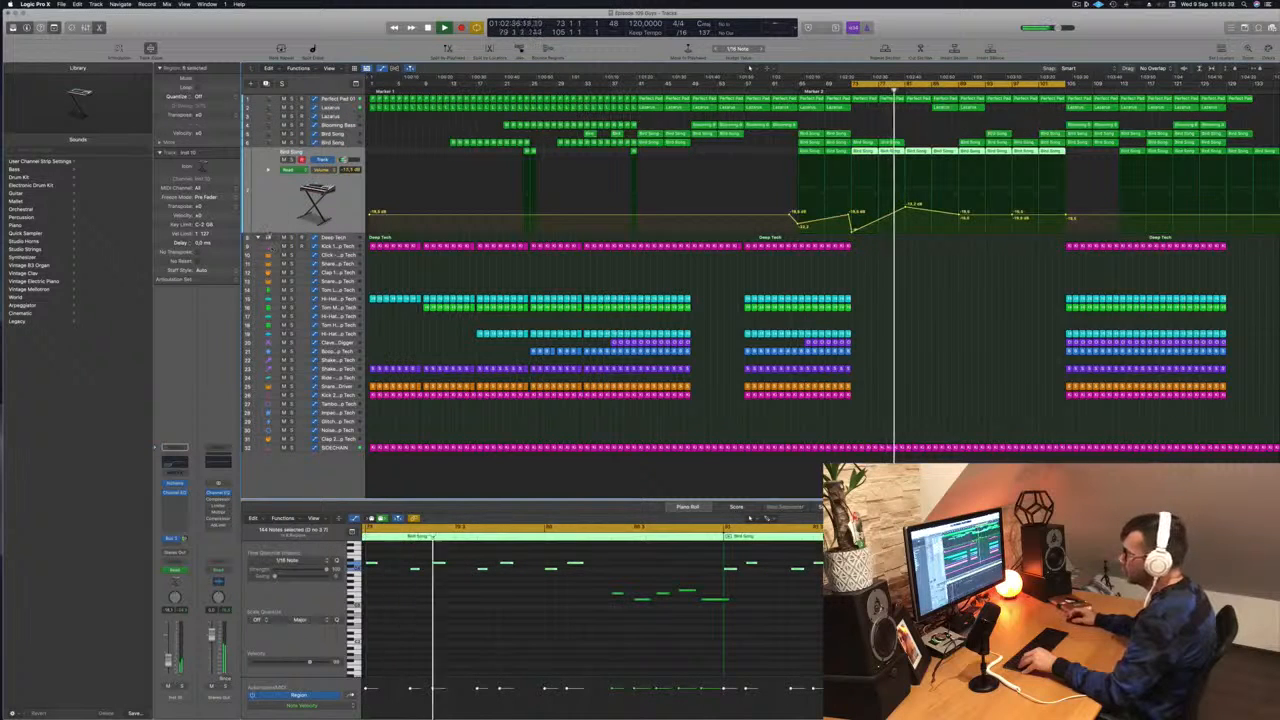
{"action": "left_click", "coordinate": [172, 462]}
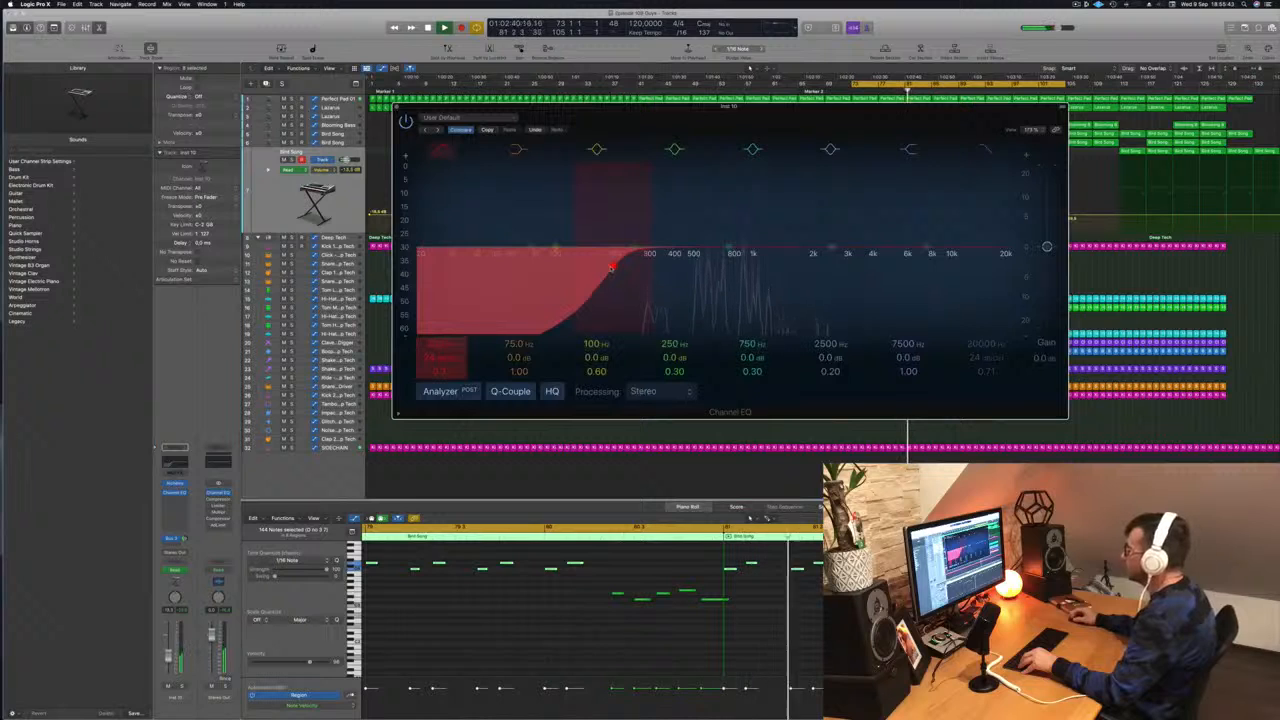
{"action": "key", "text": "Return"}
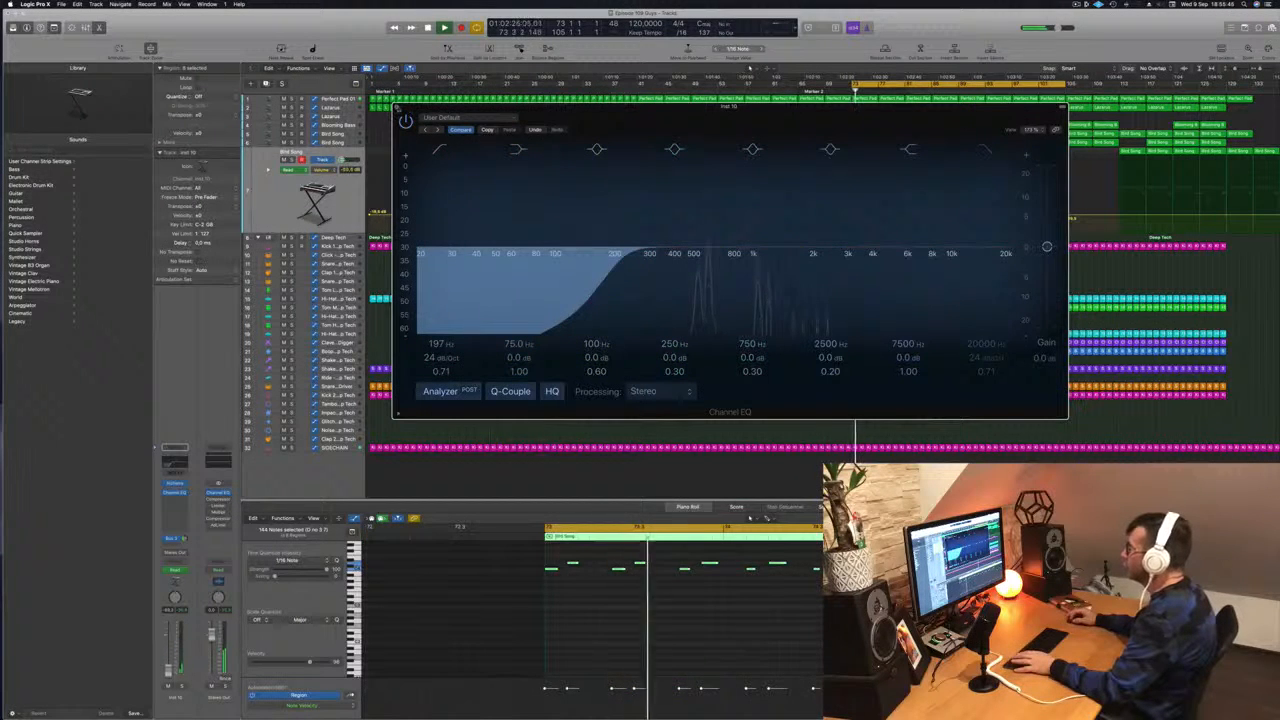
{"action": "left_click", "coordinate": [397, 107]}
- Raise the third Bird Song track's volume automation points at bars 81 and 89 and audition the passage
{"action": "left_click_drag", "start_coordinate": [907, 208], "coordinate": [963, 193]}
{"action": "left_click", "coordinate": [896, 90]}
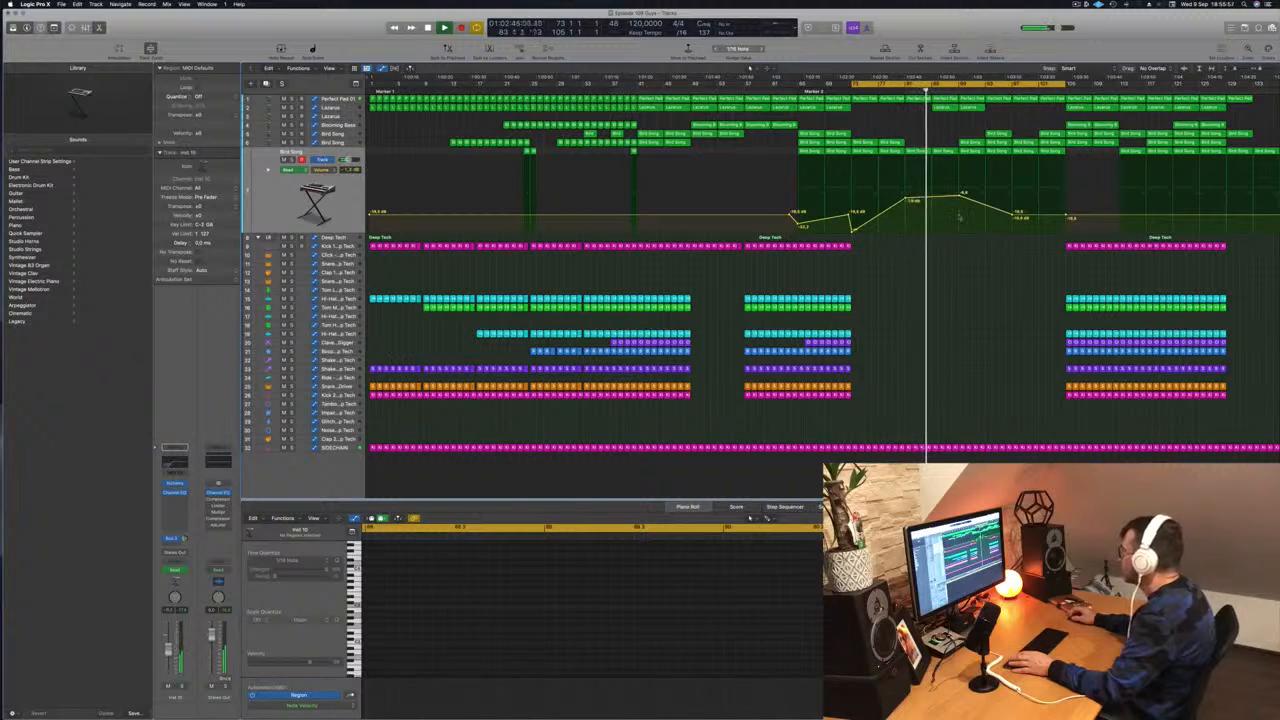
{"action": "left_click_drag", "start_coordinate": [959, 217], "coordinate": [958, 199]}
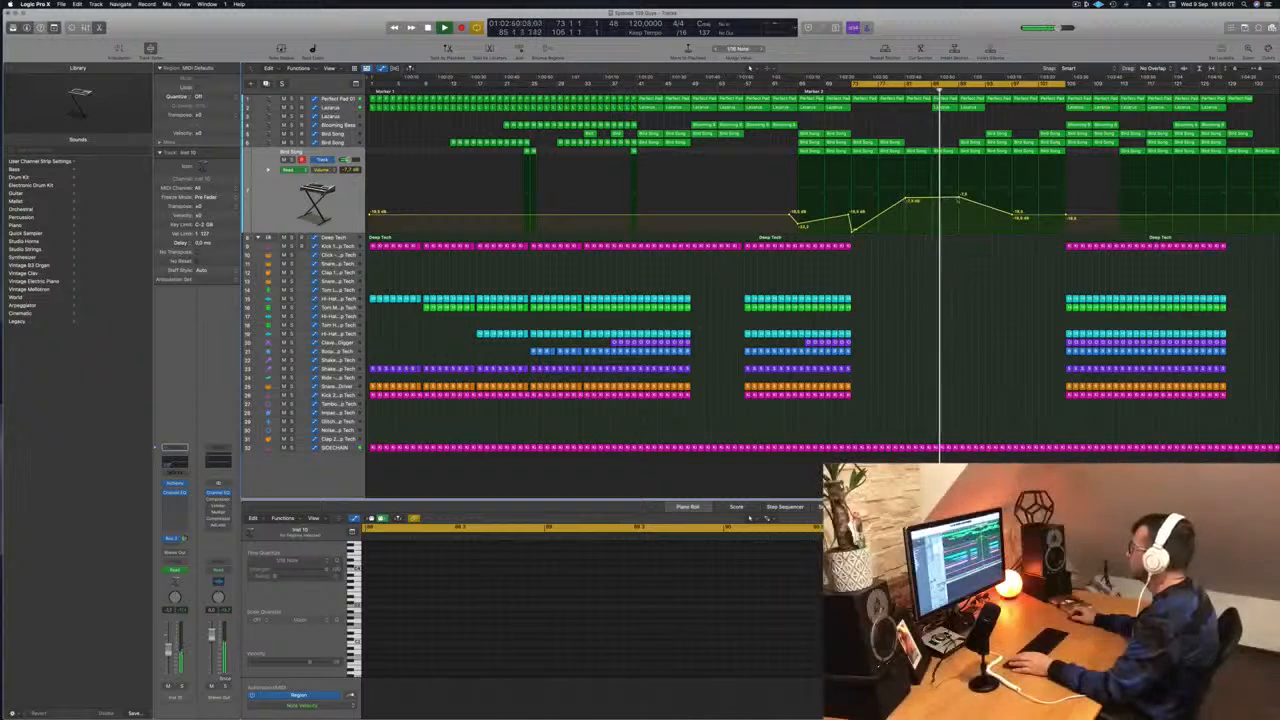
- Copy the Lazarus region to bar 93 and fill bars 93 to 105 with copies of the Kick 1 regions
{"action": "left_click", "coordinate": [971, 143]}
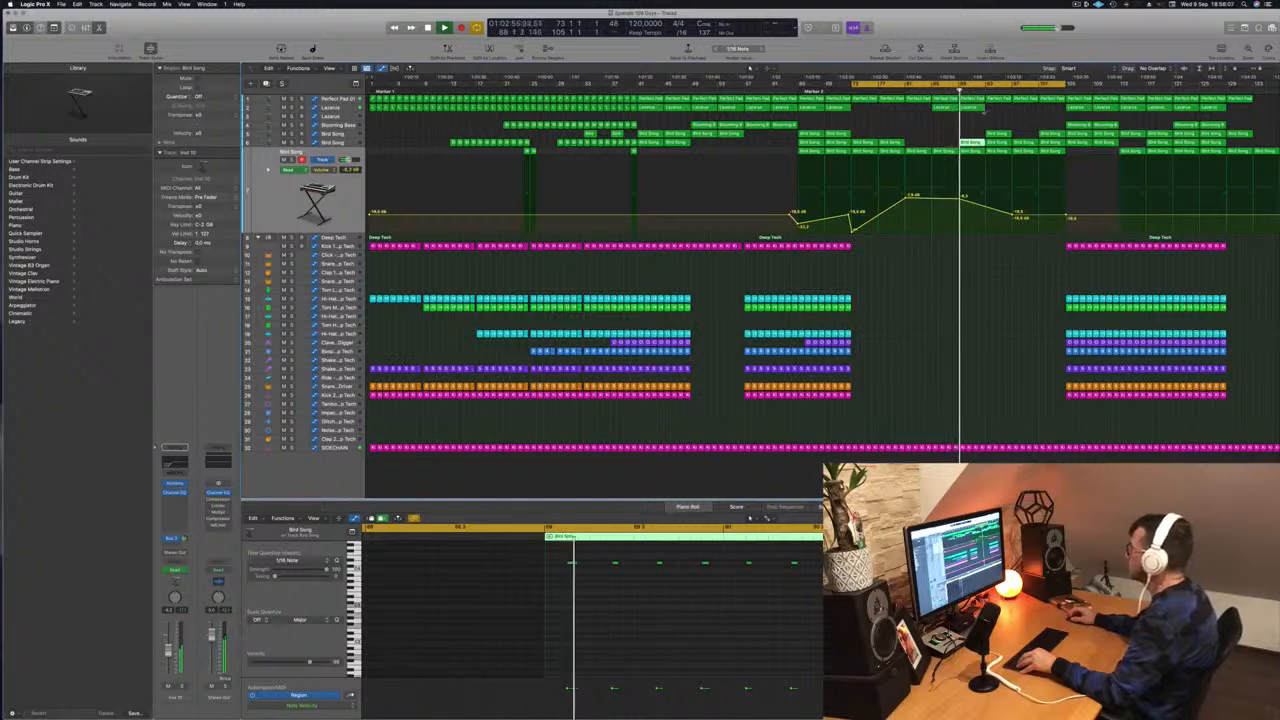
{"action": "left_click_drag", "start_coordinate": [997, 110], "coordinate": [1000, 113]}
{"action": "left_click_drag", "start_coordinate": [1083, 249], "coordinate": [1015, 256]}
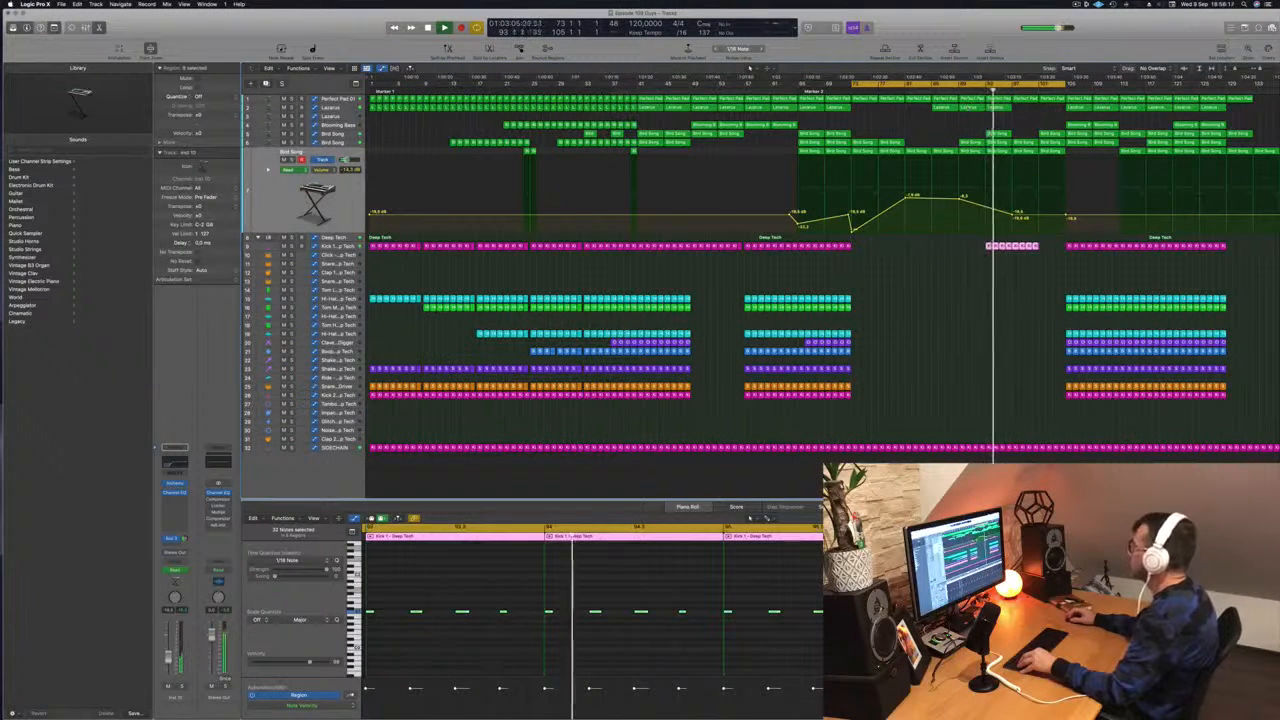
{"action": "left_click", "coordinate": [1048, 247]}
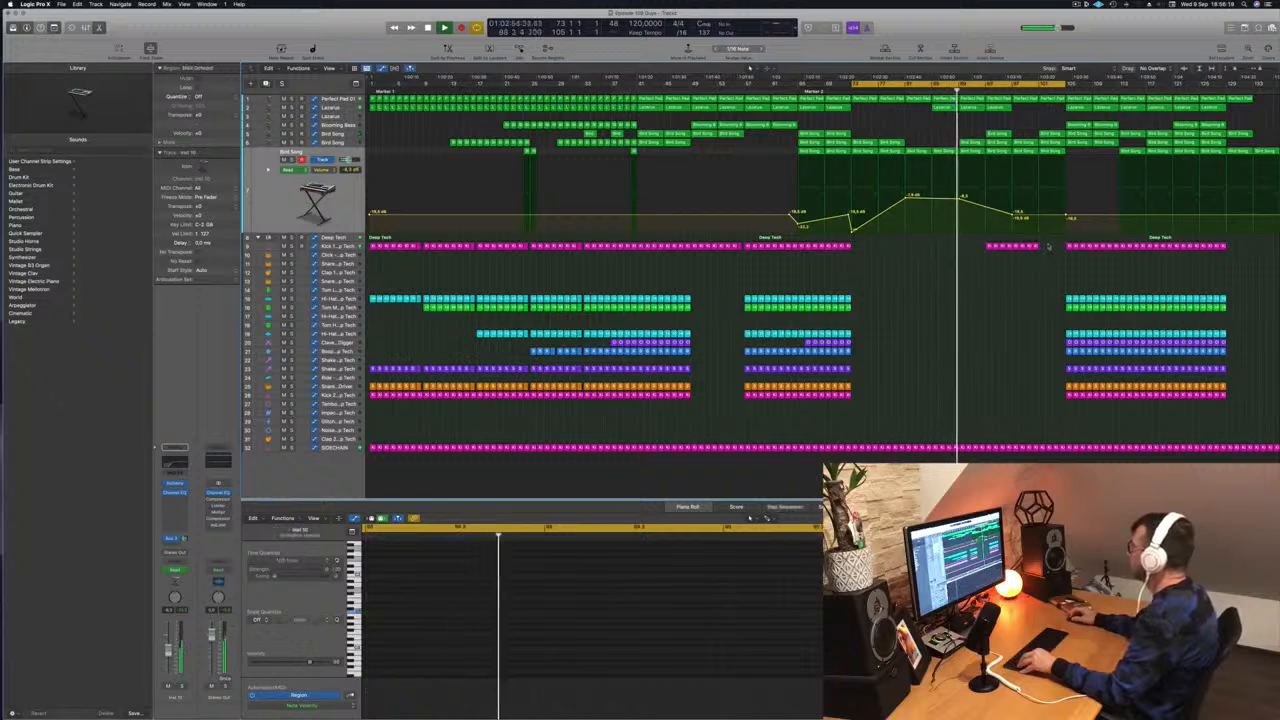
{"action": "mouse_move", "coordinate": [1048, 247]}
{"action": "left_mouse_down"}
{"action": "mouse_move", "coordinate": [1015, 246]}
{"action": "mouse_move", "coordinate": [1047, 251]}
{"action": "left_mouse_up"}
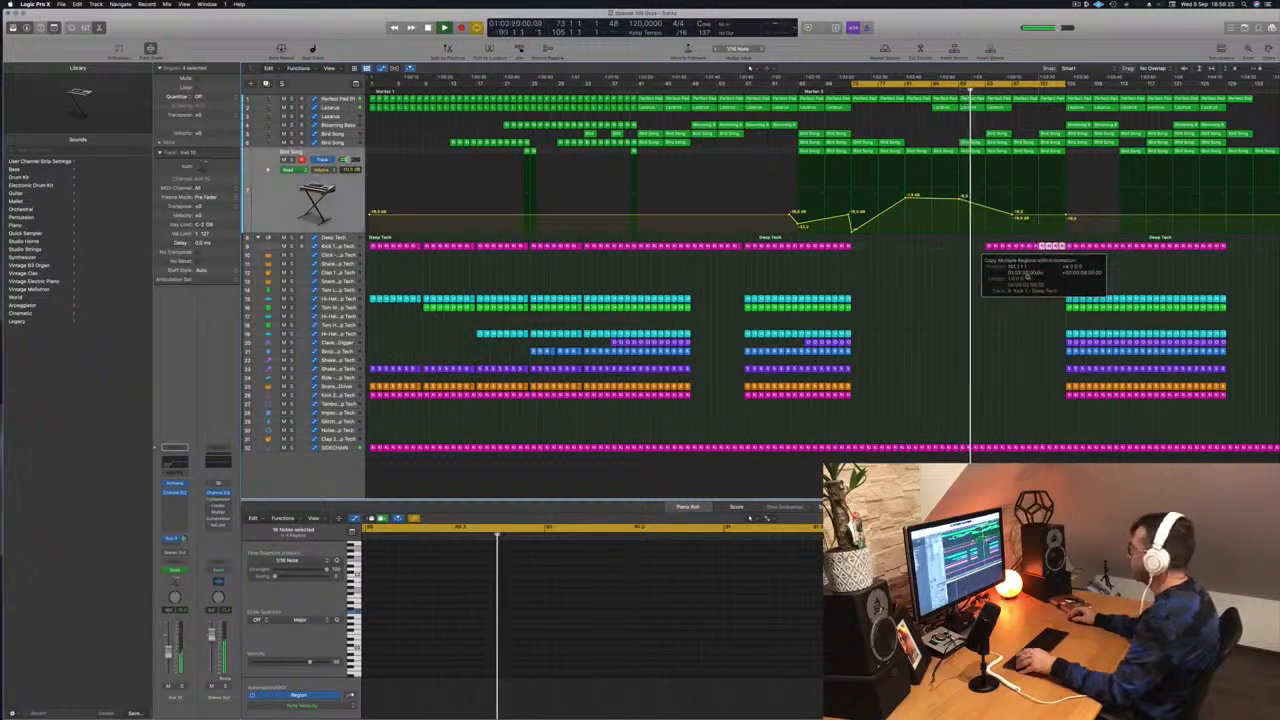
{"action": "left_click", "coordinate": [1020, 279]}
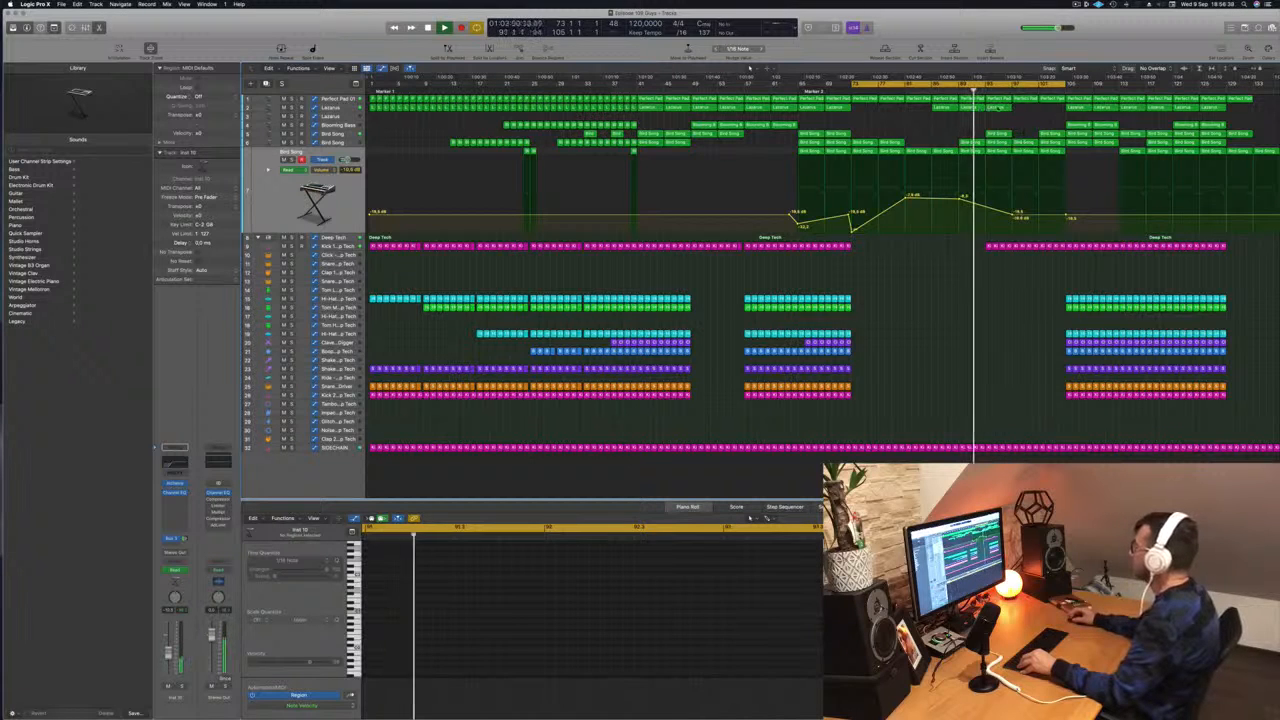
- Continue the Lazarus region copies up to bar 105 and lower the third Bird Song track's volume automation to -∞ dB from bar 97 to bar 105
{"action": "left_click_drag", "start_coordinate": [997, 108], "coordinate": [1049, 113]}
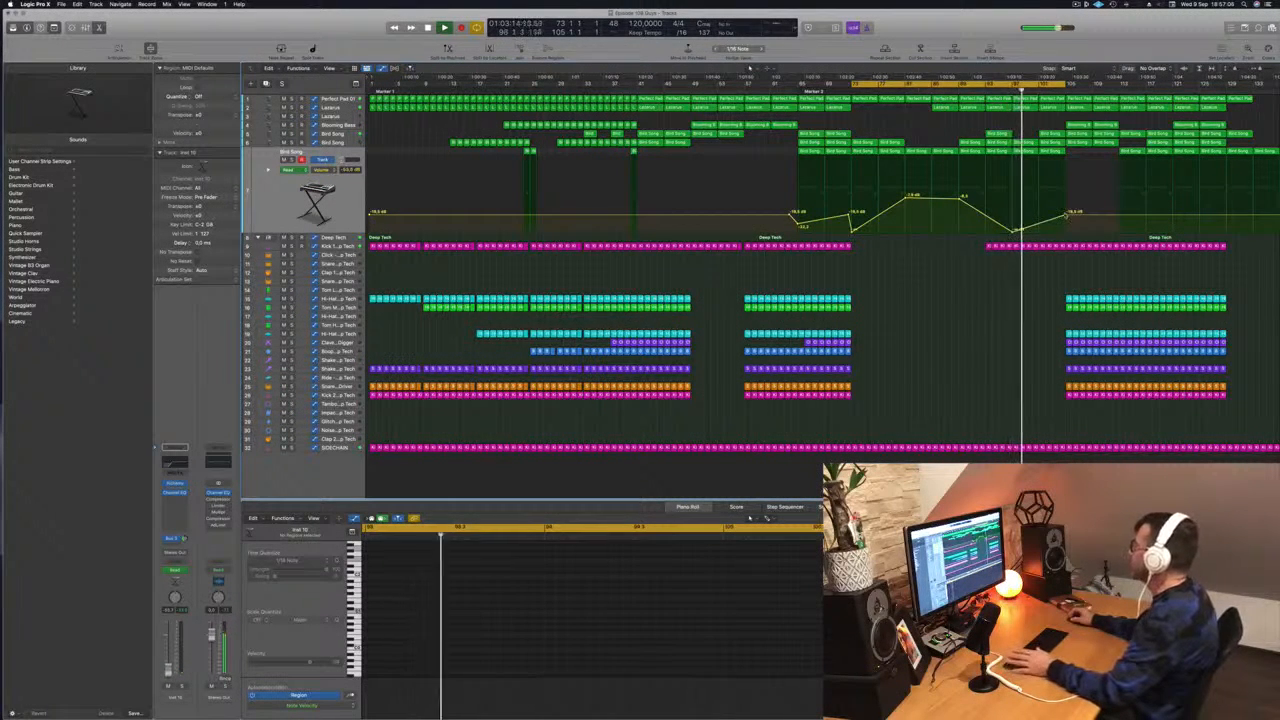
{"action": "left_click_drag", "start_coordinate": [1066, 214], "coordinate": [1067, 233]}
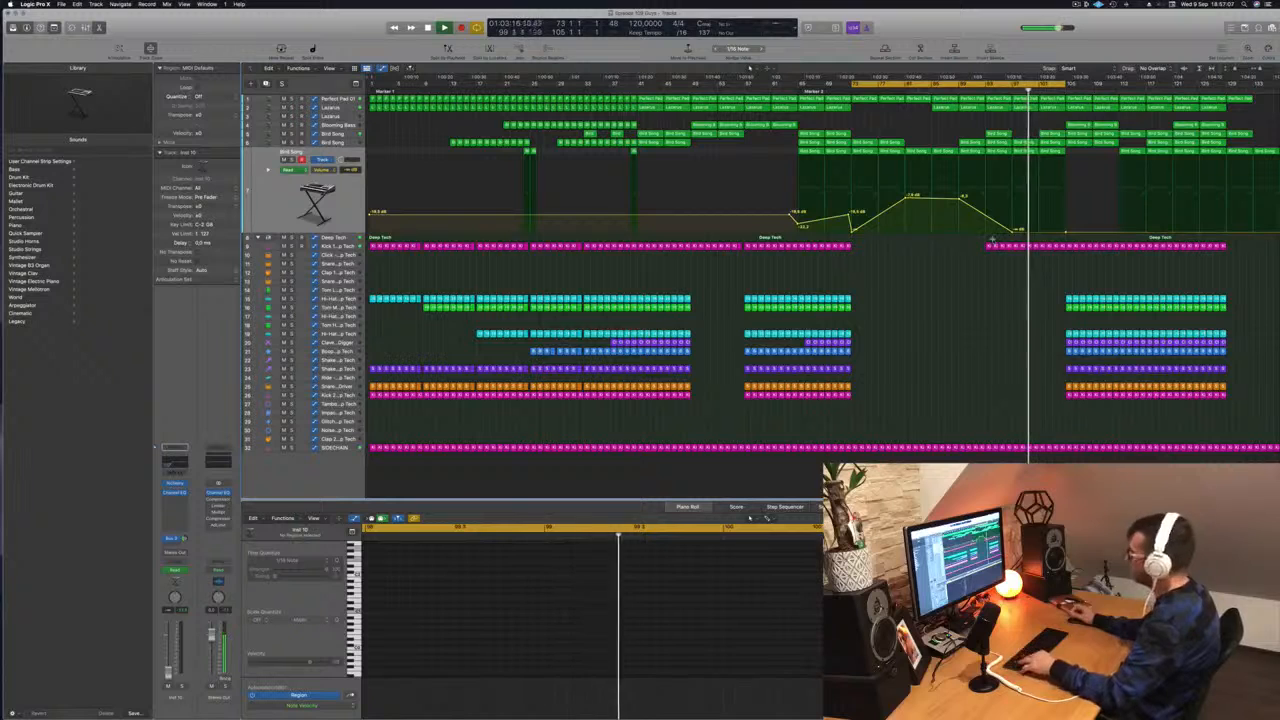
- Draw a rising automation curve on the Deep Tech track from bar 97, dropping straight back down at bar 105, and audition it
{"action": "key", "text": "super+Right"}
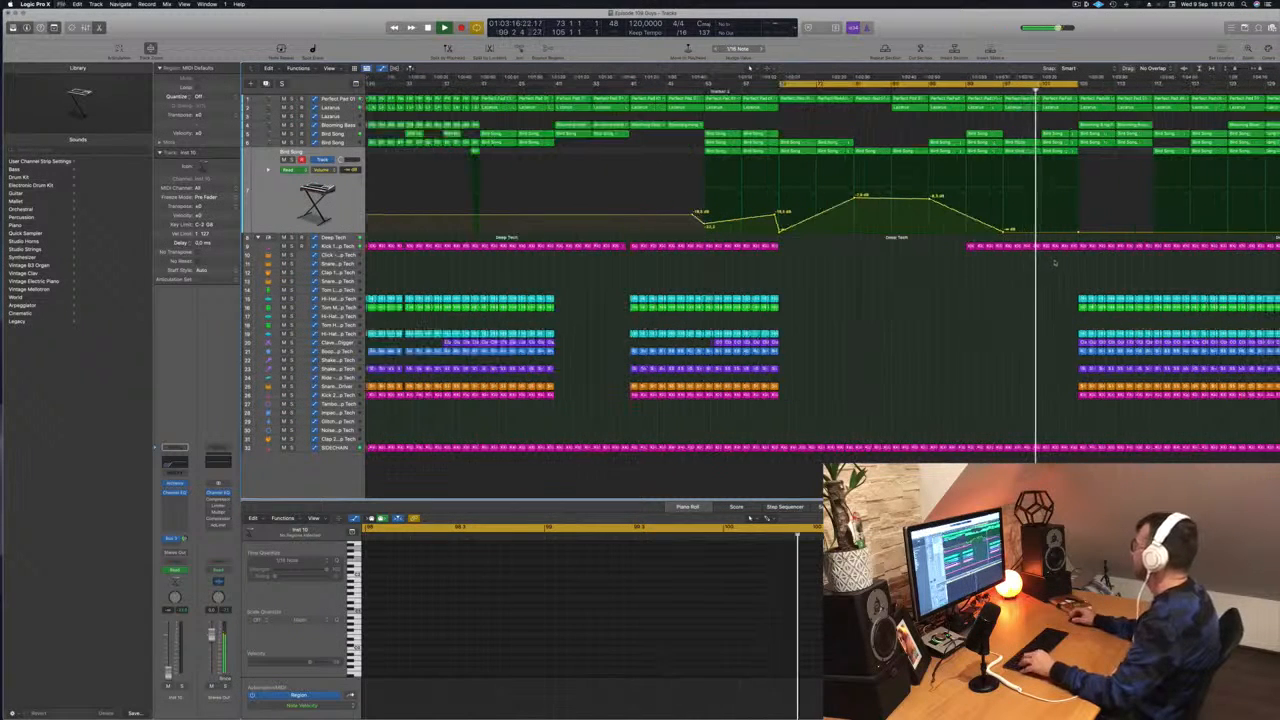
{"action": "left_click_drag", "start_coordinate": [1069, 256], "coordinate": [1074, 246]}
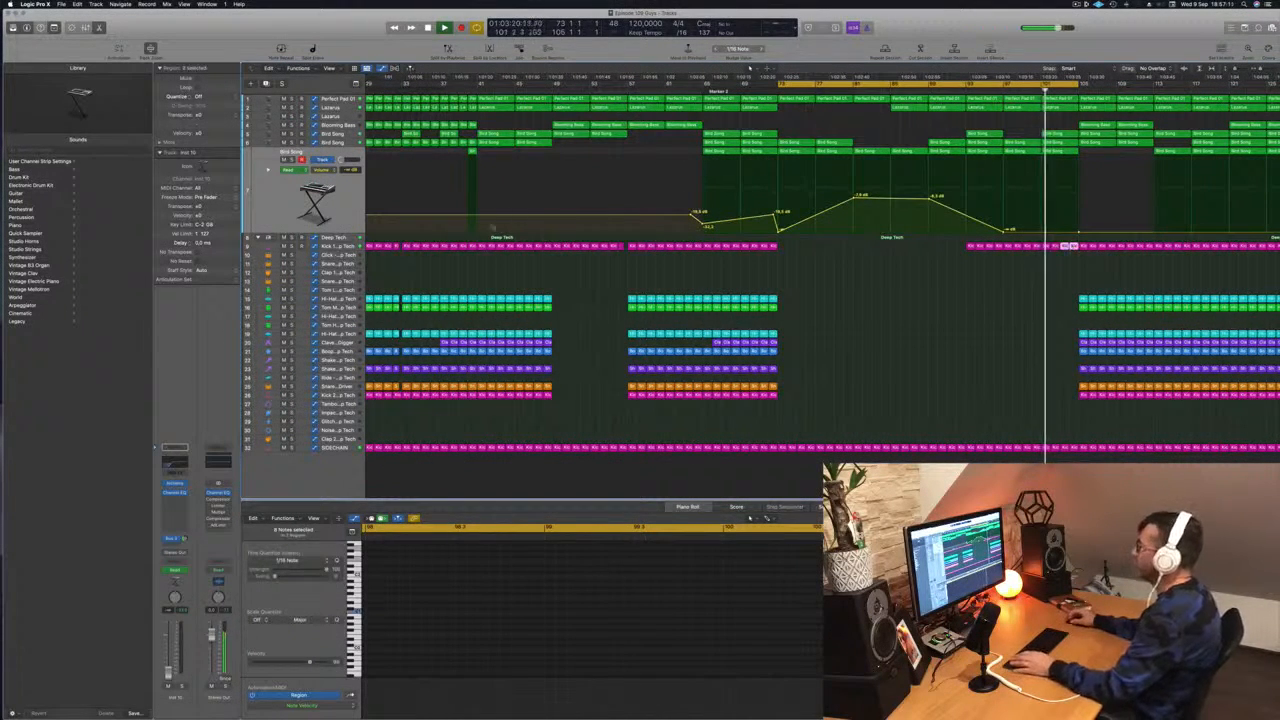
{"action": "left_click", "coordinate": [1062, 238]}
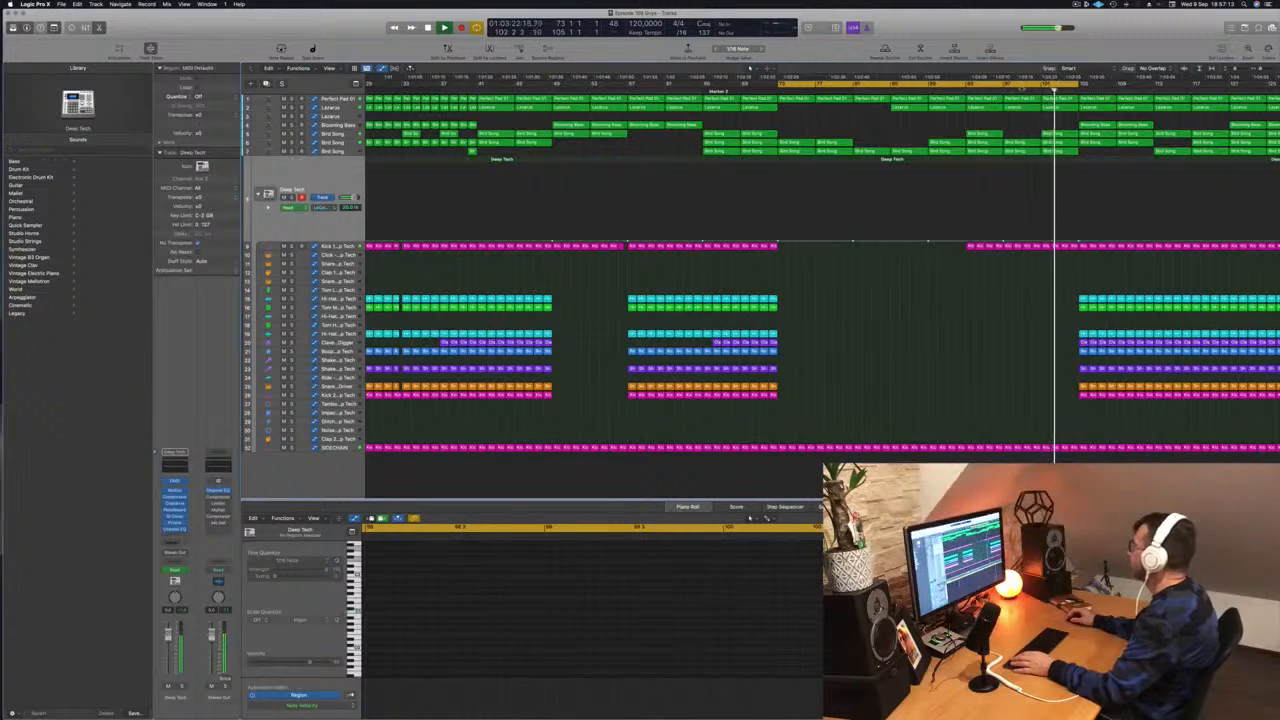
{"action": "left_click", "coordinate": [1022, 90]}
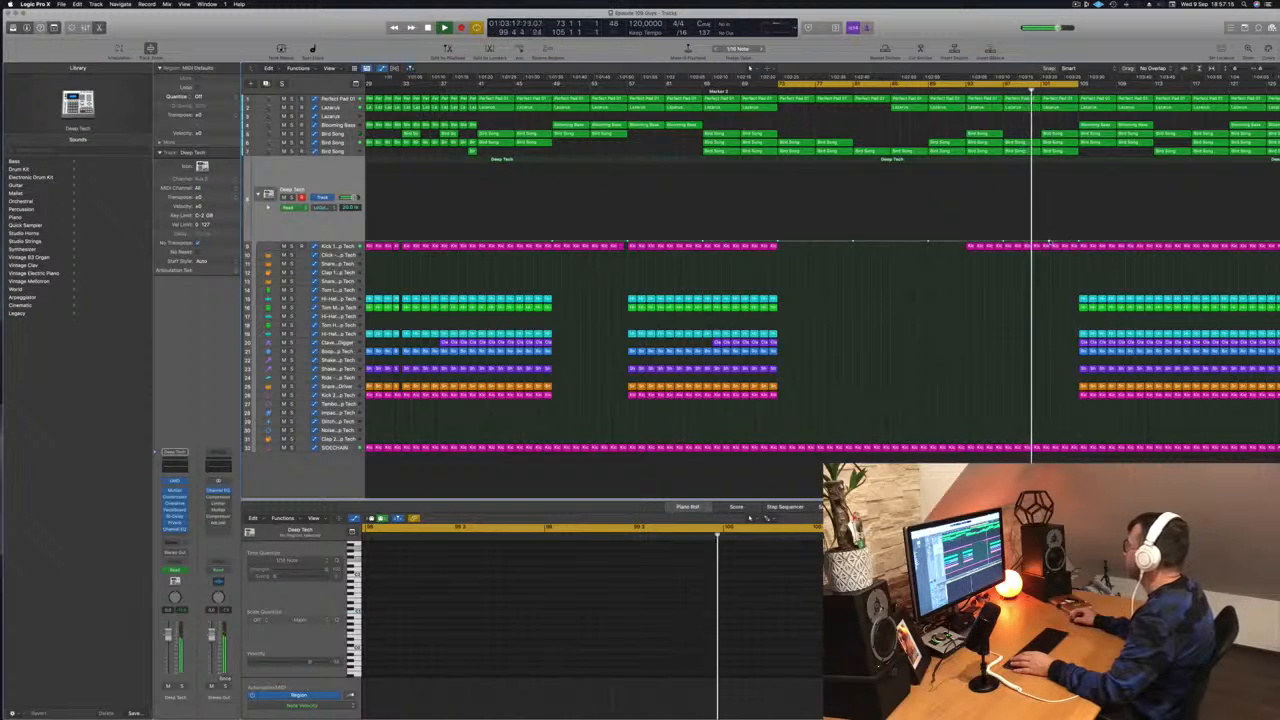
{"action": "left_click_drag", "start_coordinate": [1055, 236], "coordinate": [1080, 197]}
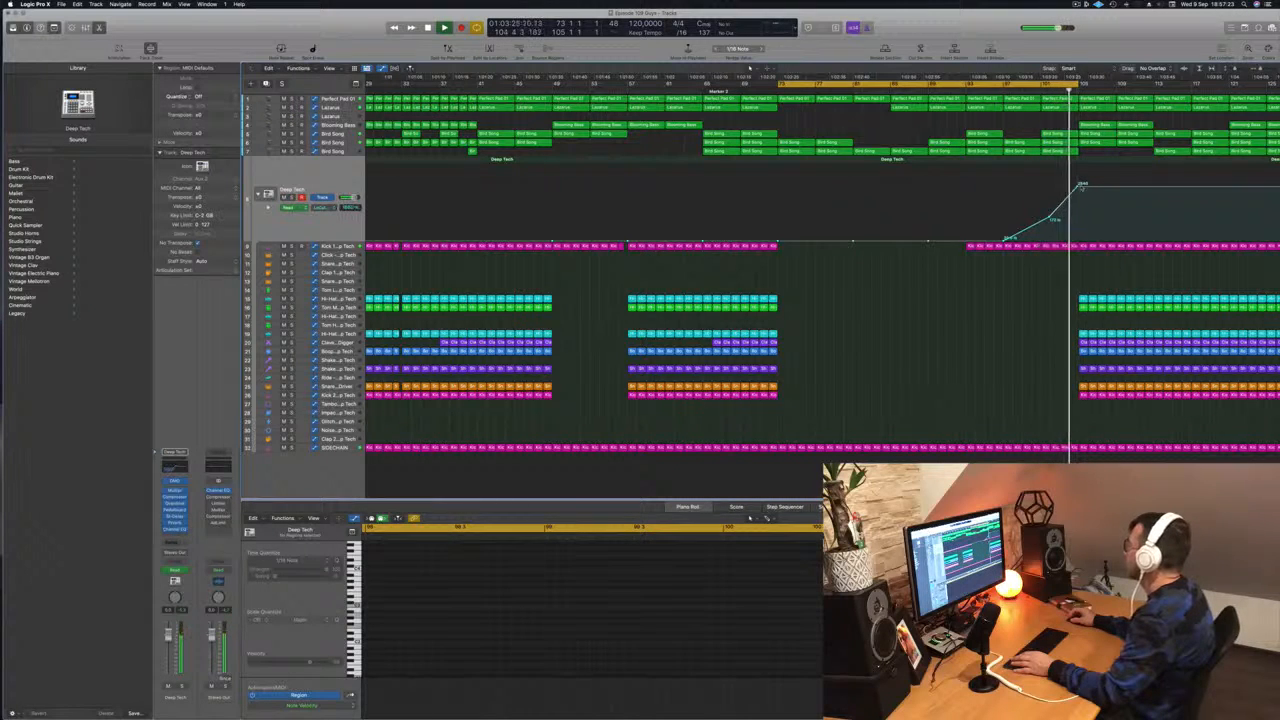
{"action": "left_click_drag", "start_coordinate": [1081, 187], "coordinate": [1078, 240]}
{"action": "left_click", "coordinate": [1061, 88]}
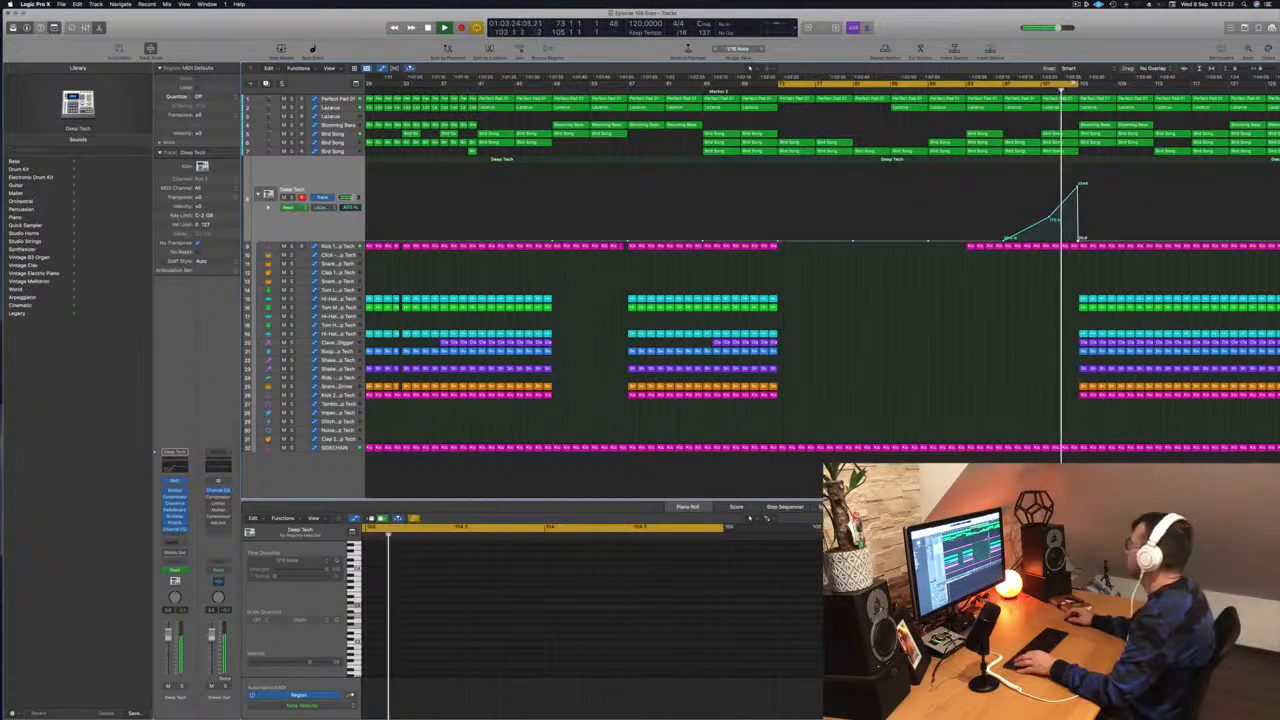
- Extend the cycle range past bar 105 and check the Blooming Bass track in the new drop by briefly soloing it
{"action": "left_click_drag", "start_coordinate": [1076, 84], "coordinate": [1256, 84]}
{"action": "key", "text": "super+Left"}
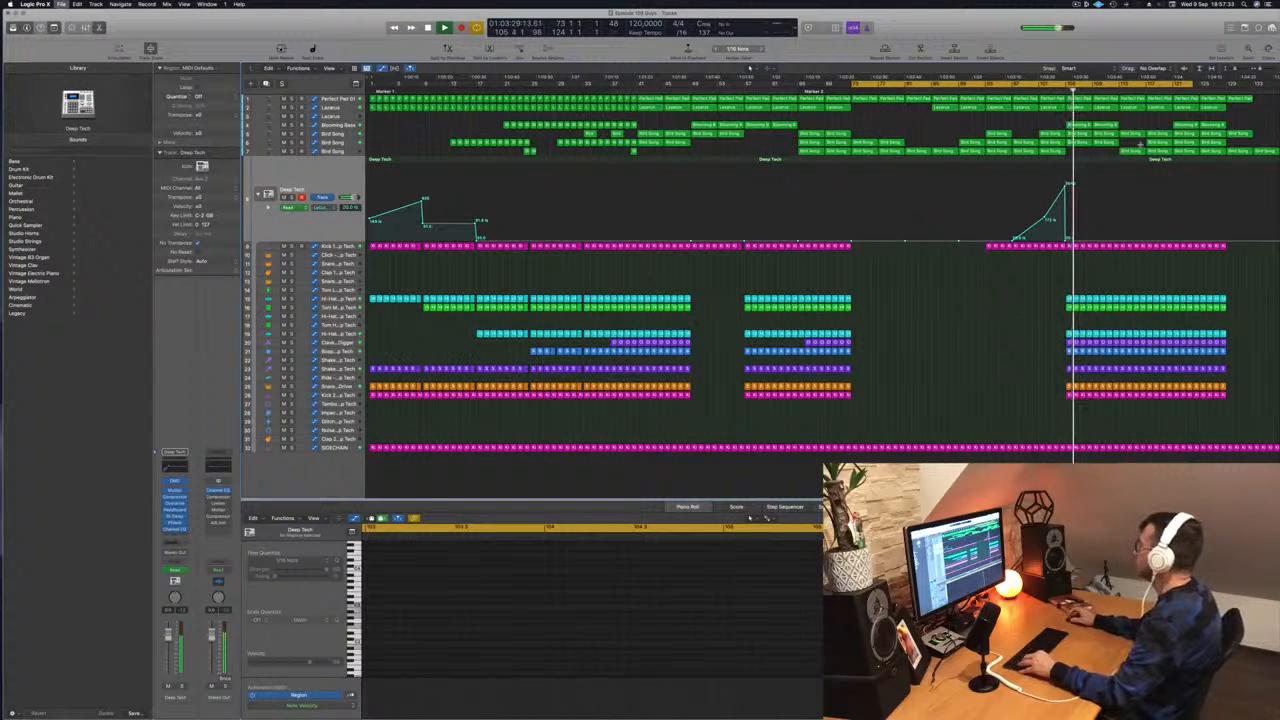
{"action": "key", "text": "super+Down"}
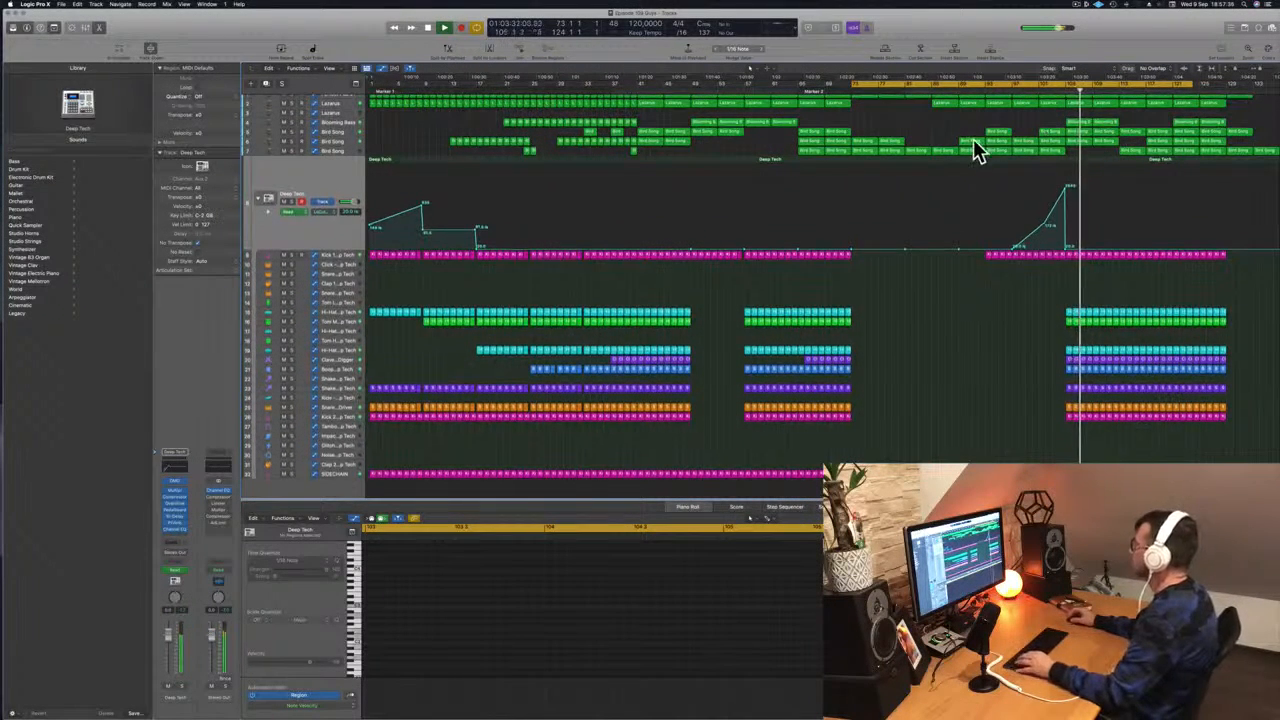
{"action": "left_click", "coordinate": [335, 124]}
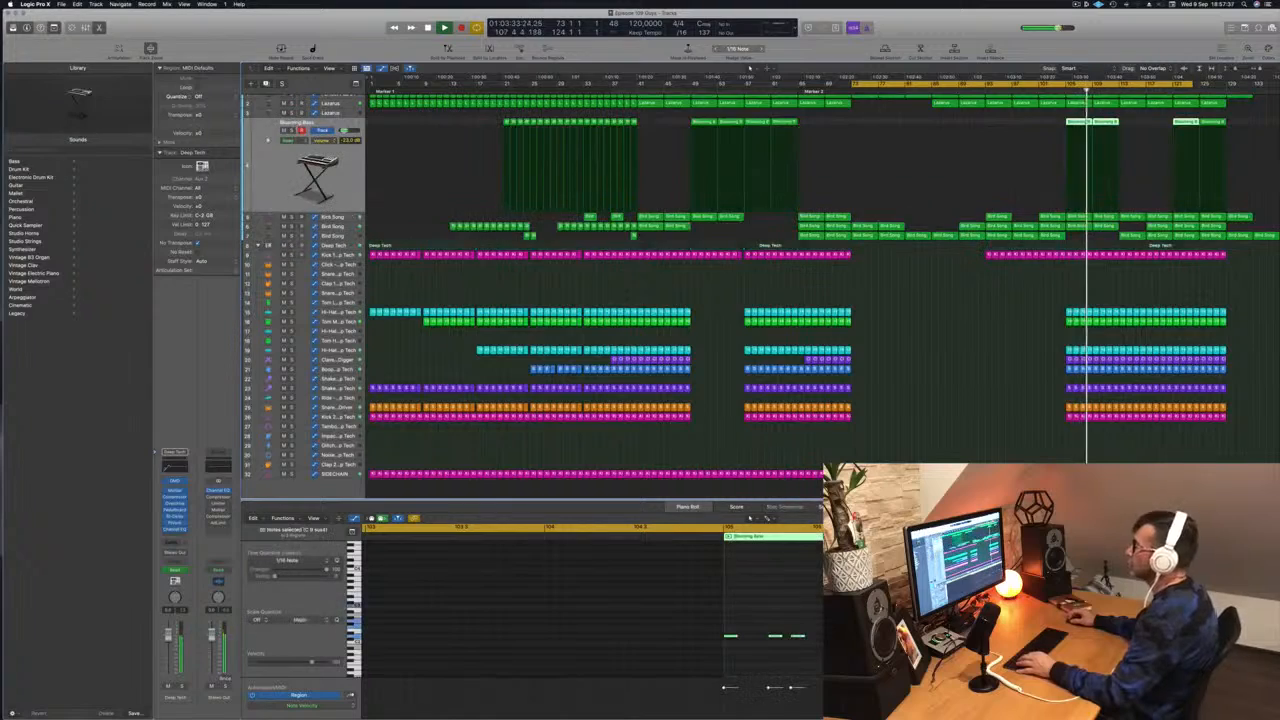
{"action": "key", "text": "s"}
{"action": "key", "text": "s"}
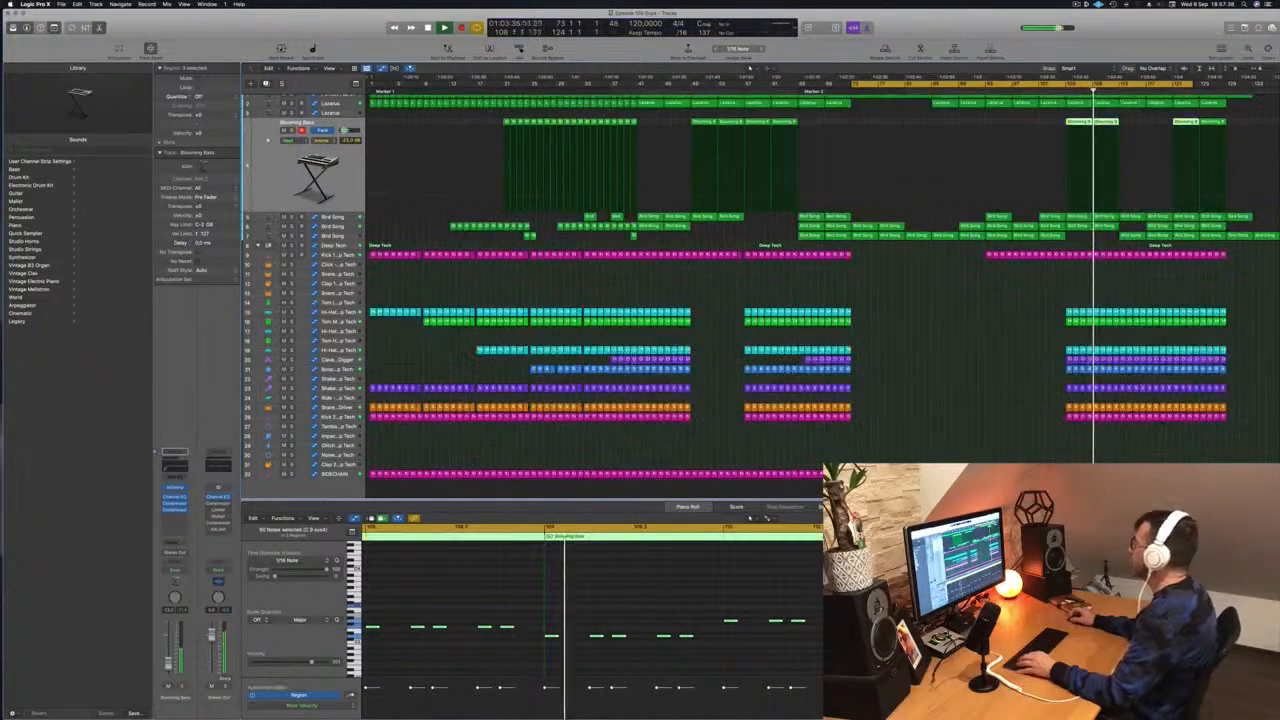
- Replay from just before bar 105 and lower the Lazarus track's automation point at bar 105
{"action": "left_click", "coordinate": [1062, 90]}
{"action": "scroll", "coordinate": [375, 119], "scroll_direction": "up", "scroll_amount": 1}
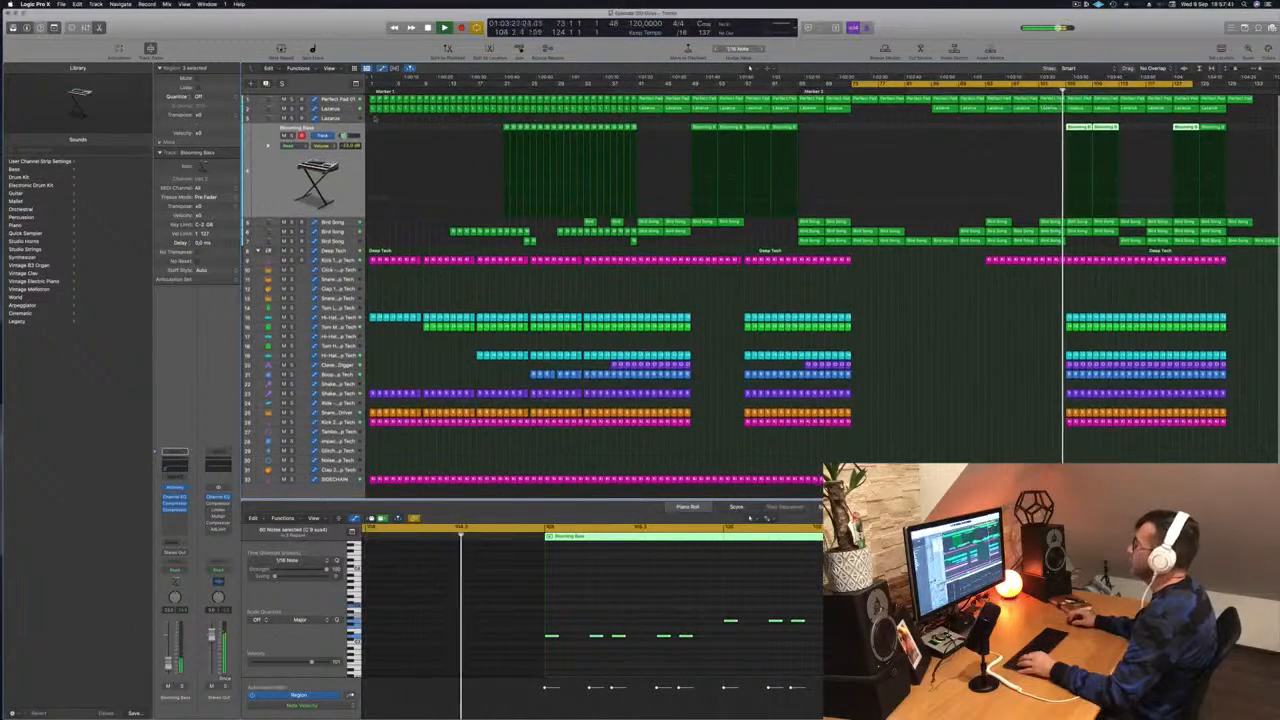
{"action": "key", "text": "Up"}
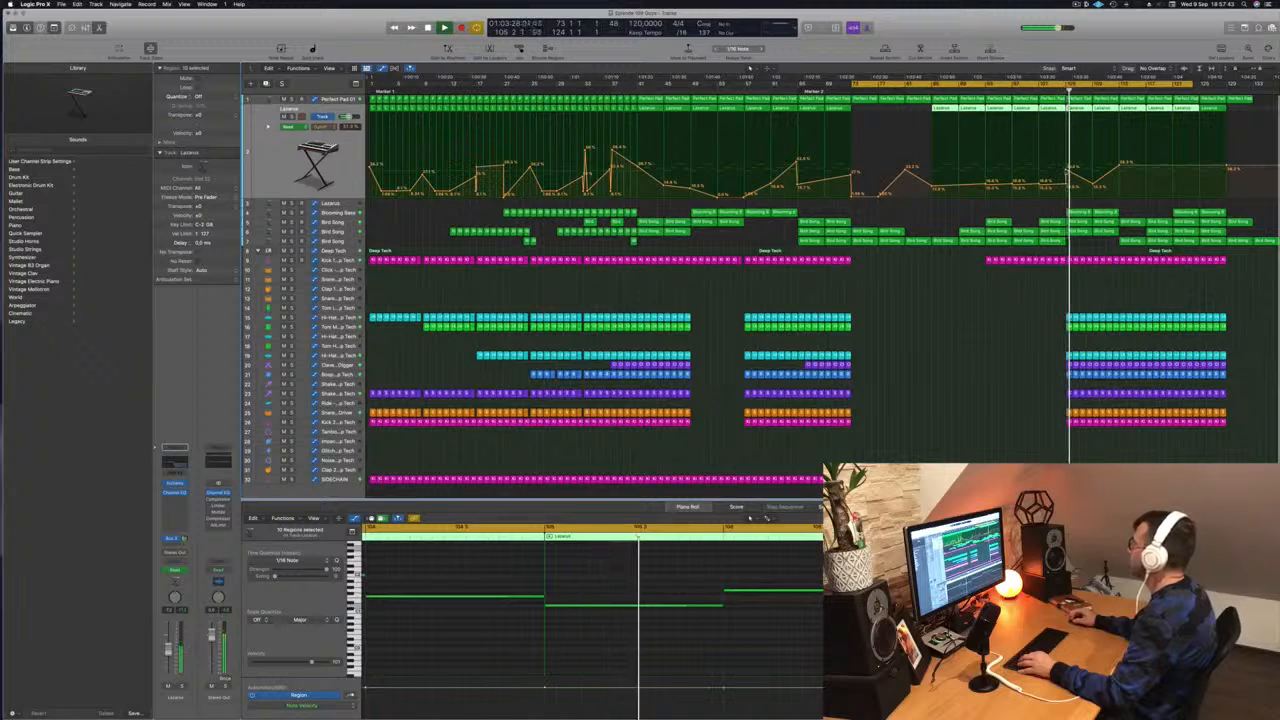
{"action": "left_click_drag", "start_coordinate": [1067, 171], "coordinate": [1067, 183]}
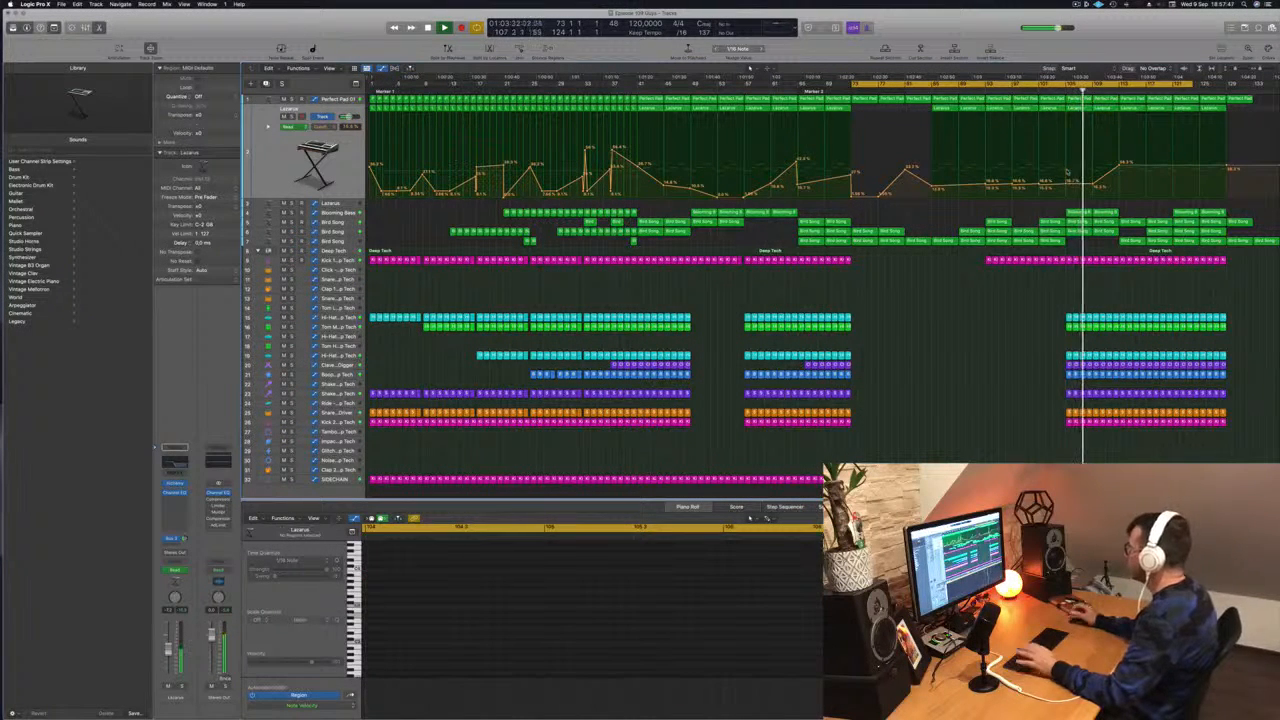
- Delete the leftover regions after bar 129, including the last Perfect Pad region, and stop playback
{"action": "left_click", "coordinate": [1238, 99]}
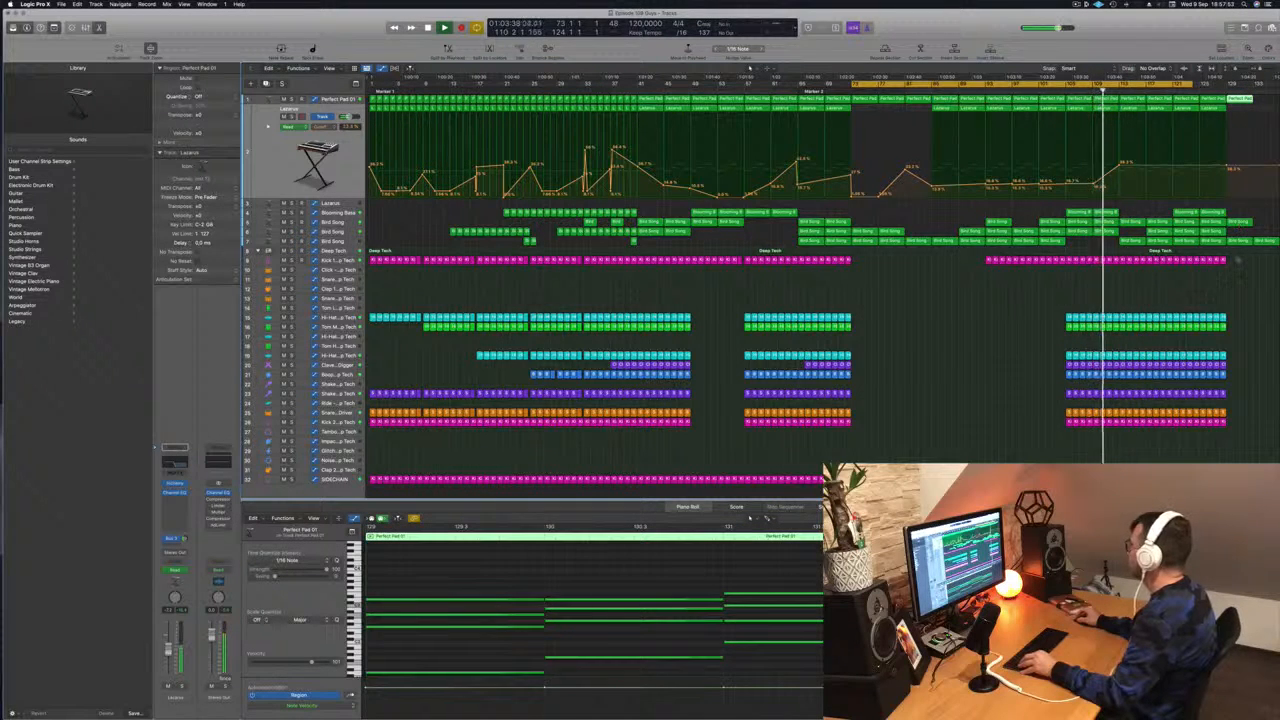
{"action": "left_click_drag", "start_coordinate": [1238, 258], "coordinate": [1273, 93]}
{"action": "key", "text": "Delete"}
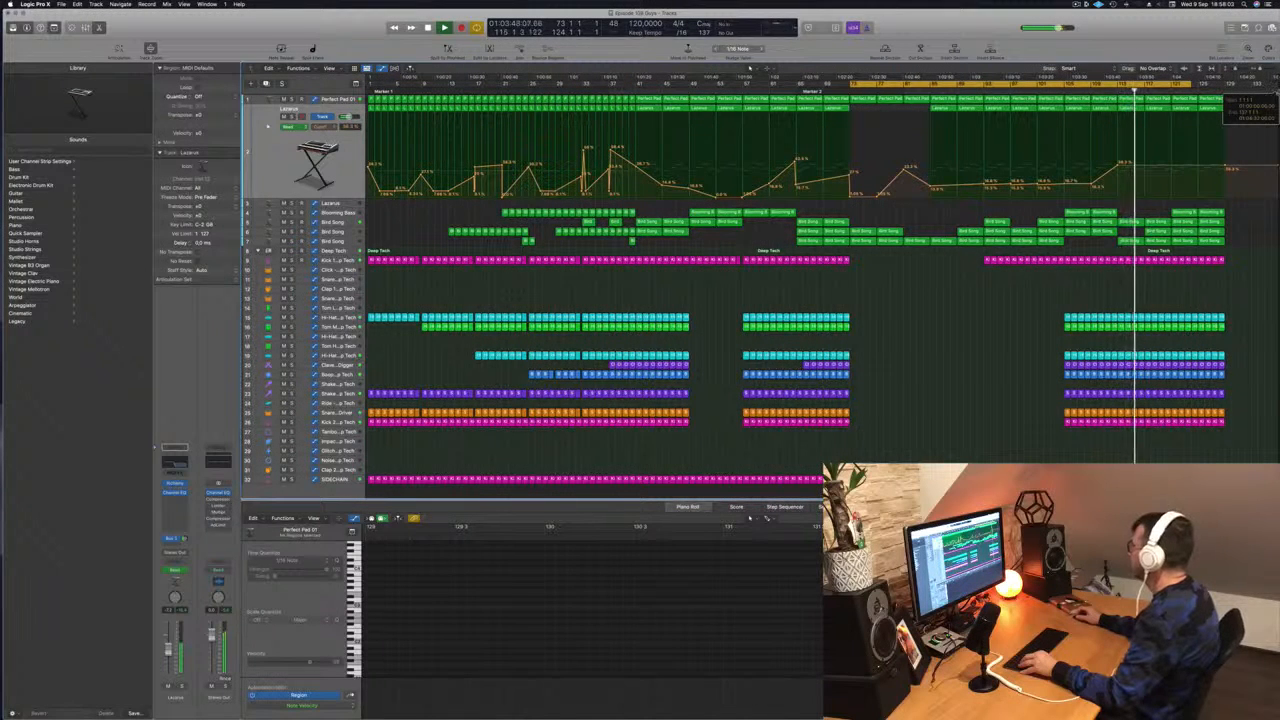
{"action": "key", "text": "space"}
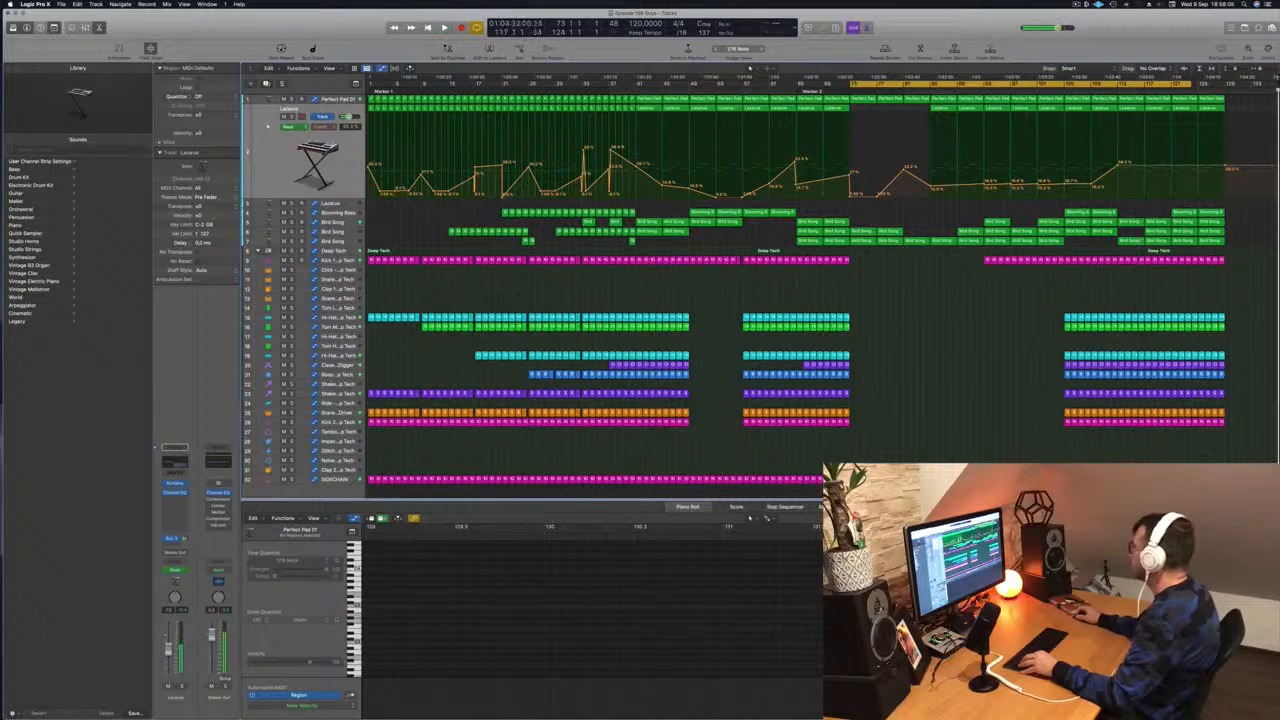
- Try to extend the project end beyond bar 137 and return the playhead to bar 73
{"action": "scroll", "coordinate": [1277, 90], "scroll_direction": "down", "scroll_amount": 1}
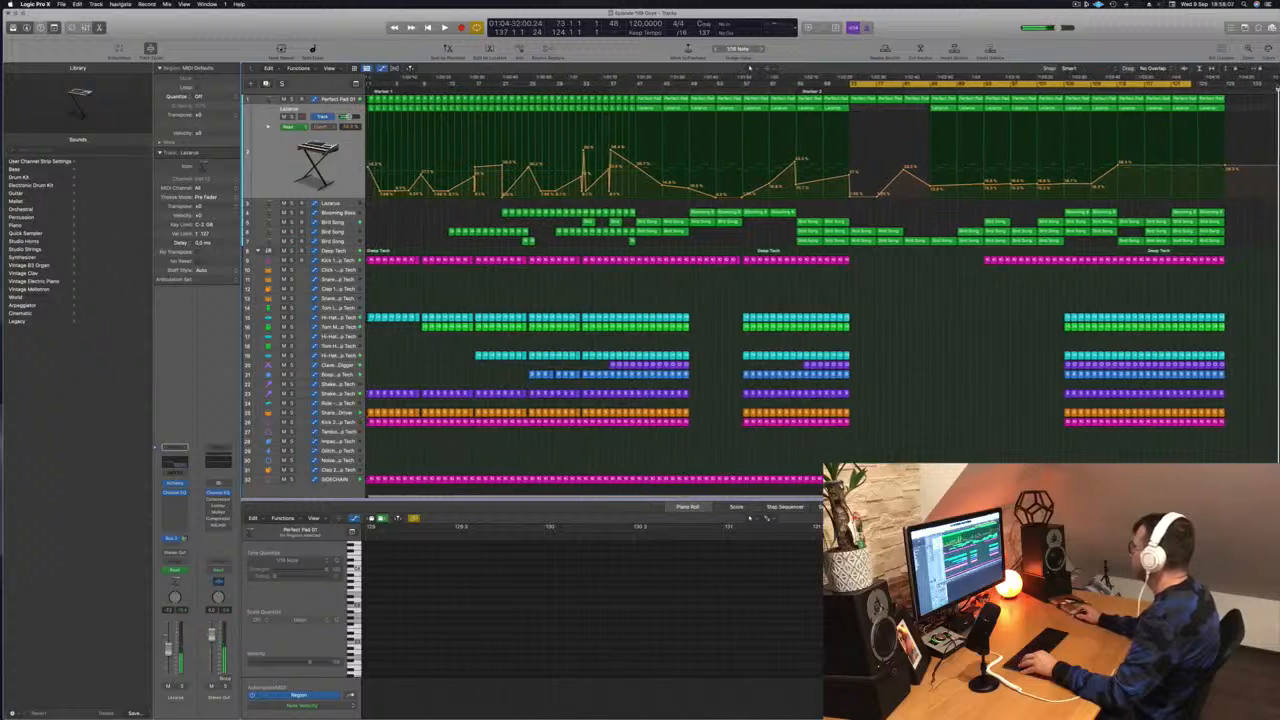
{"action": "left_click_drag", "start_coordinate": [1277, 90], "coordinate": [1277, 90]}
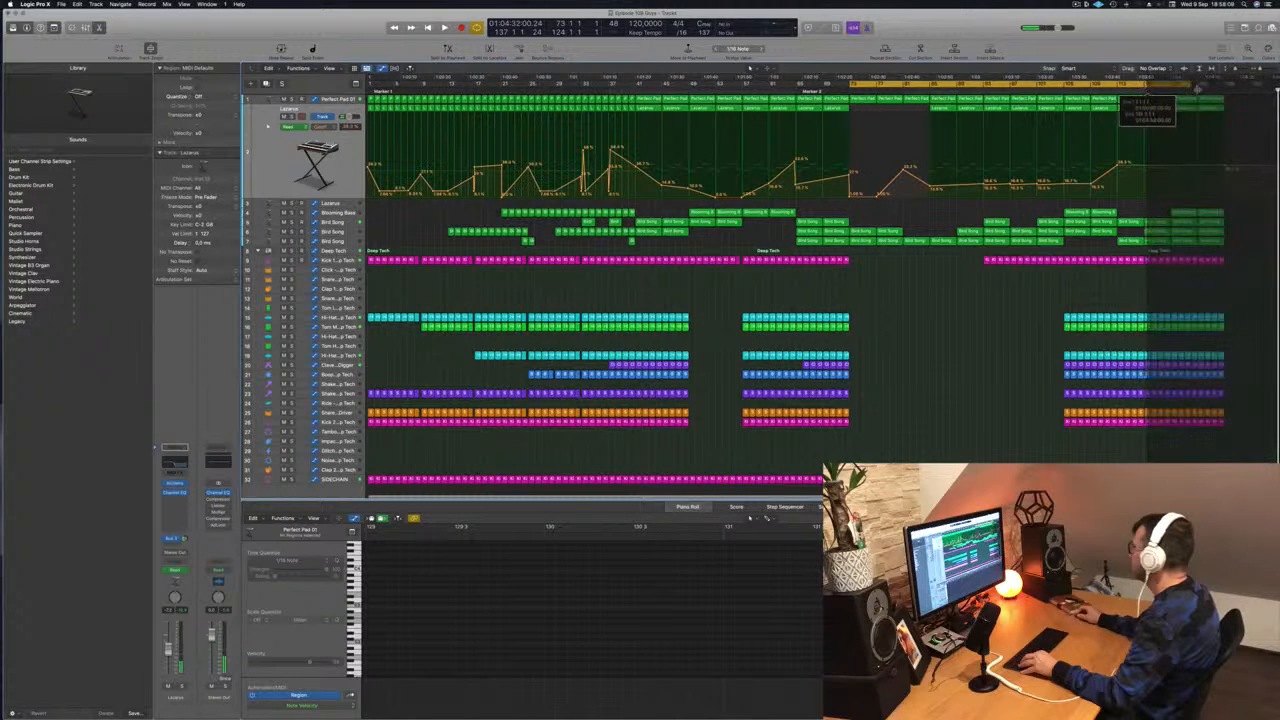
{"action": "scroll", "coordinate": [1200, 257], "scroll_direction": "down", "scroll_amount": 1}
{"action": "scroll", "coordinate": [1200, 256], "scroll_direction": "up", "scroll_amount": 1}
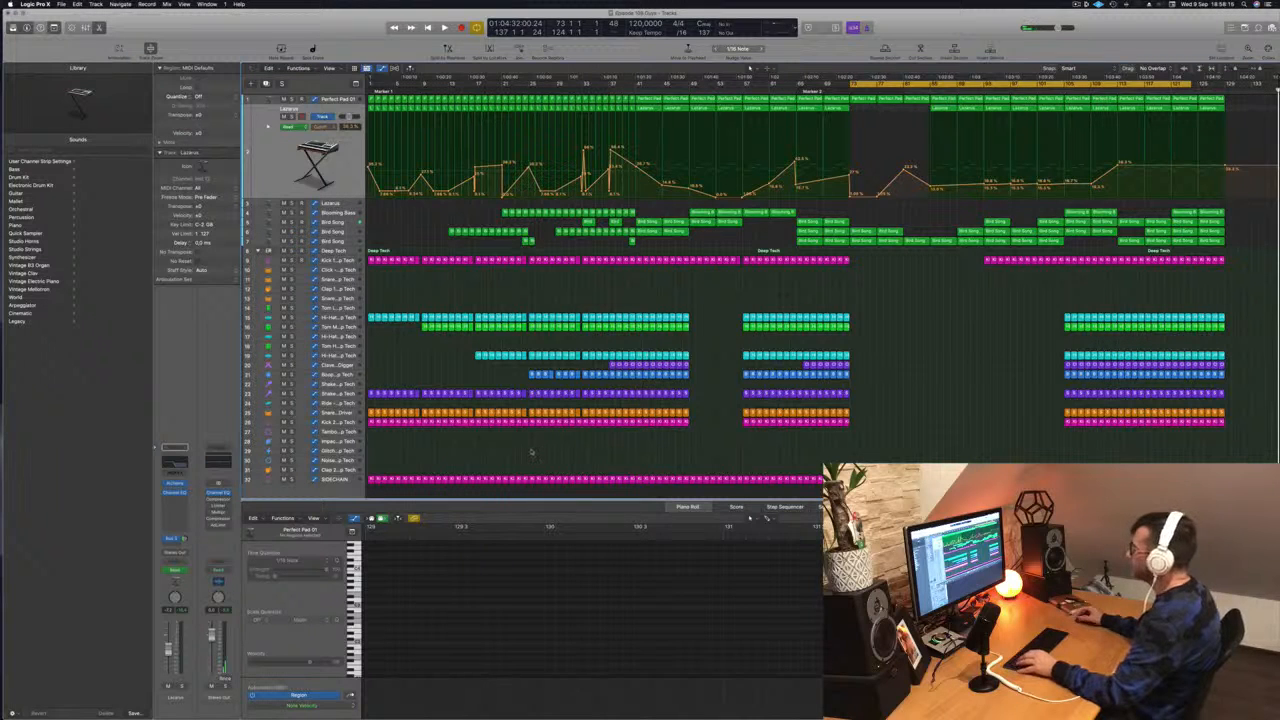
{"action": "key", "text": "space"}
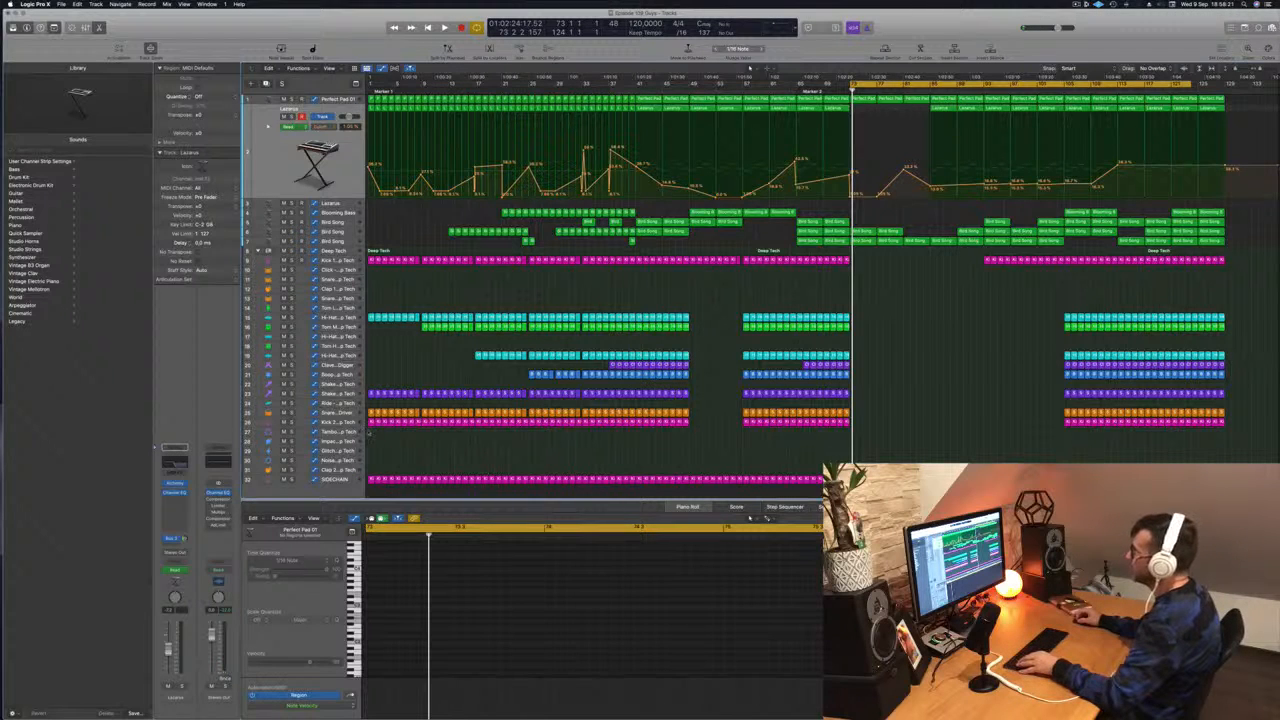
- Copy all regions from bars 1 to 33, except the SIDECHAIN track, to bar 129
{"action": "left_click_drag", "start_coordinate": [367, 433], "coordinate": [584, 91]}
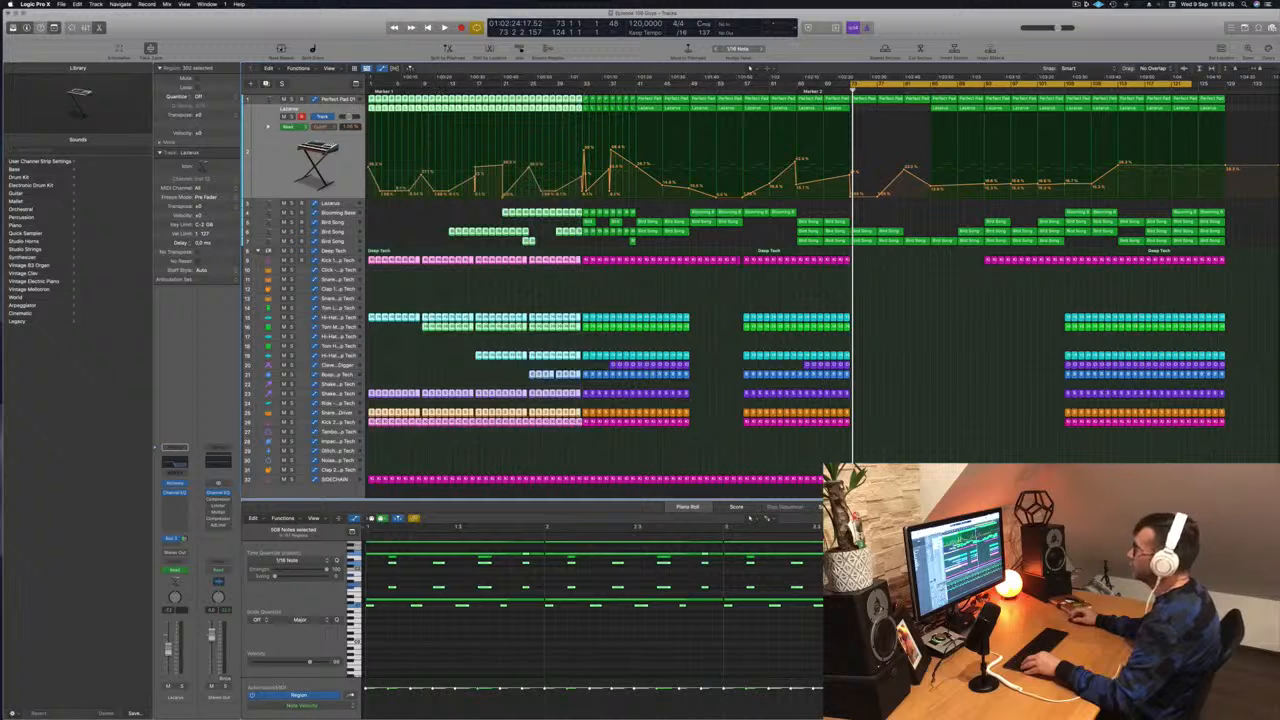
{"action": "left_click_drag", "start_coordinate": [710, 123], "coordinate": [1245, 106]}
{"action": "scroll", "coordinate": [1240, 200], "scroll_direction": "down", "scroll_amount": 2}
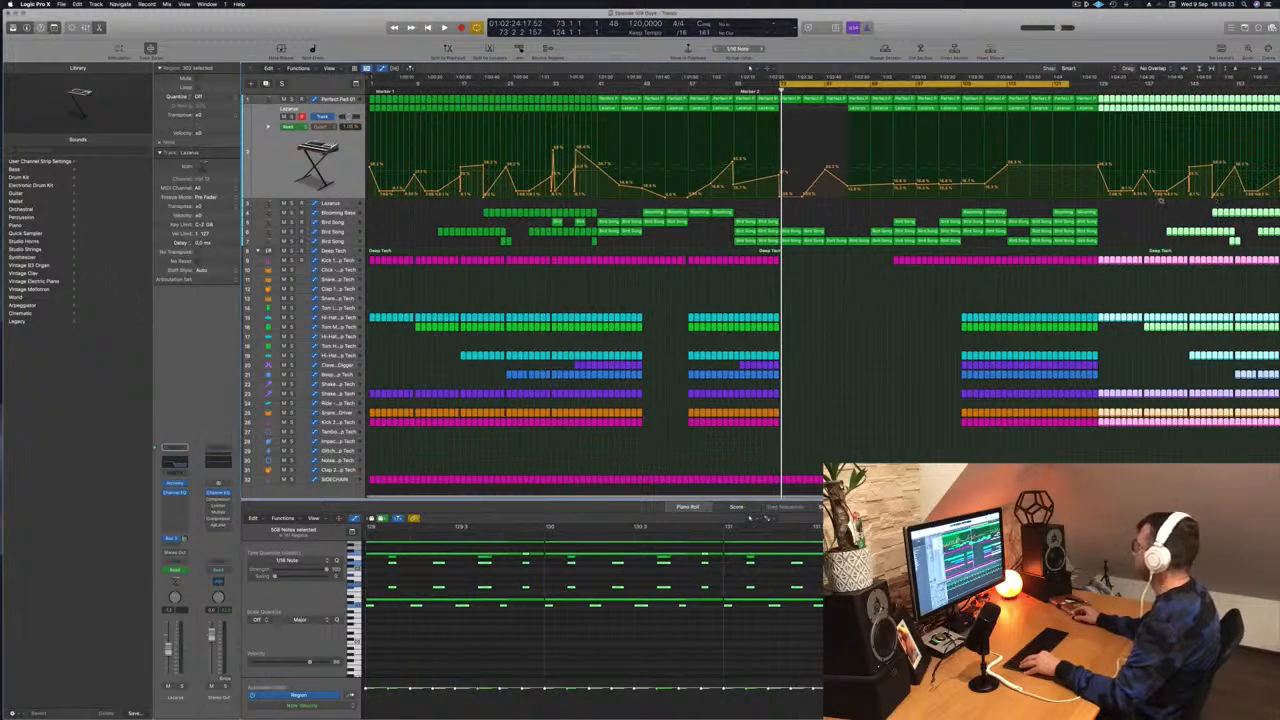
{"action": "scroll", "coordinate": [1162, 203], "scroll_direction": "right", "scroll_amount": 1}
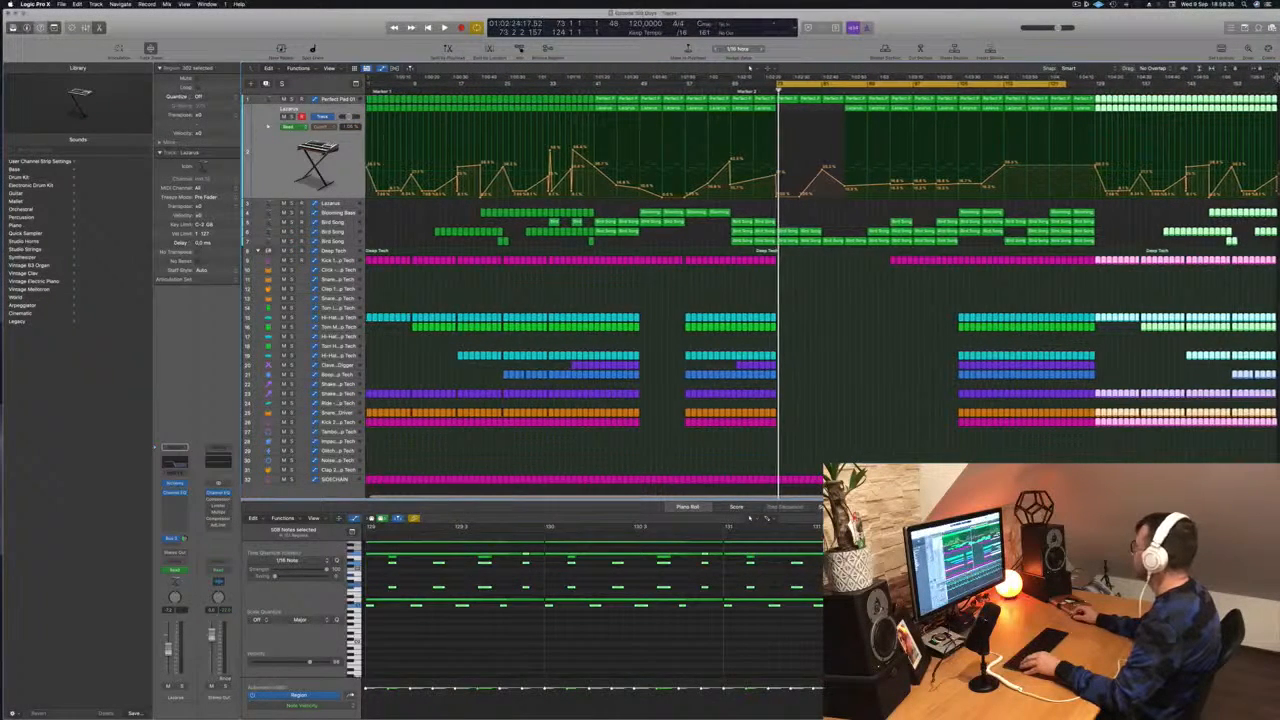
{"action": "scroll", "coordinate": [1275, 84], "scroll_direction": "right", "scroll_amount": 1}
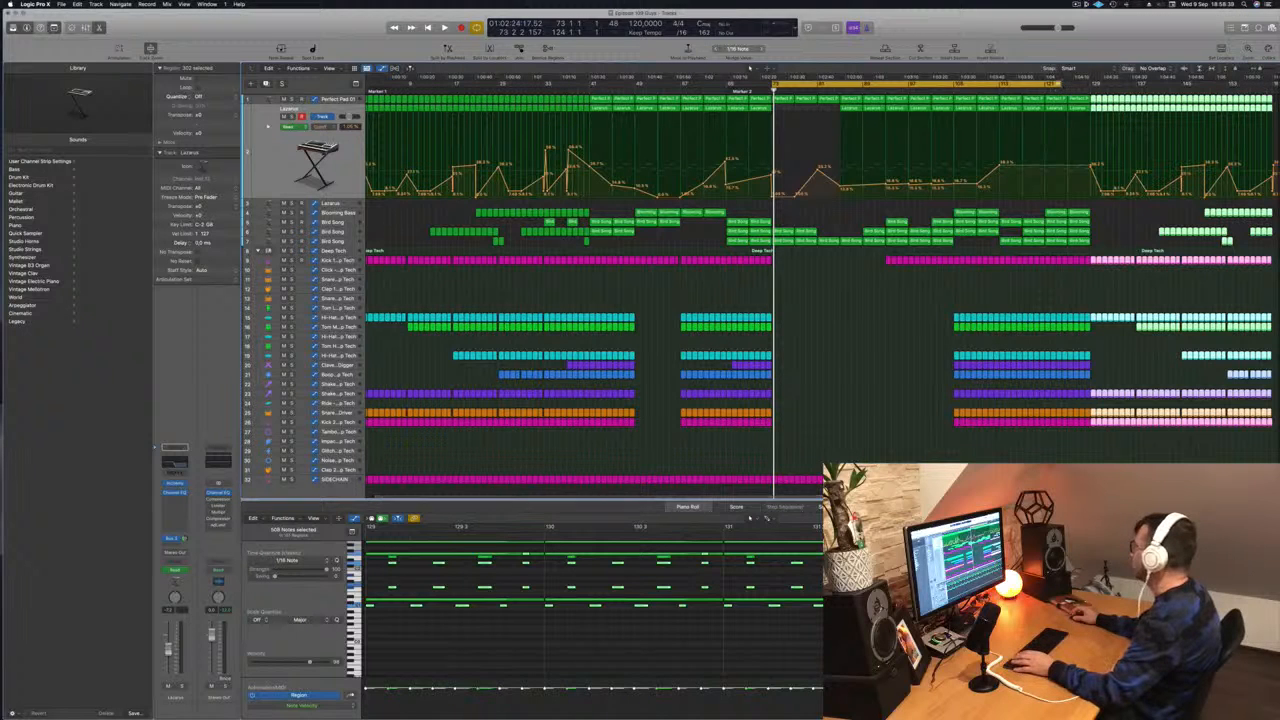
- Extend the cycle range over the copied section and audition the transition around bar 129
{"action": "key", "text": "space"}
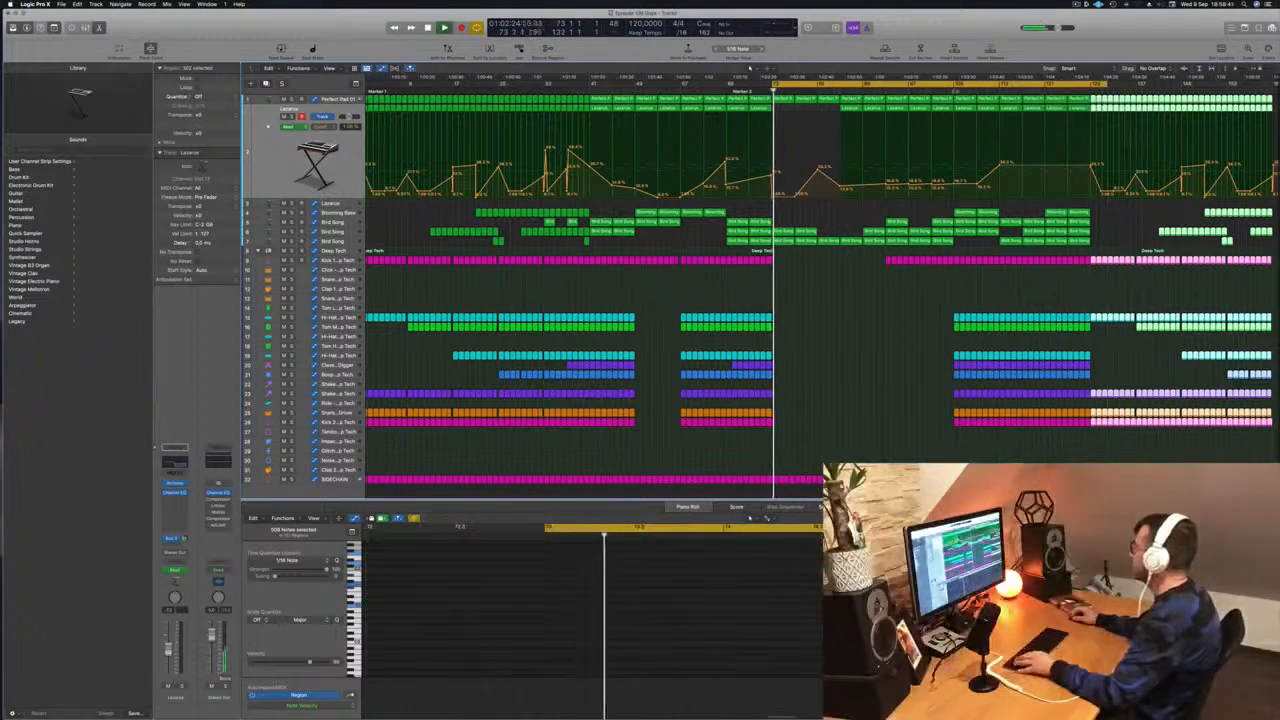
{"action": "left_click", "coordinate": [1087, 90]}
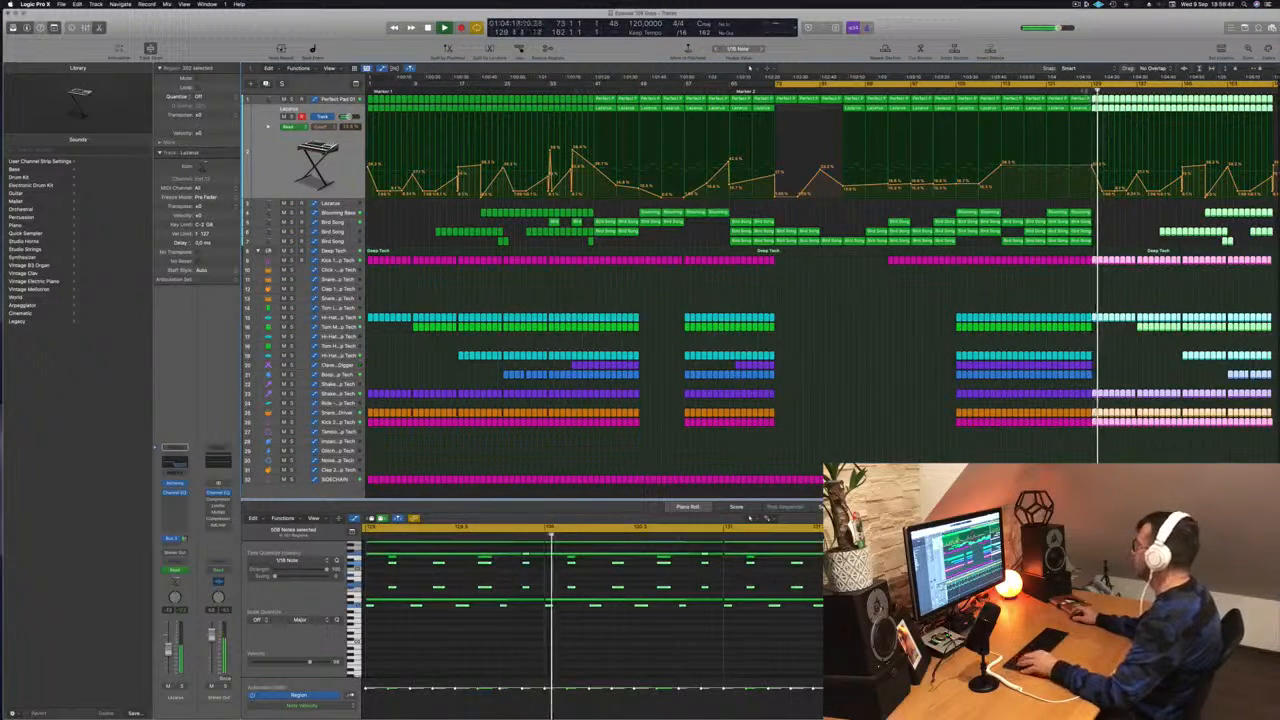
{"action": "left_click", "coordinate": [1086, 91]}
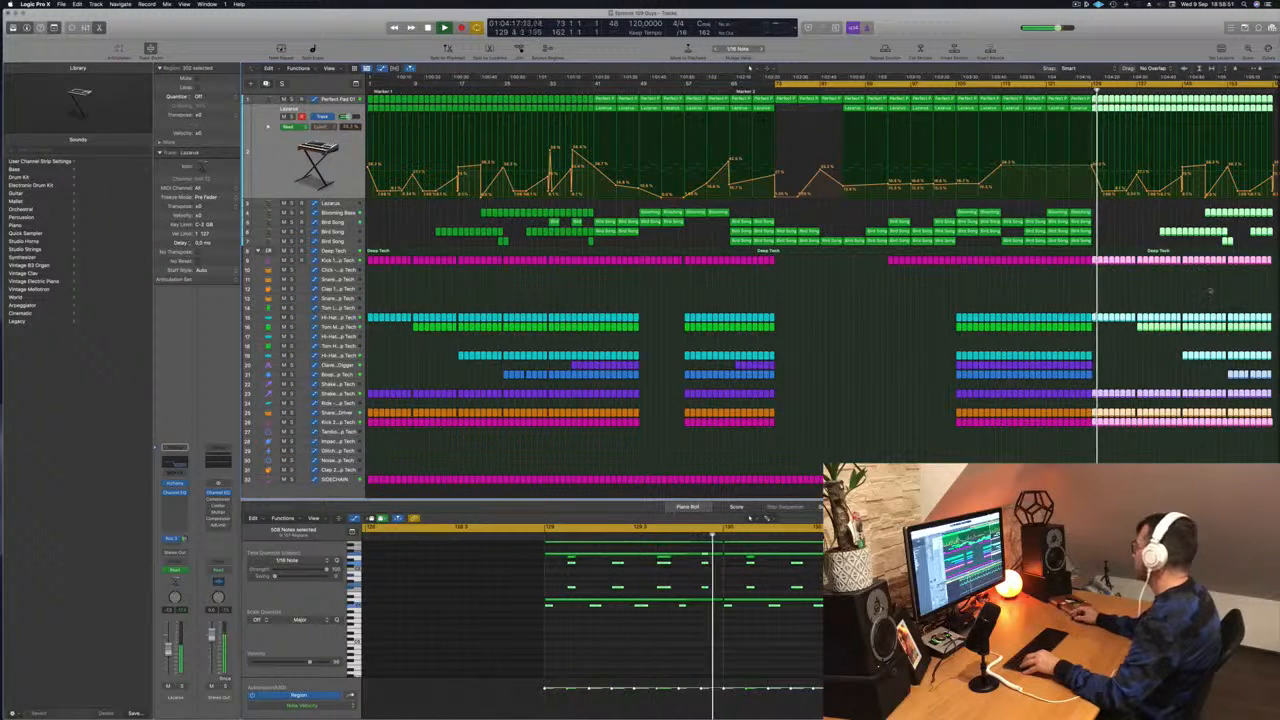
- Copy the Blooming Bass regions to bars 129 and 141 to fill the gap, checking the part in solo
{"action": "left_click_drag", "start_coordinate": [1184, 208], "coordinate": [1103, 218]}
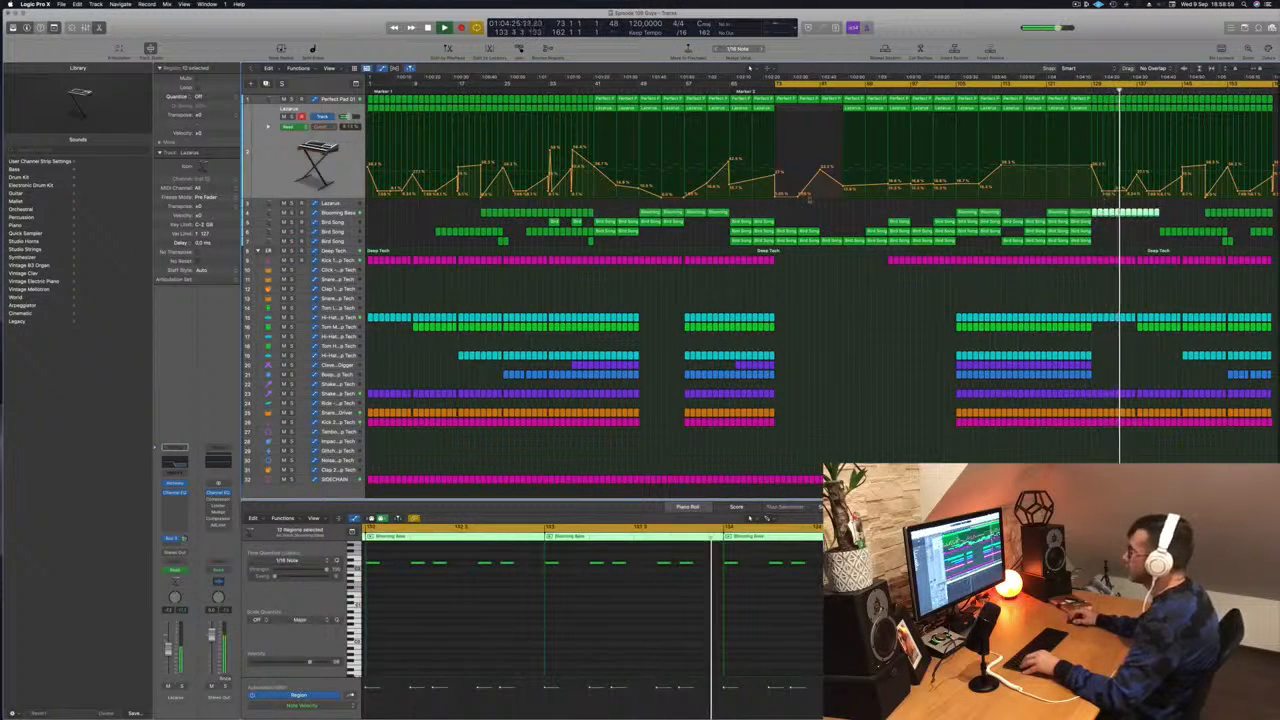
{"action": "key", "text": "s"}
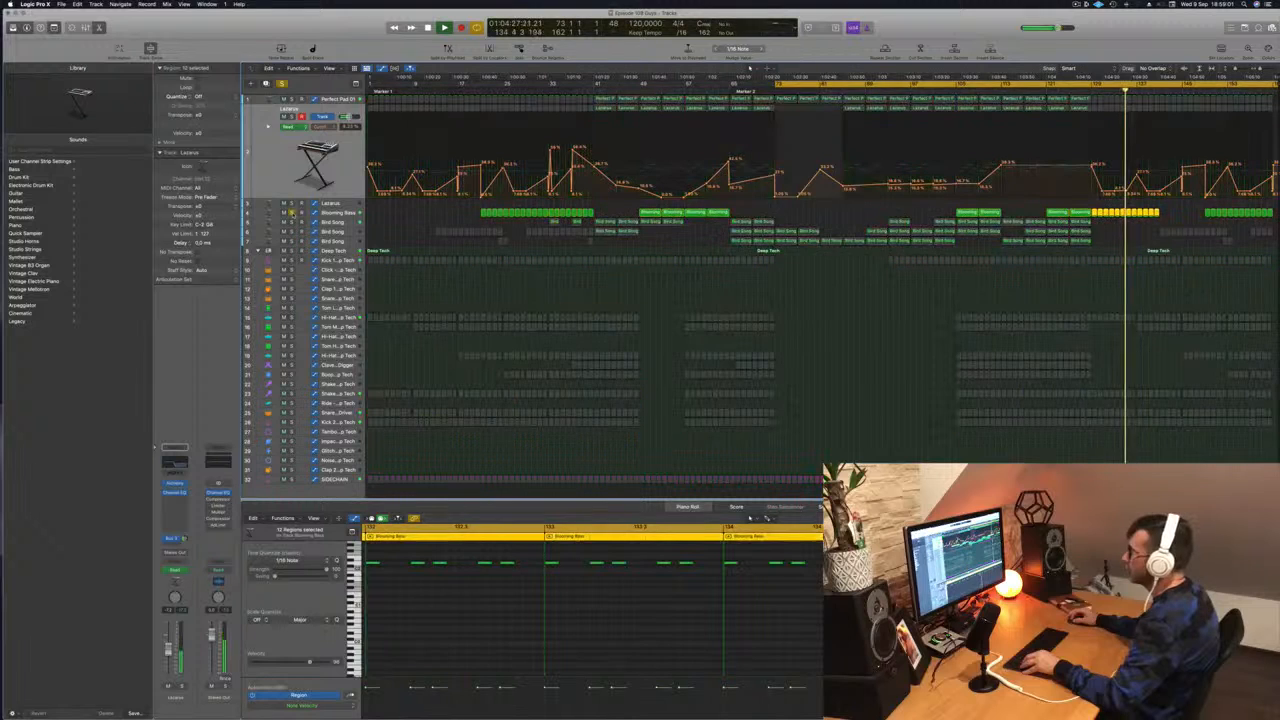
{"action": "key", "text": "s"}
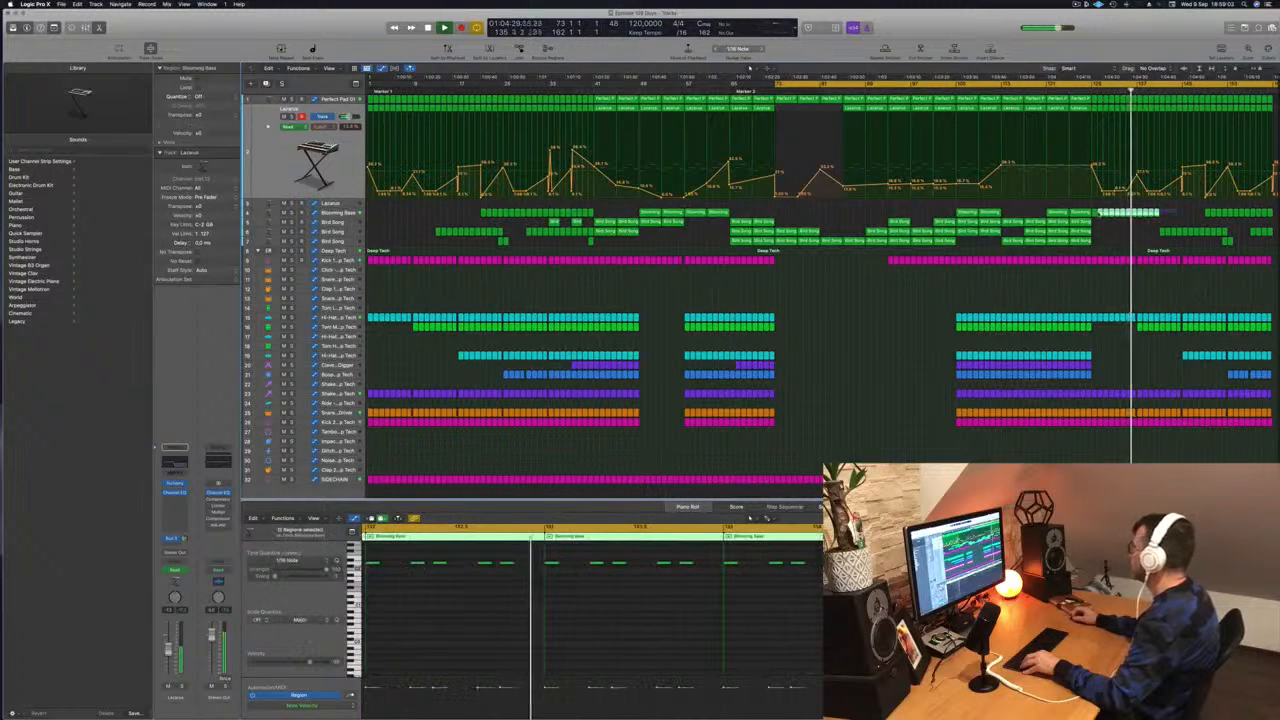
{"action": "left_click_drag", "start_coordinate": [1095, 213], "coordinate": [1162, 220]}
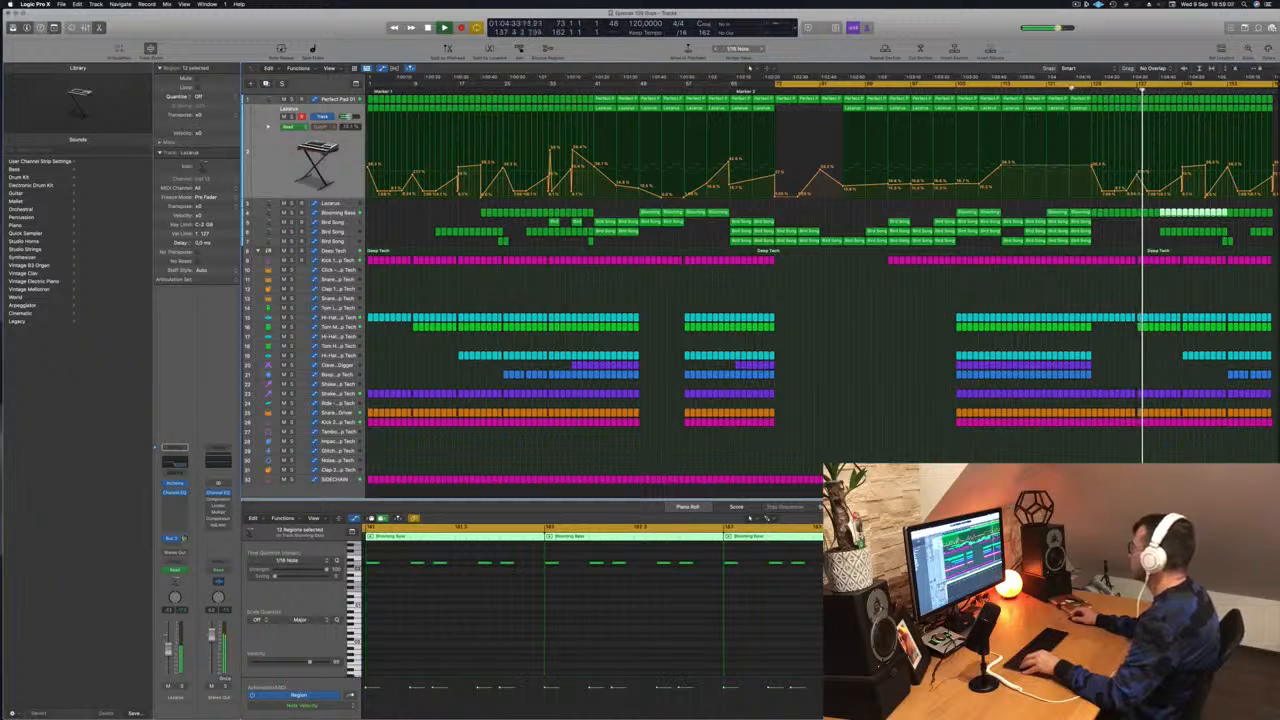
- Fill the gaps from bar 129 on the Tom, Hi-Hat and other percussion tracks with copied regions and audition the transition
{"action": "left_click", "coordinate": [1072, 88]}
{"action": "left_click_drag", "start_coordinate": [1131, 325], "coordinate": [1084, 341]}
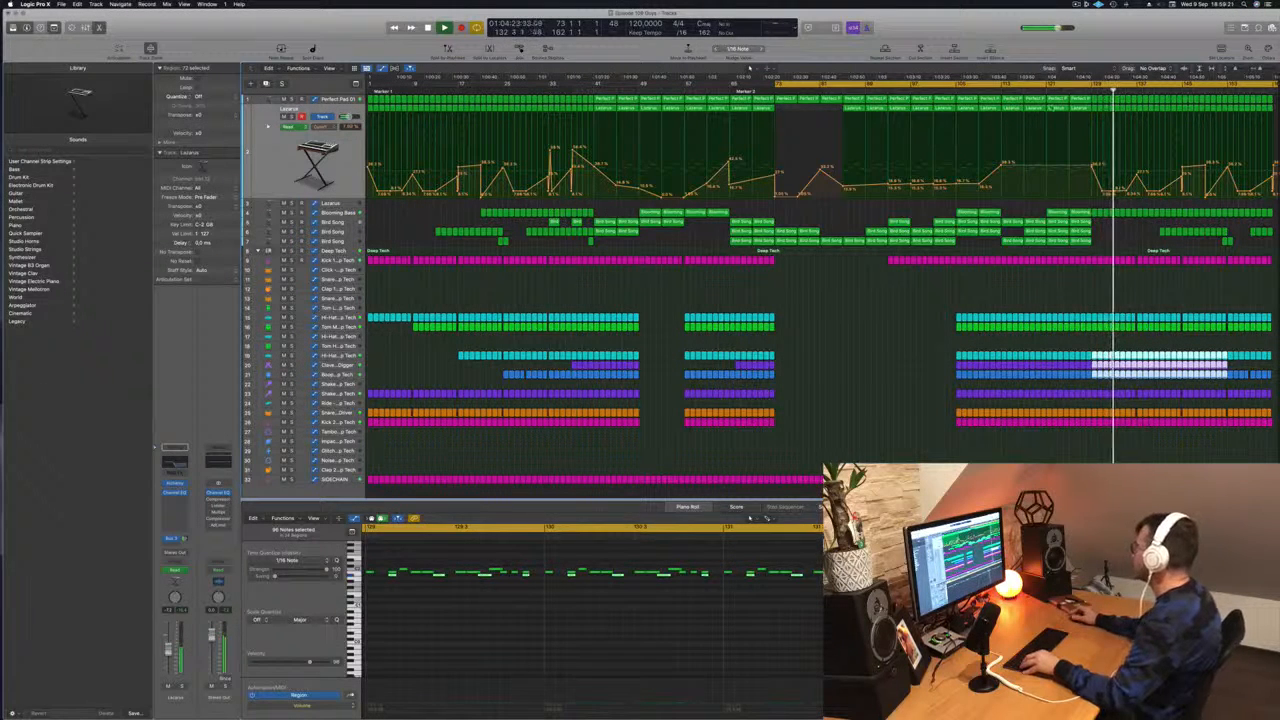
{"action": "left_click", "coordinate": [1139, 281]}
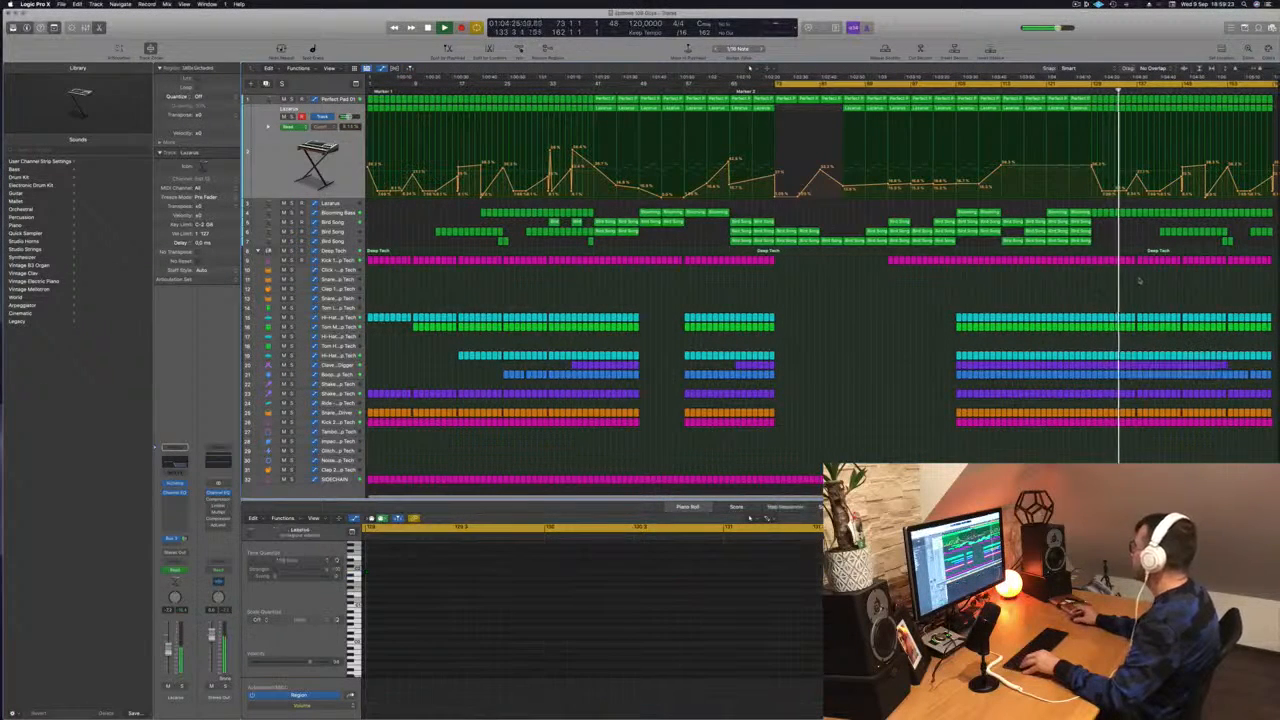